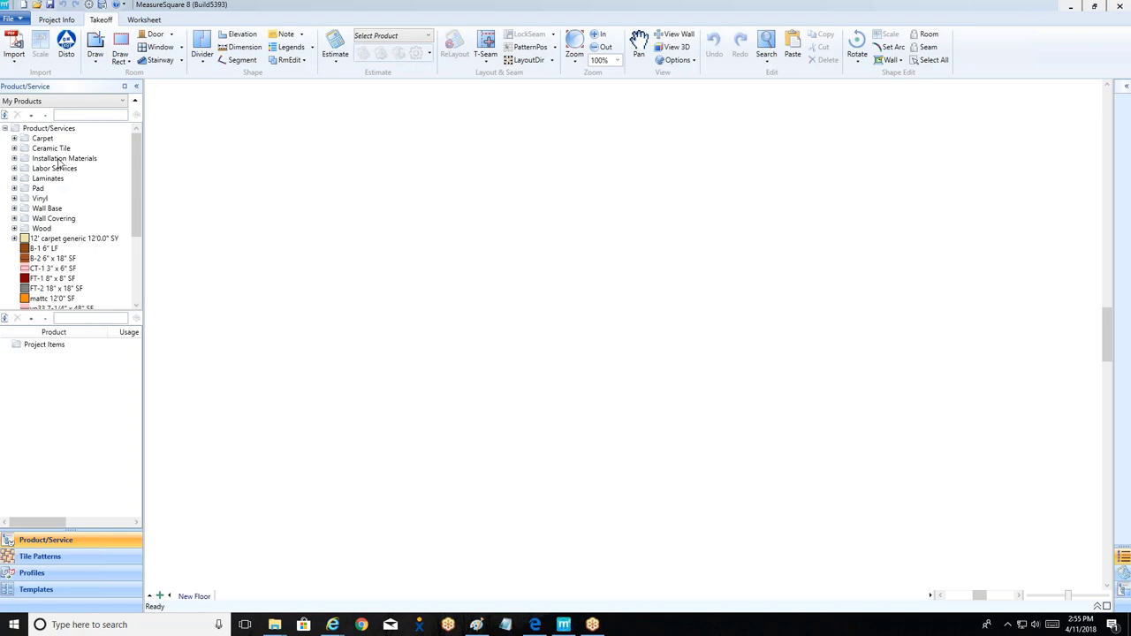
Step: Expand the Installation Materials product category and show the project's Property View
click(14, 158)
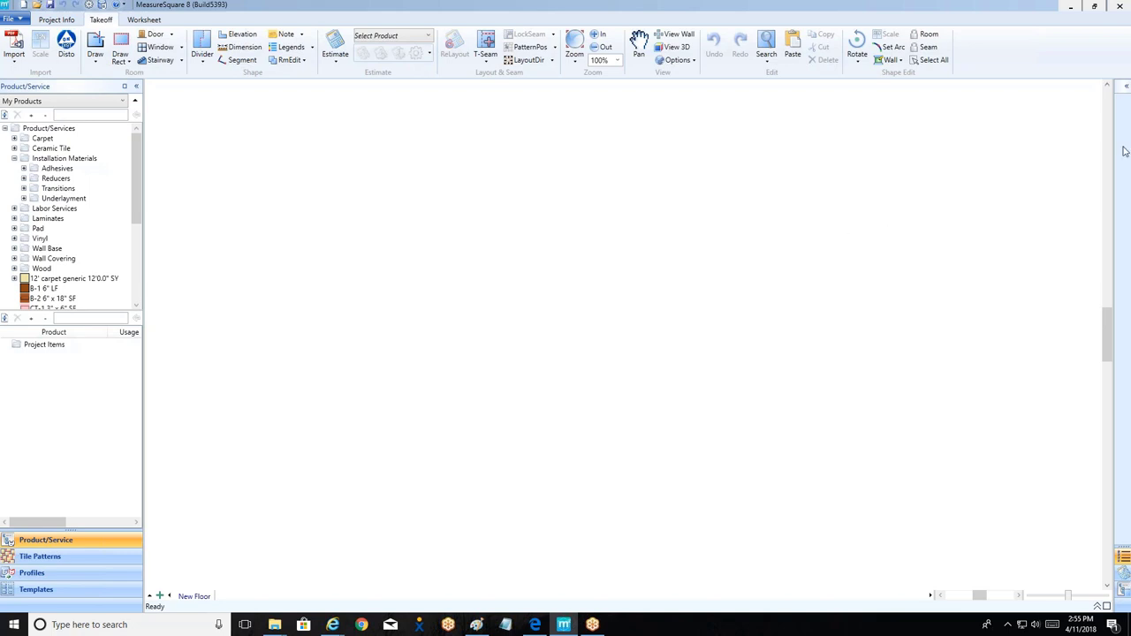
click(1125, 89)
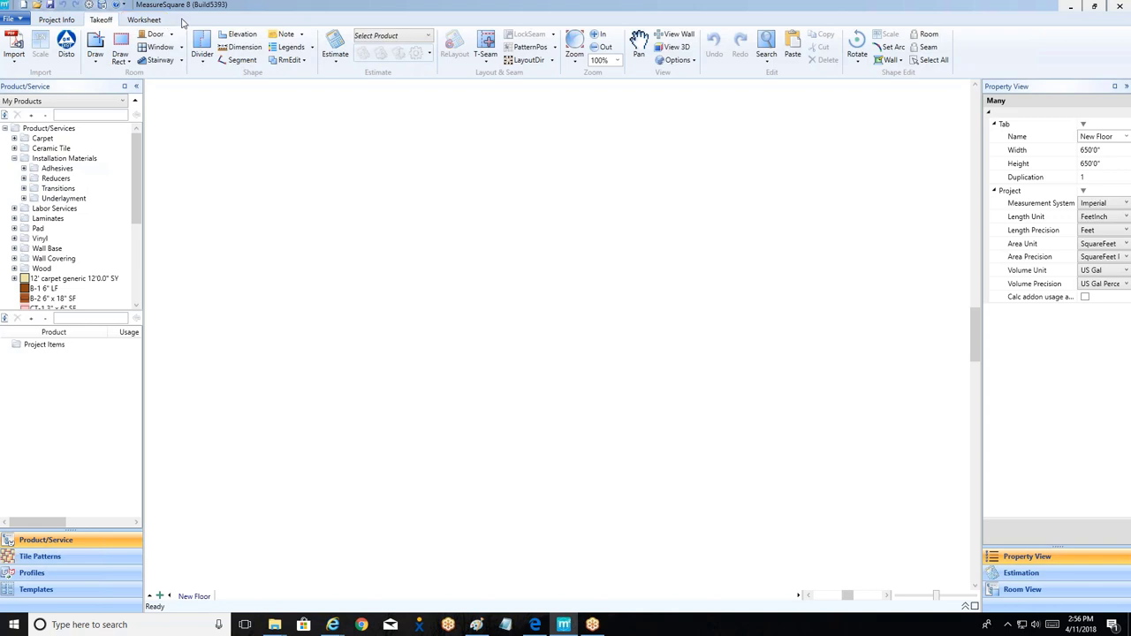
click(23, 21)
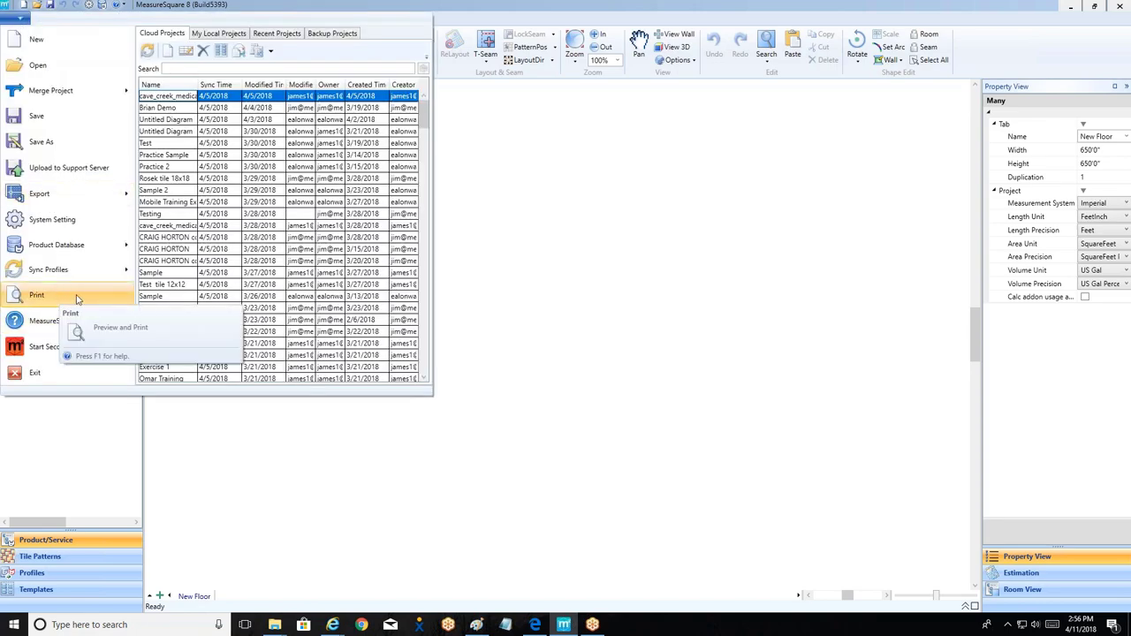
click(638, 314)
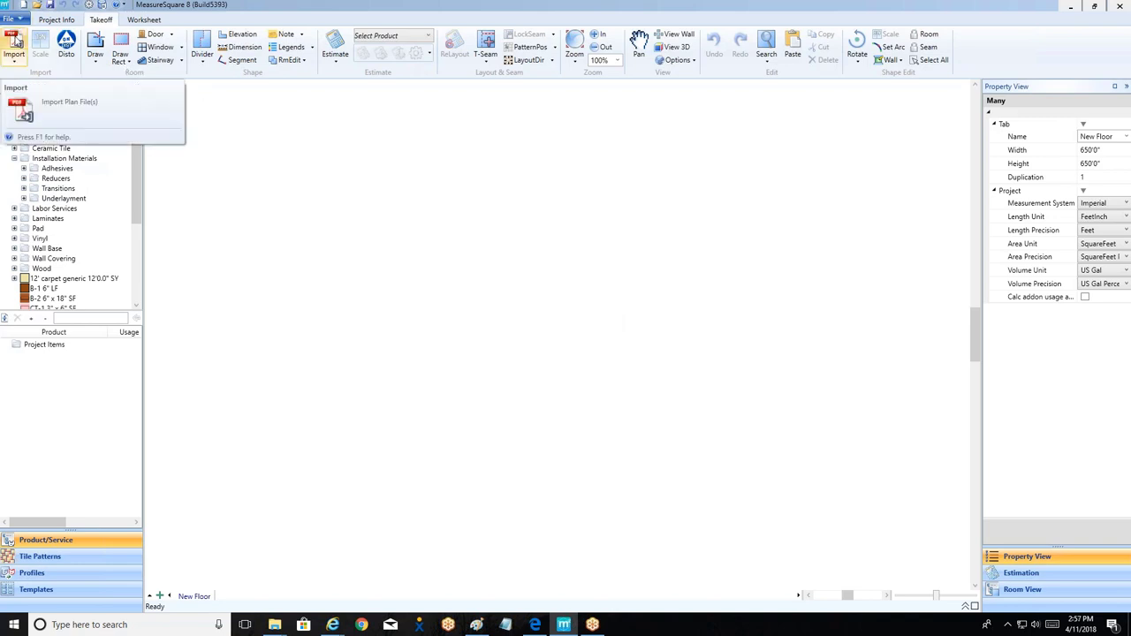
Step: Load the plan file cave_creek_medical_center11 from the Desktop and bring it into the image preview for import
click(15, 41)
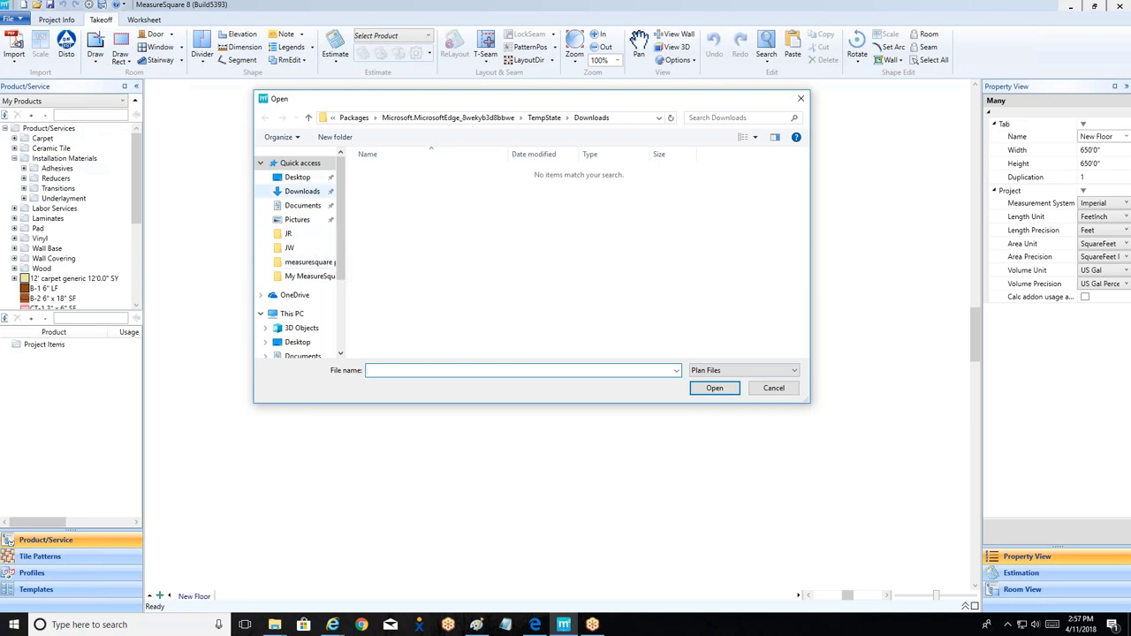
click(297, 178)
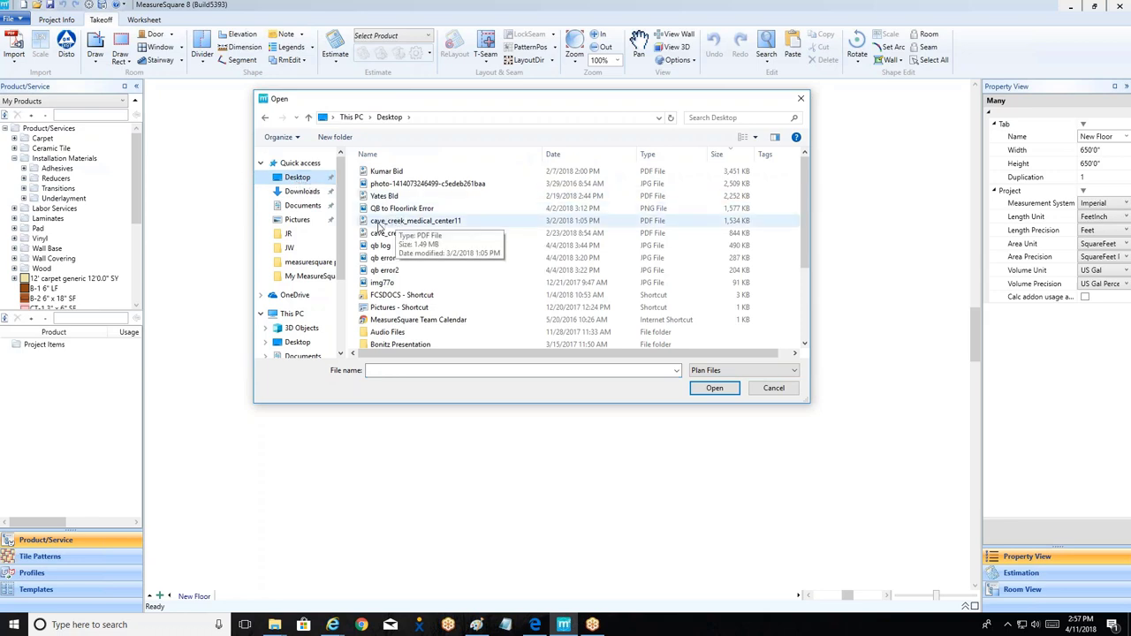
click(379, 222)
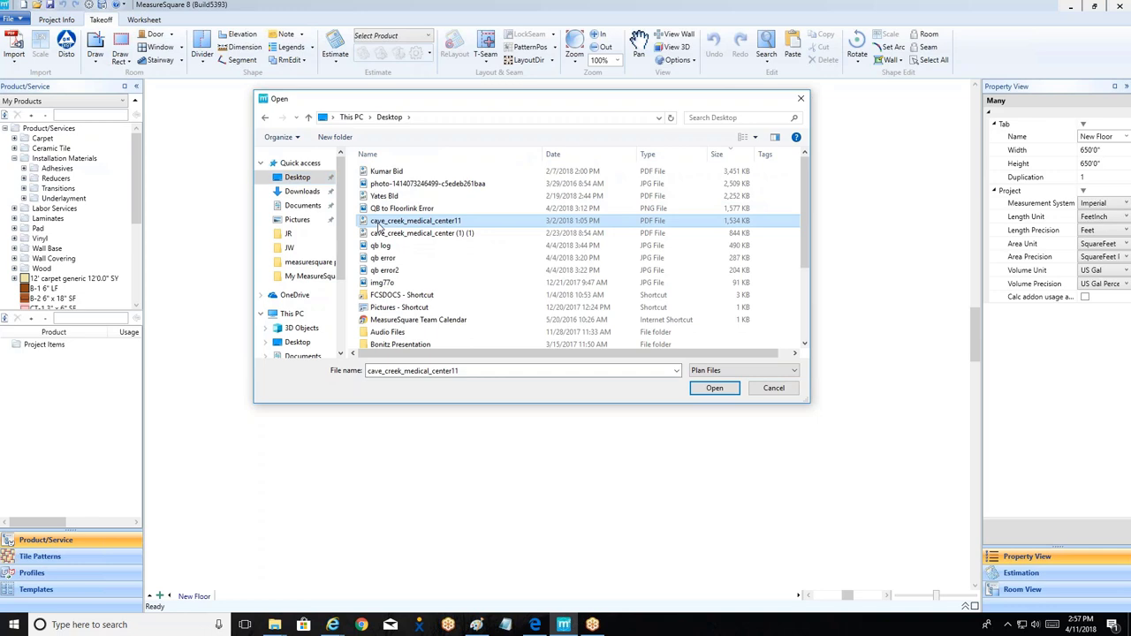
click(704, 394)
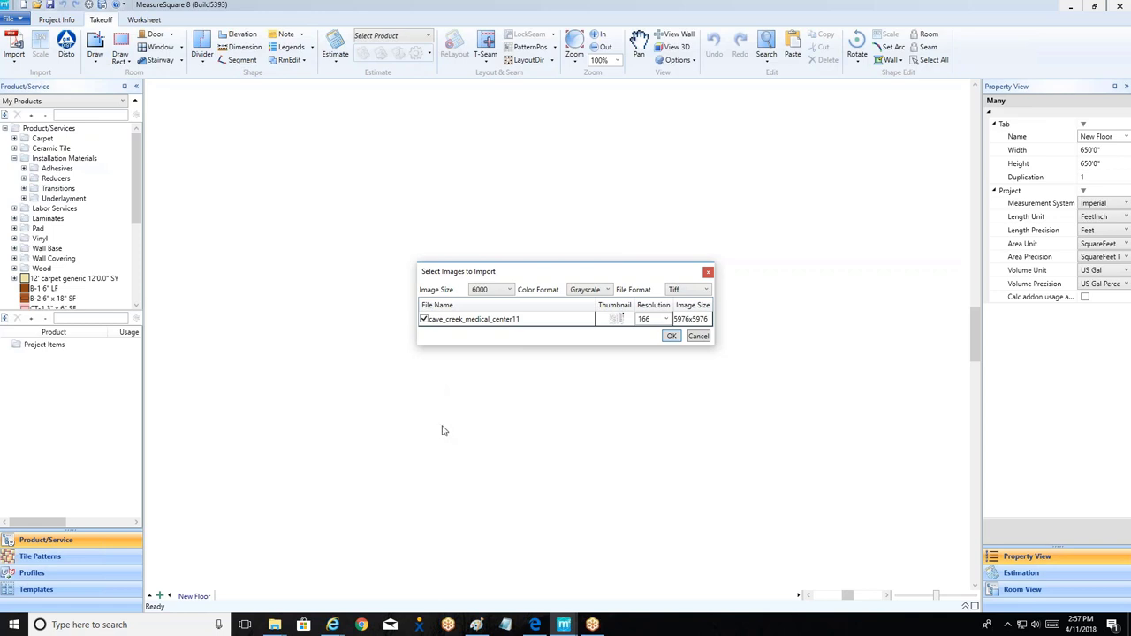
mouse_move(614, 320)
click(490, 290)
click(561, 344)
click(669, 336)
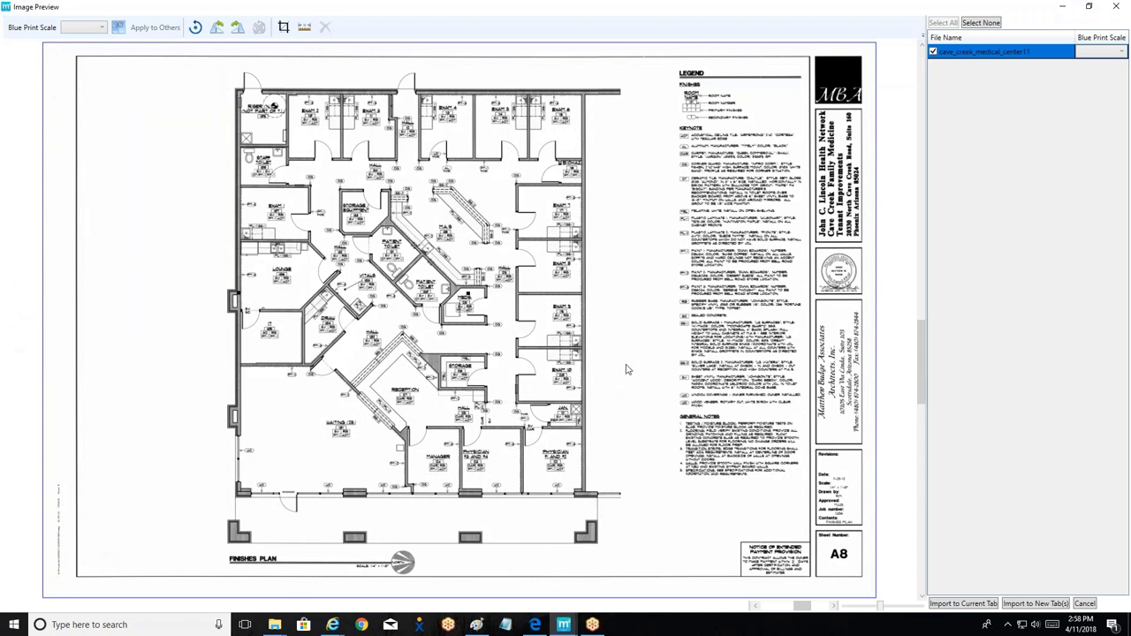
Step: Check the scale note under the finishes plan and set the sheet's blueprint scale to 1/4
scroll(394, 582, up, 1)
scroll(361, 571, up, 4)
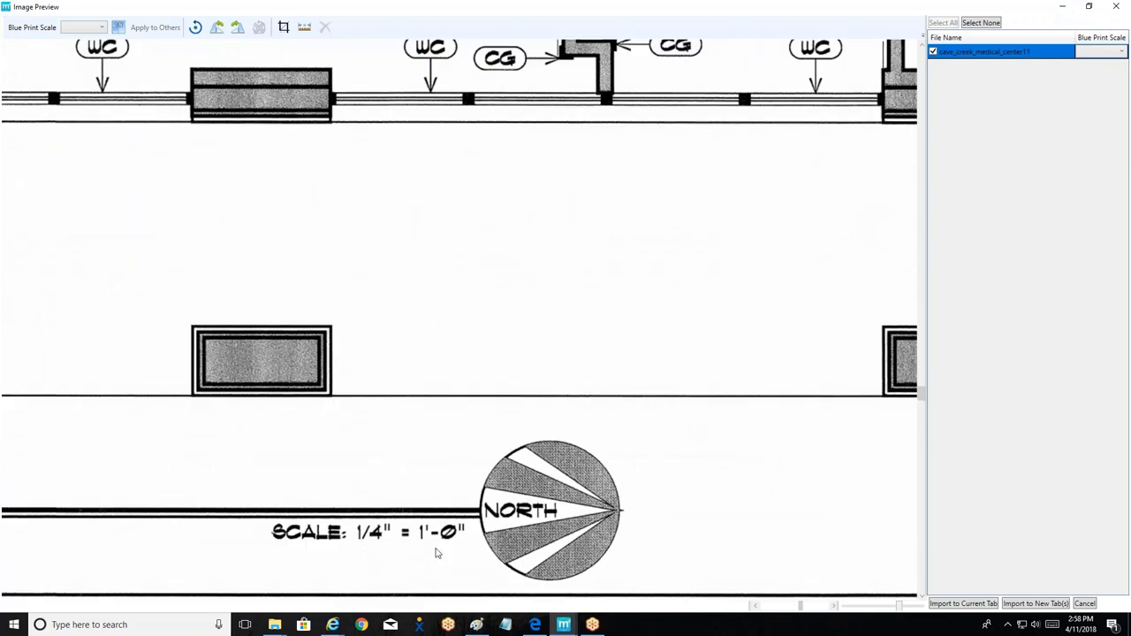
scroll(437, 548, down, 5)
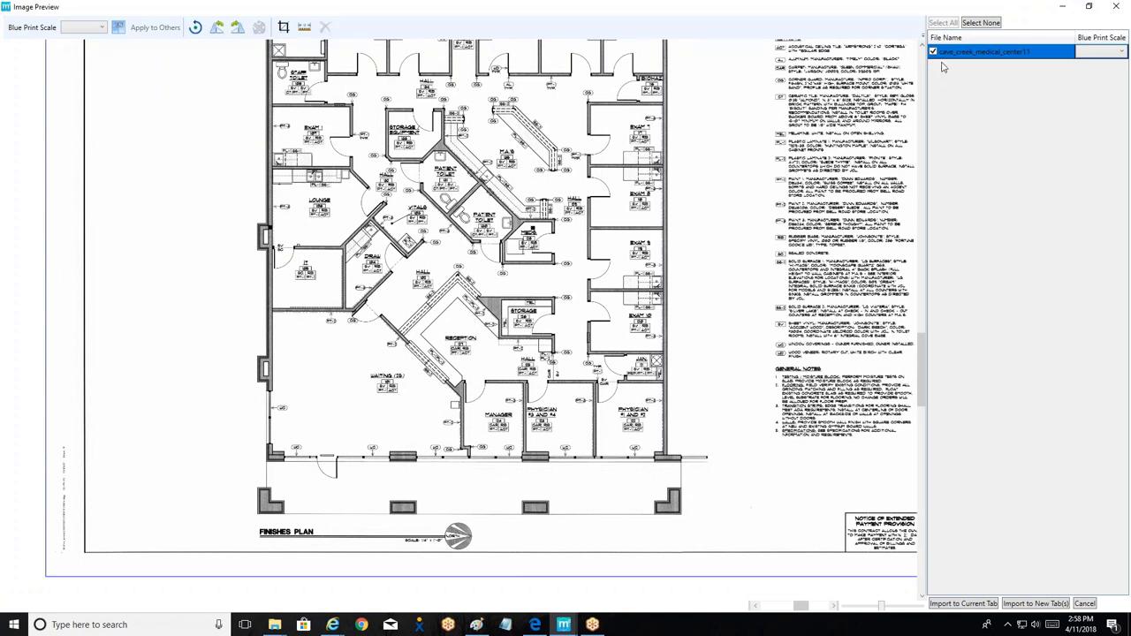
click(1122, 52)
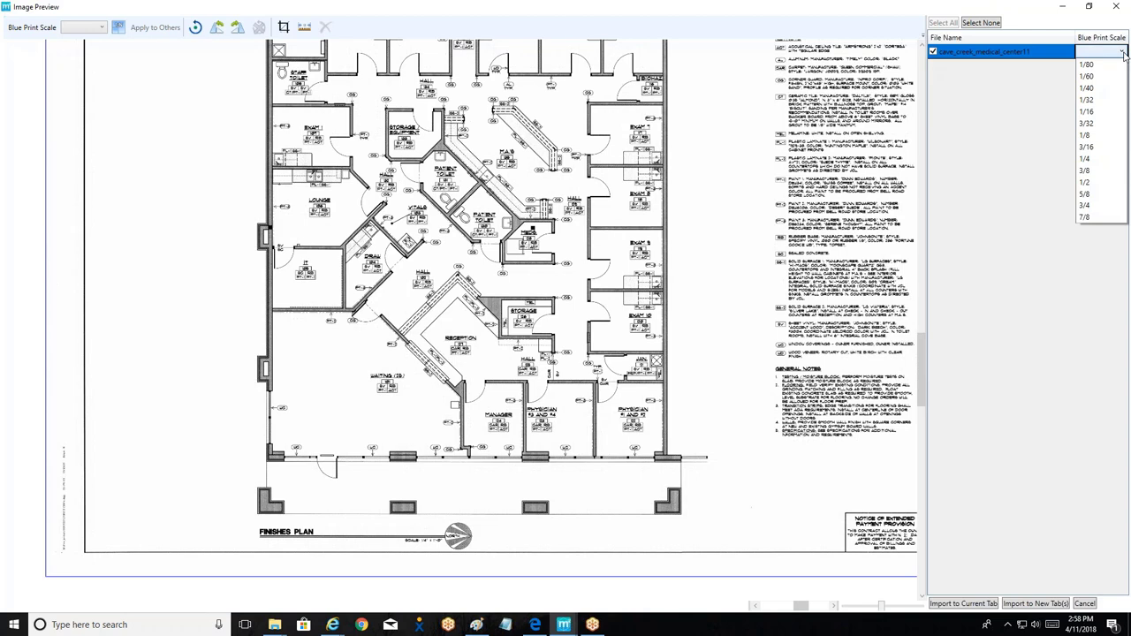
click(1094, 159)
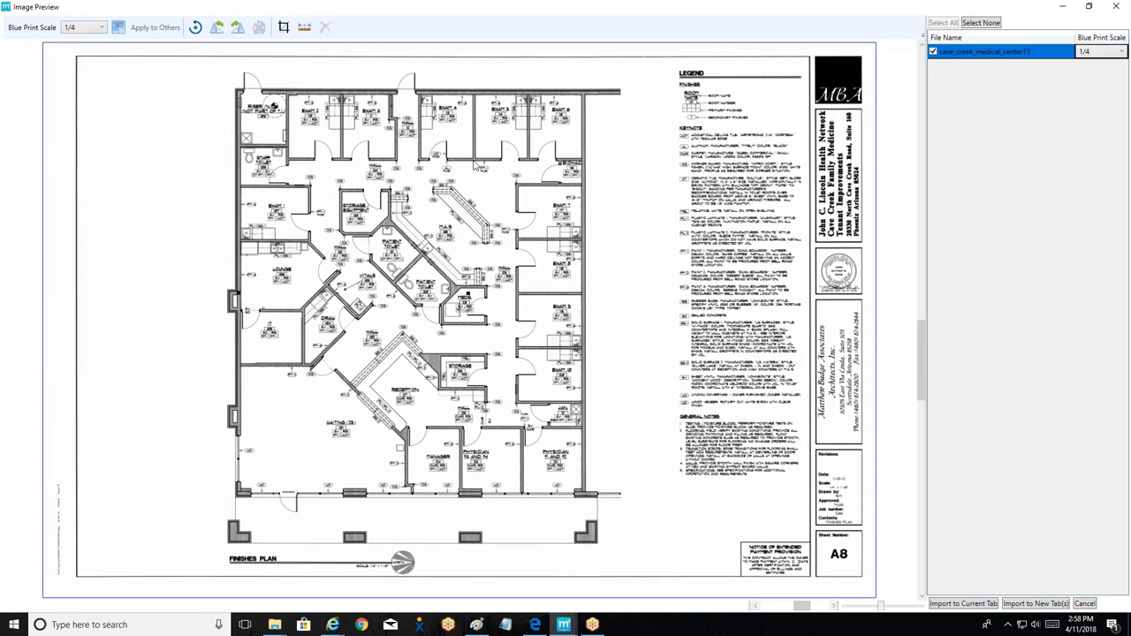
Step: Scale the plan with a vertical reference line spanning the building's height and an actual length of 100'0"
click(117, 29)
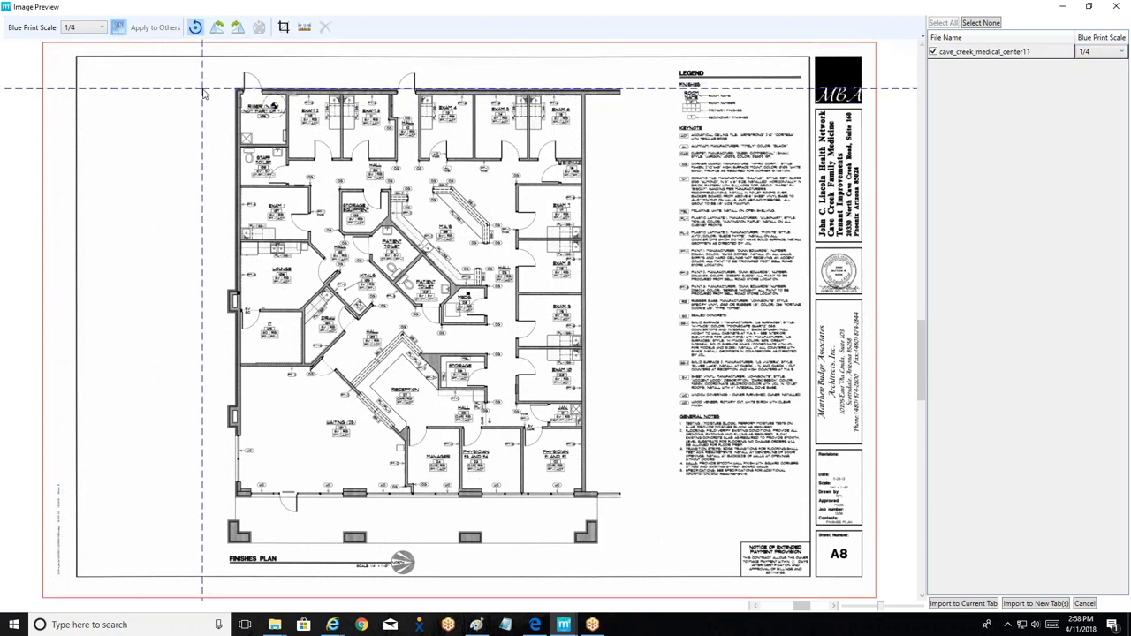
click(203, 89)
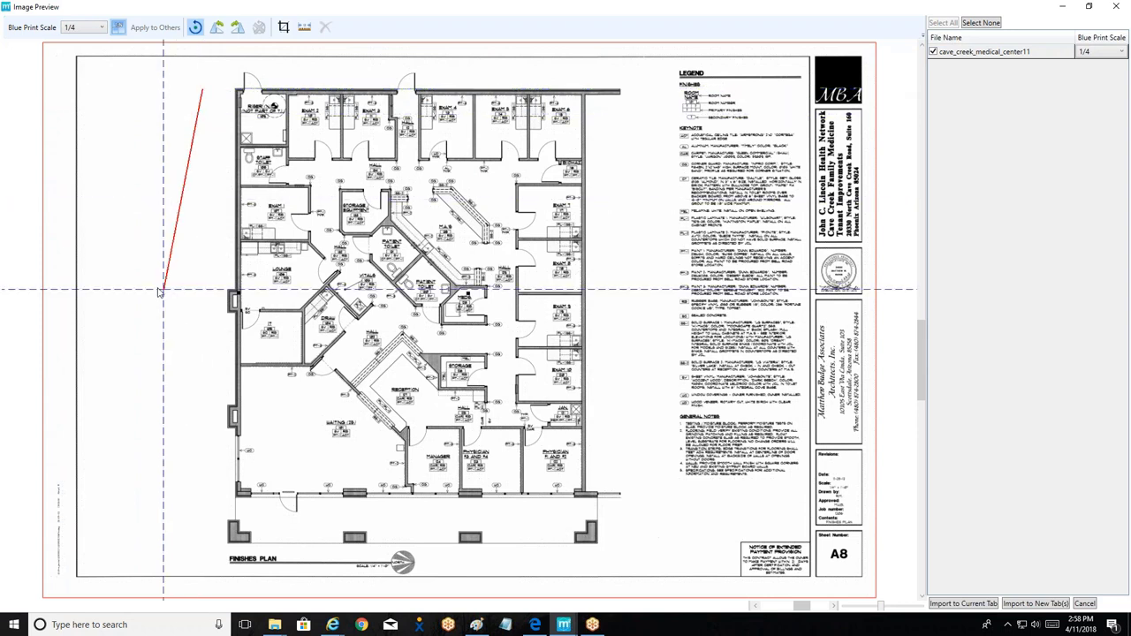
click(207, 499)
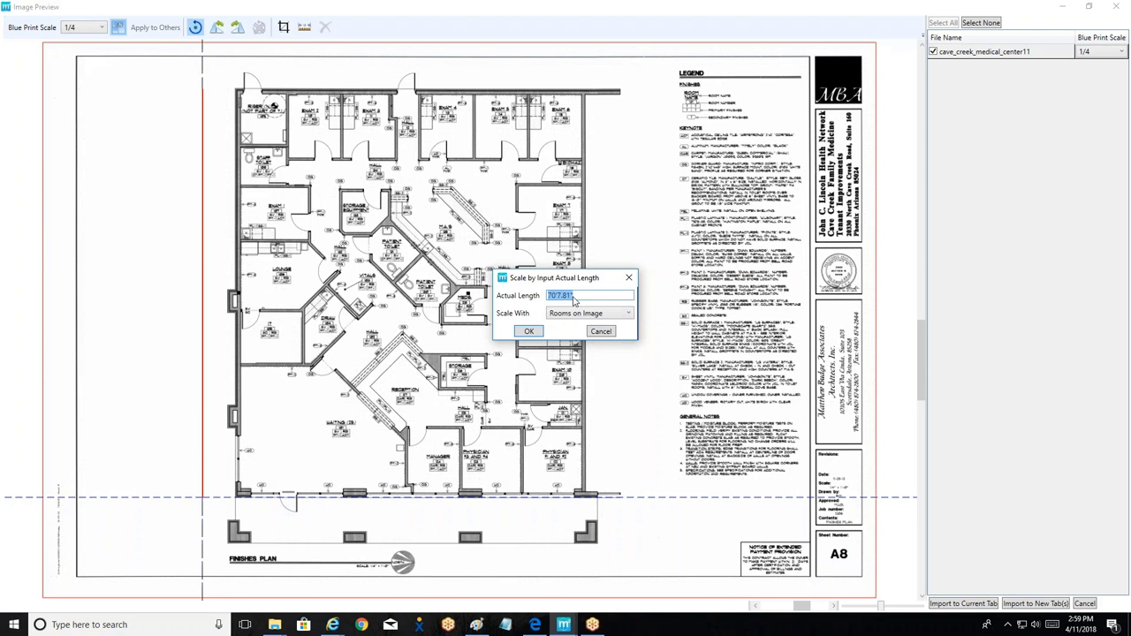
text(100'0)
click(527, 333)
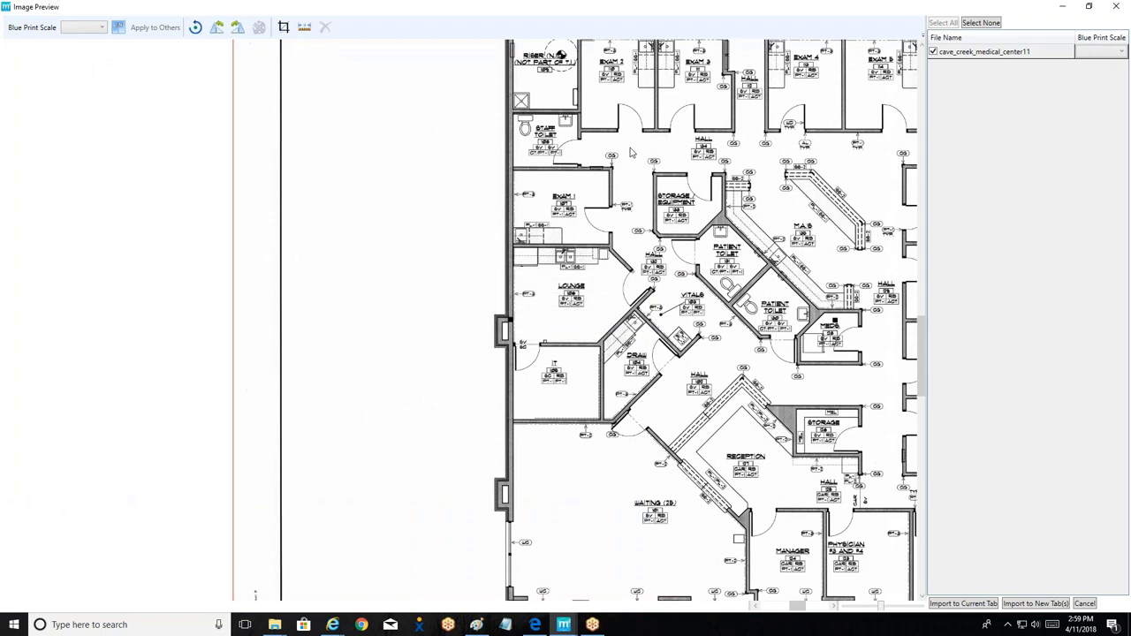
Step: Set the sheet's blueprint scale back to 1/4 and import the plan into the current tab
scroll(526, 341, down, 5)
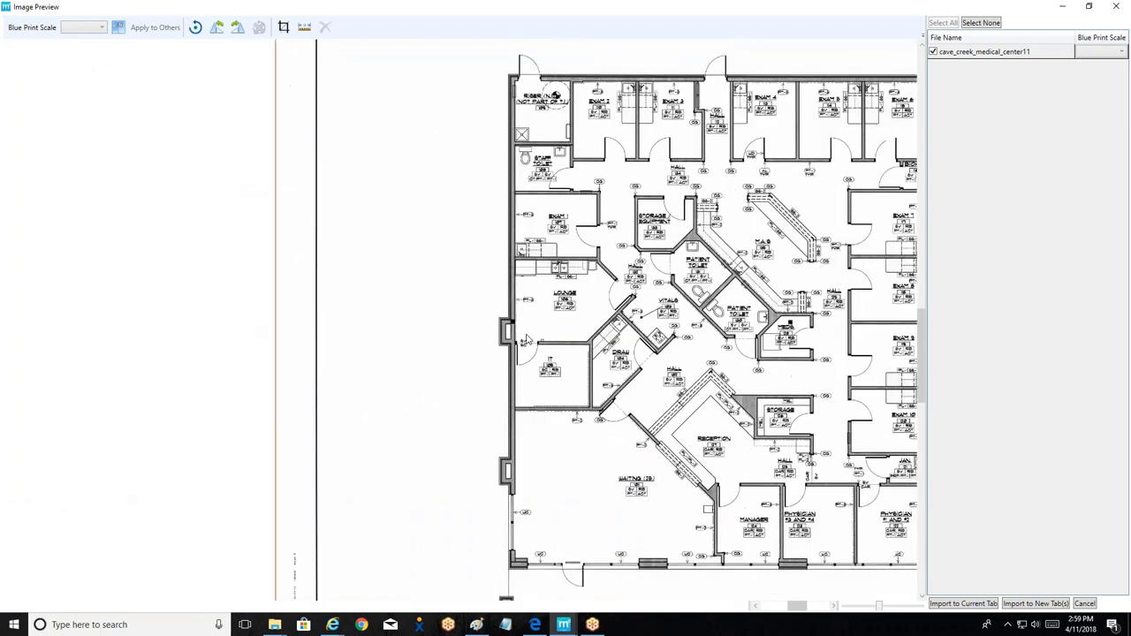
click(1123, 53)
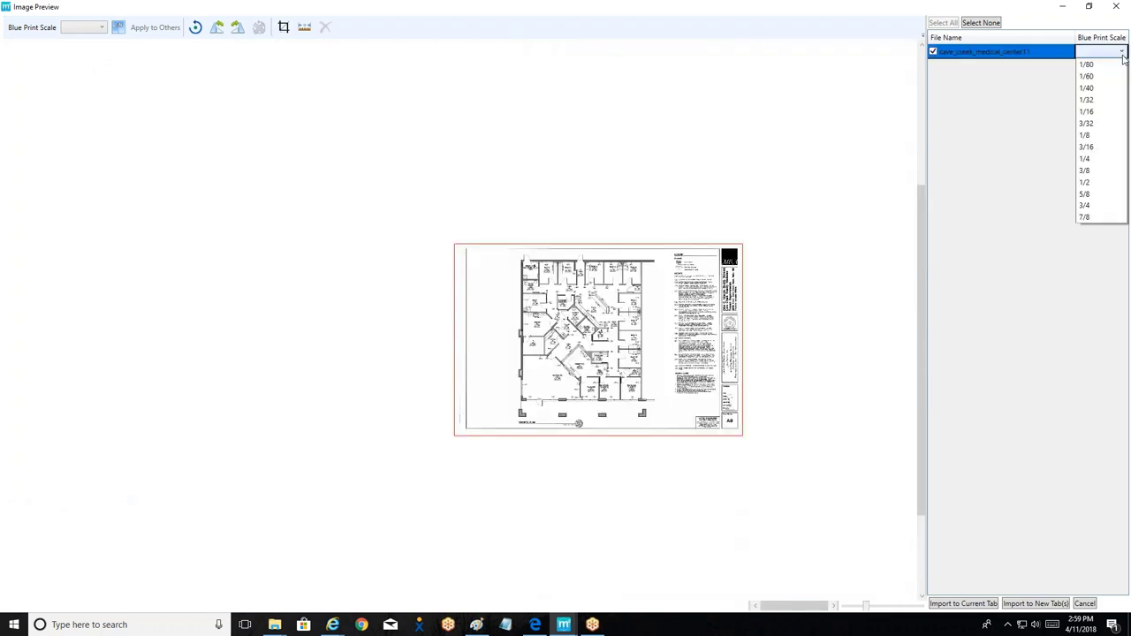
click(1085, 159)
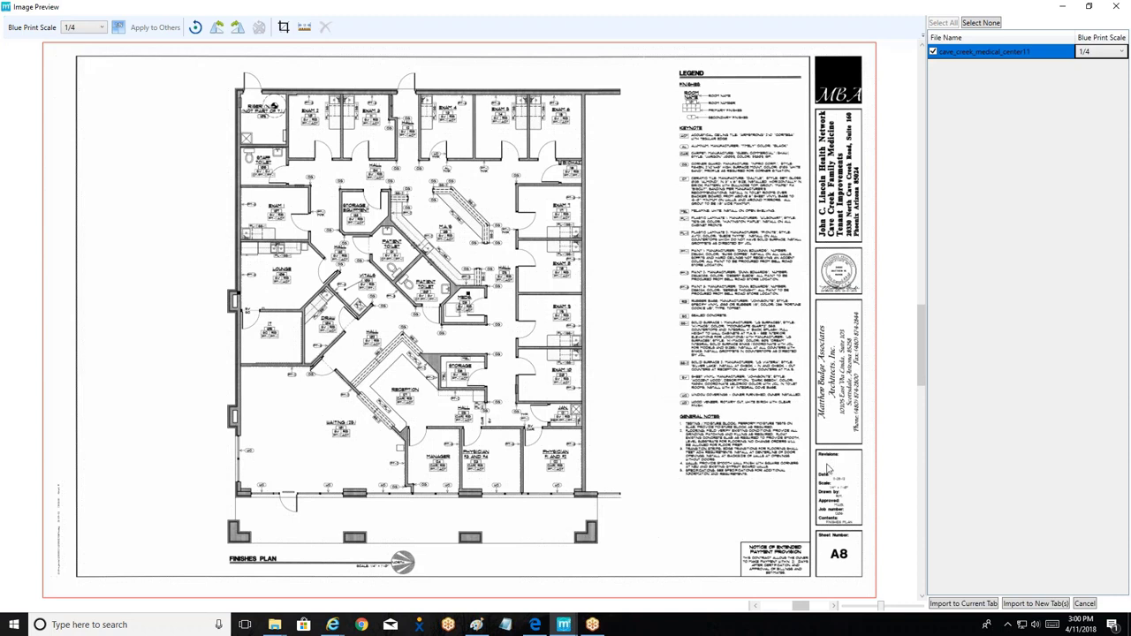
click(962, 604)
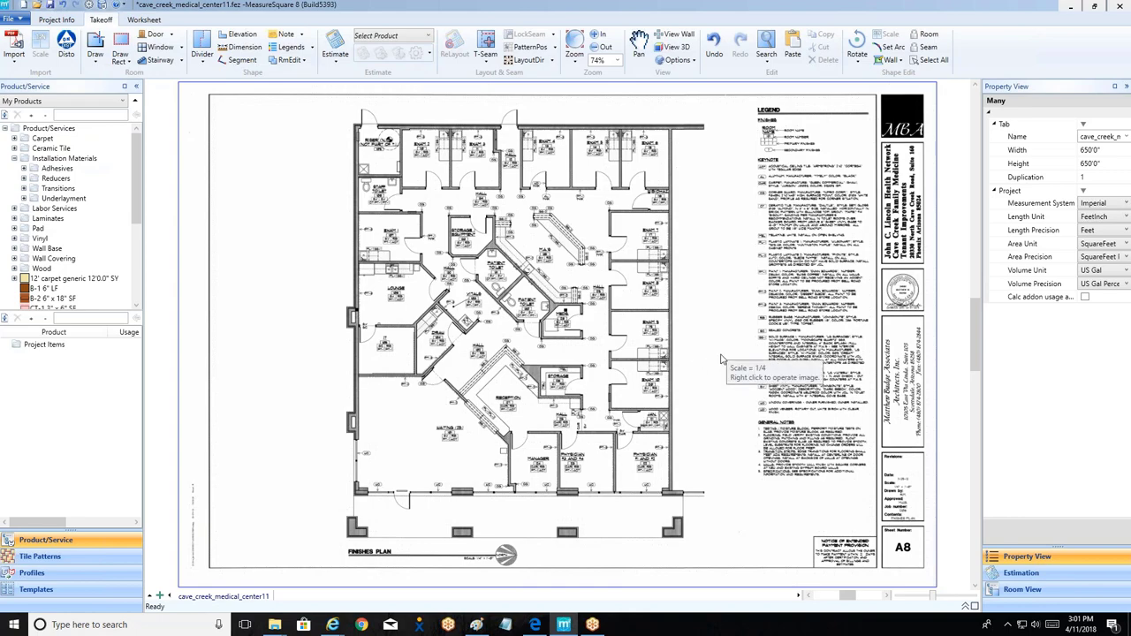
Step: Add a new project product with the SKU CAR from the plan's keynotes and the type Carpet
scroll(804, 272, up, 4)
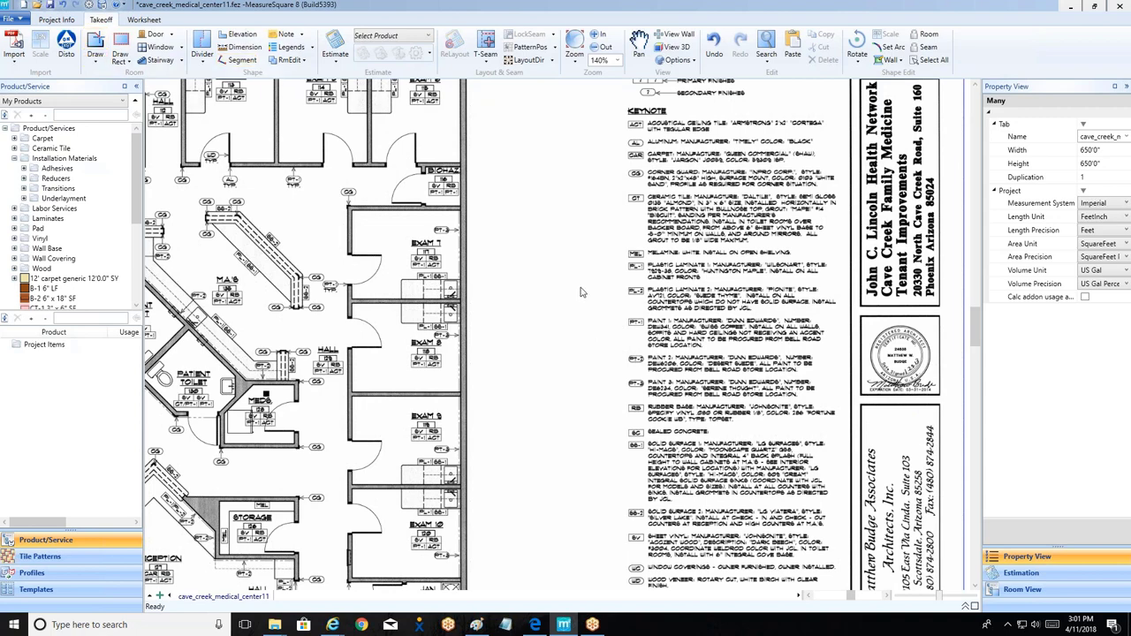
scroll(584, 291, down, 1)
scroll(582, 291, down, 2)
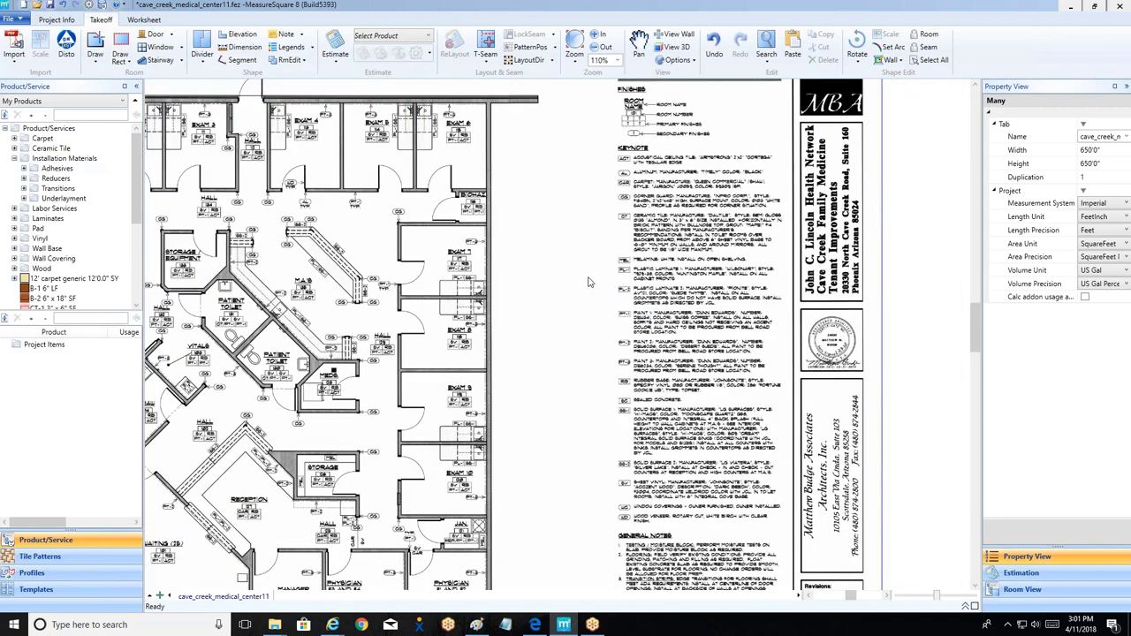
scroll(583, 285, down, 1)
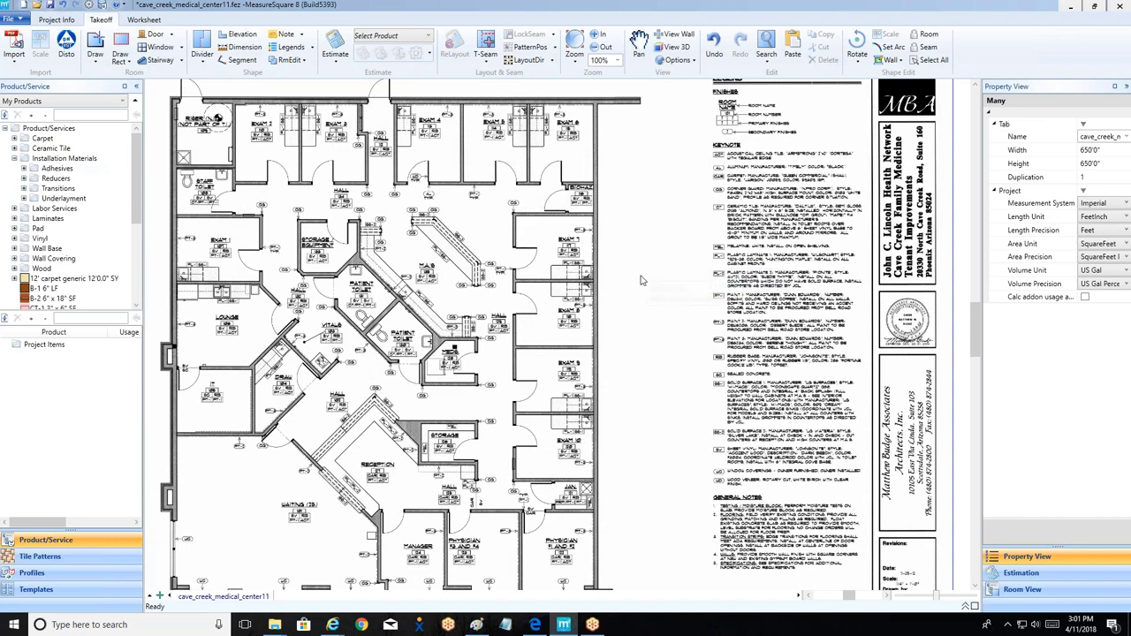
scroll(490, 337, up, 3)
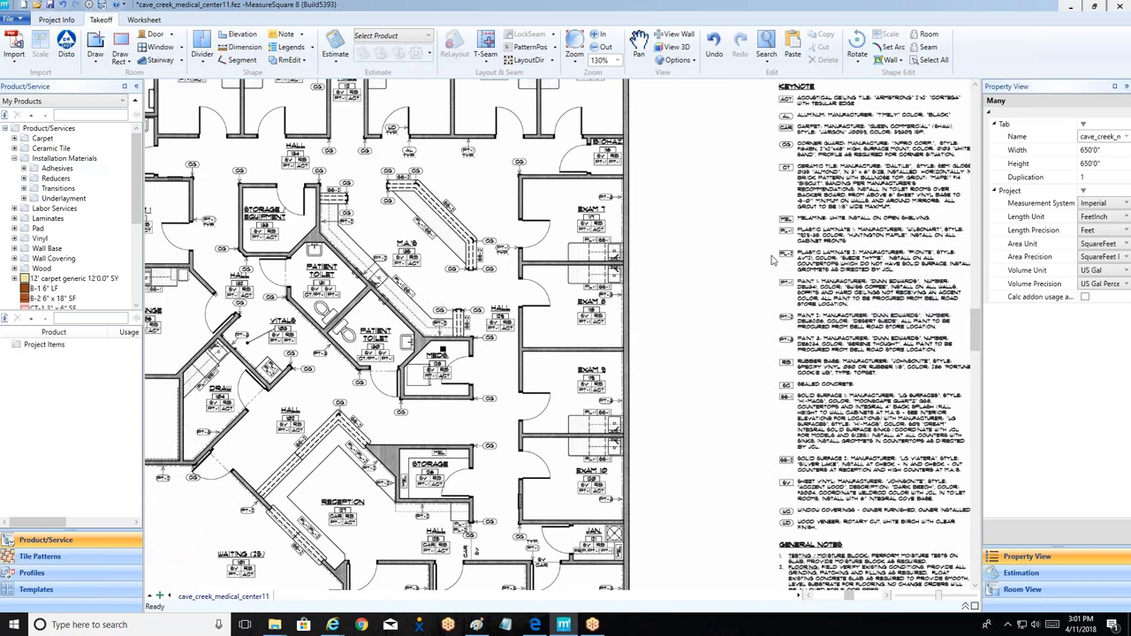
drag(770, 256, 741, 262)
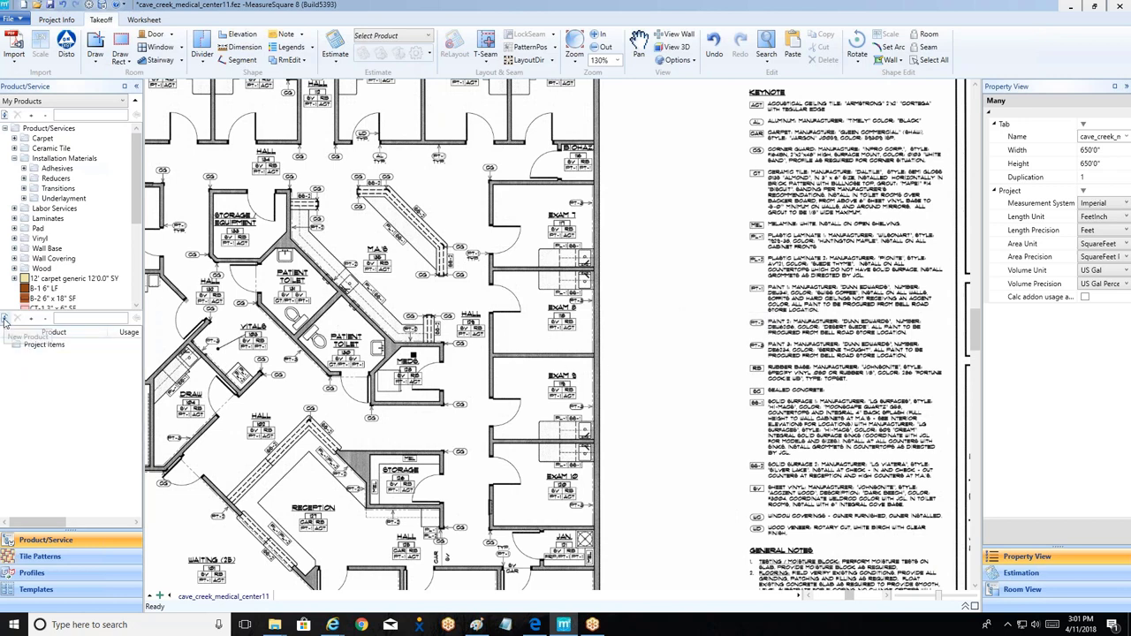
click(4, 321)
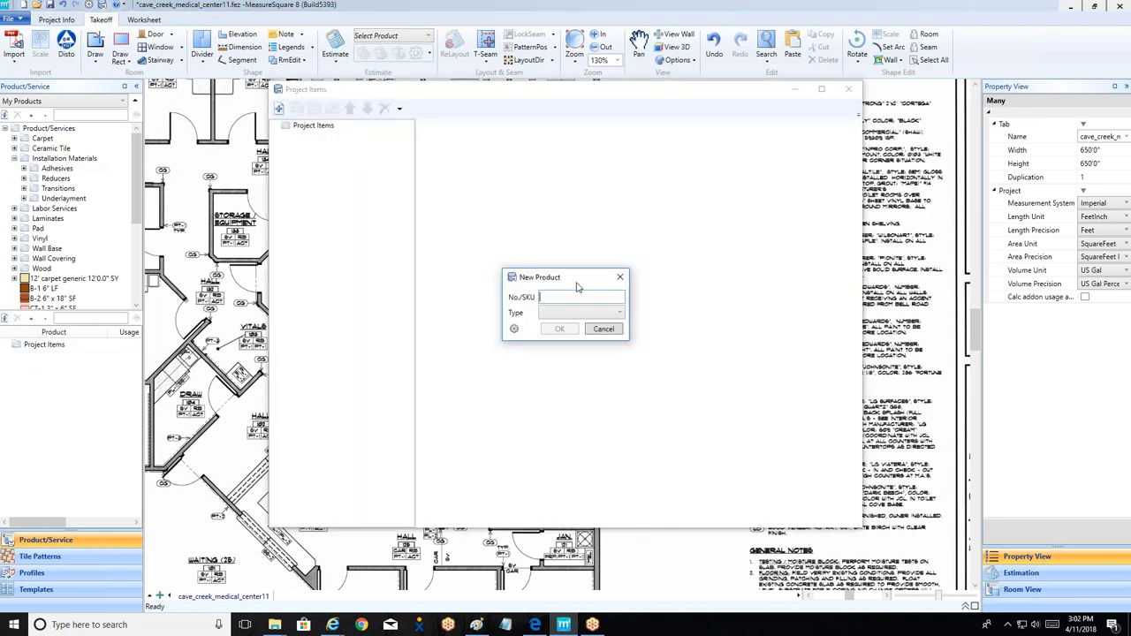
text(CAR)
click(570, 316)
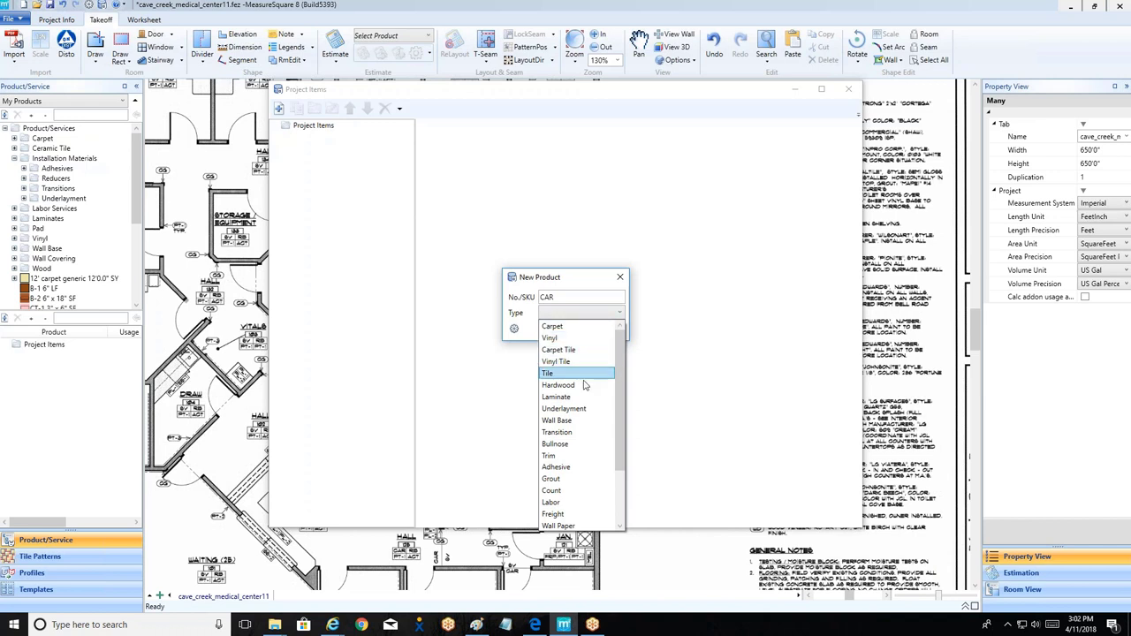
scroll(583, 417, down, 2)
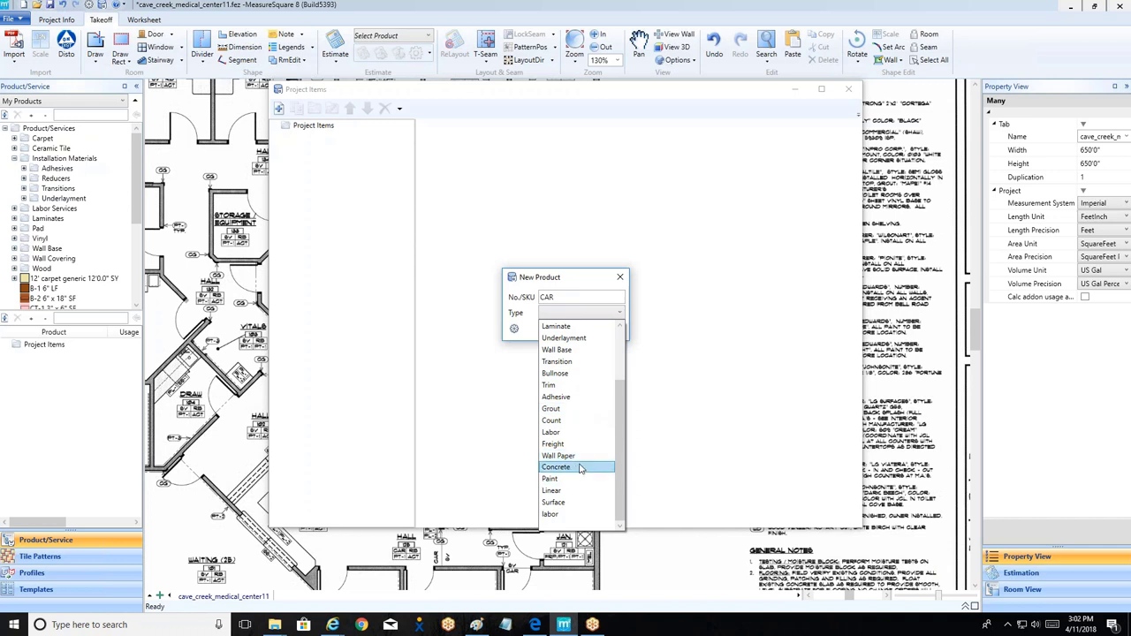
scroll(570, 353, up, 2)
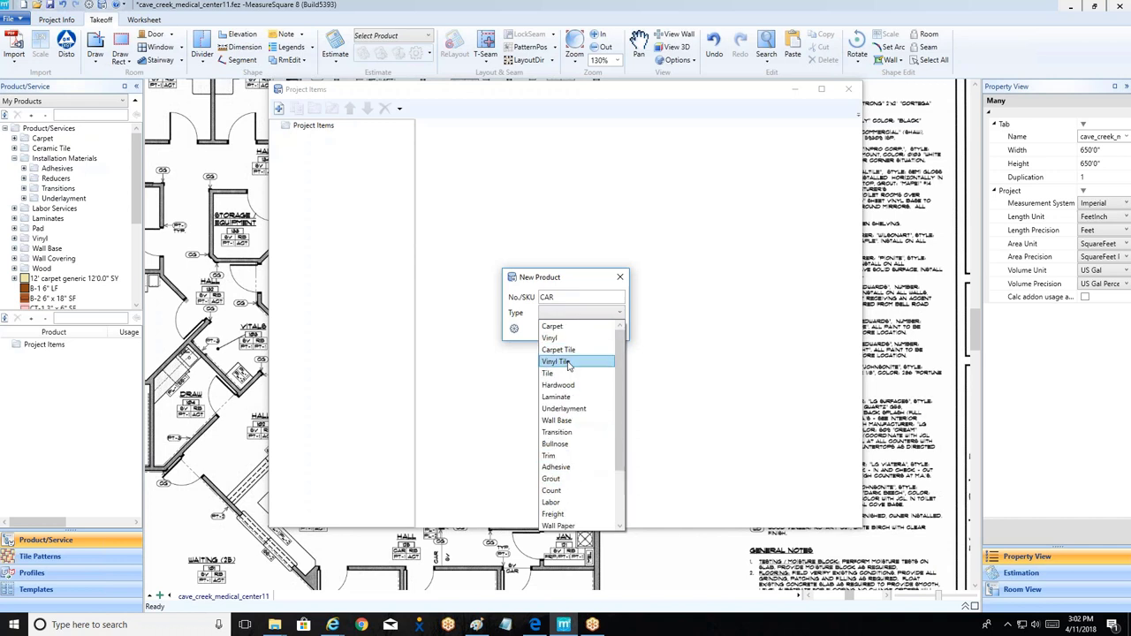
click(567, 326)
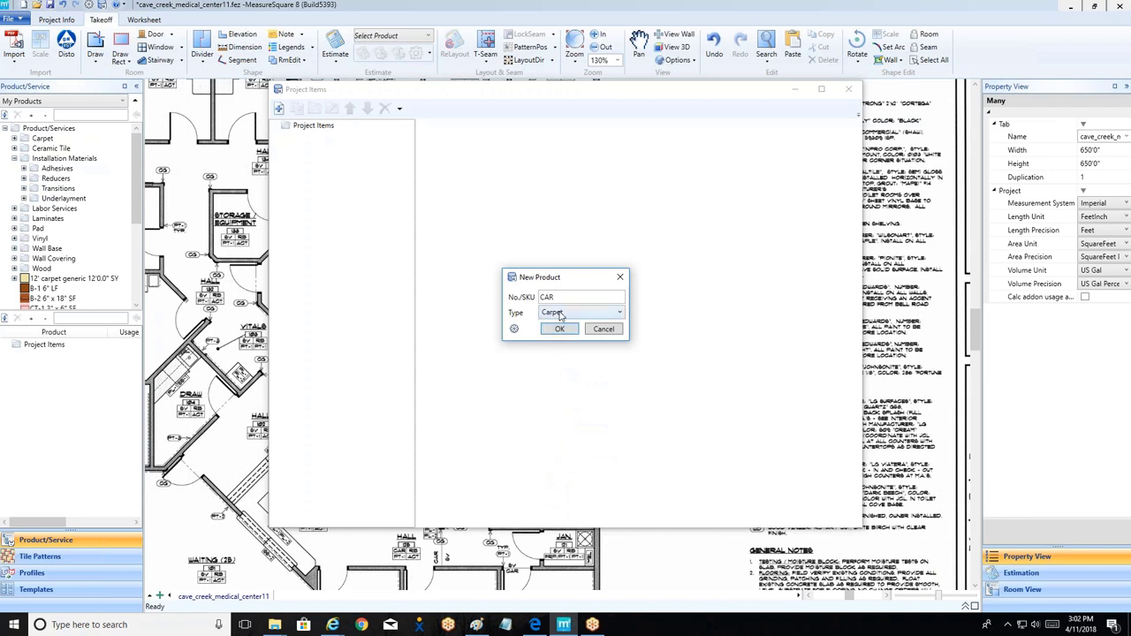
click(560, 329)
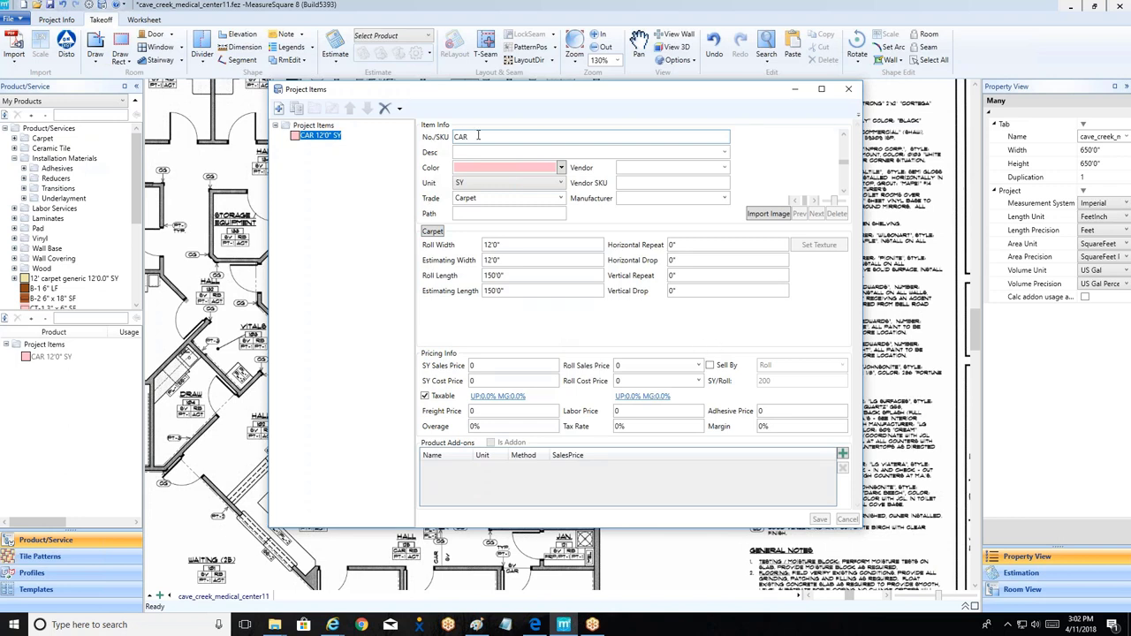
Step: Give the CAR carpet a light green color, an 18" horizontal repeat and a 36" vertical repeat
click(560, 168)
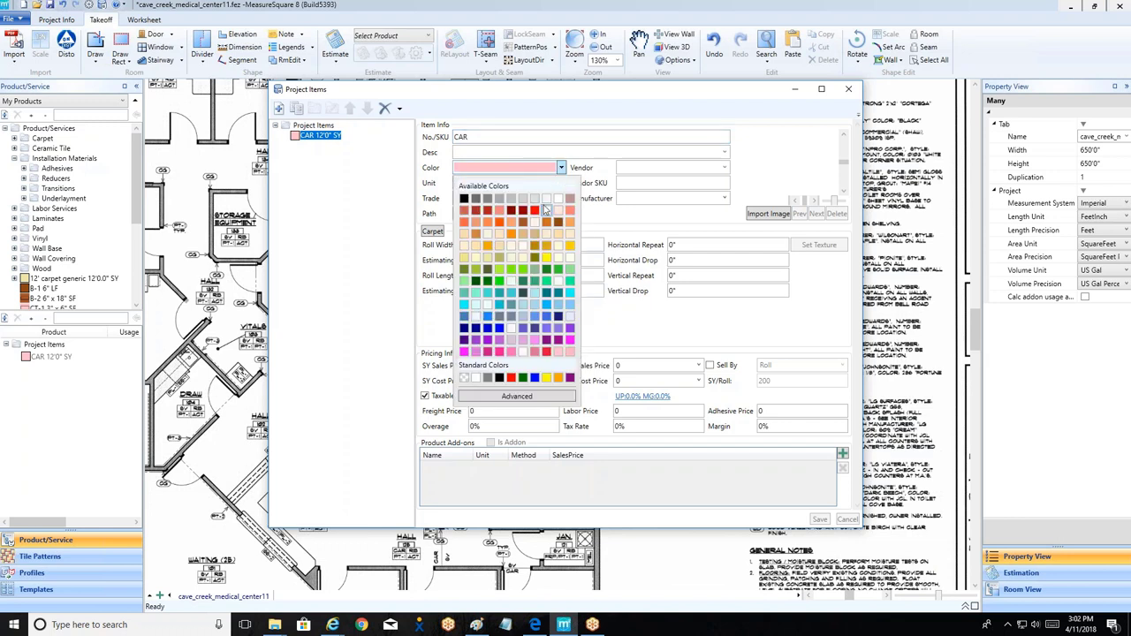
click(569, 268)
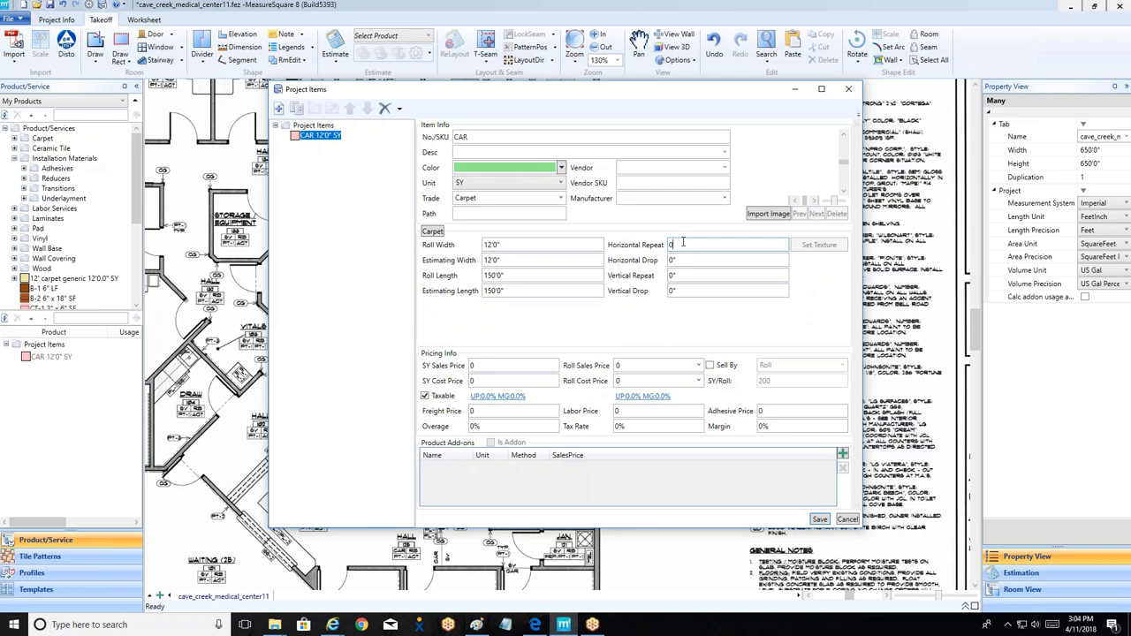
key(BackSpace)
text(18')
click(689, 275)
text(36")
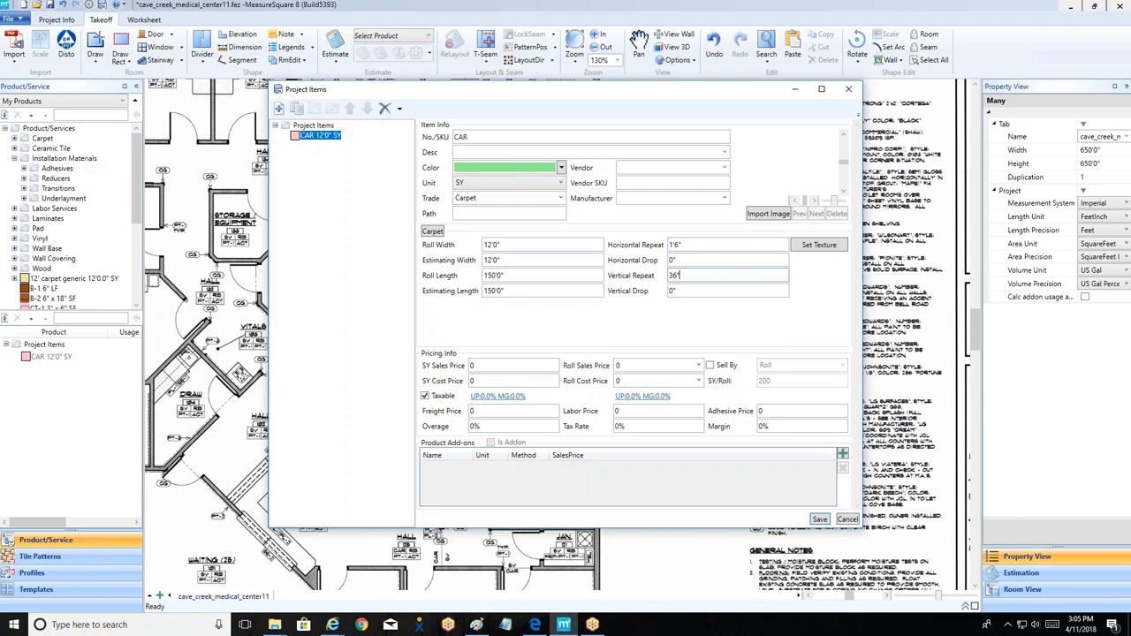
Step: Set the CAR carpet's SY sales price to 3.5 and its SY cost price to 1.75
text(")
click(479, 364)
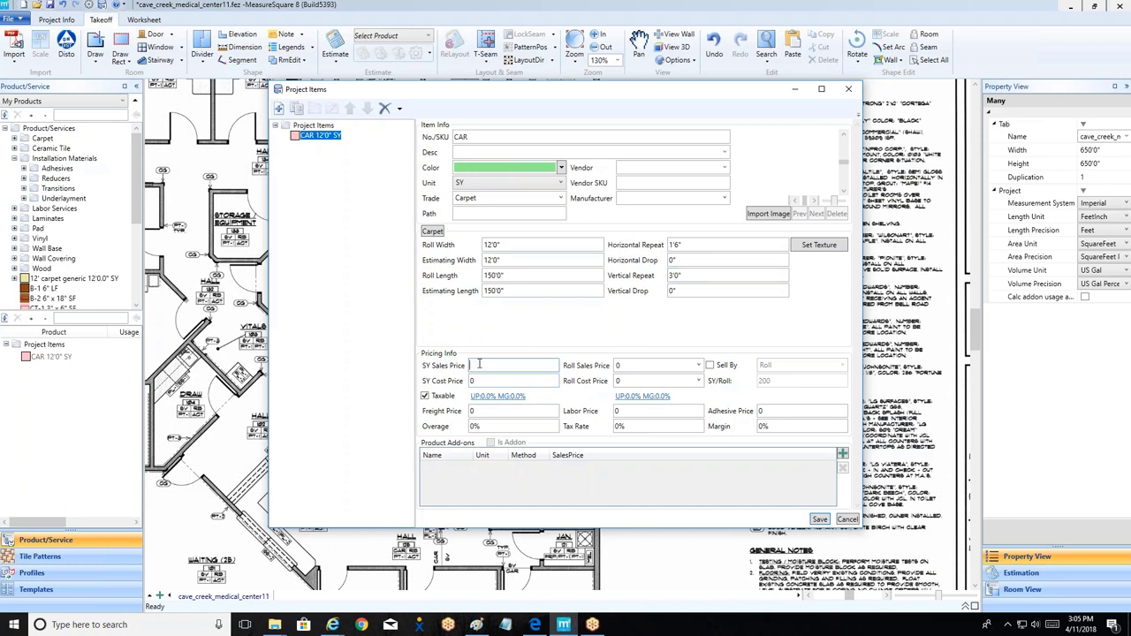
text(3.5)
click(486, 381)
text(1)
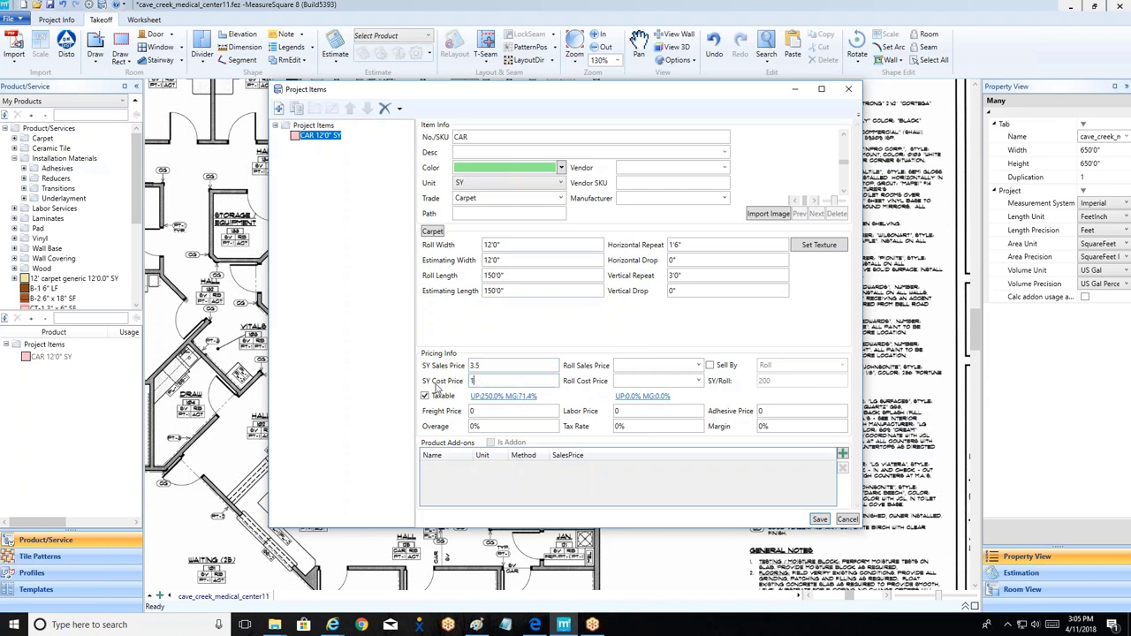
text(.75)
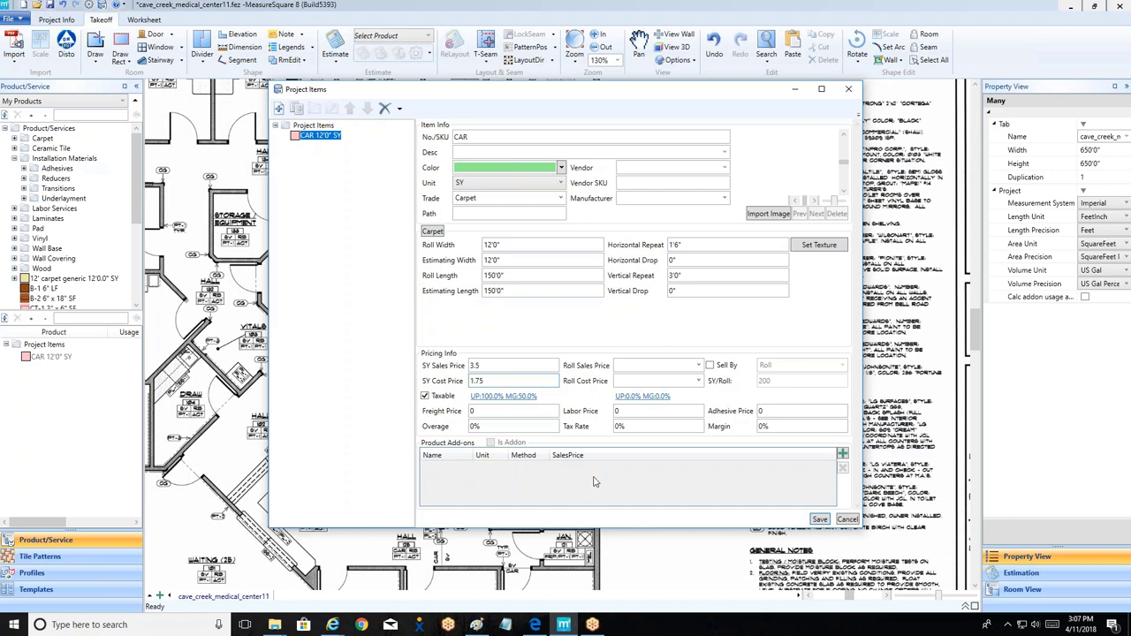
Step: Add the PAD-003 3/4" cushion from the product library to the CAR carpet as an add-on using the Original Quantity method
click(842, 454)
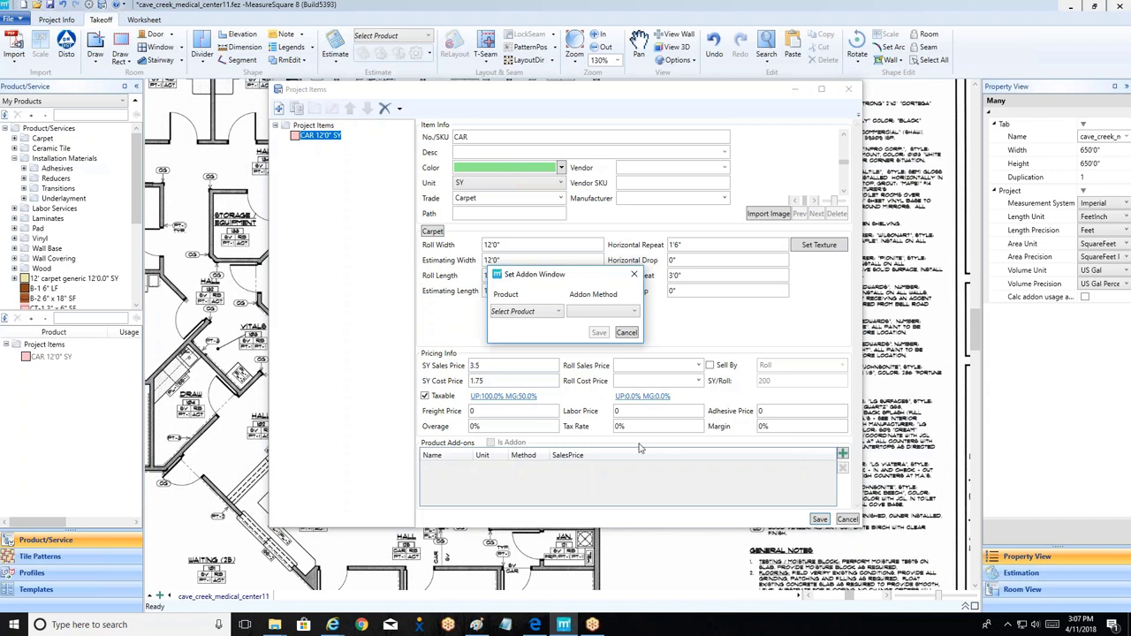
click(537, 311)
click(508, 380)
click(517, 390)
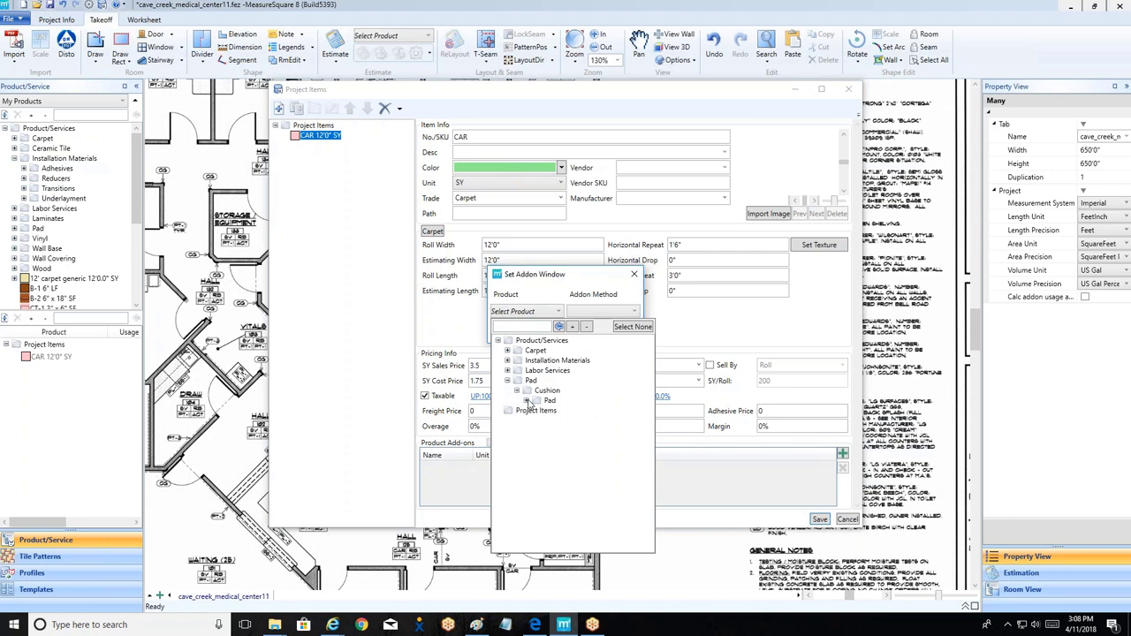
click(527, 401)
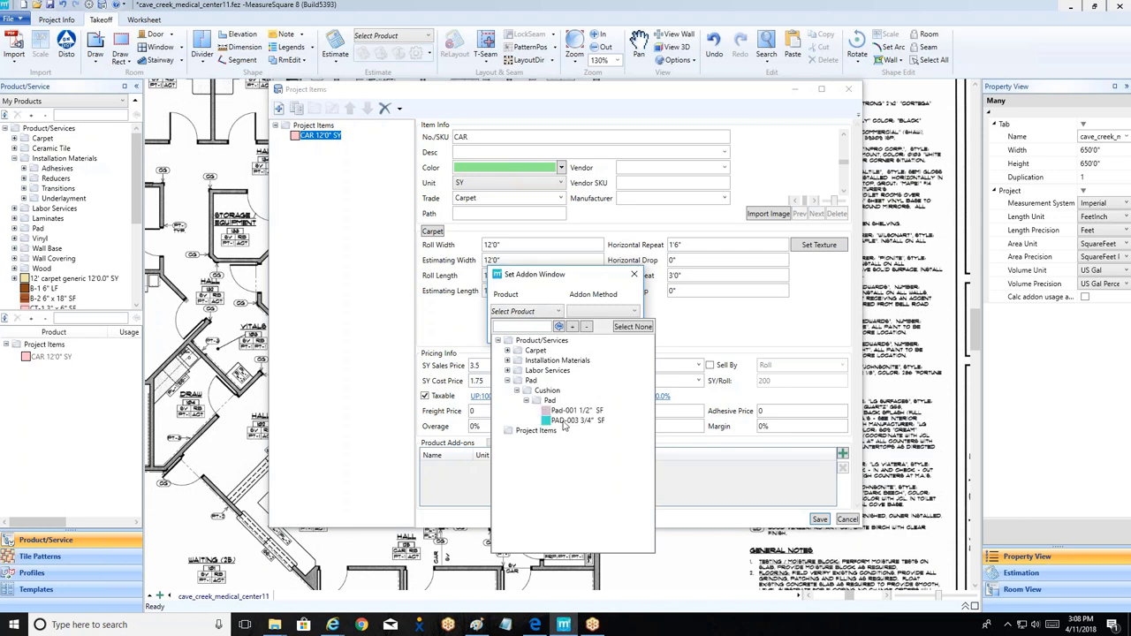
click(565, 422)
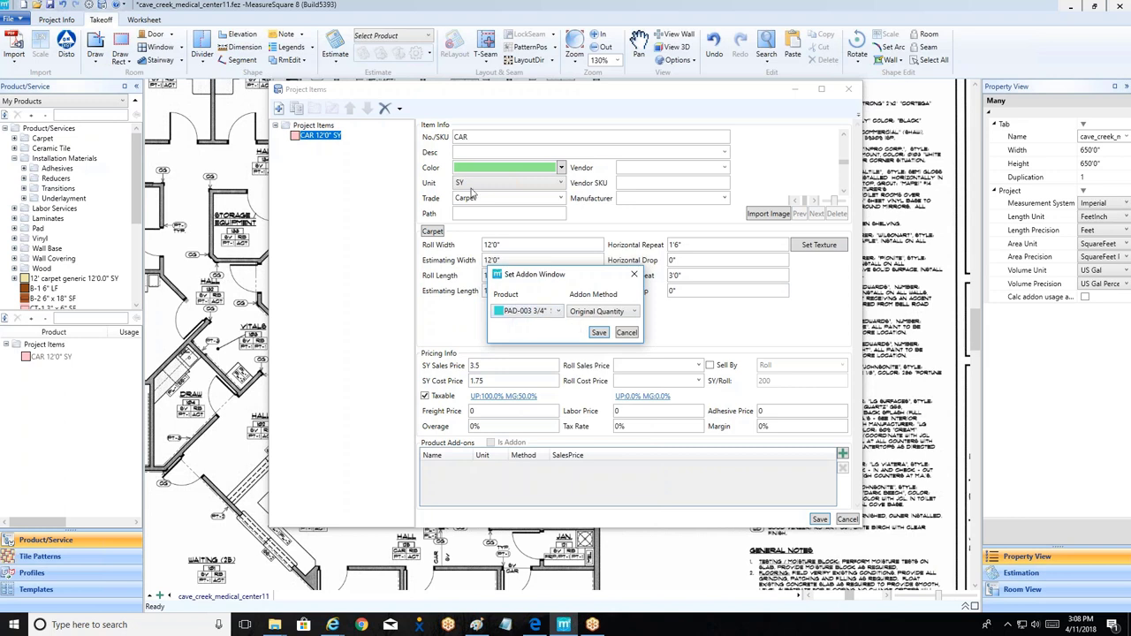
click(507, 318)
click(592, 320)
click(632, 313)
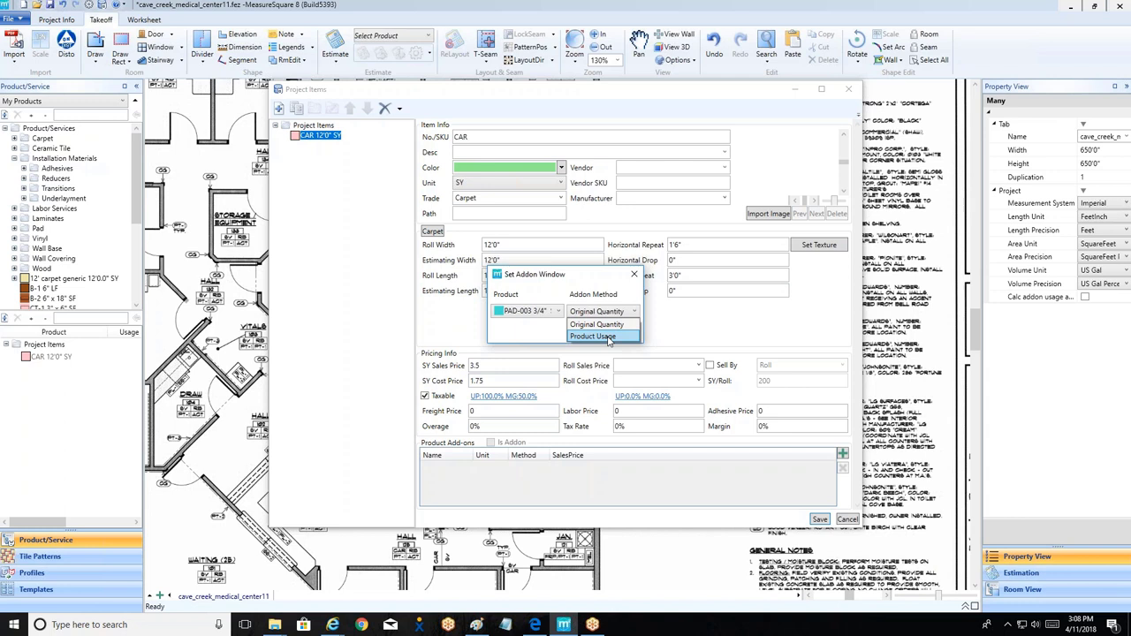
click(552, 343)
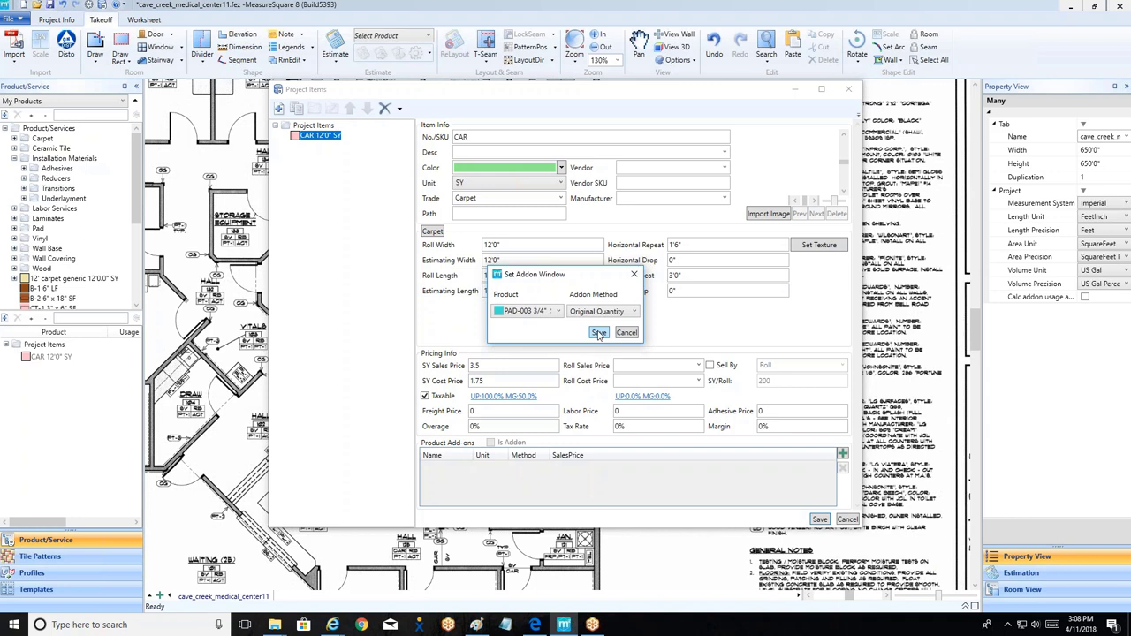
click(598, 333)
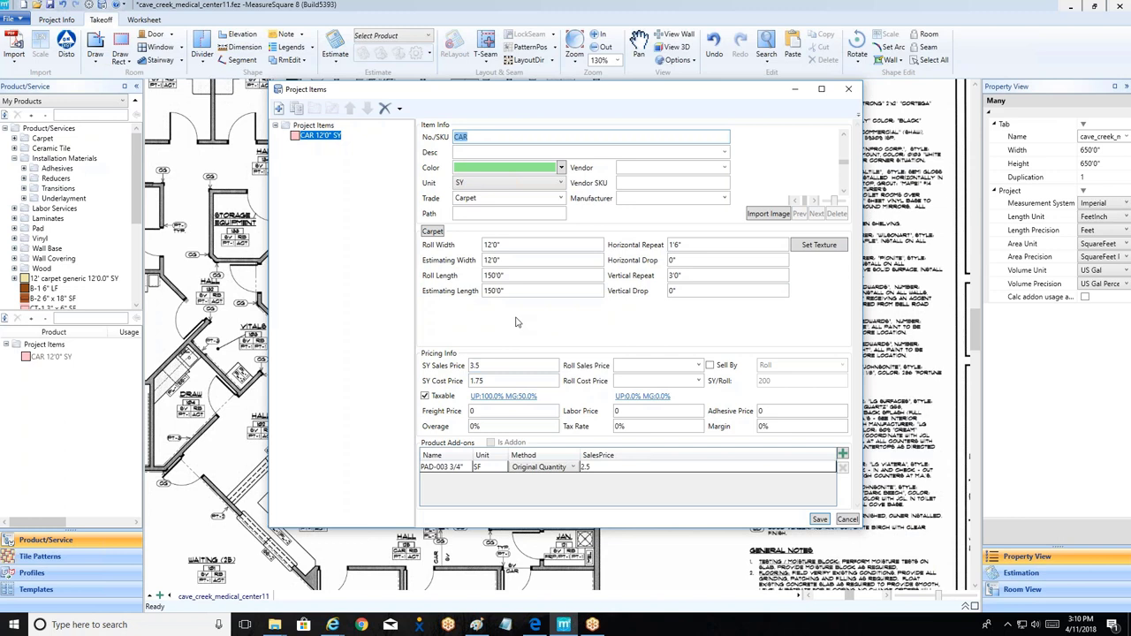
Step: Save the CAR product and check the pad add-on nested beneath it in the project items
click(820, 520)
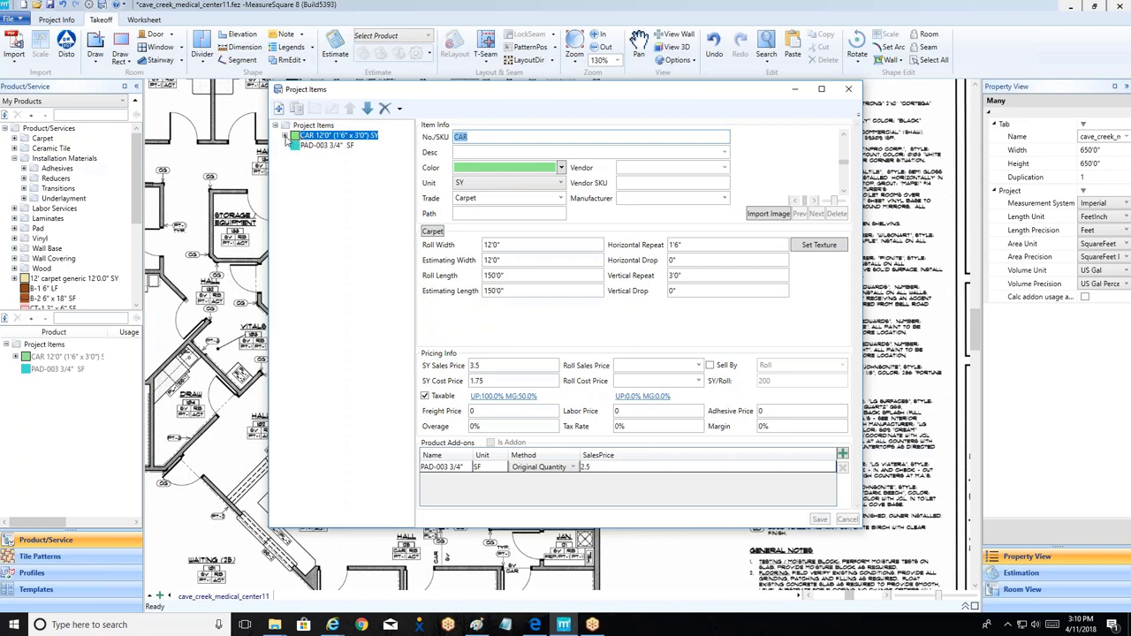
click(286, 136)
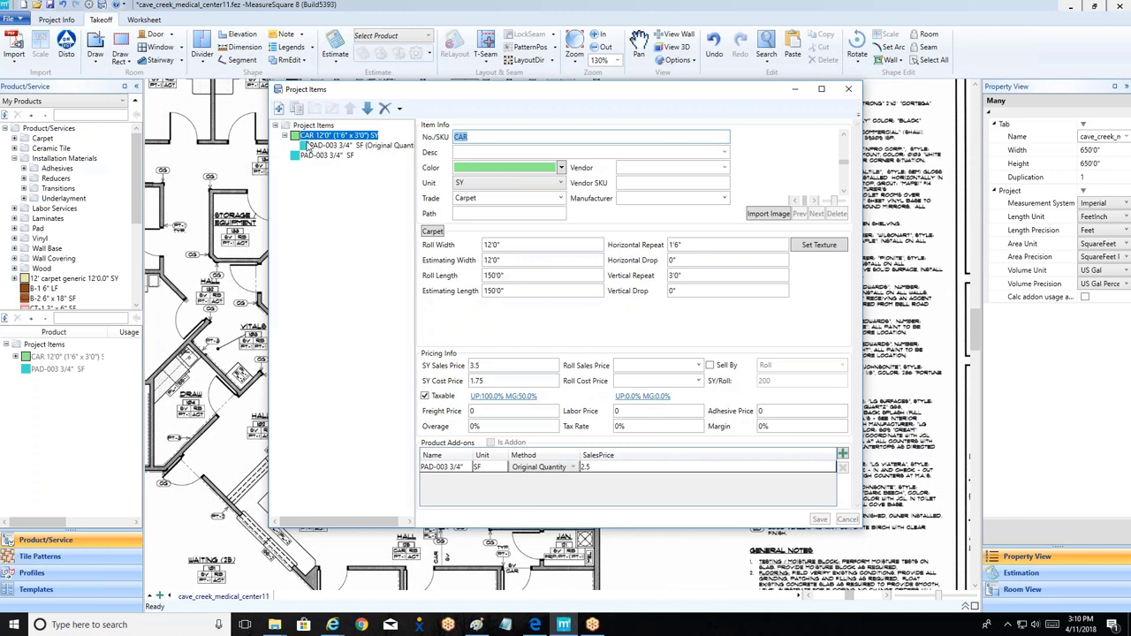
click(285, 137)
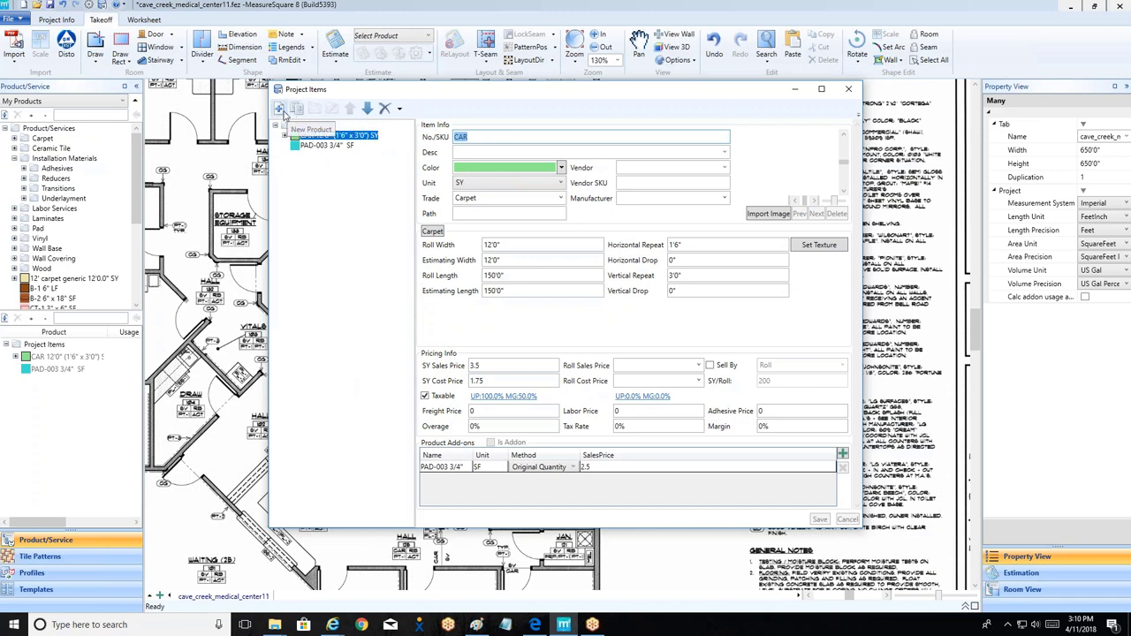
Step: Duplicate the CAR carpet, rename the copy CAR 2 and give it a yellow-green color
click(300, 110)
key(BackSpace)
key(BackSpace)
key(BackSpace)
text(2)
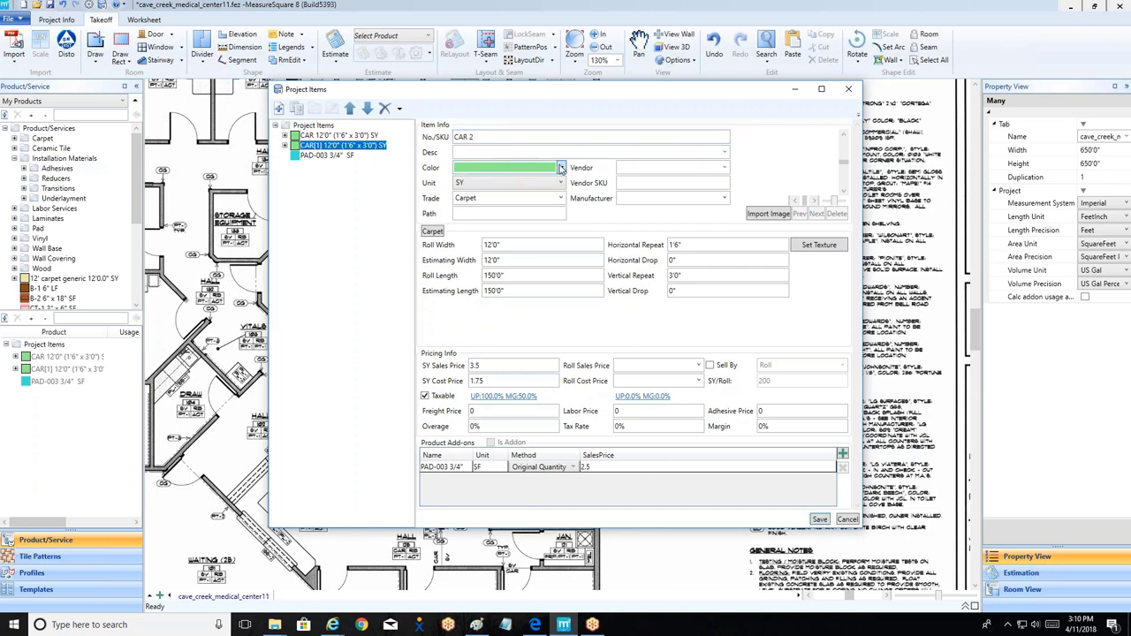
click(560, 169)
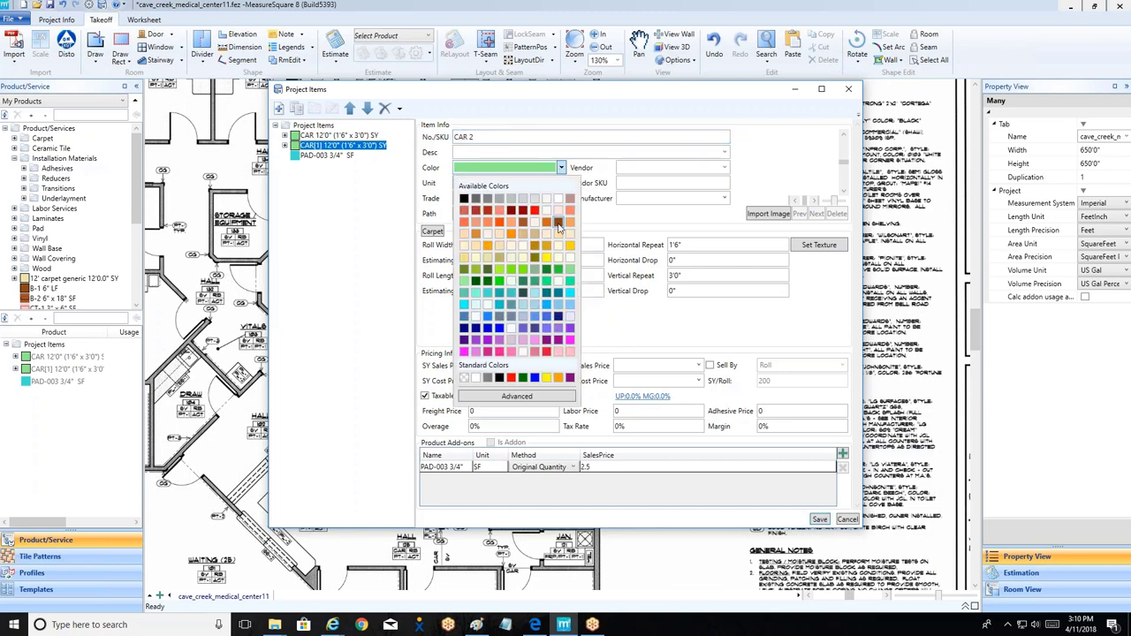
click(510, 270)
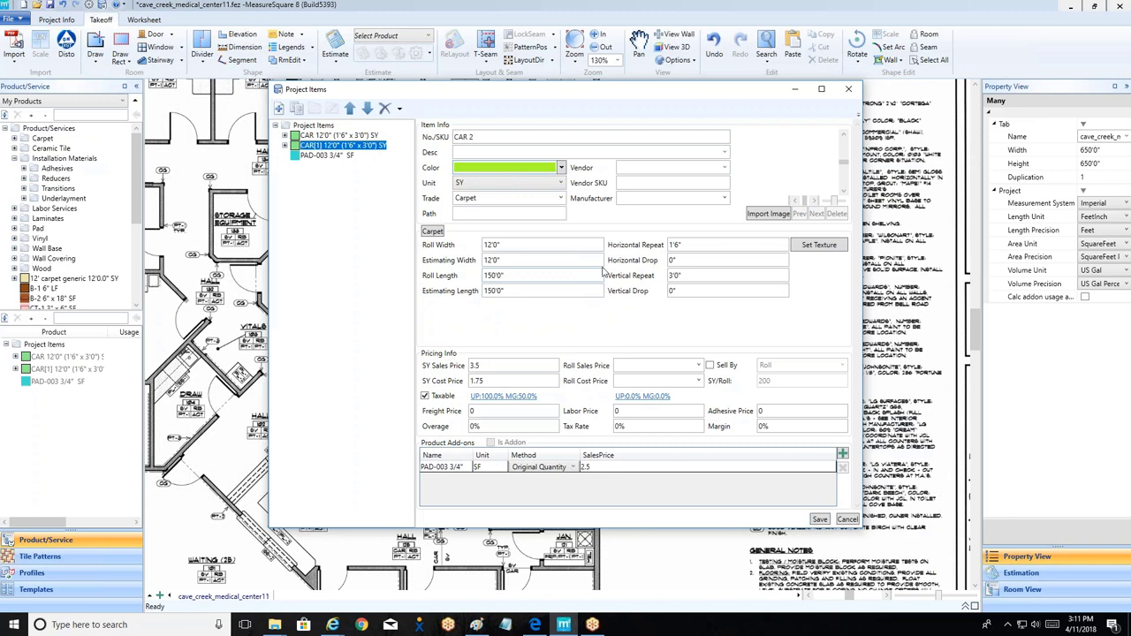
Step: Set the horizontal and vertical repeats of CAR 2 to 0 and save the product
click(693, 248)
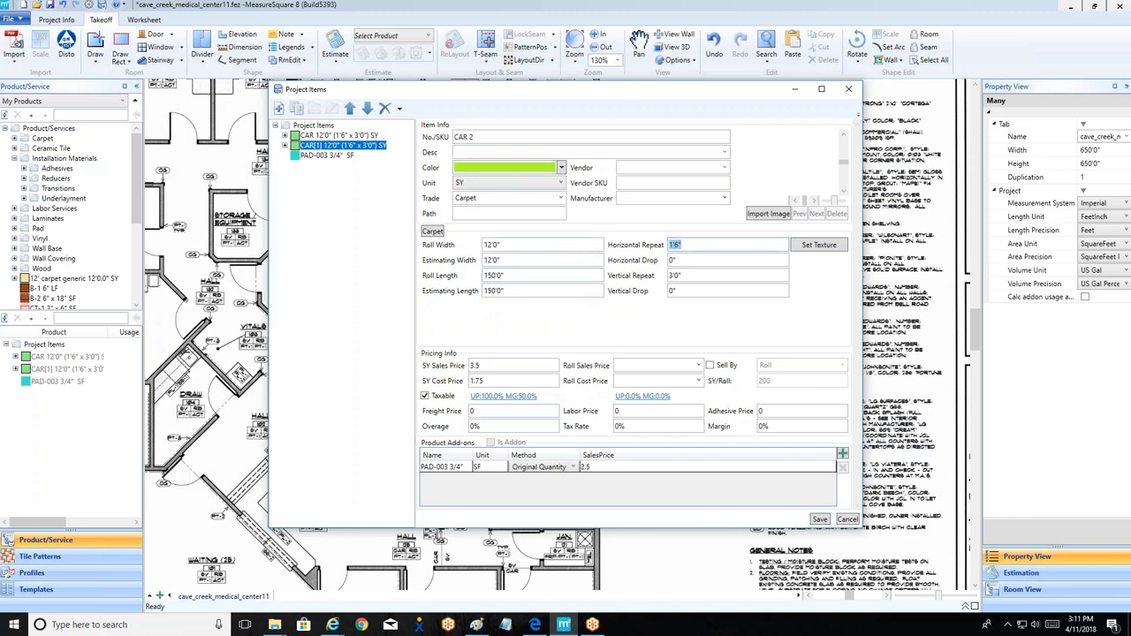
text(0)
click(695, 276)
text(0)
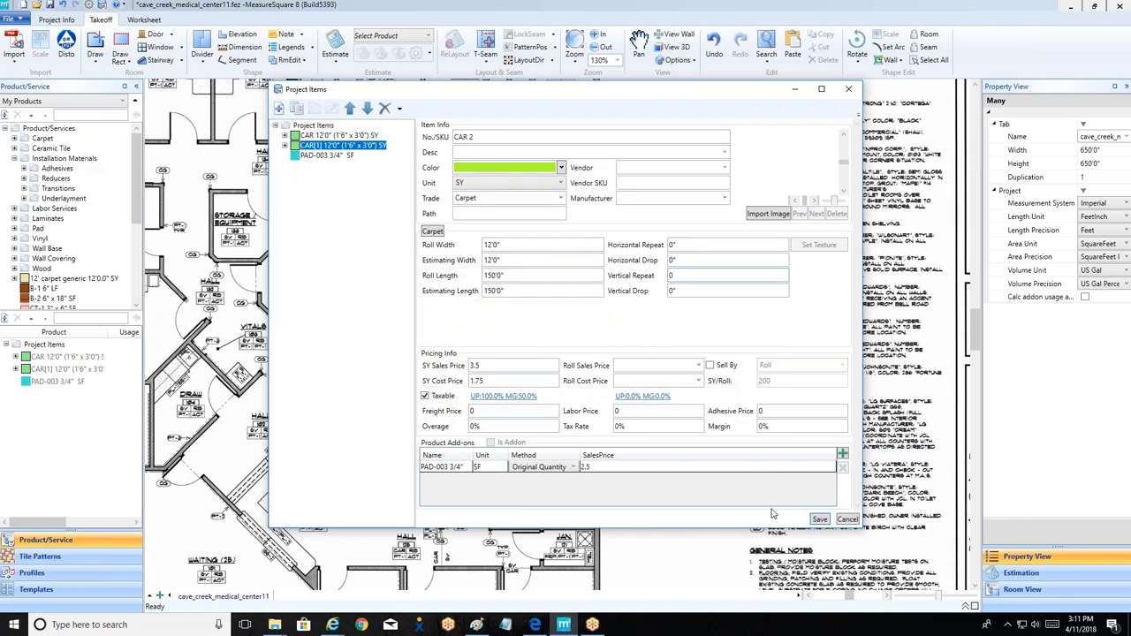
click(820, 520)
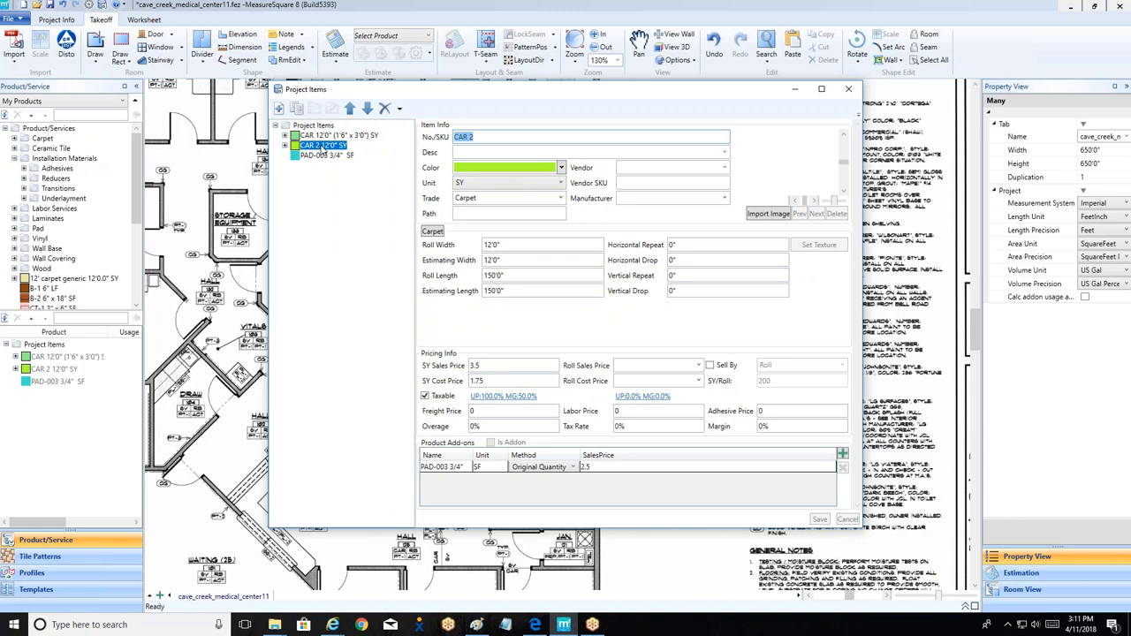
Step: Add a new project product with the SKU SV and the type Vinyl
click(278, 108)
text(SV)
click(564, 315)
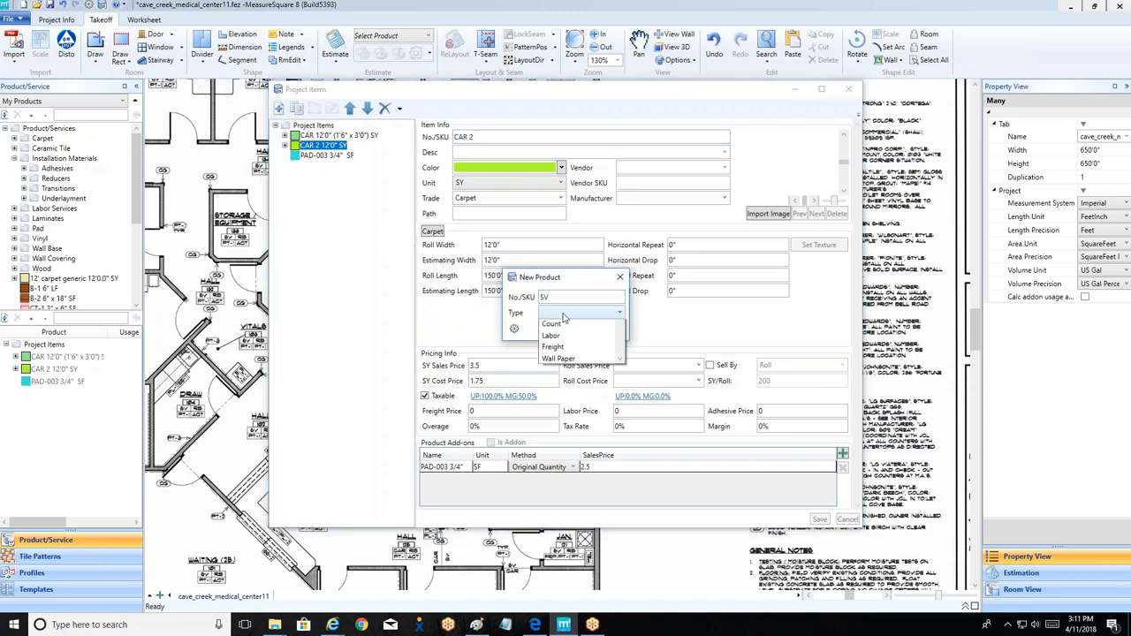
click(558, 349)
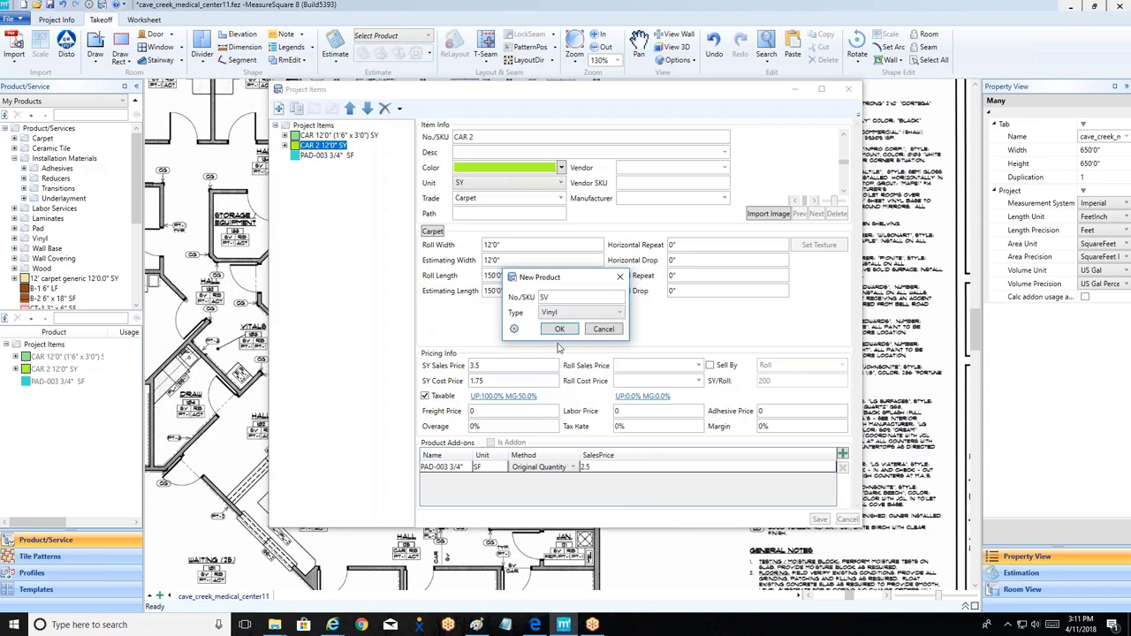
click(562, 329)
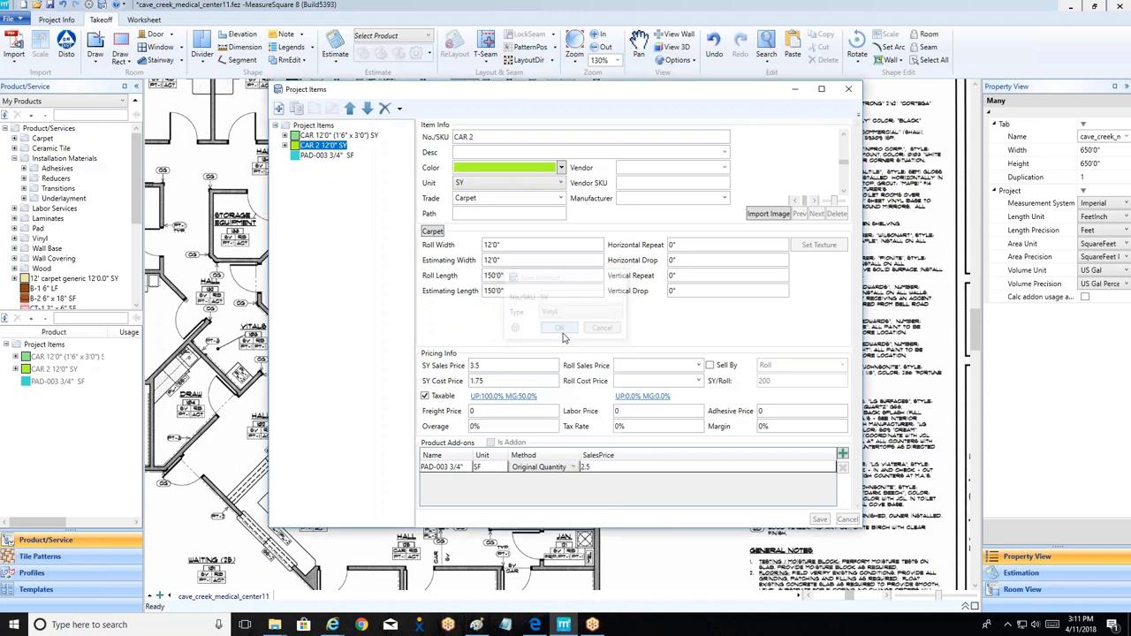
Step: Give the SV vinyl a light purple color and a 6' roll width, and save it
click(561, 169)
click(519, 343)
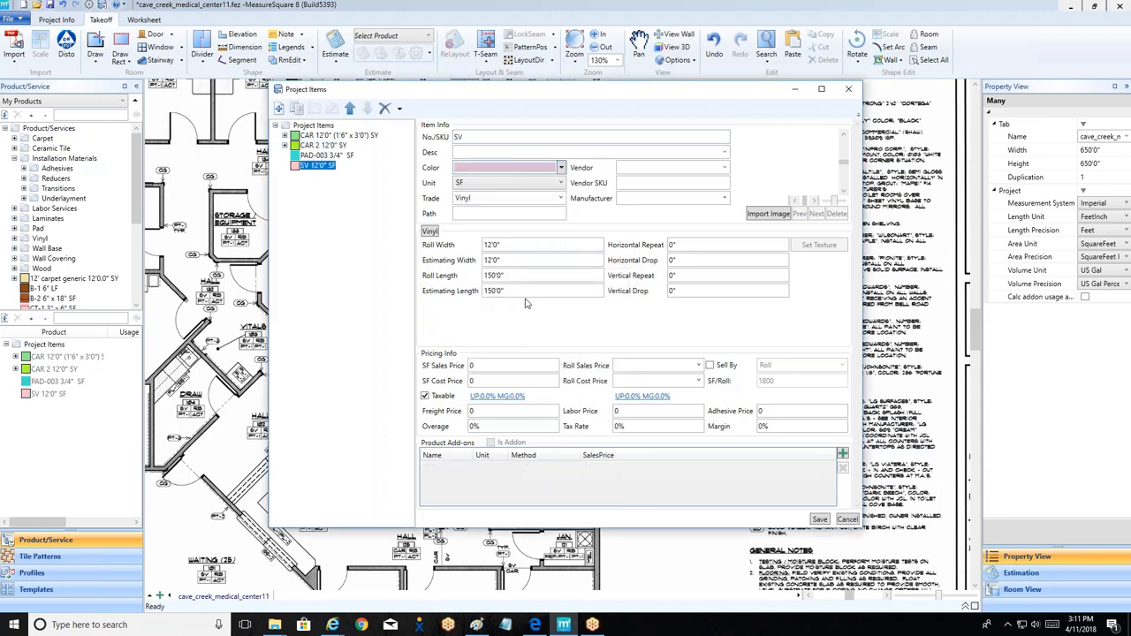
triple_click(512, 245)
text(6)
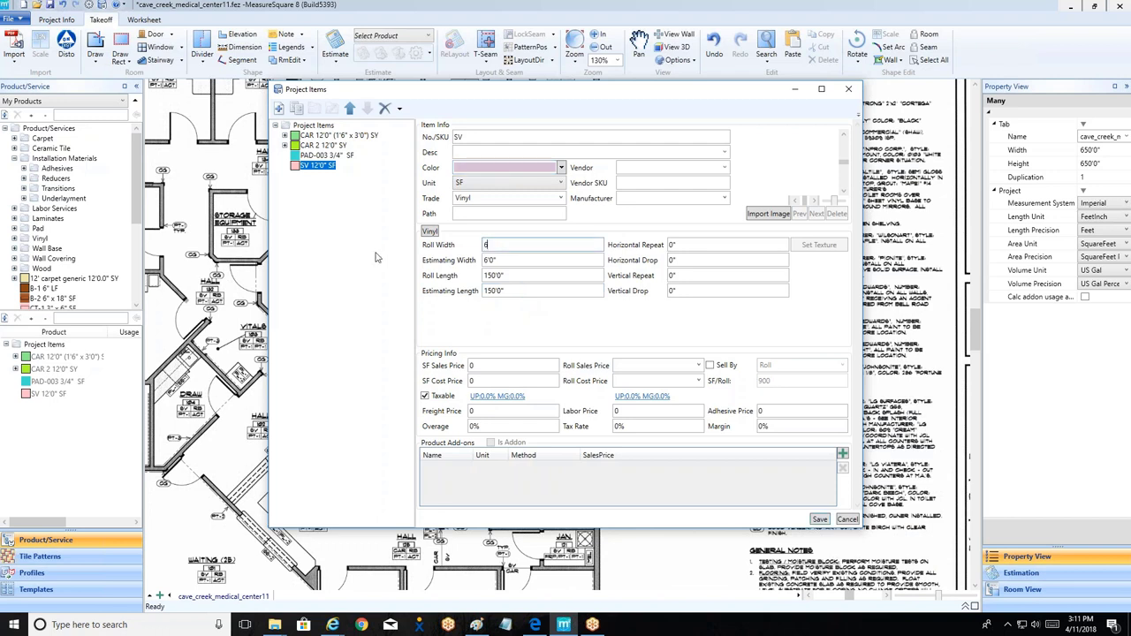
text(')
click(814, 520)
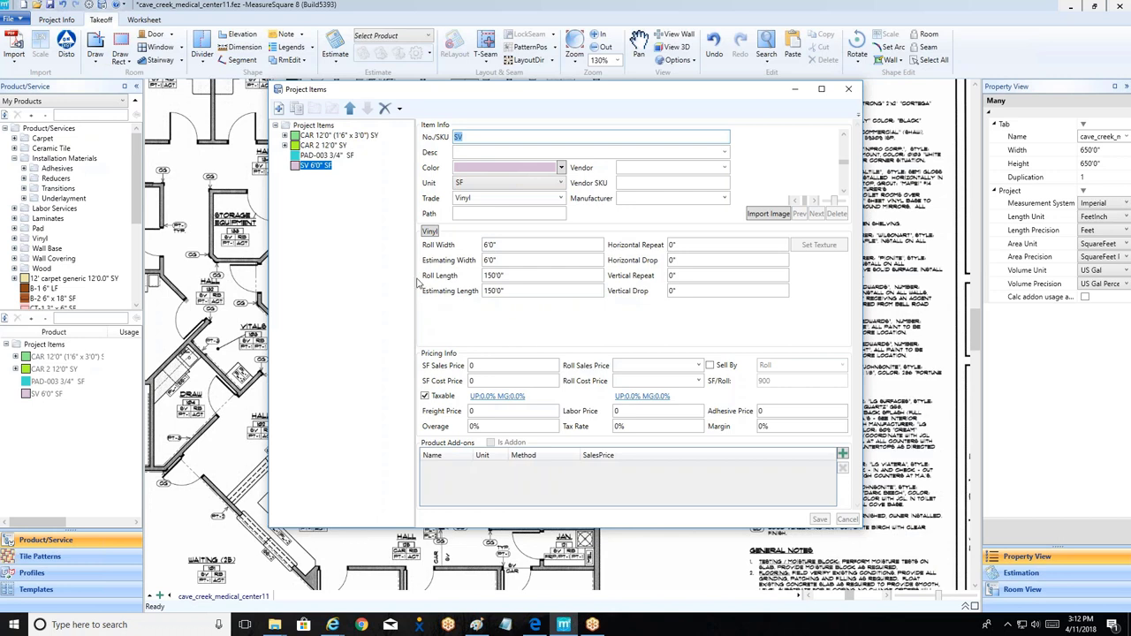
Step: Add a new project product with the SKU Weld Rod and the type Linear
click(279, 109)
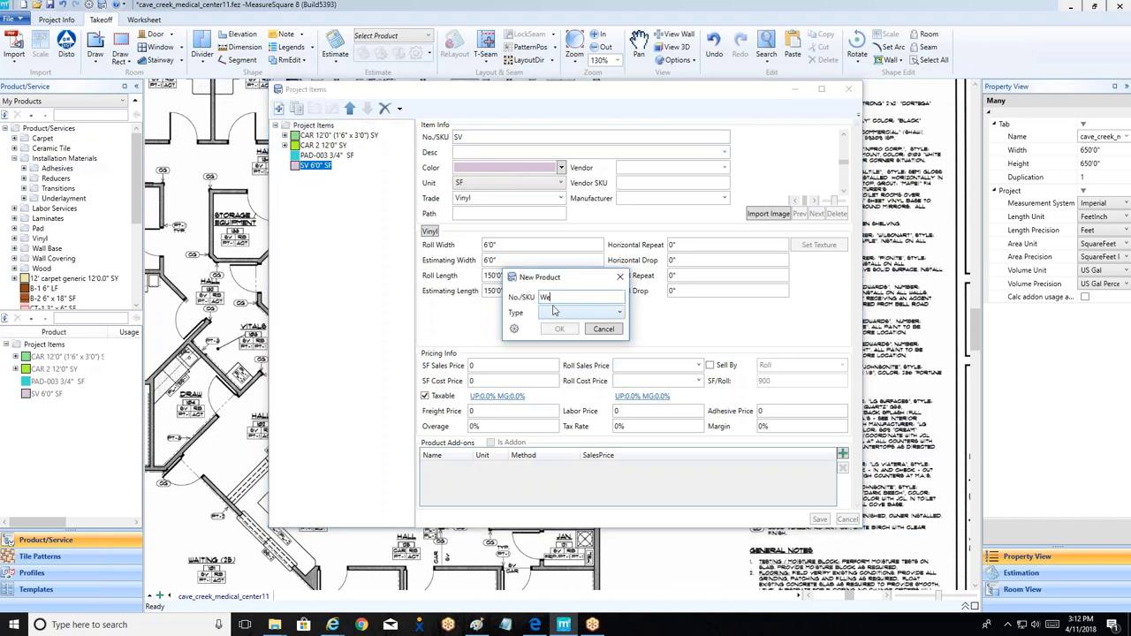
text(Weld Rod)
click(570, 314)
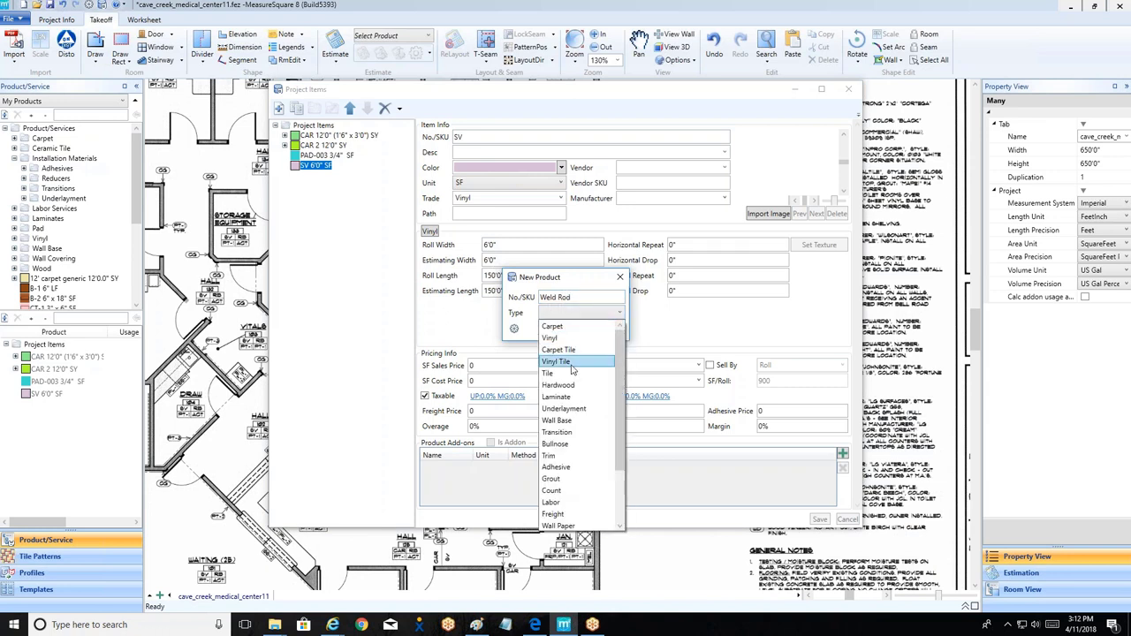
scroll(575, 376, down, 3)
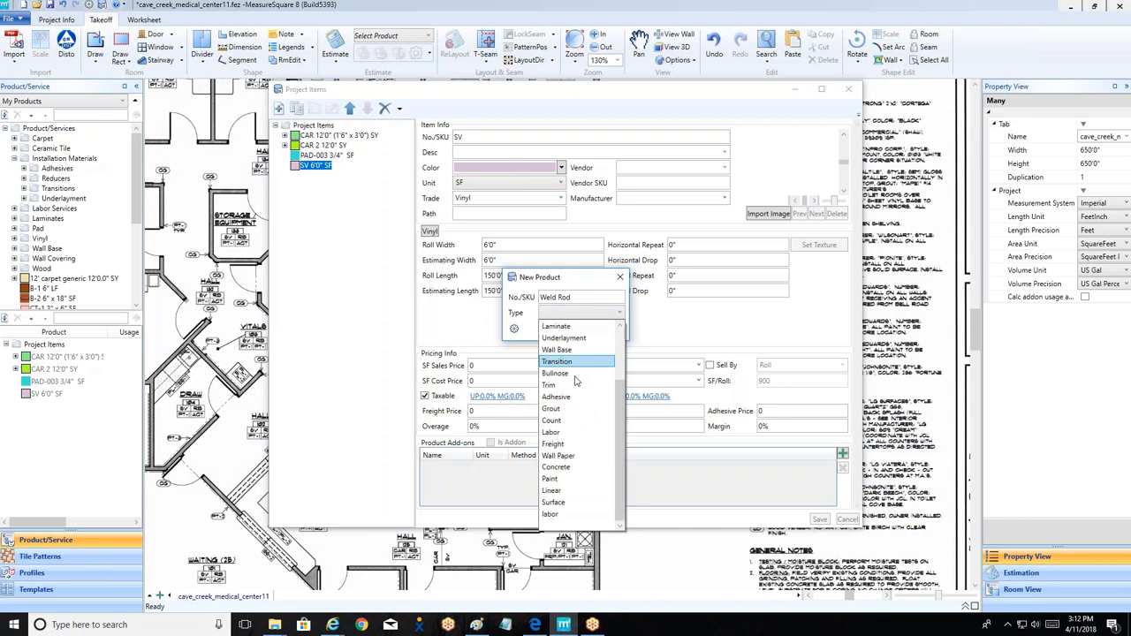
click(567, 499)
click(567, 330)
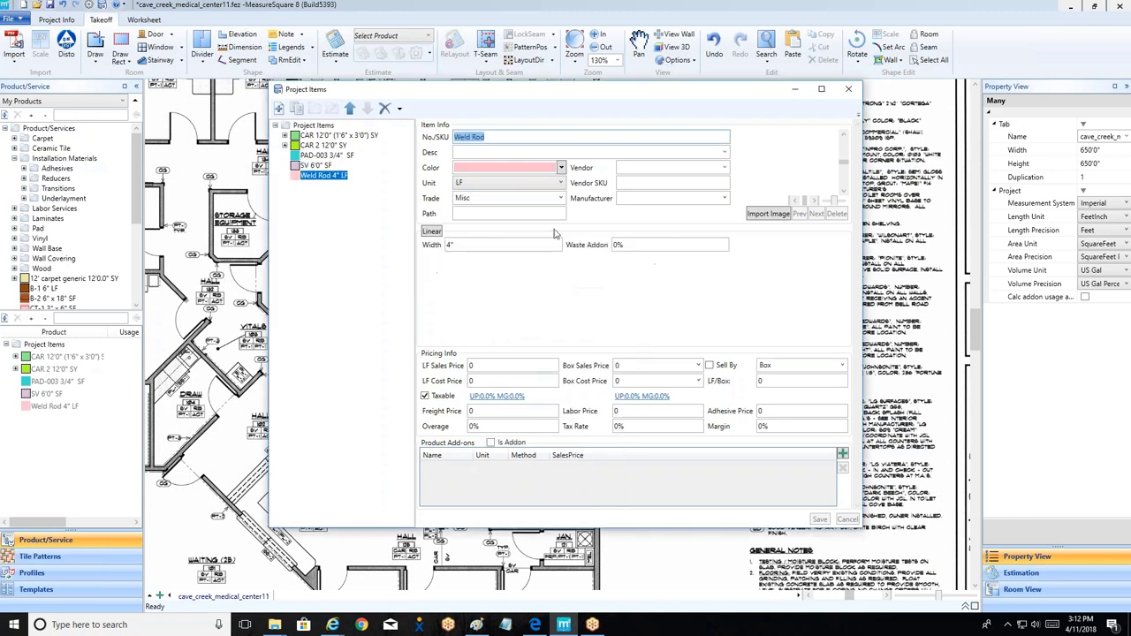
Step: Give the Weld Rod product a purple color, mark it as an add-on and save it
click(560, 168)
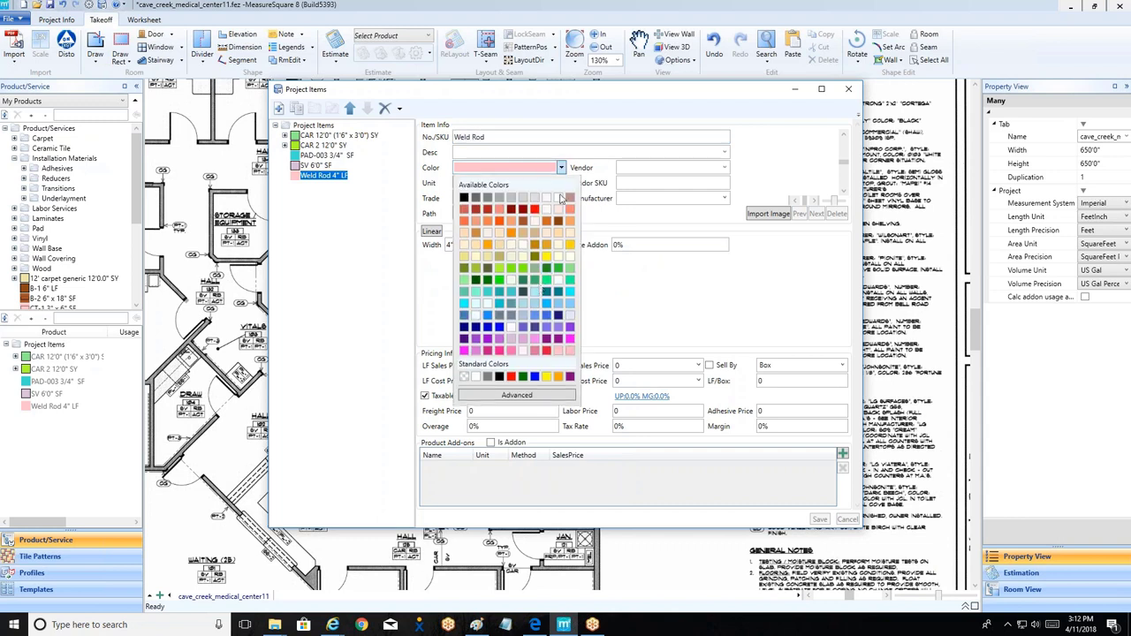
click(510, 340)
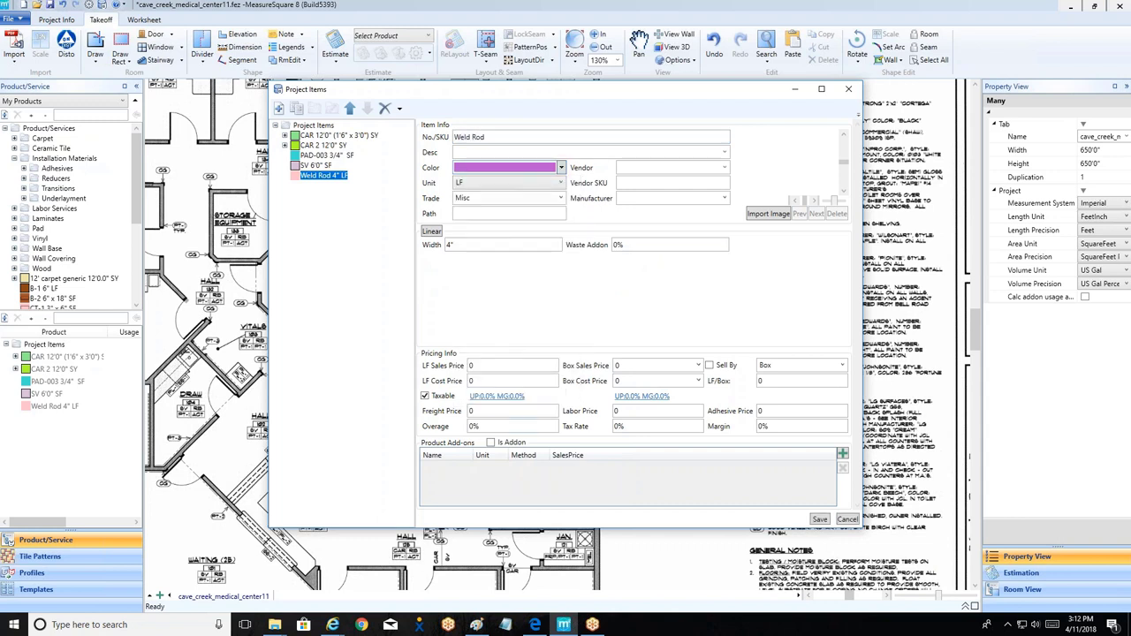
click(490, 442)
click(819, 519)
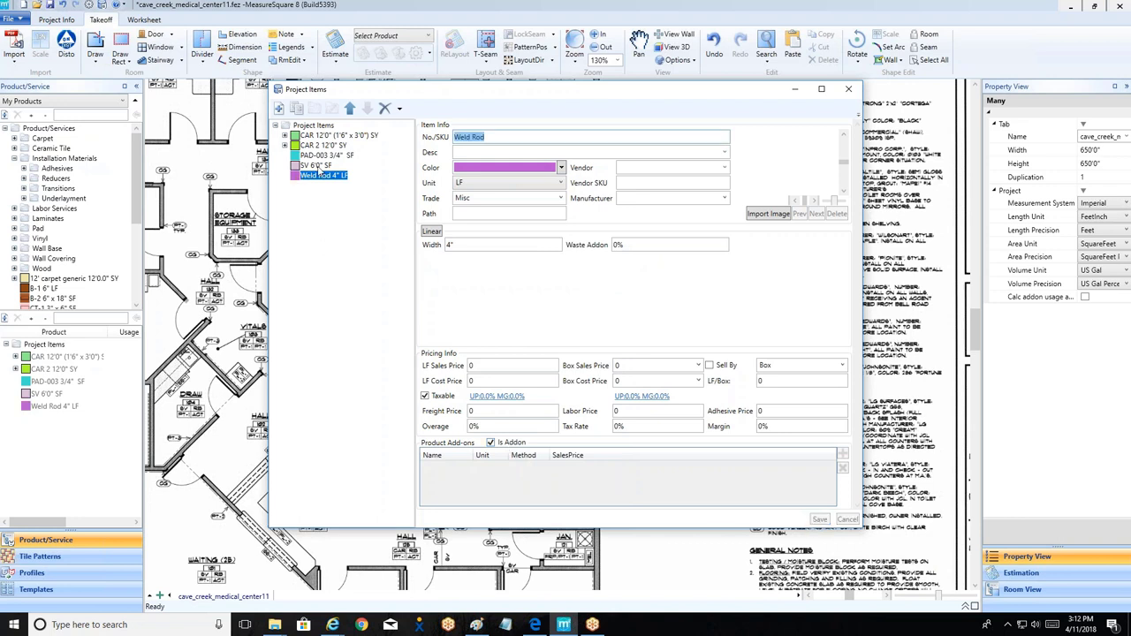
Step: Attach Weld Rod to the SV vinyl as an add-on with the Seam Length method, and save the product
click(315, 166)
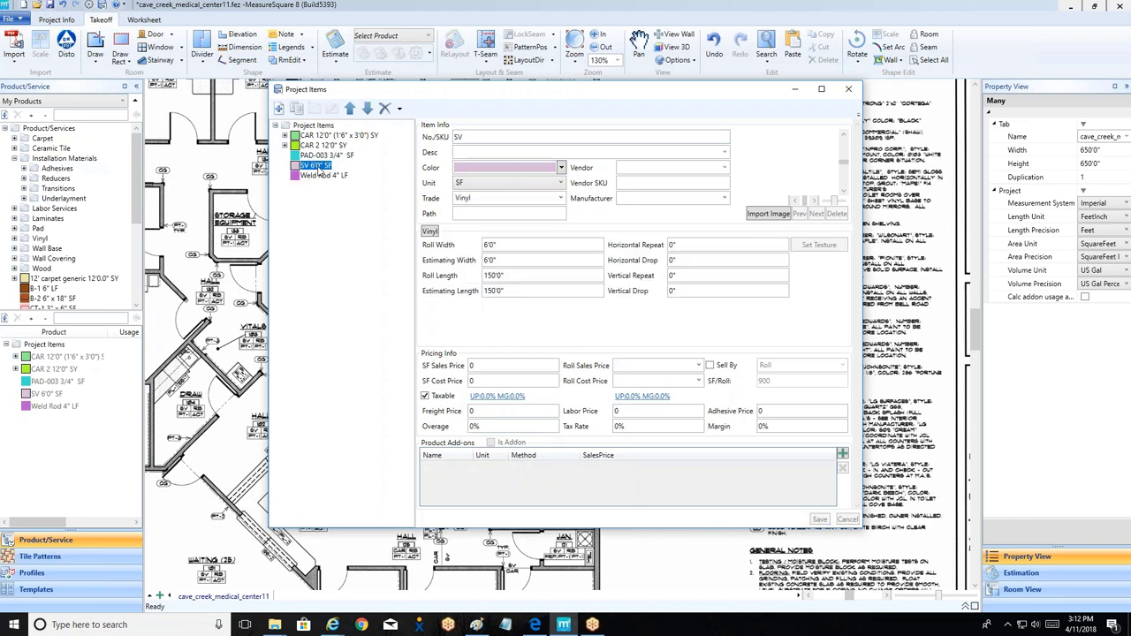
click(842, 453)
click(539, 314)
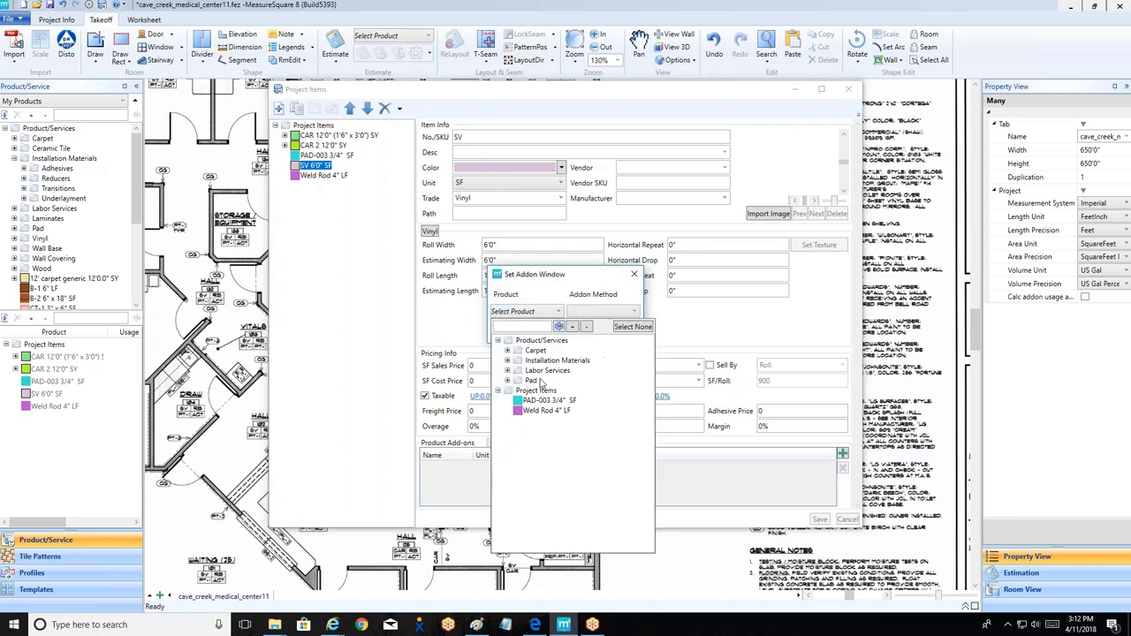
click(544, 414)
click(528, 311)
click(530, 325)
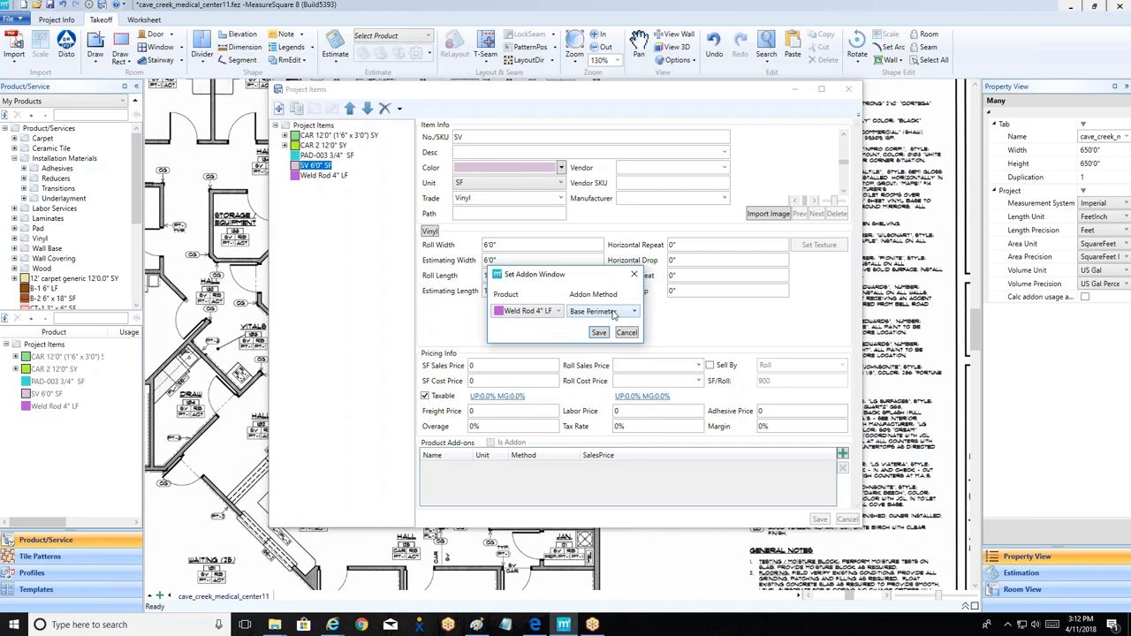
click(635, 313)
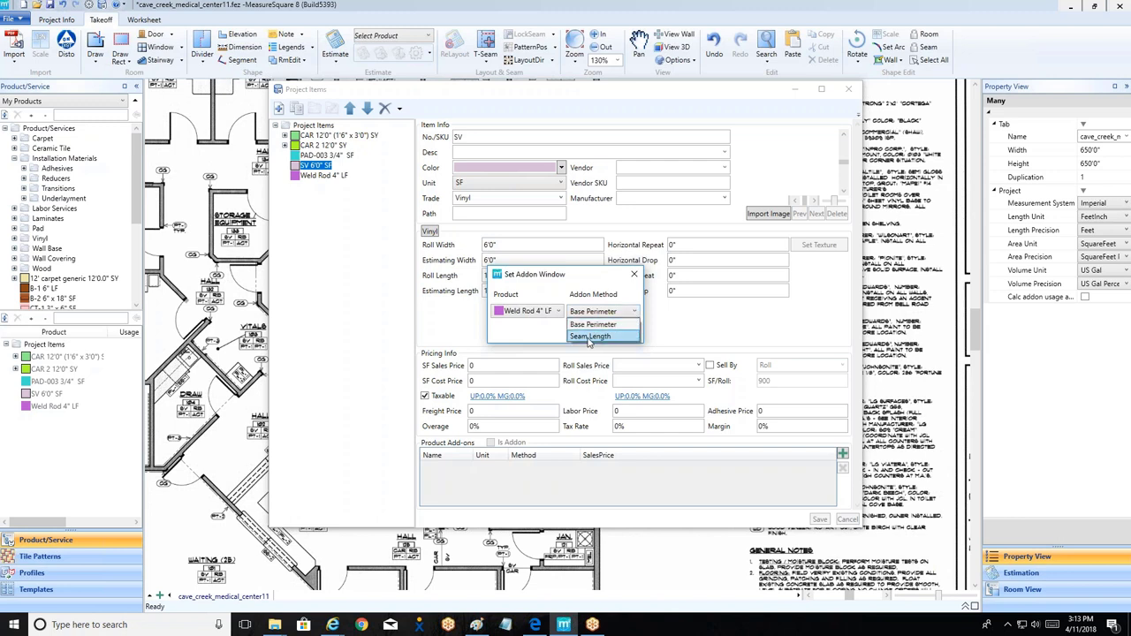
click(583, 339)
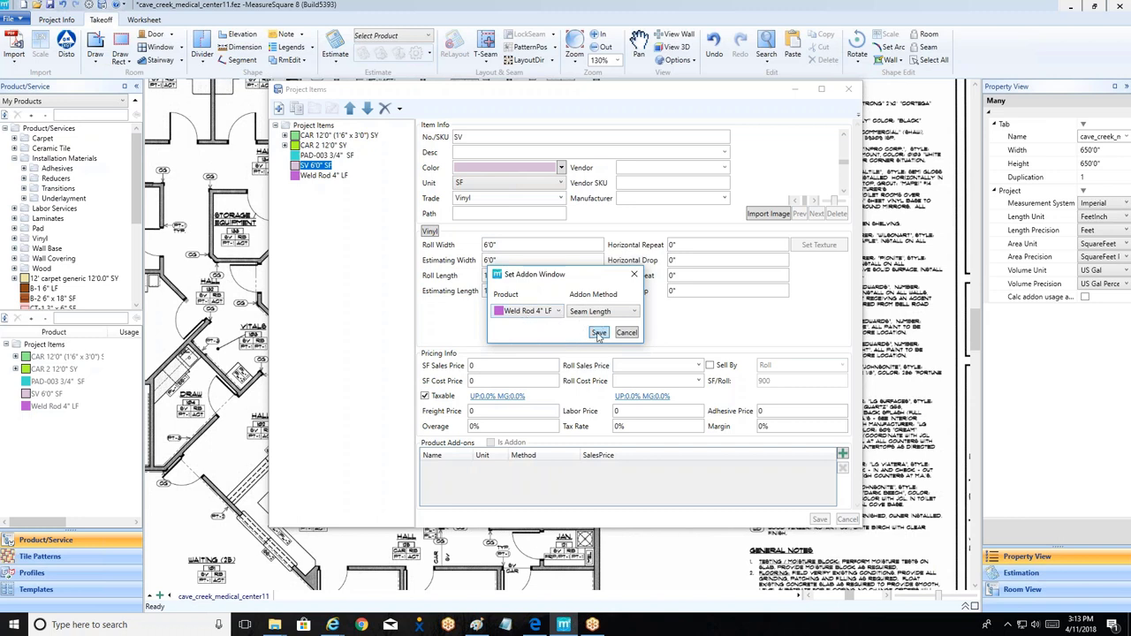
click(598, 333)
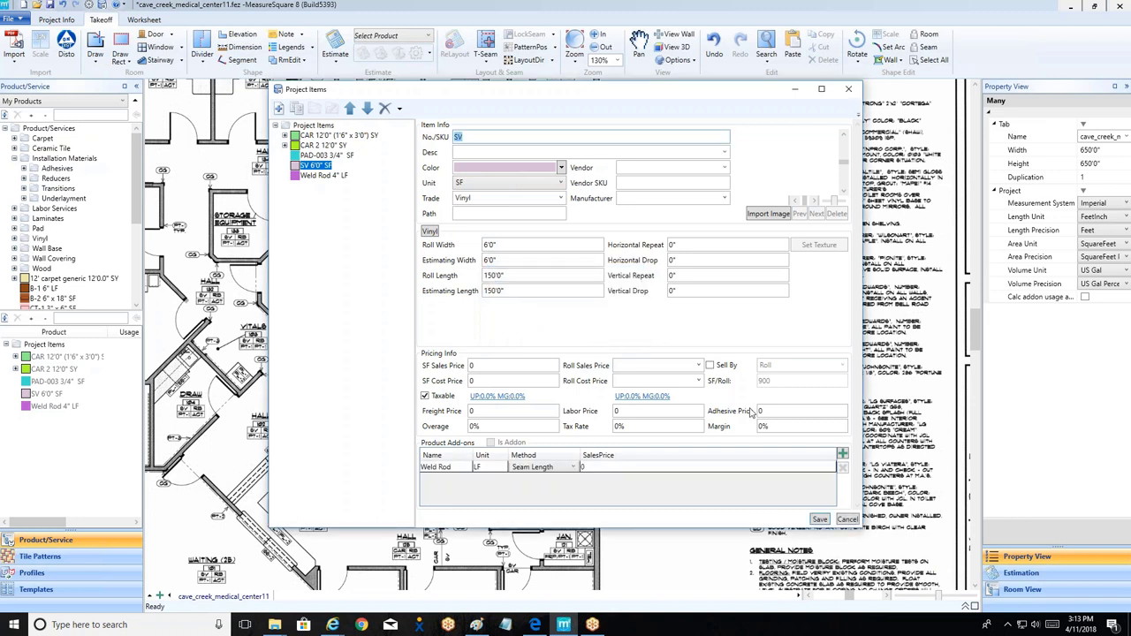
click(821, 523)
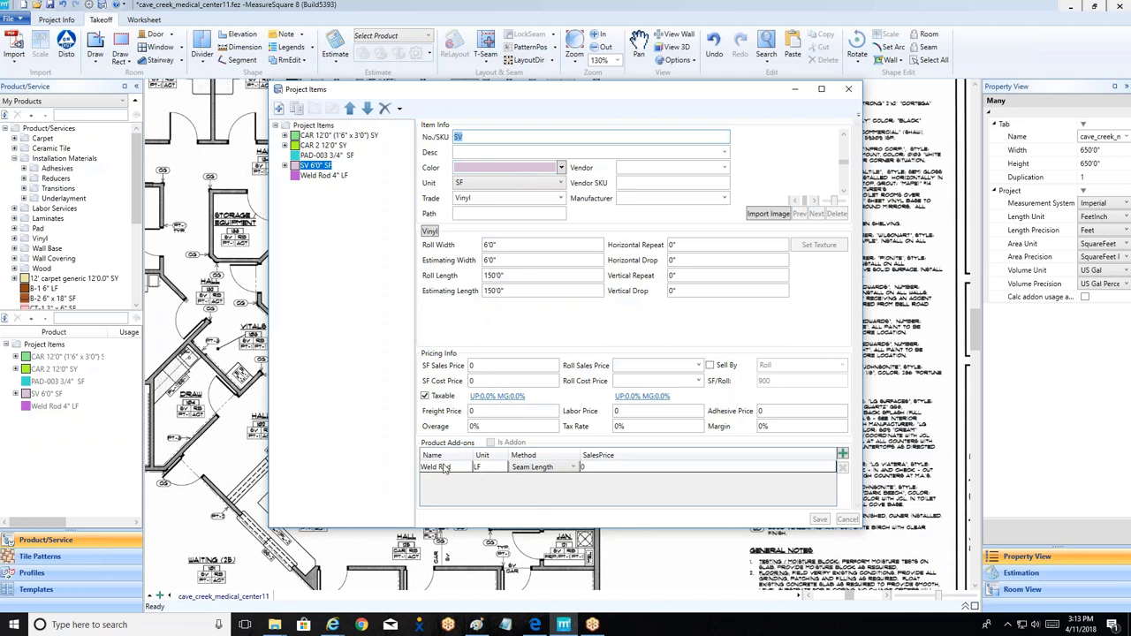
Step: Make three copies of the SV vinyl product
click(298, 109)
click(297, 109)
click(297, 109)
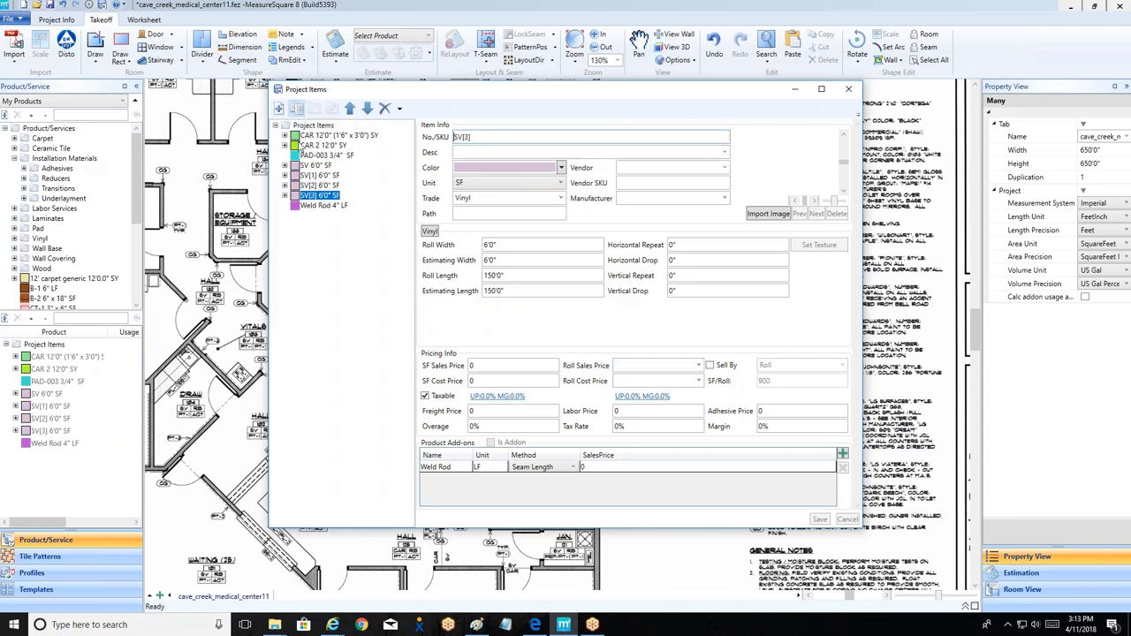
Step: Rename the first SV copy as SV 2, give it a medium blue color and save it
click(313, 176)
click(473, 139)
key(BackSpace)
key(BackSpace)
key(BackSpace)
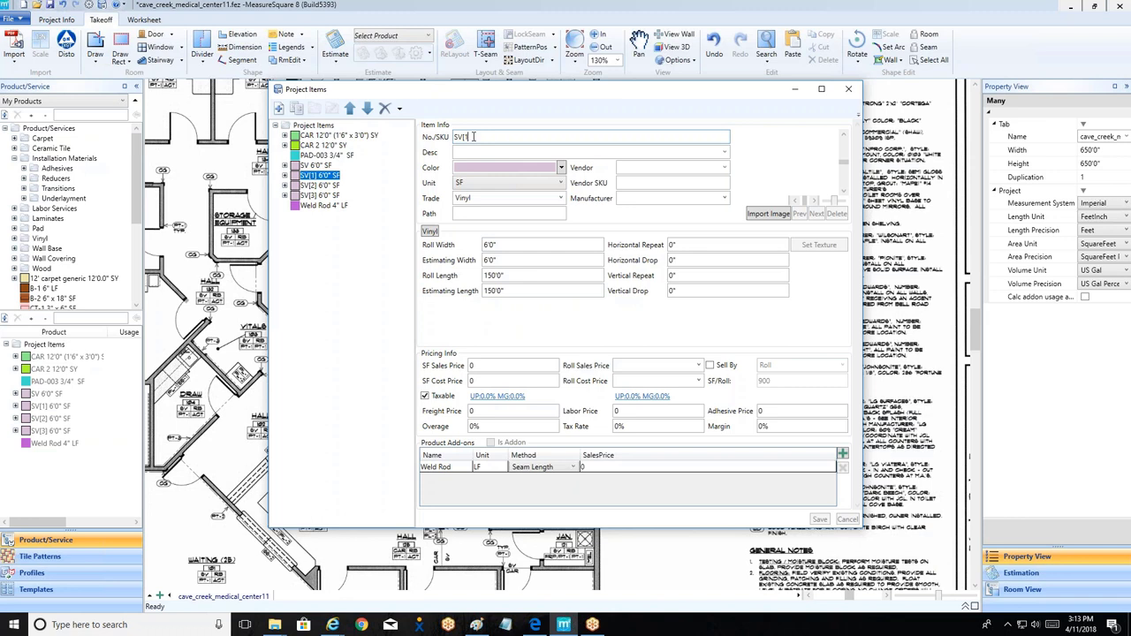
text(2)
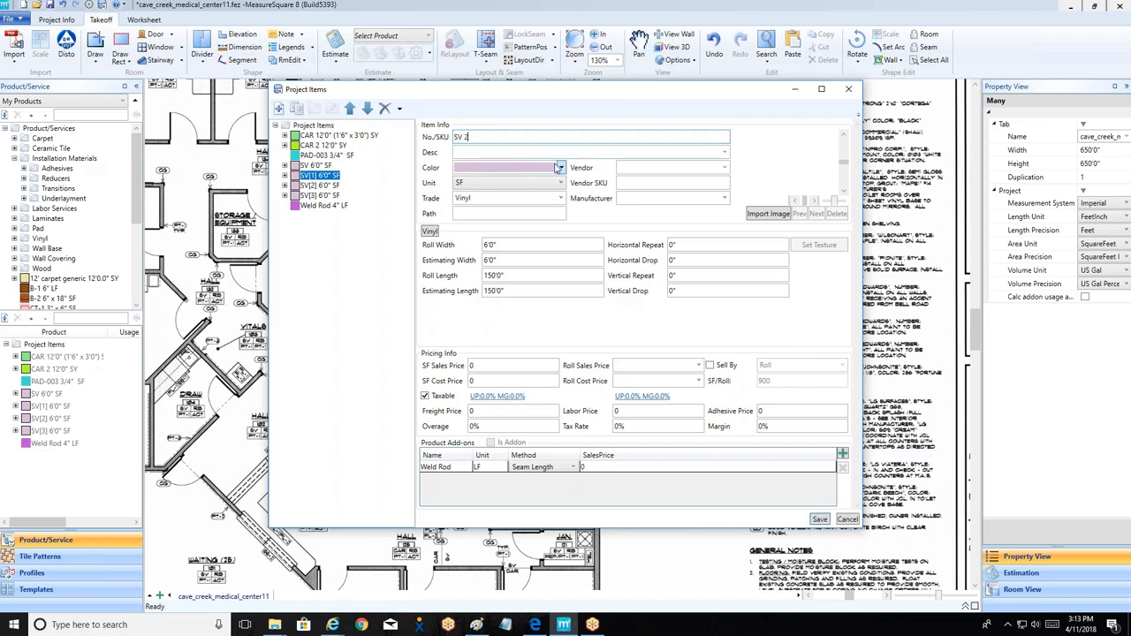
click(561, 167)
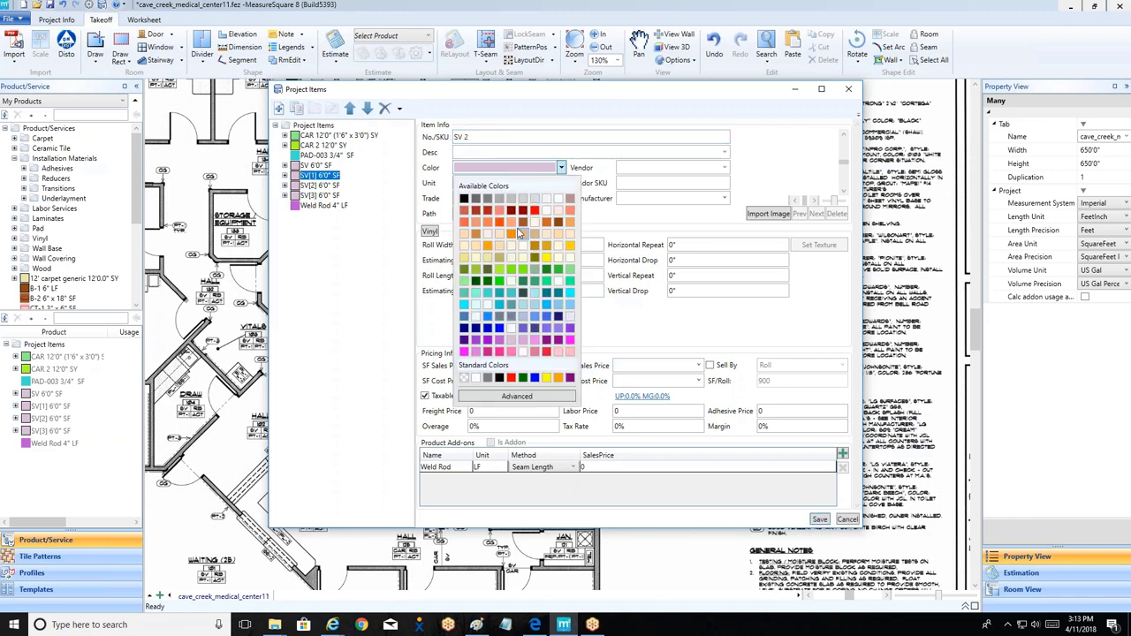
click(535, 316)
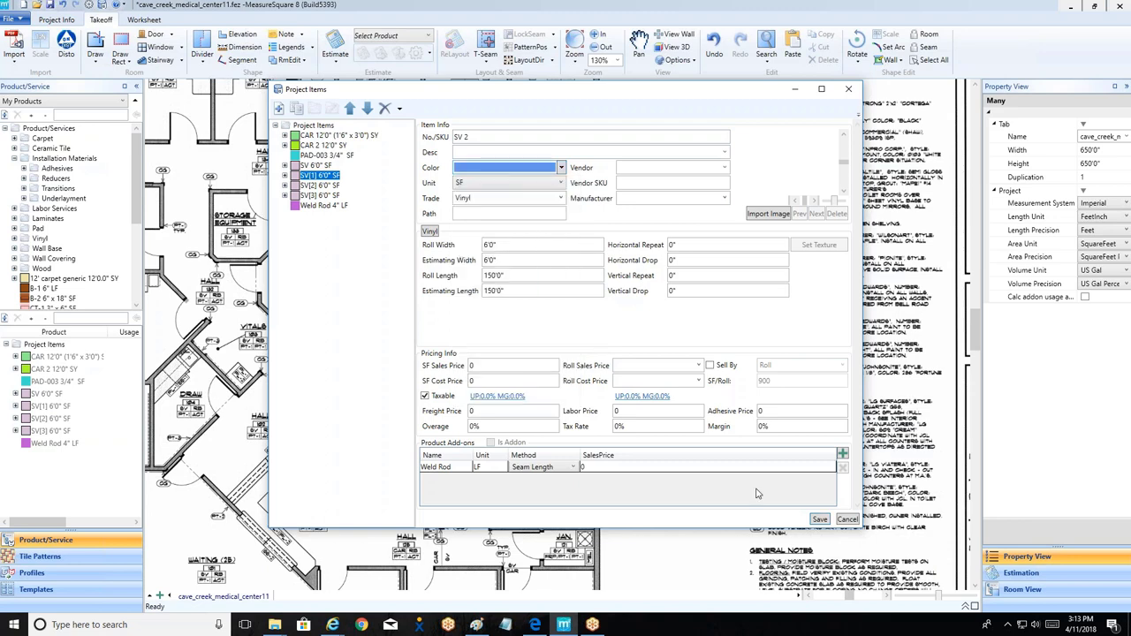
click(820, 519)
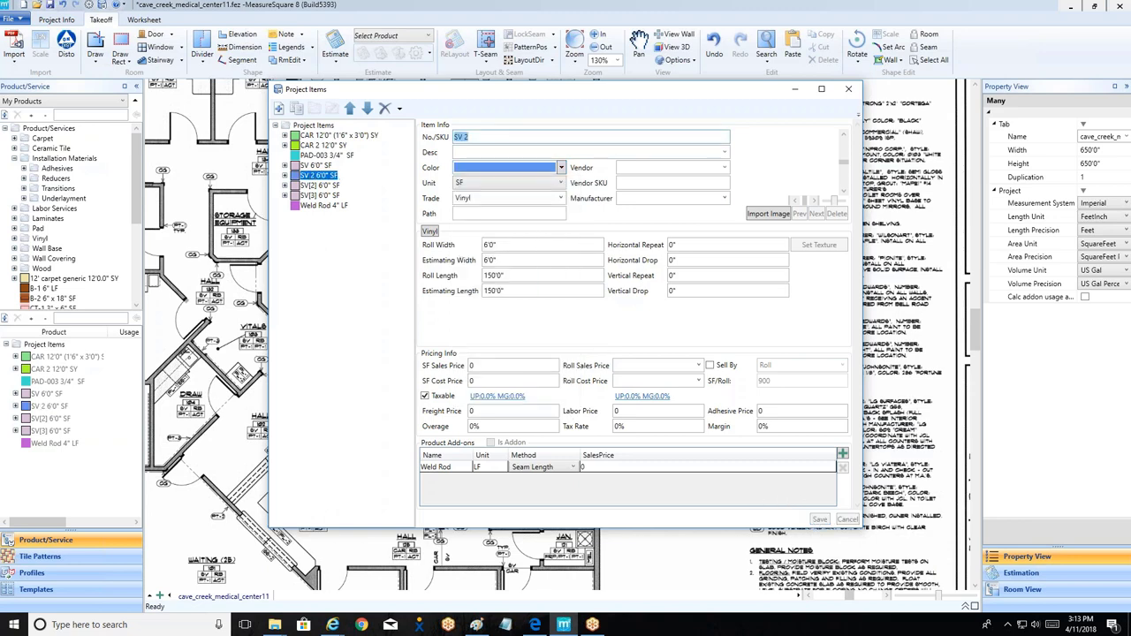
Step: Rename the second SV copy as SV 3, give it a bright blue color and save it
click(319, 187)
click(488, 136)
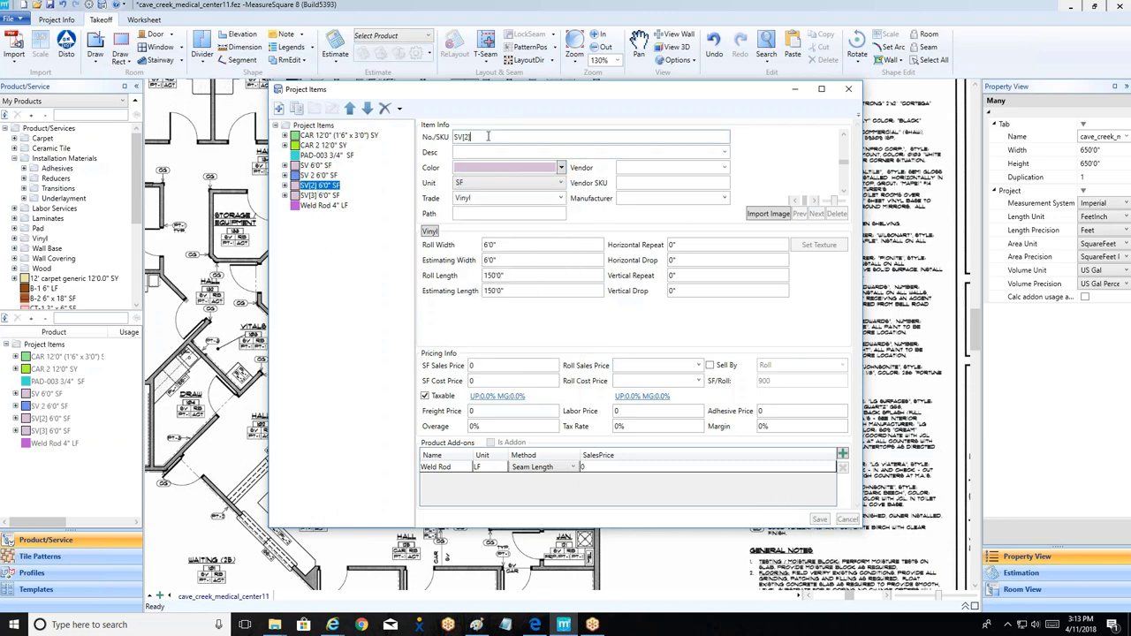
key(BackSpace)
key(BackSpace)
key(BackSpace)
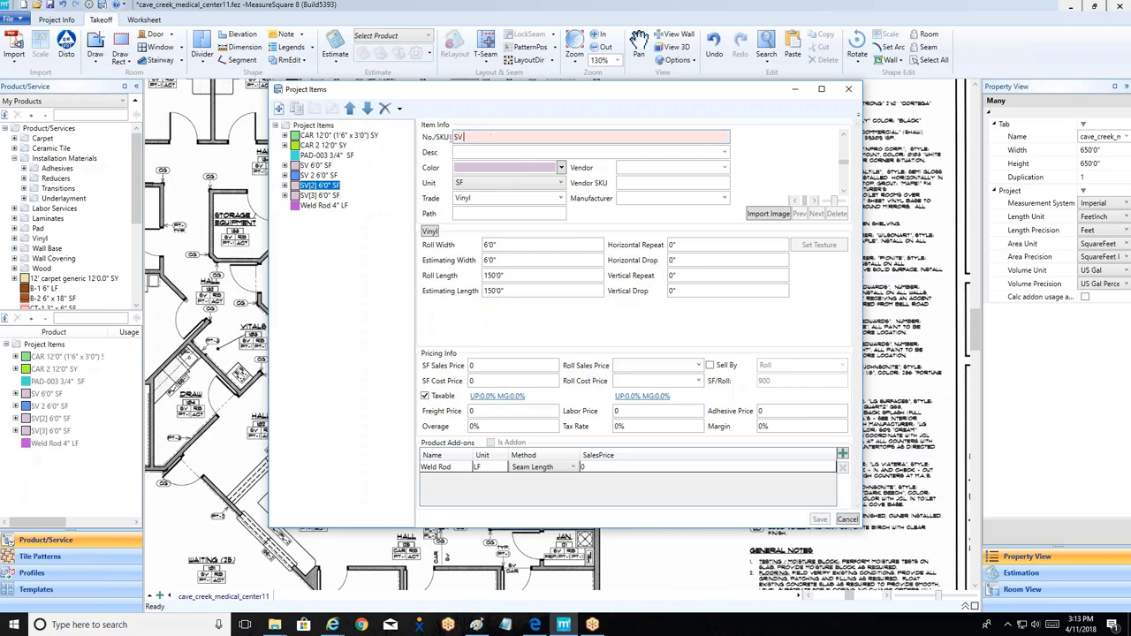
text(3)
click(560, 167)
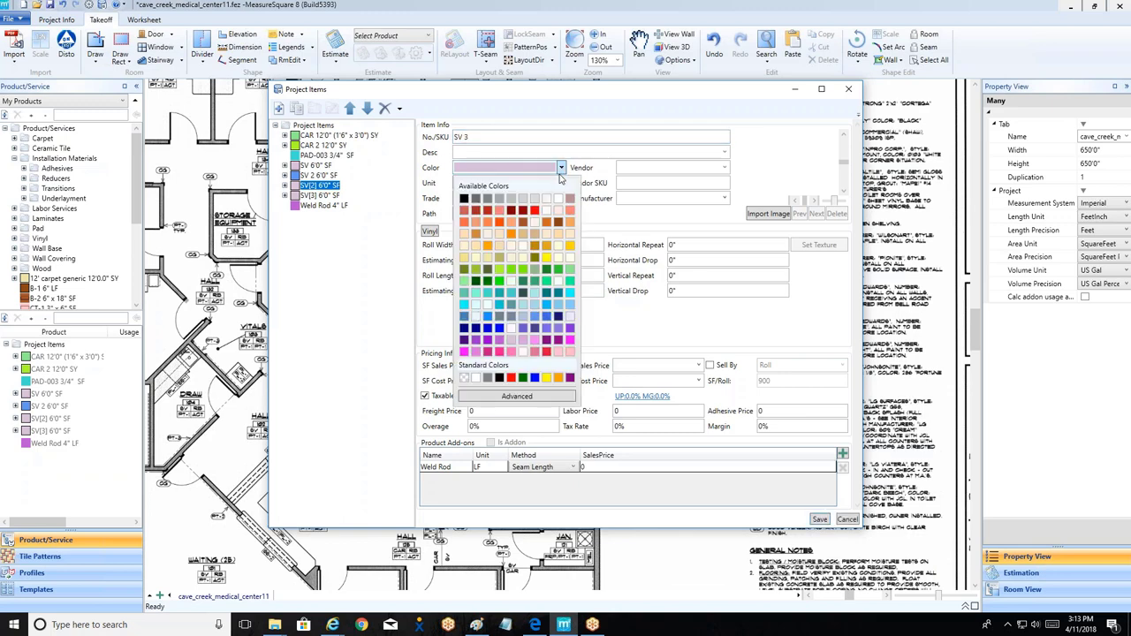
click(487, 316)
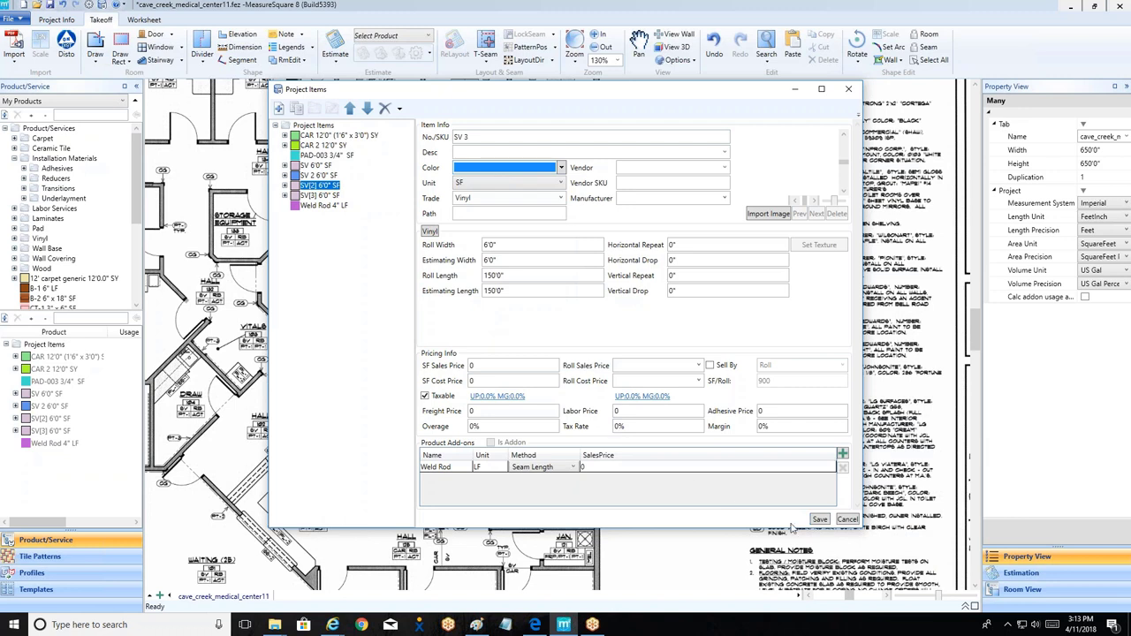
click(819, 518)
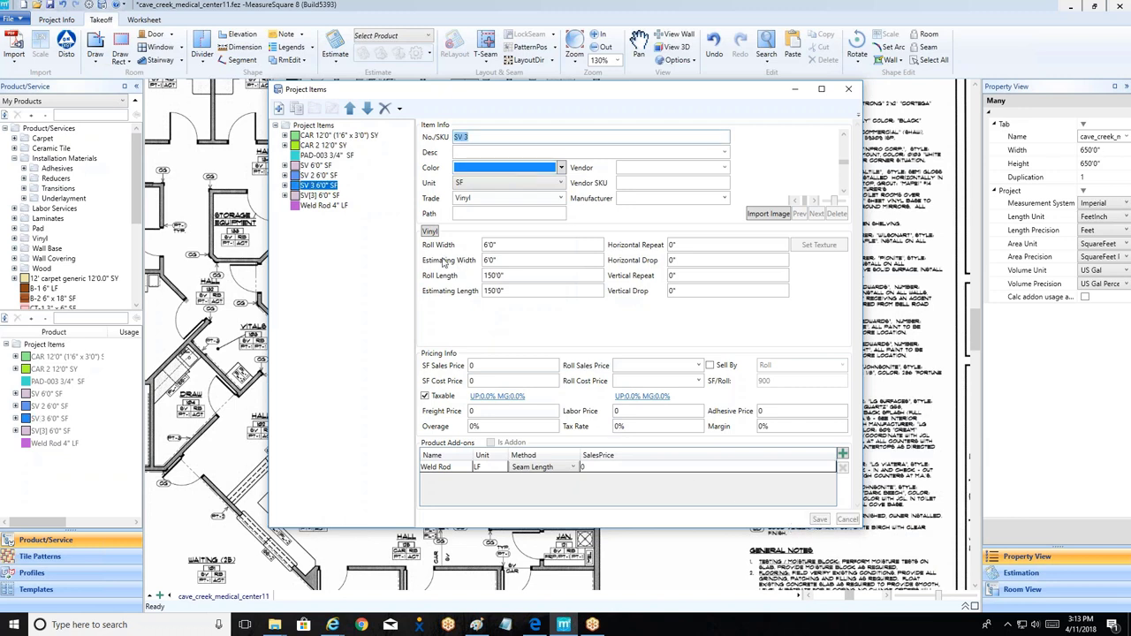
Step: Rename the third SV copy as SV 4, give it a teal color and save it
click(316, 197)
click(506, 140)
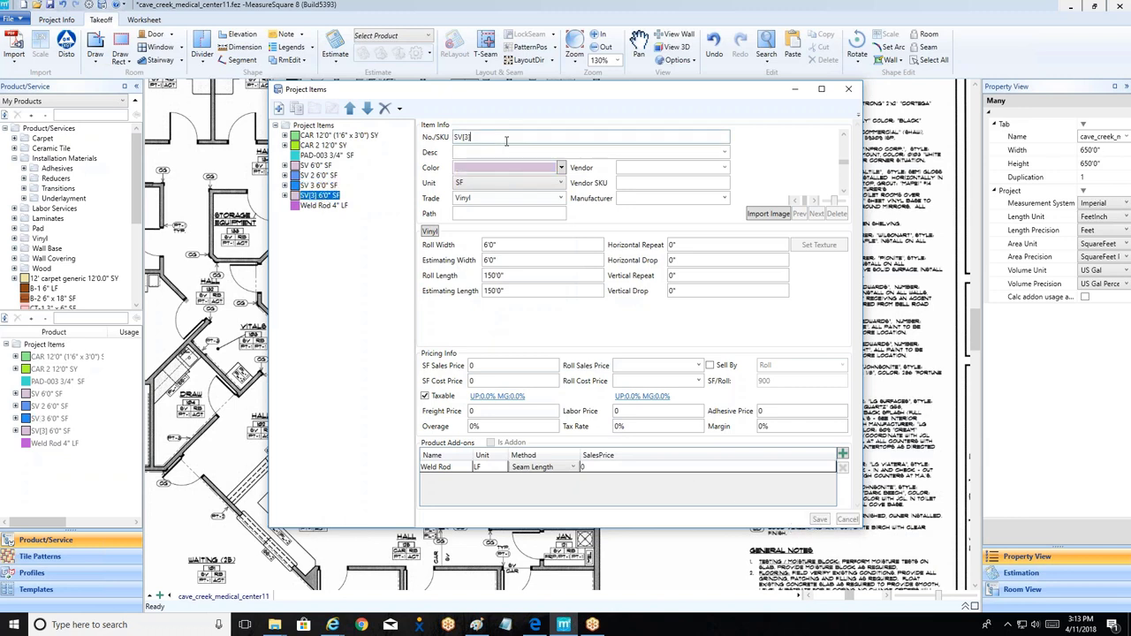
key(BackSpace)
key(BackSpace)
key(BackSpace)
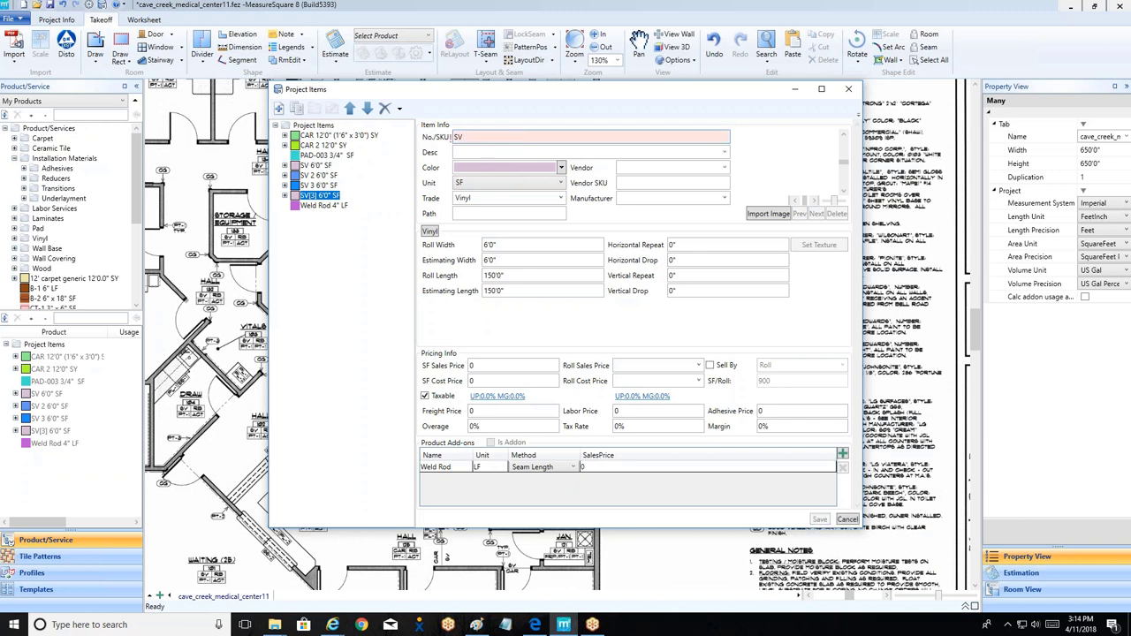
text(4)
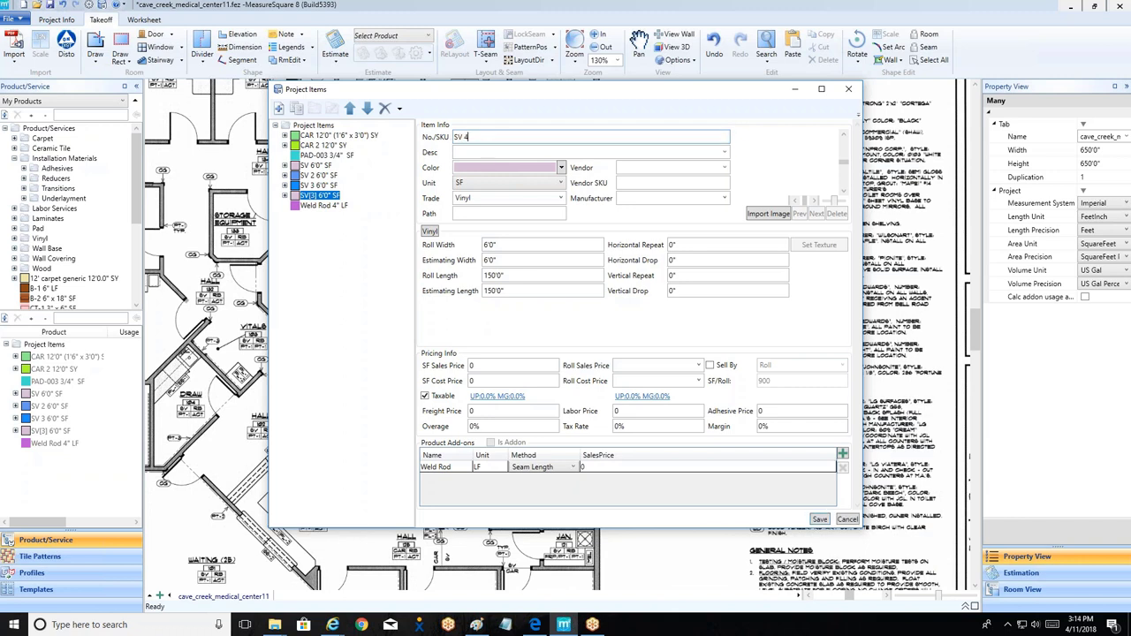
click(561, 168)
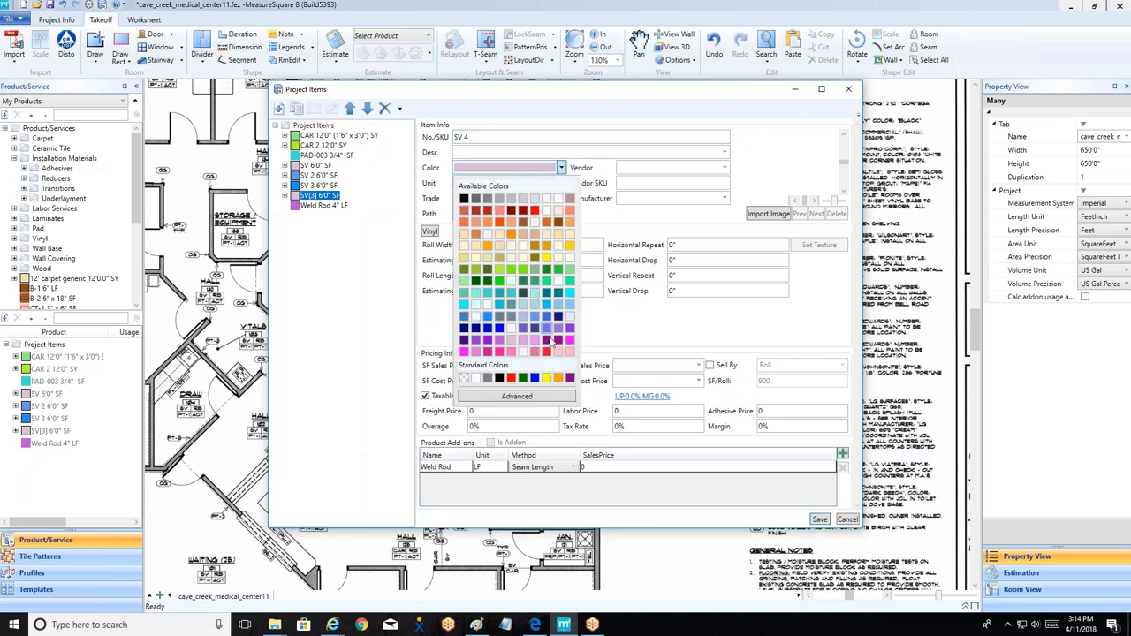
click(533, 293)
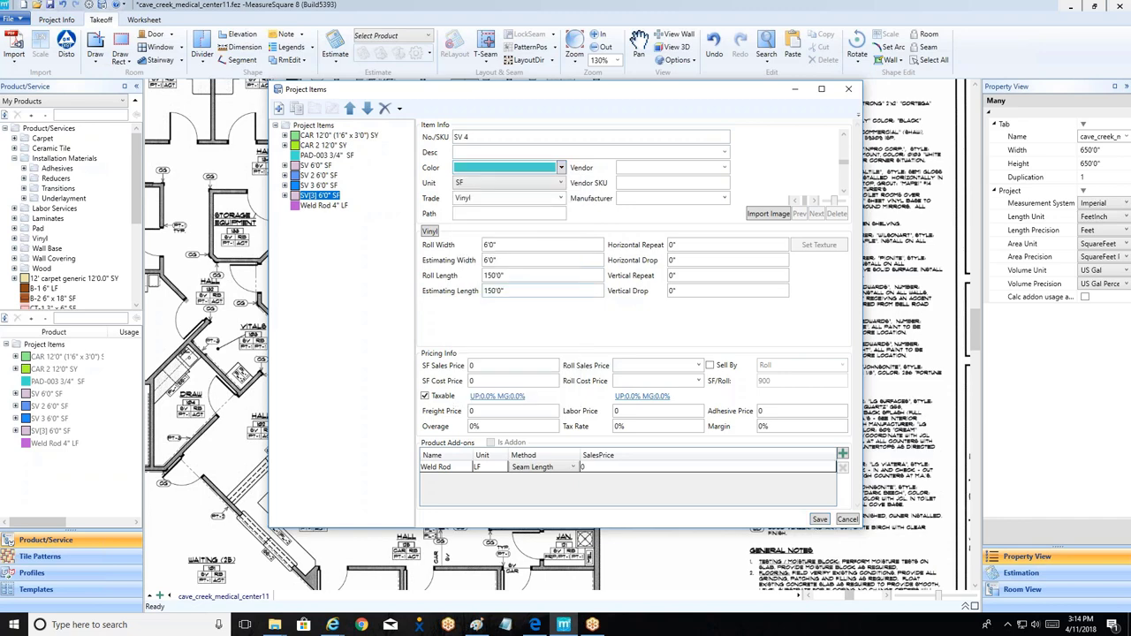
click(818, 521)
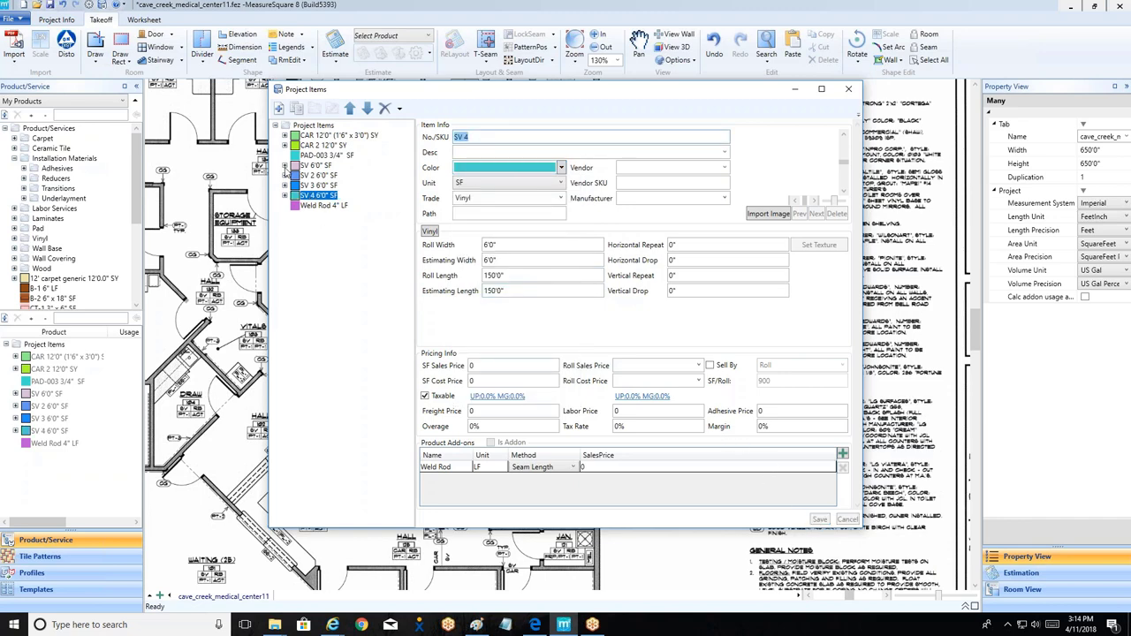
Step: Expand the add-ons of SV and SV 2, and make three copies of the standalone Weld Rod product
click(285, 165)
click(285, 185)
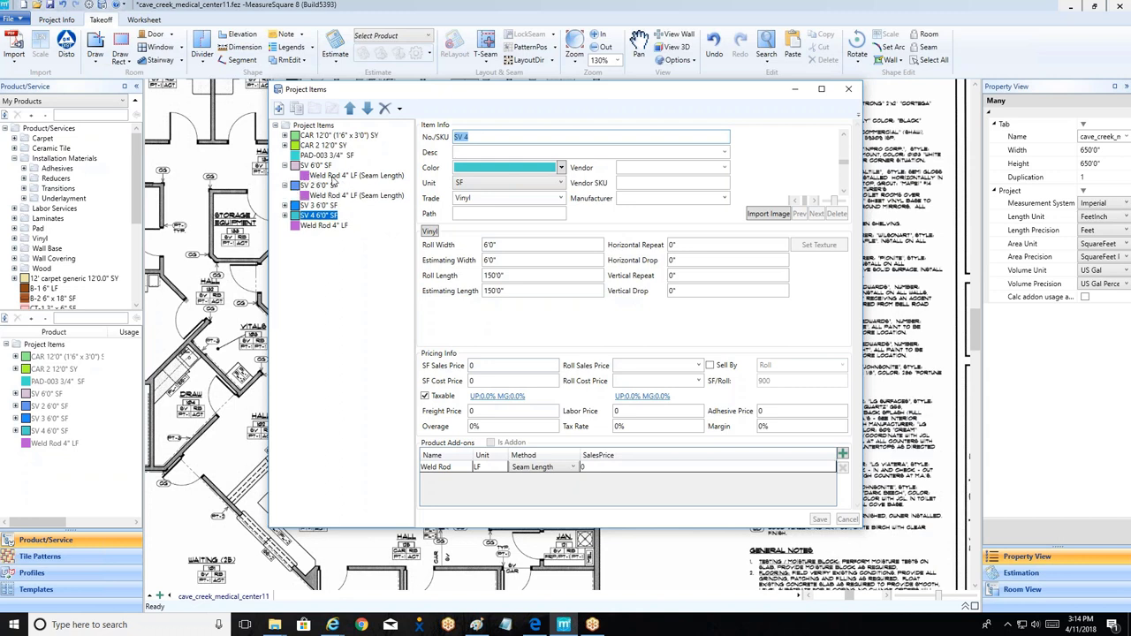
click(325, 197)
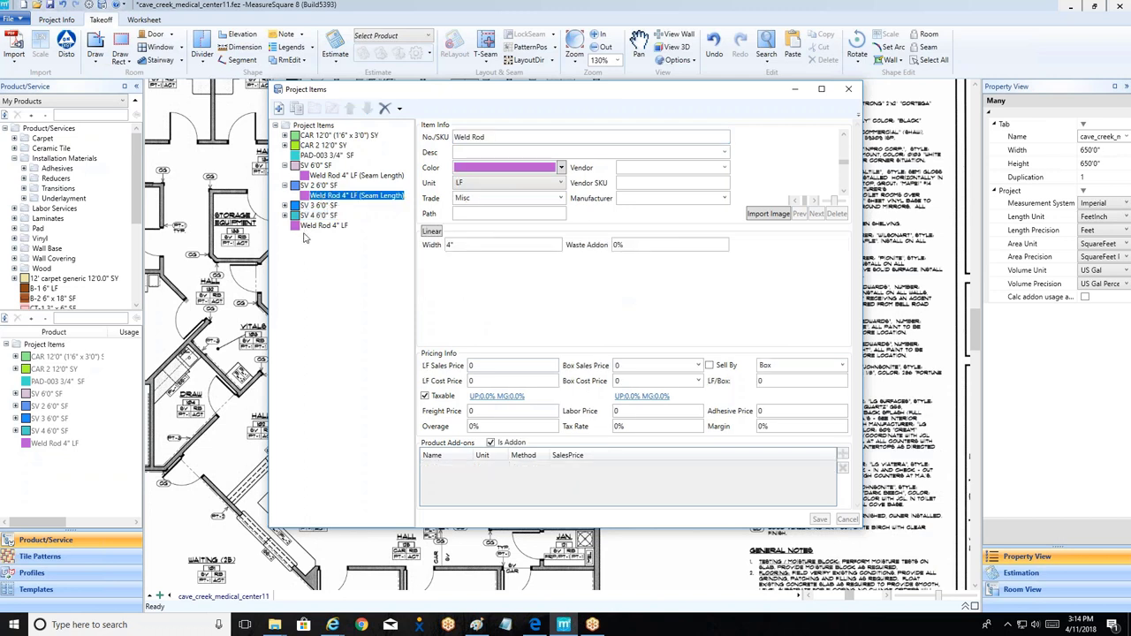
click(311, 227)
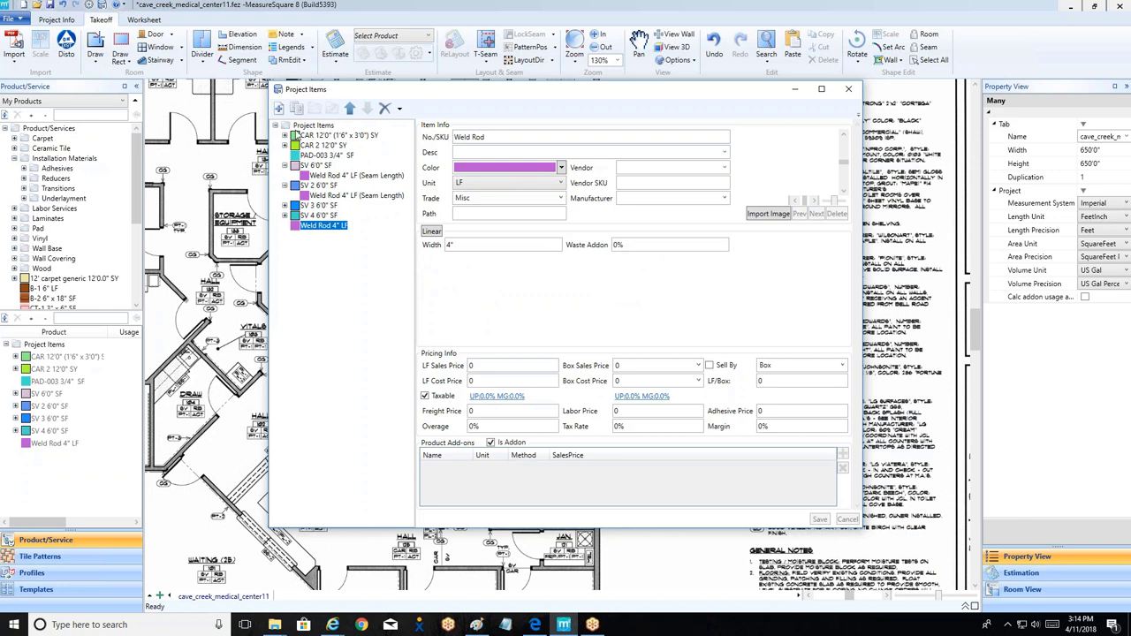
click(296, 108)
click(297, 109)
click(297, 108)
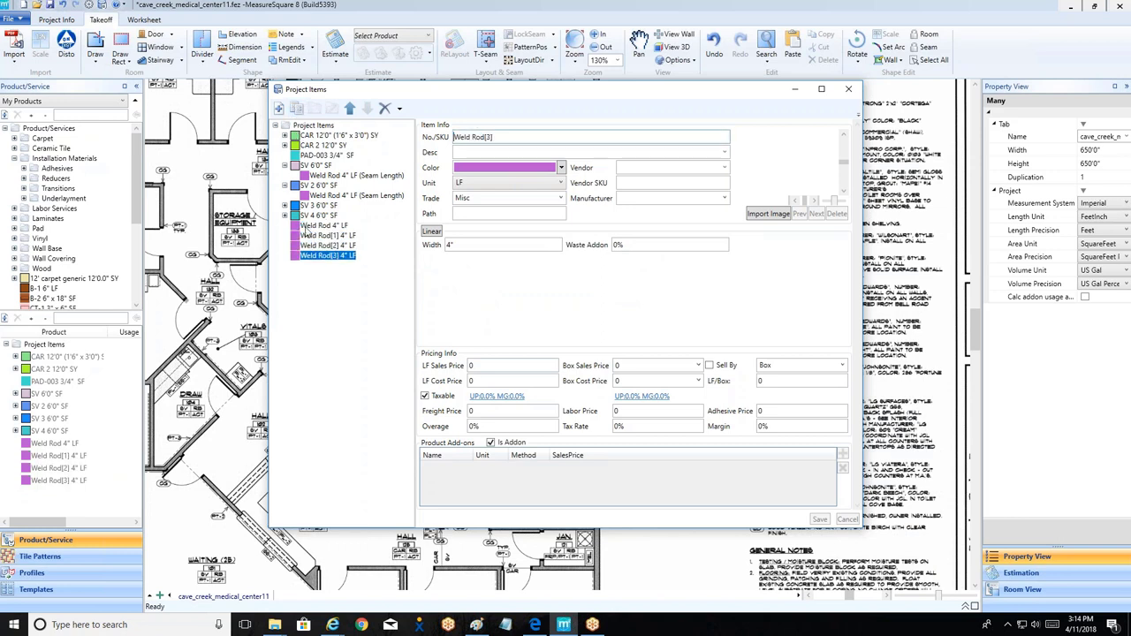
Step: Rename the first Weld Rod copy as Weld Rod 2, give it the same blue color as SV 2 and save it
click(316, 235)
click(509, 134)
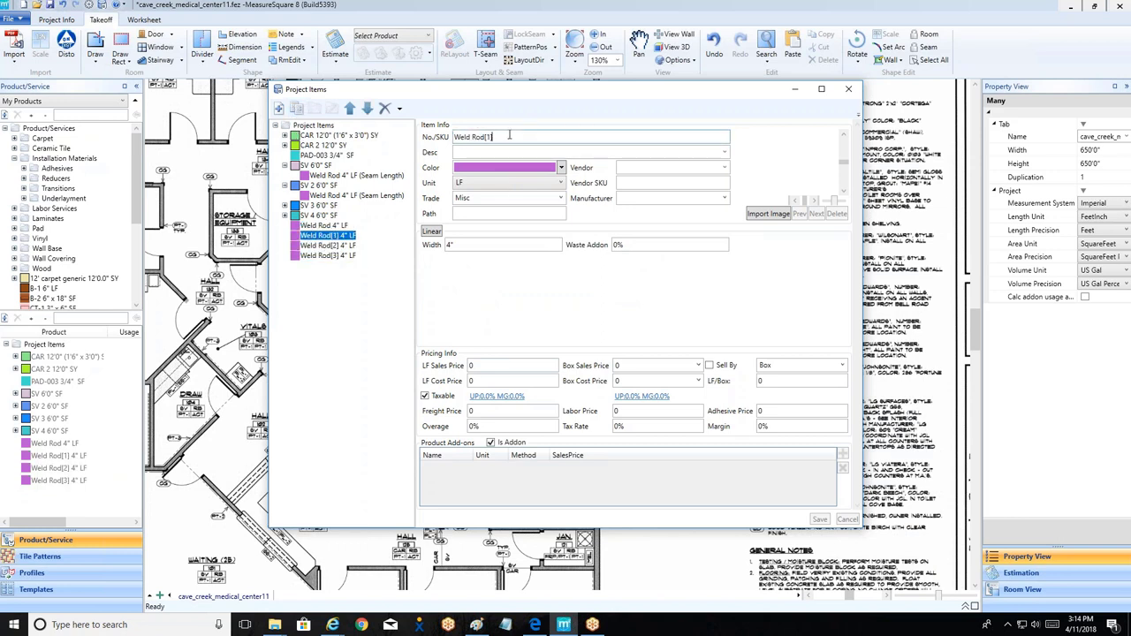
key(BackSpace)
key(BackSpace)
key(BackSpace)
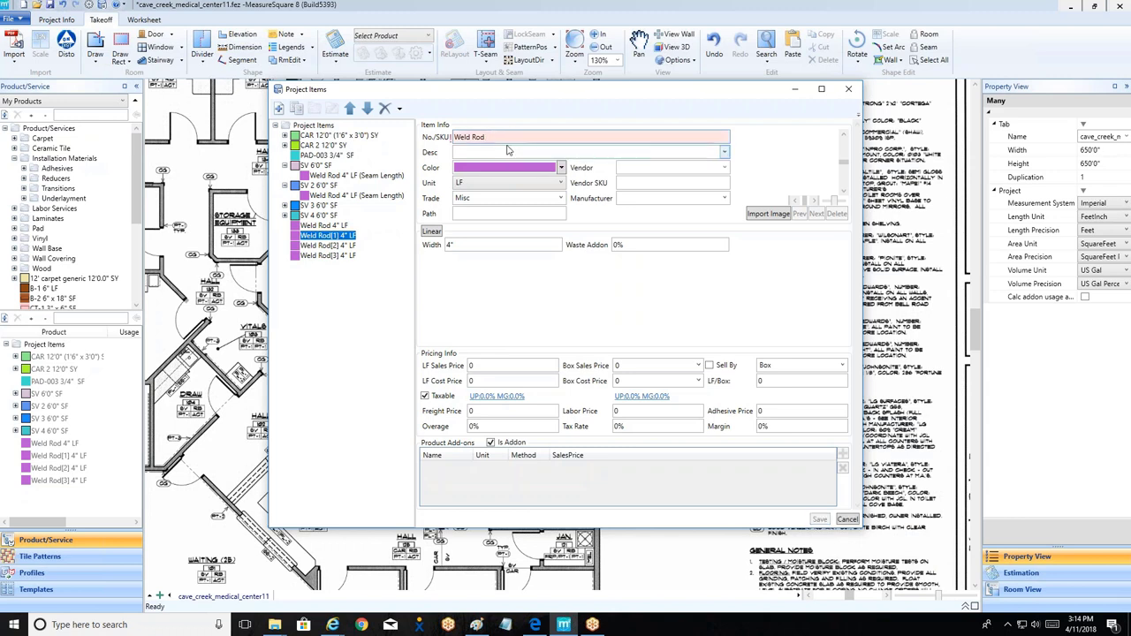
text(2)
click(560, 169)
click(560, 168)
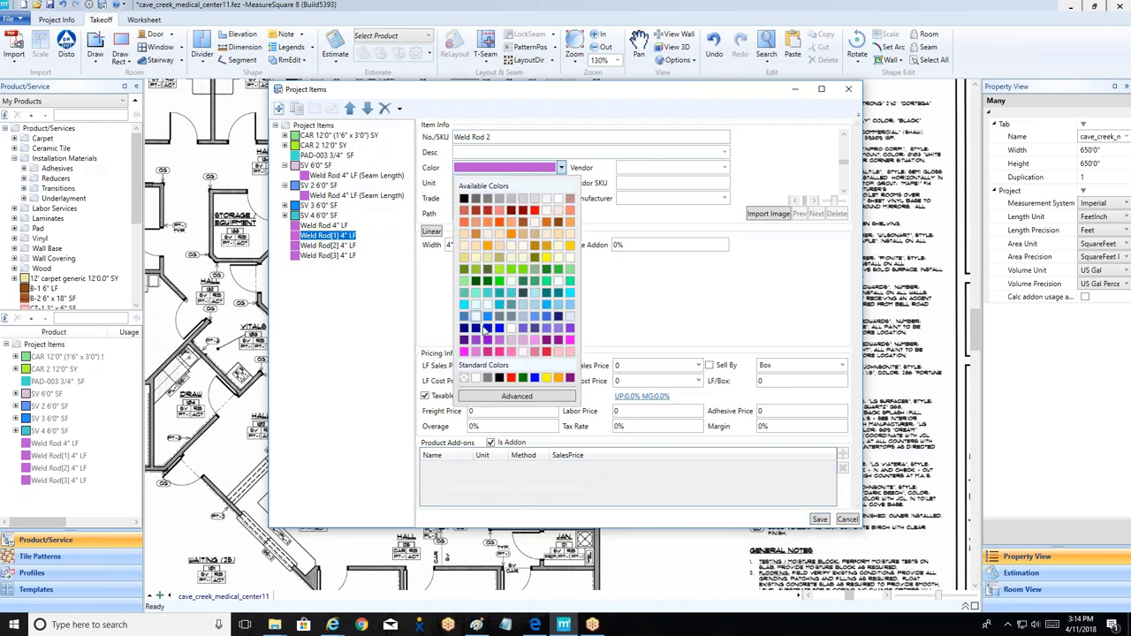
click(536, 323)
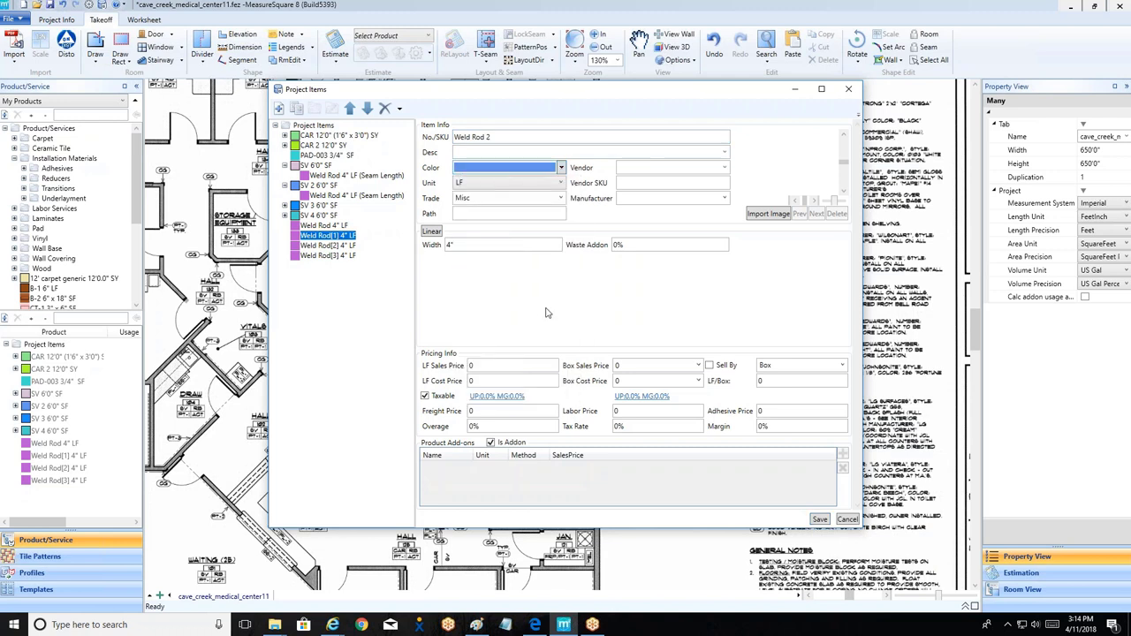
click(818, 520)
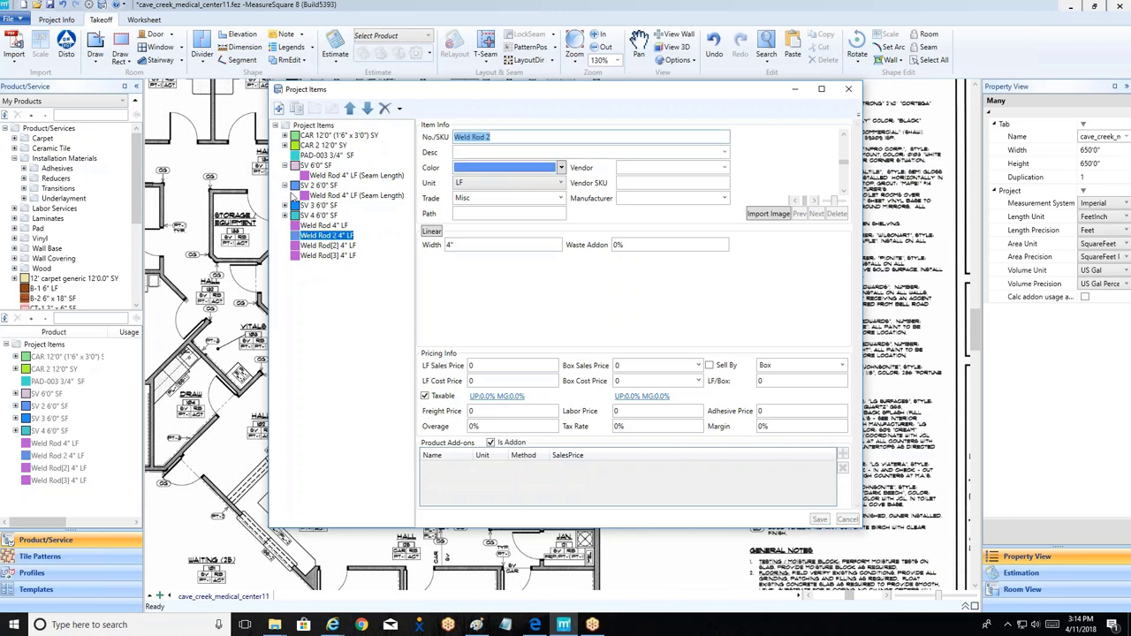
Step: Add Weld Rod 2 as a product add-on of SV 2 with the Seam Length method
click(316, 187)
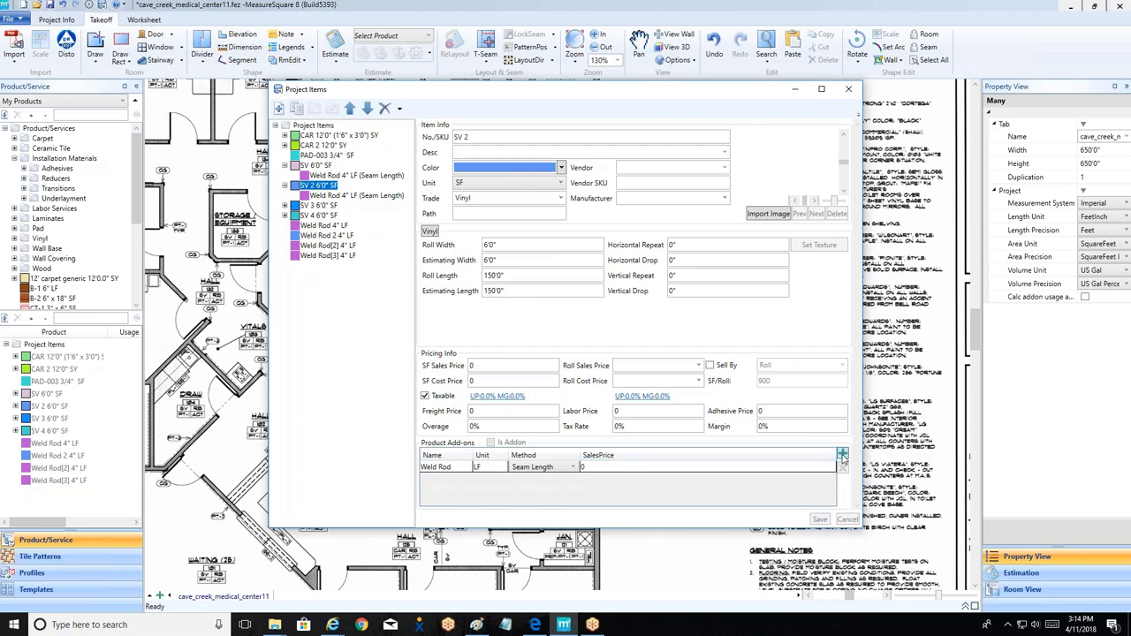
click(842, 457)
click(539, 311)
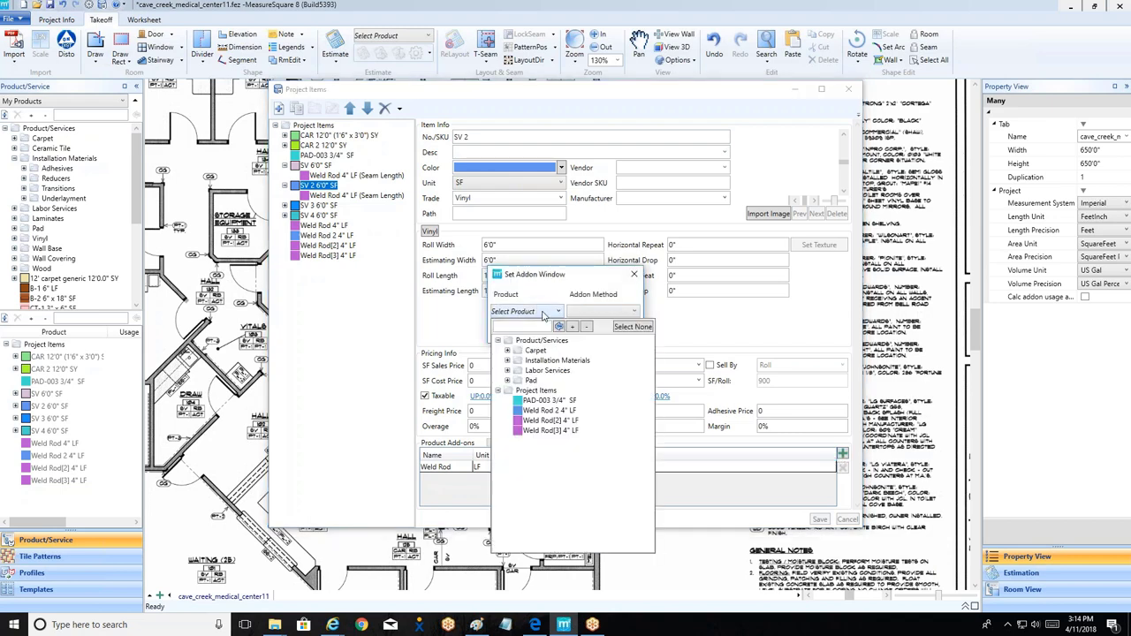
click(553, 411)
click(622, 311)
click(604, 336)
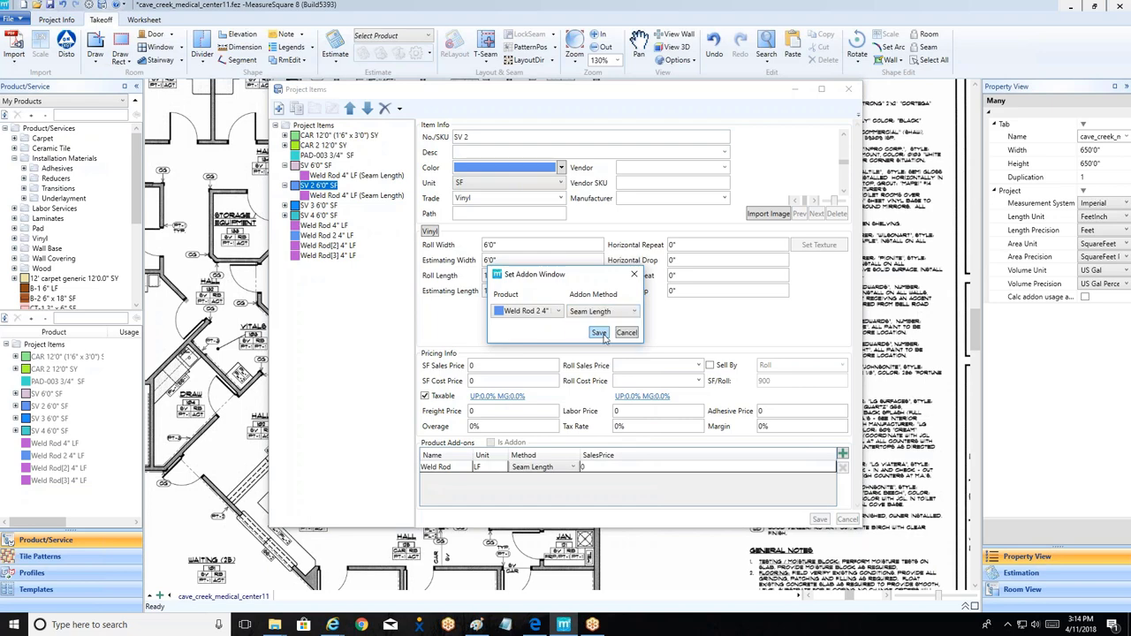
click(599, 333)
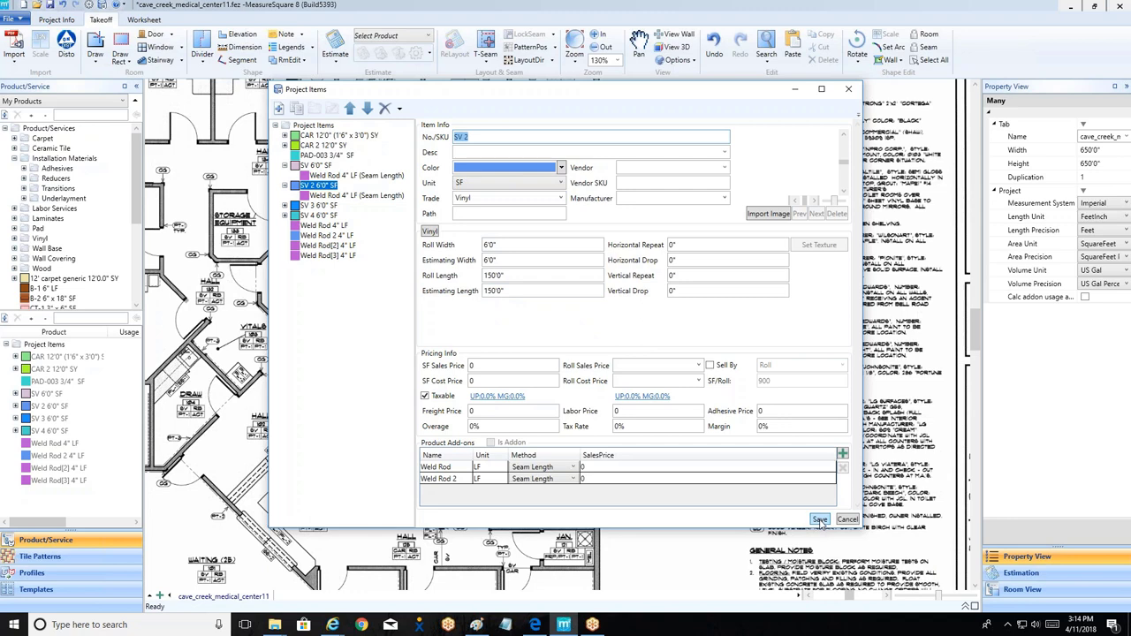
Step: Remove the original Weld Rod add-on from SV 2 and save the product
click(452, 469)
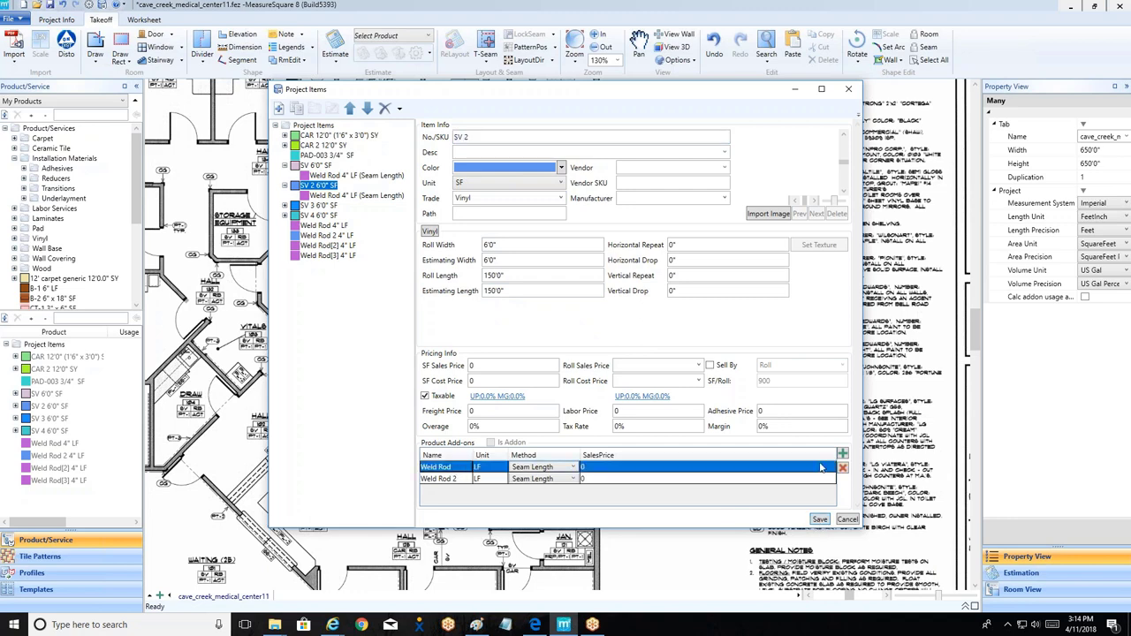
click(843, 469)
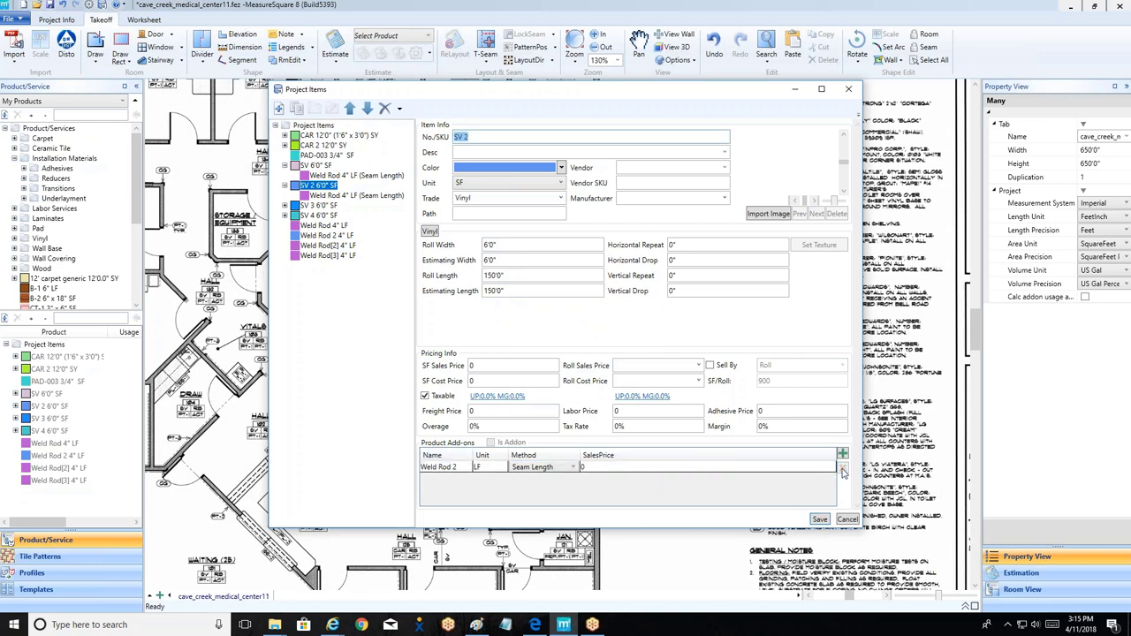
click(819, 519)
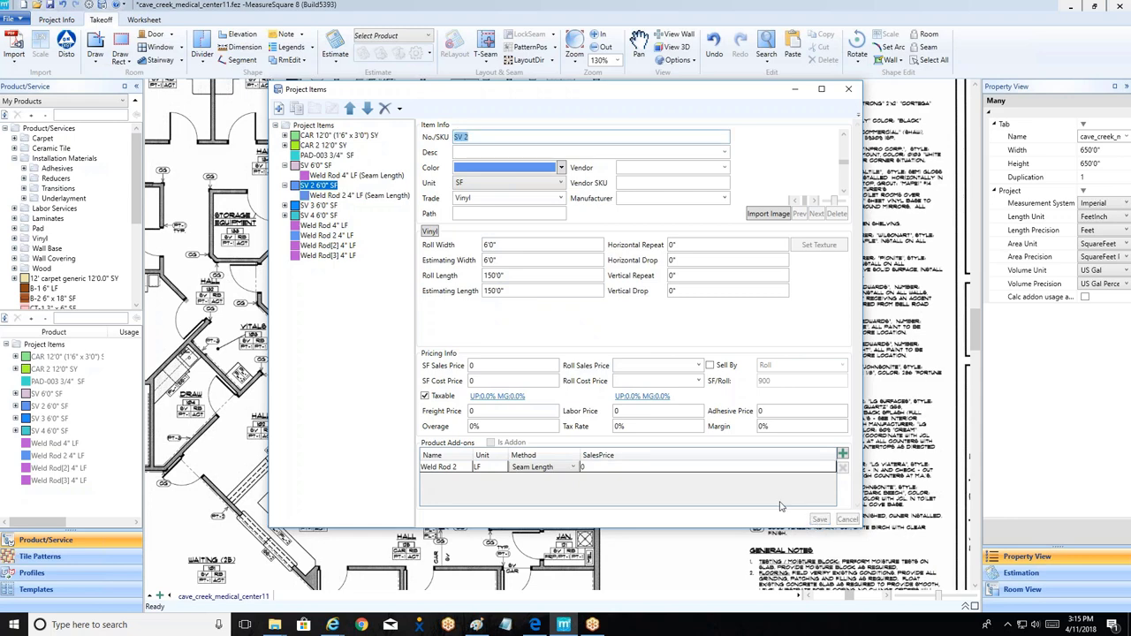
Step: View the add-ons under SV 3 and SV 4, and collapse the add-on lists of all four SV products
mouse_move(301, 231)
mouse_down()
mouse_move(280, 211)
mouse_move(297, 209)
mouse_move(283, 212)
mouse_move(295, 214)
mouse_move(291, 226)
mouse_up()
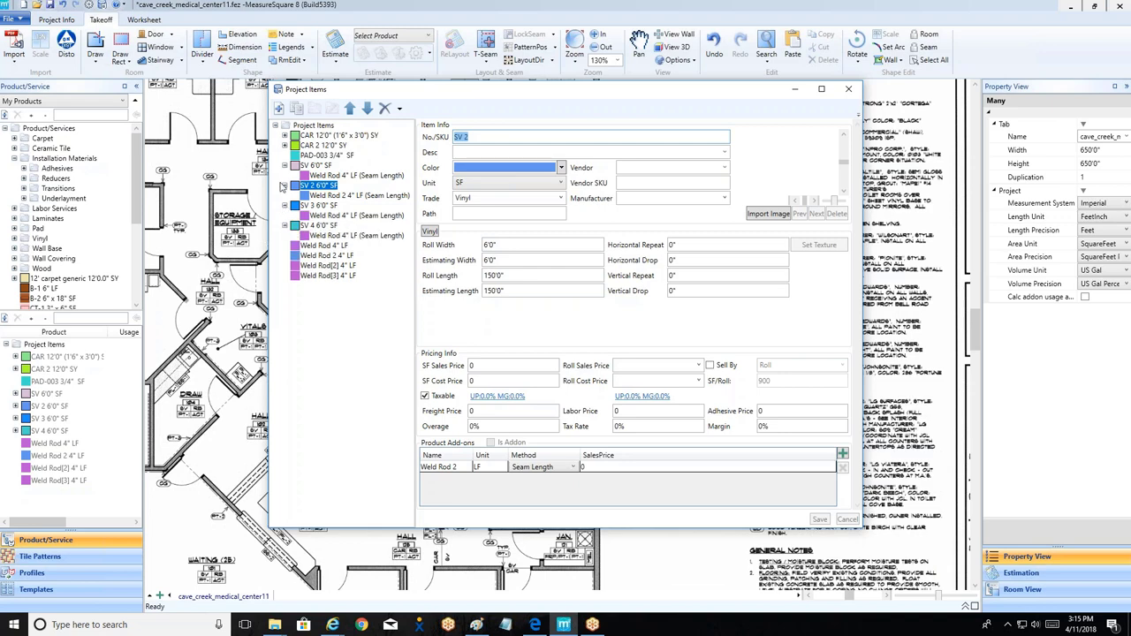
click(285, 167)
click(284, 175)
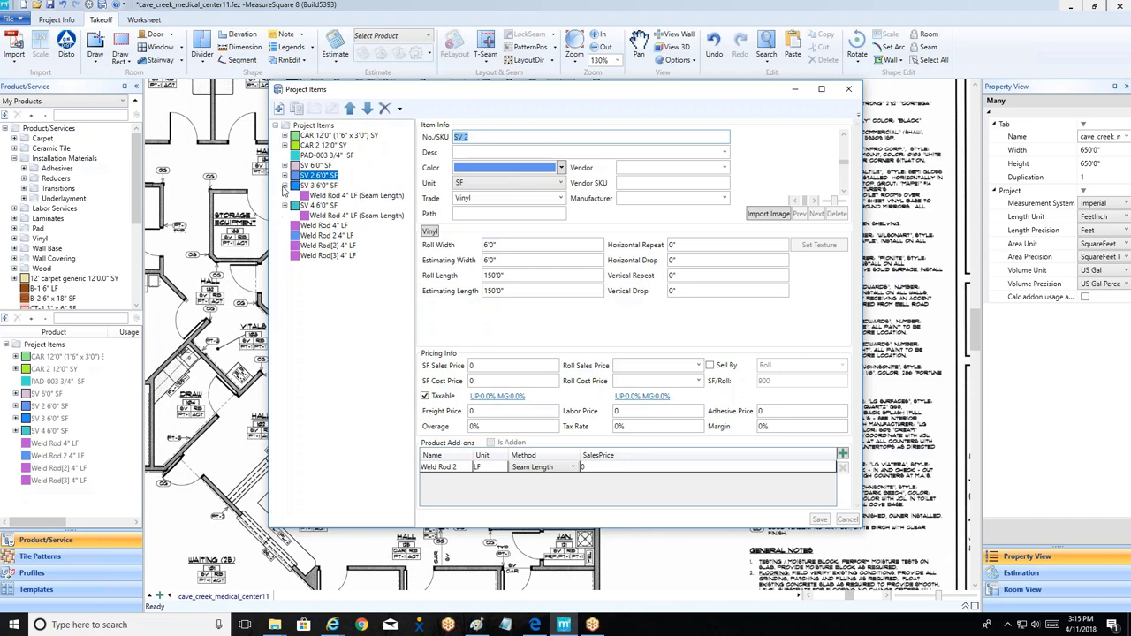
click(284, 186)
click(285, 196)
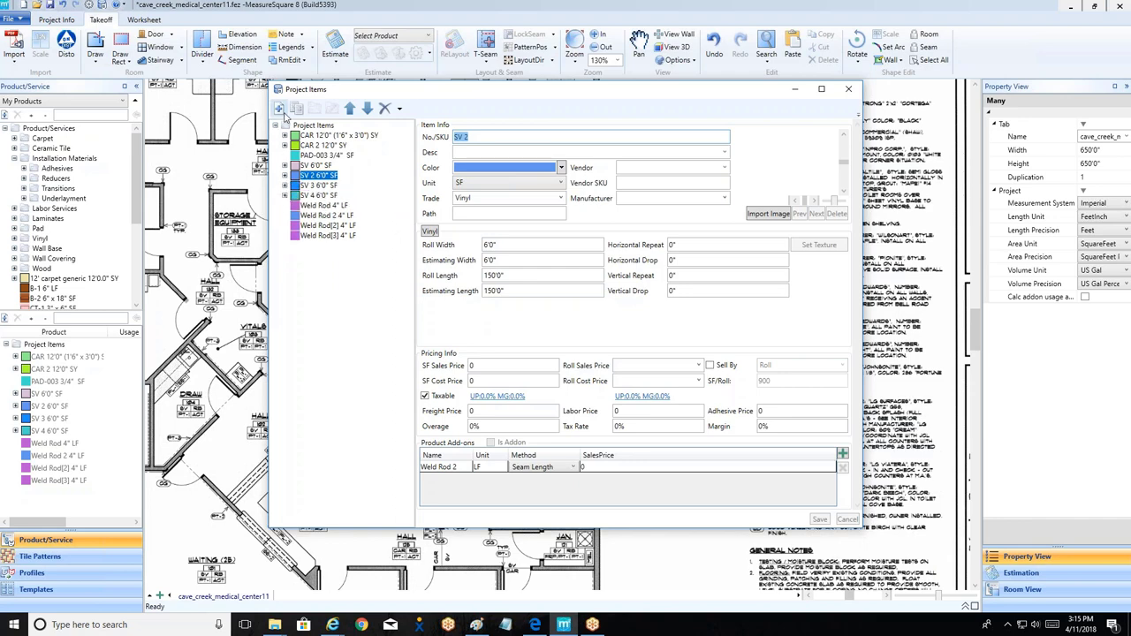
Step: Create a new product CT of type Tile and give it a pale yellow color
click(278, 108)
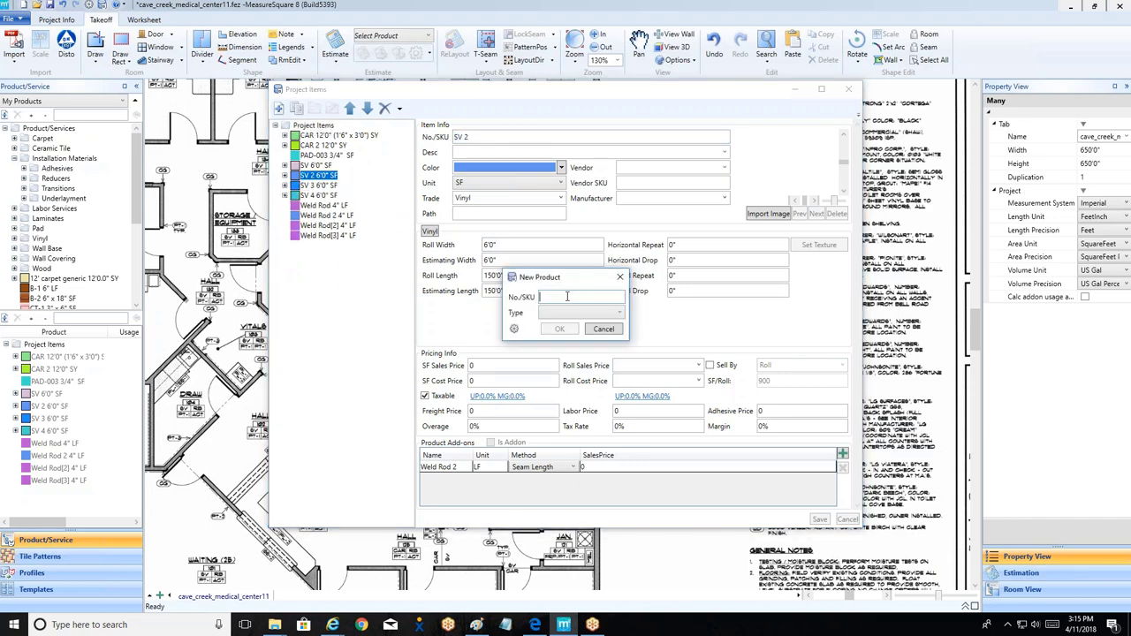
text(CT)
click(603, 313)
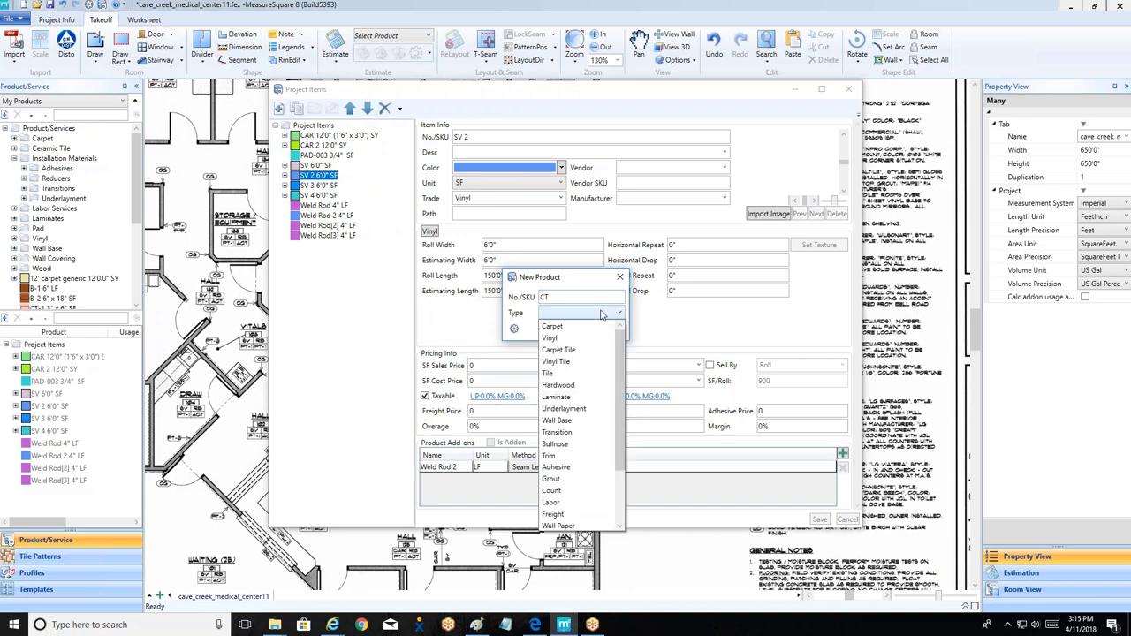
click(568, 373)
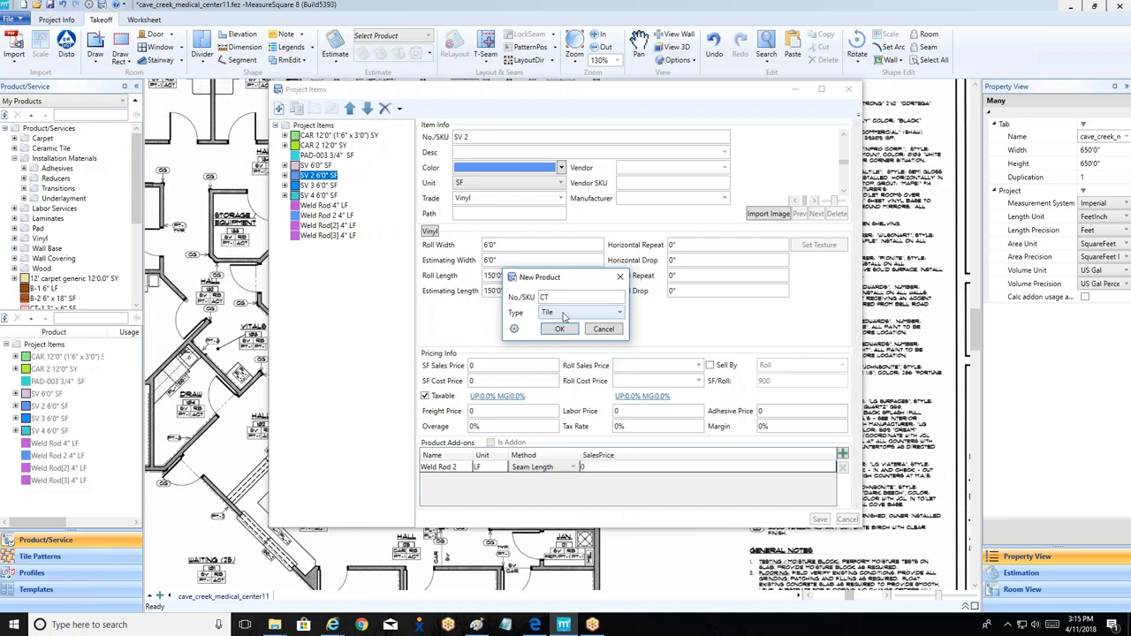
click(560, 331)
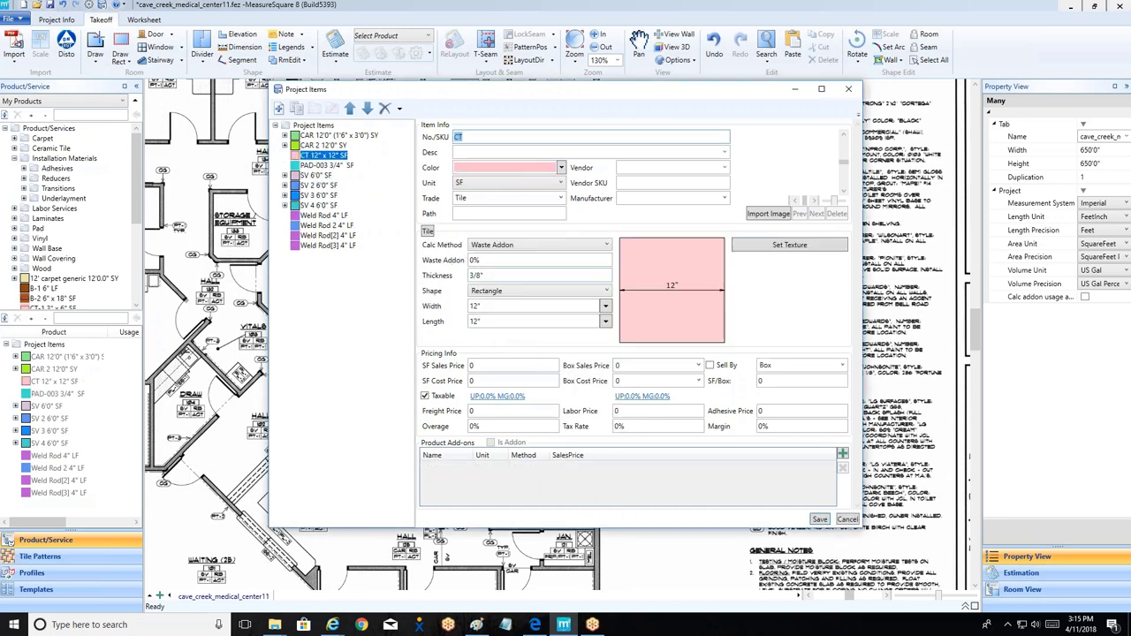
click(560, 167)
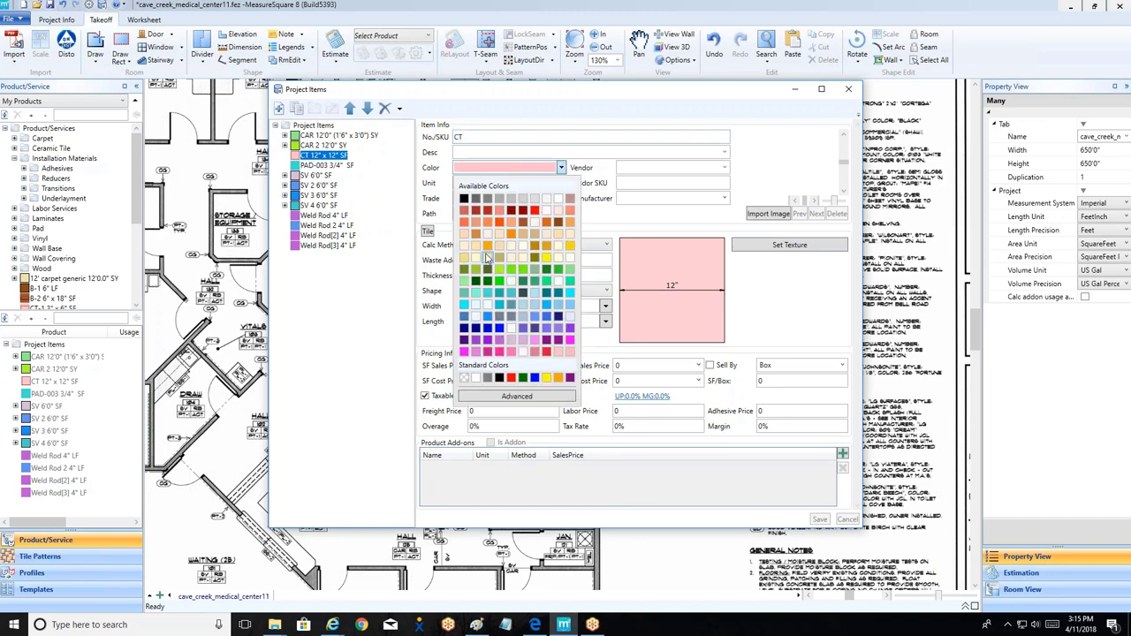
click(476, 260)
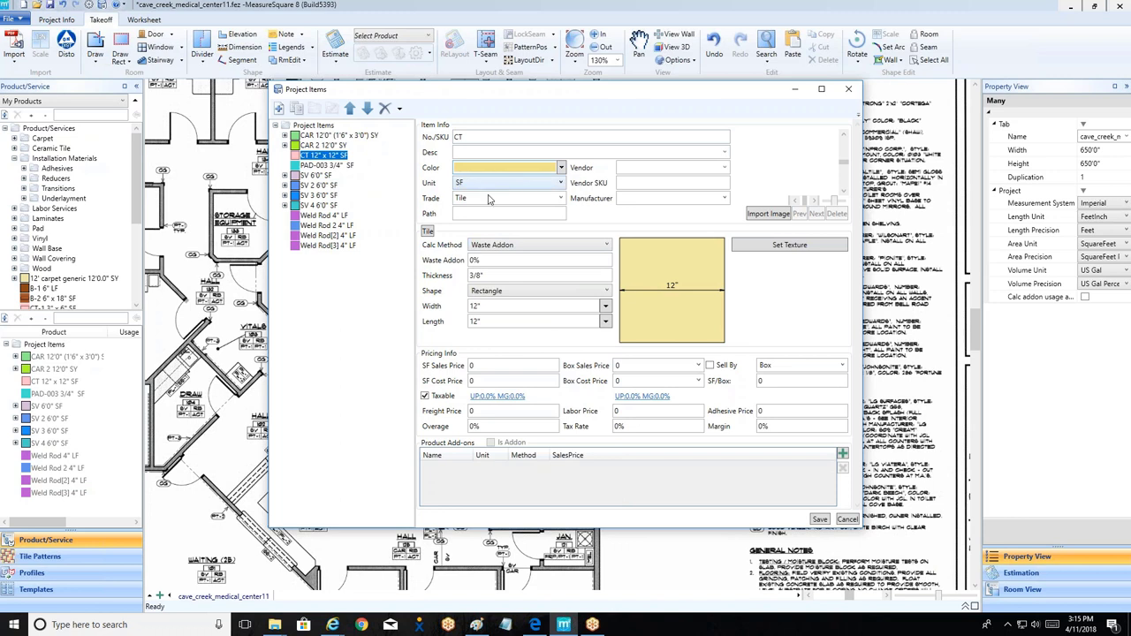
Step: Set the CT tile's width to 3" and its length to 6"
click(606, 308)
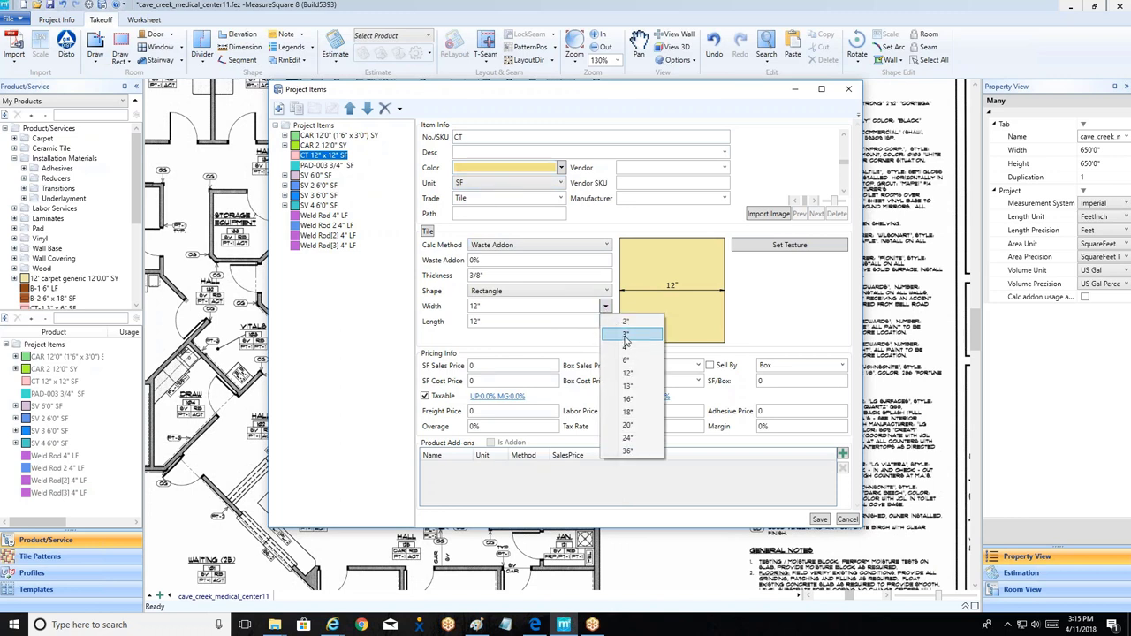
click(609, 329)
click(606, 323)
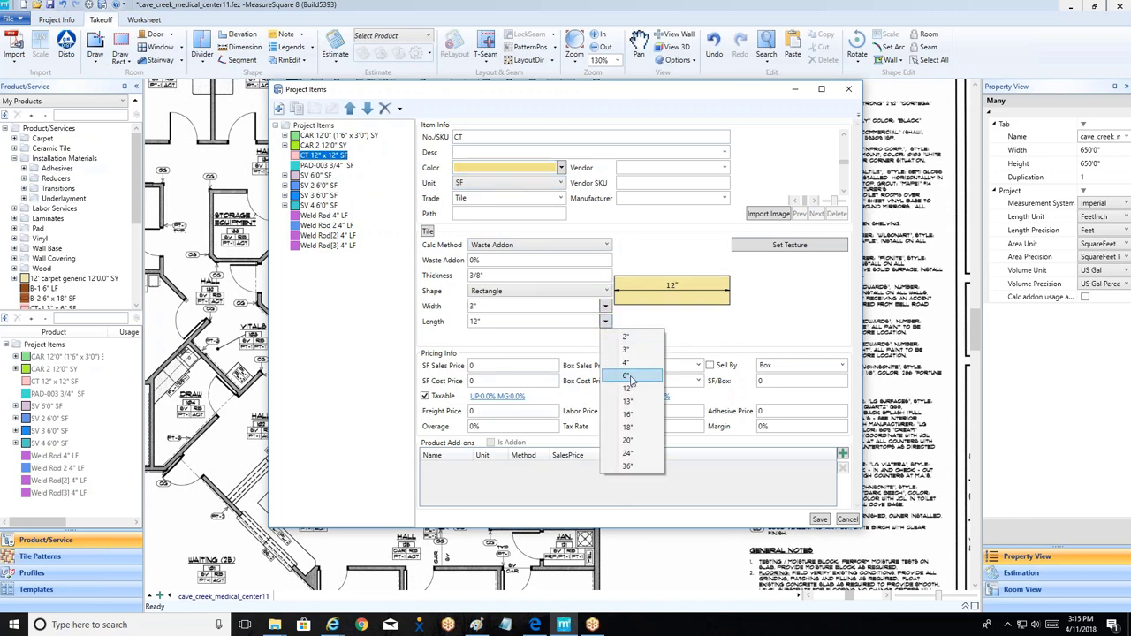
click(629, 375)
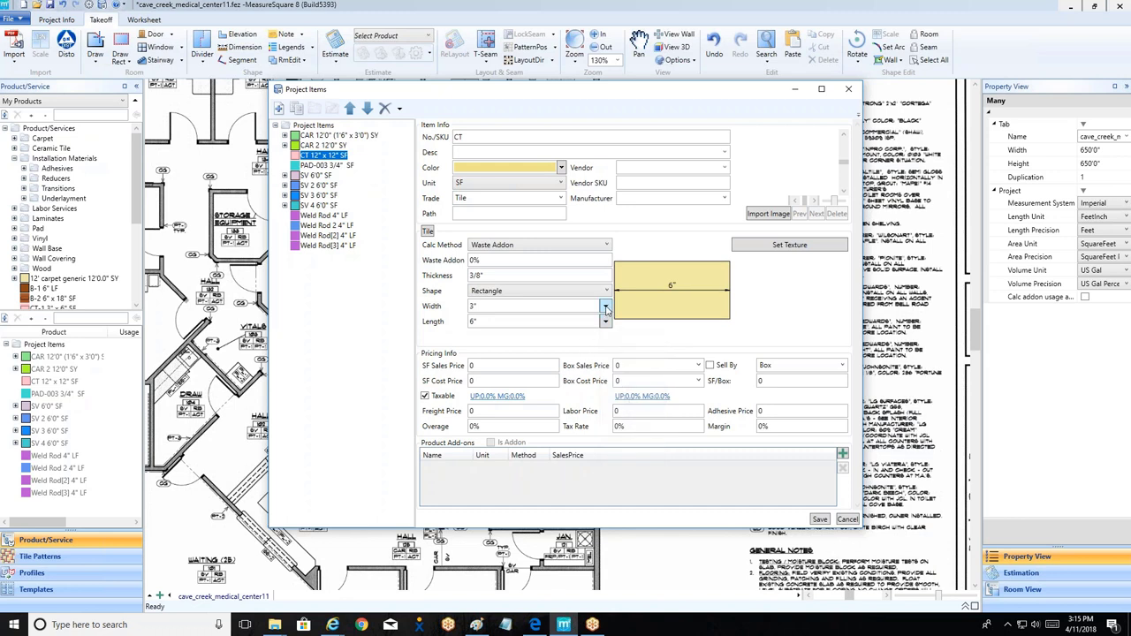
Step: Enter metric dimensions for the CT tile: 25 cm for the width and 1 m for the length
click(606, 307)
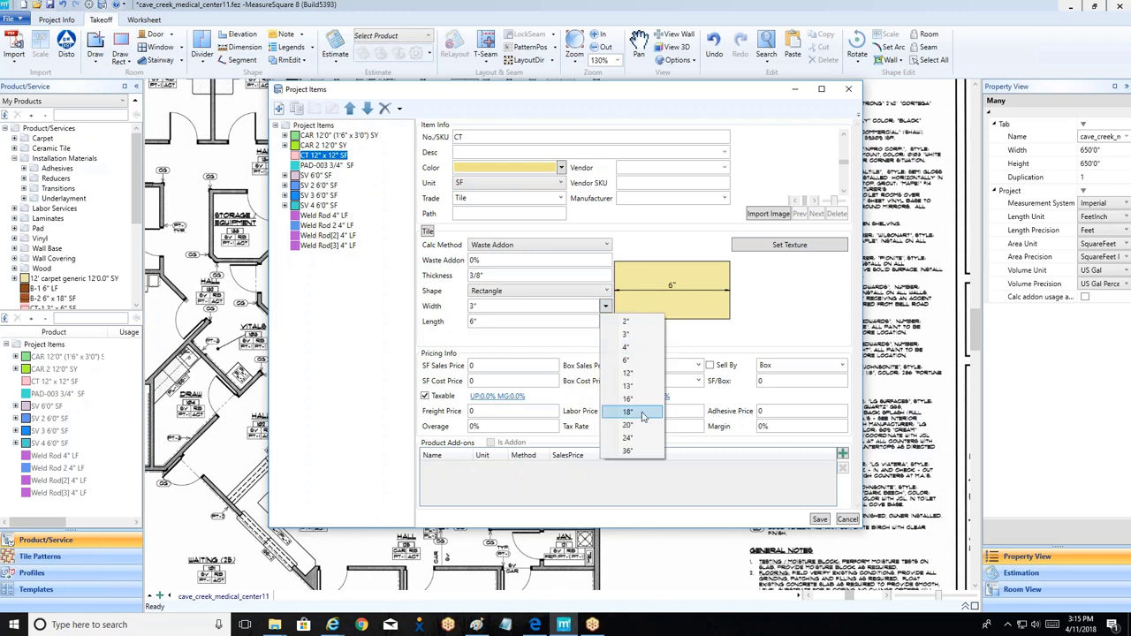
click(492, 307)
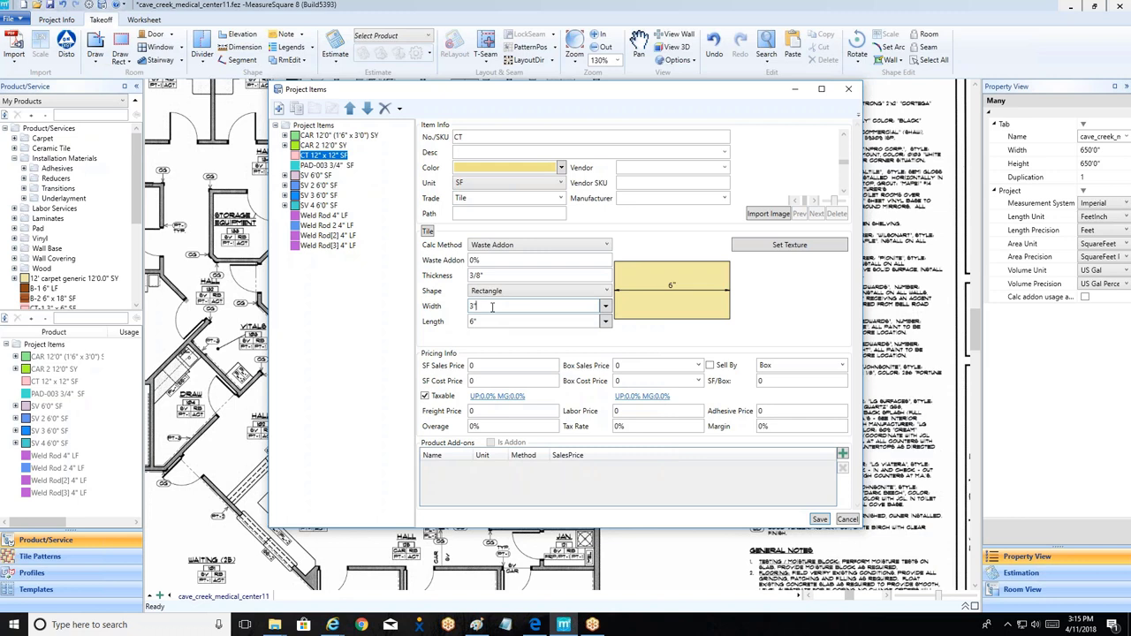
key(BackSpace)
key(BackSpace)
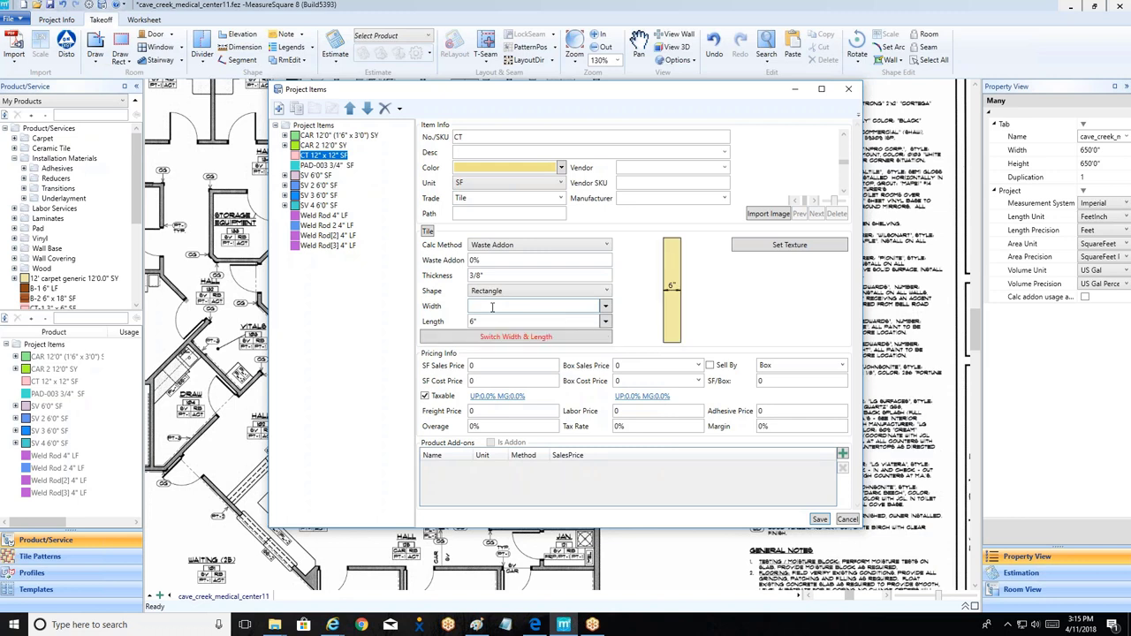
text(25)
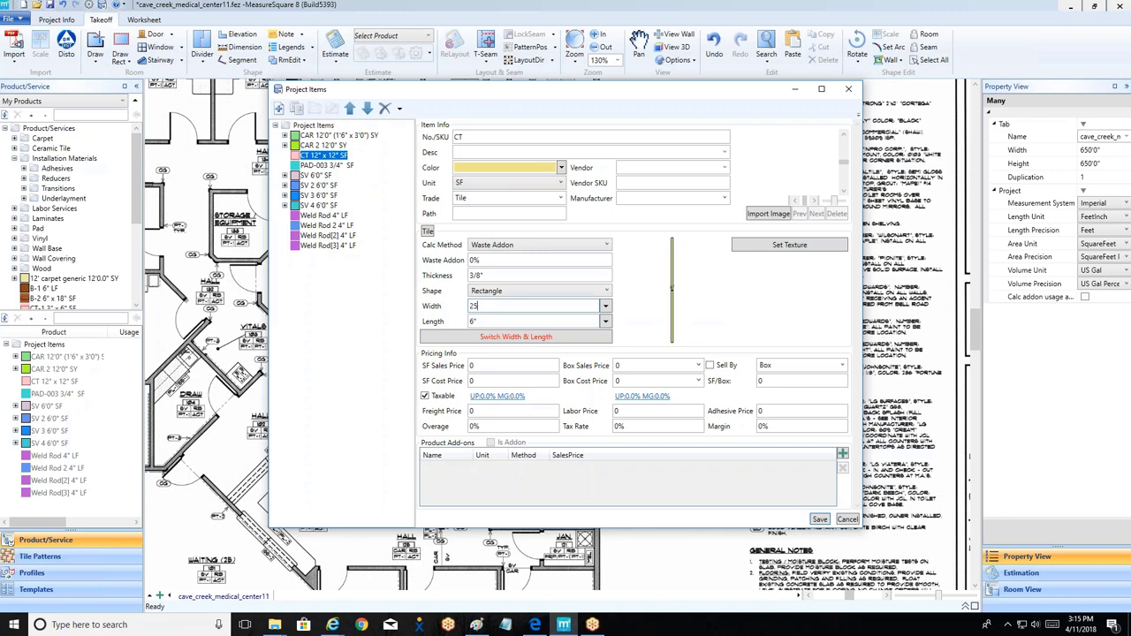
text(cm)
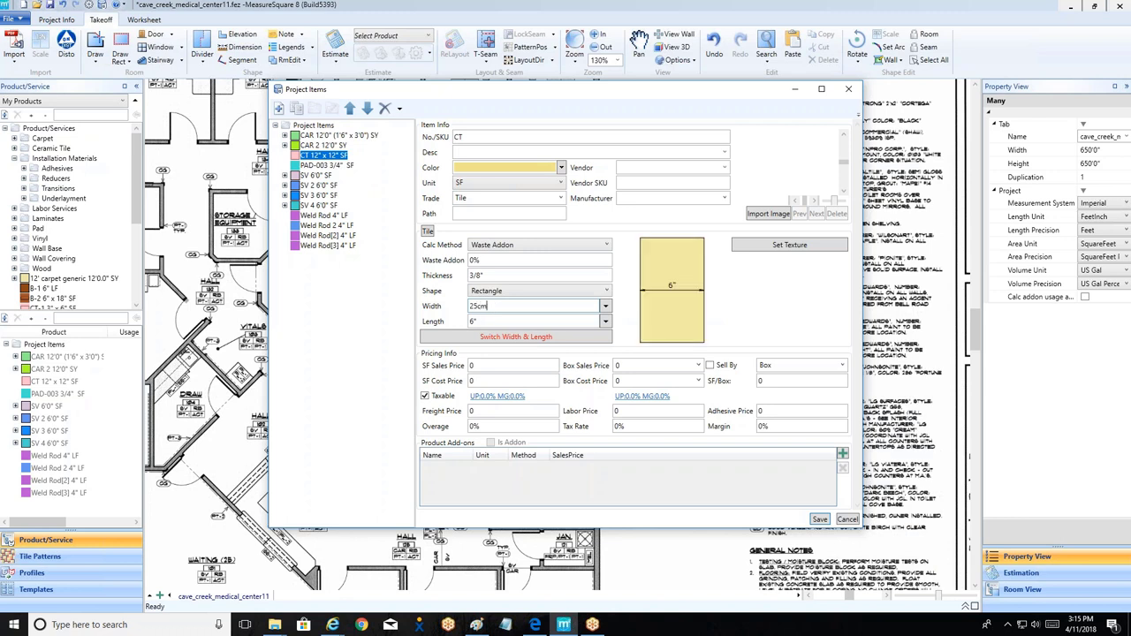
click(478, 322)
key(BackSpace)
key(BackSpace)
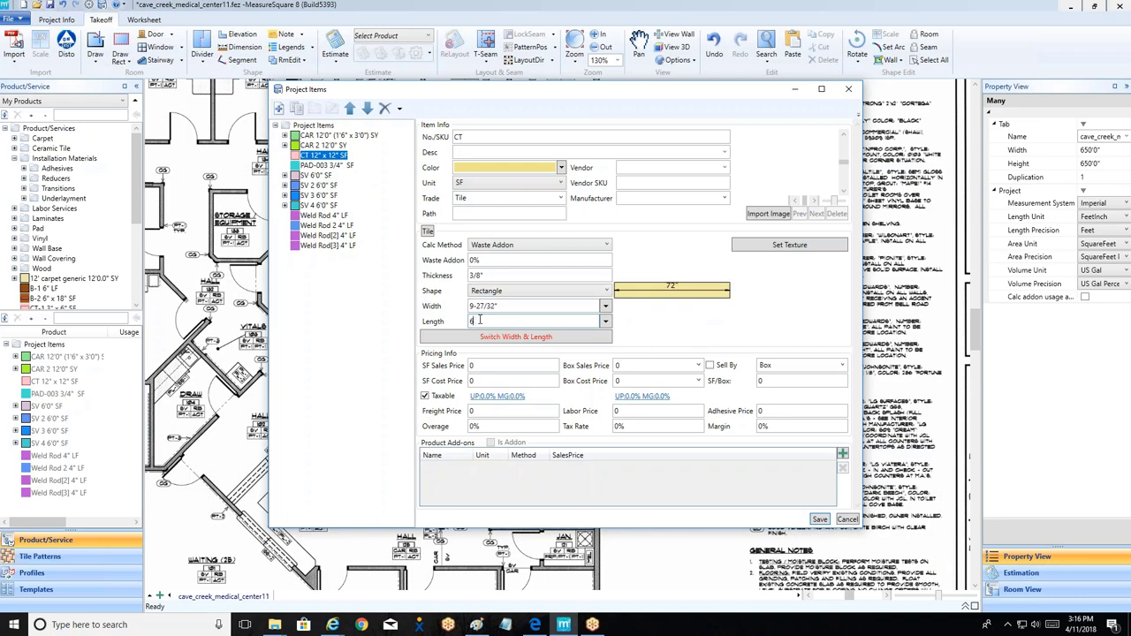
text(1m)
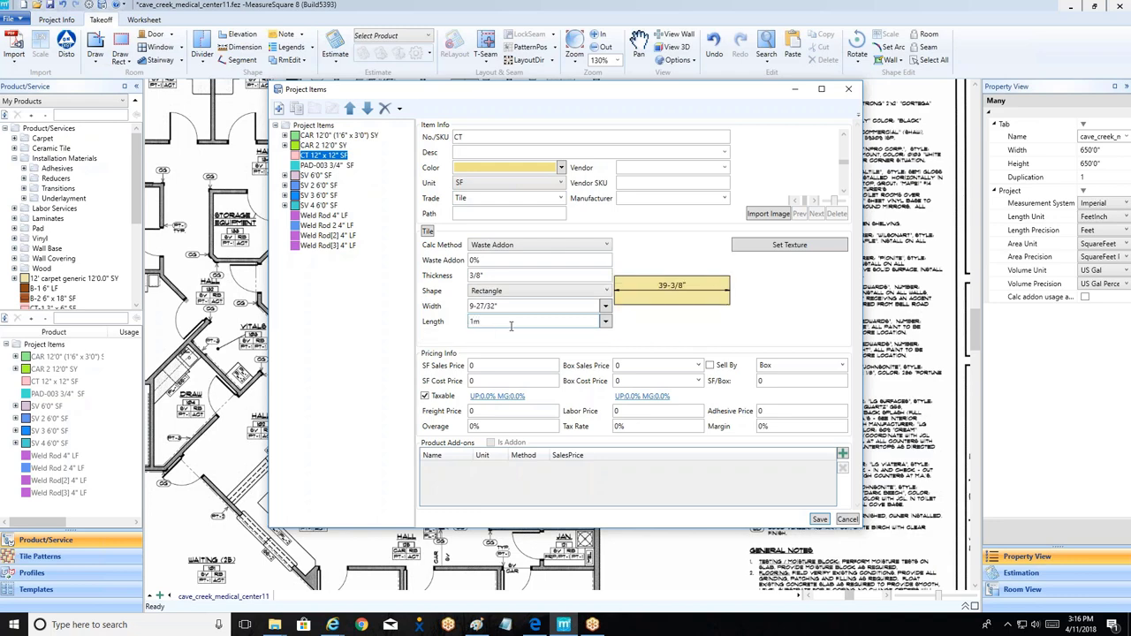
click(647, 327)
Step: Return the CT tile to imperial preset sizes, with a 3" width and 6" length
click(605, 306)
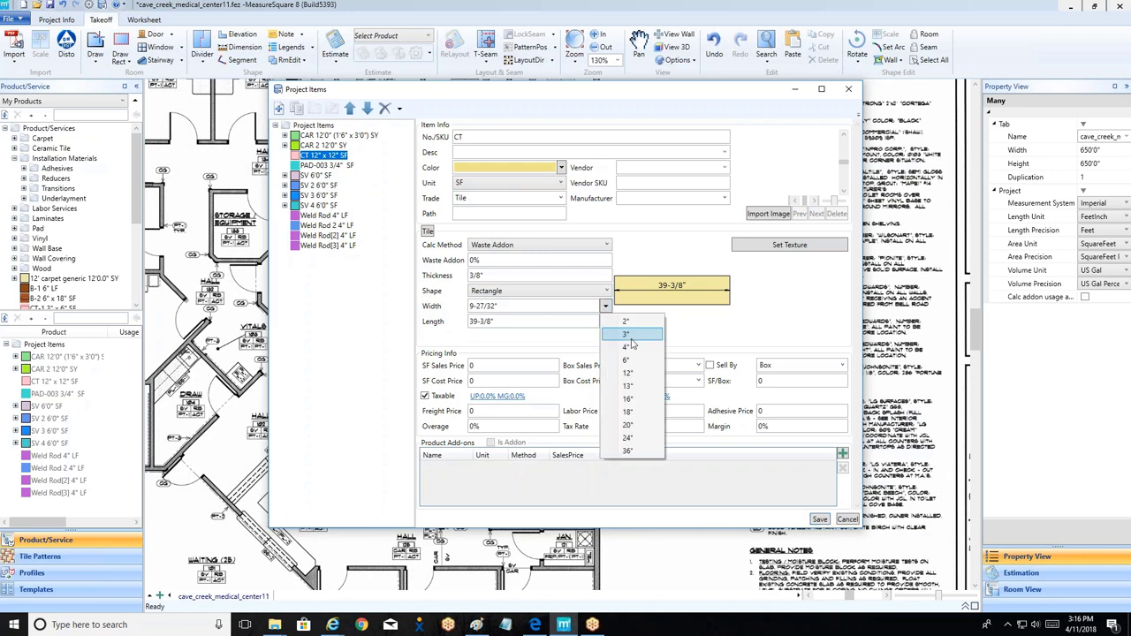
click(629, 335)
click(605, 322)
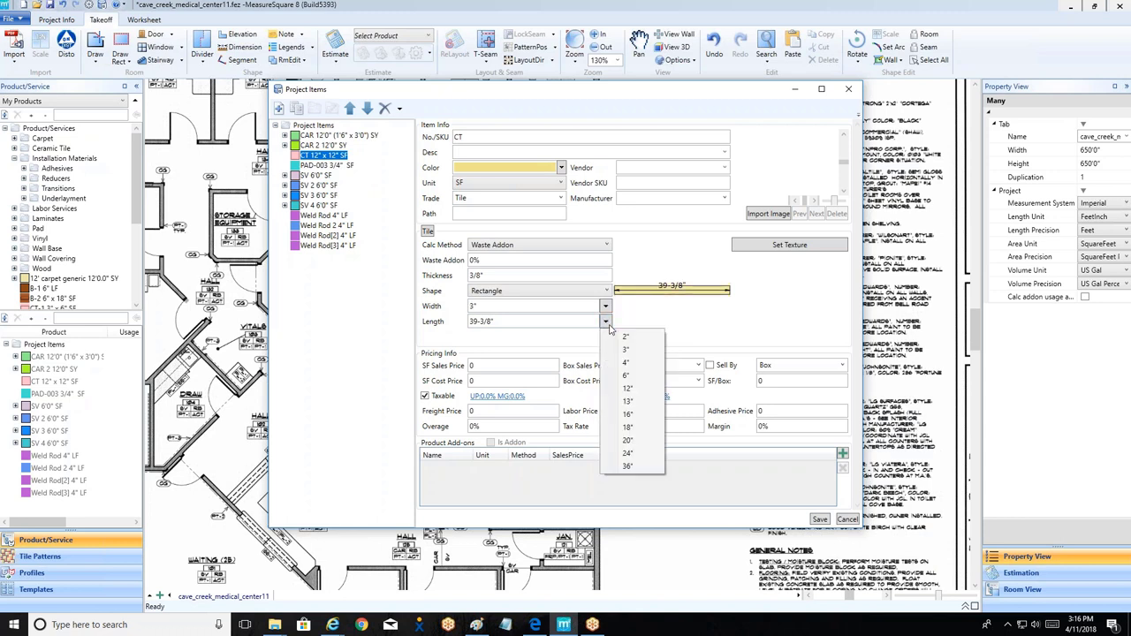
click(636, 376)
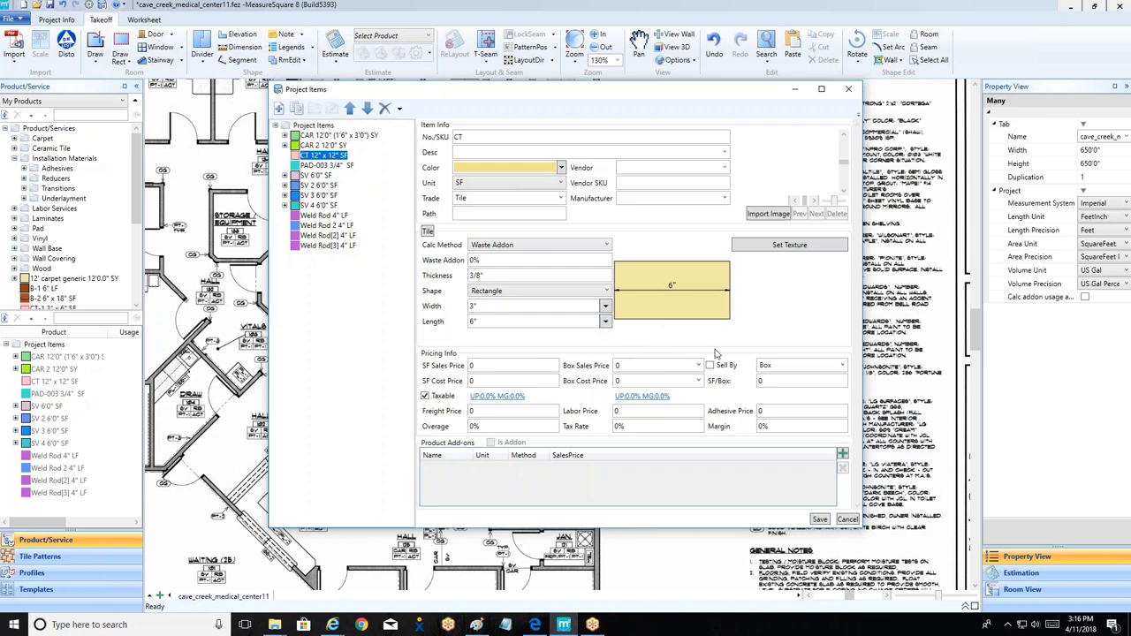
Step: Set CT's coverage to 15 SF per box and turn on selling by the box
click(777, 381)
text(15)
click(712, 366)
Step: Choose Waste Addon as CT's calculation method and set the waste add-on to 7%
click(607, 247)
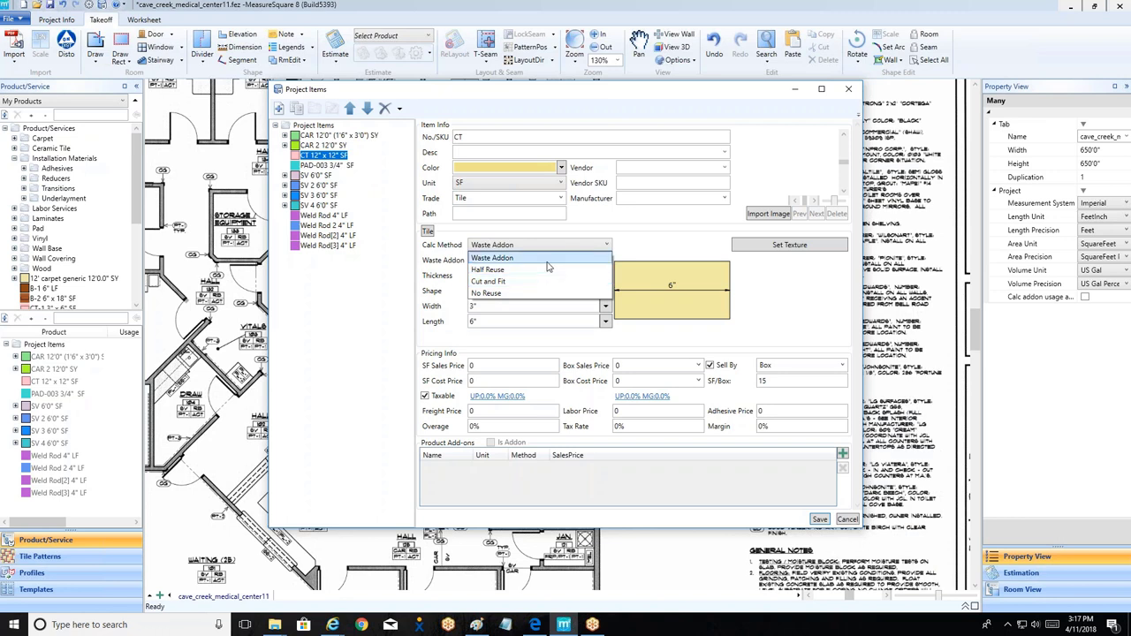
click(556, 257)
key(Tab)
text(7)
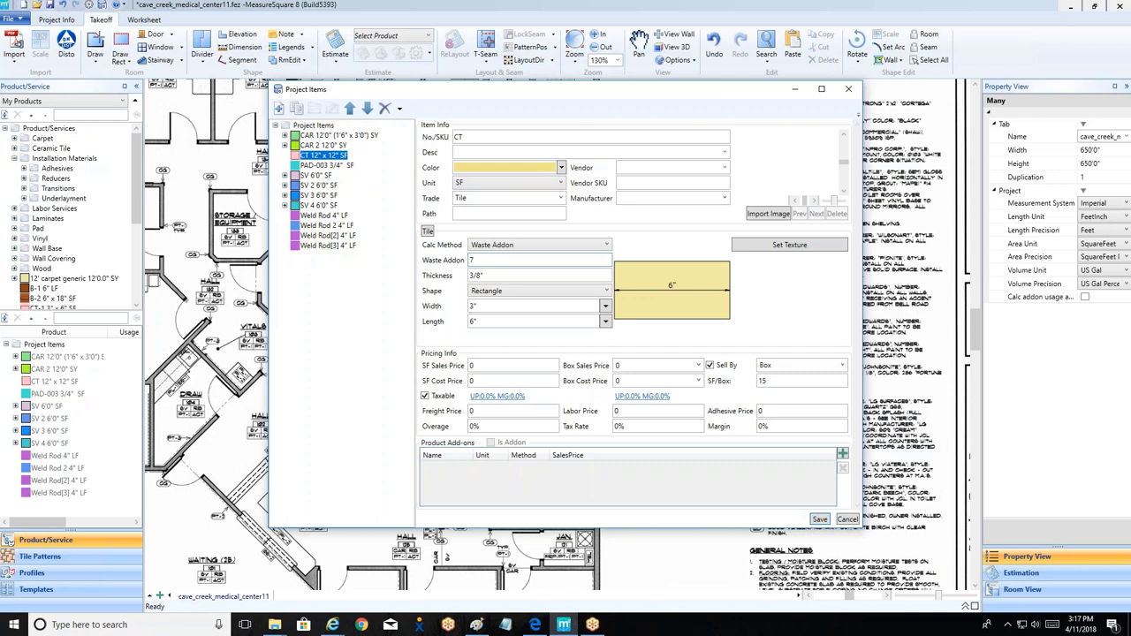
Step: Change CT's calculation method to Half Reuse and set the additional percent to 3
click(606, 245)
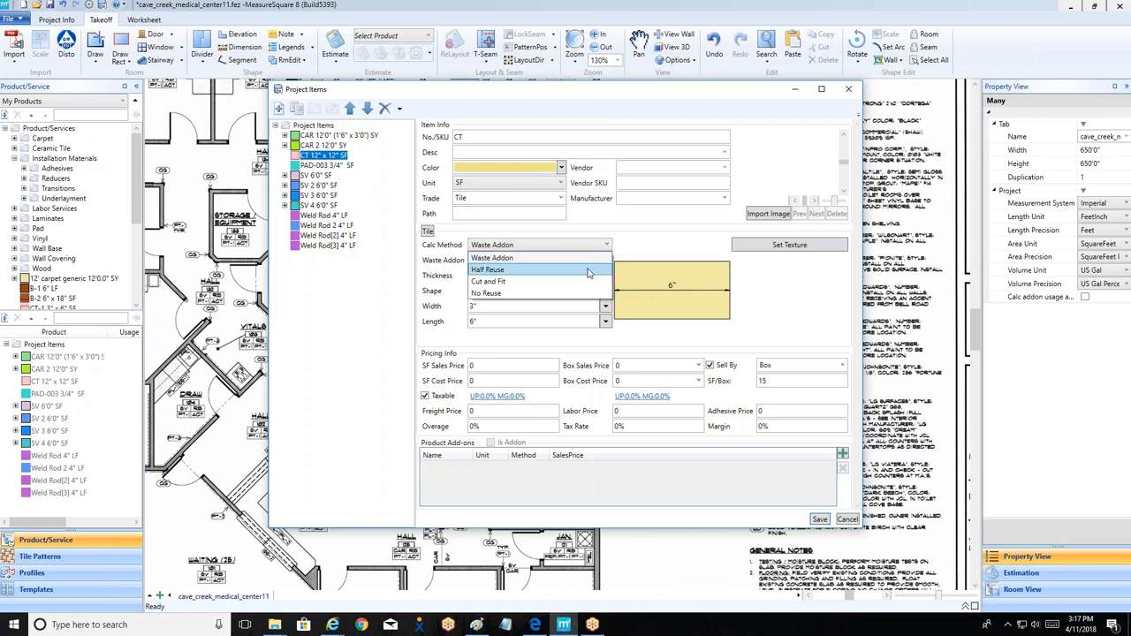
click(590, 270)
click(518, 259)
mouse_move(517, 252)
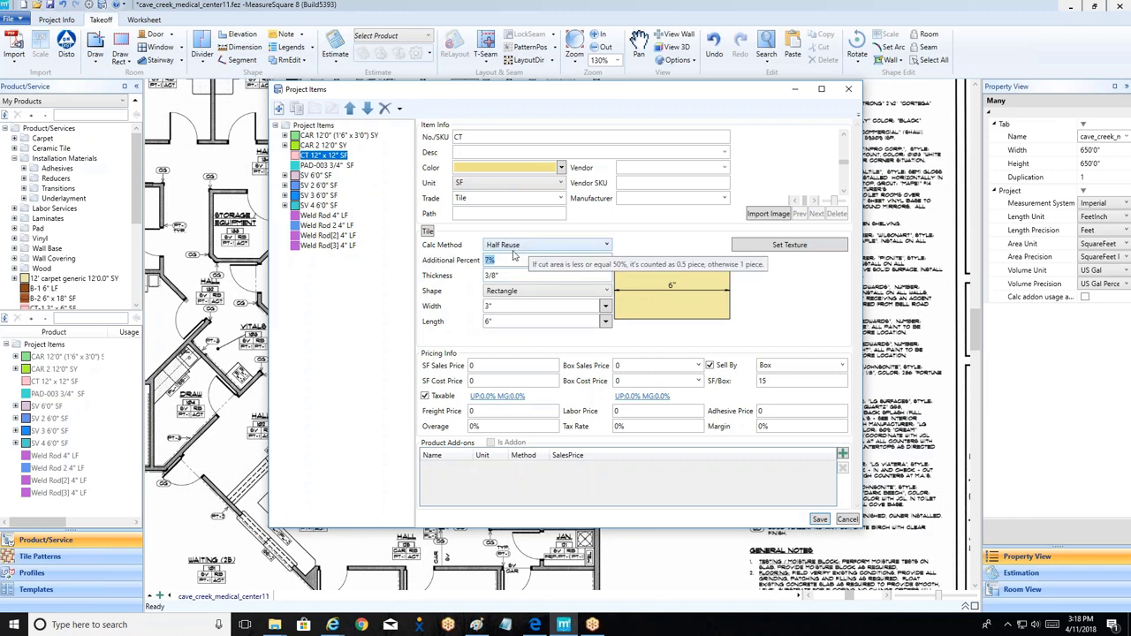
key(BackSpace)
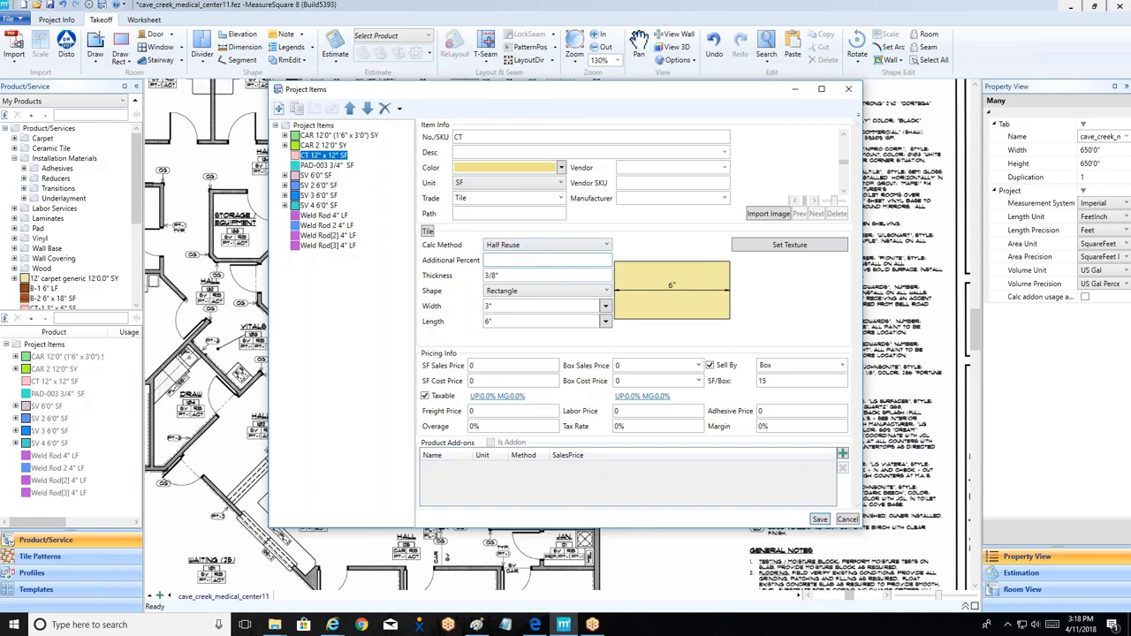
text(3)
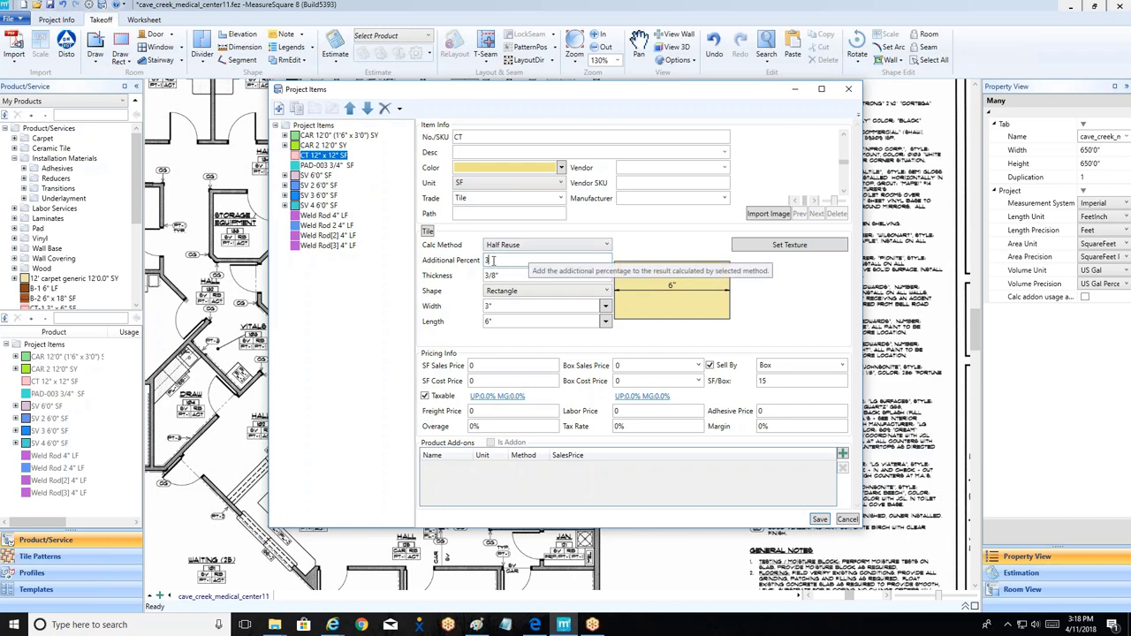
Step: Save the CT tile settings and create a new Wall Base product named RB
mouse_move(433, 265)
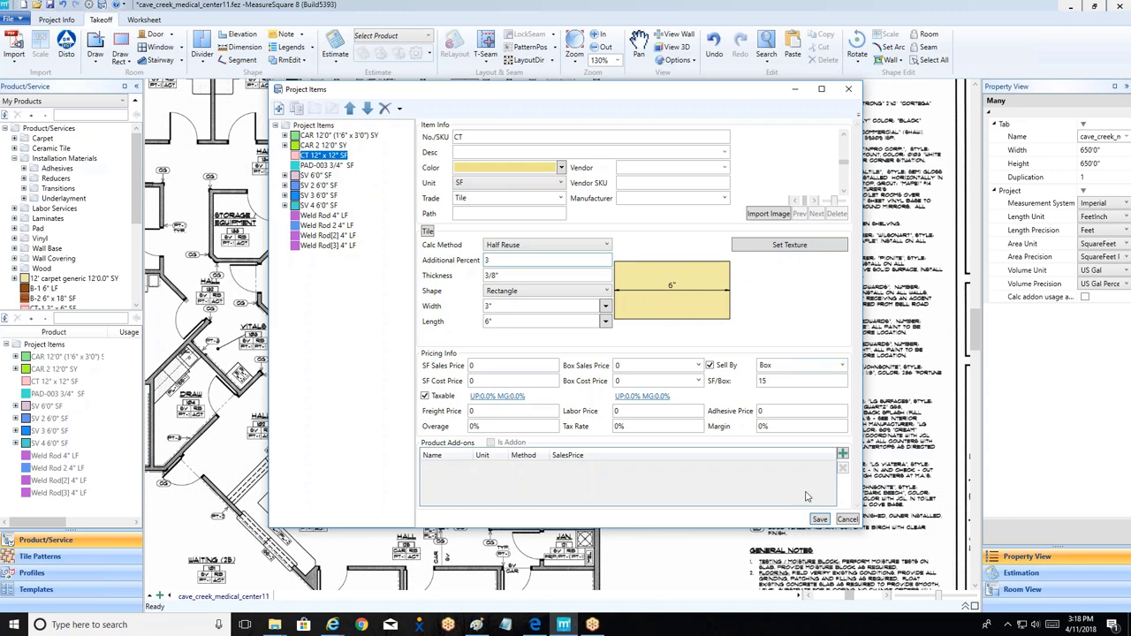
click(820, 520)
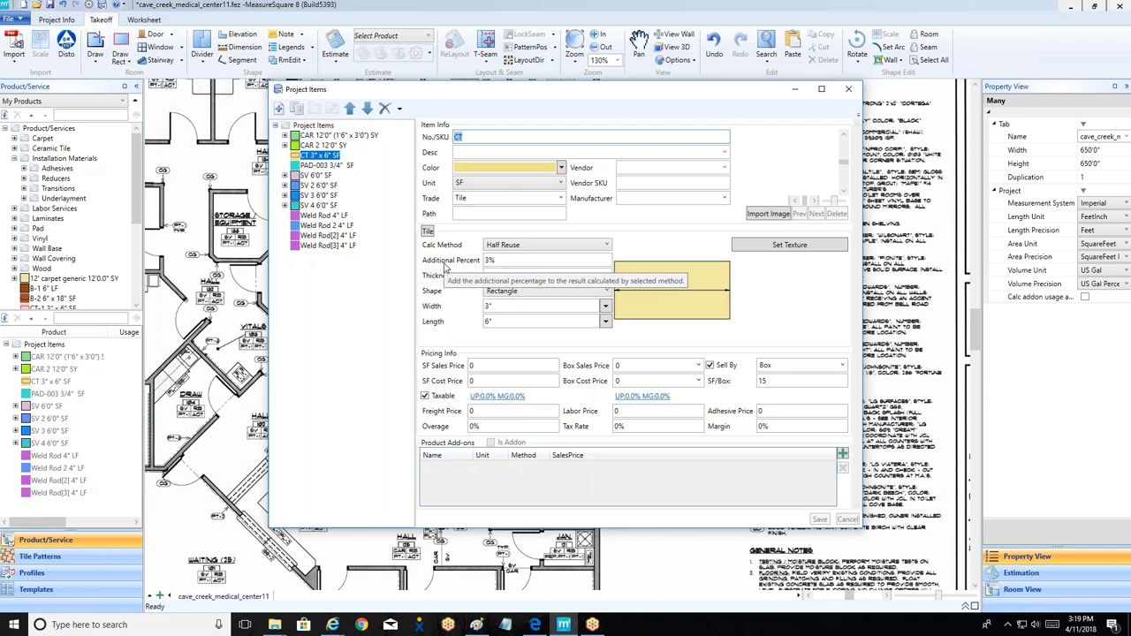
click(280, 107)
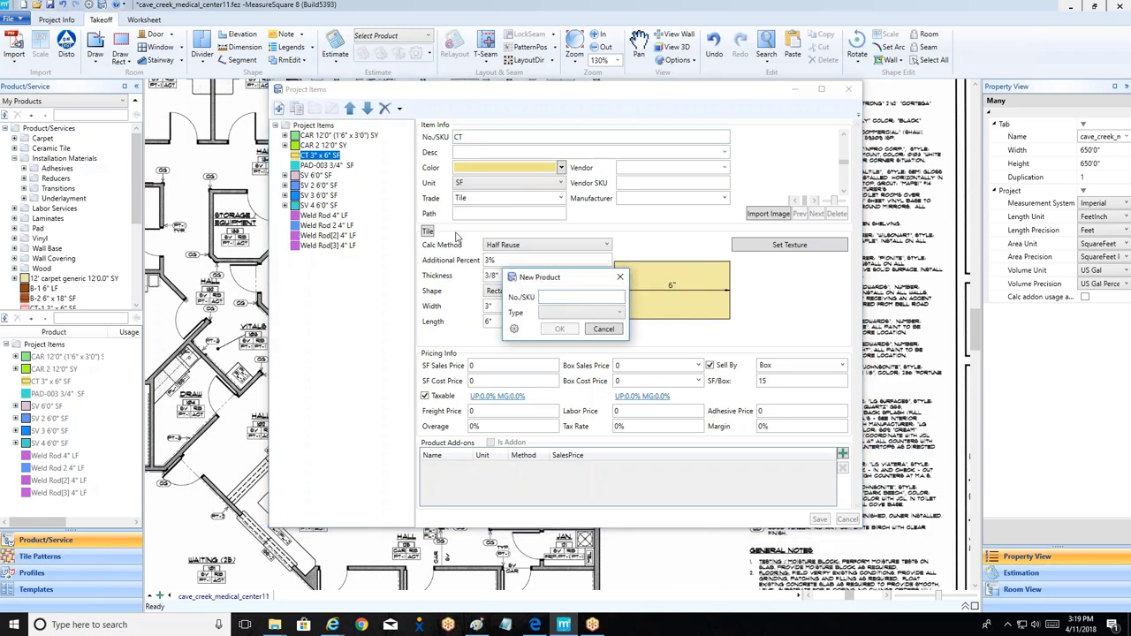
text(RB)
click(571, 315)
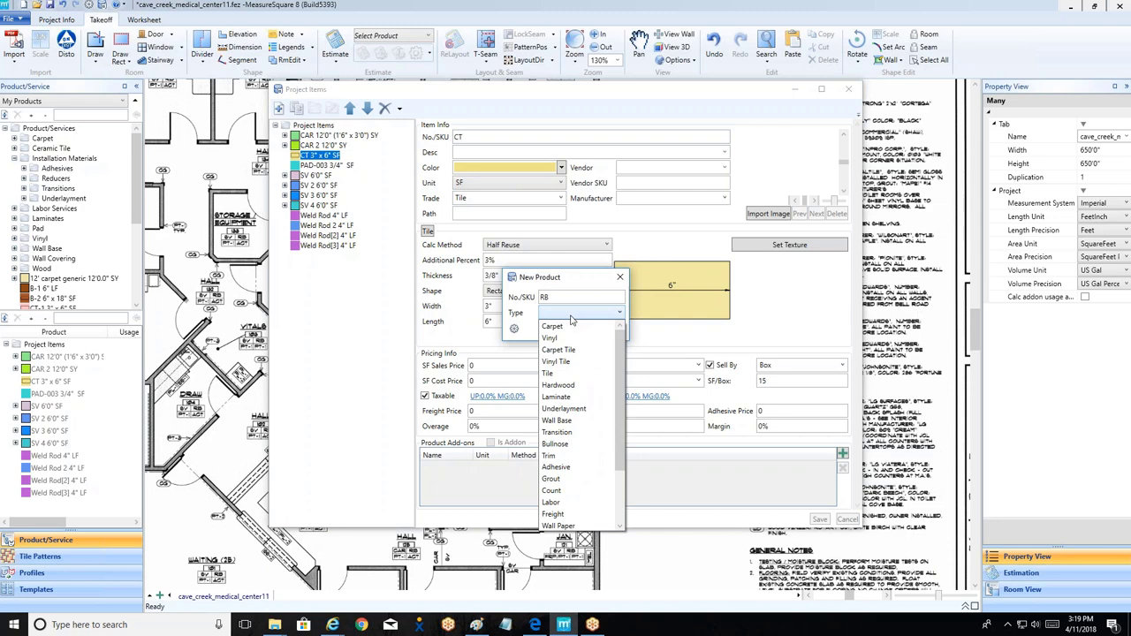
click(576, 420)
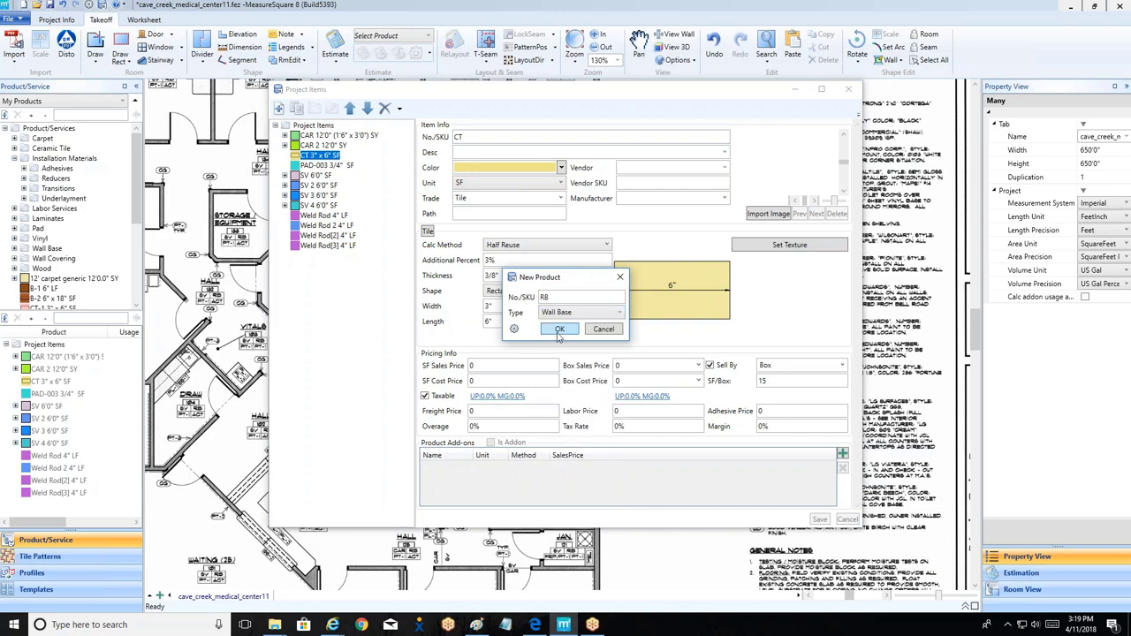
click(559, 329)
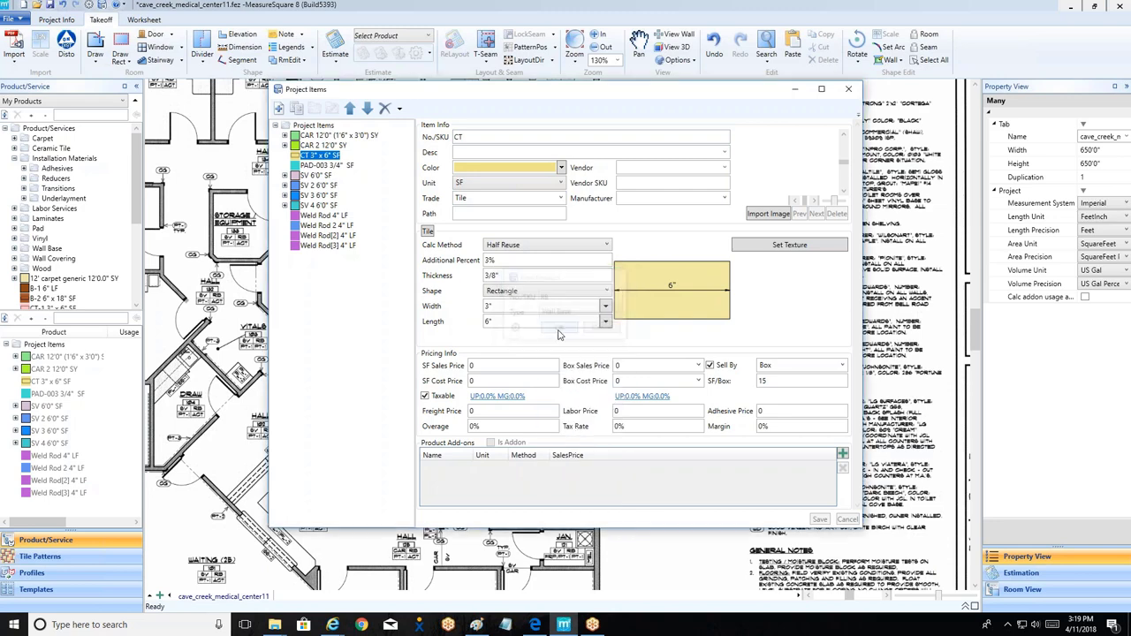
Step: Give RB a red color and a 5% waste add-on, save it, and close the project items
click(562, 169)
click(545, 224)
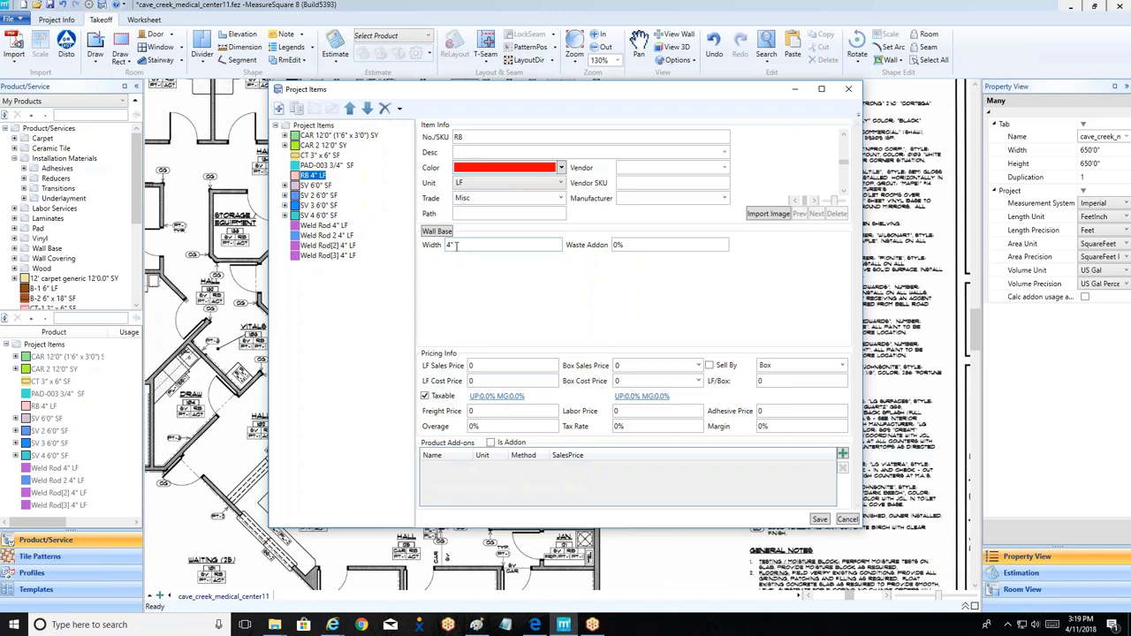
click(628, 246)
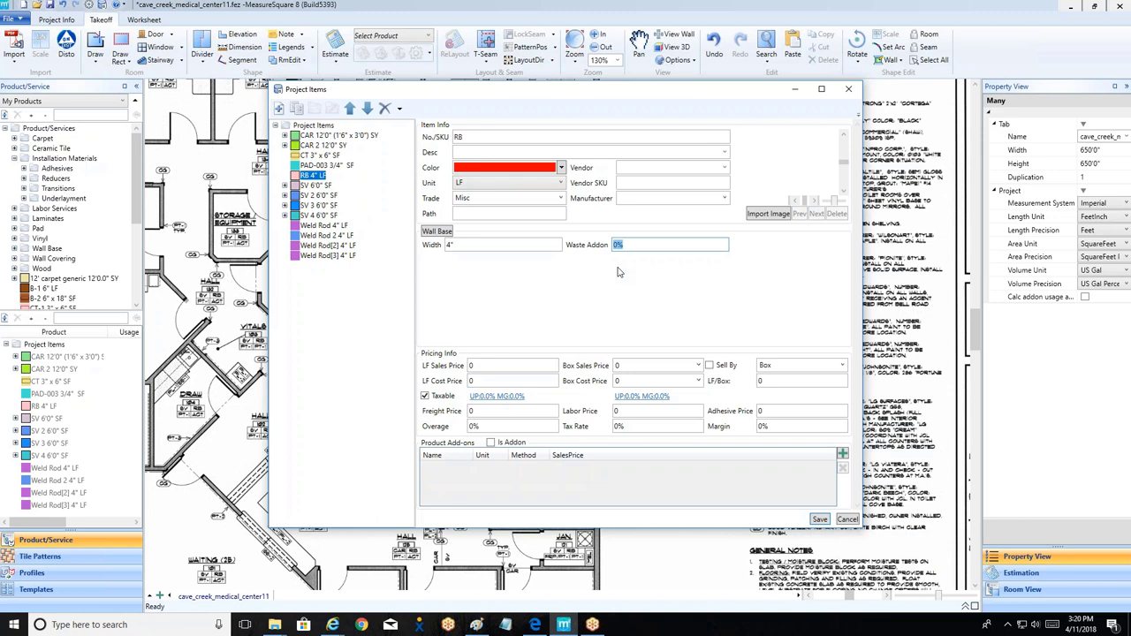
text(5)
click(820, 519)
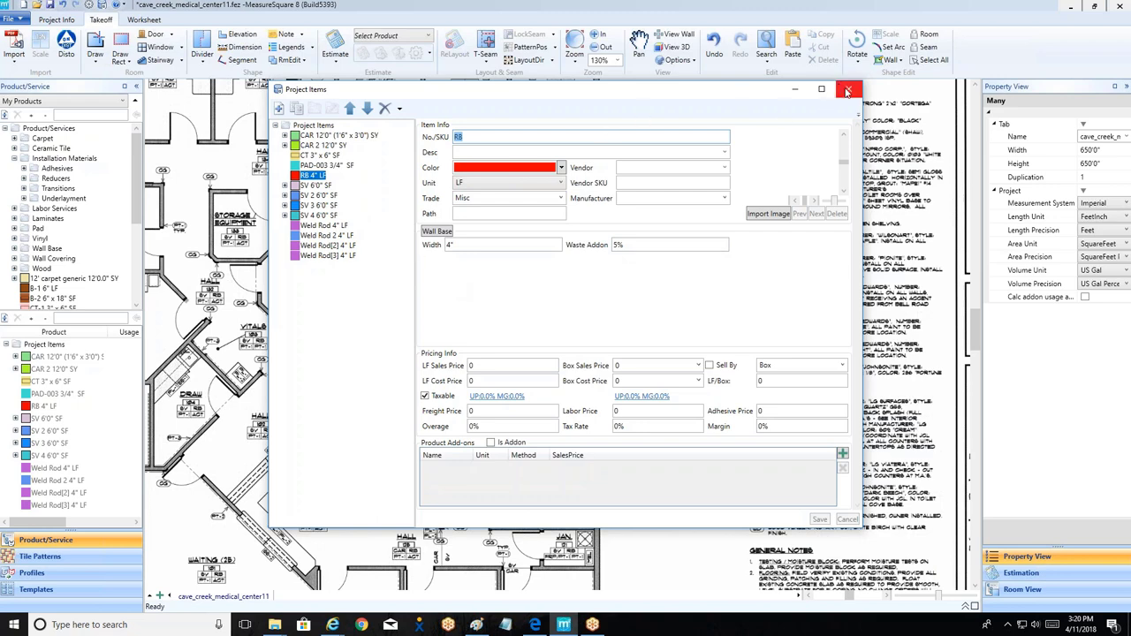
click(847, 90)
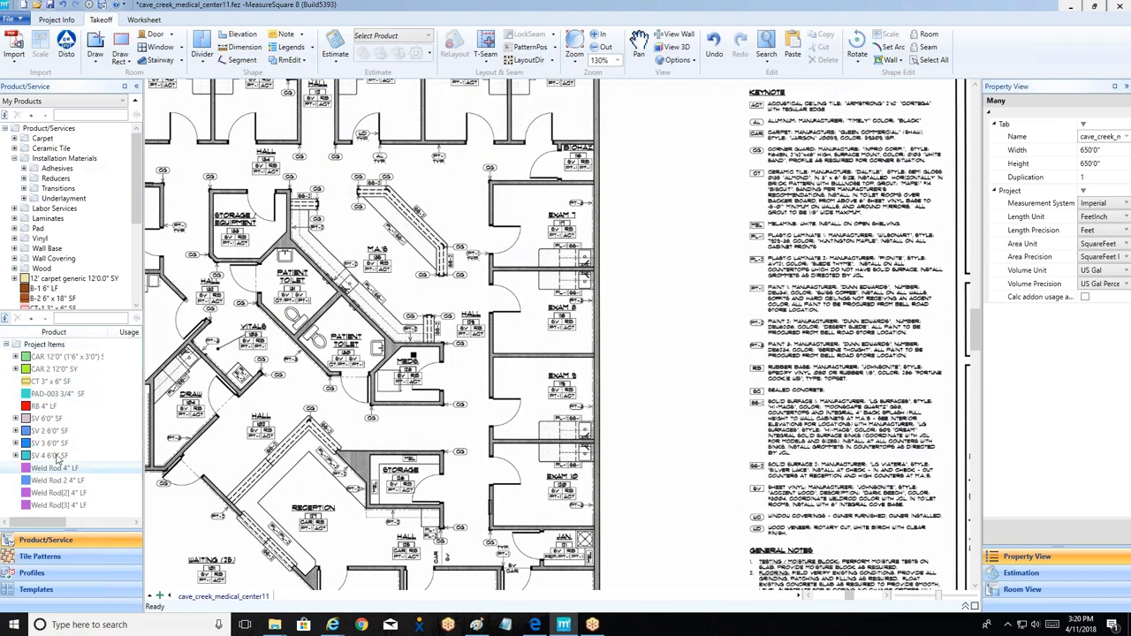
mouse_move(33, 382)
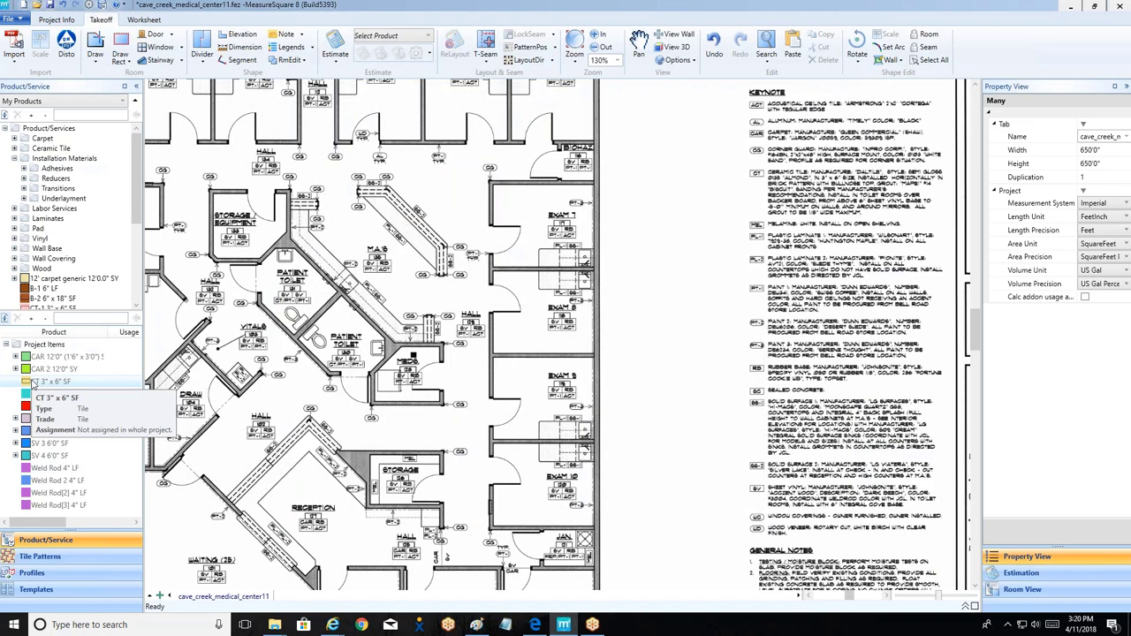
scroll(397, 245, down, 4)
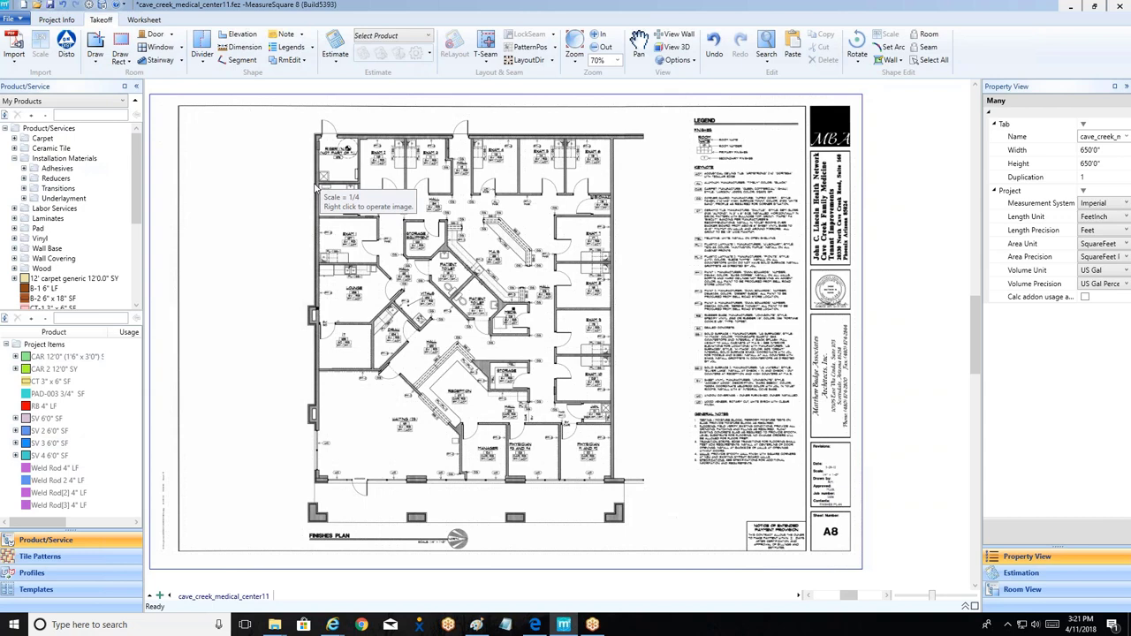
click(127, 45)
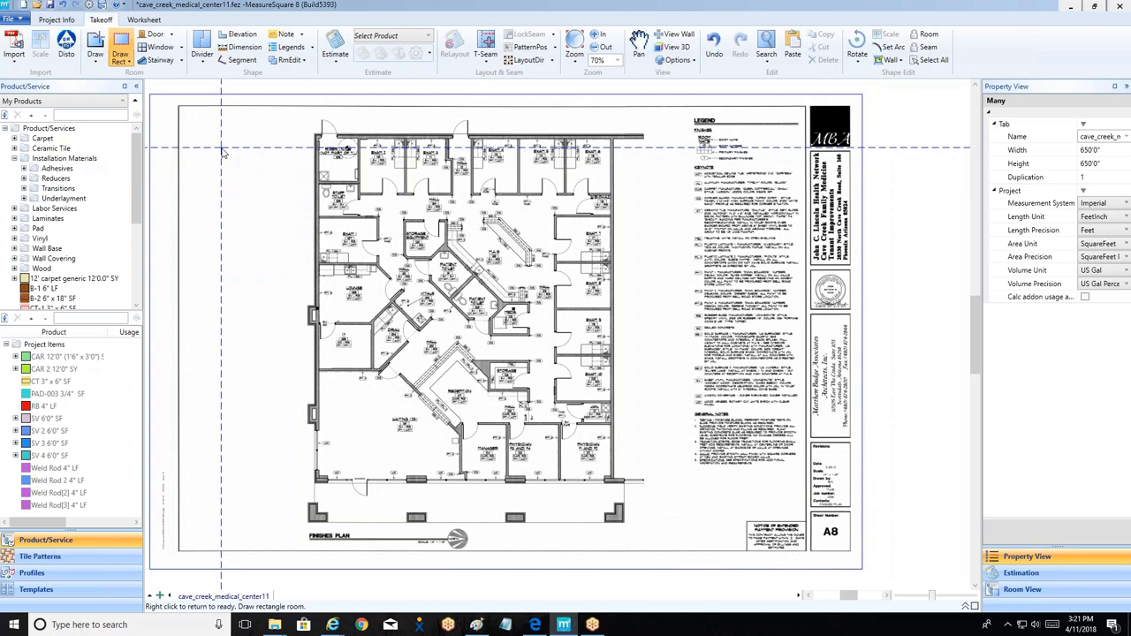
right_click(222, 152)
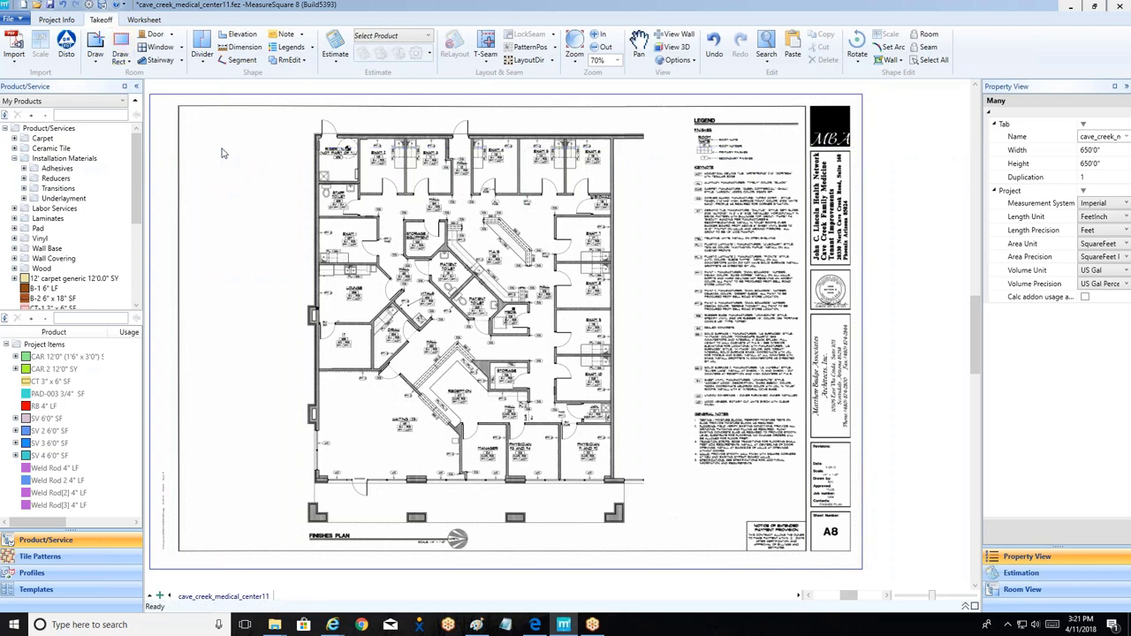
Step: Draw a rectangular room over Exam 4, about 8'11" wide by 11'0" deep
click(121, 44)
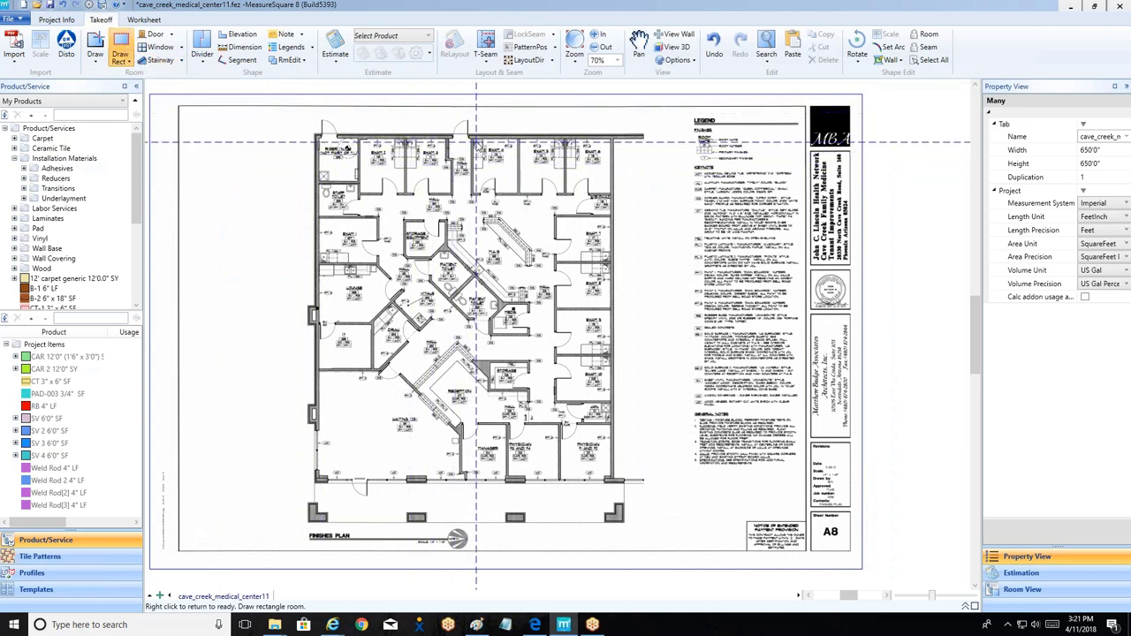
scroll(477, 141, up, 5)
scroll(475, 139, up, 2)
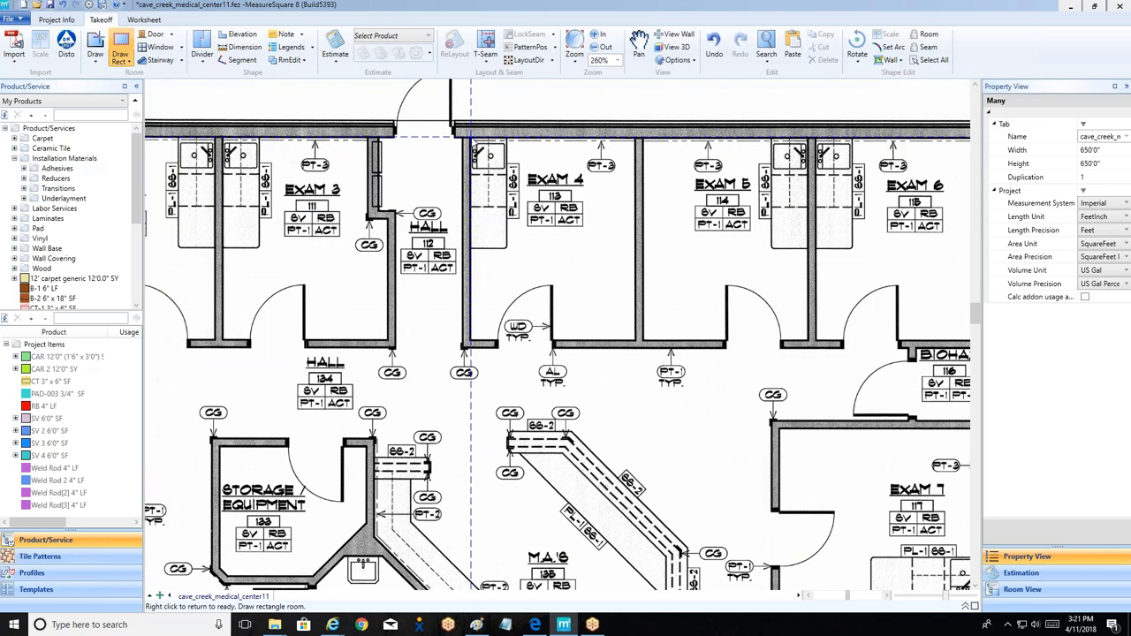
click(470, 137)
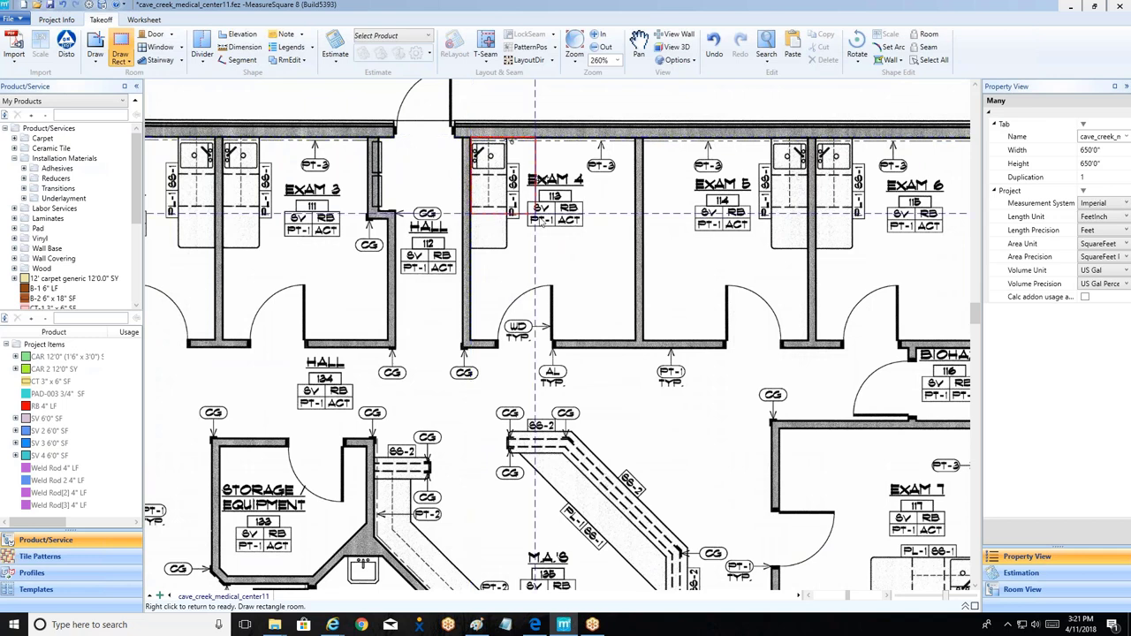
click(636, 343)
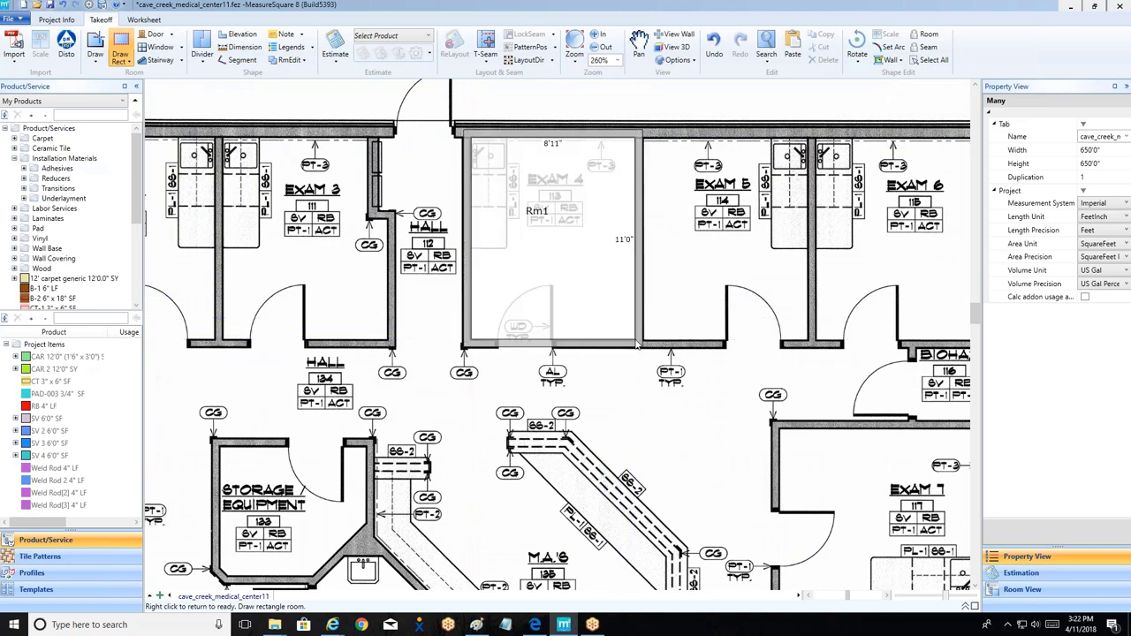
Step: Draw a rectangular room over Exam 5, about 8'11" by 11'0", sharing its wall with Exam 4
scroll(581, 371, down, 2)
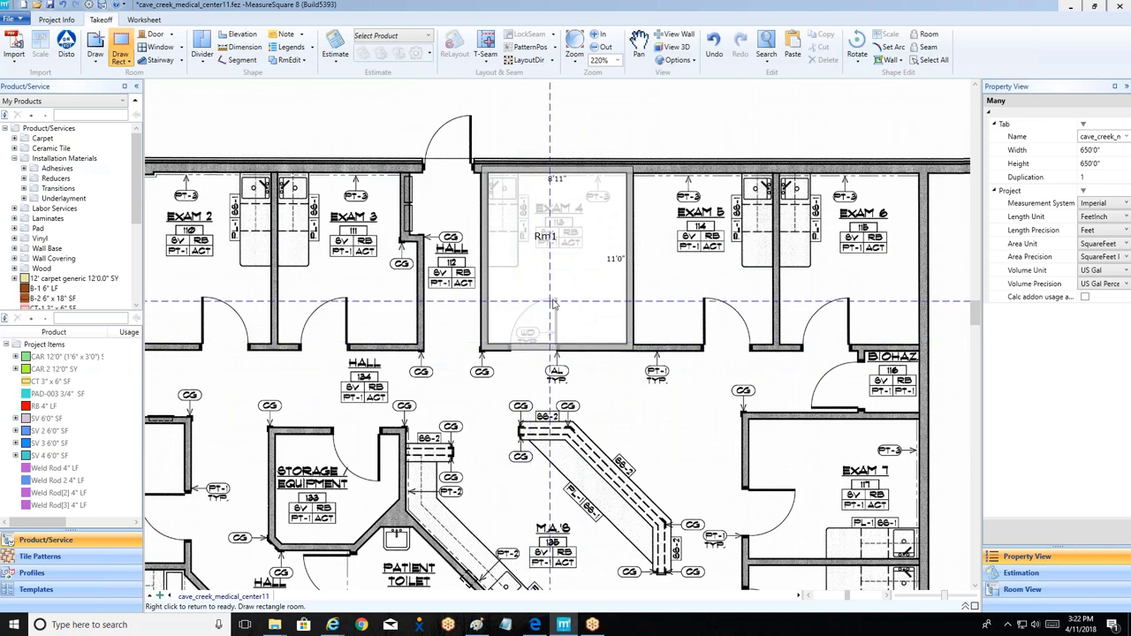
middle_drag(562, 281, 466, 303)
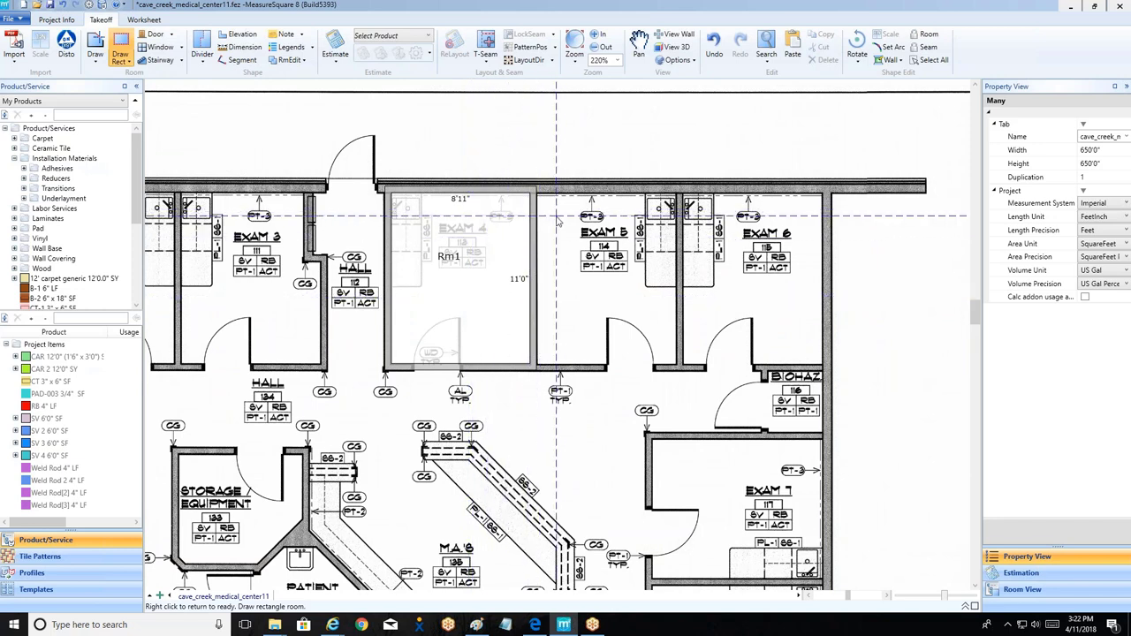
middle_drag(567, 210, 438, 235)
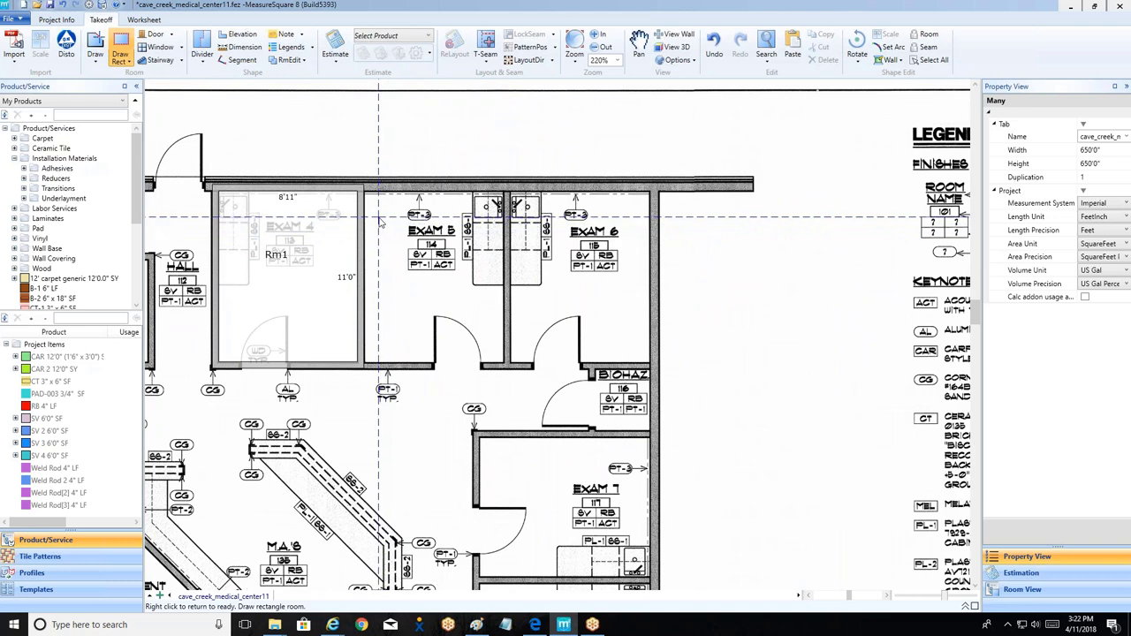
middle_drag(380, 221, 414, 219)
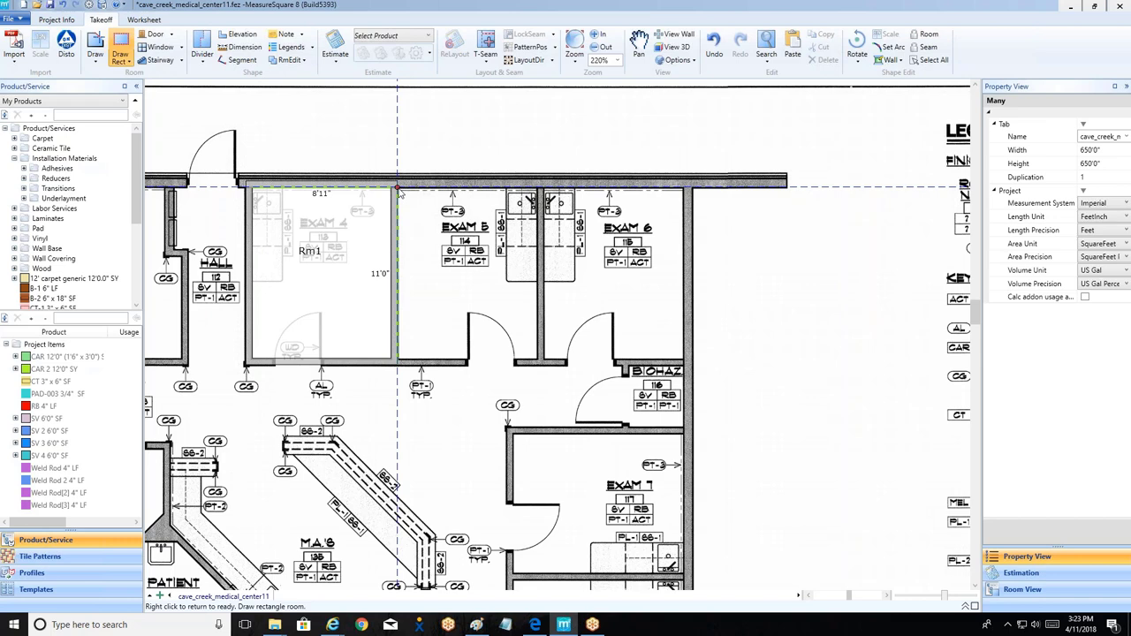
click(398, 188)
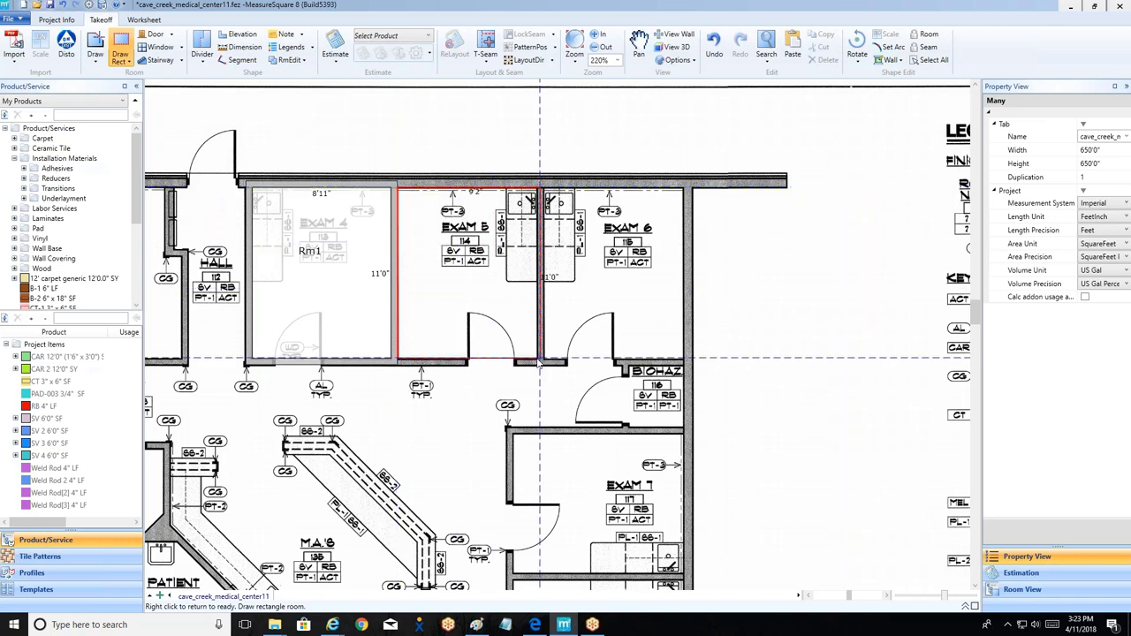
click(537, 362)
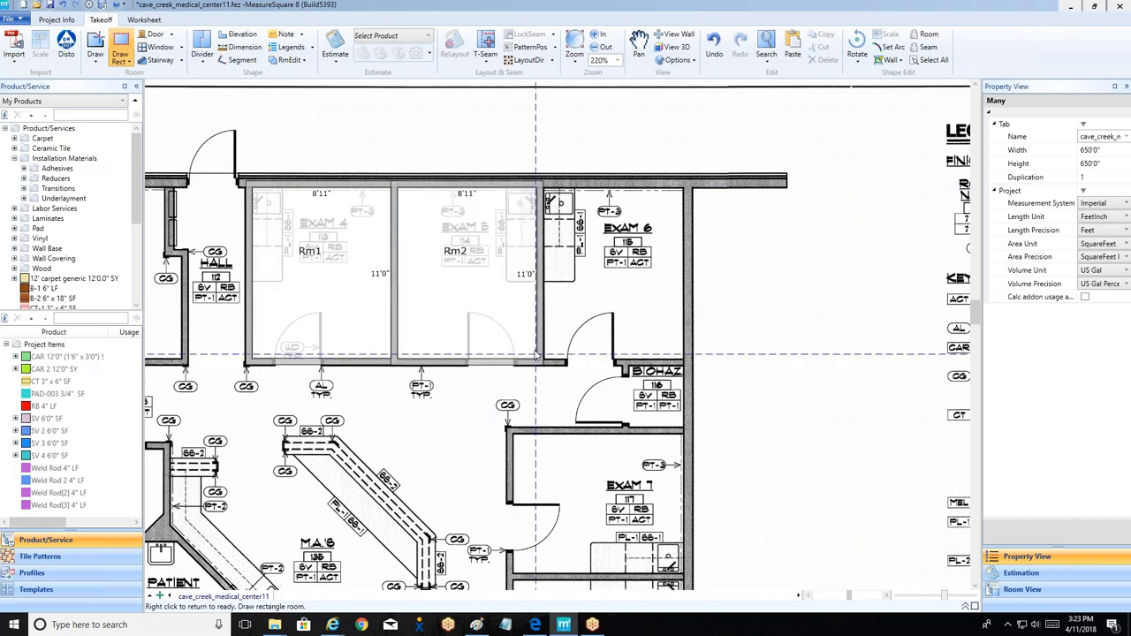
Step: Draw rectangular rooms over Exam 6, about 9'0" by 11'0", and the Biohaz room below it, about 3'5" wide
click(542, 189)
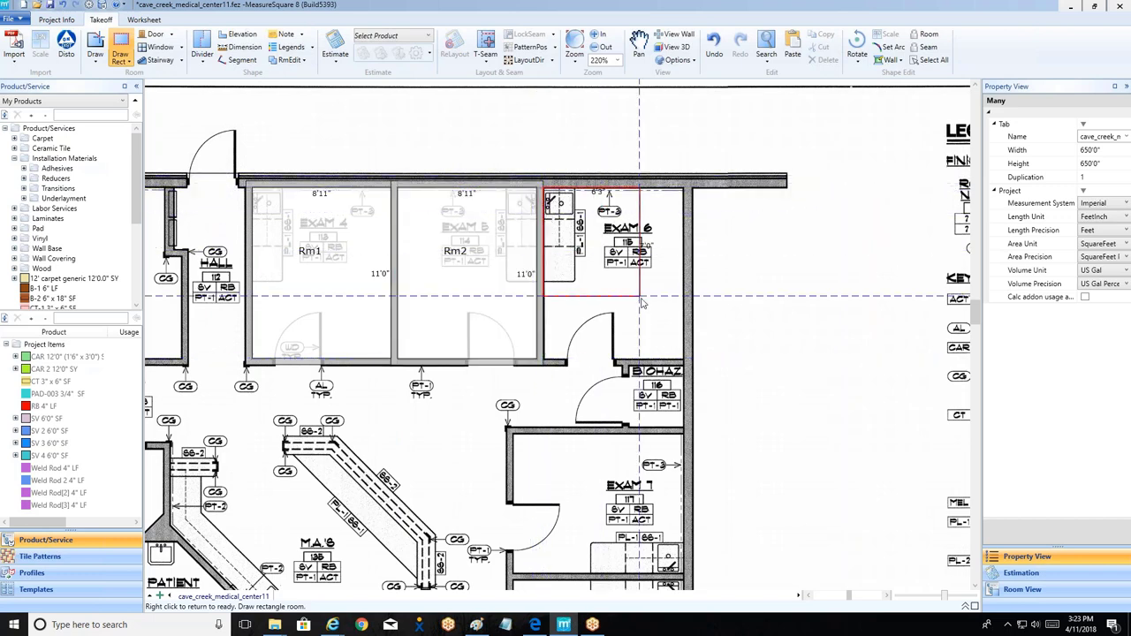
click(685, 363)
click(684, 365)
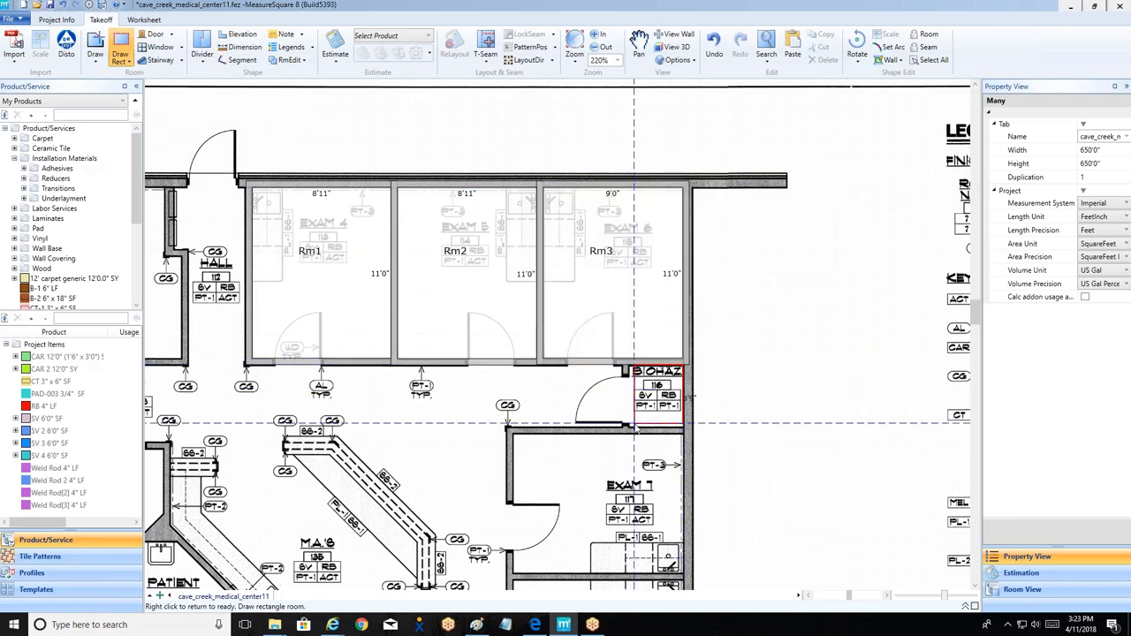
click(630, 430)
Step: Draw rectangular rooms over Exam 7, about 10'11" by 9'1", and Exam 8, about 10'10" by 8'11"
scroll(630, 430, down, 3)
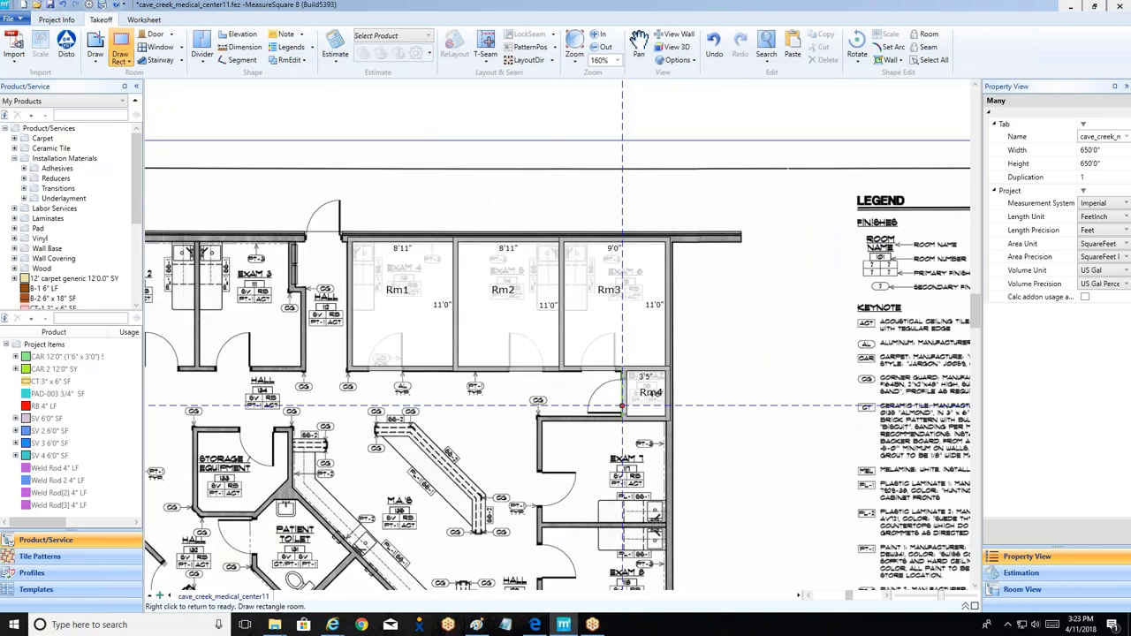
click(657, 248)
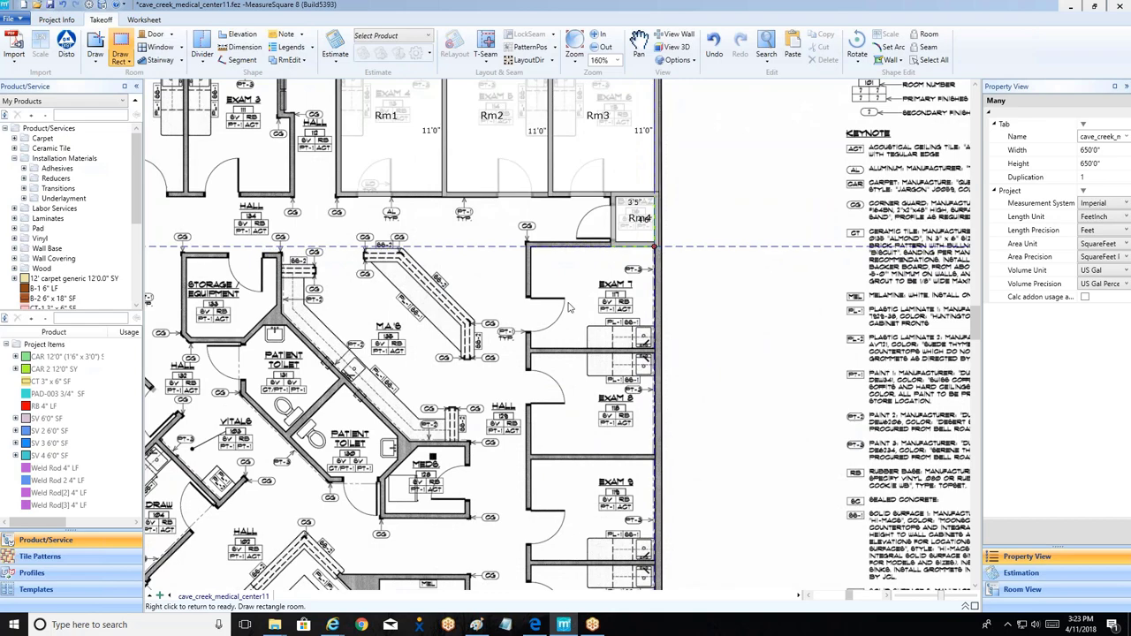
click(534, 353)
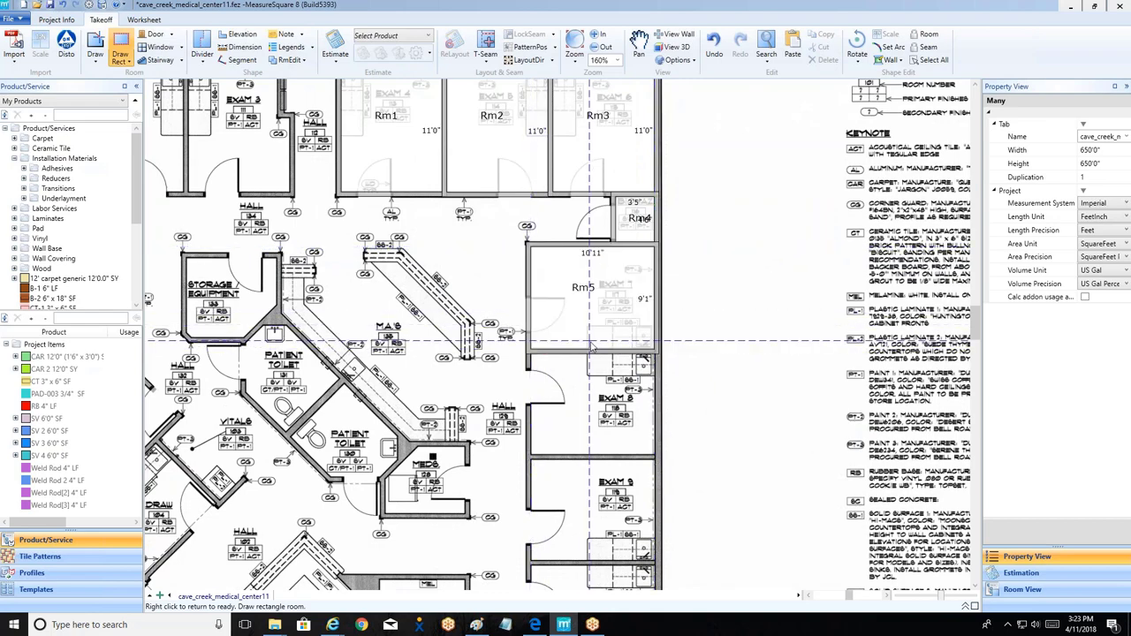
scroll(583, 194, down, 2)
click(638, 197)
click(537, 282)
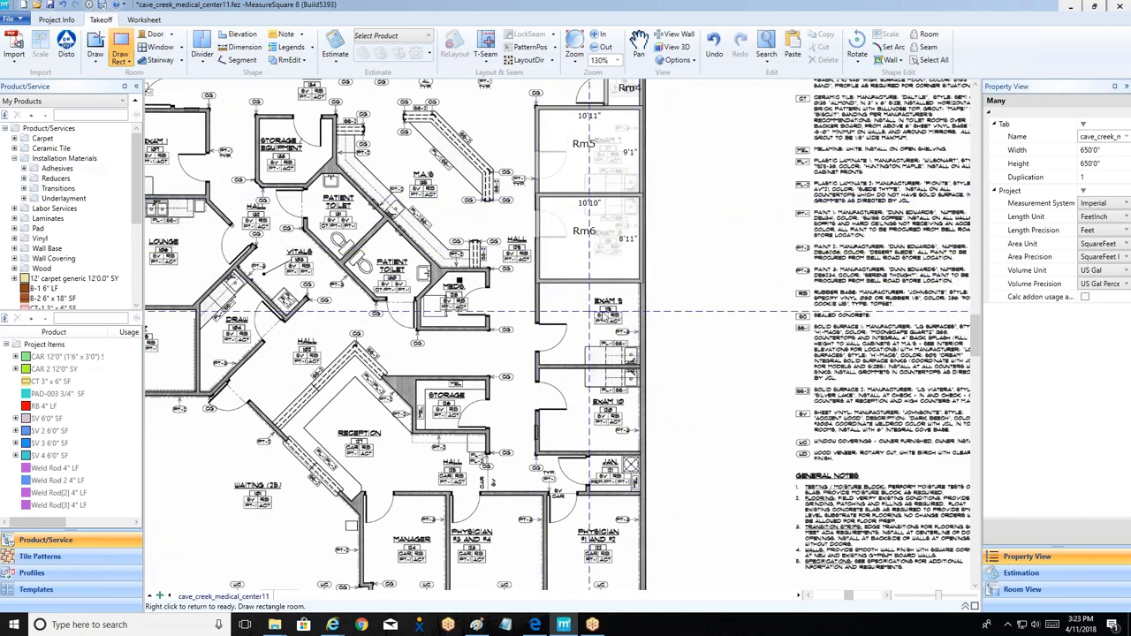
Step: Draw rectangular rooms over Exam 9, about 10'9" by 8'11", and Exam 10, about 10'9" by 9'1"
click(640, 283)
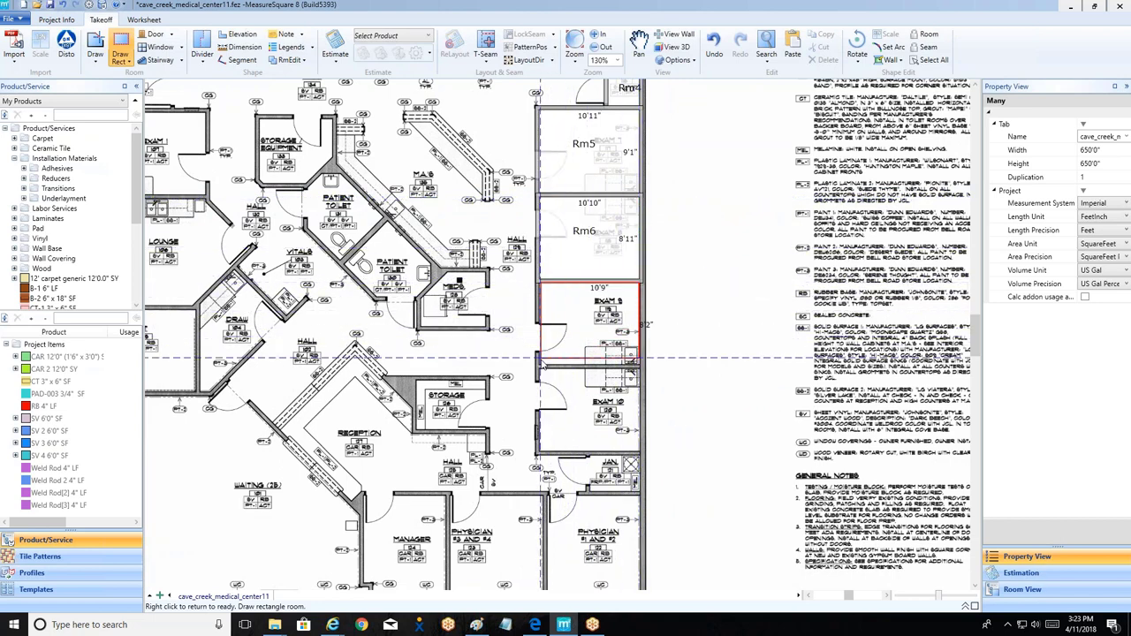
click(538, 369)
scroll(554, 375, down, 3)
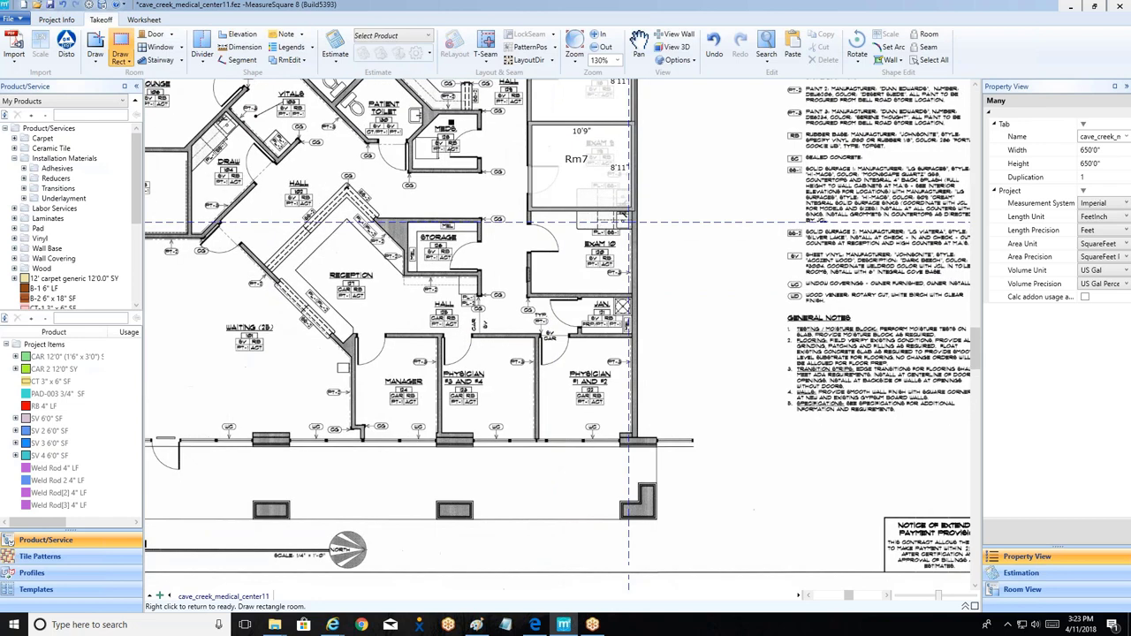
click(627, 213)
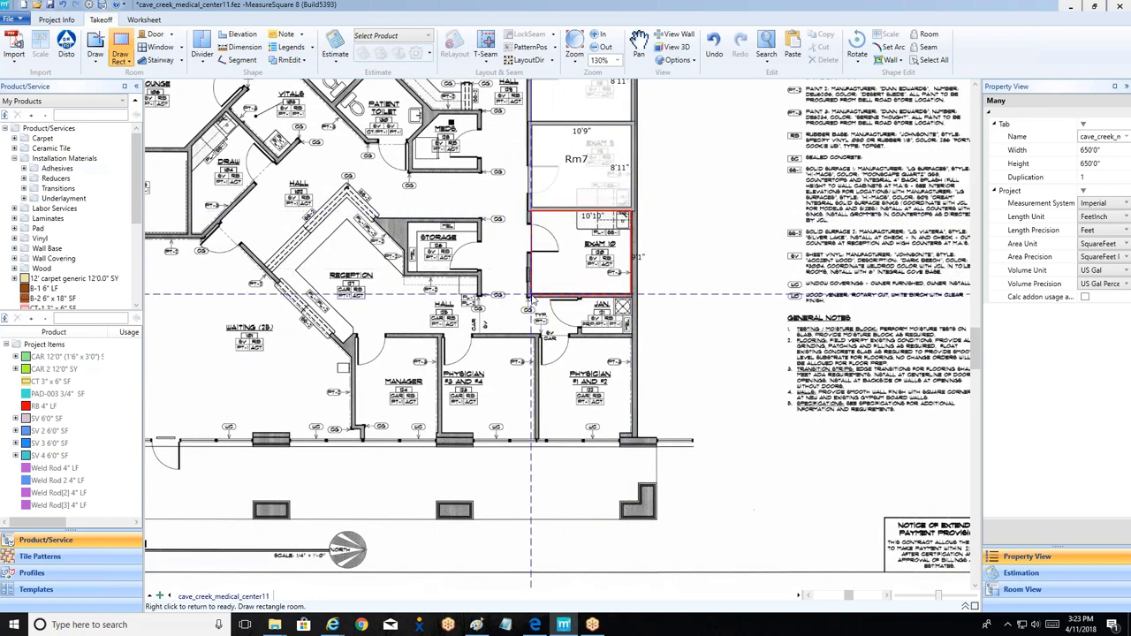
click(531, 296)
Step: Draw rectangular rooms over the Jan. room, about 5'3" wide, and the Physician #1 and #2 office, about 9'11" by 11'1"
click(630, 300)
click(582, 332)
click(631, 339)
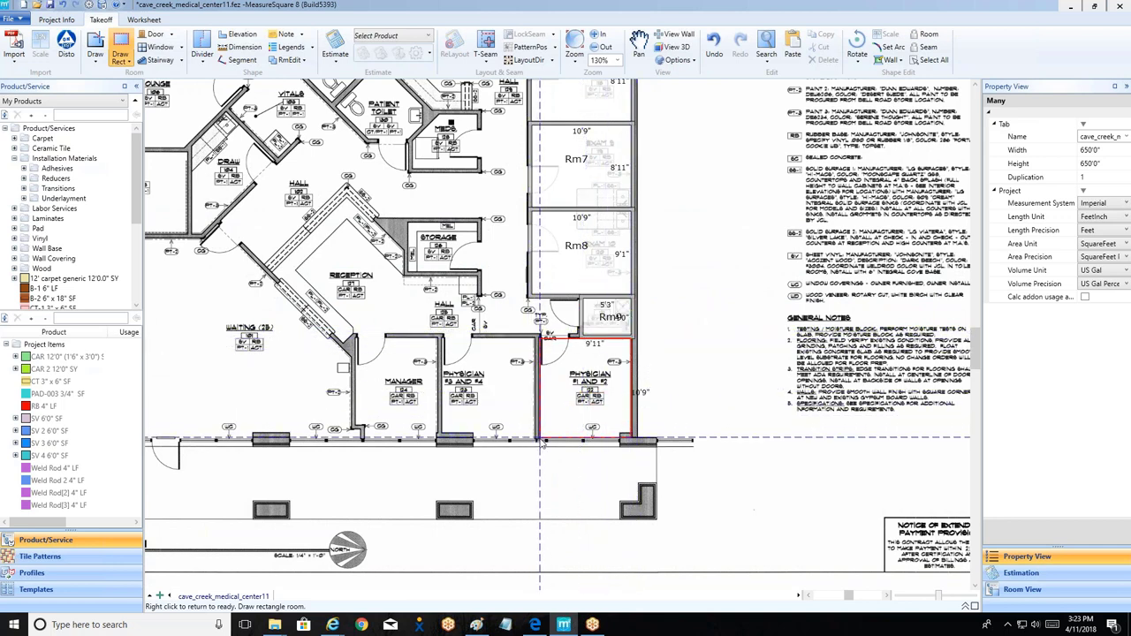
click(537, 440)
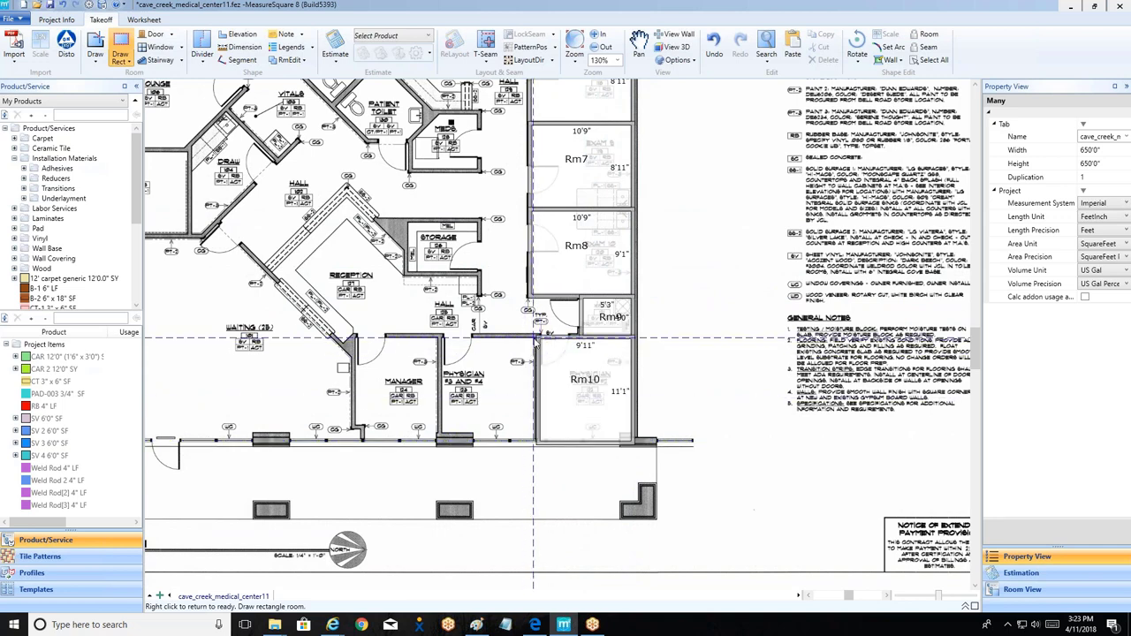
Step: Draw rectangular rooms over the Physician #3 and #4 office, about 10'3" by 10'10", and the Manager office, about 9'0" by 10'11"
click(535, 339)
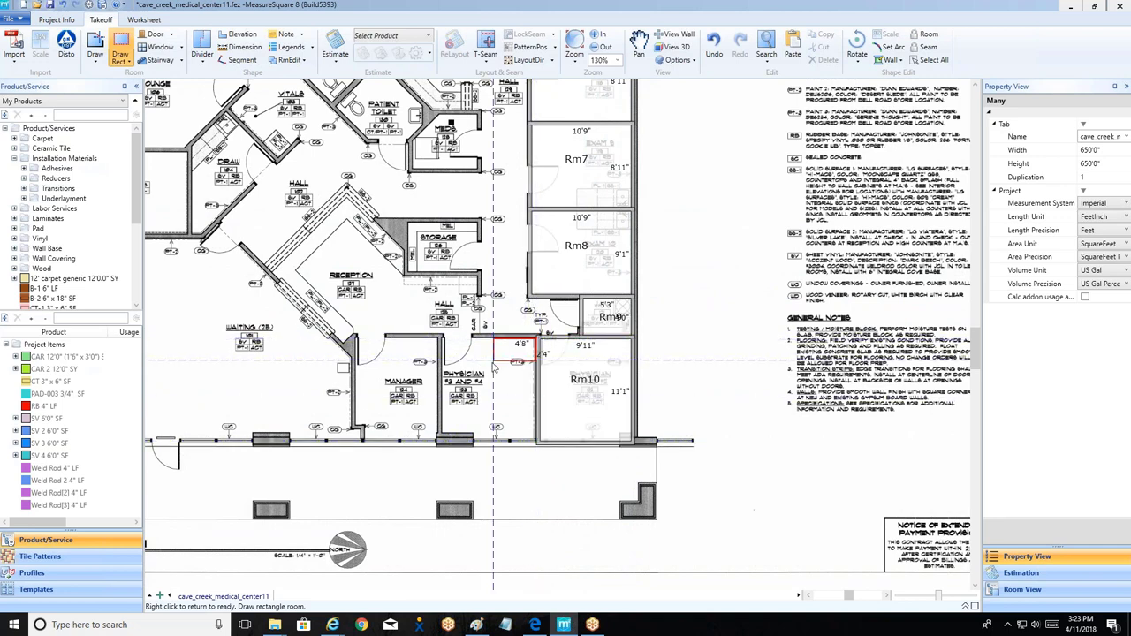
click(438, 441)
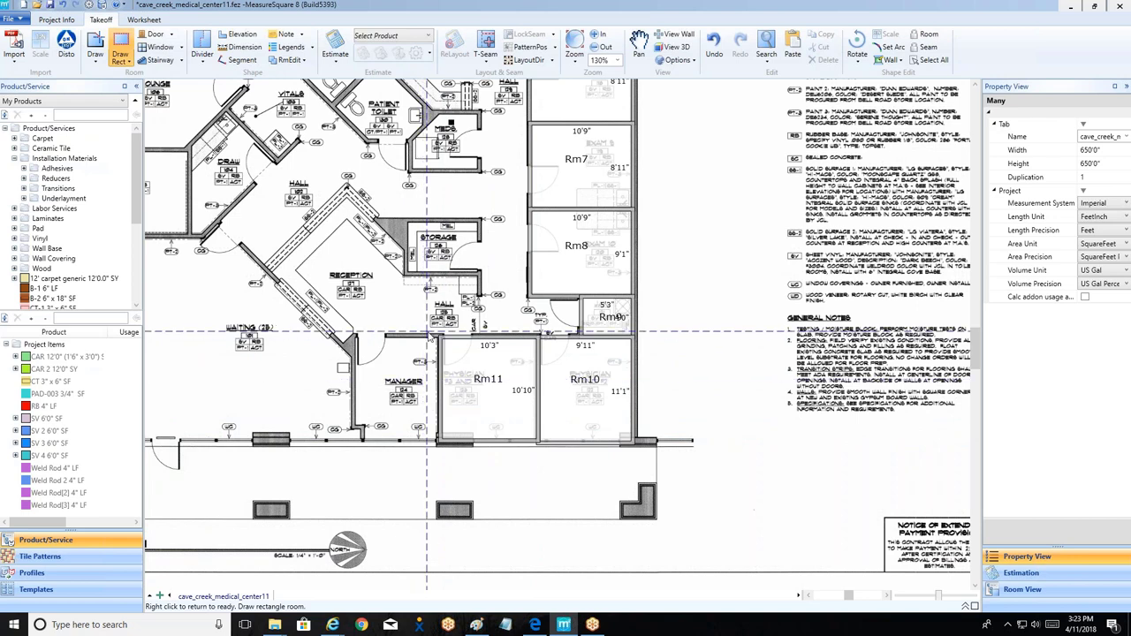
click(436, 340)
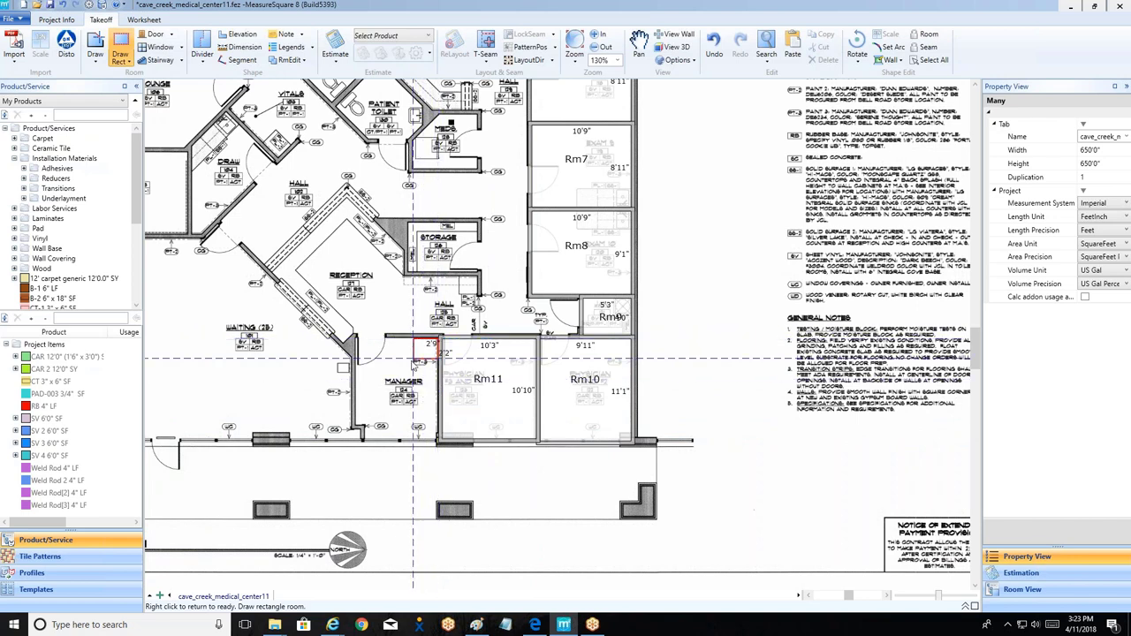
click(358, 442)
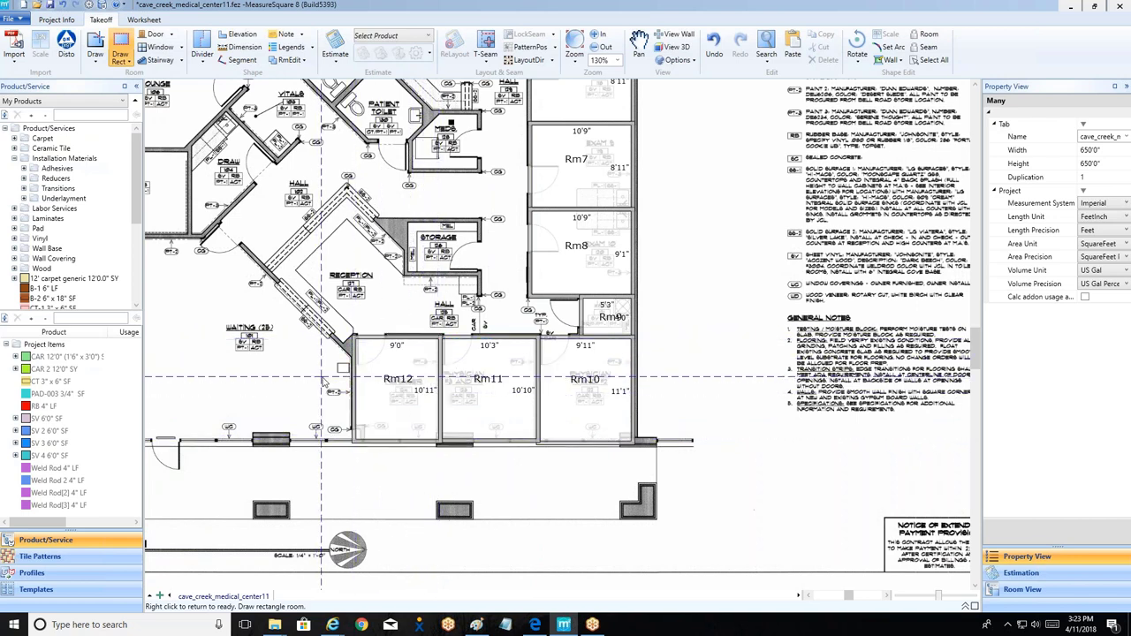
Step: Draw rectangular rooms over the Storage room beside Reception, about 7'5" by 5'4", and the IT room, about 10'7" by 8'9"
middle_drag(358, 442, 457, 429)
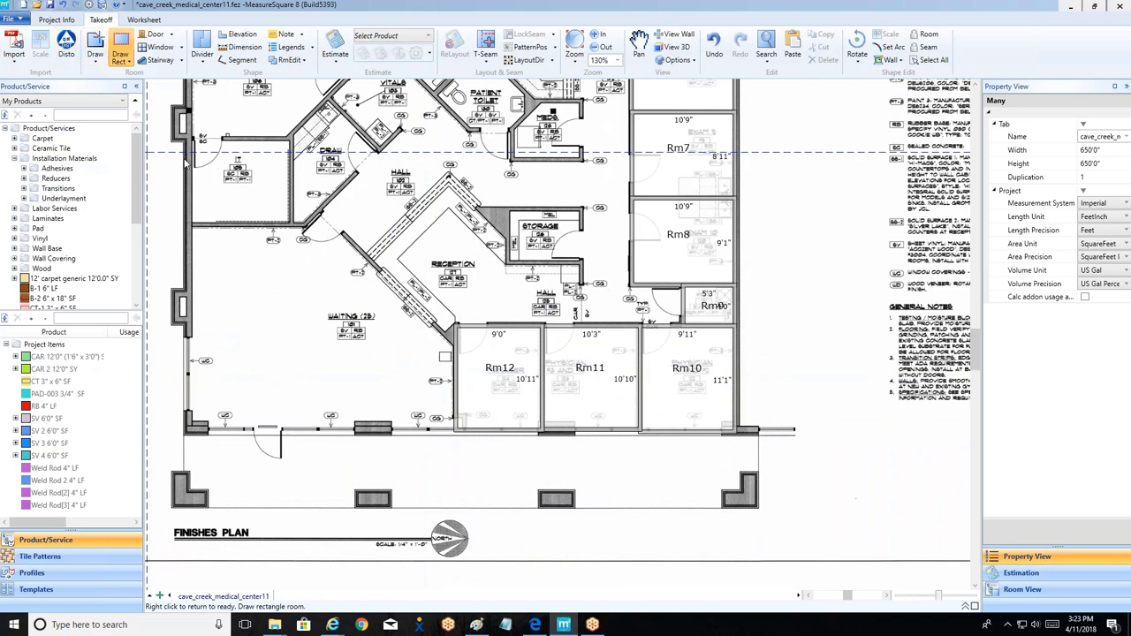
click(579, 212)
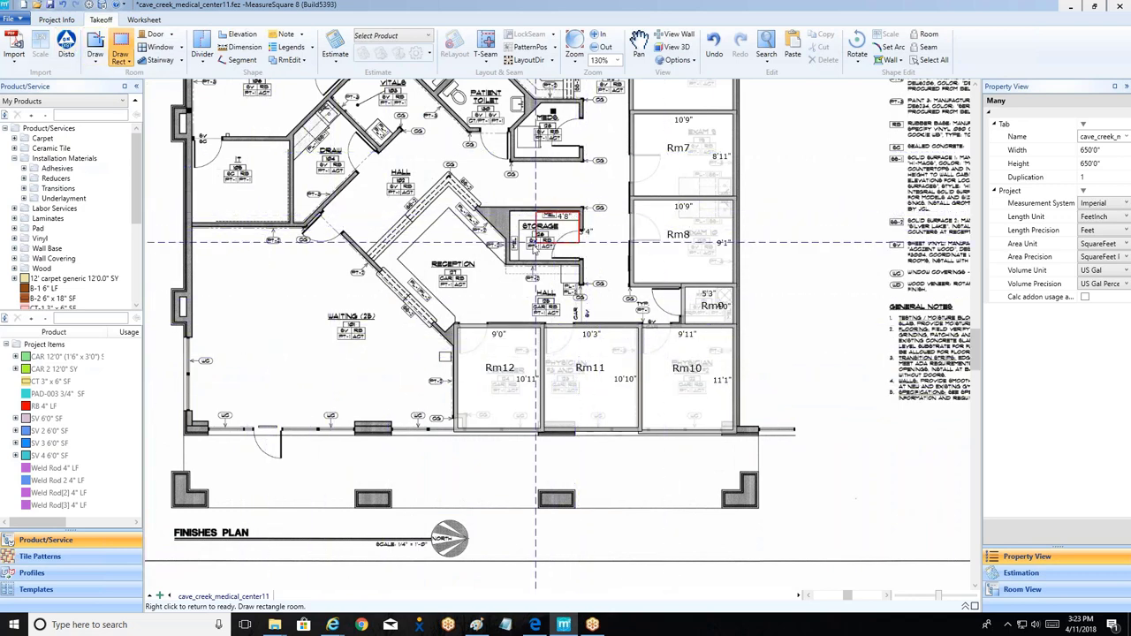
click(509, 262)
scroll(410, 199, up, 1)
scroll(410, 199, left, 3)
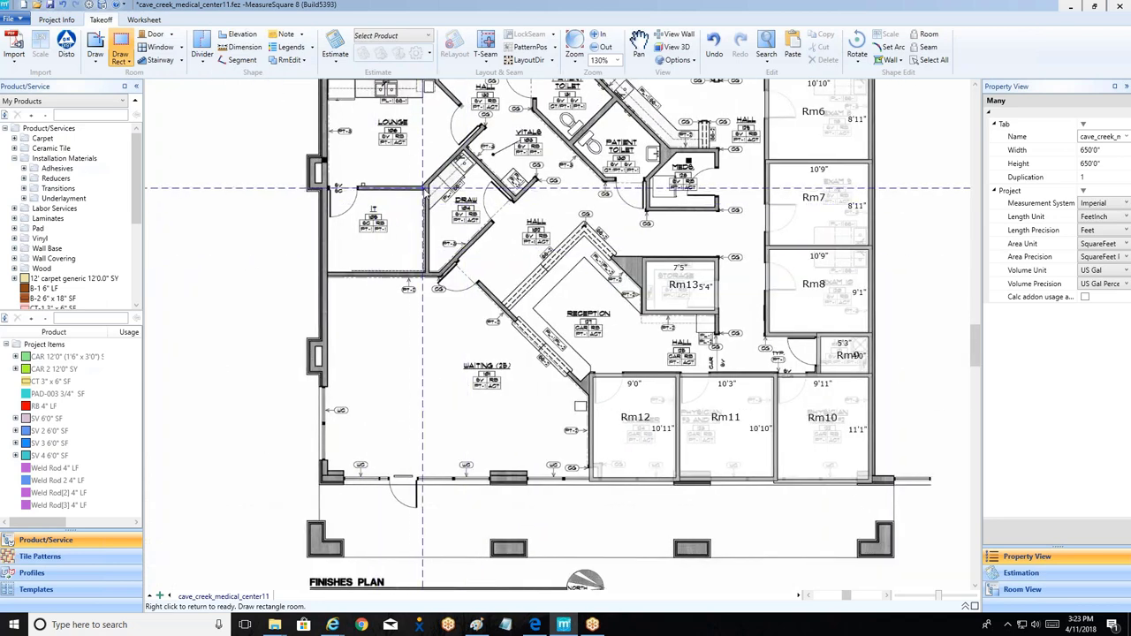
click(425, 190)
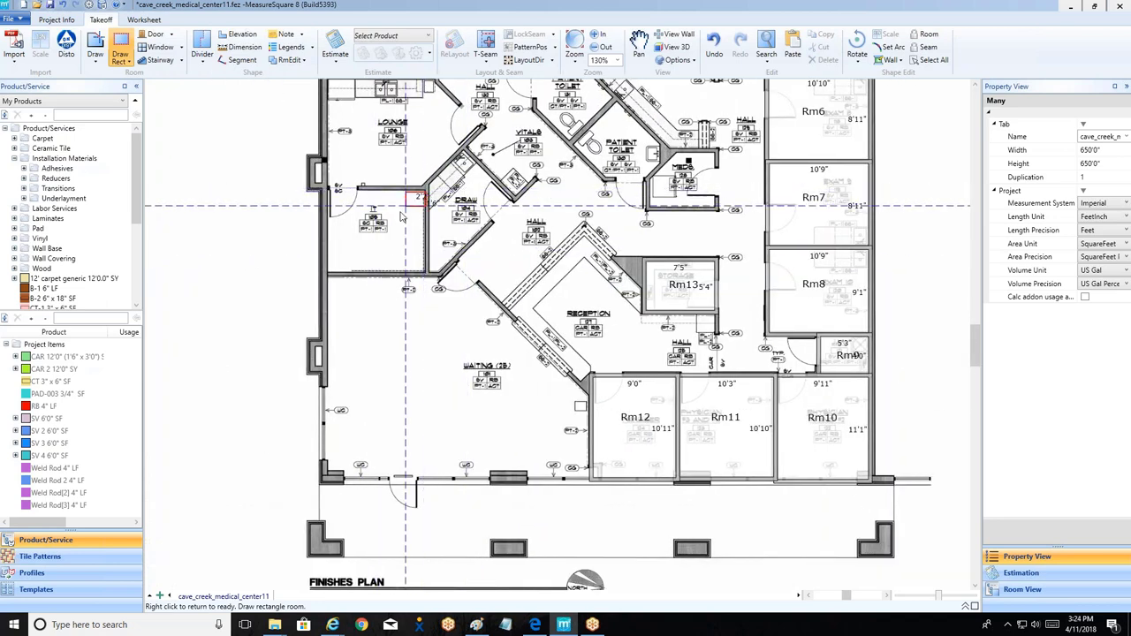
click(329, 275)
Step: Draw rectangular rooms over Exam 1, about 11'8" by 8'11", and the Staff Toilet, about 7'9" by 6'6"
scroll(328, 275, up, 3)
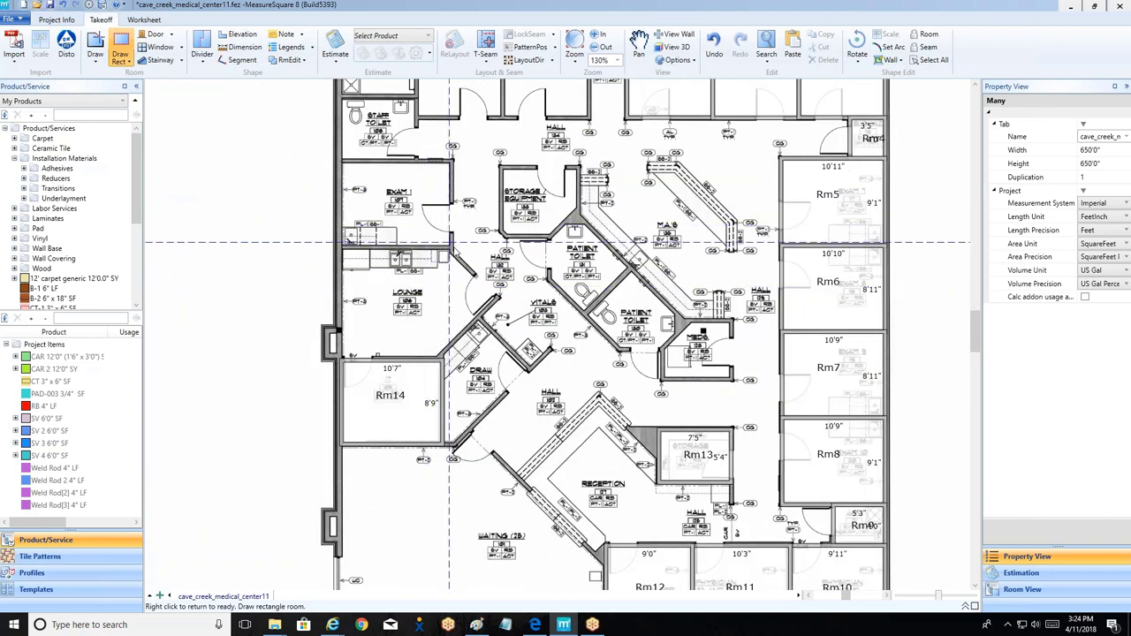
click(451, 245)
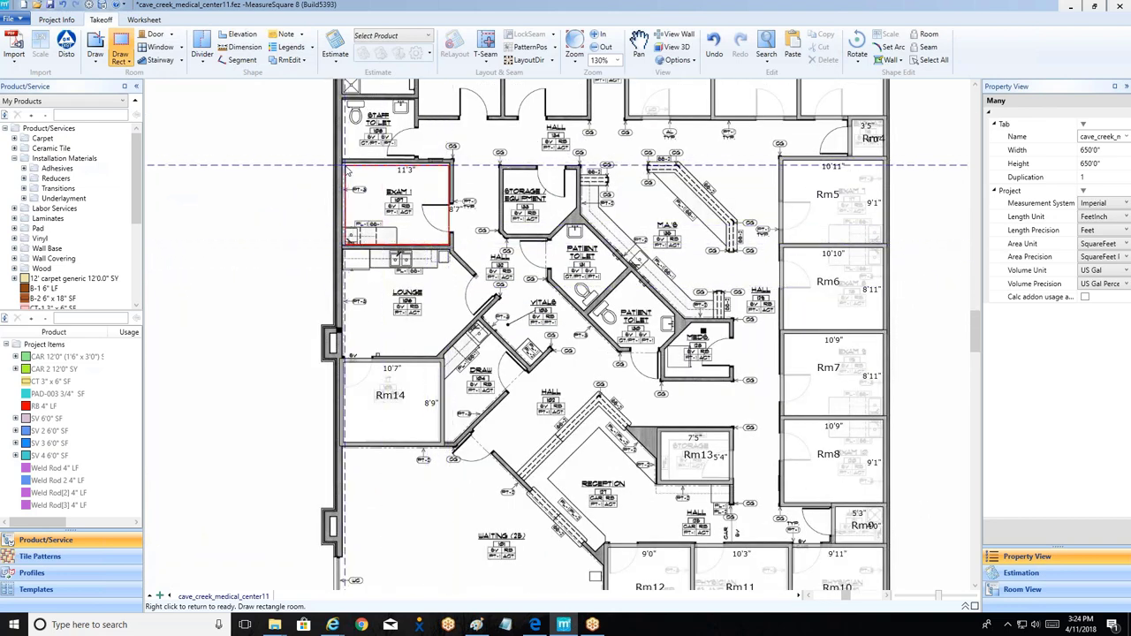
click(344, 160)
scroll(433, 115, up, 2)
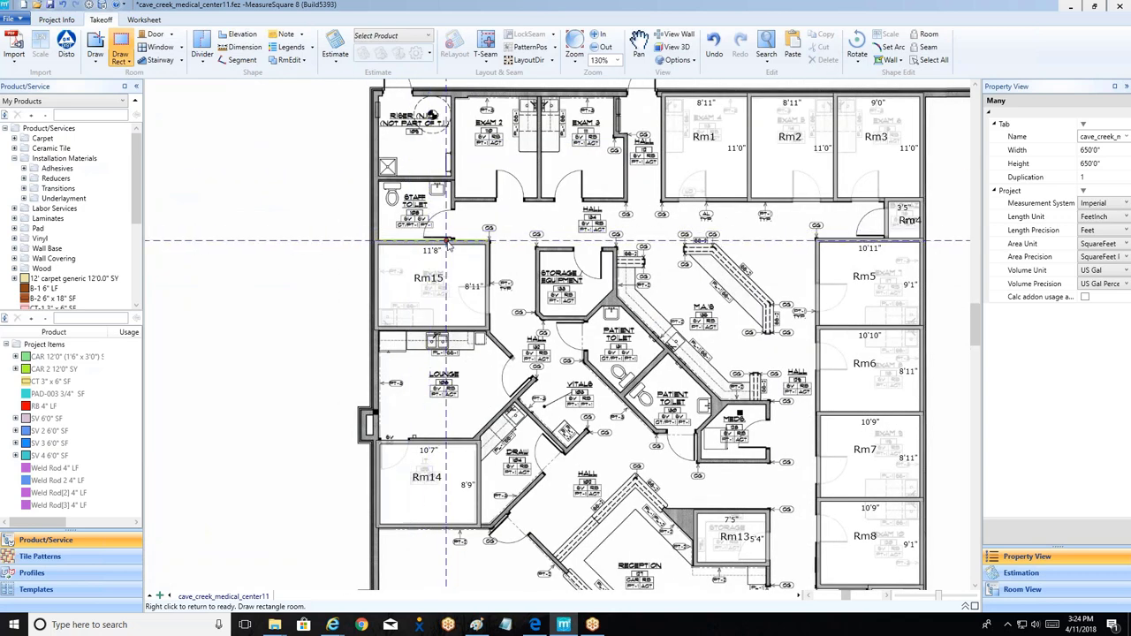
click(452, 239)
click(379, 181)
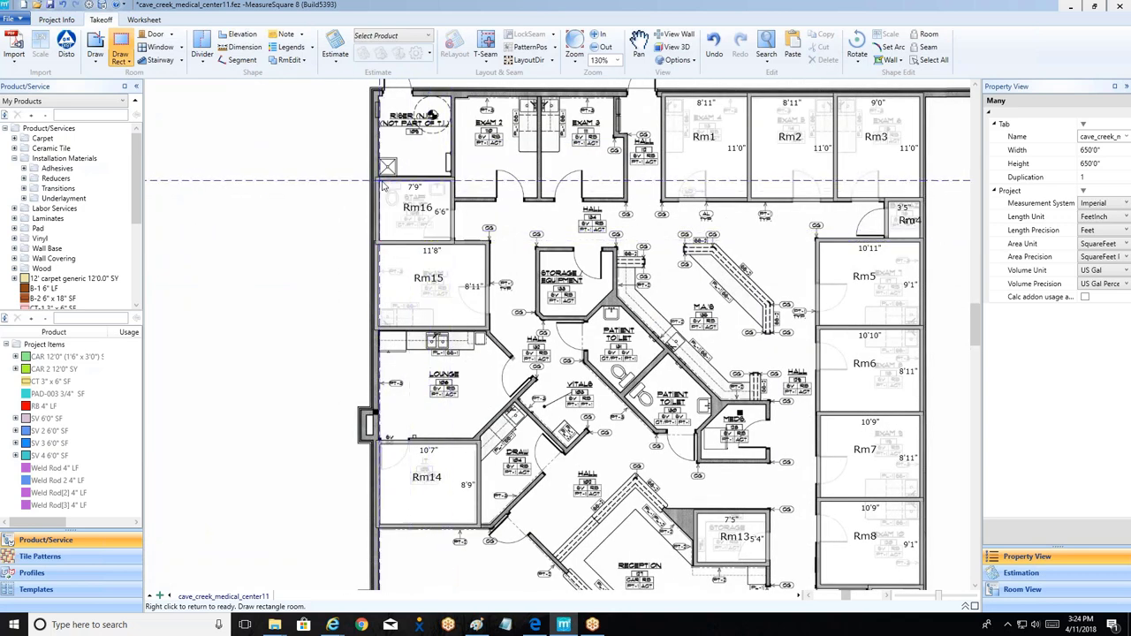
Step: Draw a rectangular room over Exam 2, about 8'10" by 11'0"
click(455, 97)
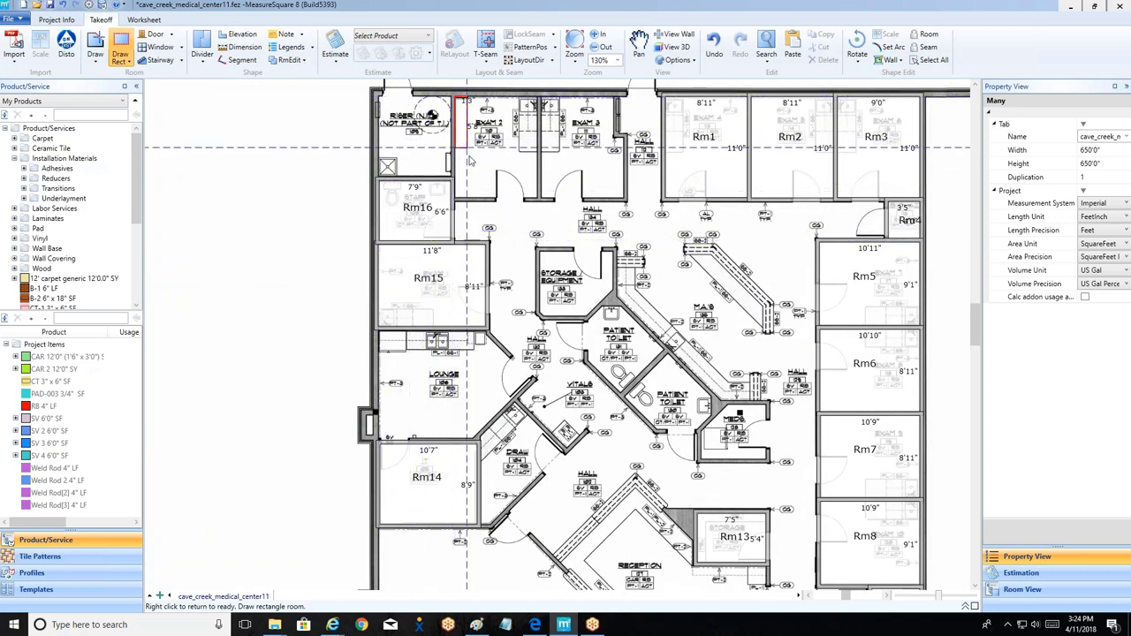
click(538, 199)
scroll(583, 194, down, 1)
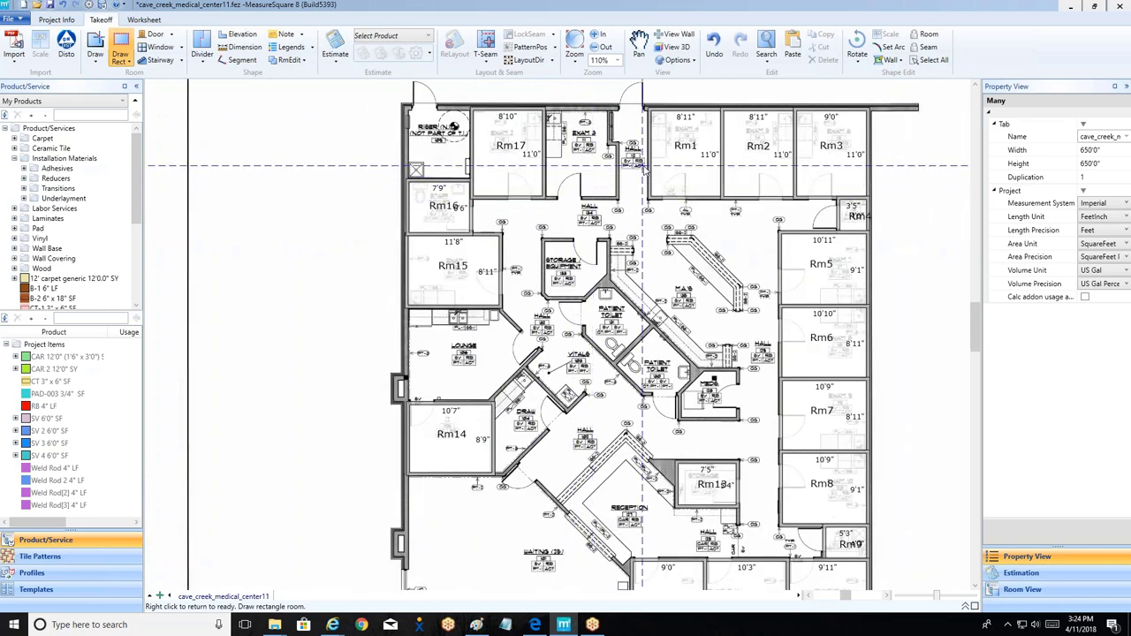
scroll(643, 173, up, 1)
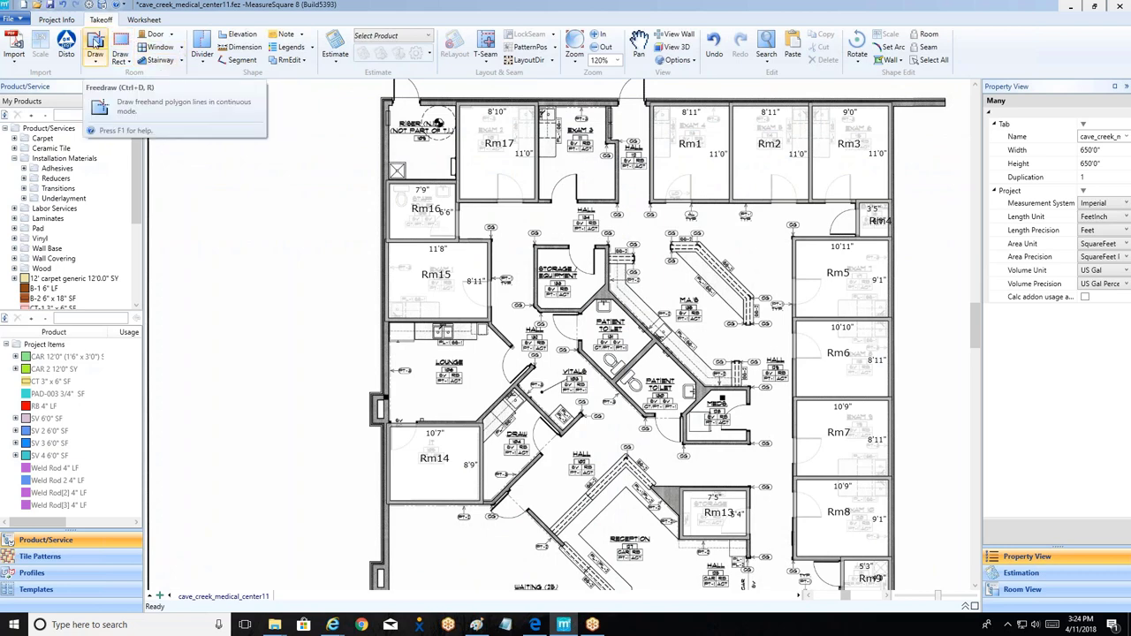
Step: Draw a freehand polygon room over Exam 3, about 9'1" by 11'1", following the wall jog of about 1'2" by 4'6" beside the hall
click(95, 44)
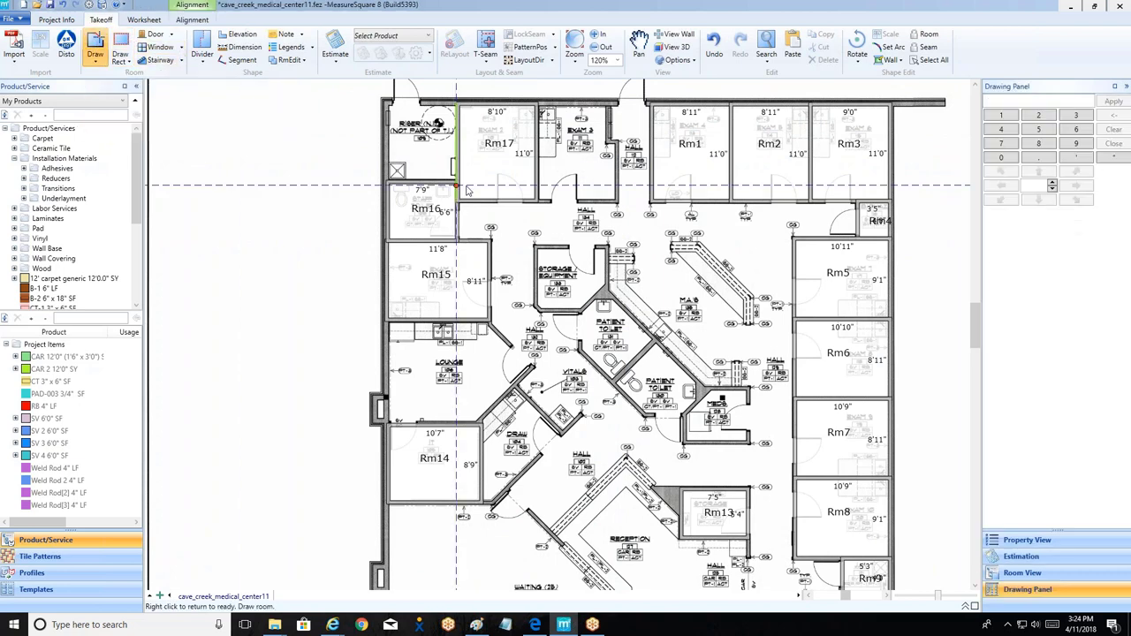
scroll(383, 199, up, 2)
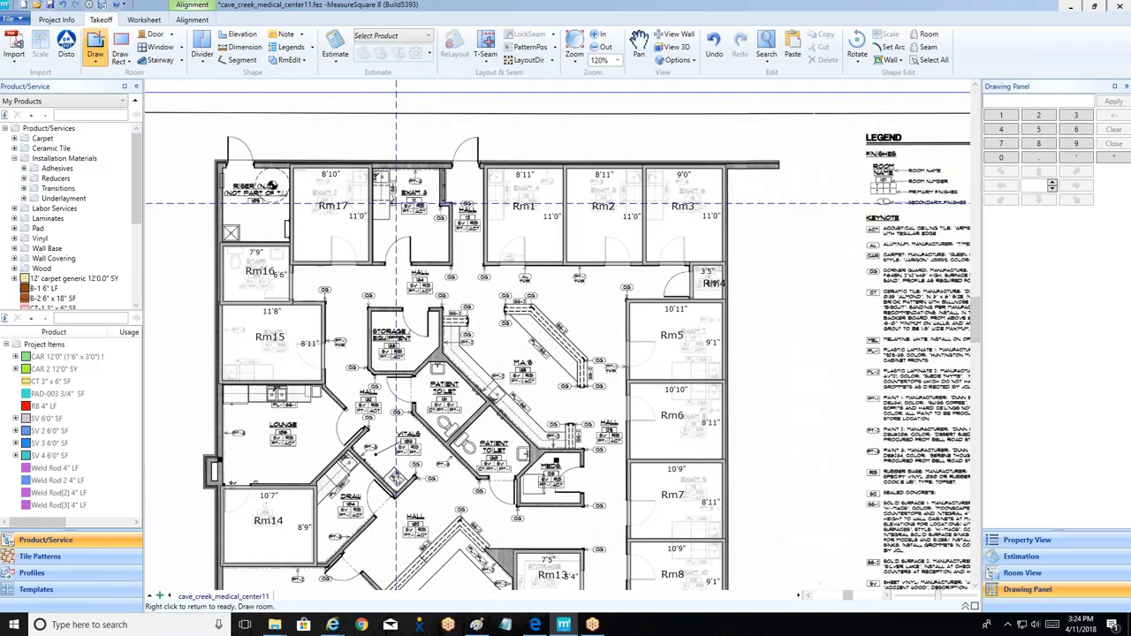
scroll(383, 200, up, 2)
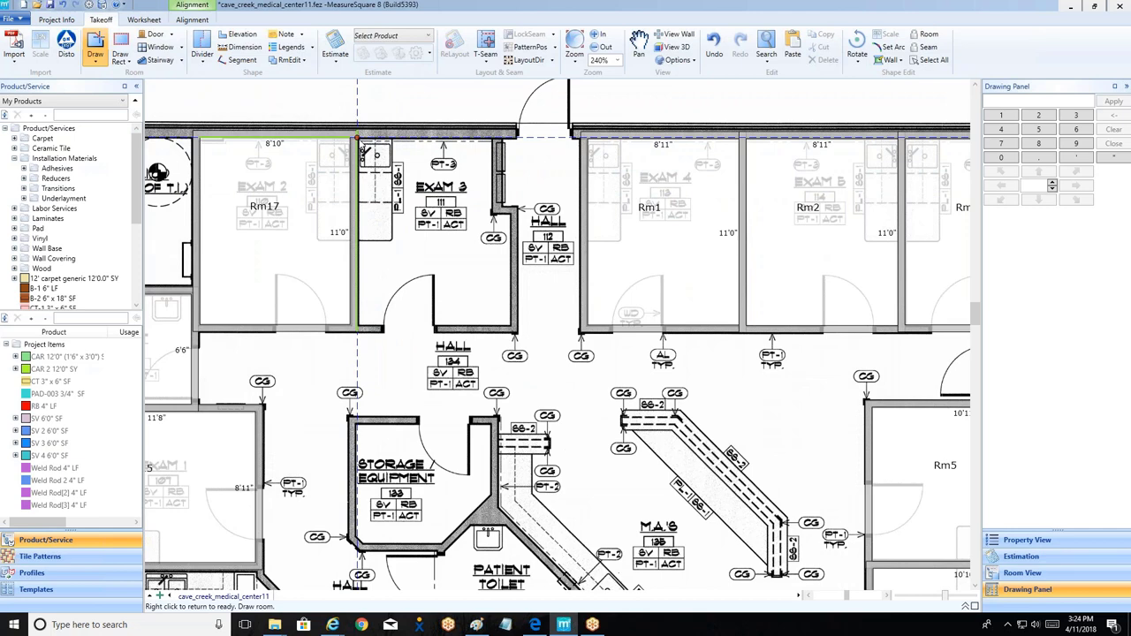
click(358, 137)
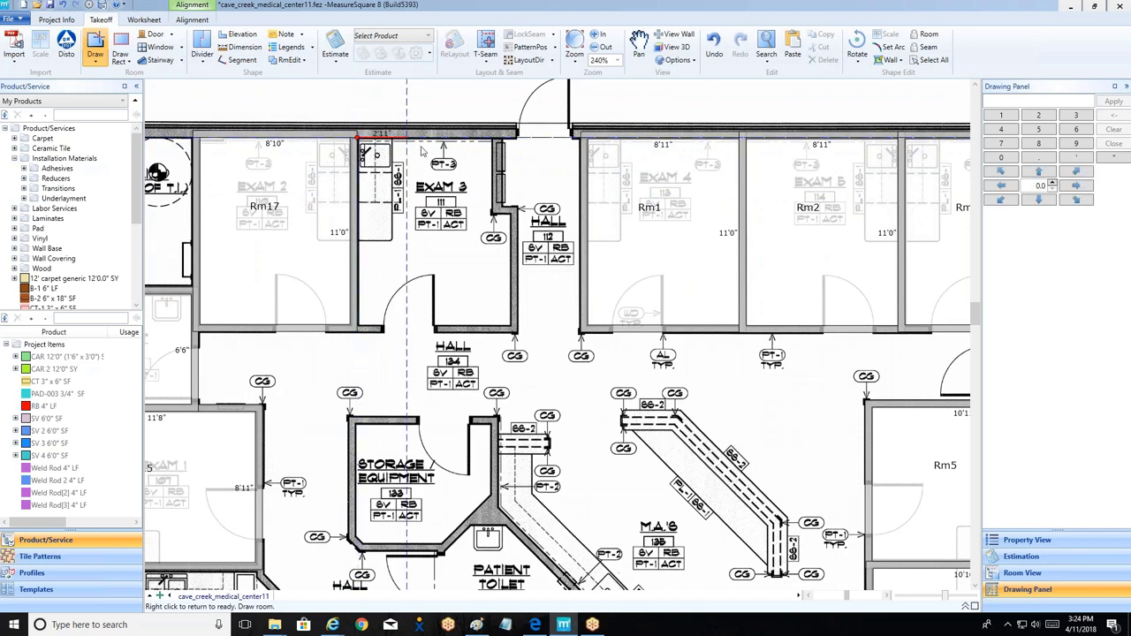
click(492, 138)
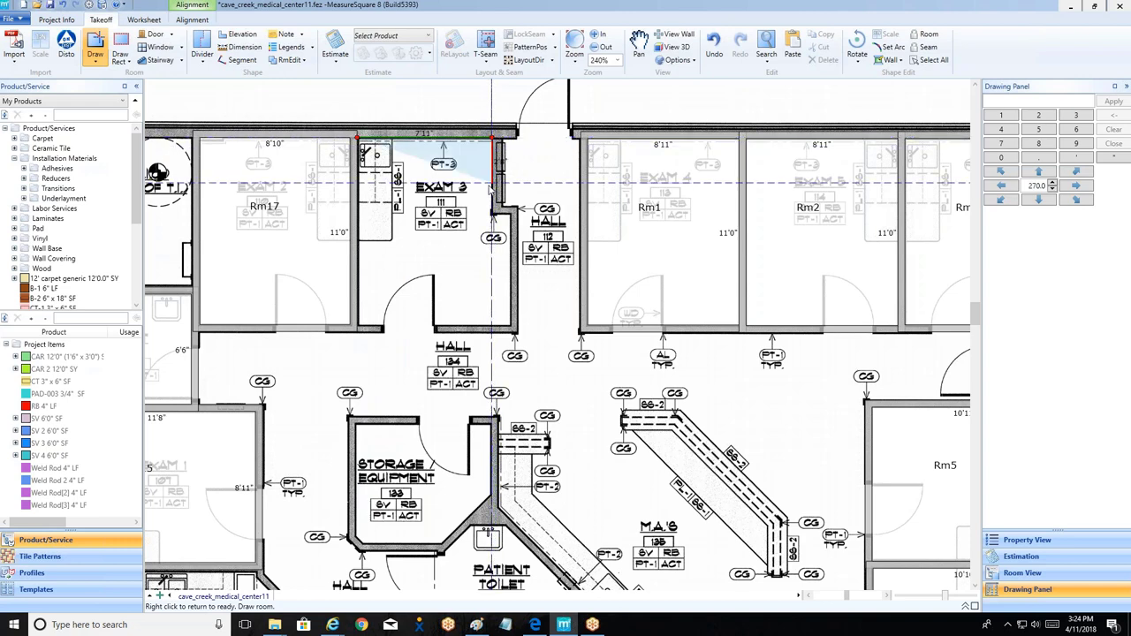
click(492, 213)
click(511, 213)
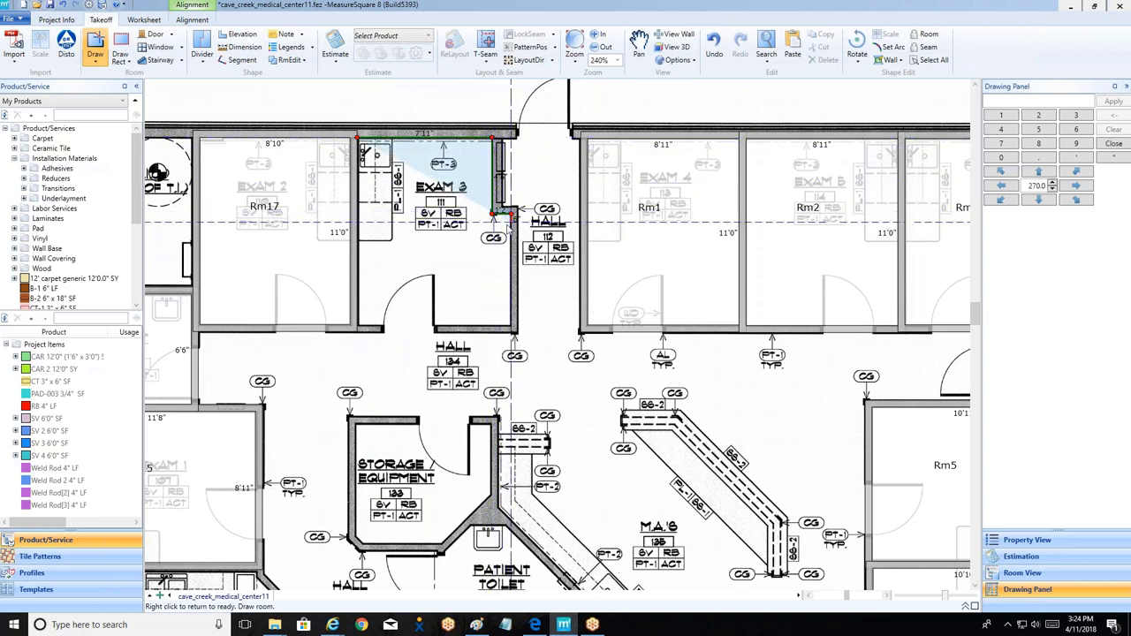
click(511, 328)
click(357, 327)
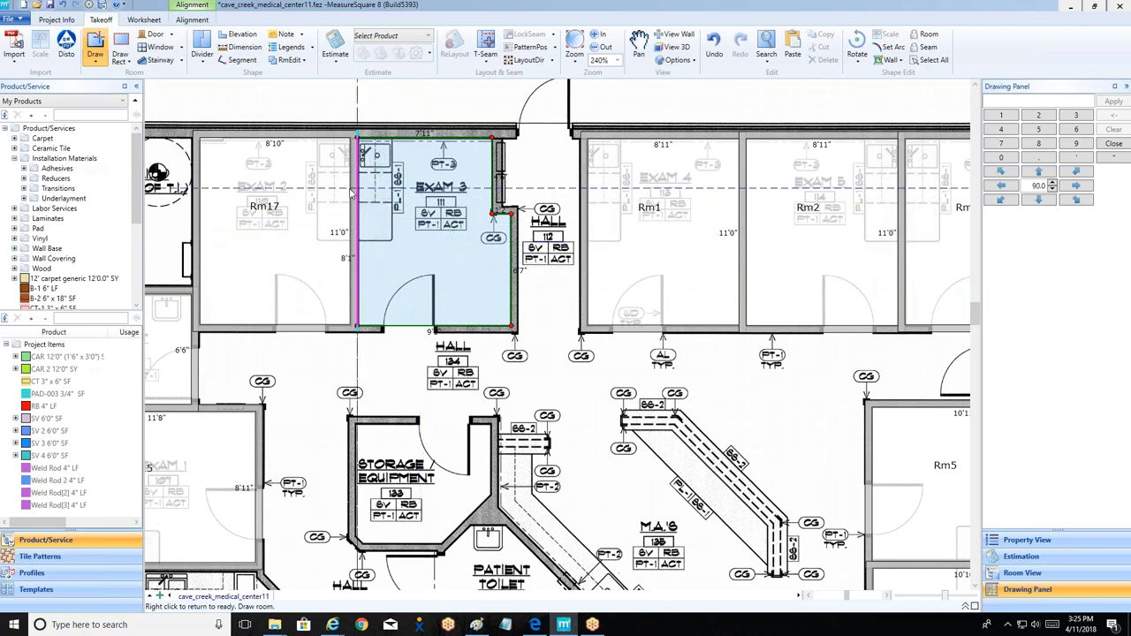
right_click(409, 236)
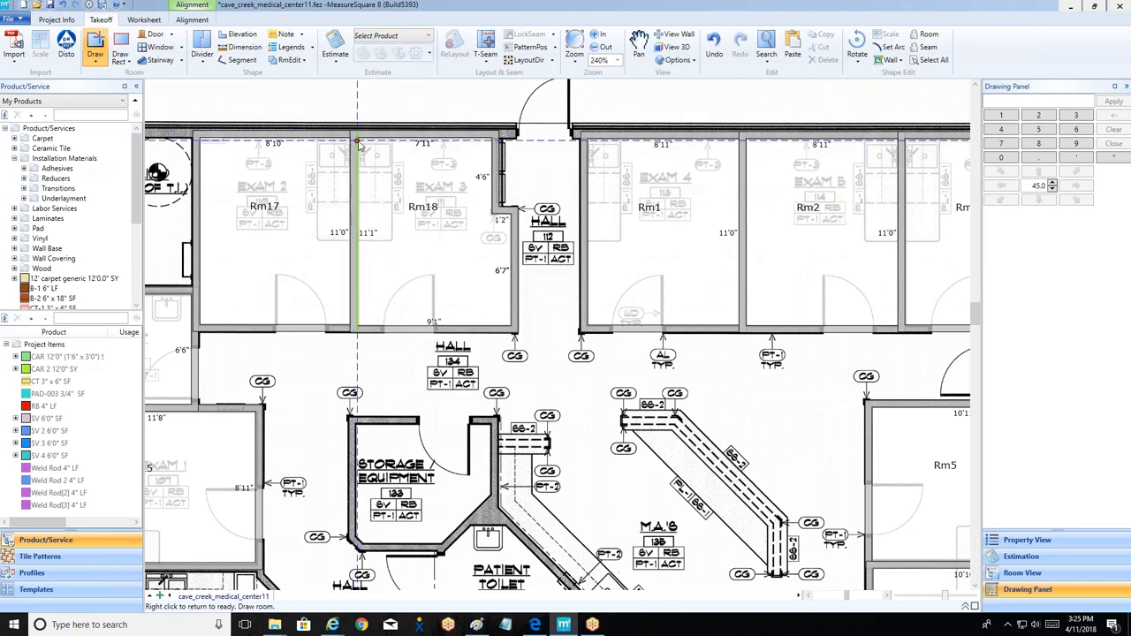
Step: Draw a polygon room over the Lounge, about 12'0" deep and 11'7" along Exam 1, following its angled walls and closing across the door opening
scroll(374, 157, down, 1)
scroll(490, 213, down, 5)
scroll(490, 213, up, 3)
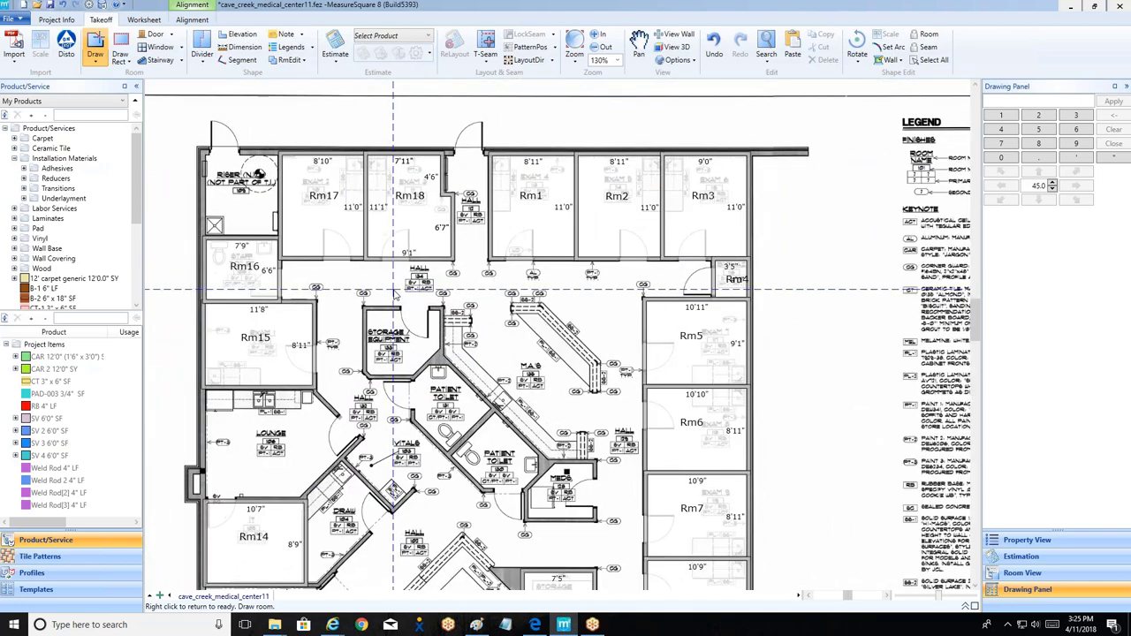
scroll(291, 415, up, 2)
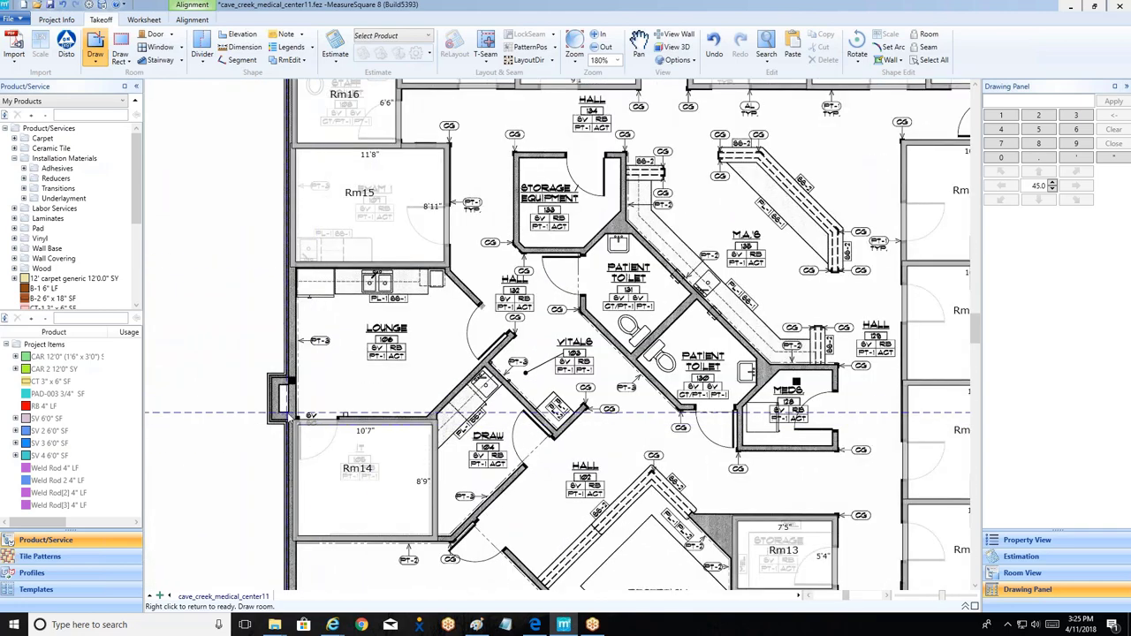
click(297, 417)
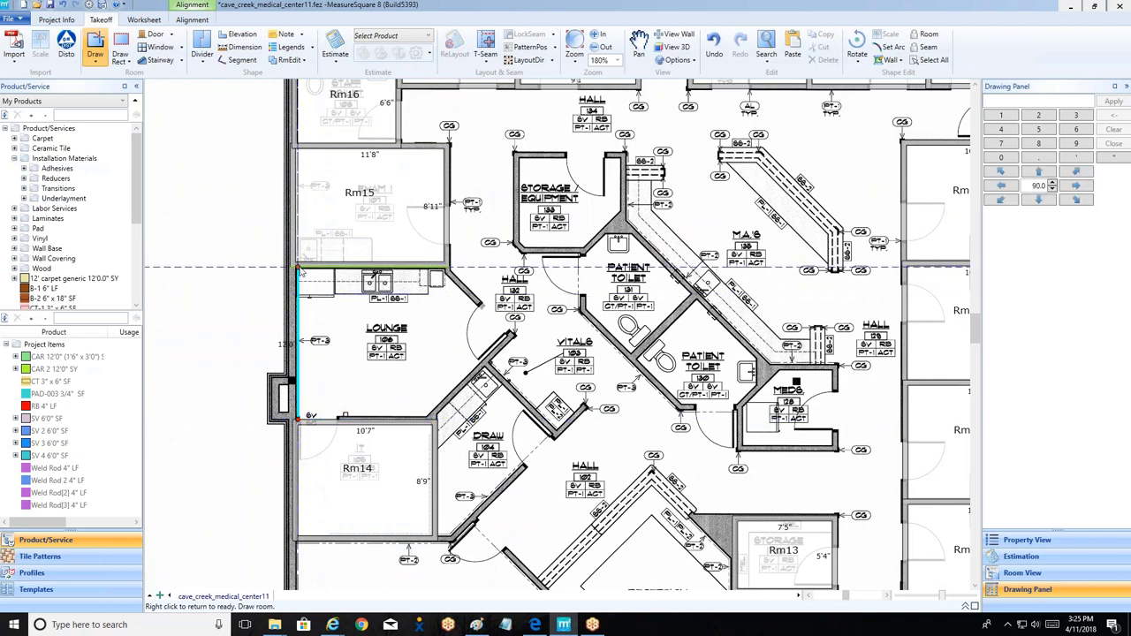
click(297, 267)
click(445, 268)
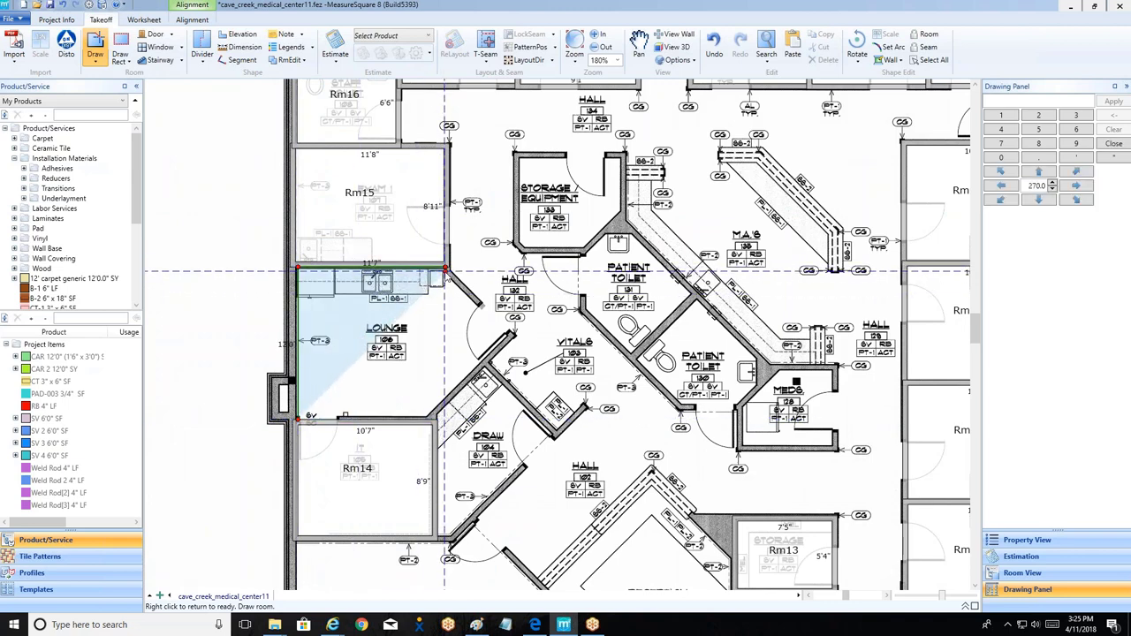
click(511, 336)
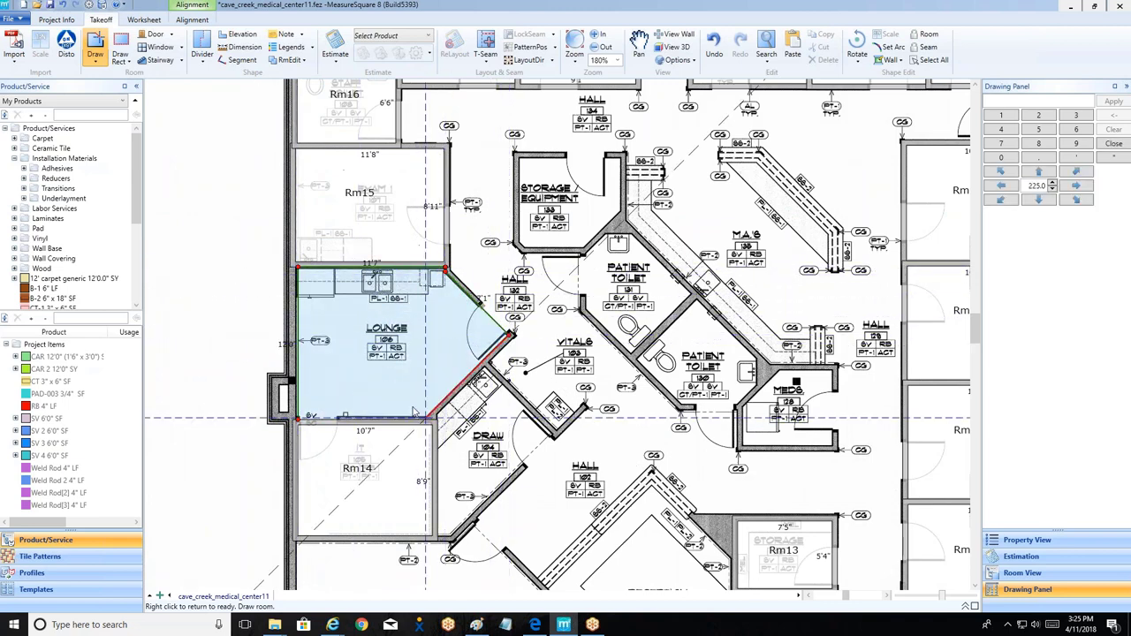
click(429, 420)
right_click(366, 372)
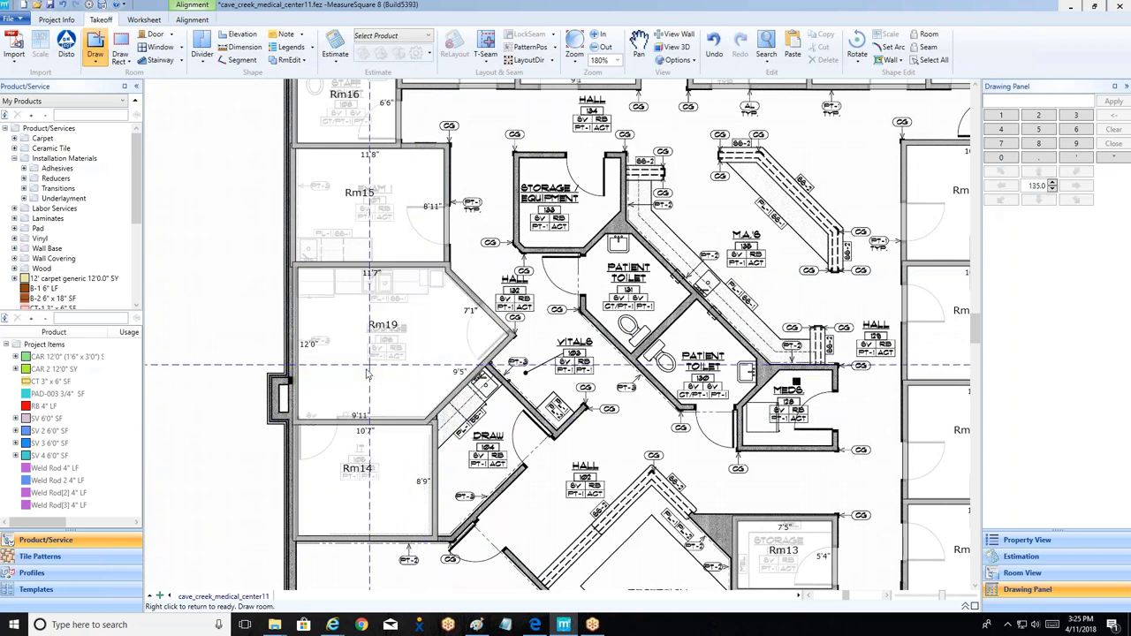
Step: Draw a polygon room over the Draw room, with angled sides of about 7'6" and 11'5", closing it along the Lounge and IT walls
click(484, 367)
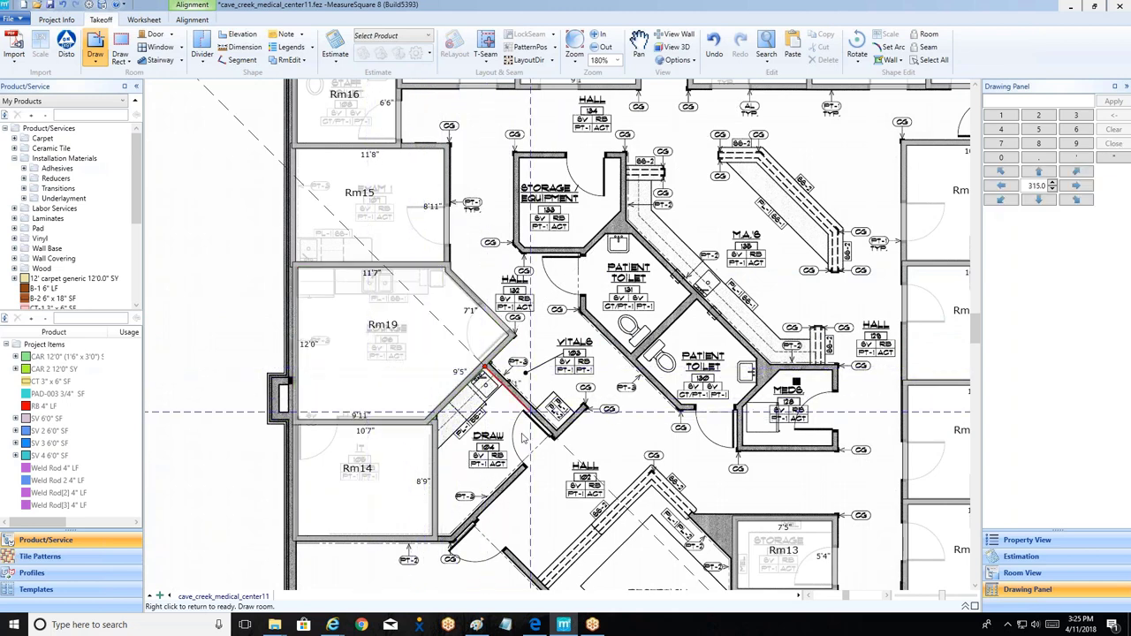
click(537, 455)
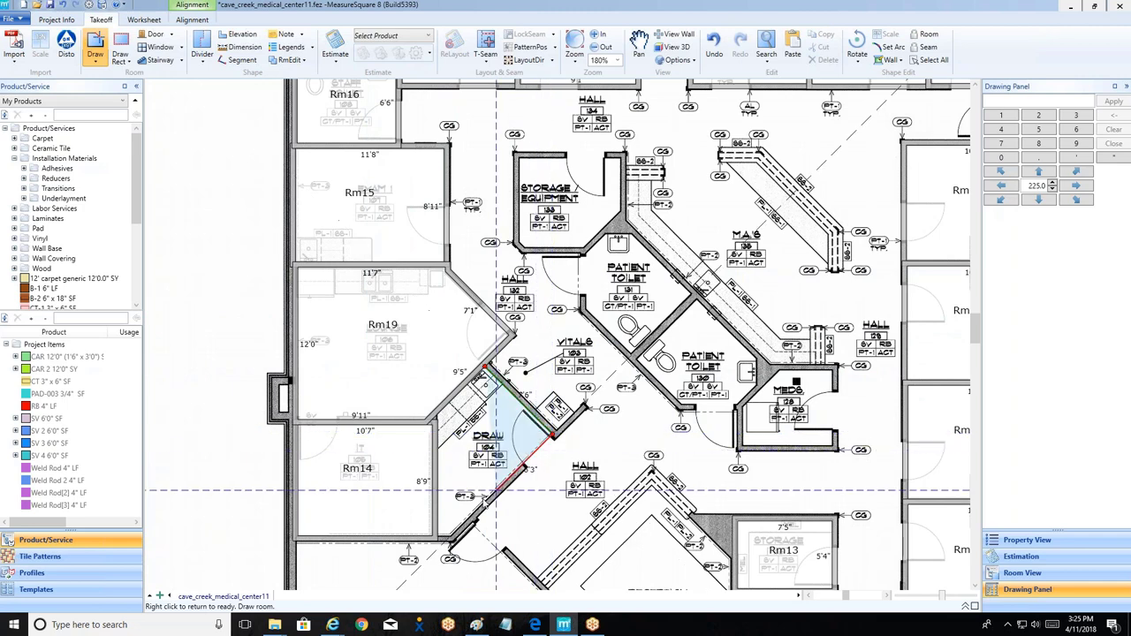
click(451, 537)
click(437, 537)
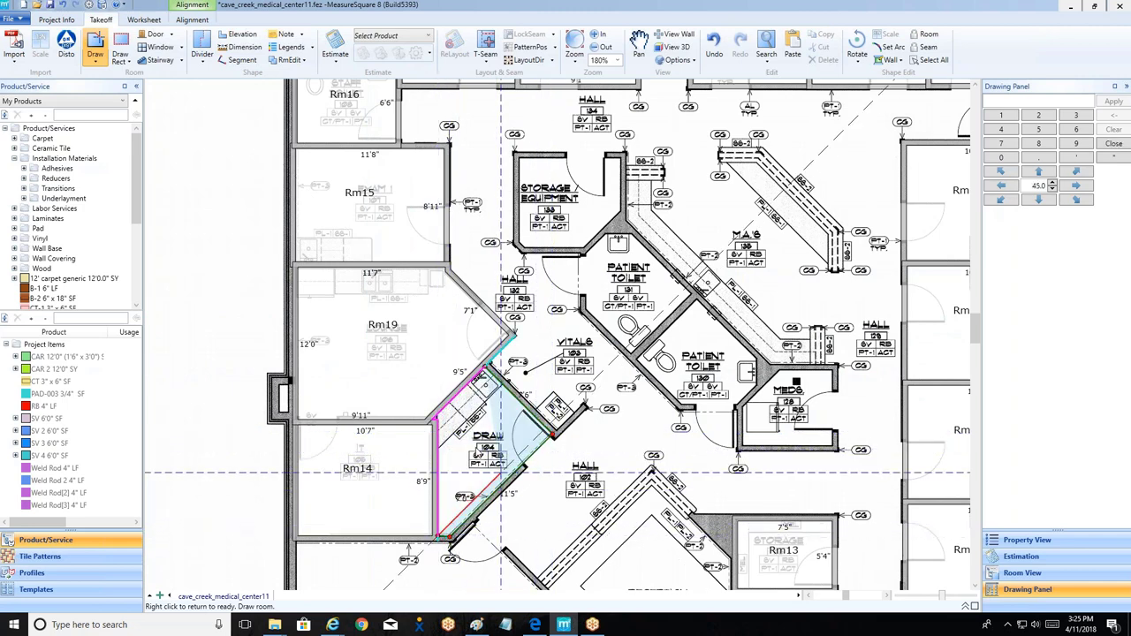
right_click(506, 481)
Step: Draw a polygon room over Waiting, about 28'7" by 21'11", following the jog of about 2'4" by Draw and the angled reception wall of about 20'9"
scroll(530, 477, down, 4)
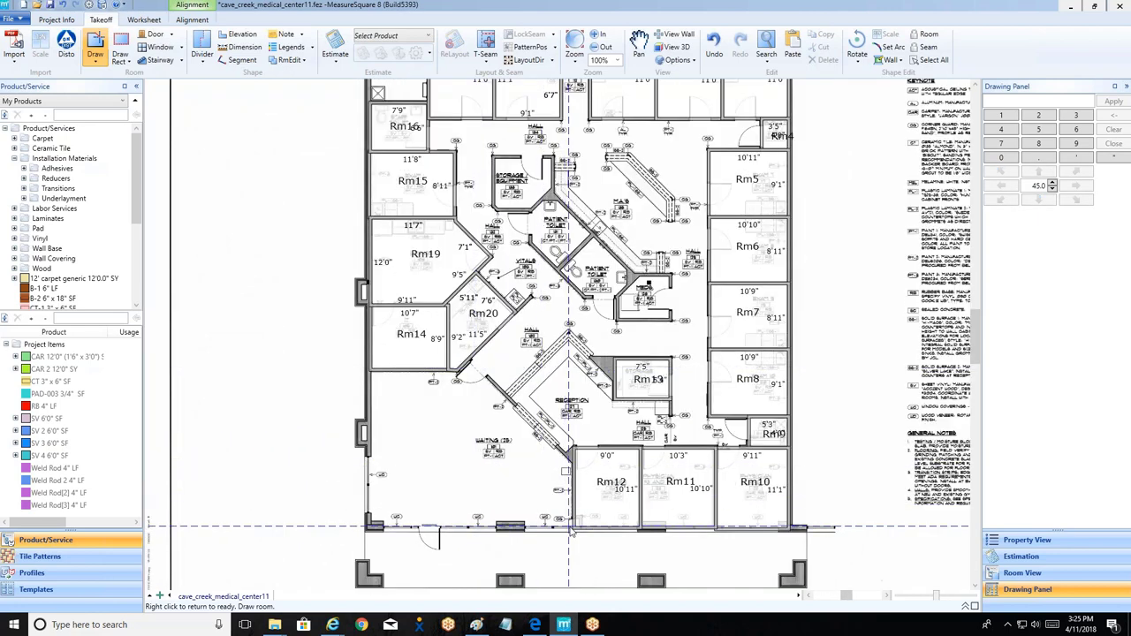
click(572, 527)
click(369, 526)
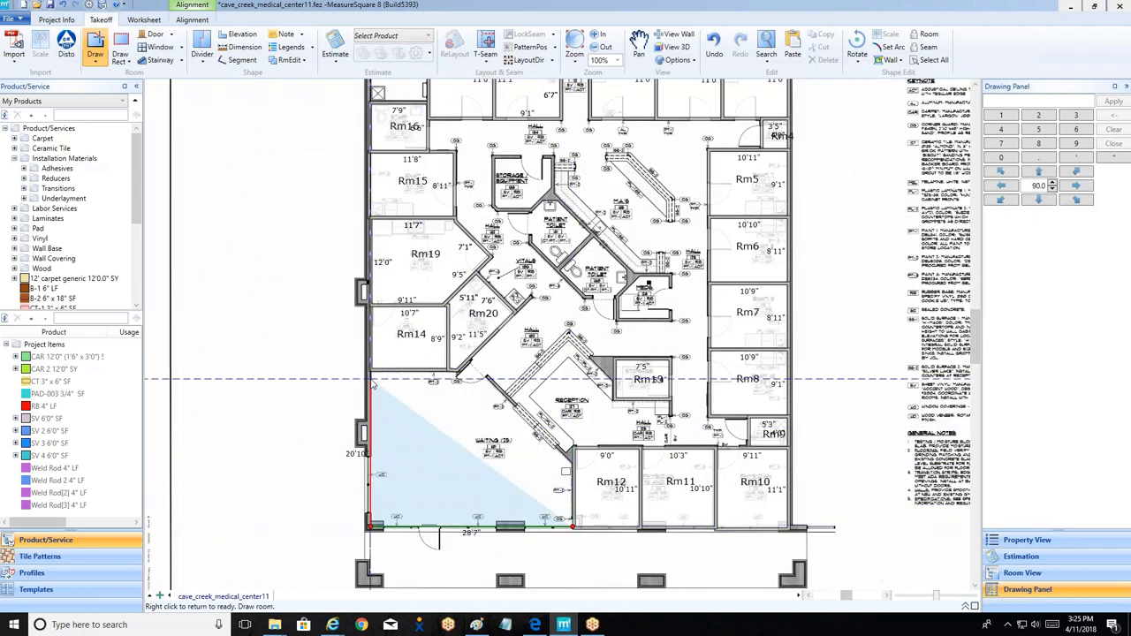
click(369, 371)
click(456, 371)
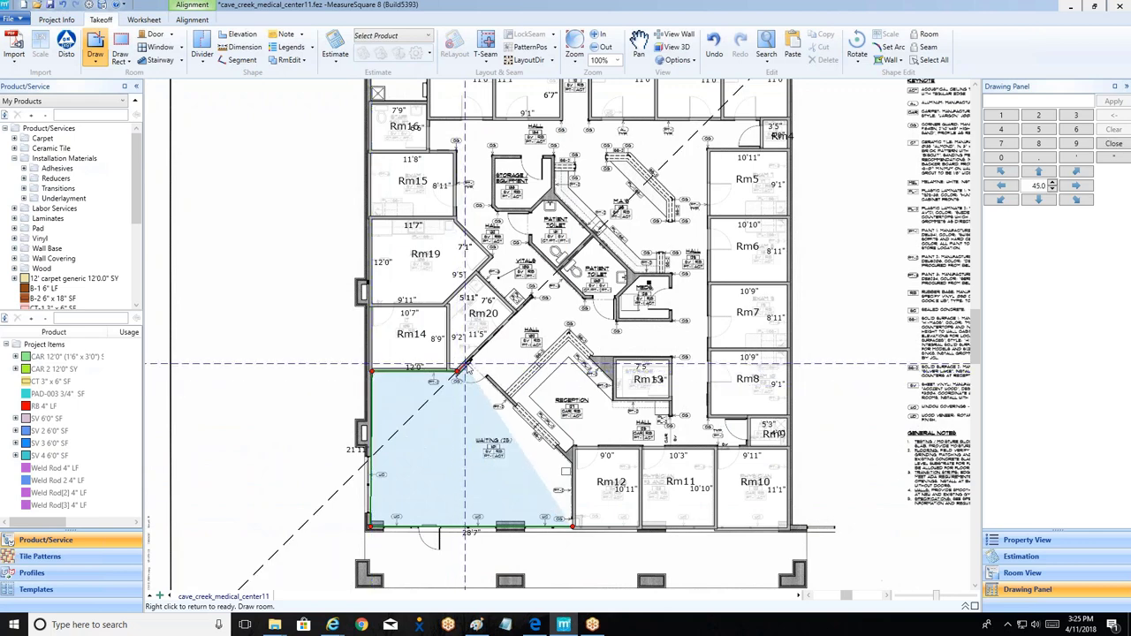
click(572, 461)
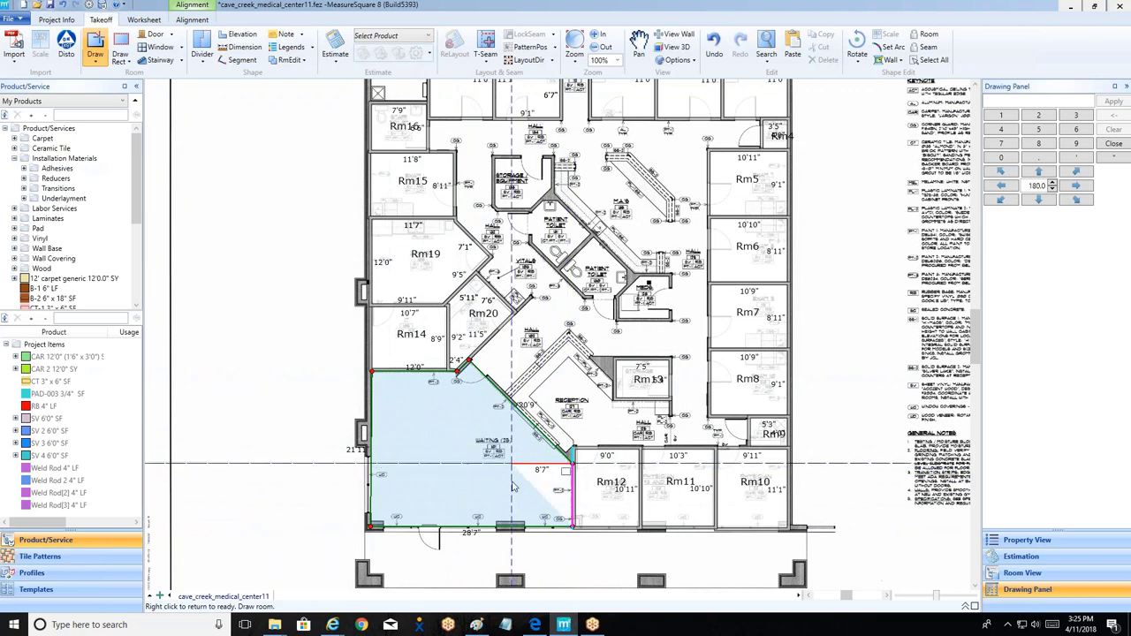
double_click(572, 527)
Step: Draw a polygon room over Reception and its carpeted hall, with angled sides of about 11'11" and 8'10", stepping around Storage and closing along the Manager and Waiting walls
scroll(513, 398, up, 2)
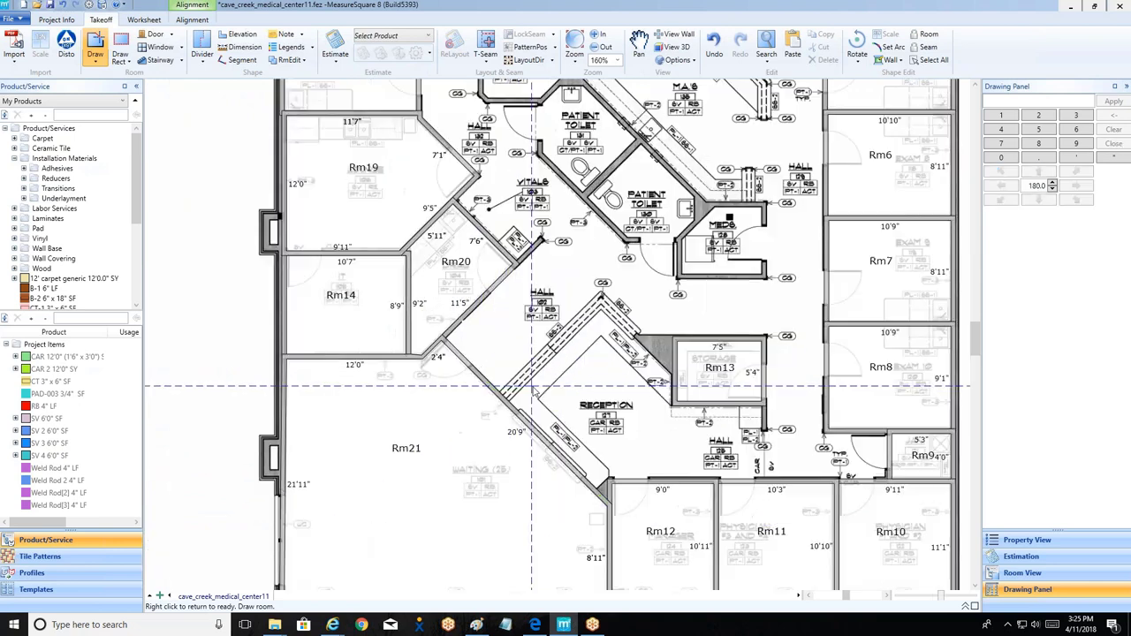
click(507, 400)
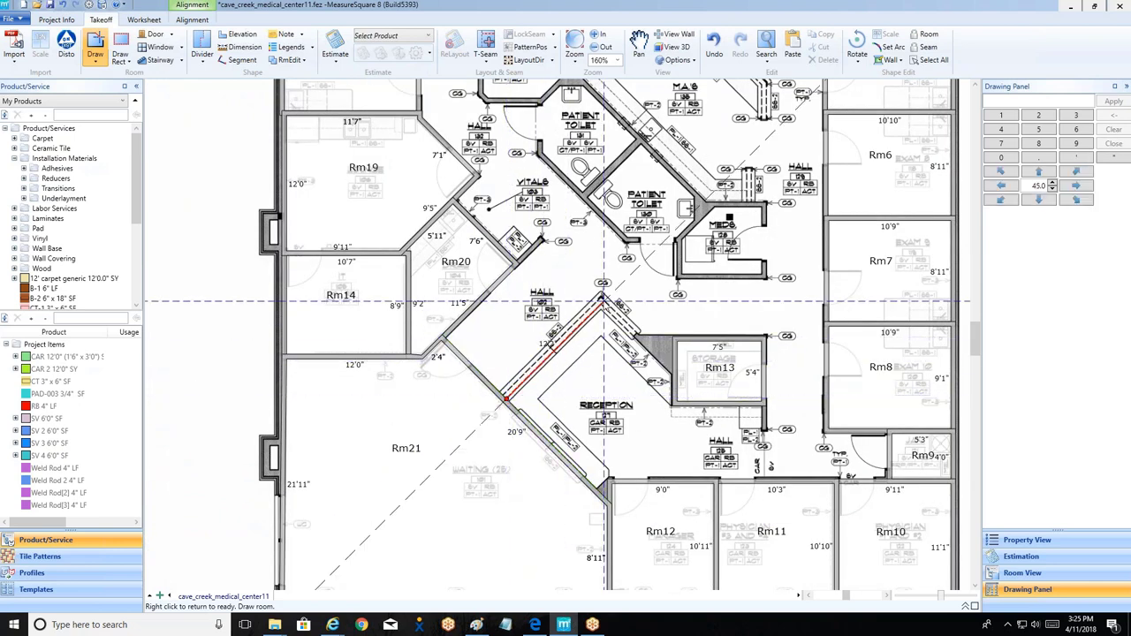
click(600, 303)
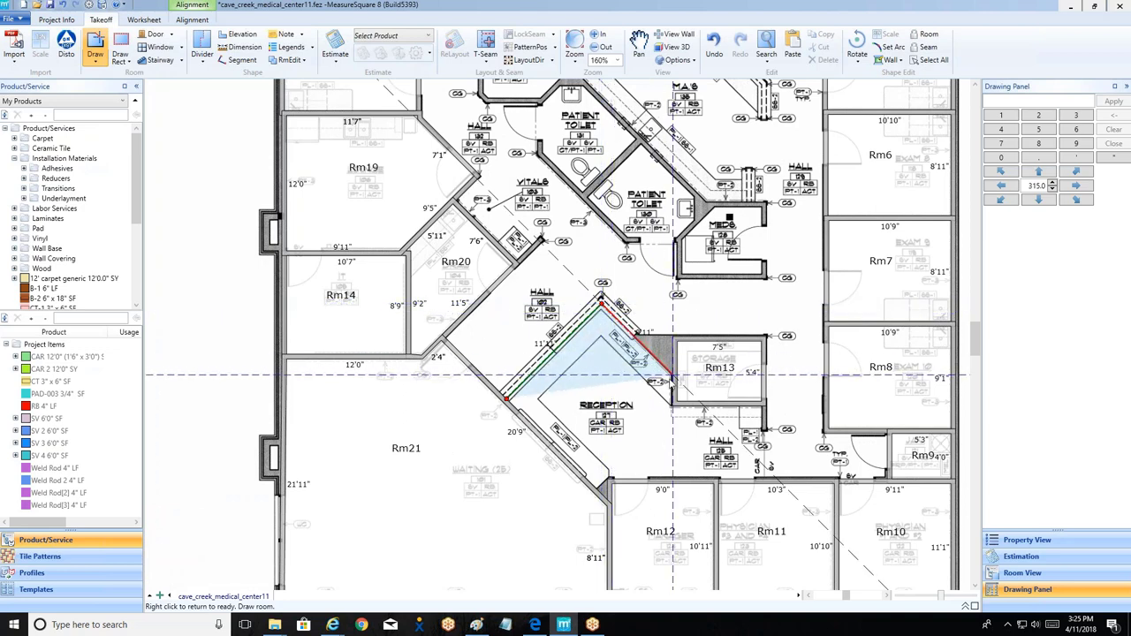
click(671, 374)
click(672, 406)
click(762, 407)
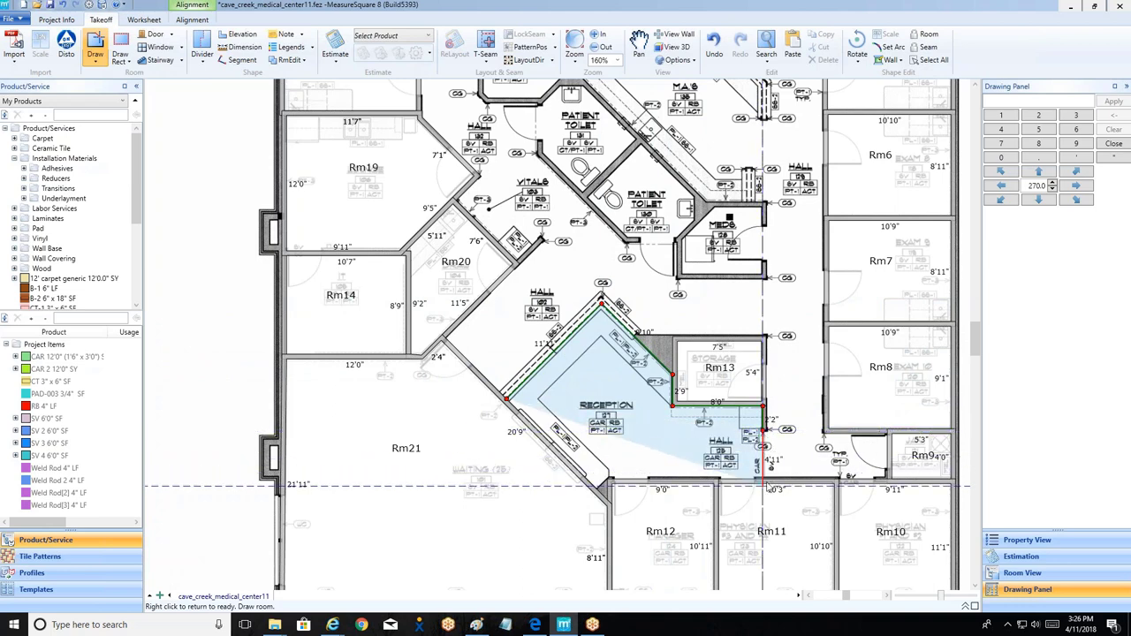
click(761, 478)
click(609, 481)
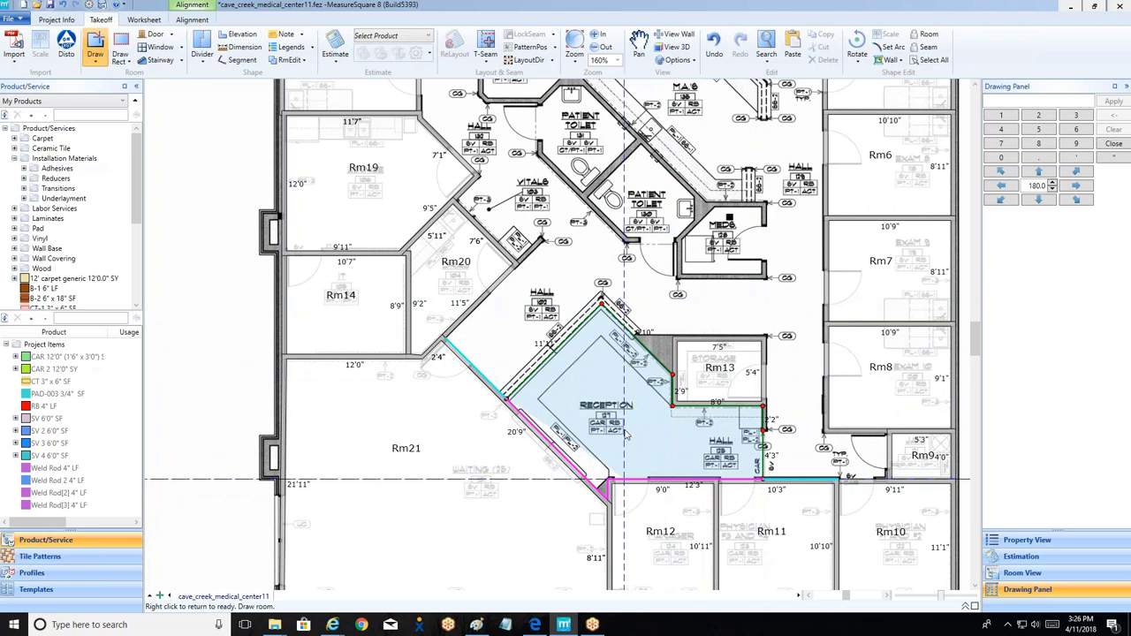
Step: Draw a polygon room over the central hall area from Hall 112's recessed 3'4" entrance, closing it along the surrounding rooms, and finish drawing
scroll(676, 433, down, 1)
scroll(676, 433, down, 1)
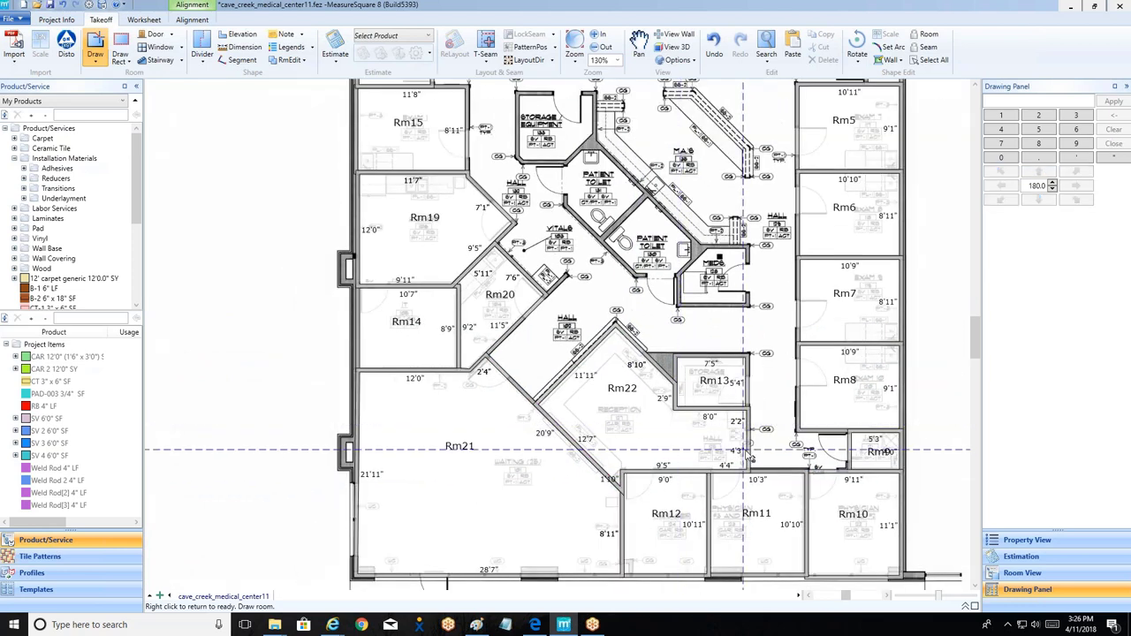
scroll(738, 455, up, 2)
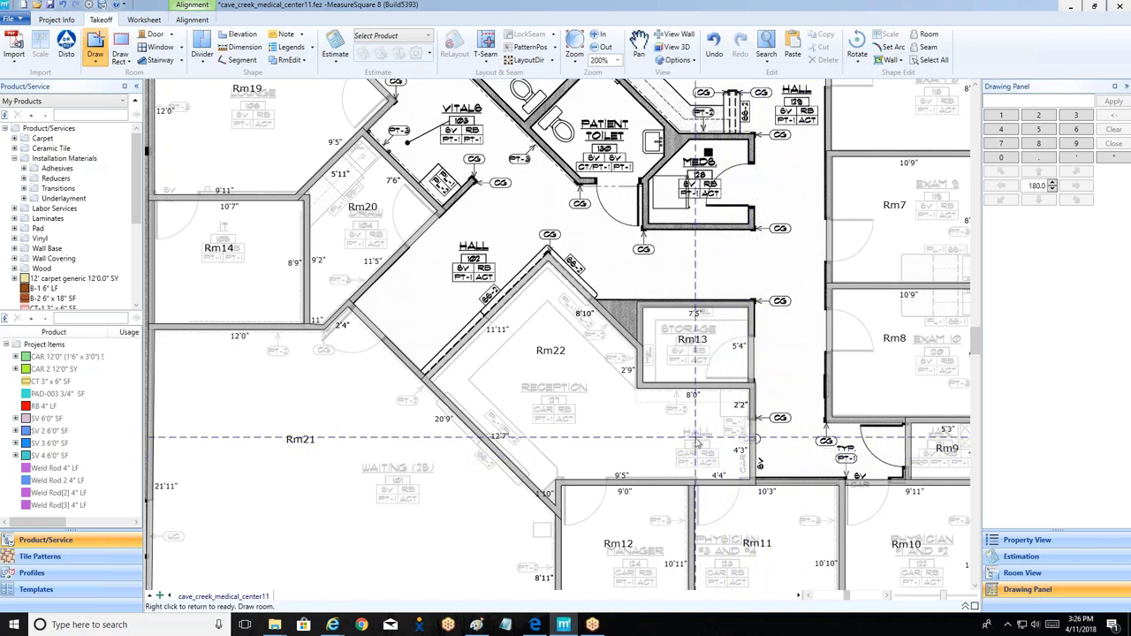
scroll(705, 442, down, 1)
scroll(677, 433, down, 1)
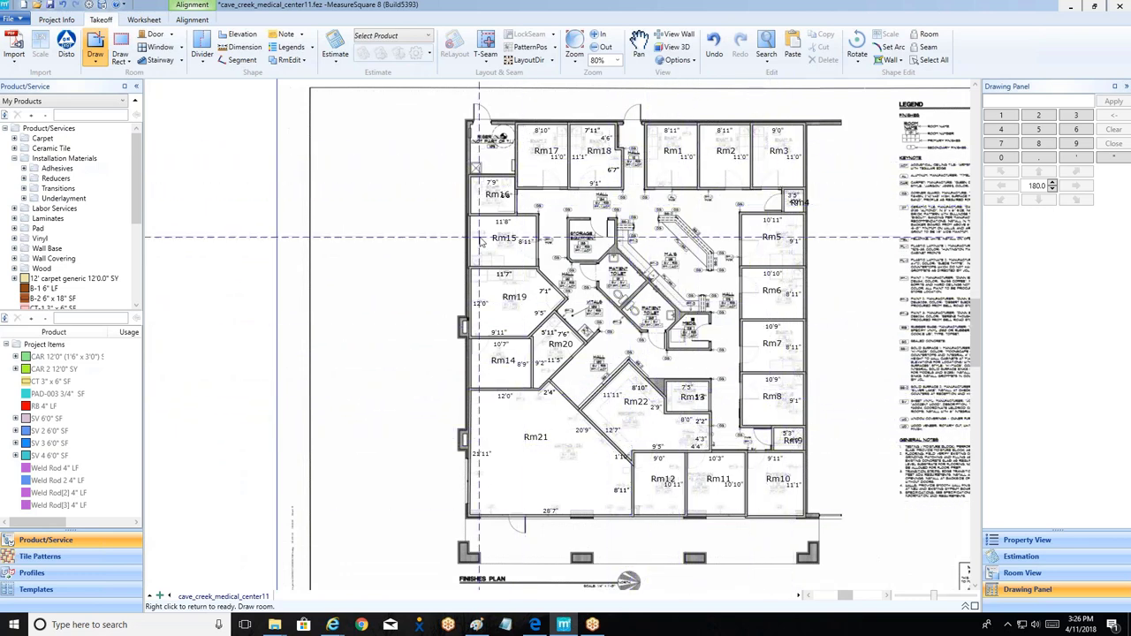
scroll(623, 125, up, 2)
scroll(611, 133, up, 2)
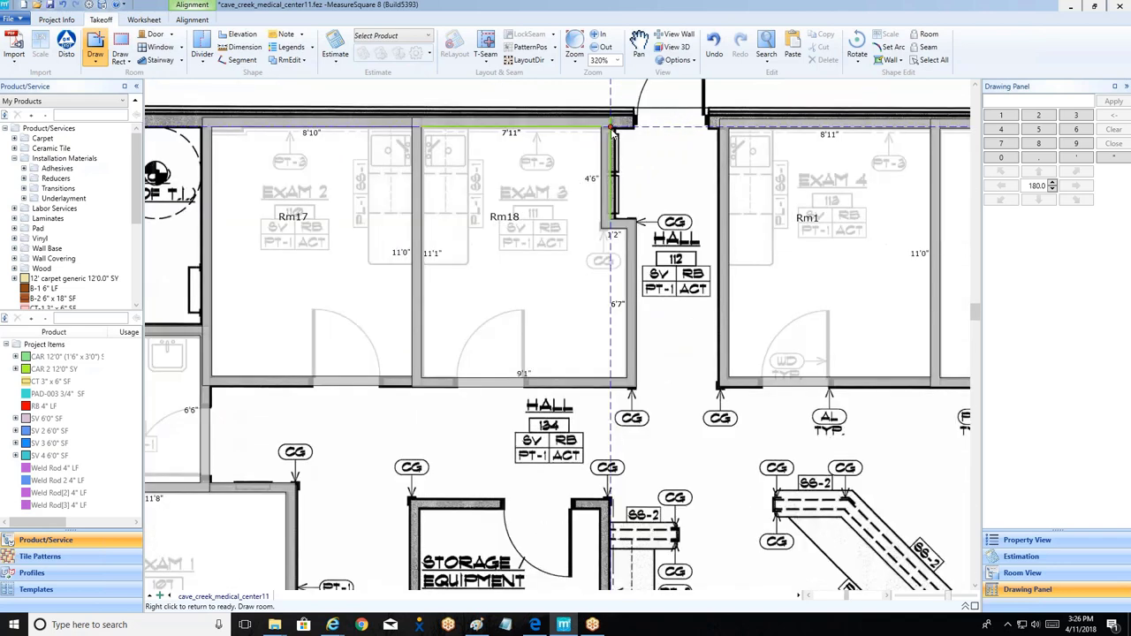
click(613, 131)
scroll(618, 132, up, 2)
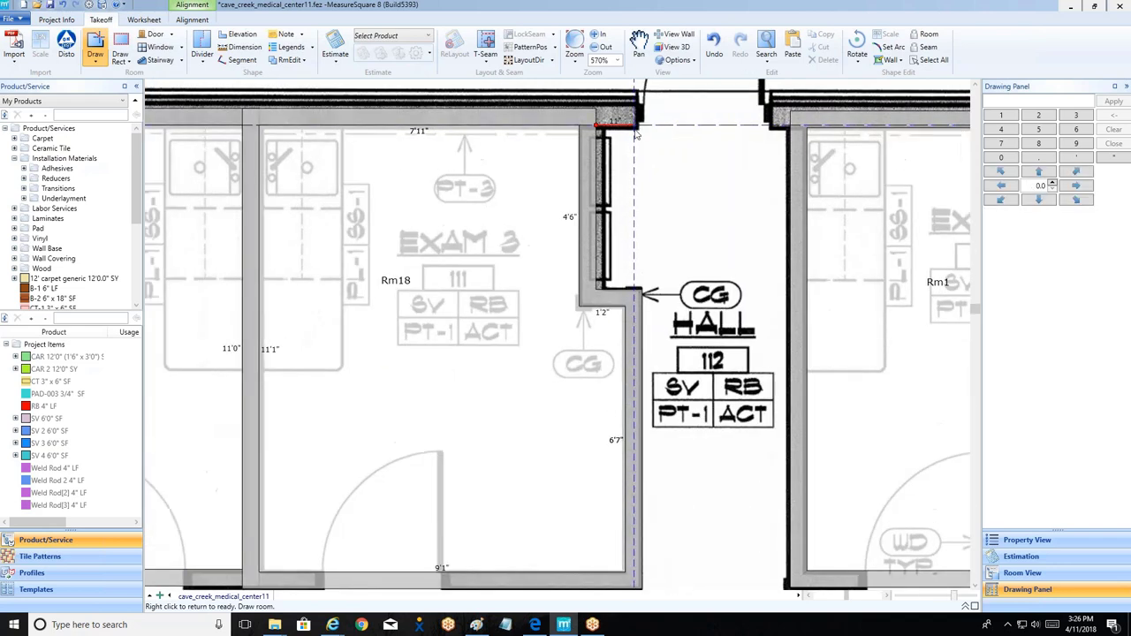
click(637, 130)
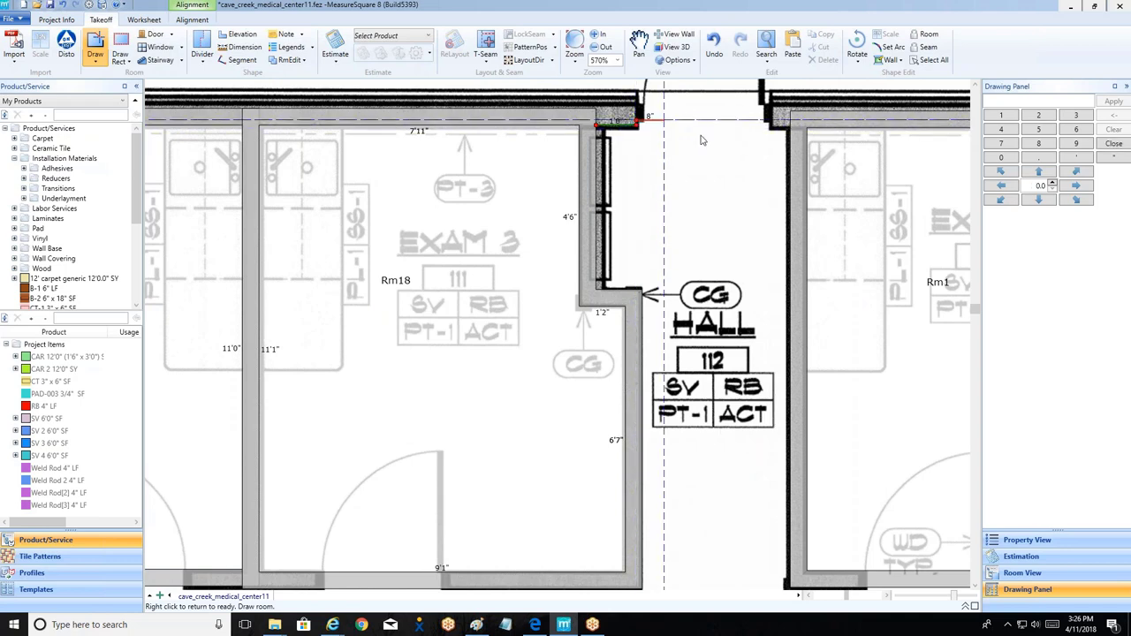
click(769, 133)
click(793, 131)
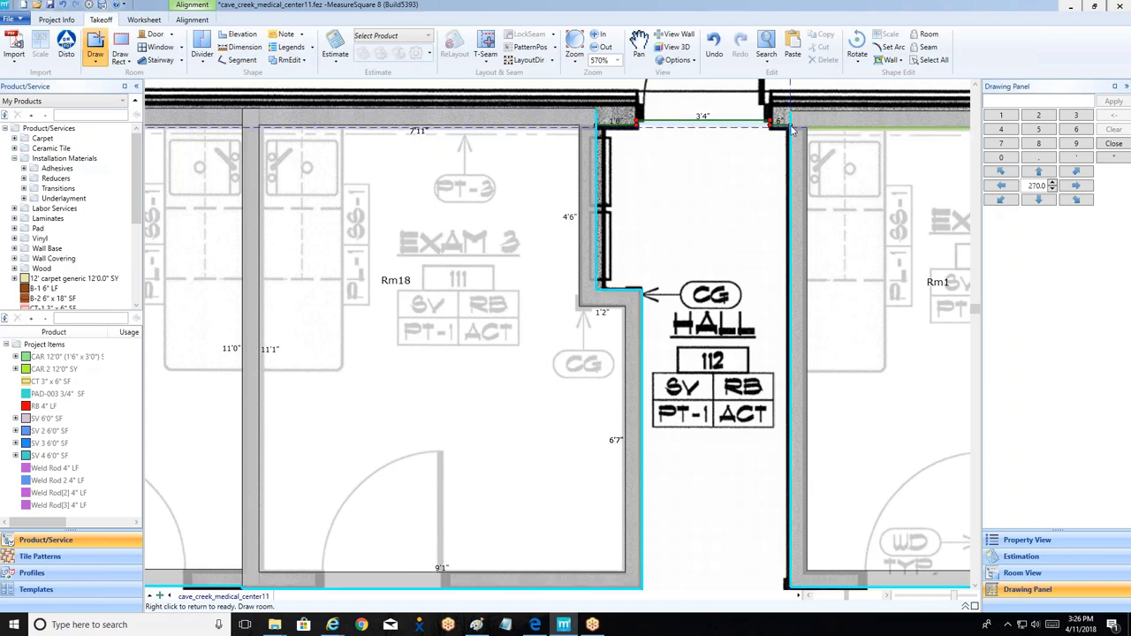
scroll(781, 206, down, 2)
scroll(781, 206, down, 4)
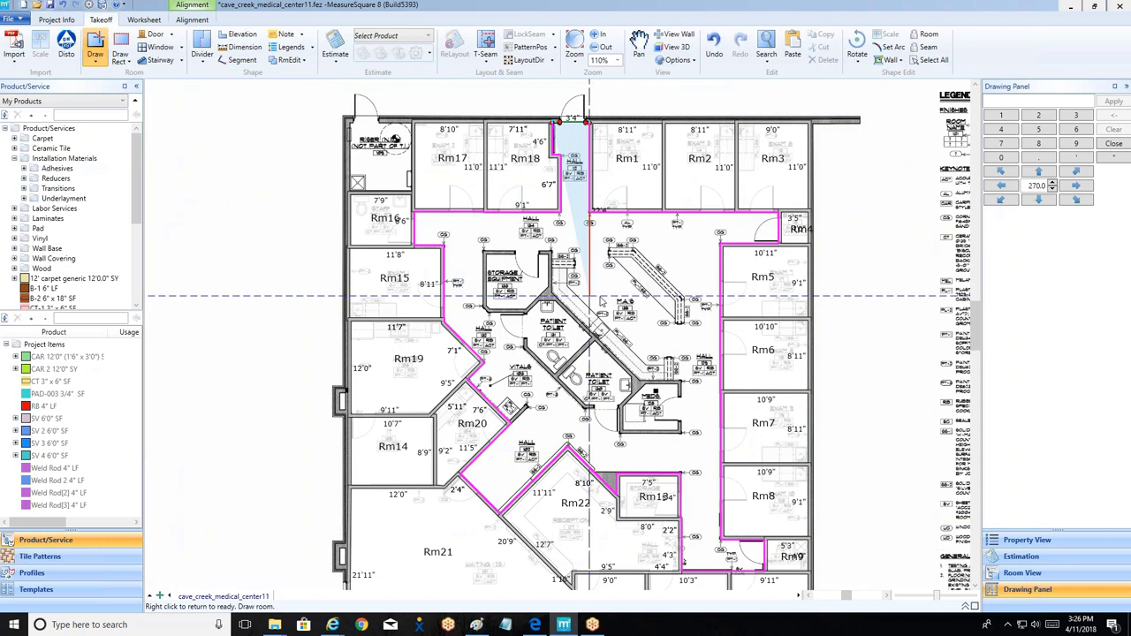
double_click(601, 303)
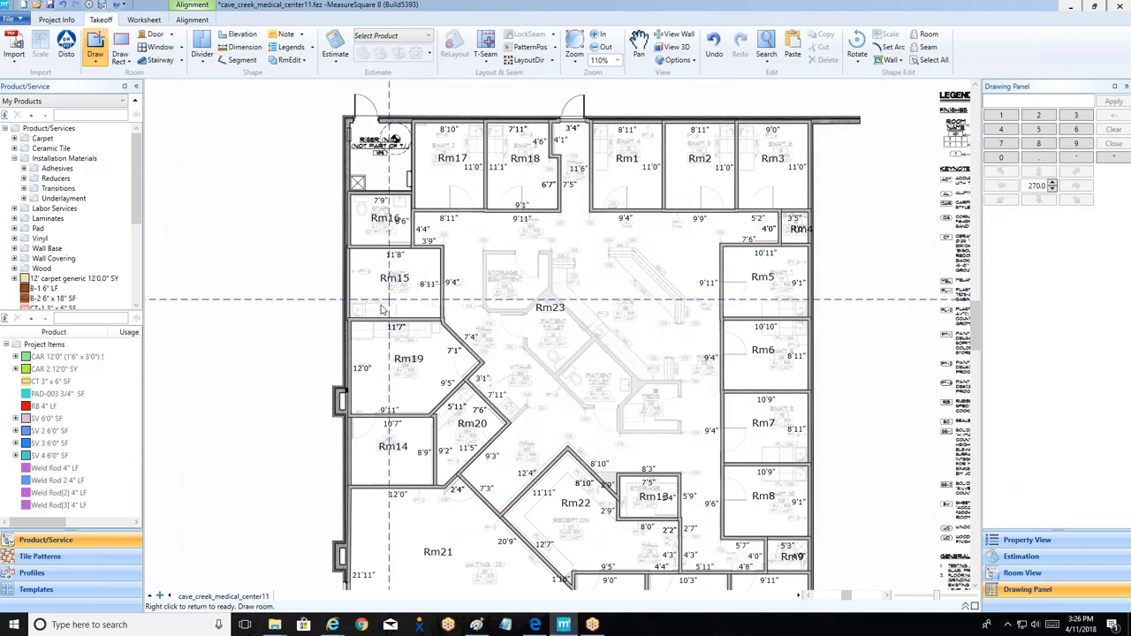
right_click(276, 276)
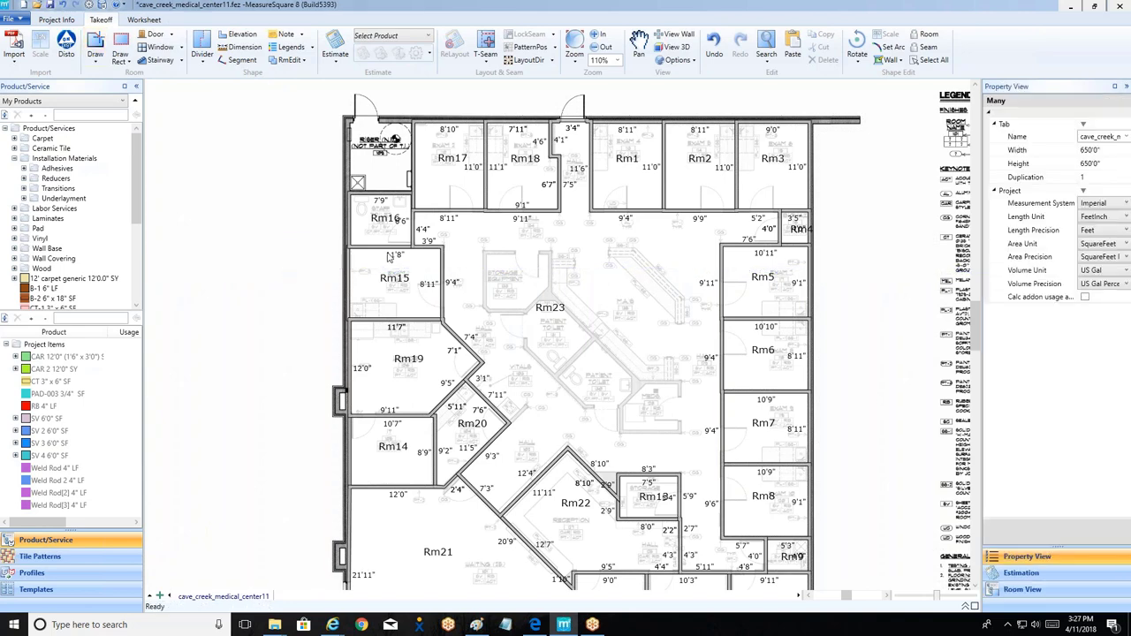
Step: Delete the rooms drawn over Biohaz, the Jan closet and the central hall area
scroll(442, 262, down, 1)
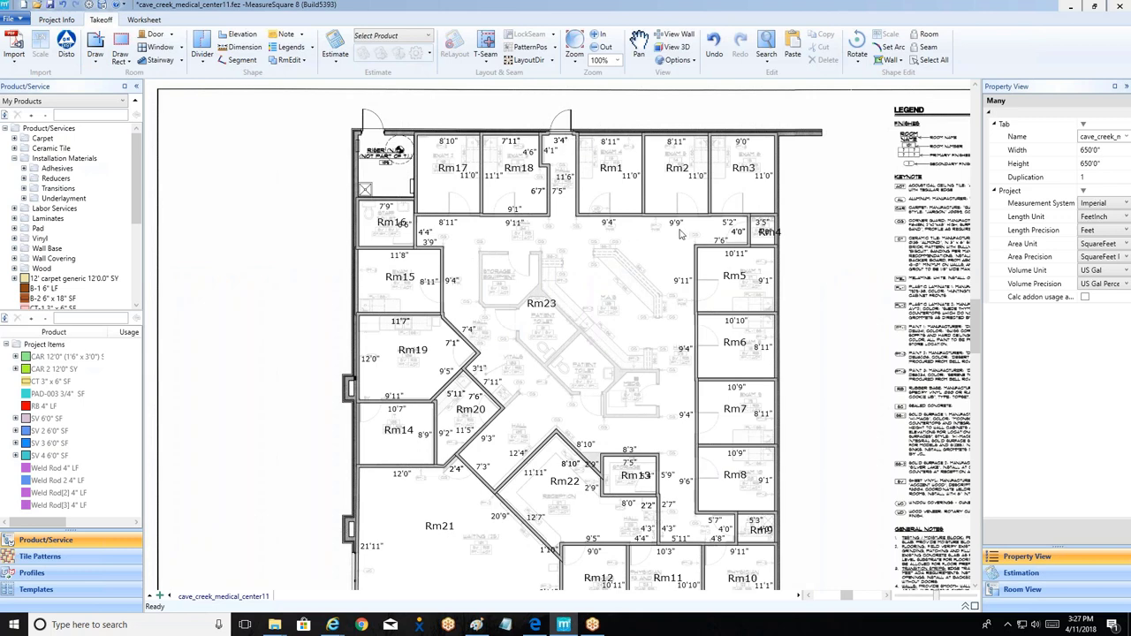
click(762, 232)
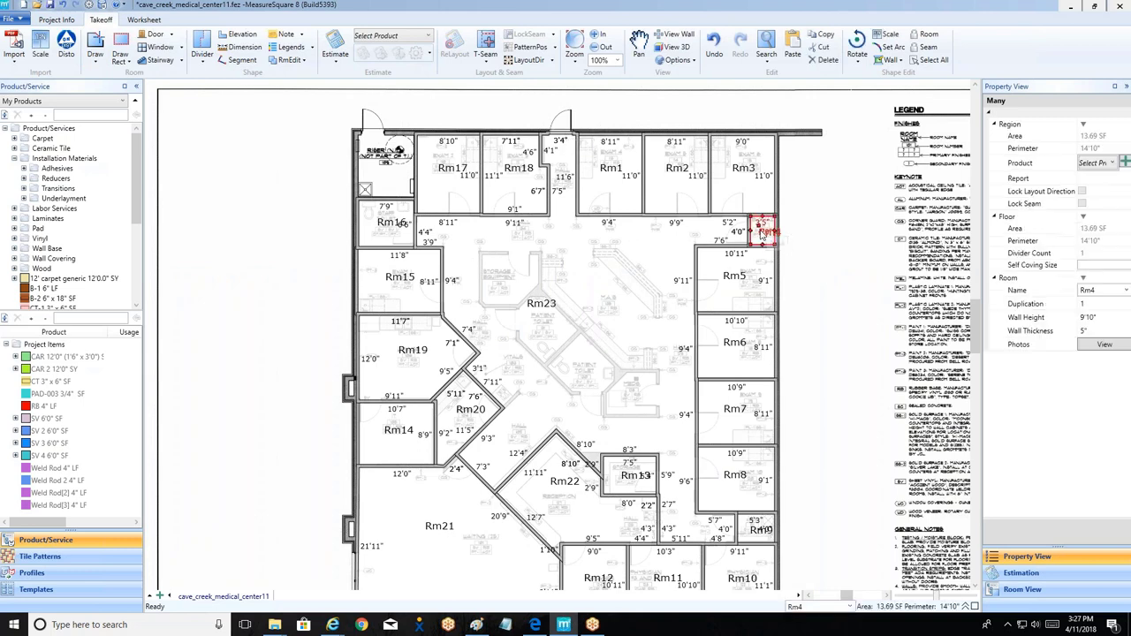
key(Escape)
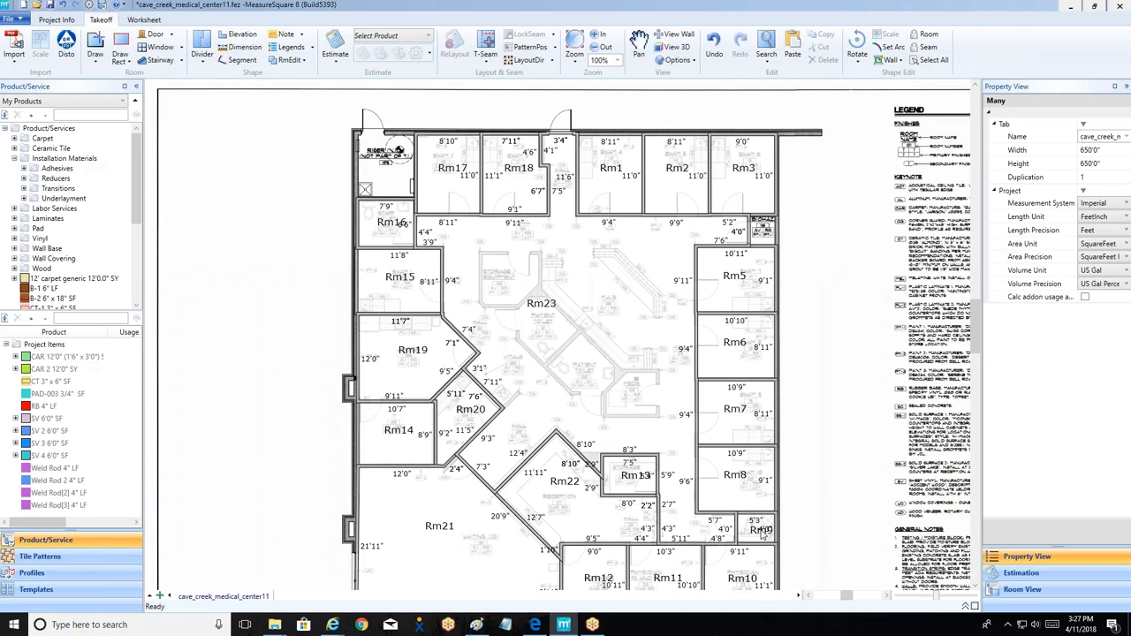
click(761, 530)
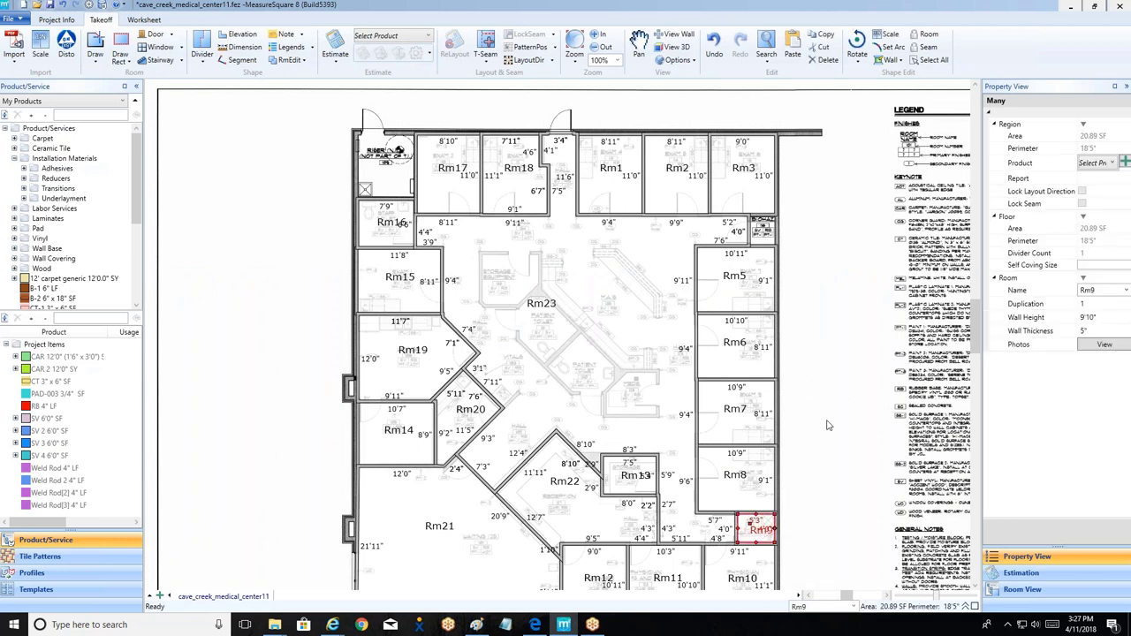
key(Escape)
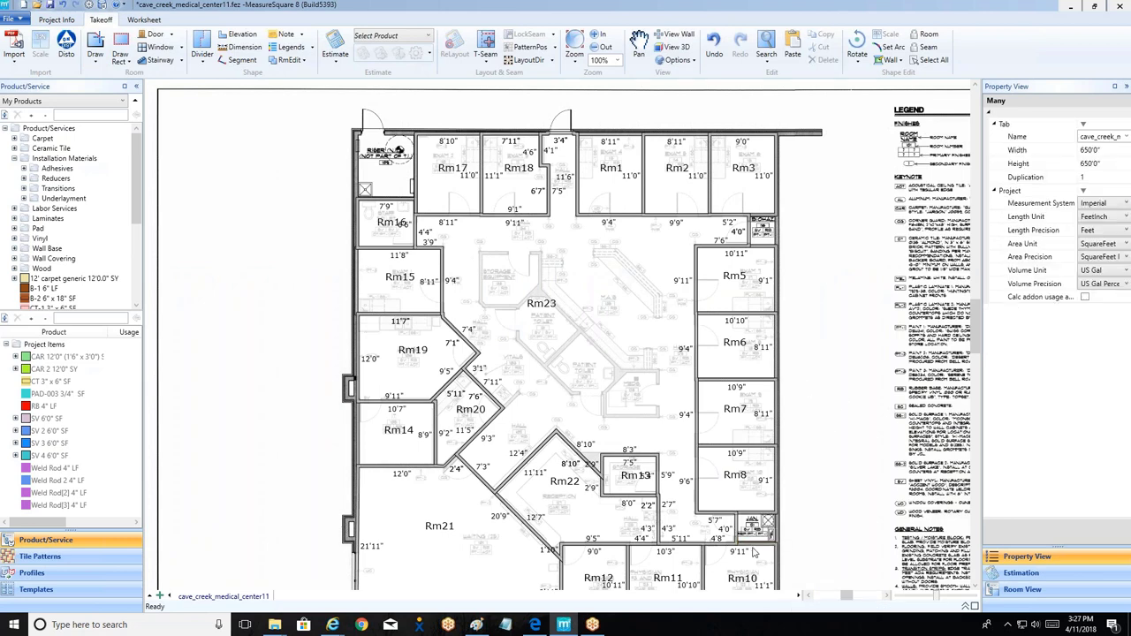
click(562, 256)
key(Delete)
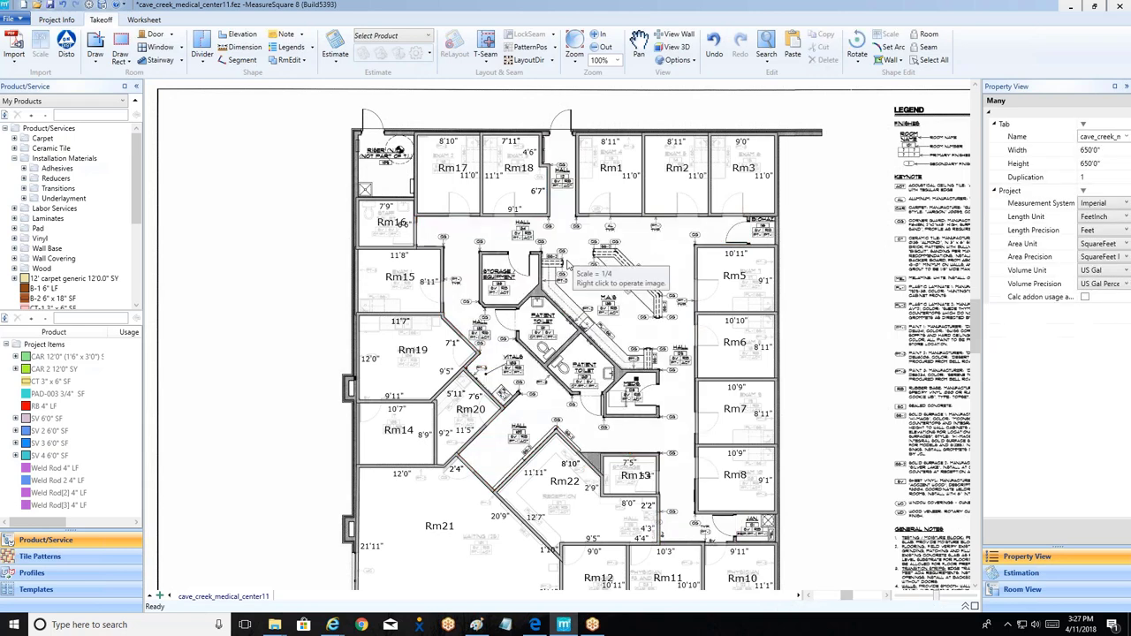
Step: Draw a rectangular room of about 3'7" by 4'1" just outside the exterior wall beside Biohaz
scroll(574, 261, down, 3)
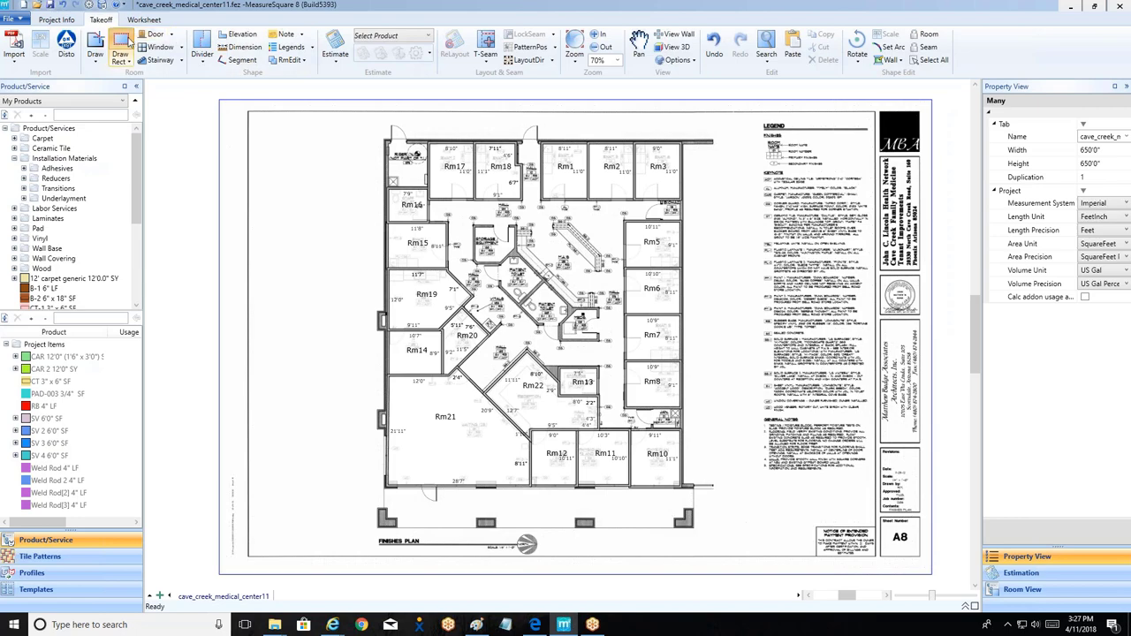
click(120, 49)
scroll(673, 191, up, 5)
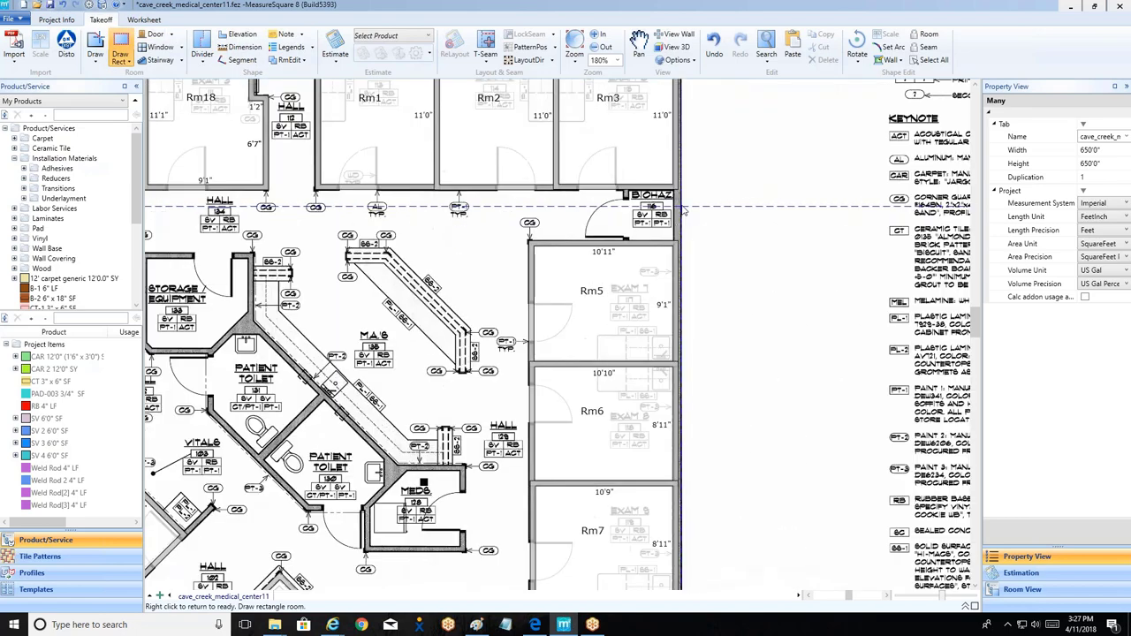
click(677, 191)
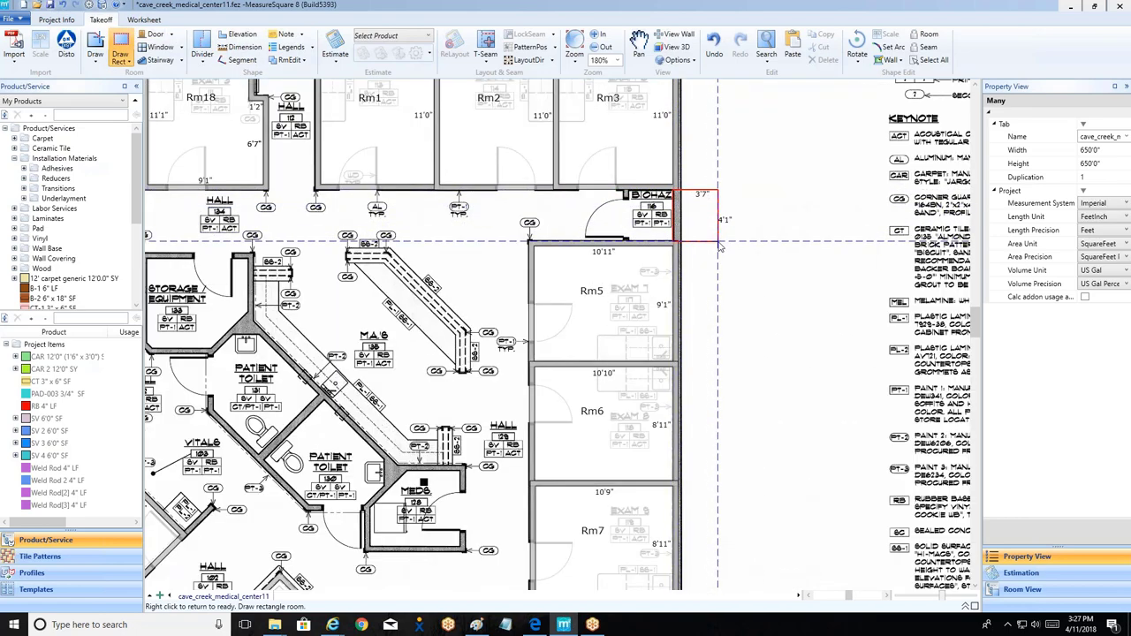
Step: Draw a small rectangular room just outside the exterior wall beside the Jan closet and finish drawing
scroll(719, 247, down, 5)
scroll(546, 371, up, 2)
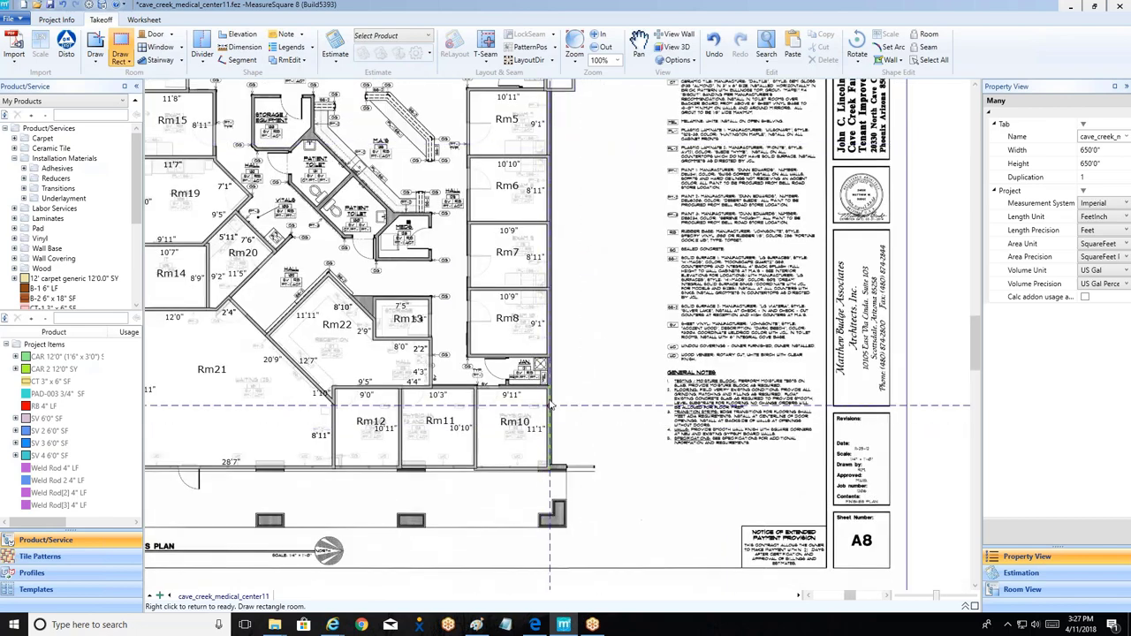
click(548, 357)
click(585, 384)
scroll(586, 383, down, 3)
right_click(556, 270)
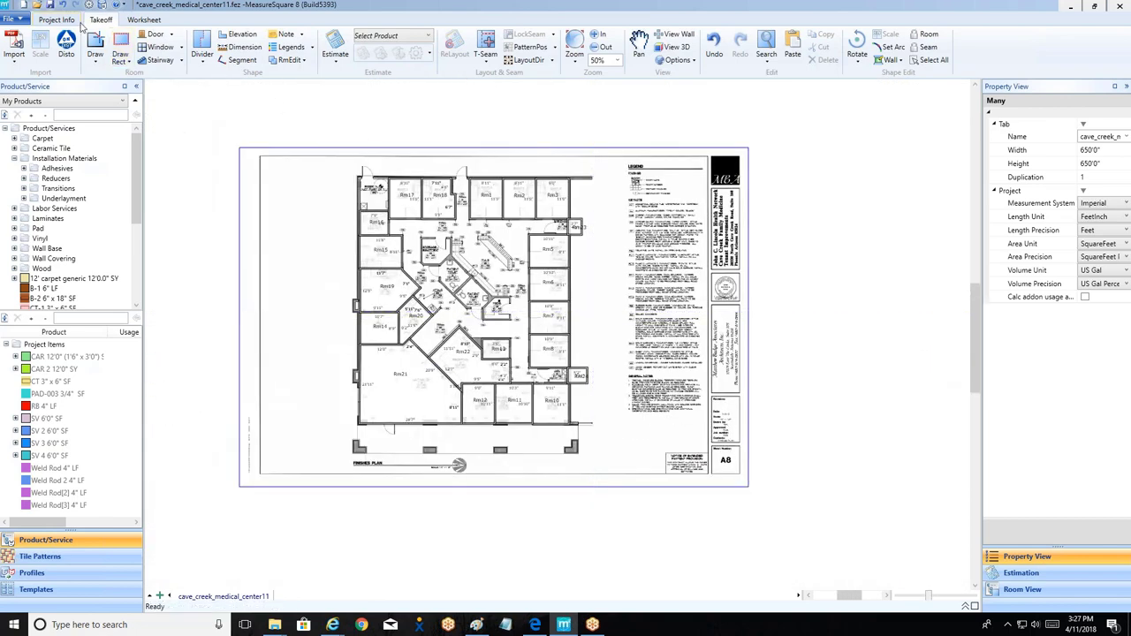
Step: Draw a polygon room from Hall 112's end wall, about 4'10" wide, closing it around the central halls, Biohaz and the Jan closet
click(94, 46)
scroll(456, 180, up, 3)
scroll(456, 180, up, 5)
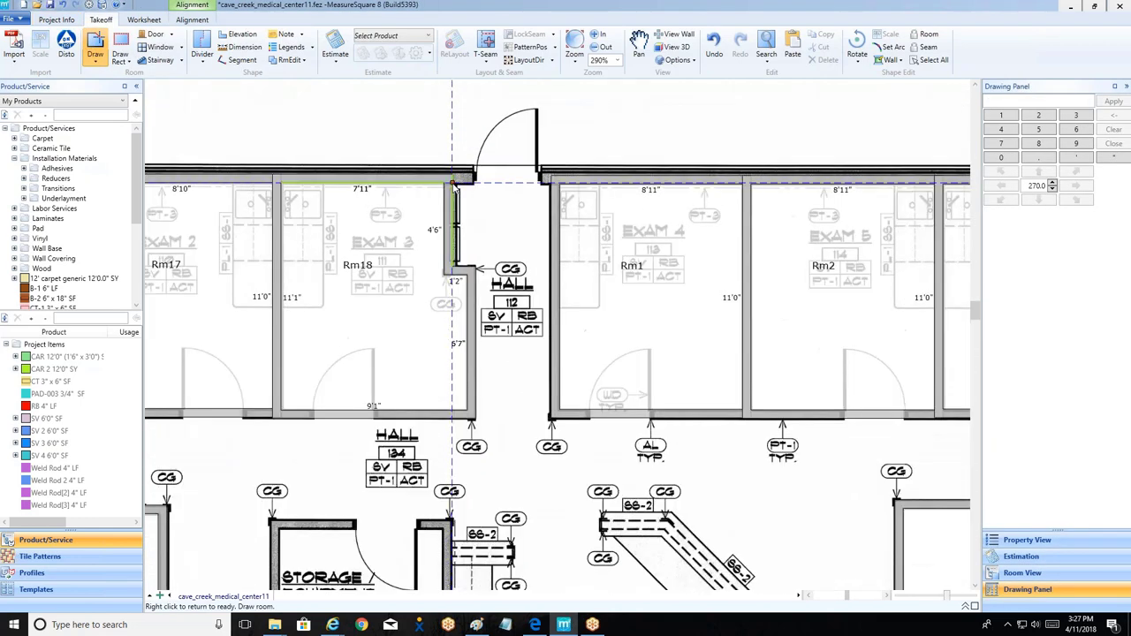
click(453, 184)
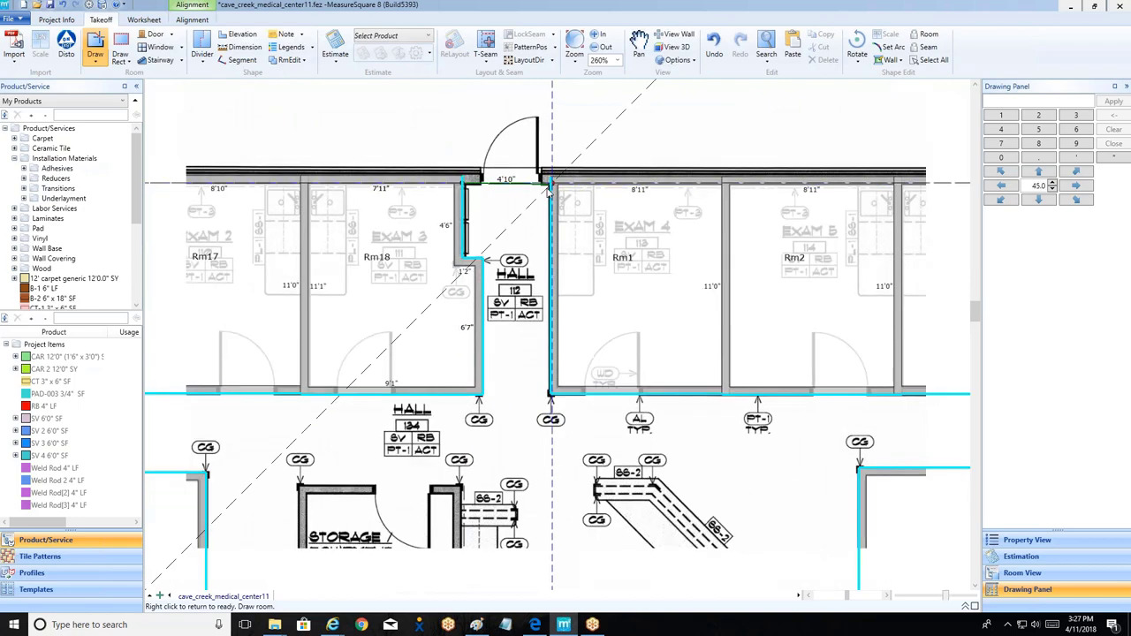
scroll(549, 265, down, 5)
scroll(550, 395, down, 2)
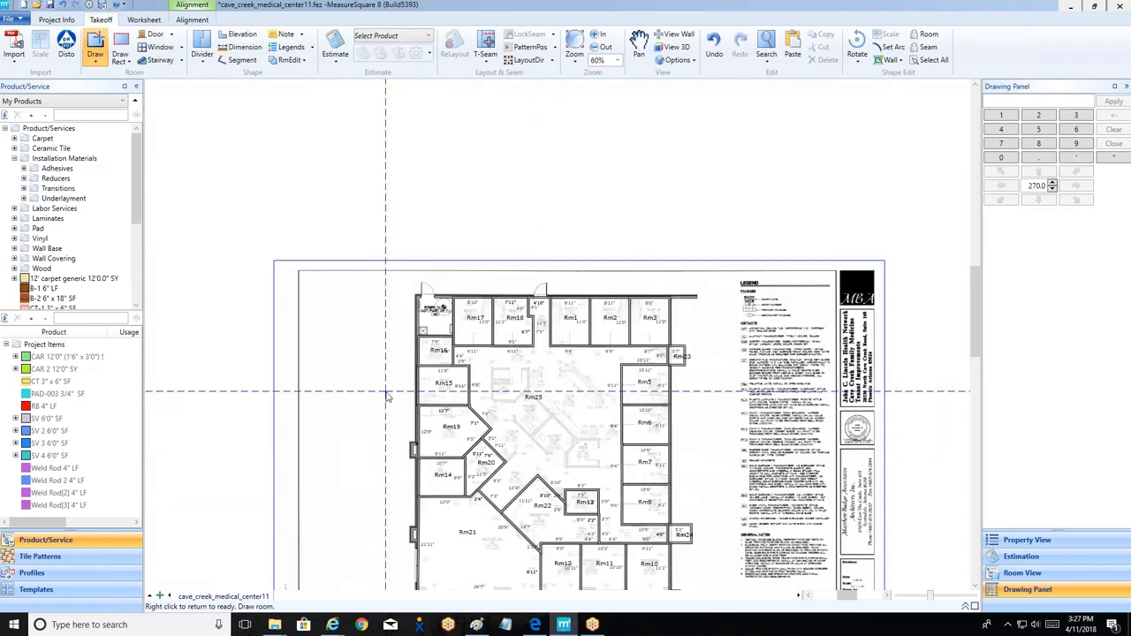
right_click(538, 408)
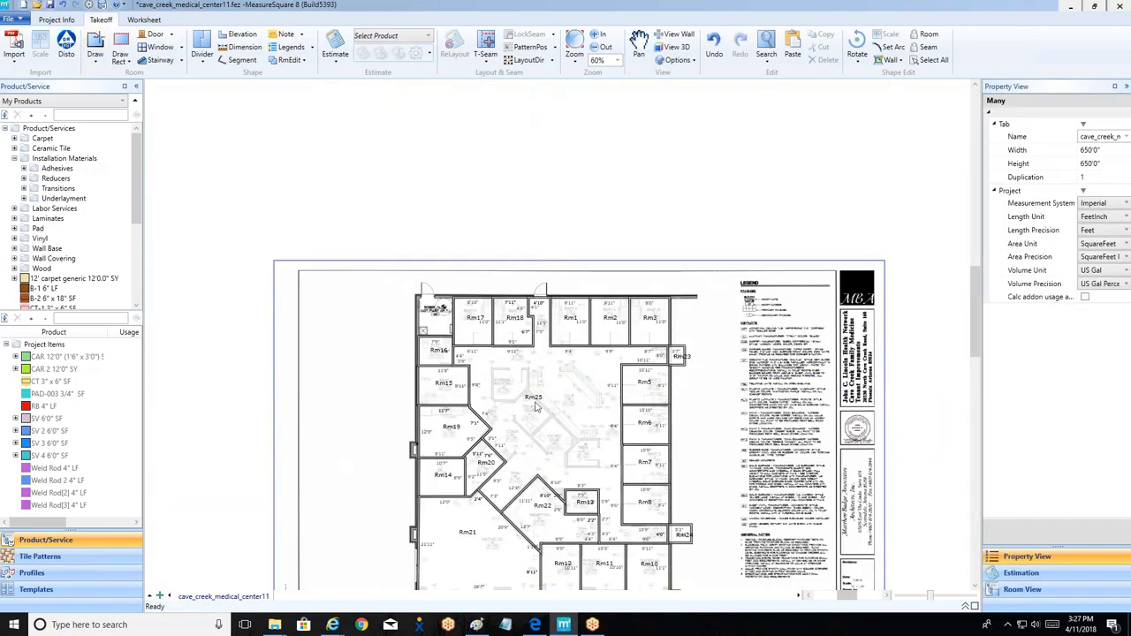
Step: Delete the two small rooms drawn just outside the exterior wall beside Biohaz and the Jan closet
click(675, 358)
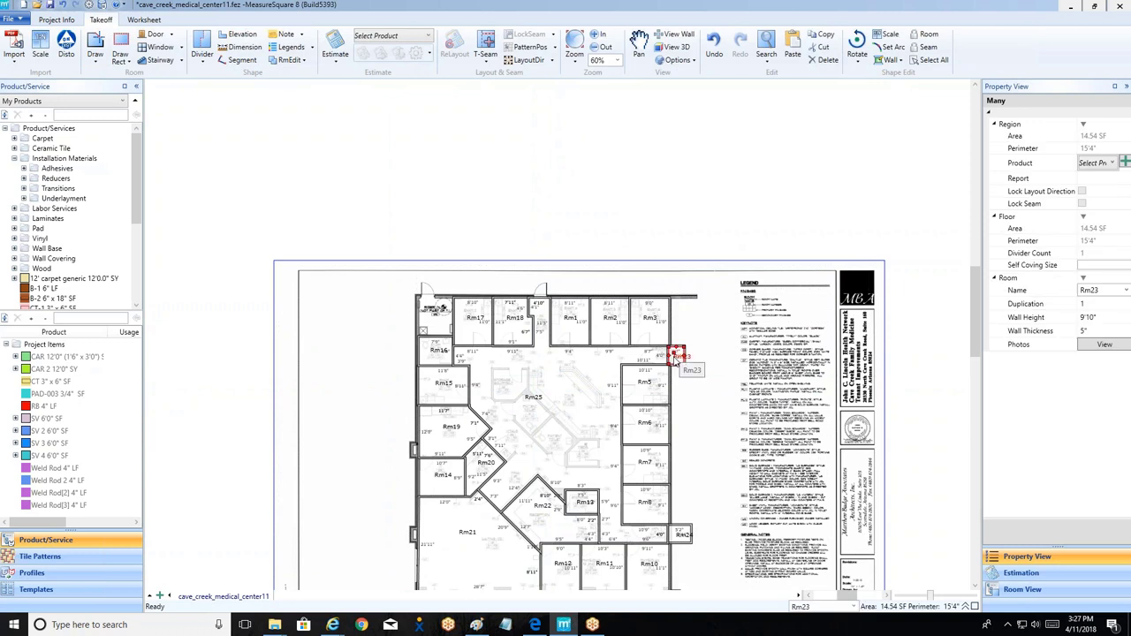
click(704, 435)
click(682, 535)
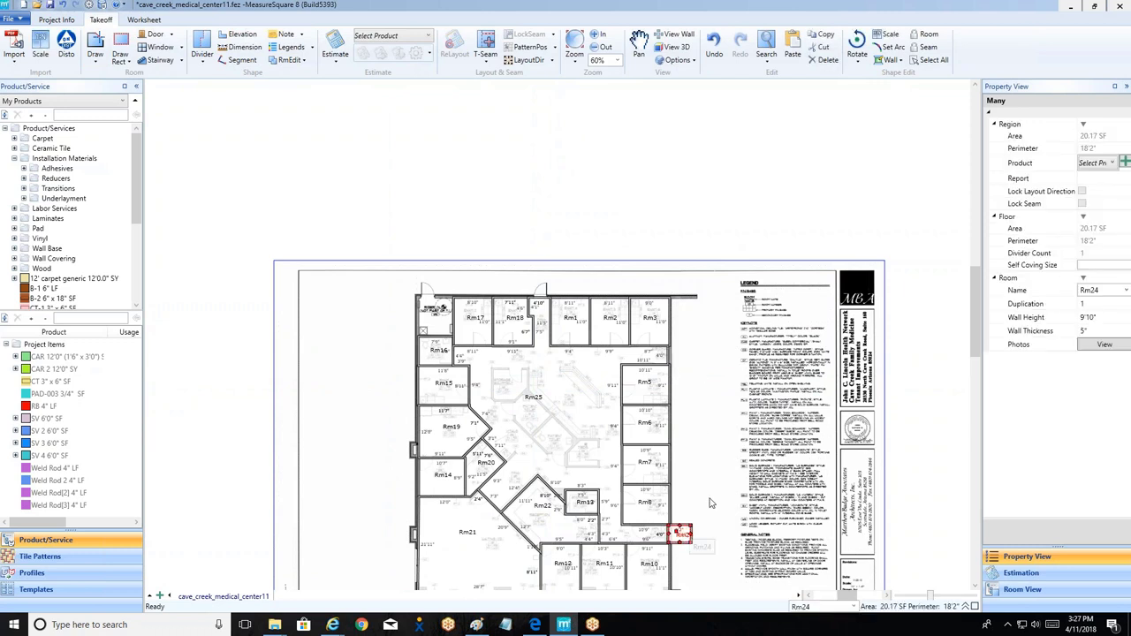
click(700, 461)
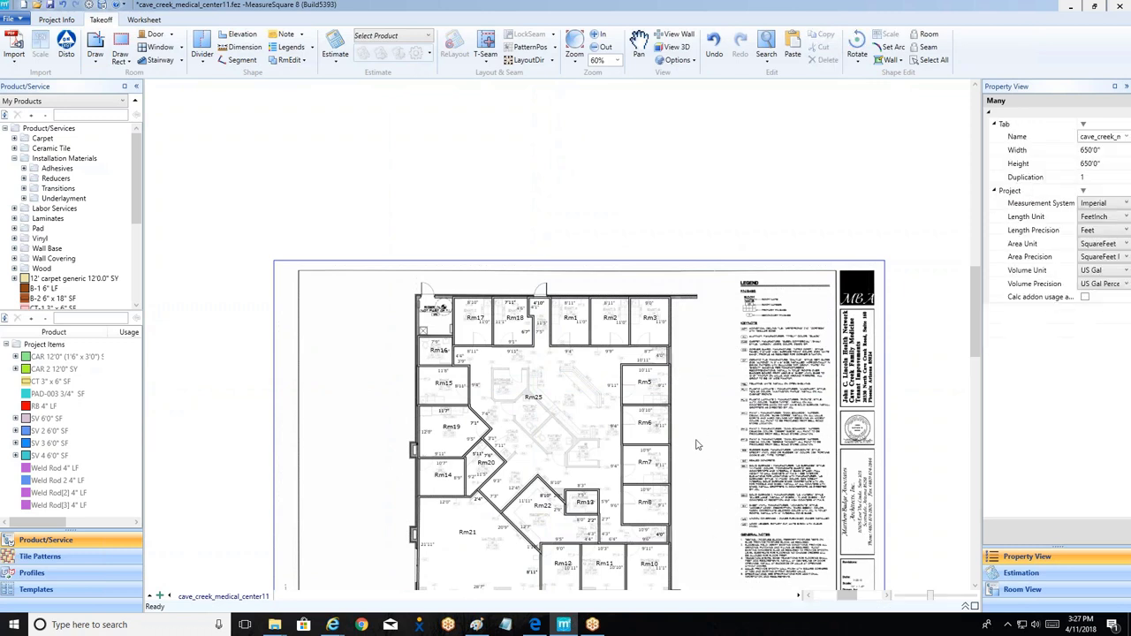
scroll(583, 405, up, 2)
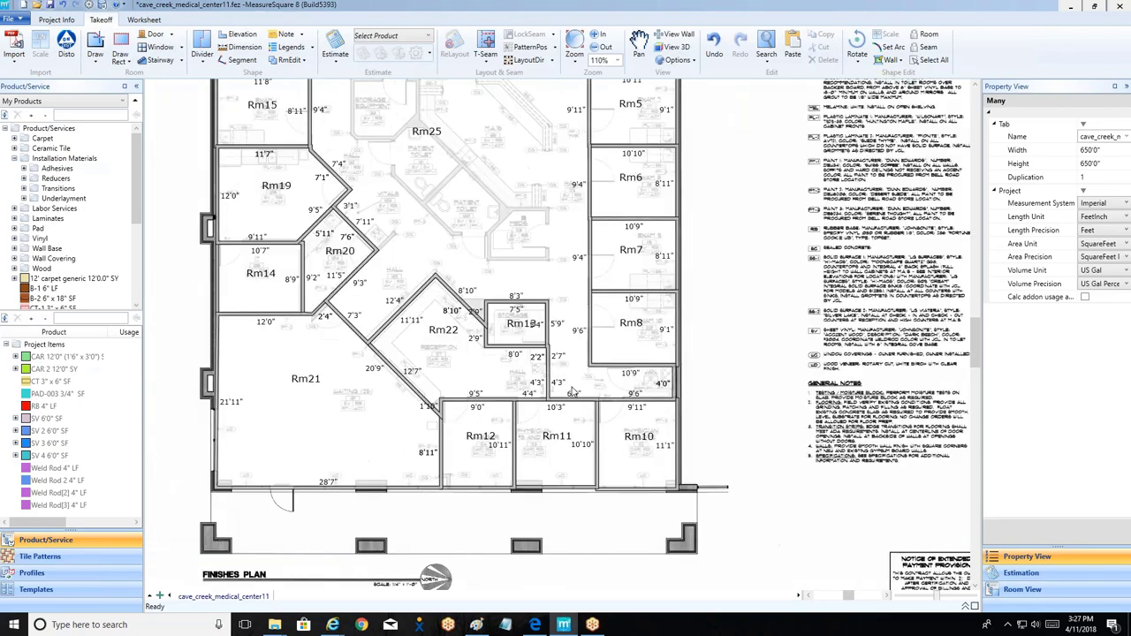
scroll(553, 338, down, 1)
scroll(508, 244, up, 4)
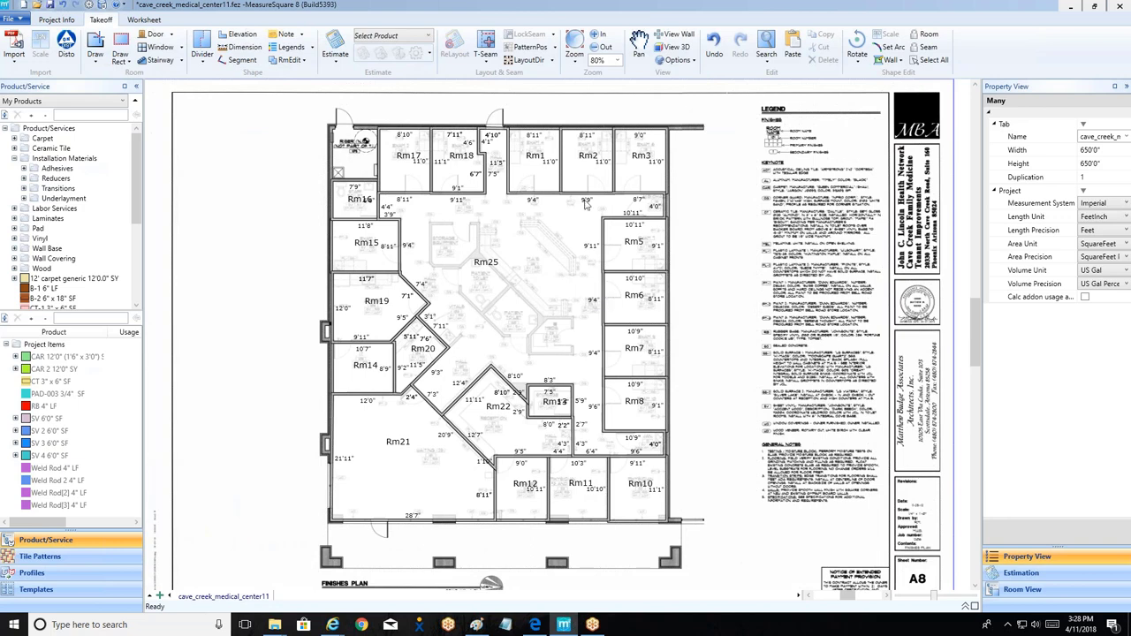
Step: Undo the recent room edits back to the original separate rooms over Biohaz, the Jan closet and the central hall area
click(714, 49)
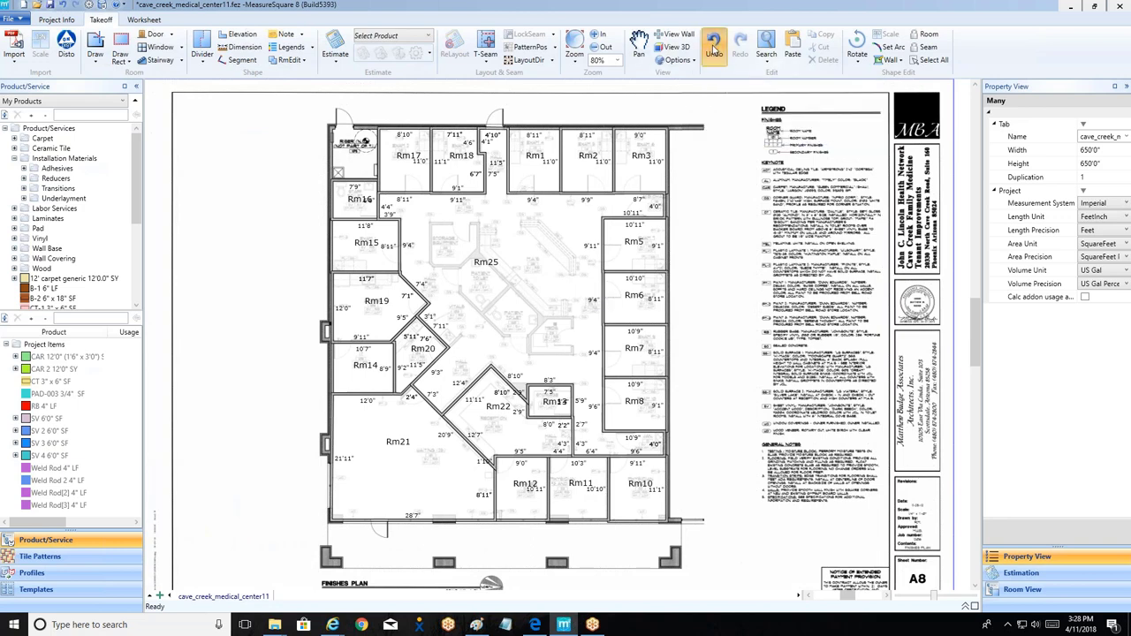
click(714, 48)
click(714, 49)
click(714, 48)
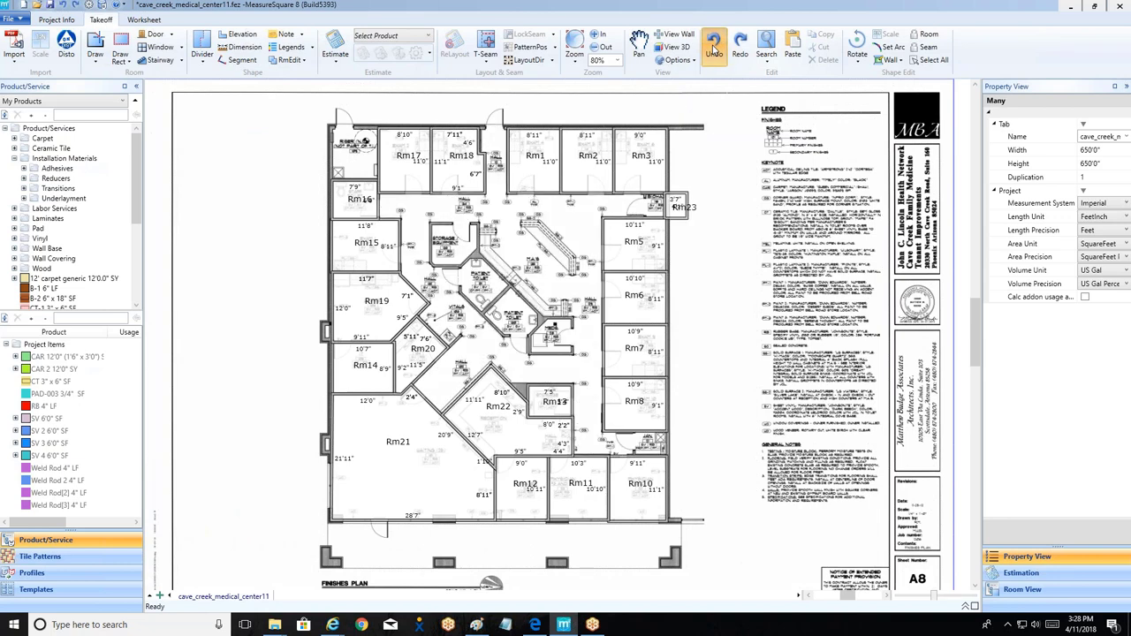
click(714, 49)
click(714, 49)
click(714, 49)
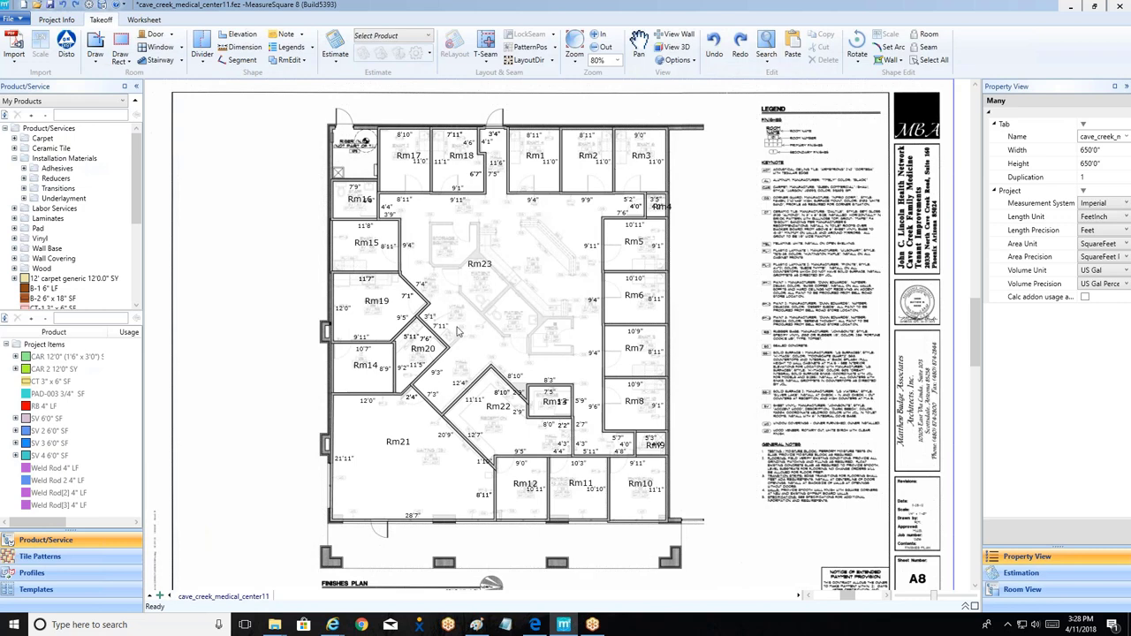
Step: Draw a stub wall about 3'2" long in the central hall room, from the corner of Draw 104 between Vitals 103 and Hall 102
scroll(453, 340, up, 2)
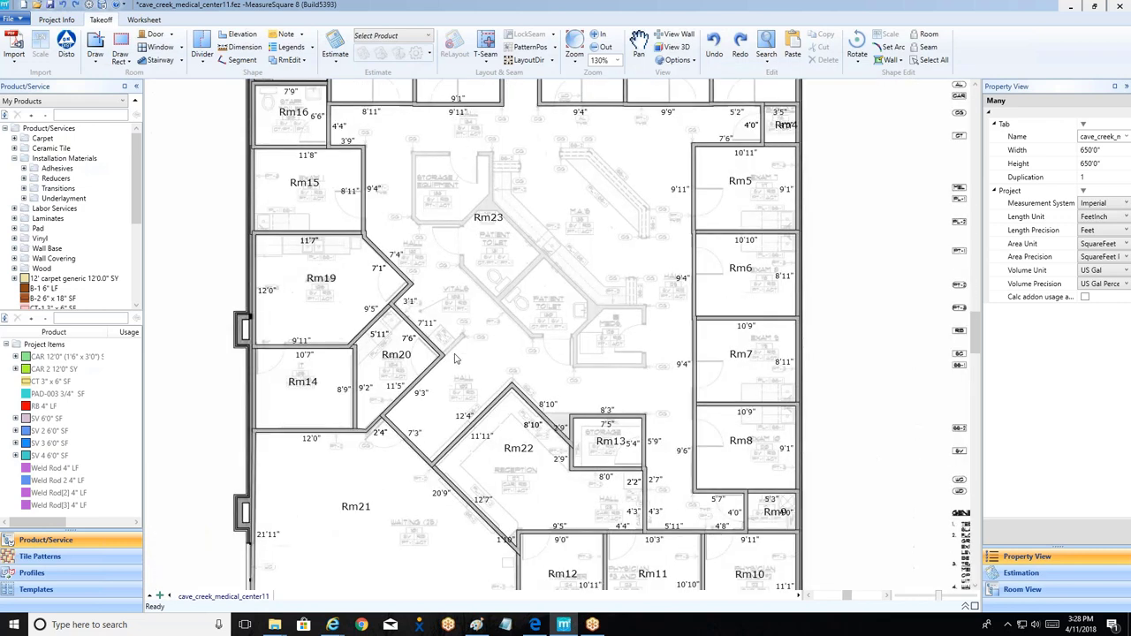
scroll(455, 353, up, 2)
scroll(442, 352, up, 2)
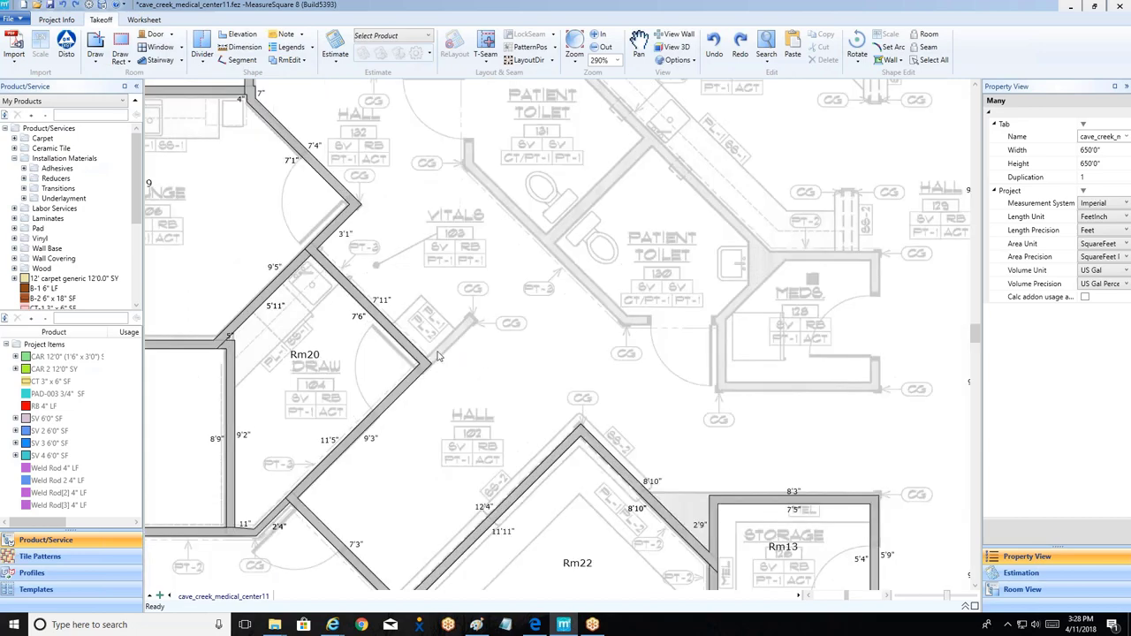
scroll(534, 280, down, 2)
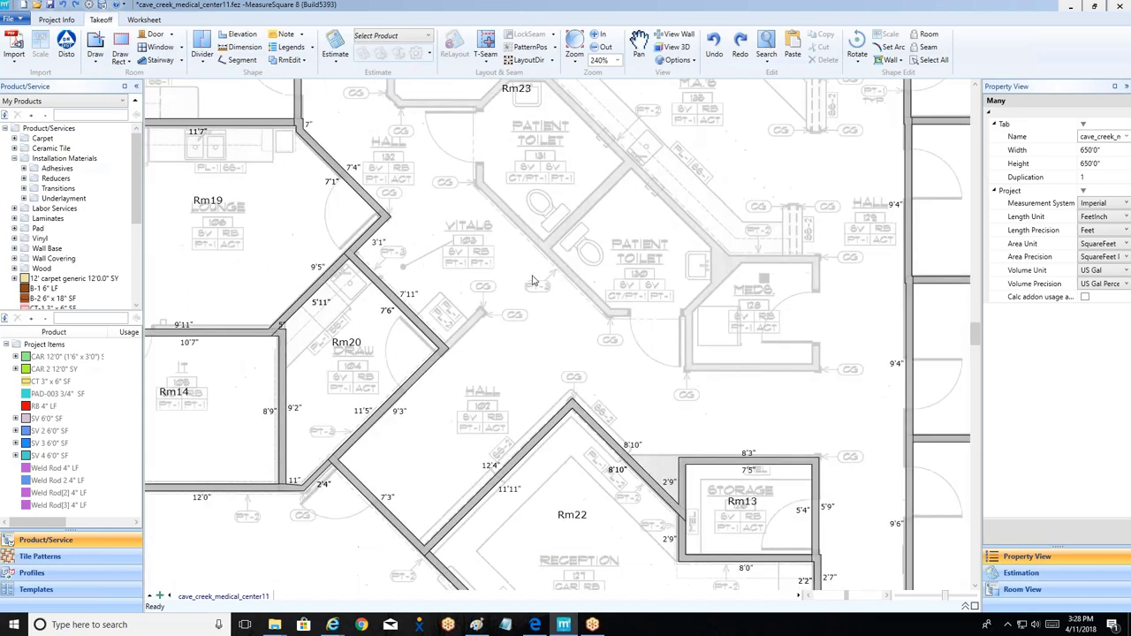
scroll(561, 223, down, 1)
scroll(539, 280, down, 1)
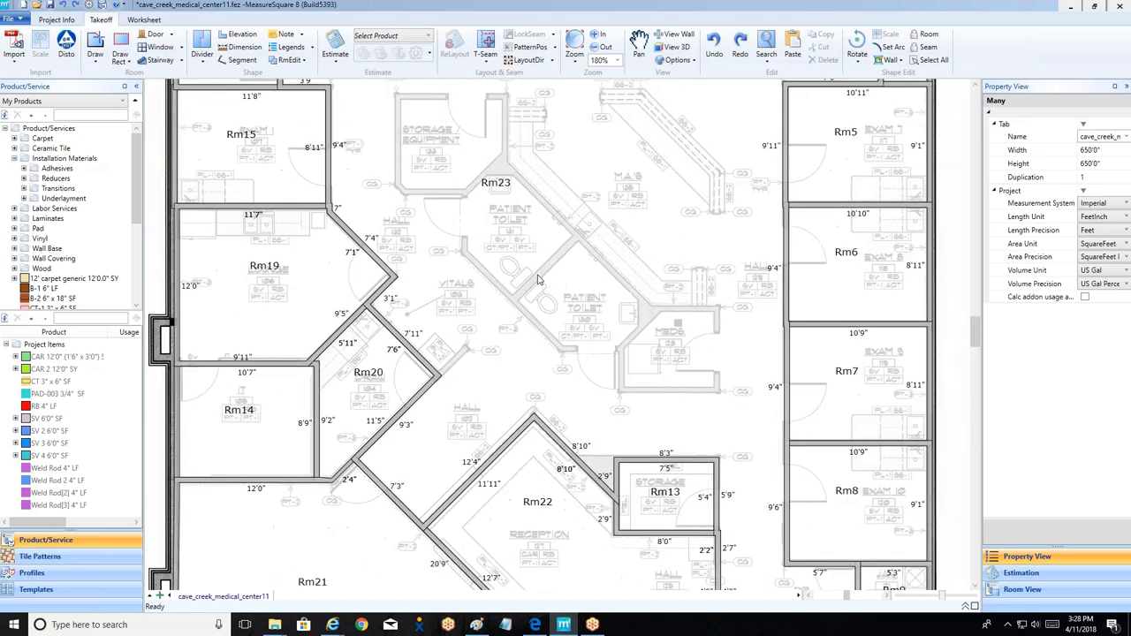
click(387, 135)
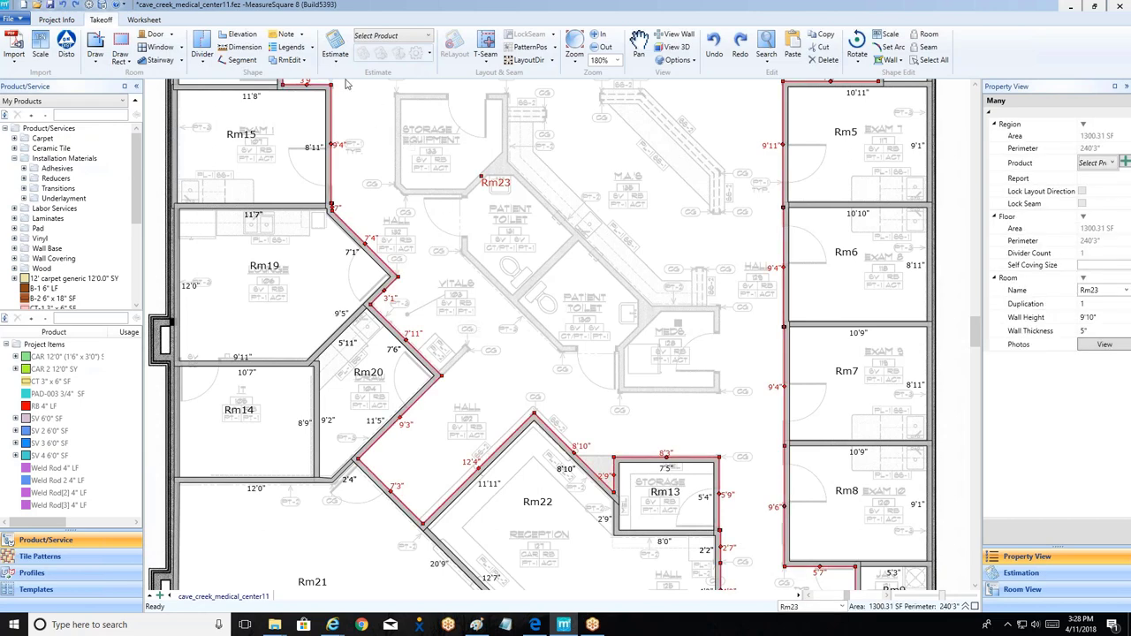
click(290, 61)
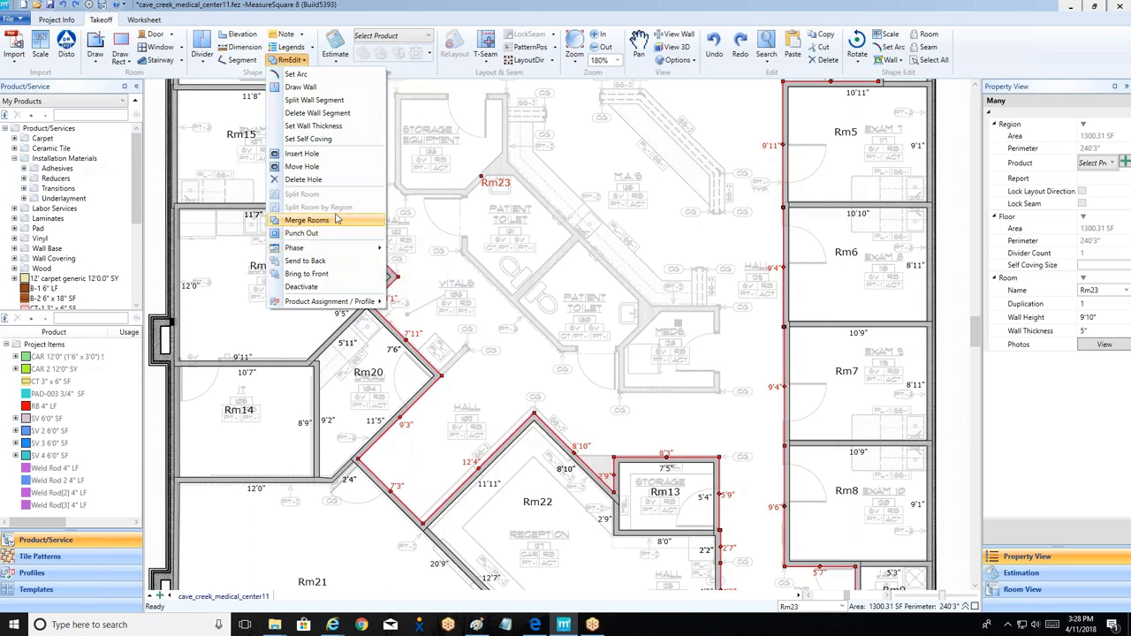
click(327, 87)
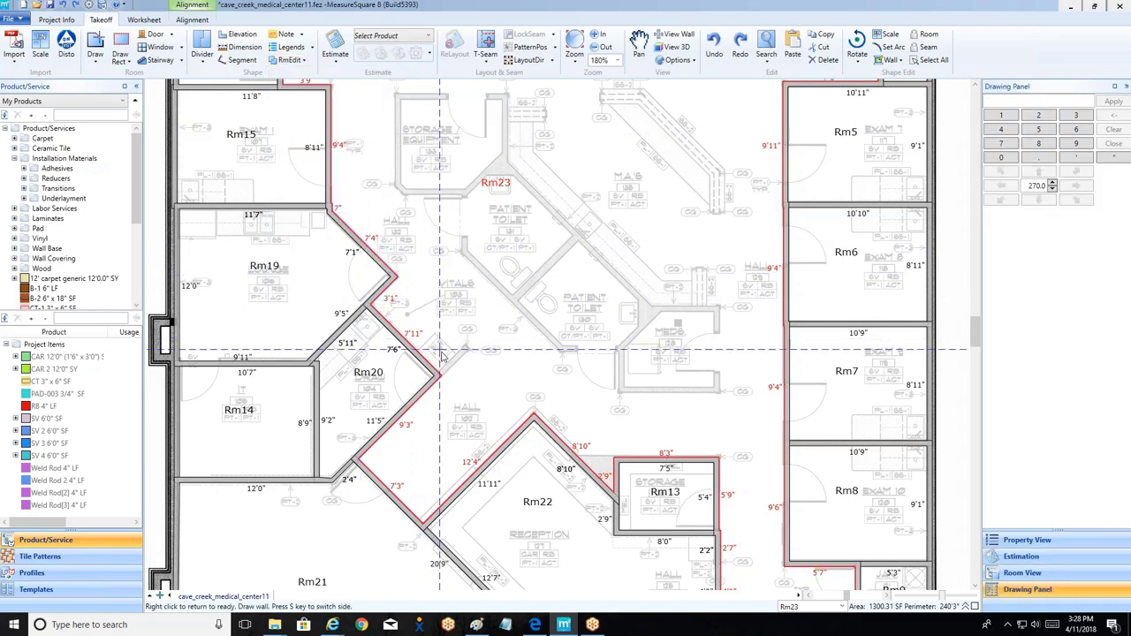
scroll(444, 353, up, 5)
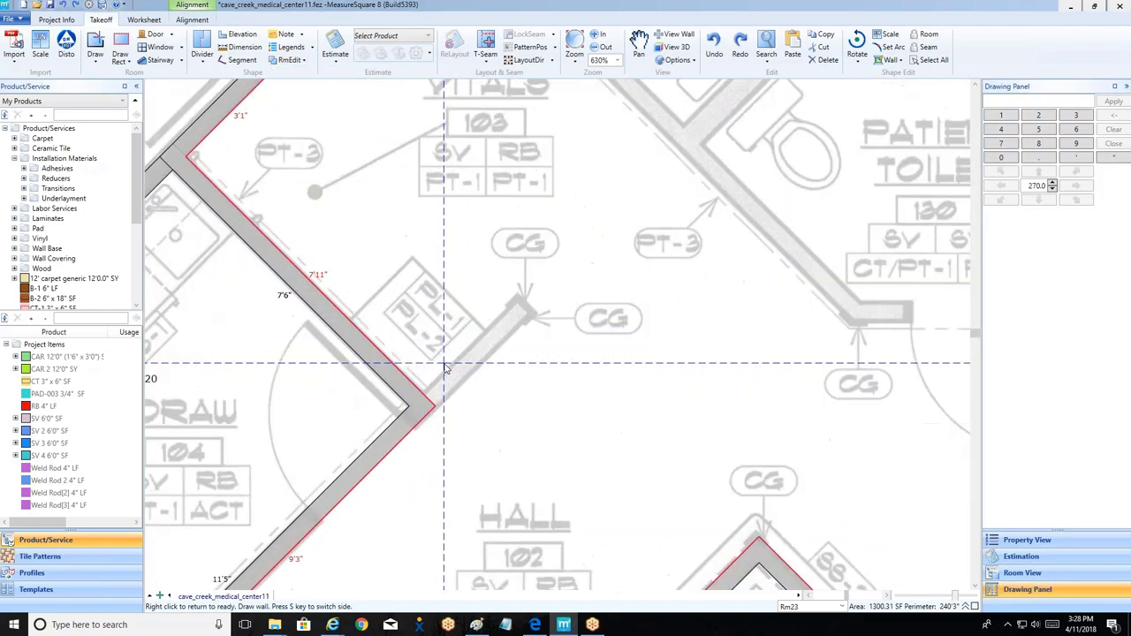
click(429, 400)
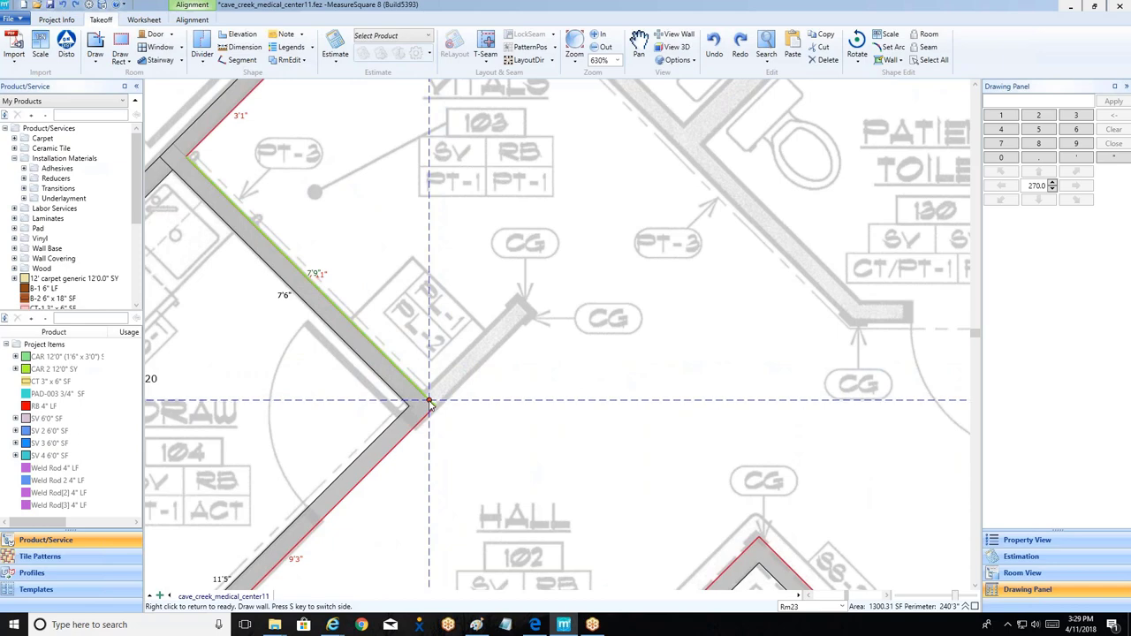
click(430, 402)
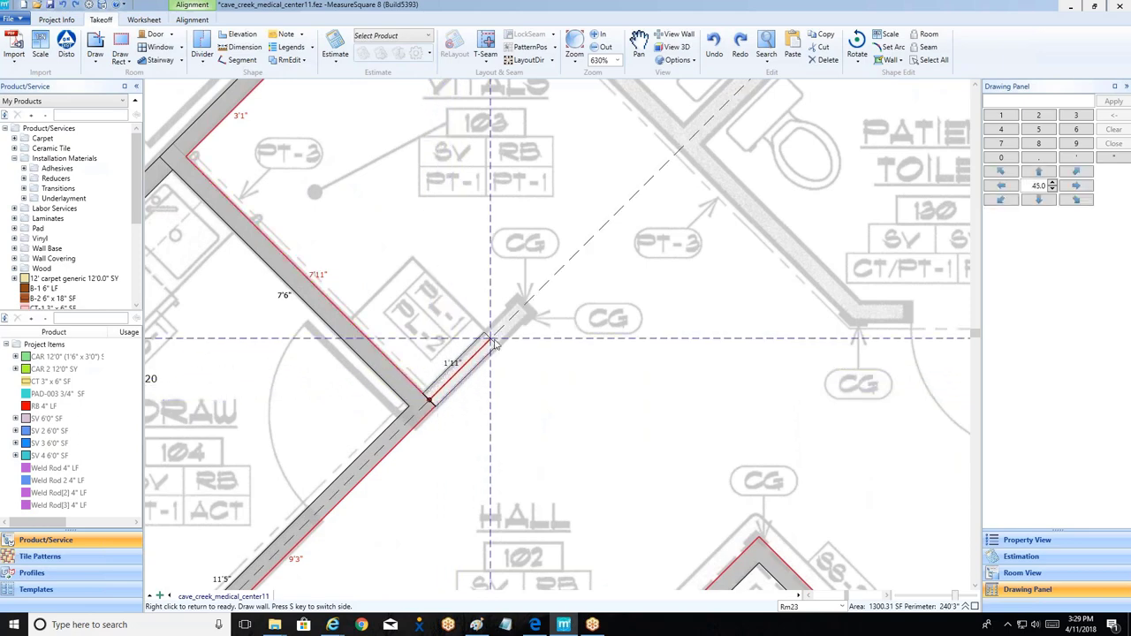
click(529, 302)
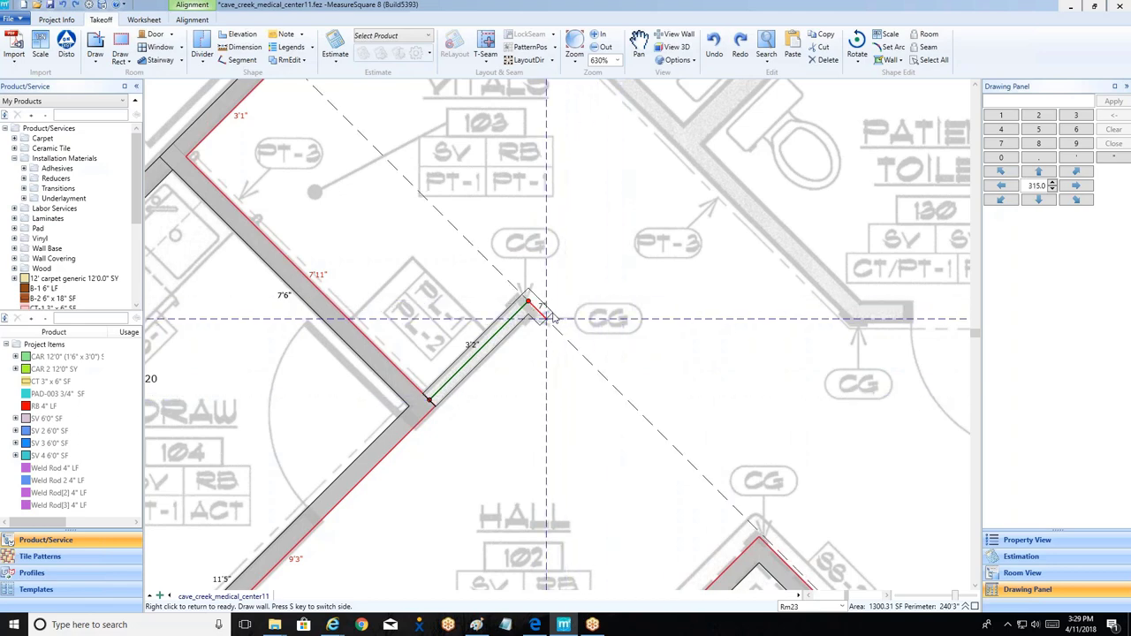
click(551, 318)
scroll(552, 318, down, 8)
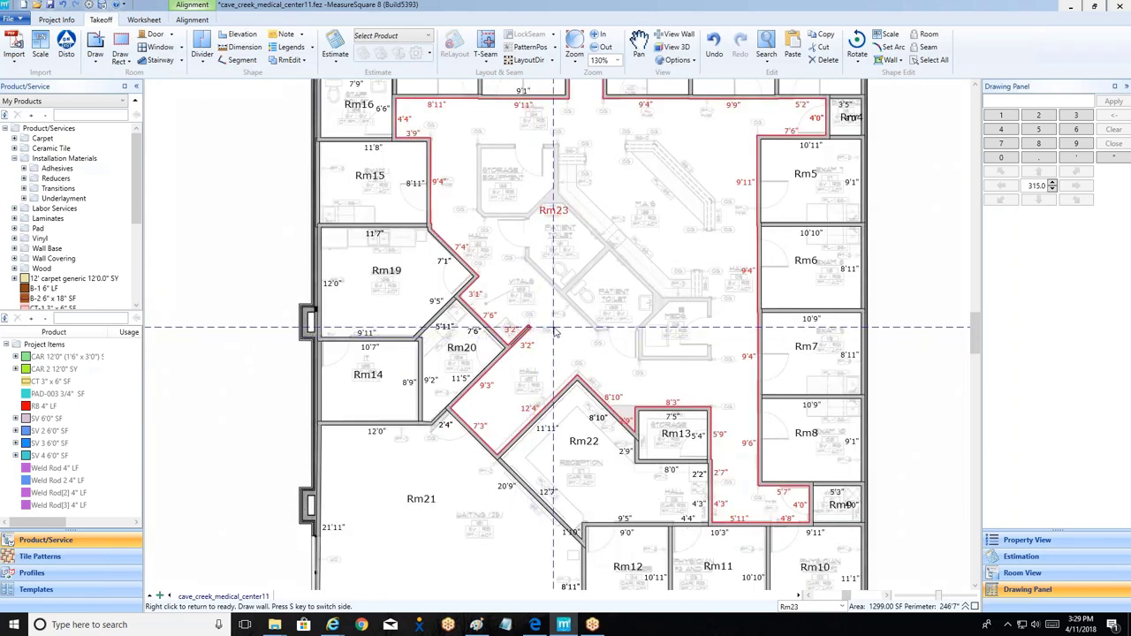
right_click(254, 263)
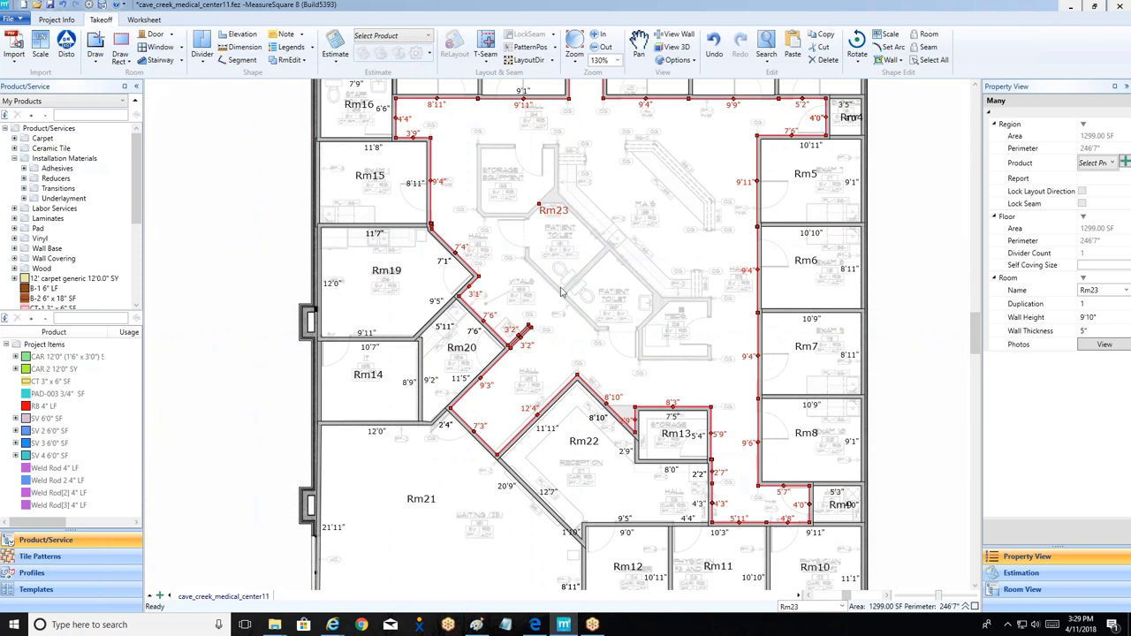
Step: Assign the SV 6'0" SF vinyl to the central hall room and widen the product list
scroll(564, 301, down, 2)
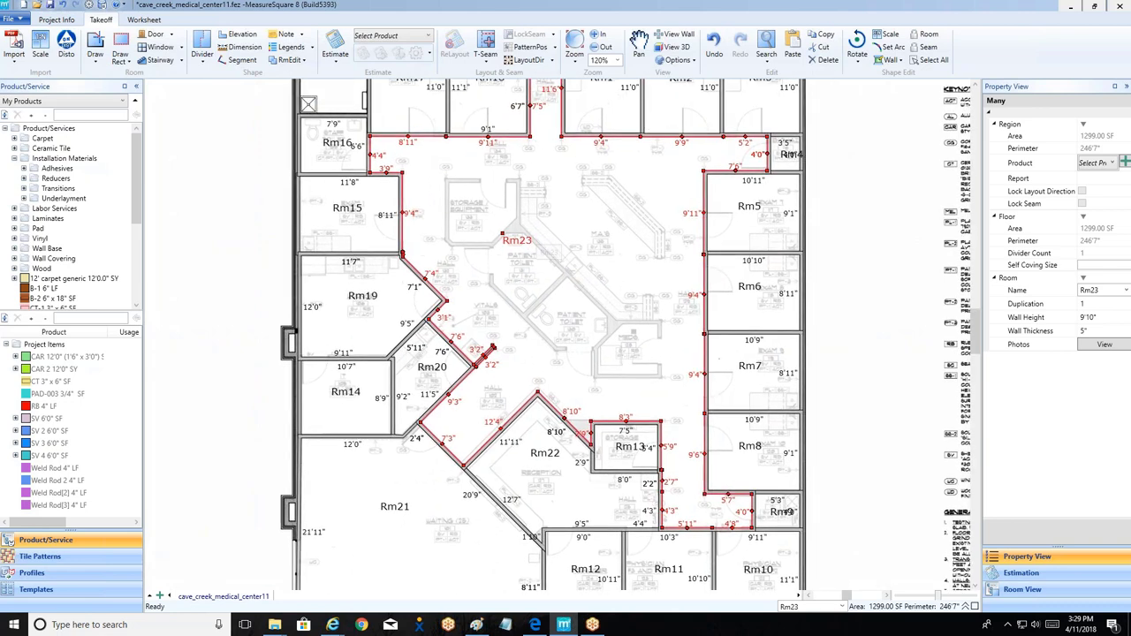
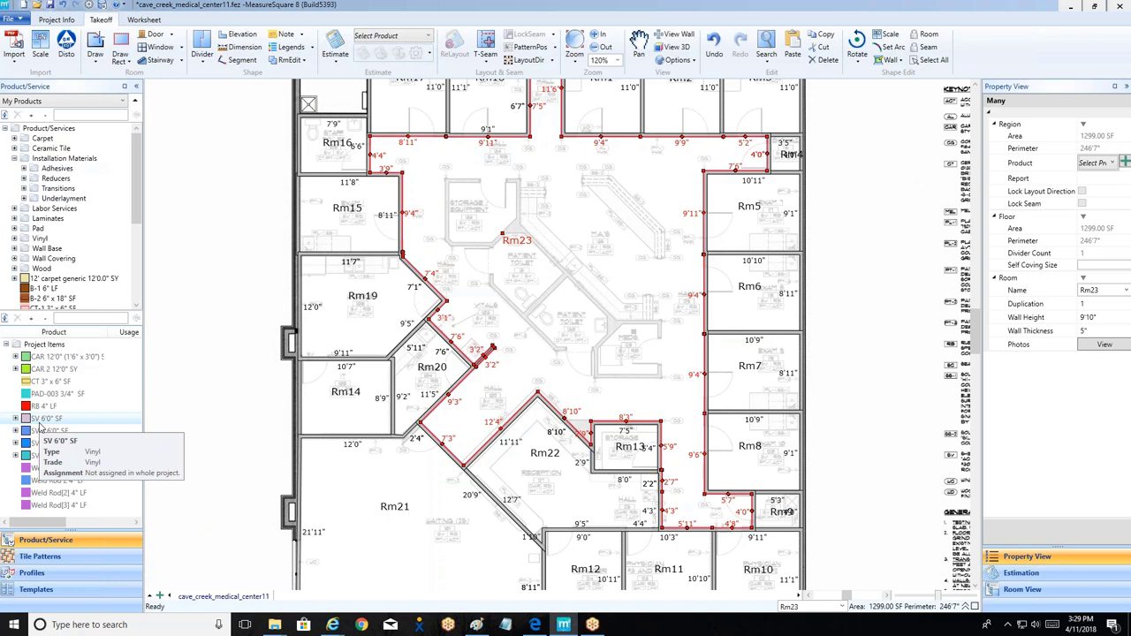
click(42, 420)
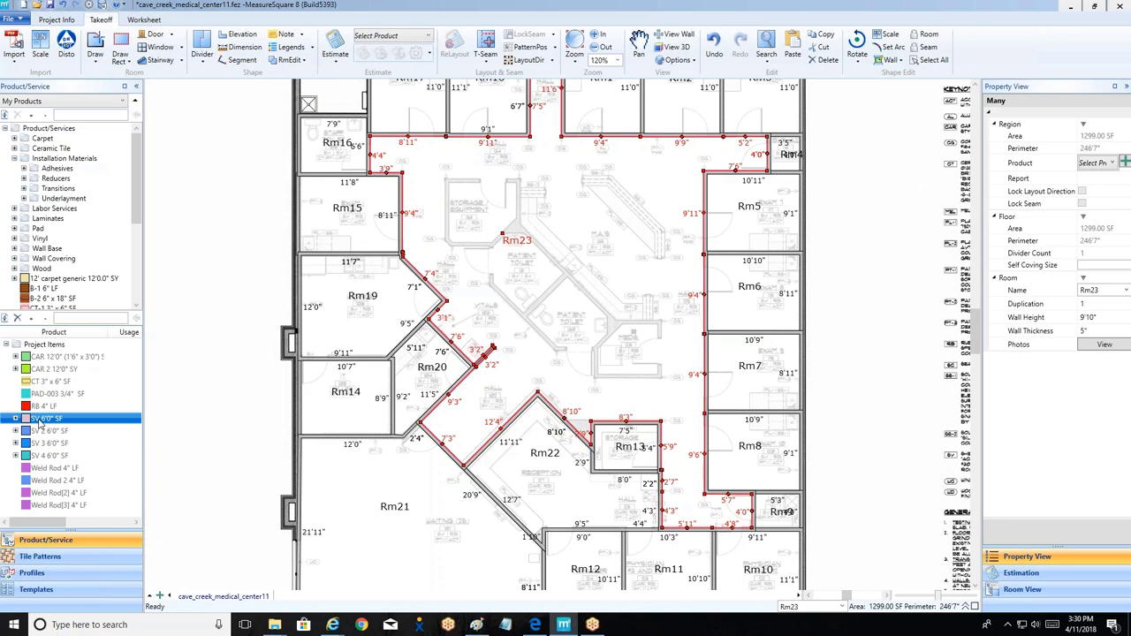
click(529, 320)
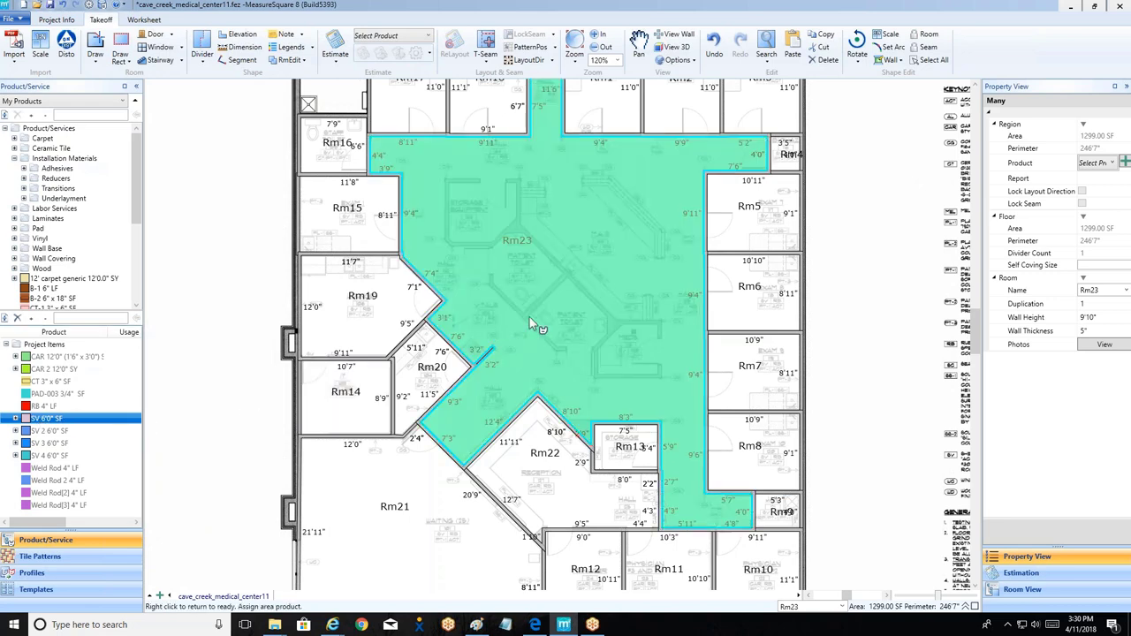
click(598, 278)
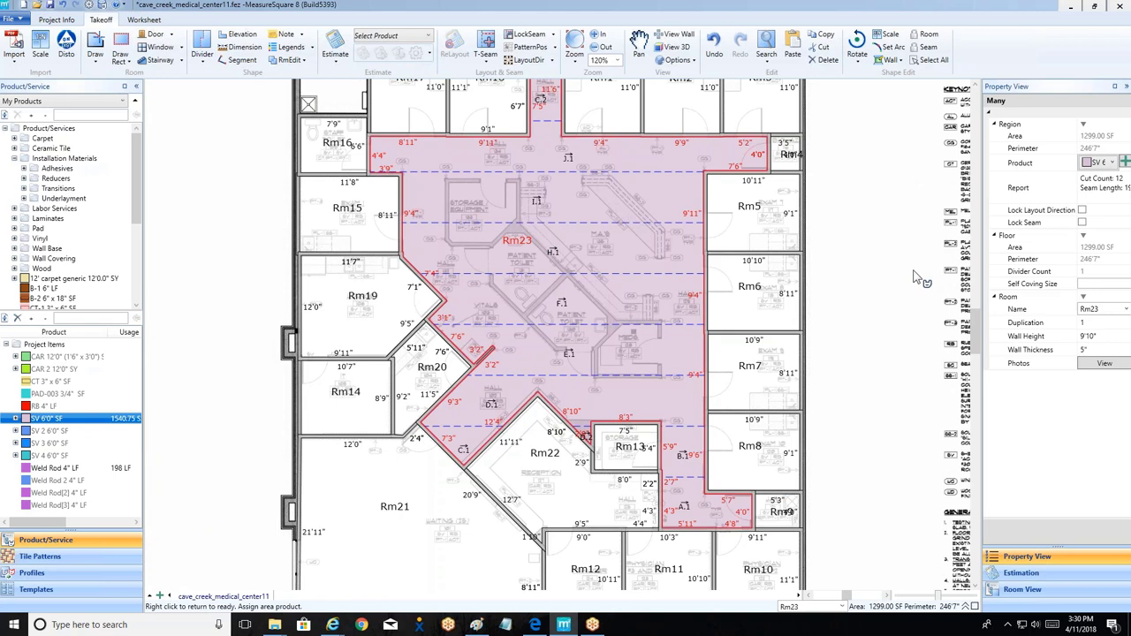
right_click(919, 278)
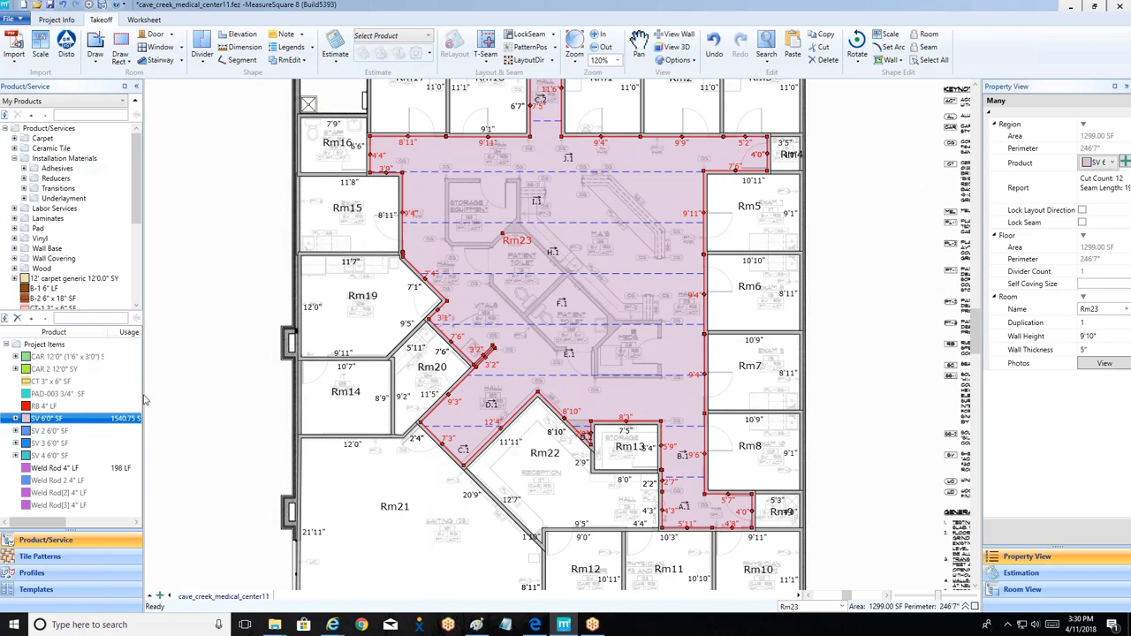
drag(147, 394, 156, 394)
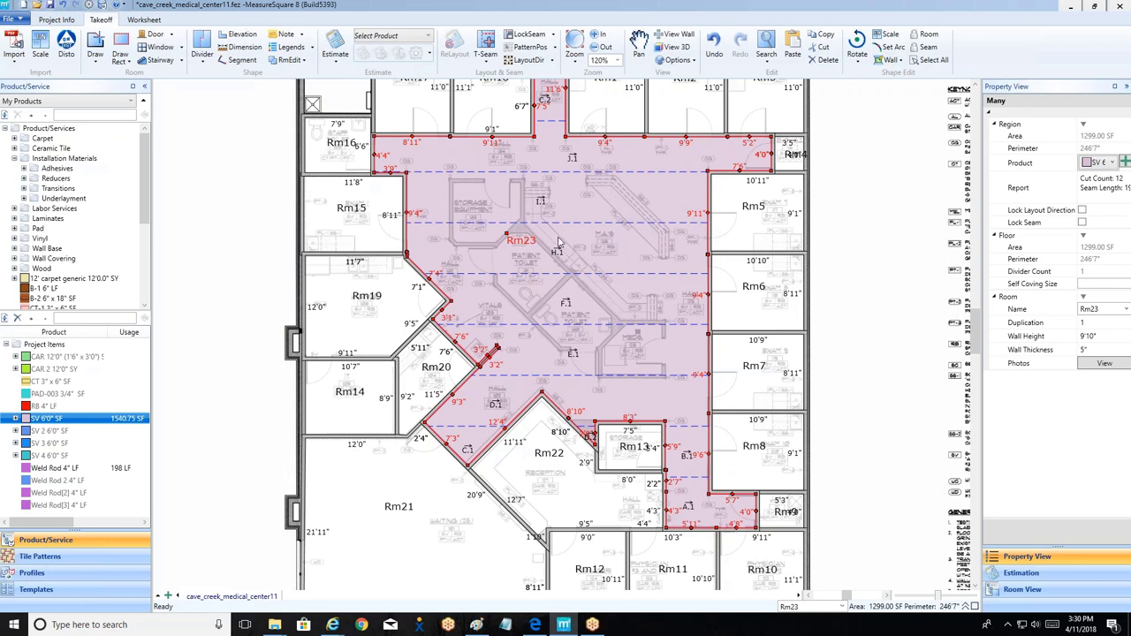
Step: Draw a polygon room over Storage Equipment inside the central hall, about 7'10" wide with an angled corner about 4'1" long
click(94, 49)
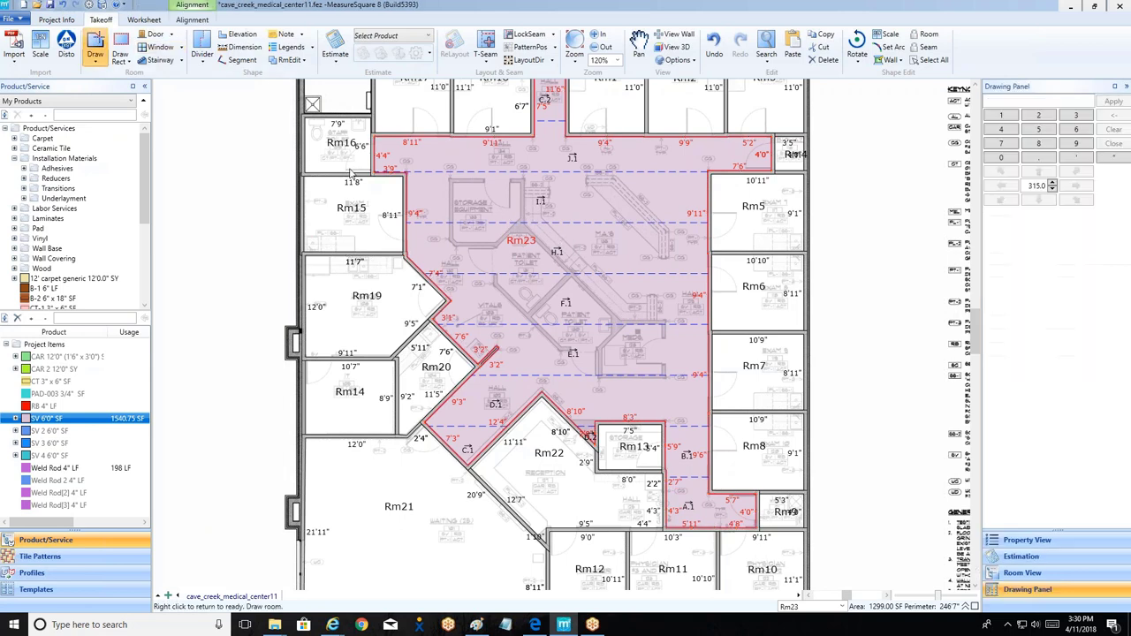
scroll(477, 207, up, 1)
click(446, 174)
click(533, 174)
click(534, 222)
click(501, 255)
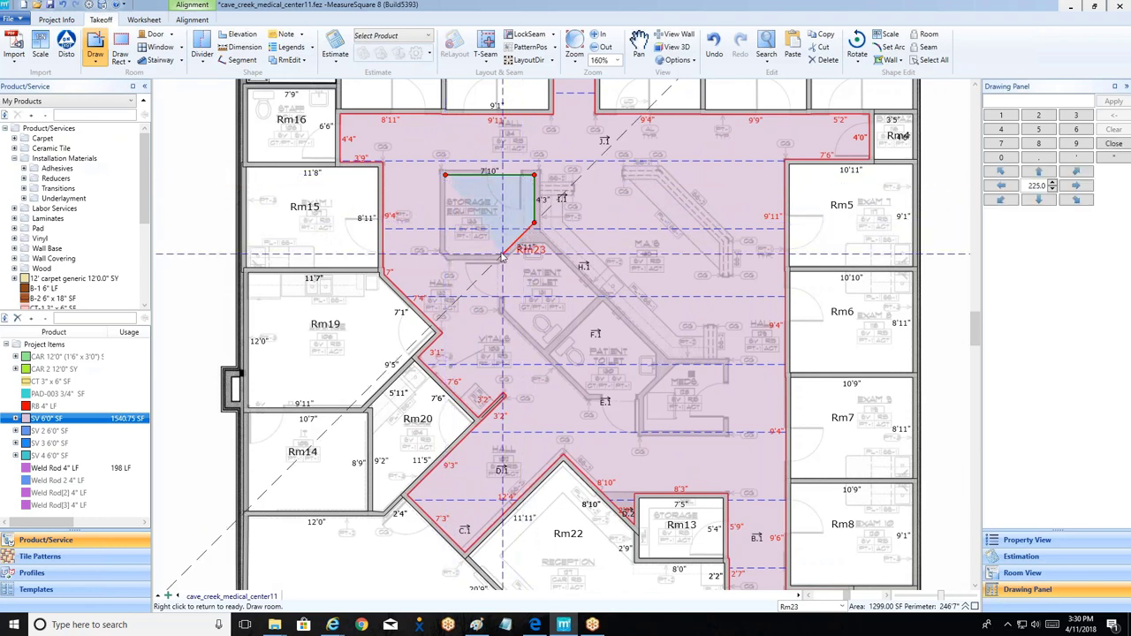
click(445, 255)
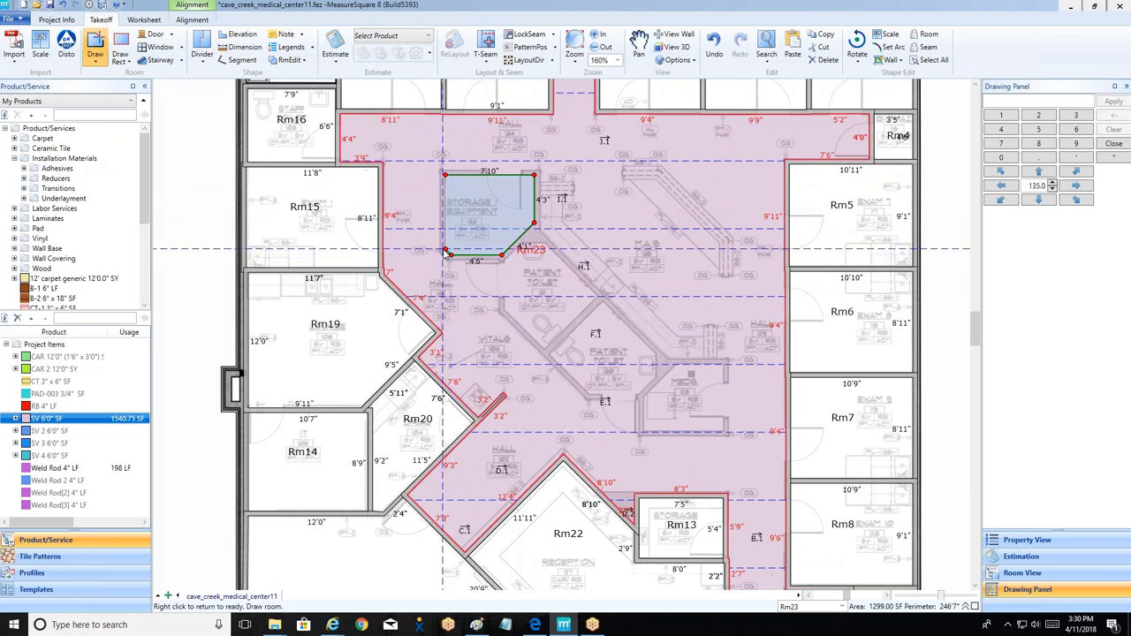
click(445, 174)
Step: Draw a polygon room over Patient Toilet 131, with angled sides of about 6'9", 6'8" and 5'0"
click(520, 242)
click(542, 242)
click(597, 297)
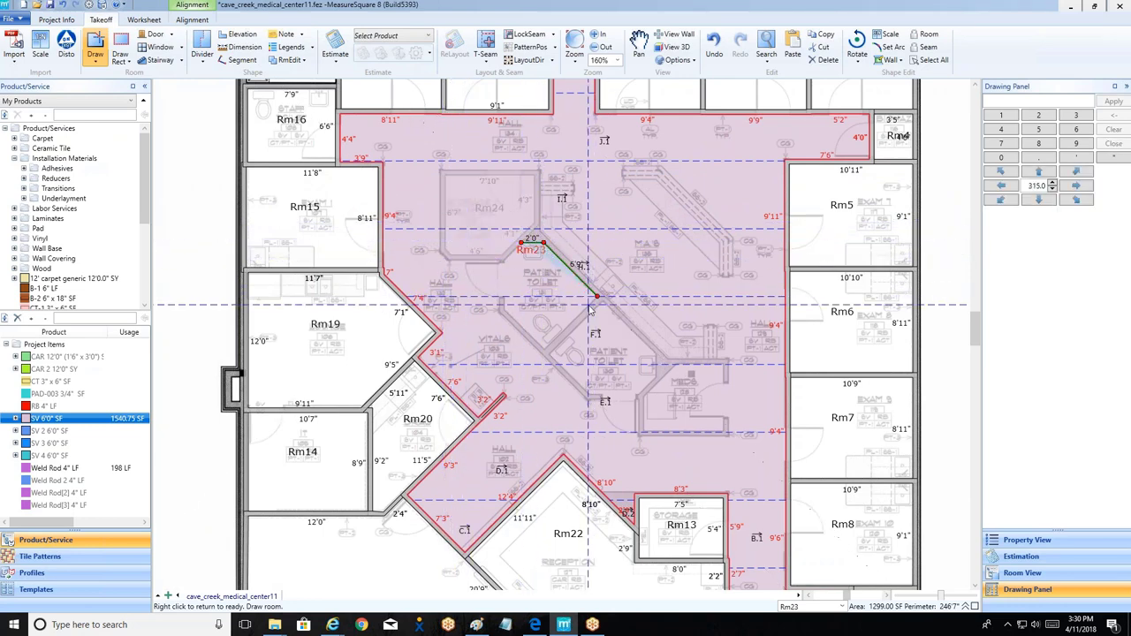
click(544, 350)
click(503, 309)
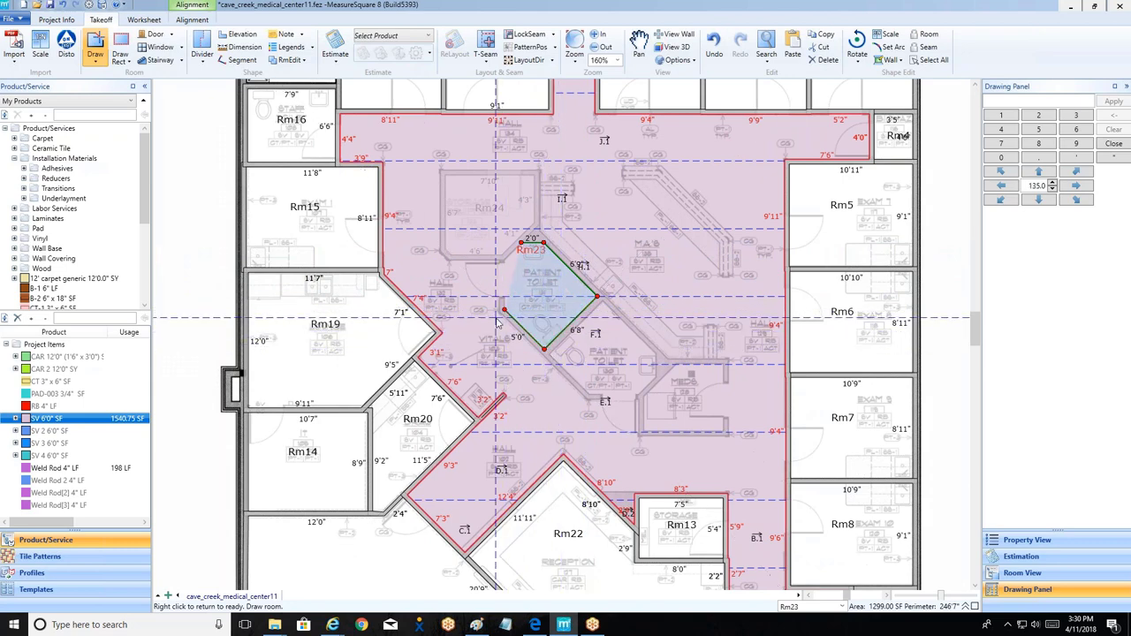
click(503, 261)
click(520, 244)
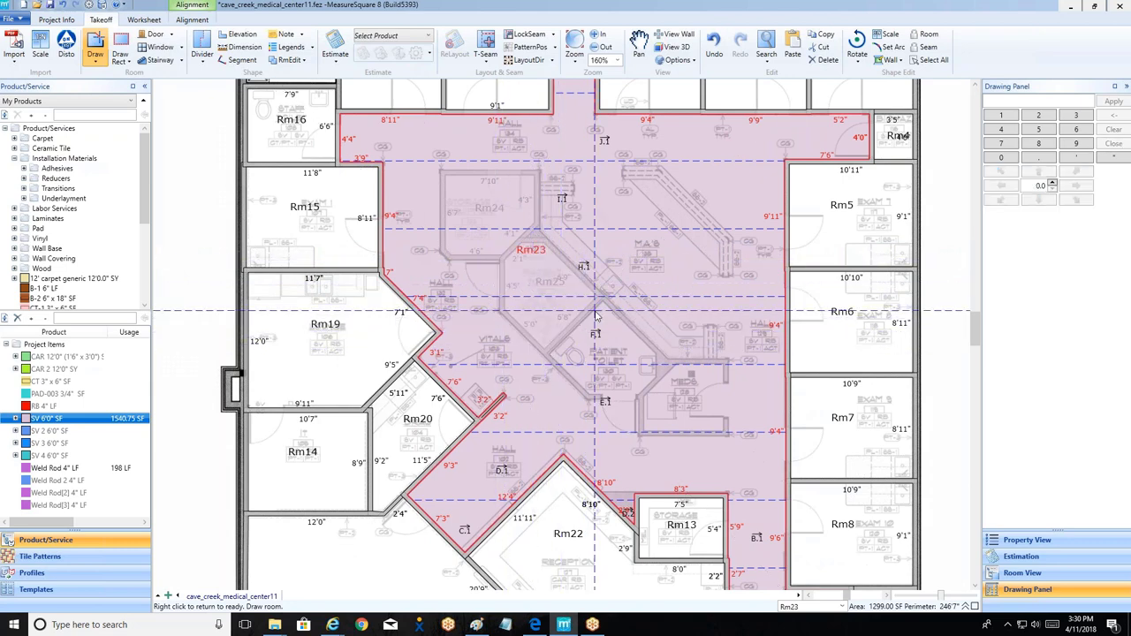
Step: Draw a polygon room over the second Patient Toilet inside the central hall, with sides of about 7'1", 2'1", 4'5", 5'5" and 6'9"
click(600, 301)
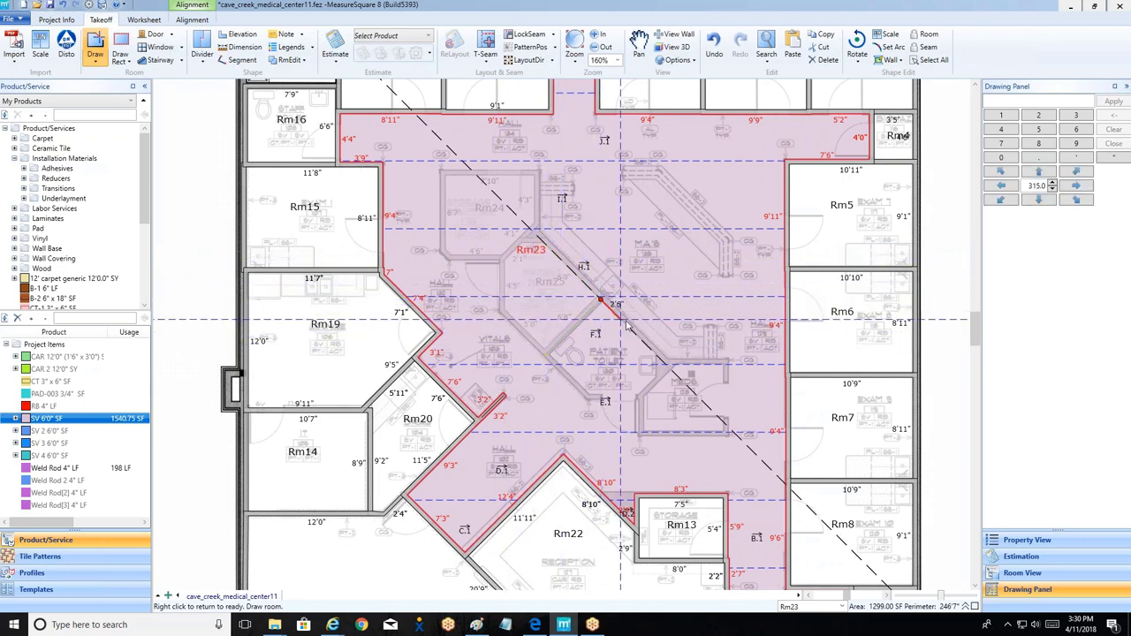
click(656, 357)
click(657, 379)
click(639, 397)
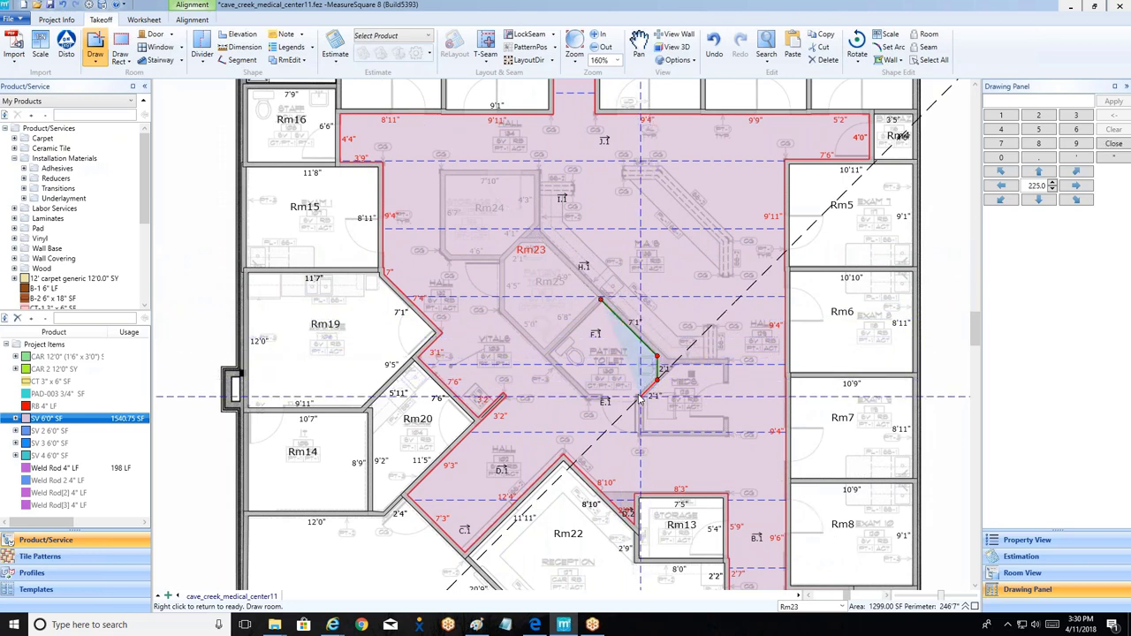
click(590, 397)
click(547, 354)
click(601, 302)
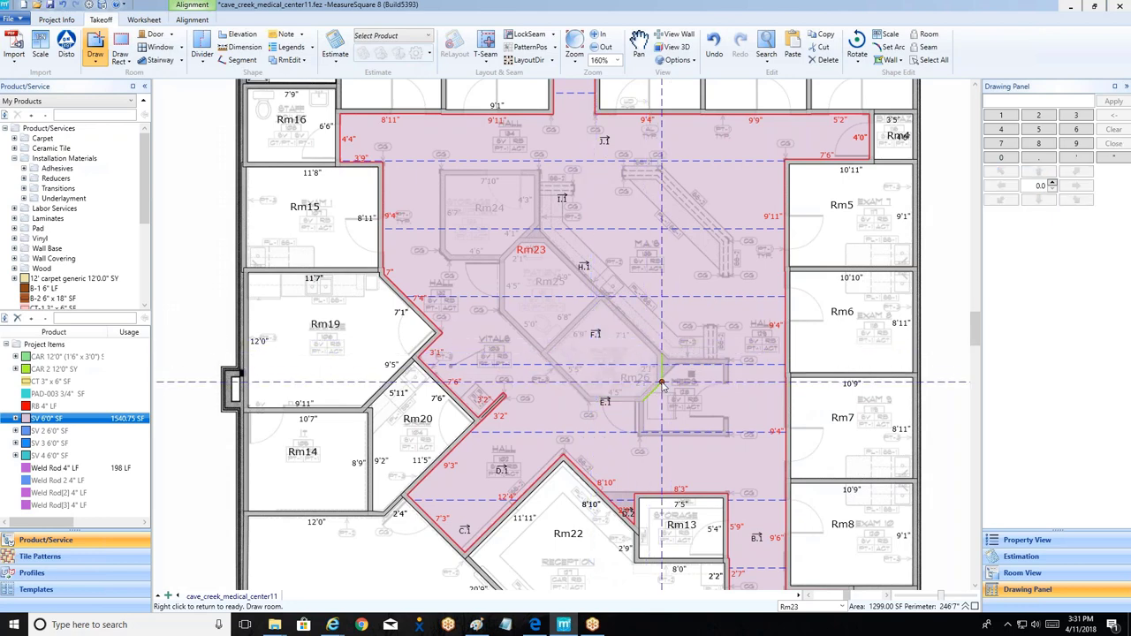
Step: Draw a polygon room over Meds 128, about 7'1" wide and 5'11" deep with an angled corner, and finish drawing rooms
click(660, 382)
click(723, 364)
click(722, 432)
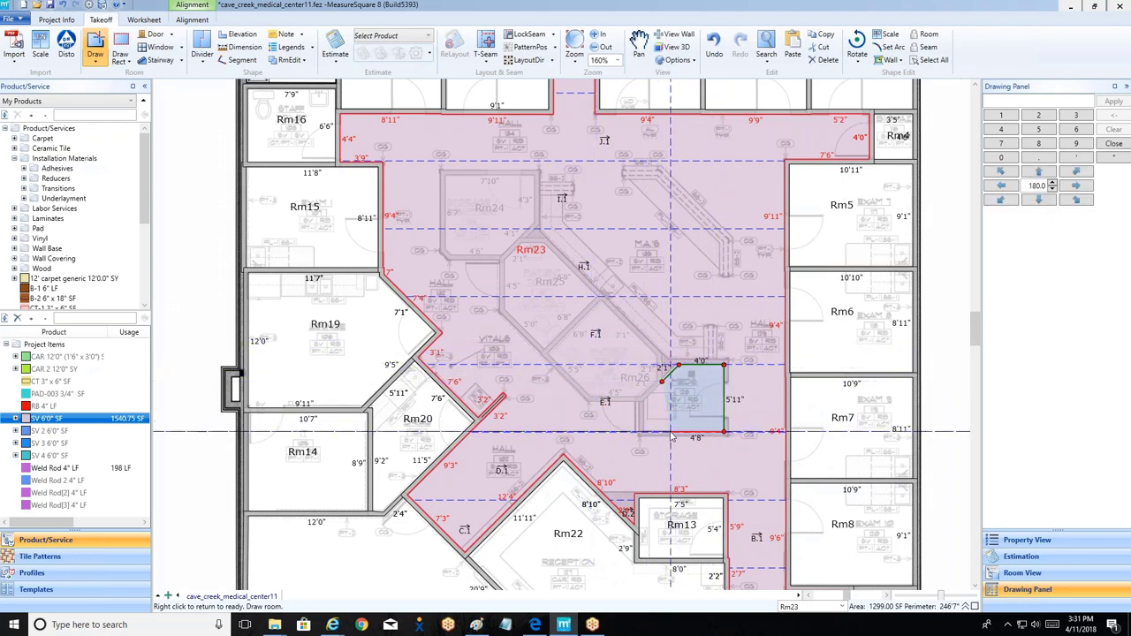
click(643, 432)
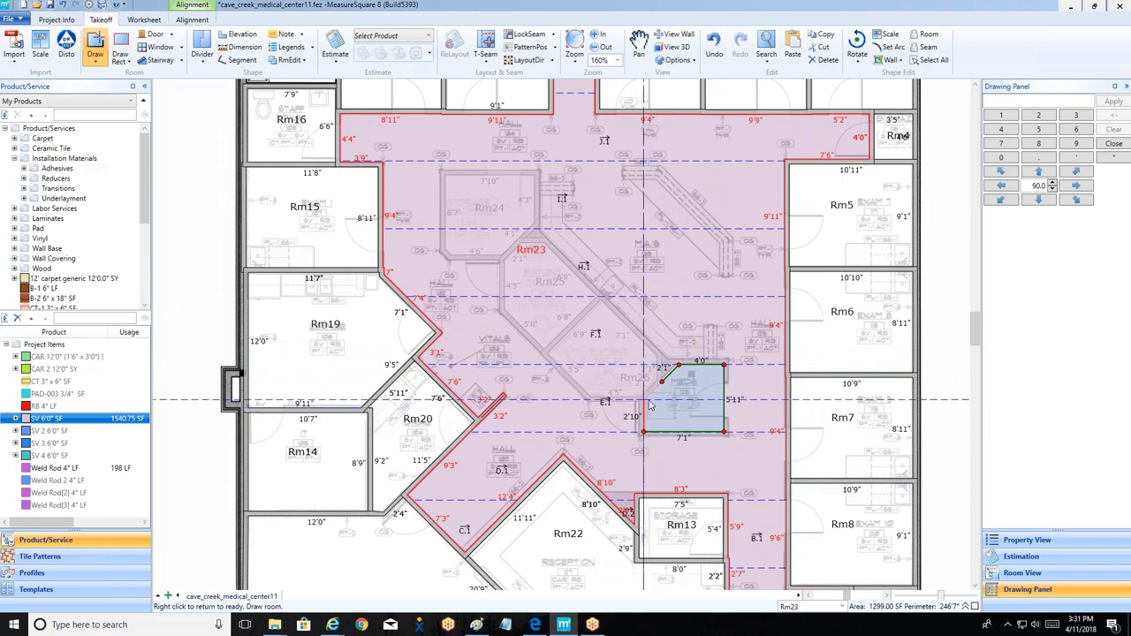
click(643, 404)
right_click(699, 408)
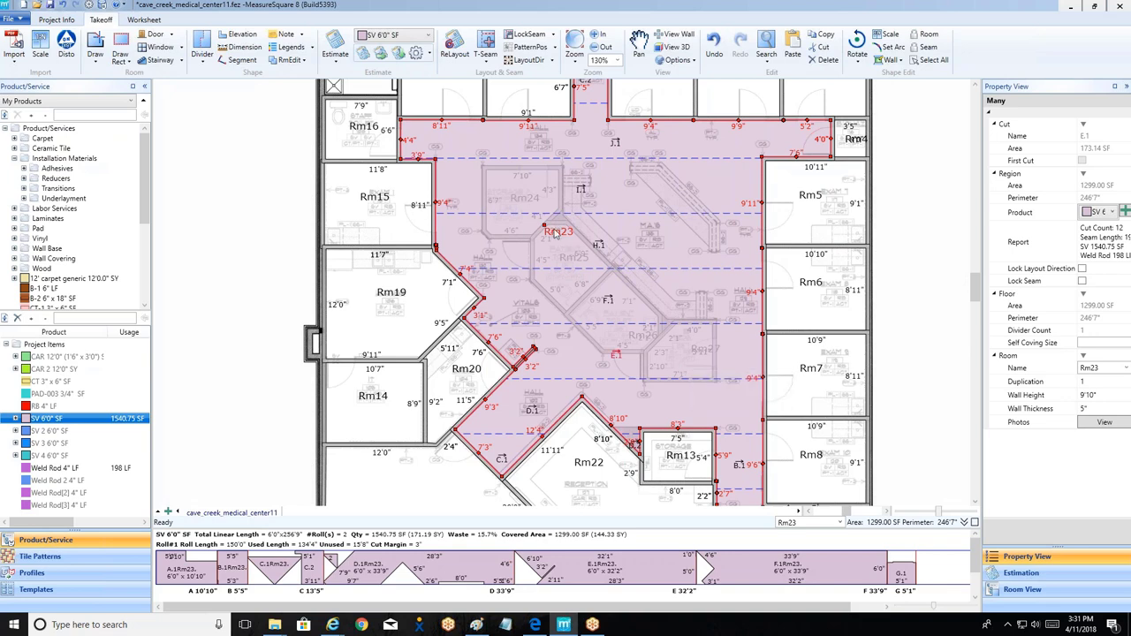
Step: Send the central hall room behind the four rooms drawn inside it
click(559, 262)
scroll(558, 261, up, 4)
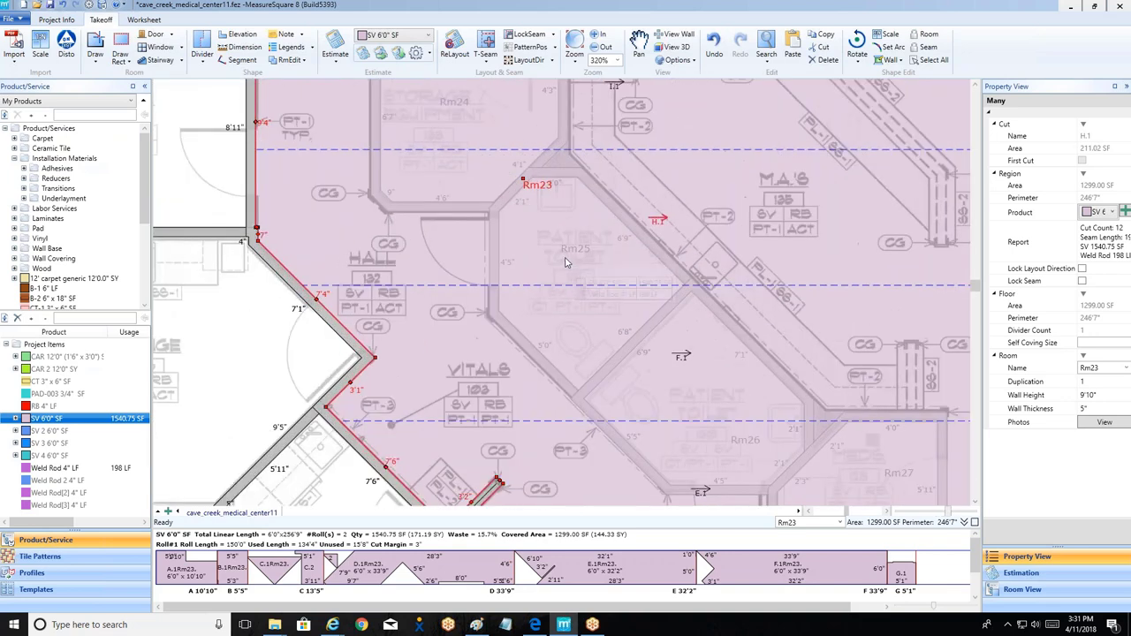
scroll(571, 294, down, 3)
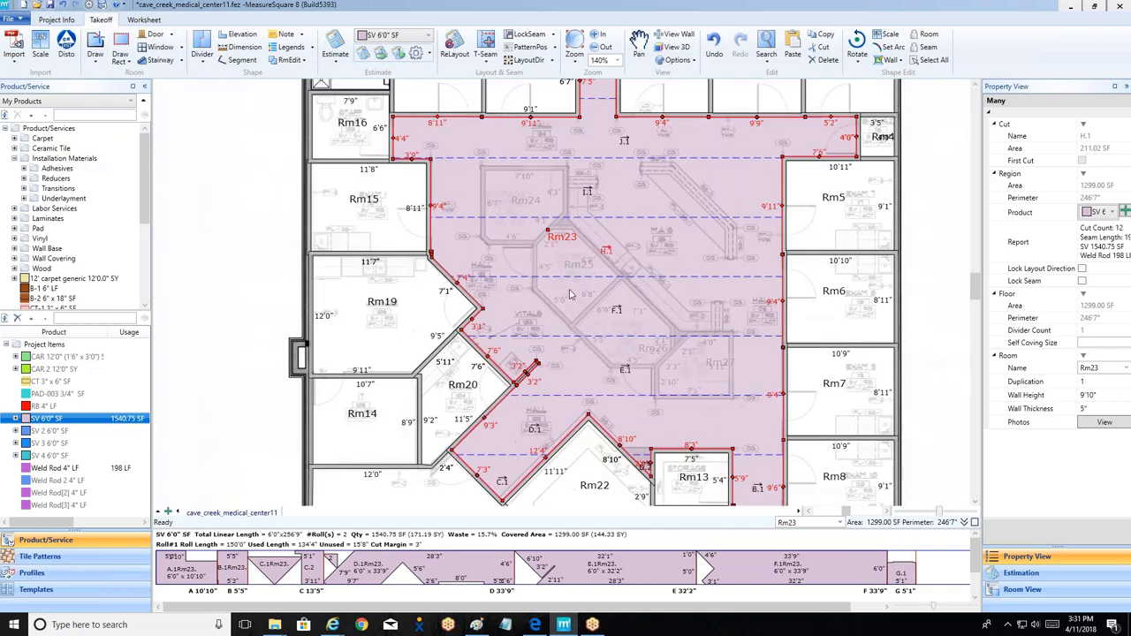
right_click(651, 249)
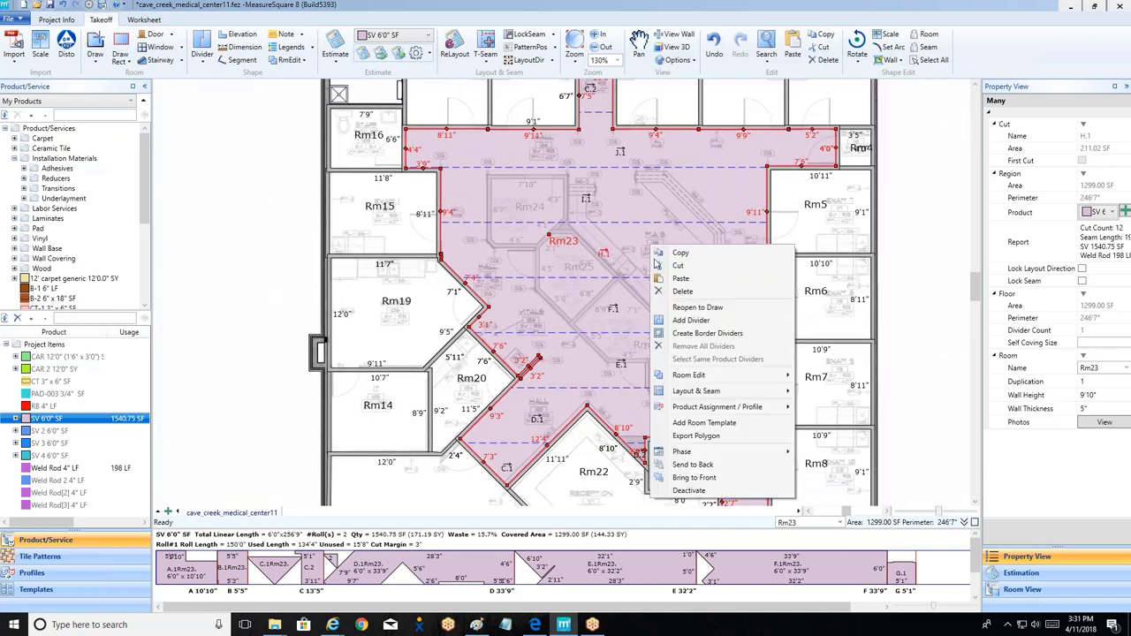
click(727, 466)
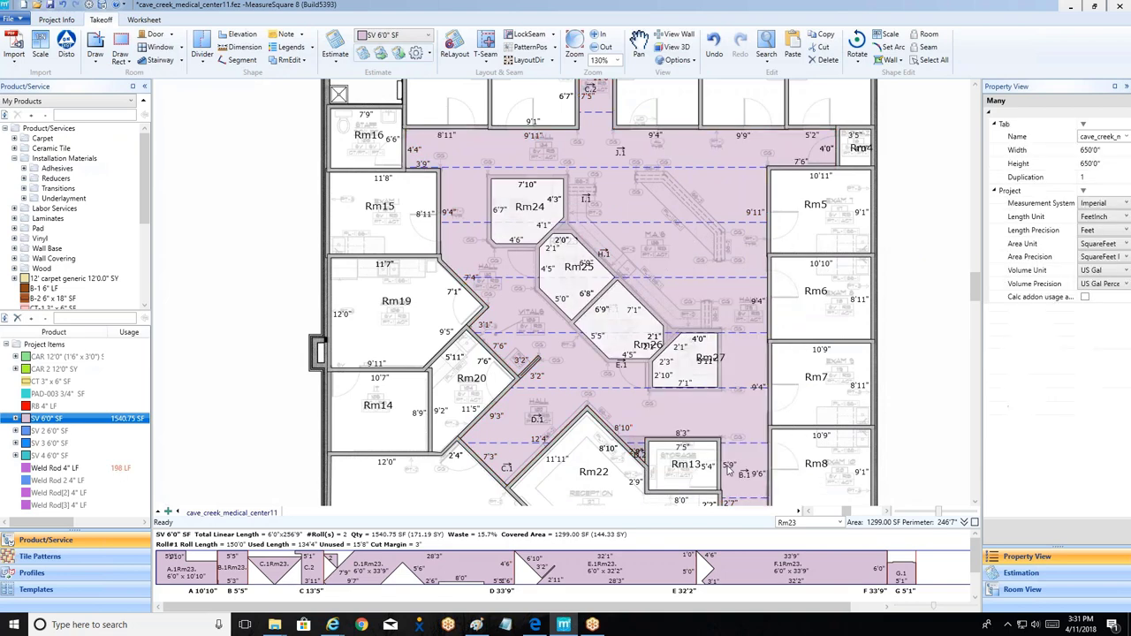
Step: Punch the Storage Equipment, two Patient Toilet and Meds rooms (Rm24 to Rm27) out of the central hall room
click(525, 225)
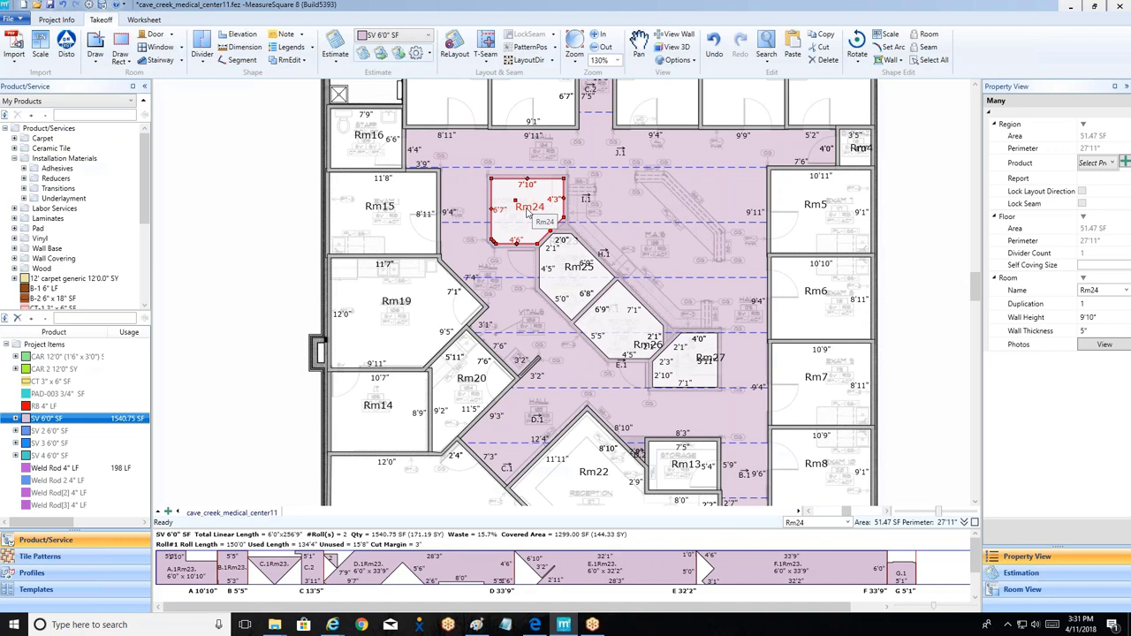
ctrl+click(576, 290)
ctrl+click(616, 328)
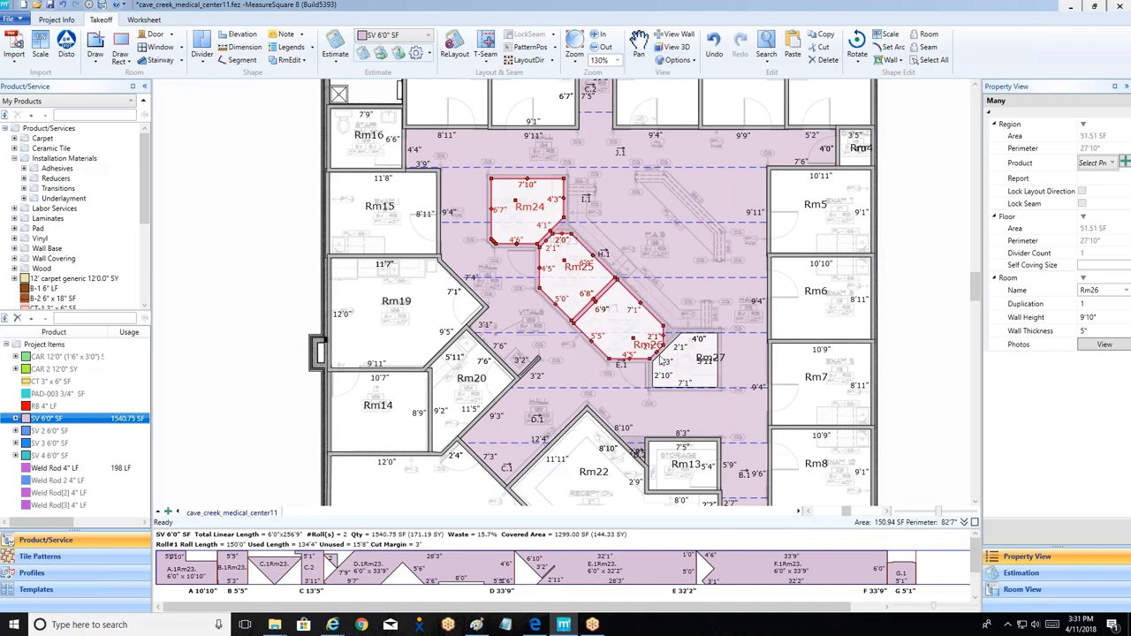
ctrl+click(691, 375)
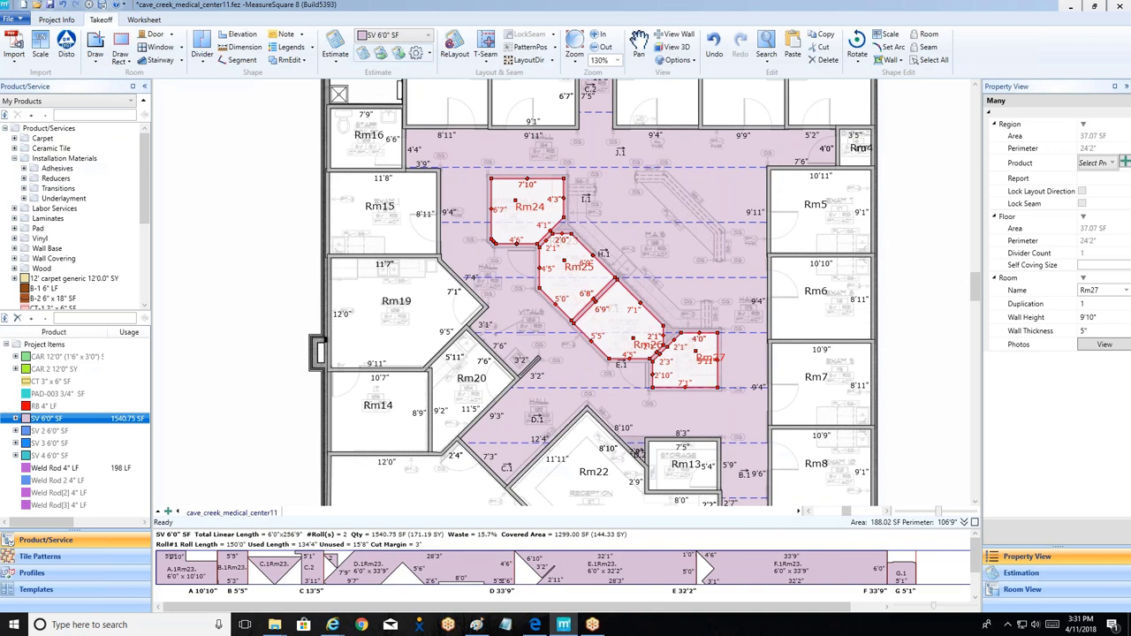
click(289, 61)
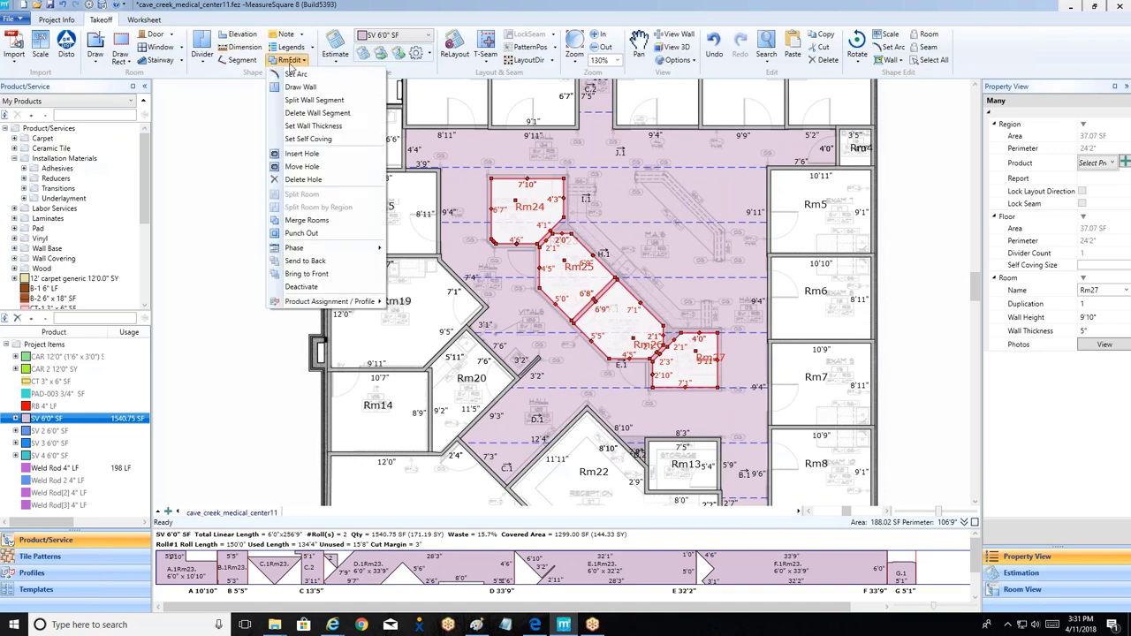
click(341, 235)
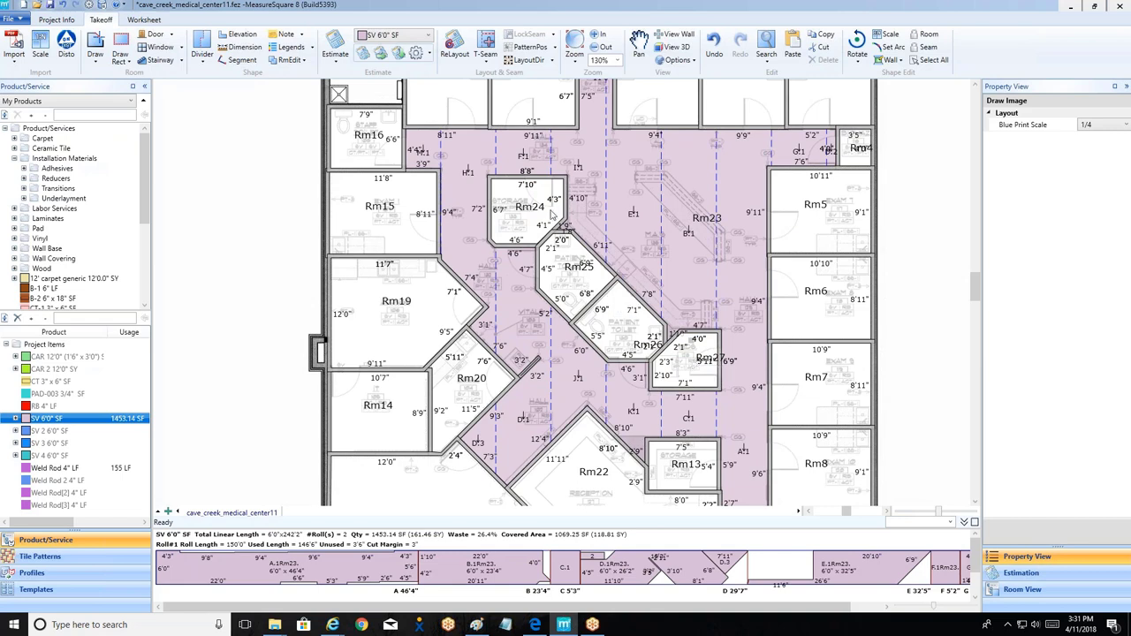
Step: Draw an elevation about 5'11" by 2'1" over the sink counter in the corner of Exam 7 (Rm5)
scroll(261, 231, down, 2)
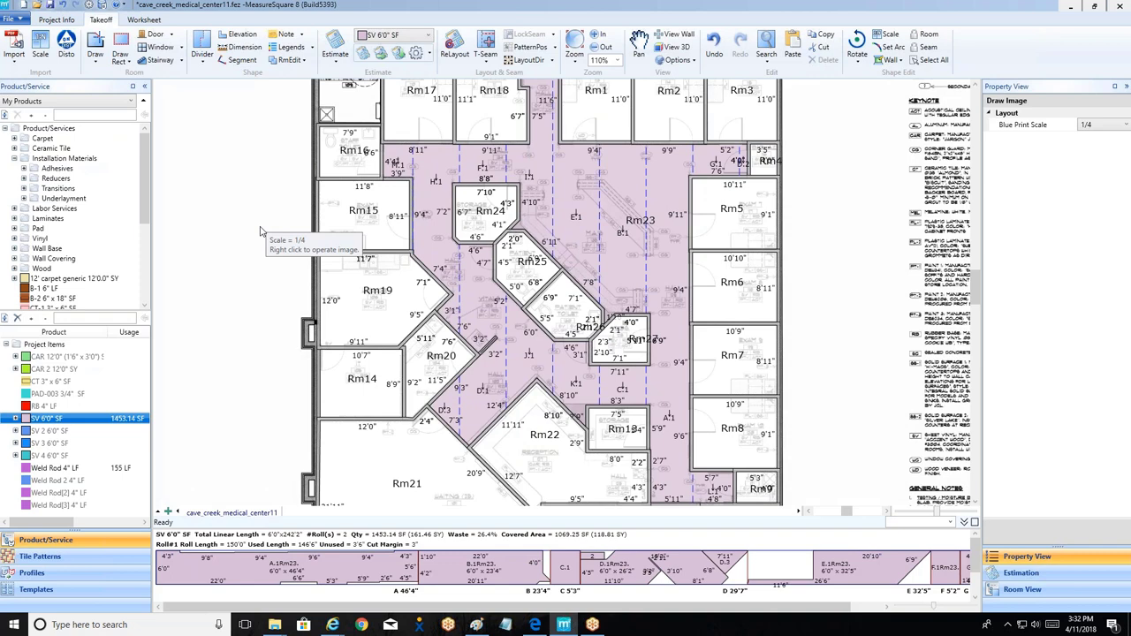
scroll(314, 266, down, 2)
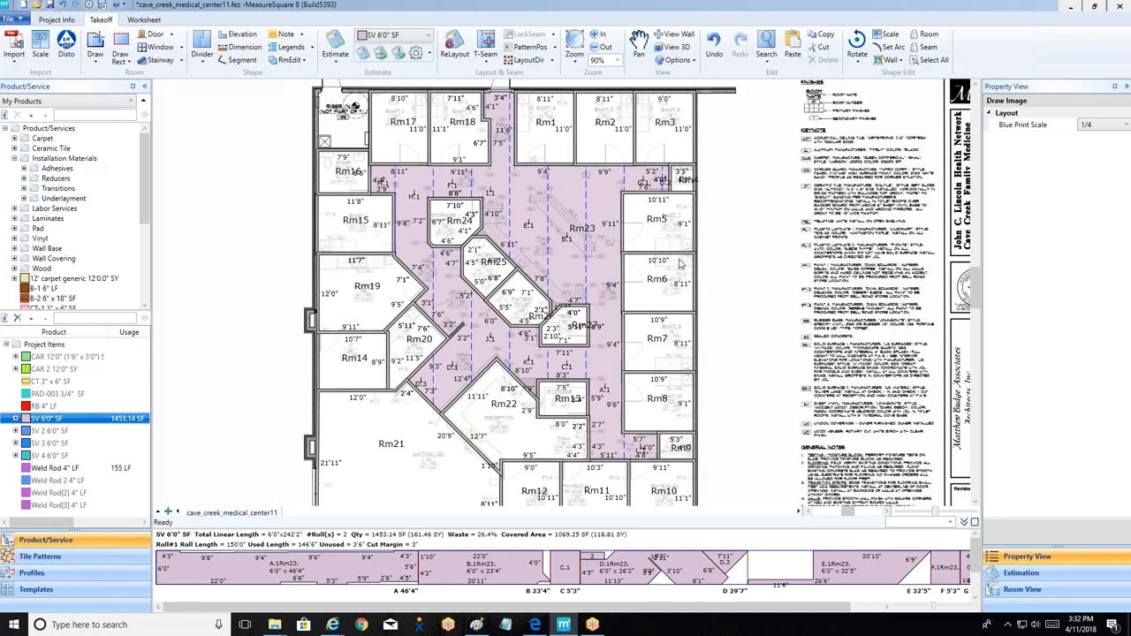
scroll(681, 264, up, 4)
scroll(682, 264, up, 5)
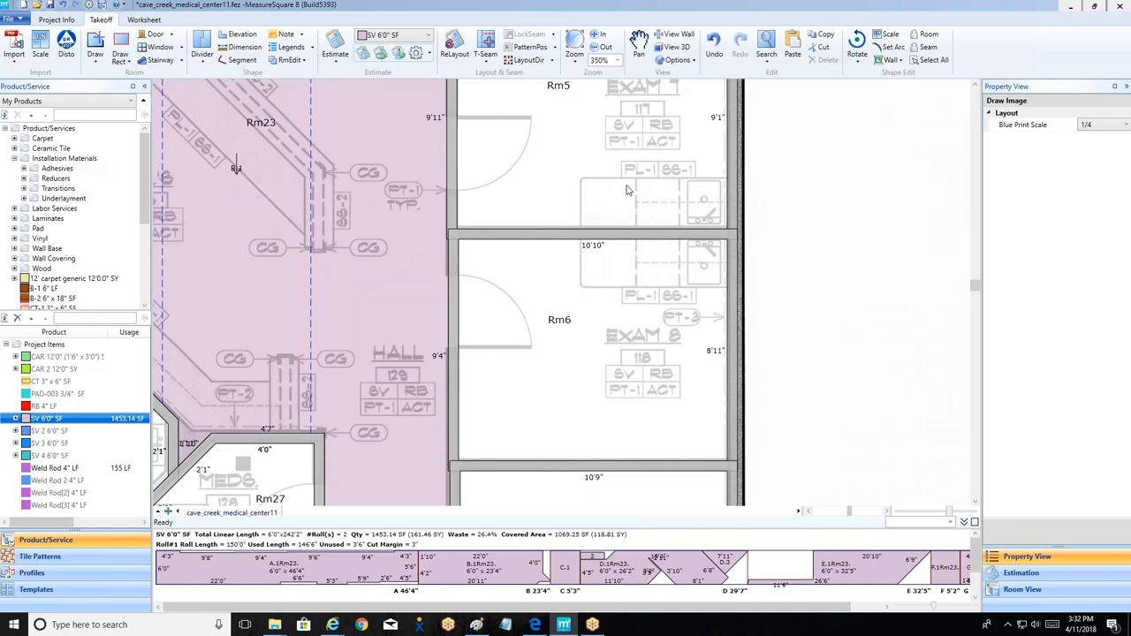
middle_drag(575, 164, 570, 229)
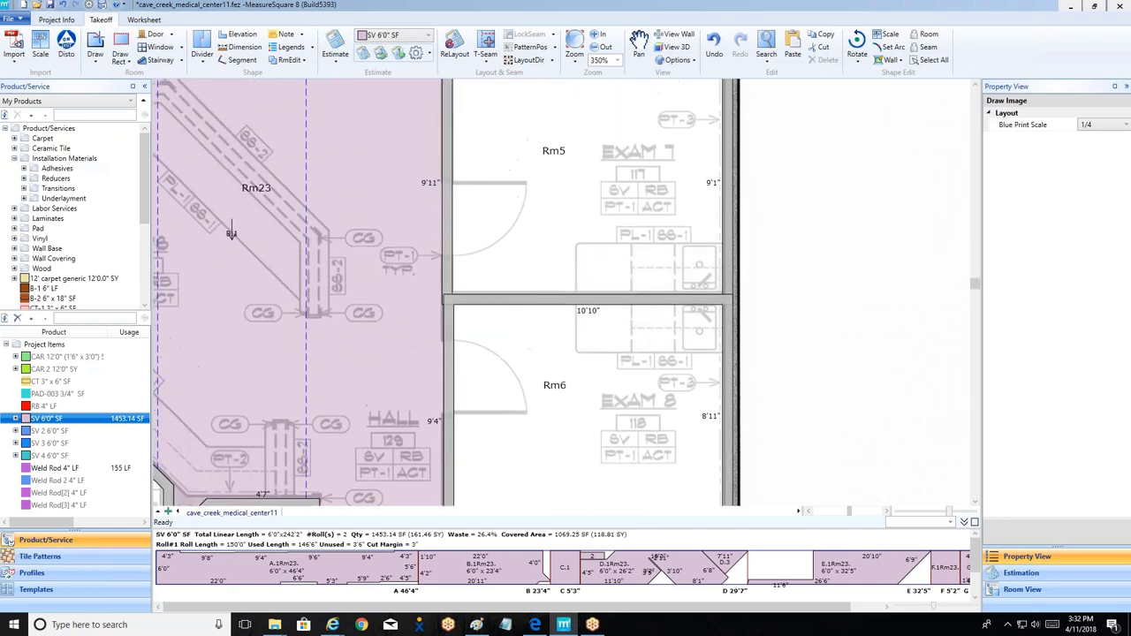
scroll(577, 280, down, 3)
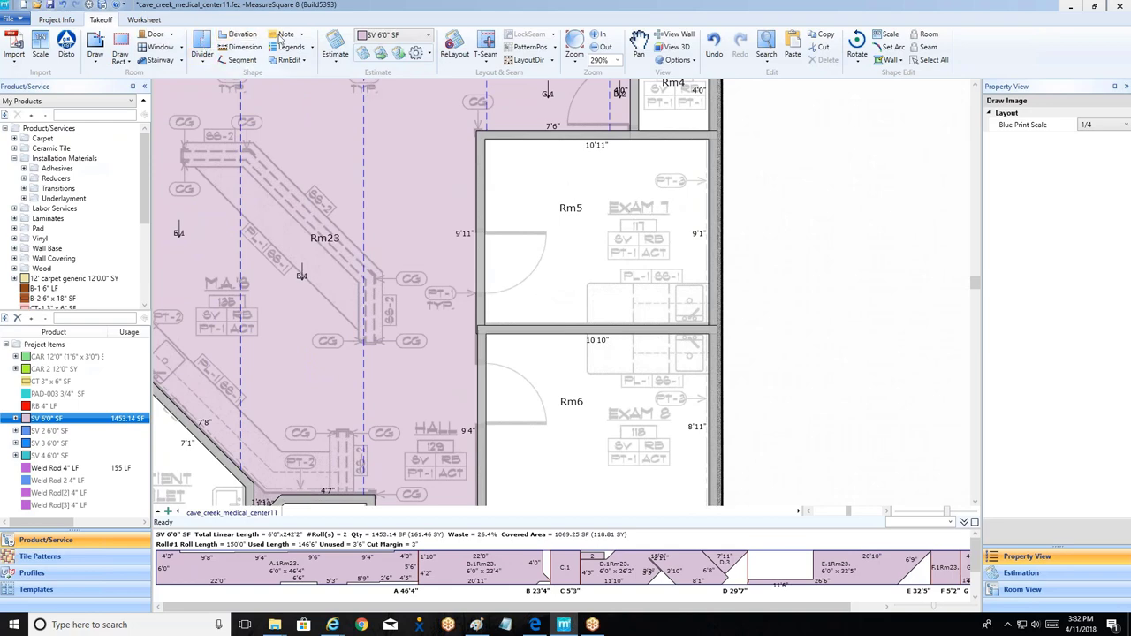
click(242, 35)
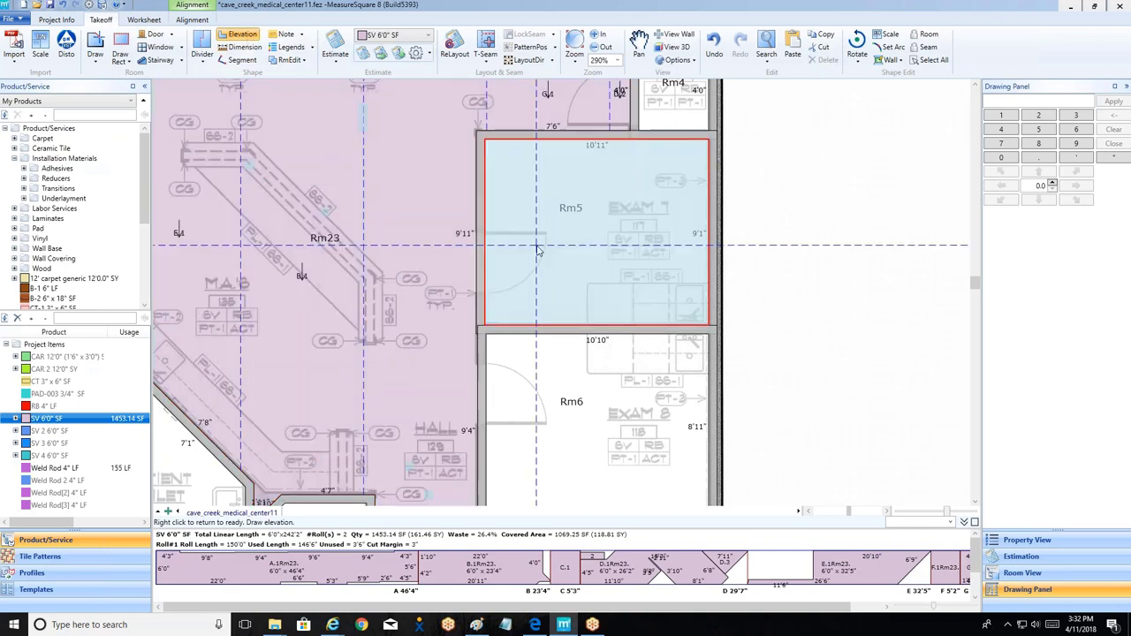
click(586, 327)
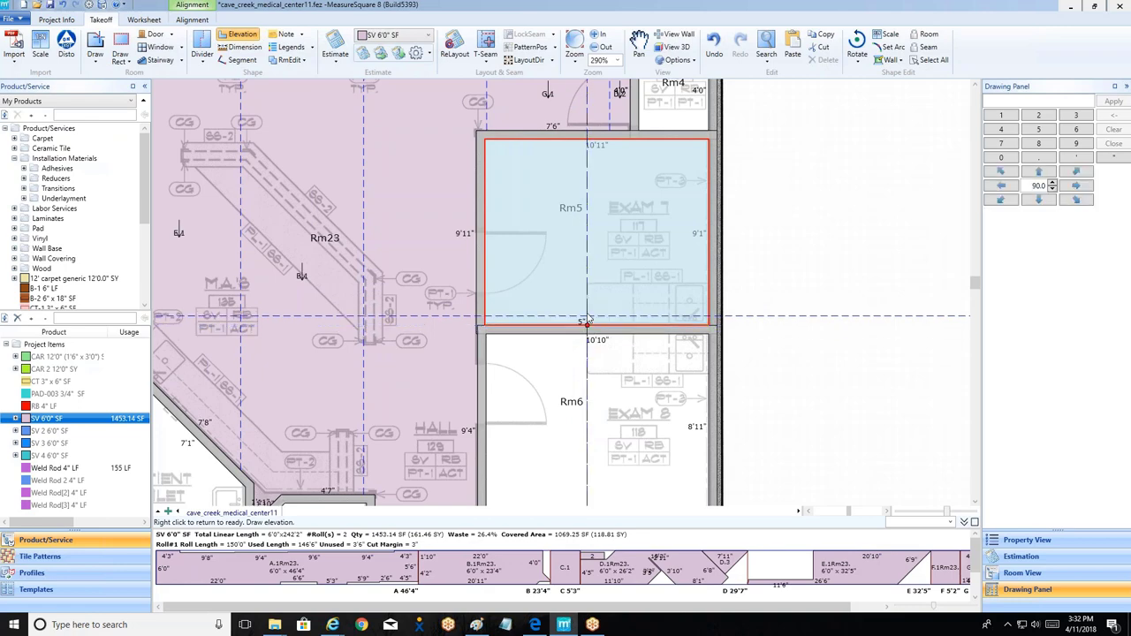
click(586, 285)
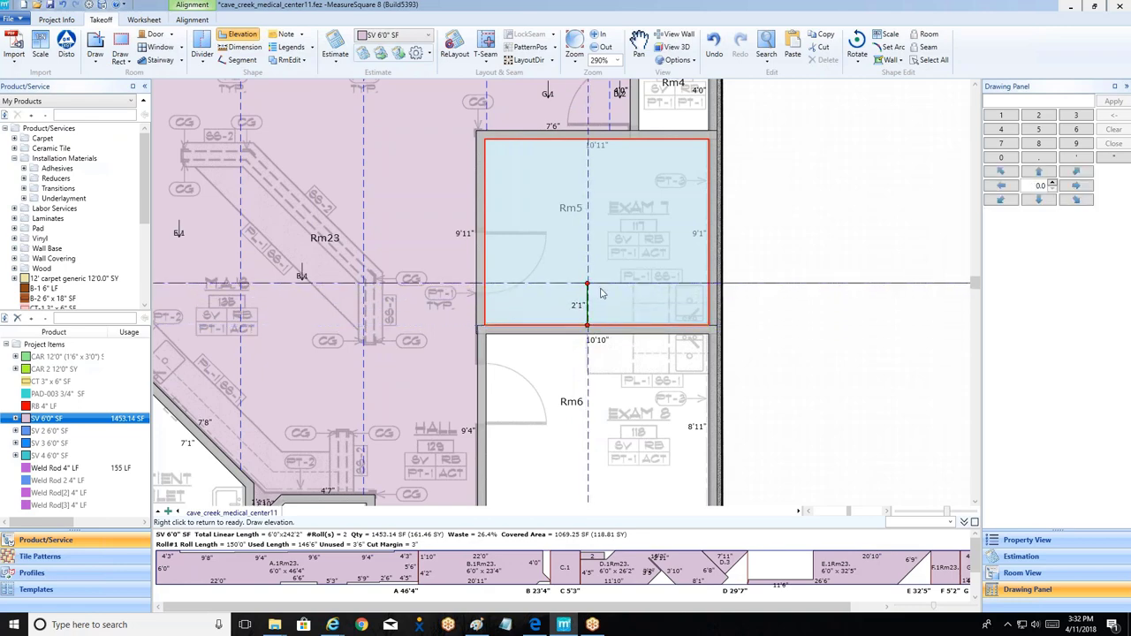
click(709, 285)
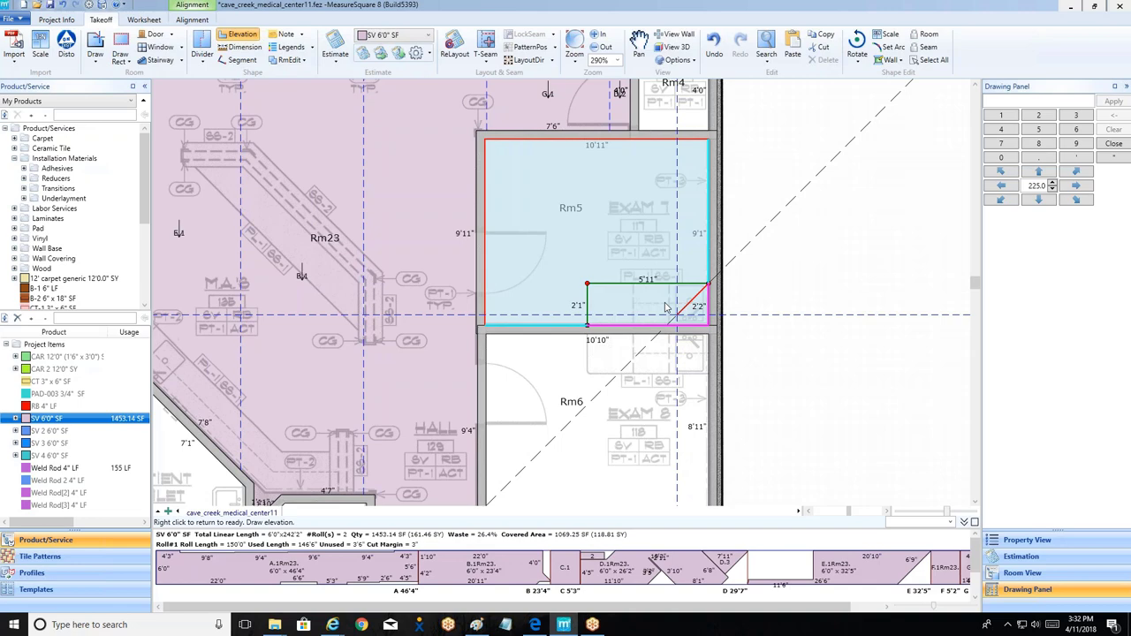
right_click(667, 306)
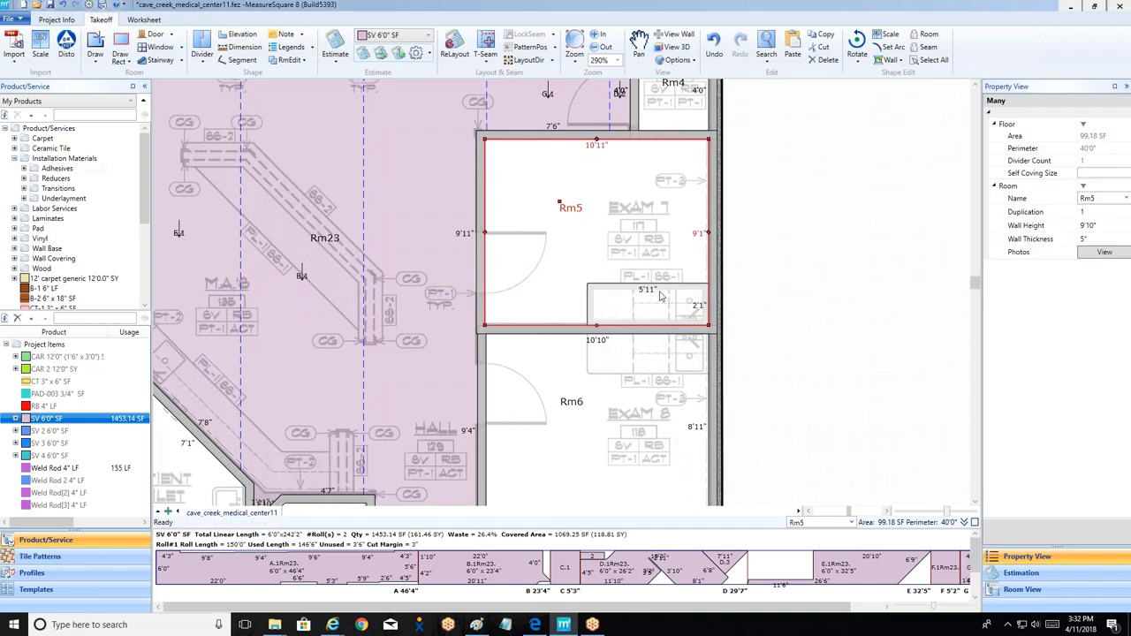
Step: Assign the SV 6'0" SF vinyl to Exam 7's floor outside the counter and to rooms Rm1, Rm2, Rm3 and Rm4
click(46, 418)
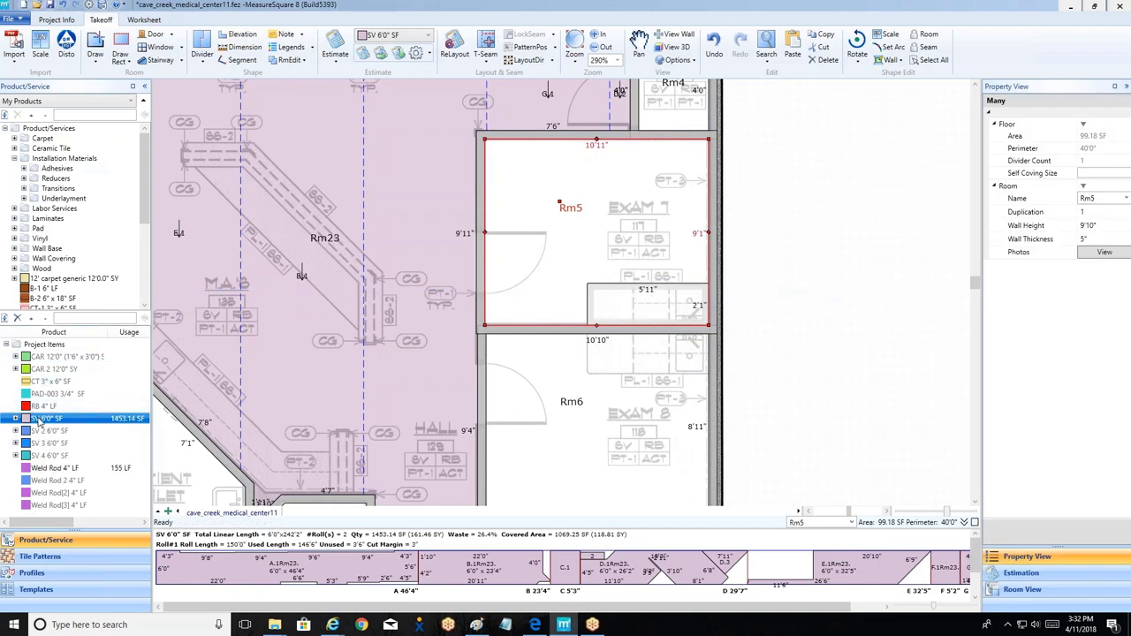
click(576, 209)
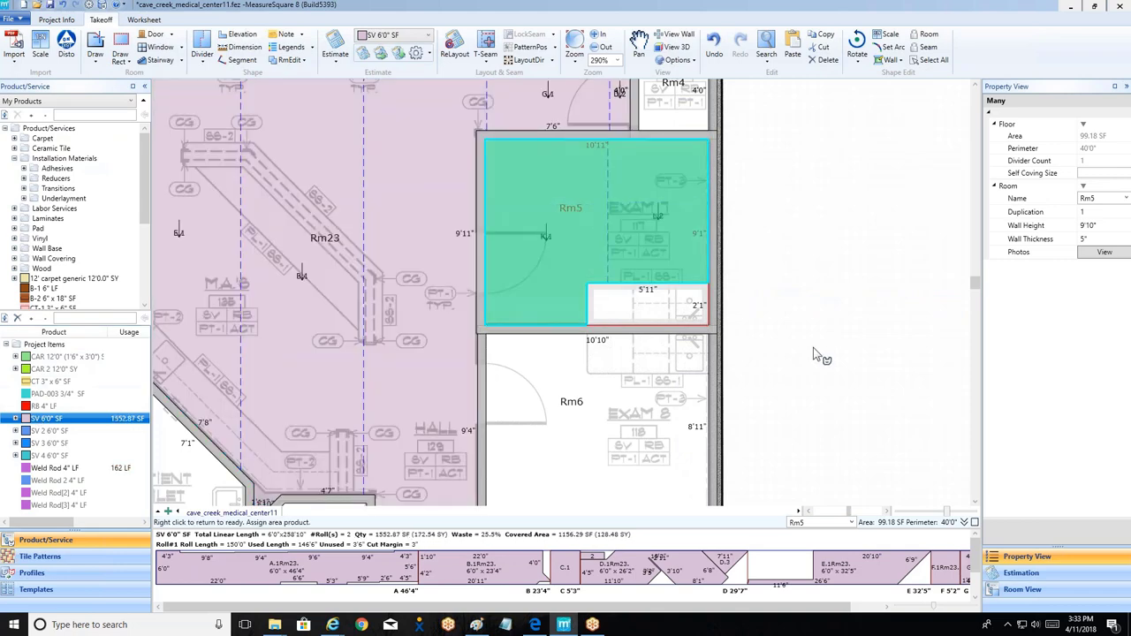
scroll(813, 347, down, 1)
scroll(807, 339, down, 2)
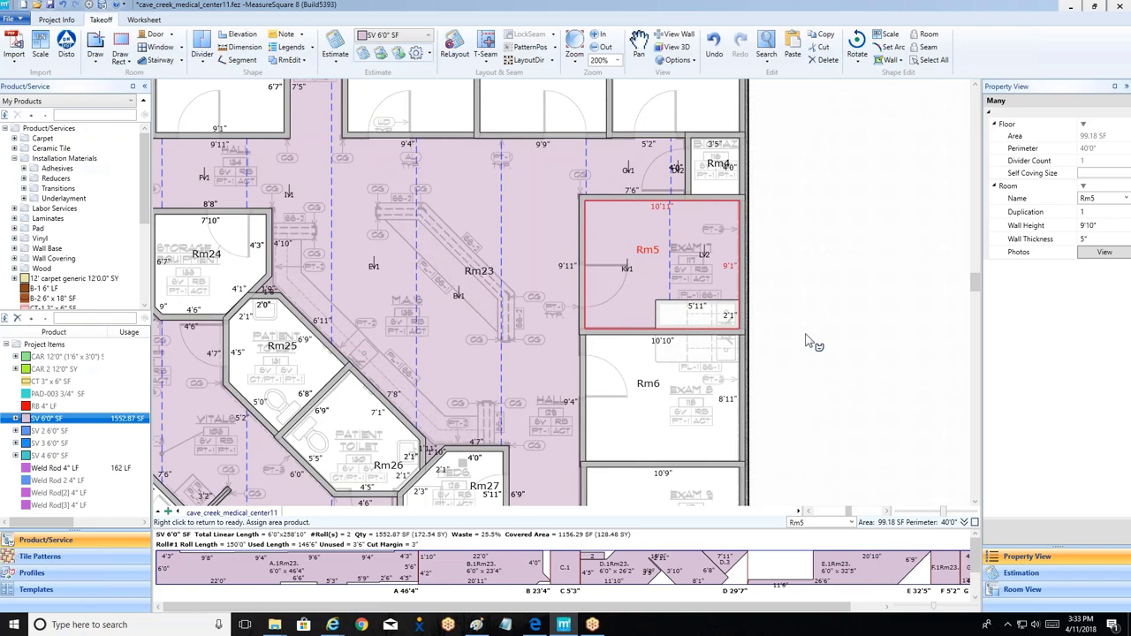
scroll(807, 342, down, 3)
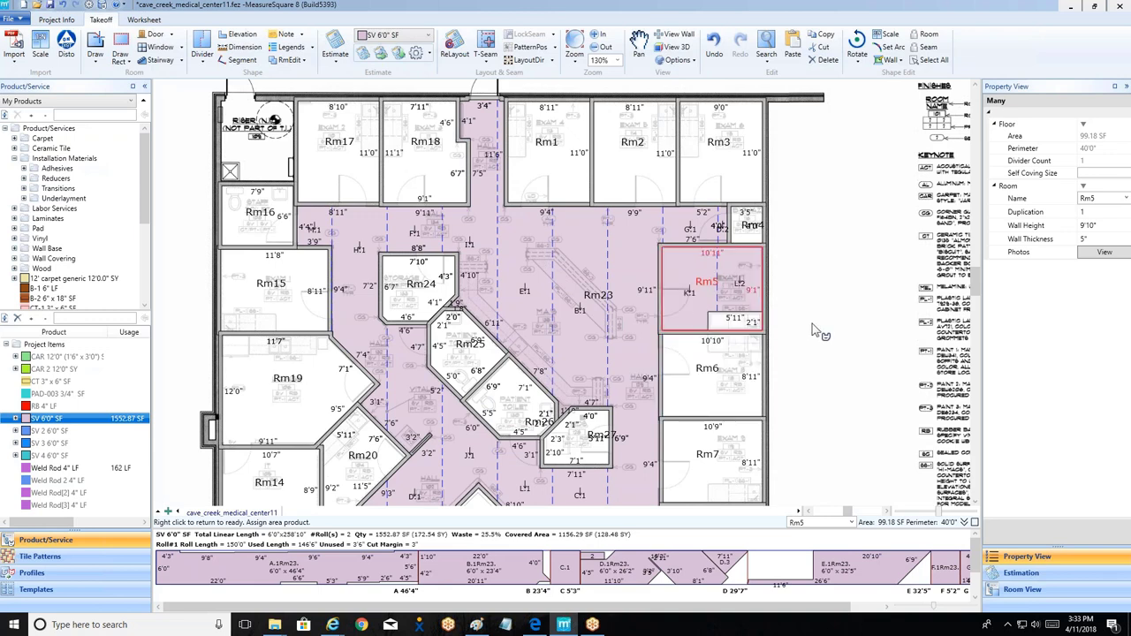
scroll(812, 323, down, 3)
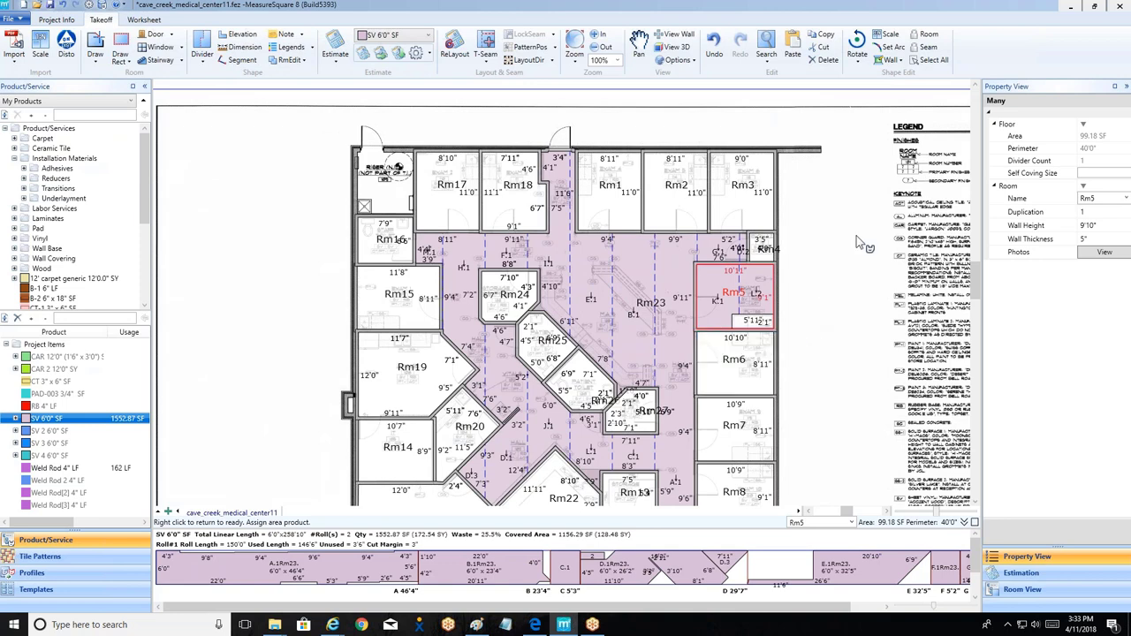
click(766, 208)
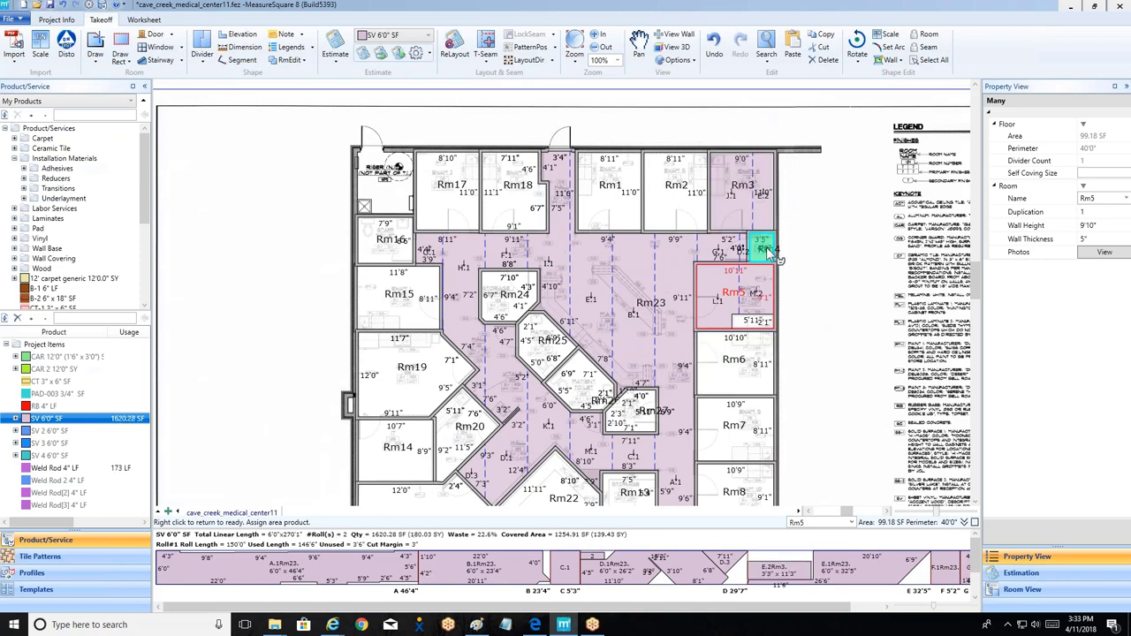
click(686, 203)
click(614, 202)
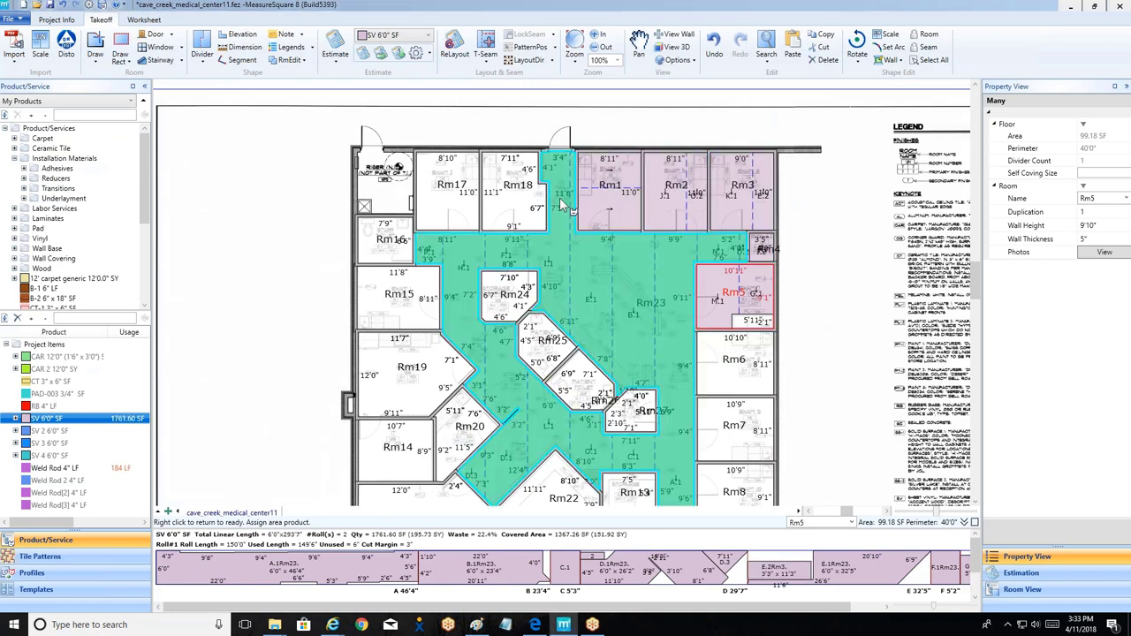
Step: Assign the SV 6'0" SF vinyl to rooms Rm18, Rm17, Rm16 and Rm15
click(560, 204)
click(511, 197)
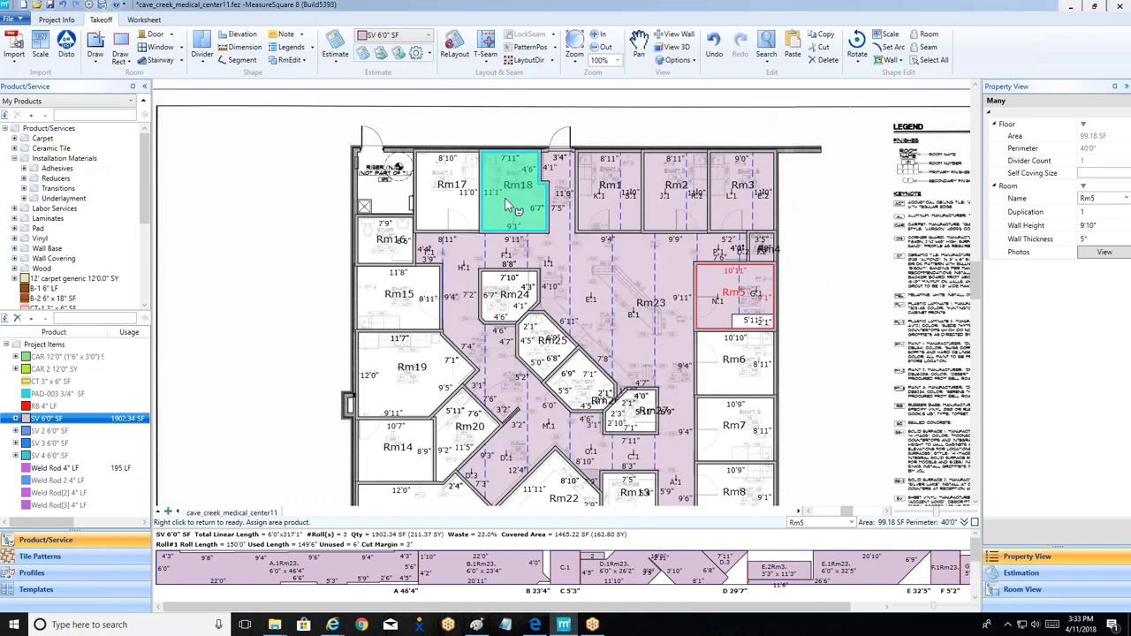
click(452, 207)
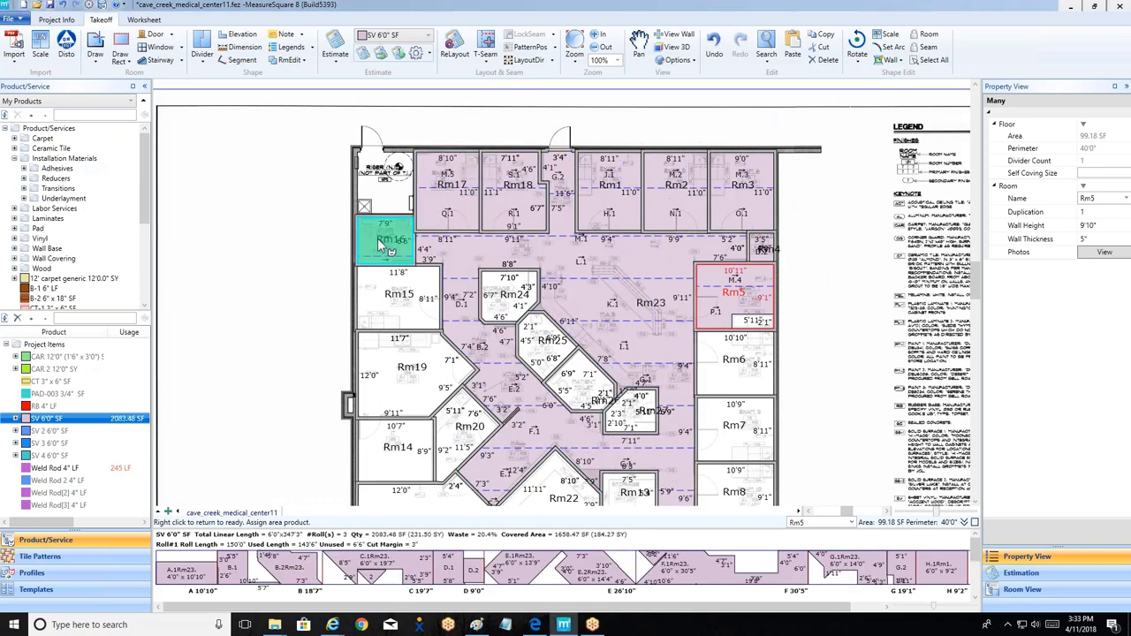
click(377, 238)
click(387, 308)
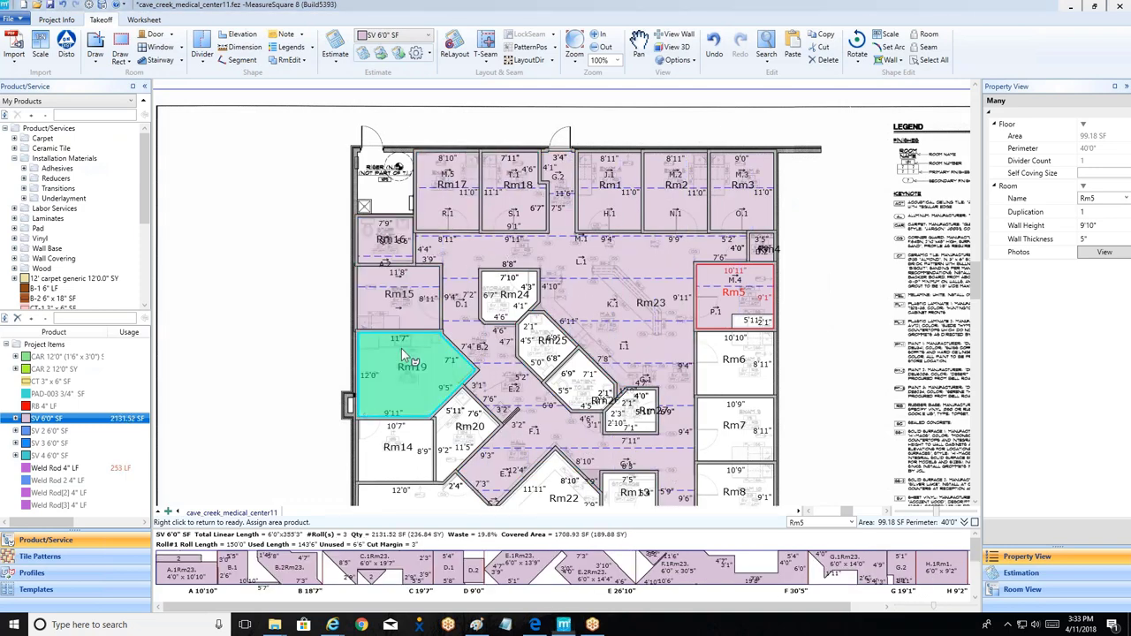
Step: Assign the SV 6'0" SF vinyl to Rm19, Rm20 and the central rooms Rm24, Rm25, Rm26 and Rm27
click(483, 428)
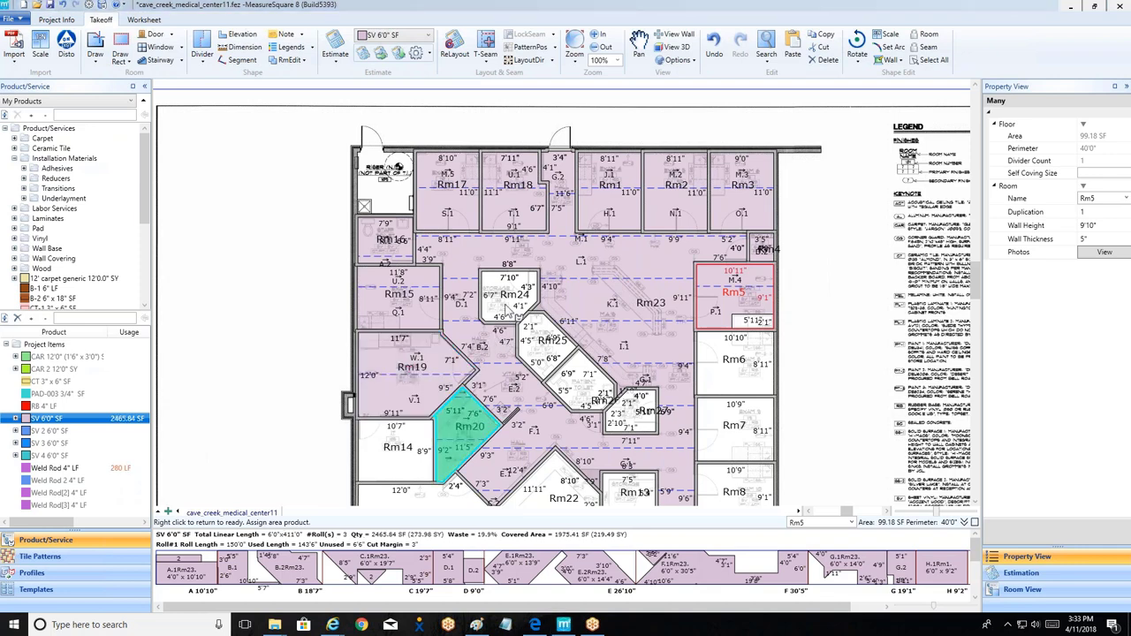
click(535, 362)
click(578, 378)
click(634, 410)
Step: Assign the SV 6'0" SF vinyl to Rm6, Rm7, Rm8, Rm9, the storage room Rm13 and the waiting room Rm21
click(746, 432)
middle_drag(746, 432, 699, 311)
click(699, 312)
click(687, 376)
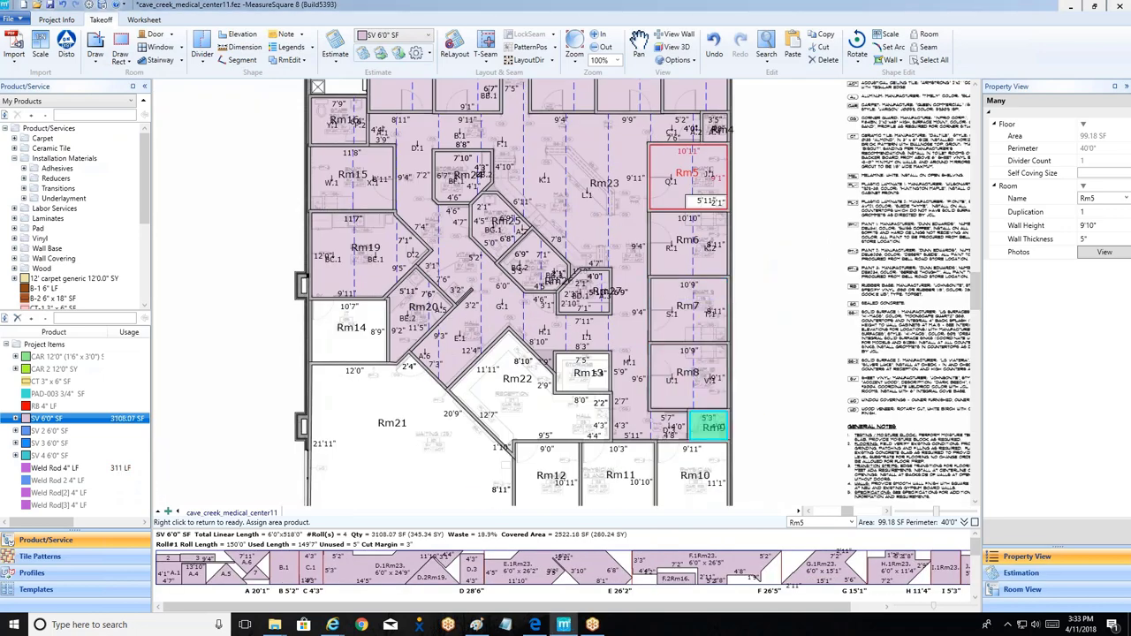
click(715, 428)
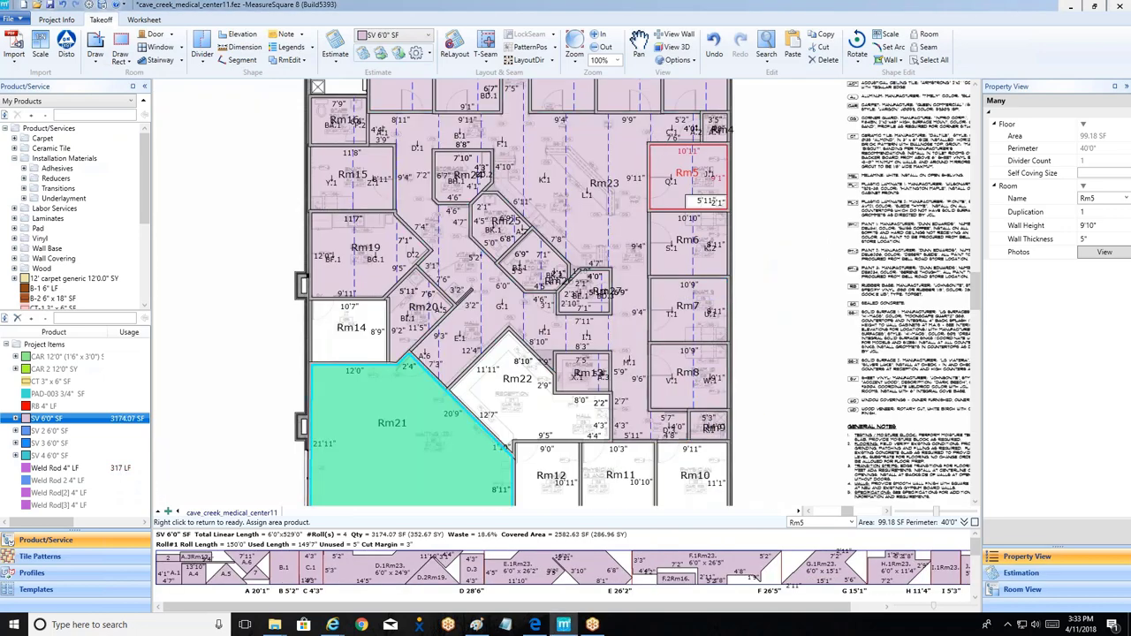
click(412, 422)
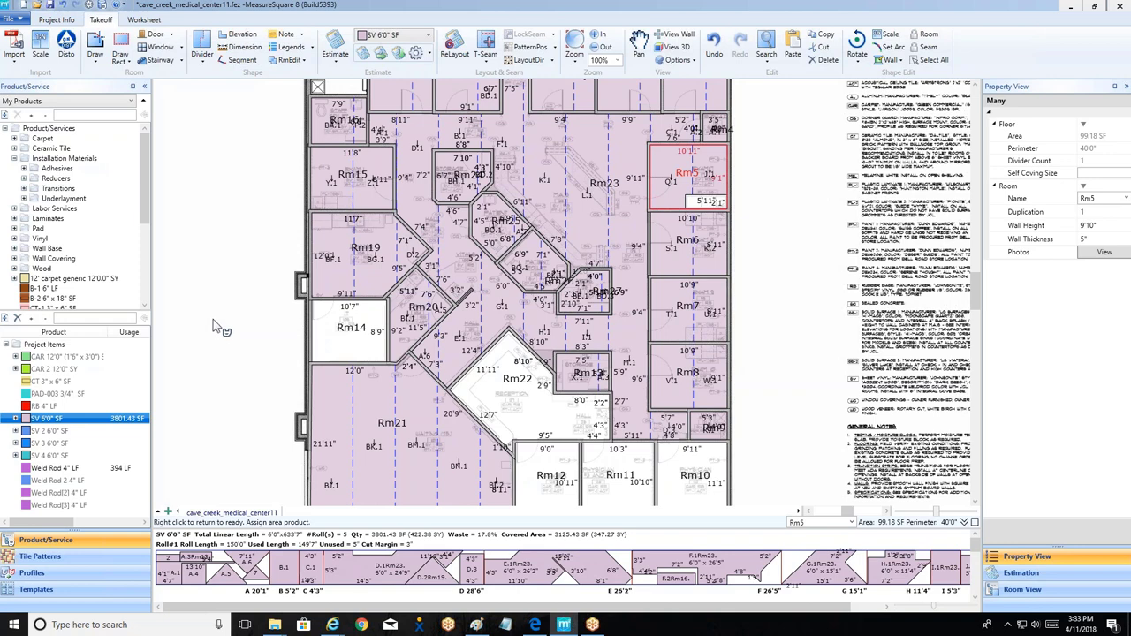
Step: Assign the CAR 12'0" (1'6" x 3'0") carpet to the reception room Rm22 and to Rm12, Rm11 and Rm10
click(52, 360)
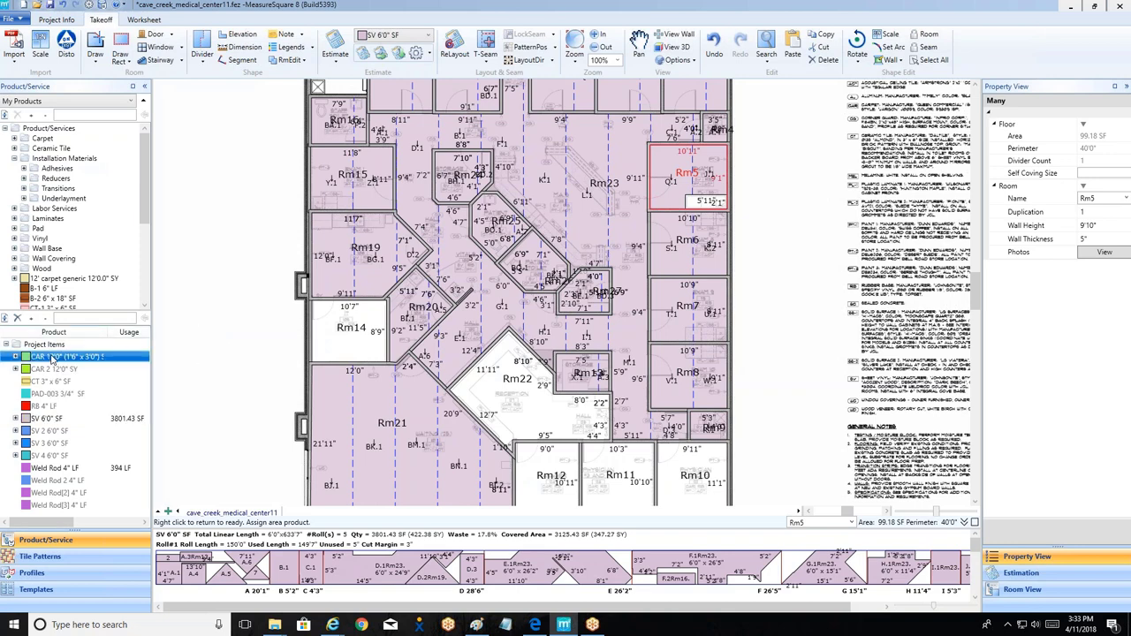
click(541, 401)
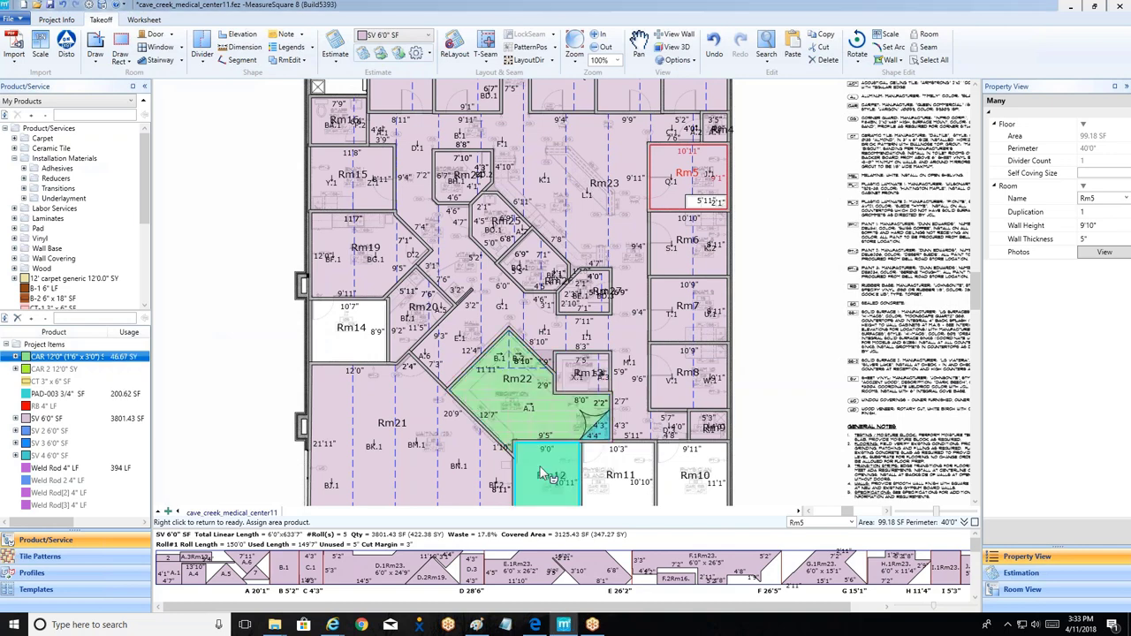
click(543, 475)
click(617, 471)
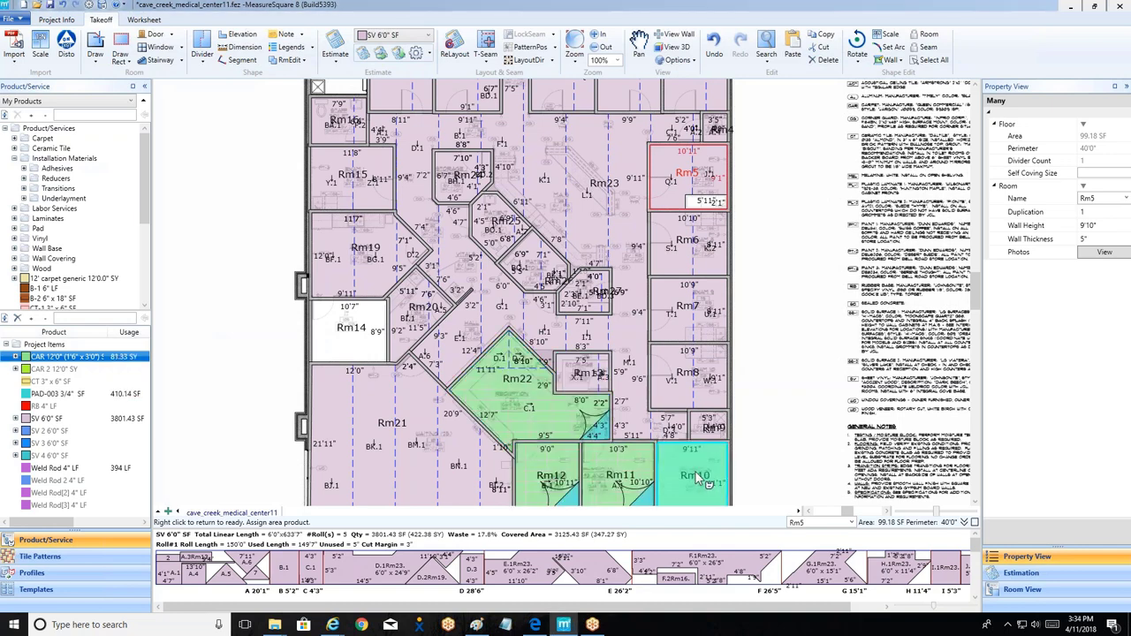
click(694, 470)
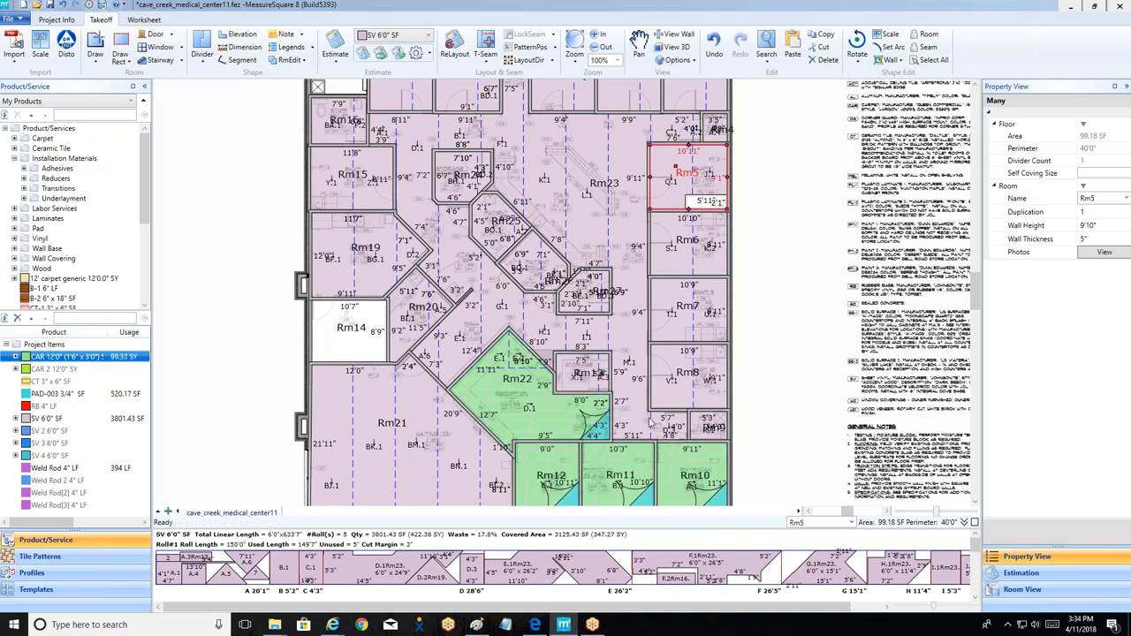
Step: Delete the Rm22 and Rm23 wall sections at the 4'3" opening between the carpeted Hall 128 and the vinyl hall
scroll(686, 449, up, 3)
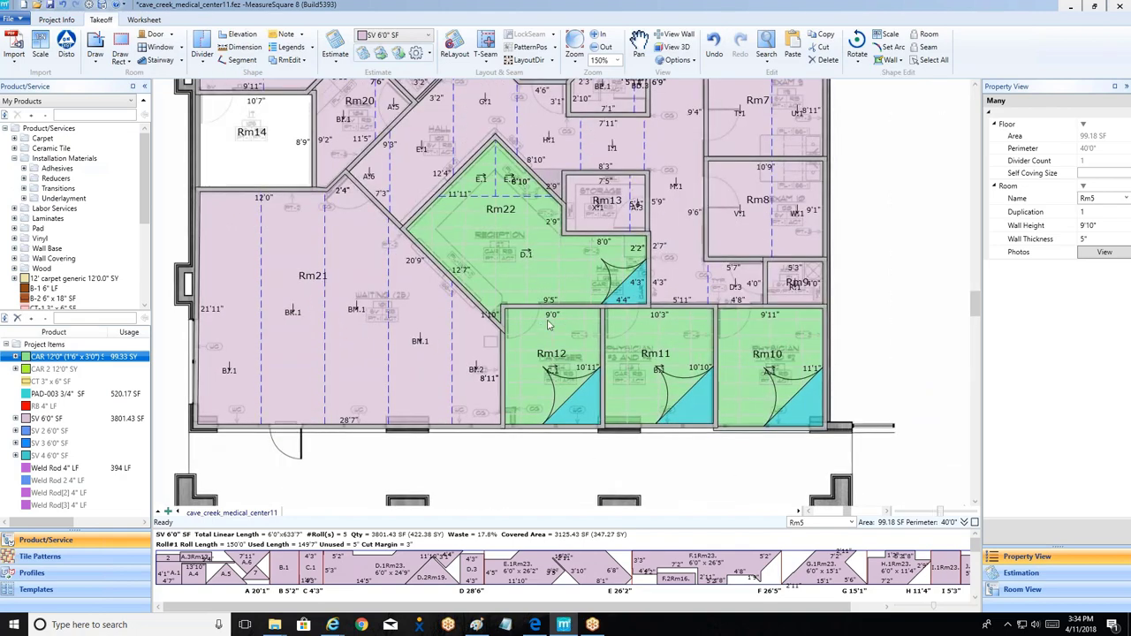
scroll(548, 324, up, 2)
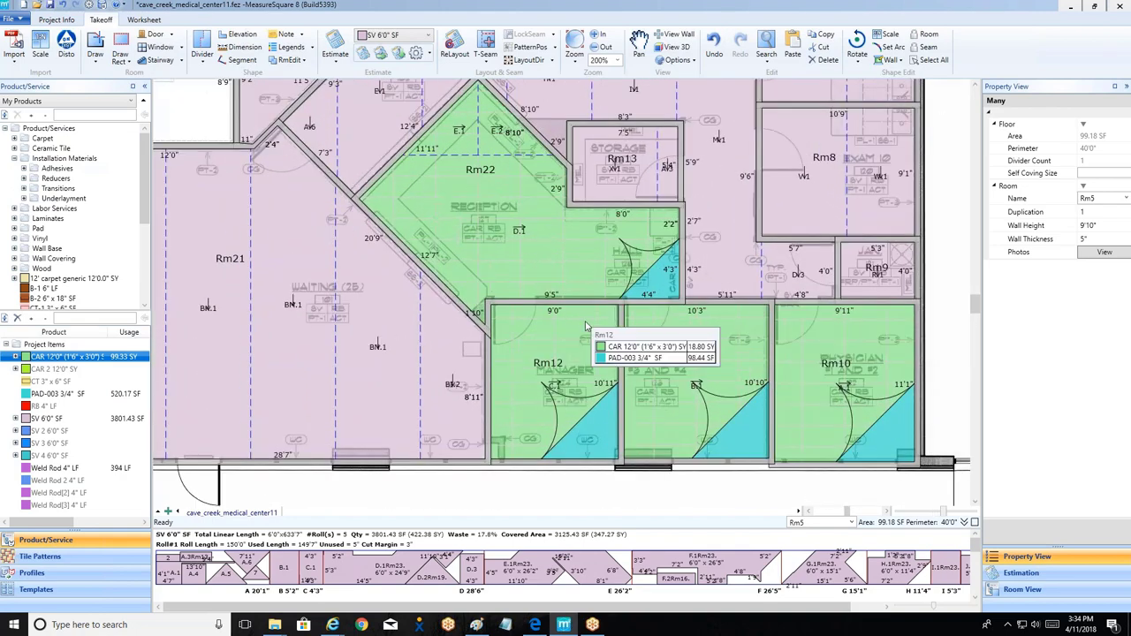
scroll(536, 221, up, 2)
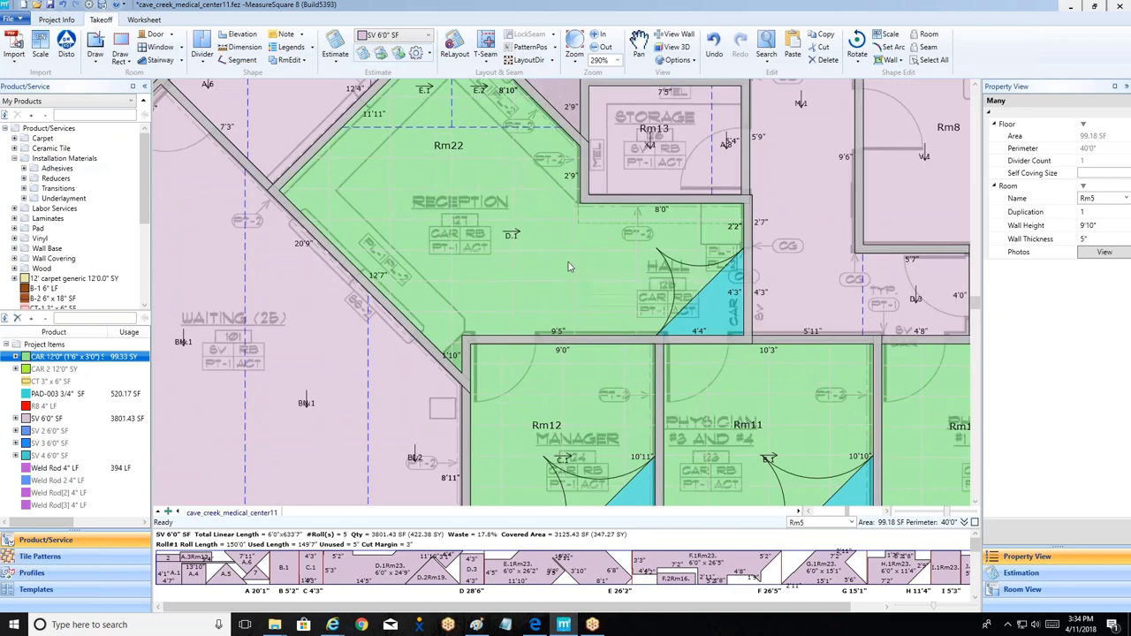
scroll(568, 266, down, 1)
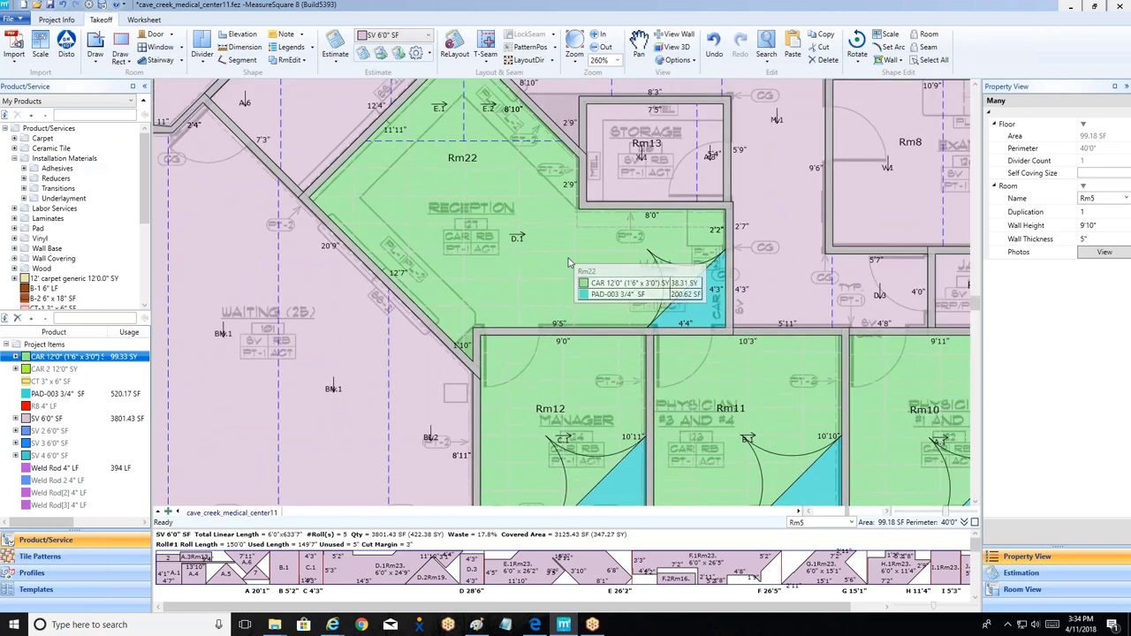
scroll(568, 264, down, 1)
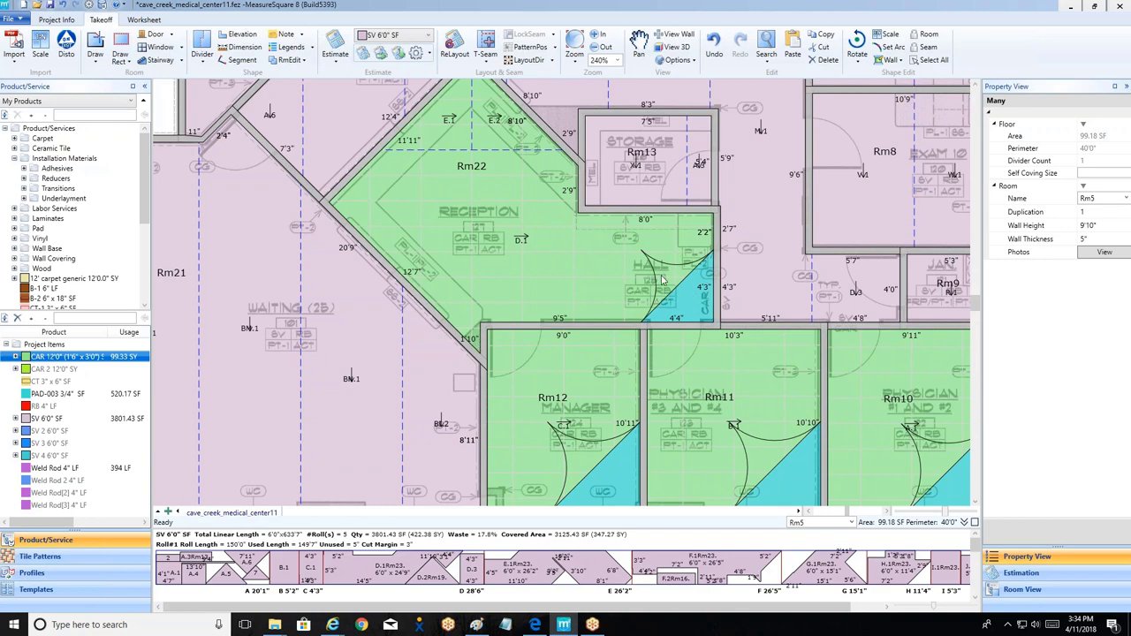
scroll(675, 290, down, 3)
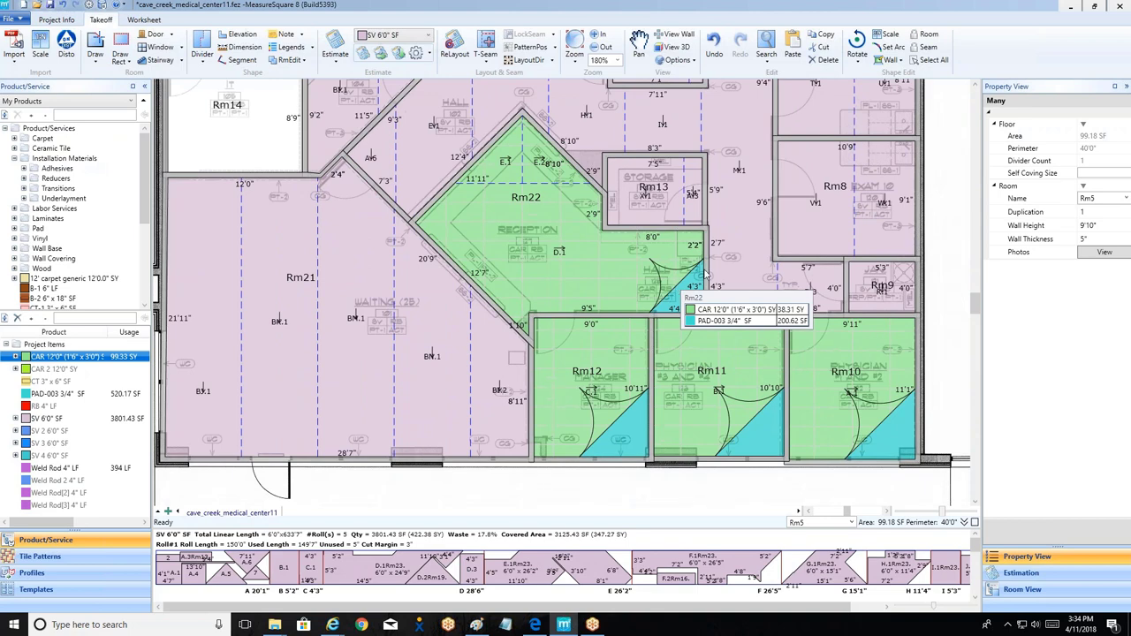
scroll(687, 287, up, 5)
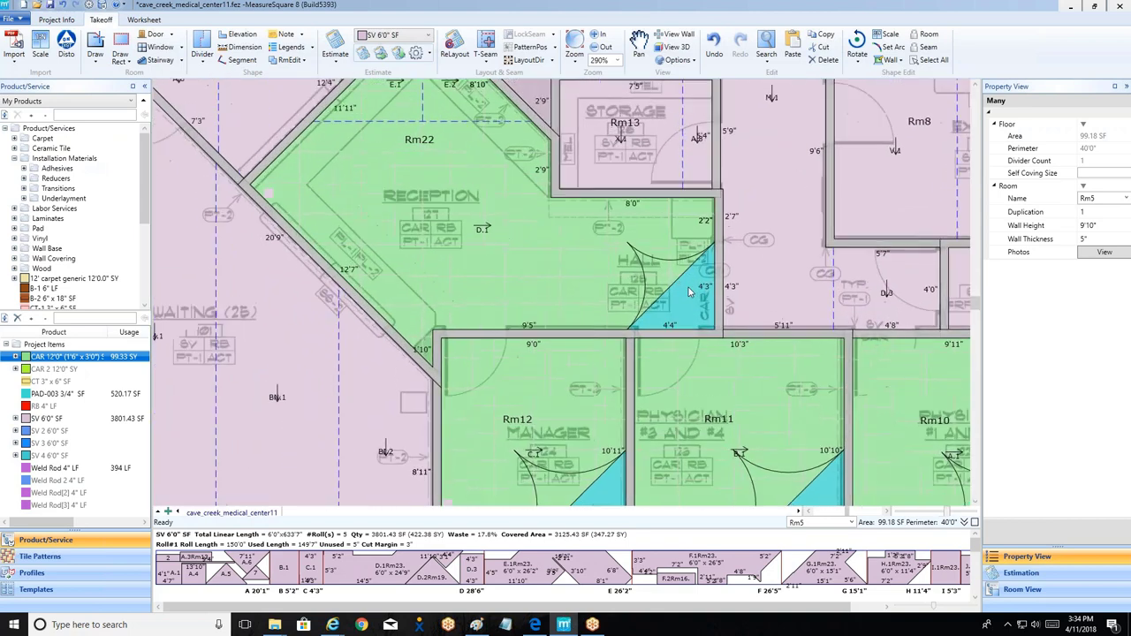
scroll(698, 289, up, 4)
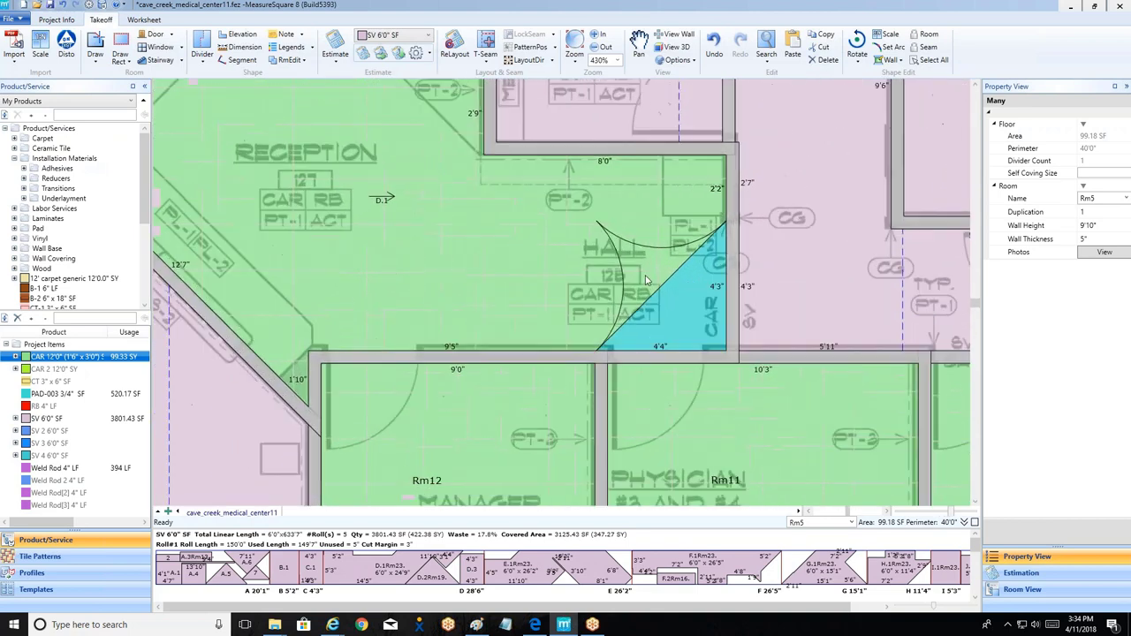
mouse_move(733, 271)
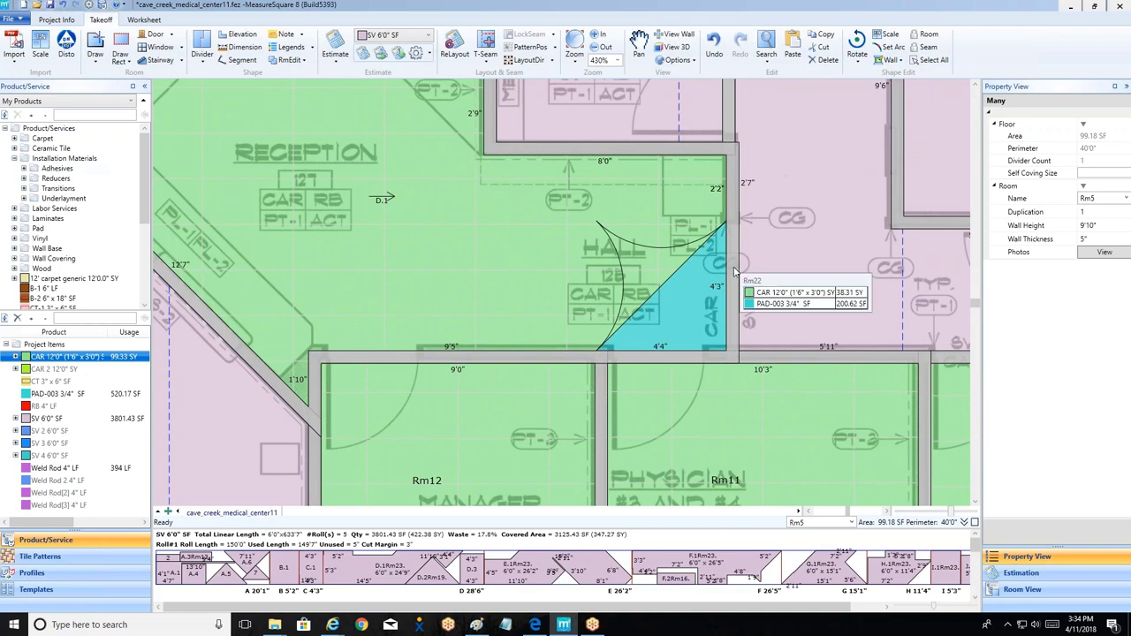
right_click(729, 259)
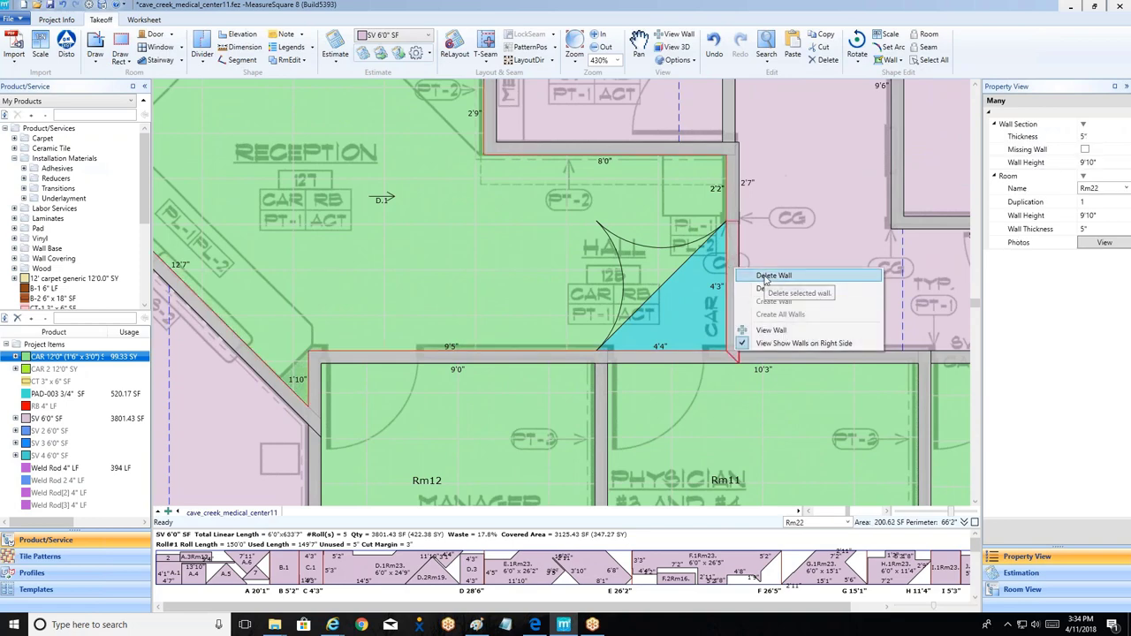
click(742, 275)
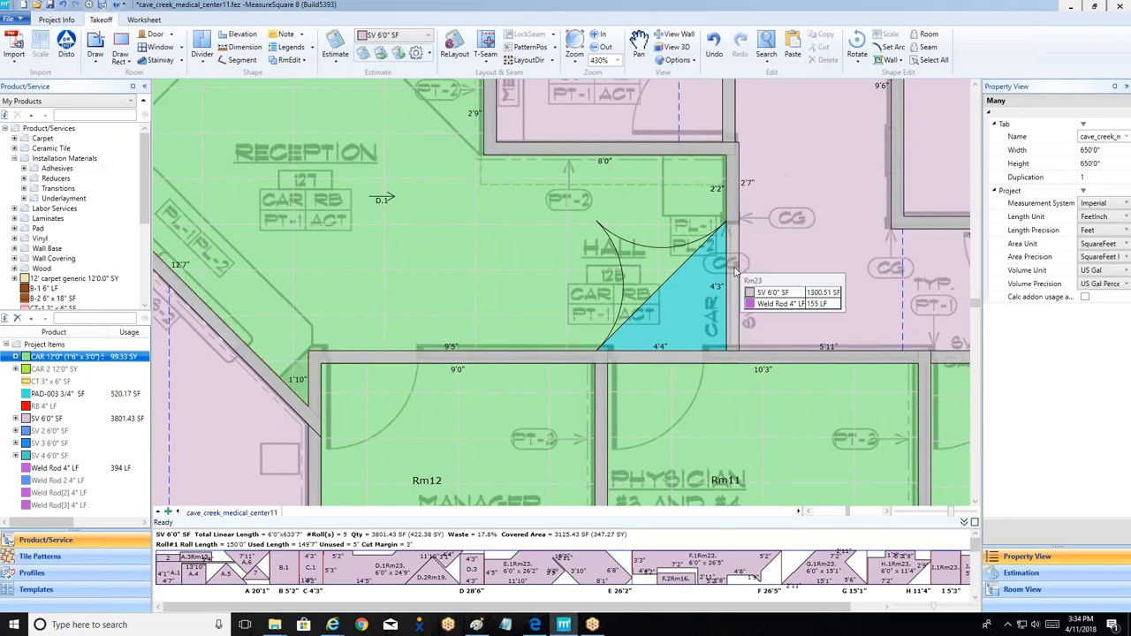
right_click(738, 269)
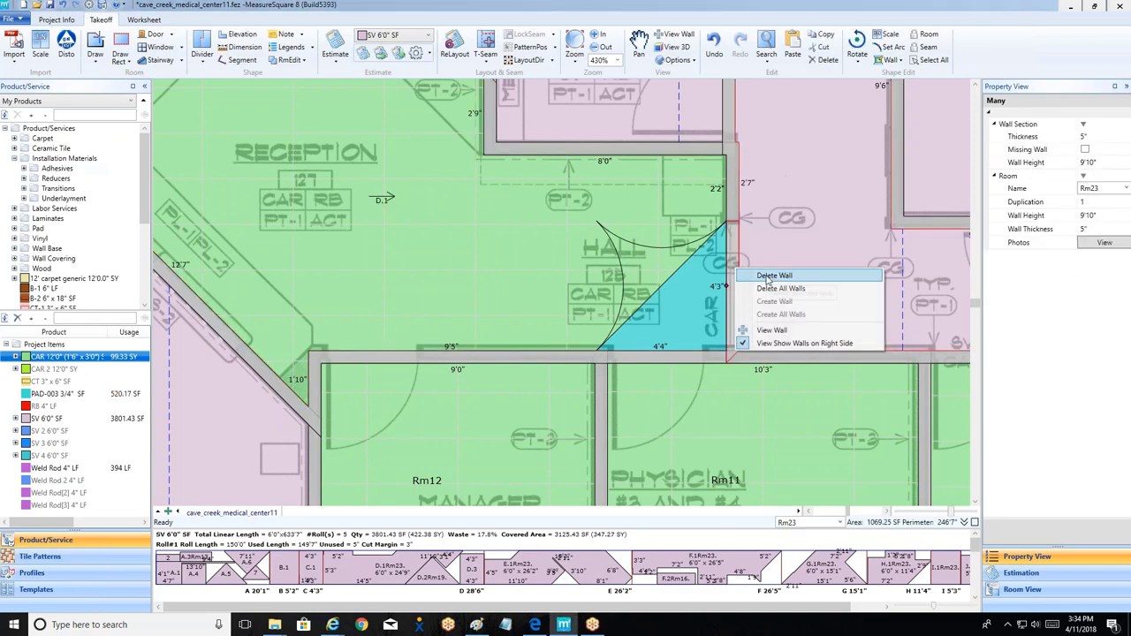
click(769, 275)
right_click(574, 279)
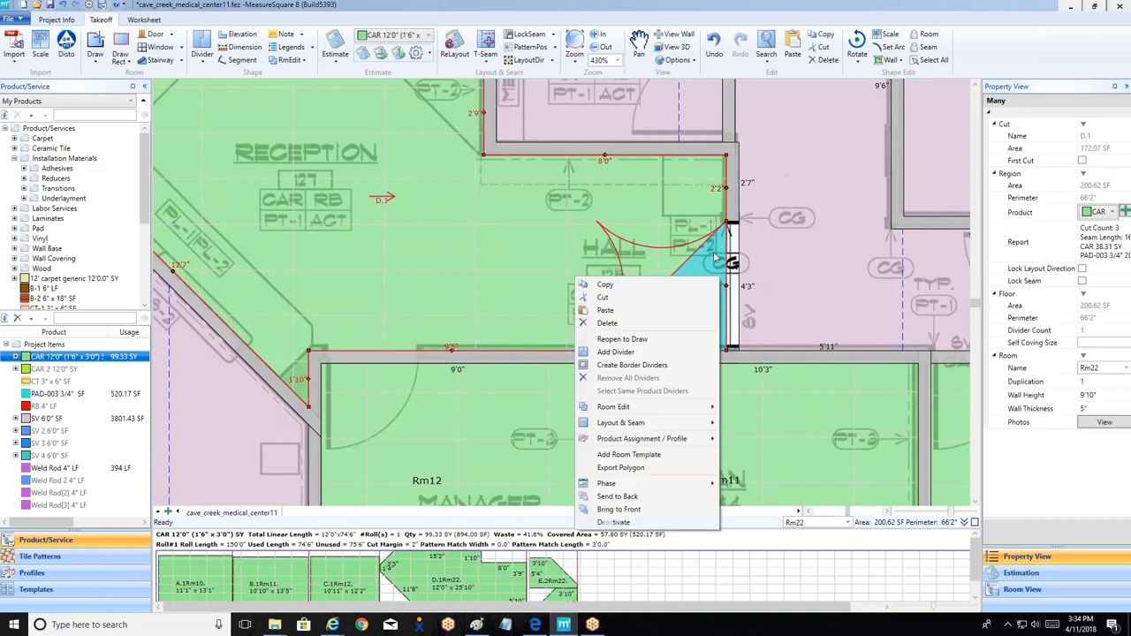
Step: Move Rm23's 4'3" vinyl edge to the middle of the opening, extending the adjoining hall edge to about 6'2"
click(743, 282)
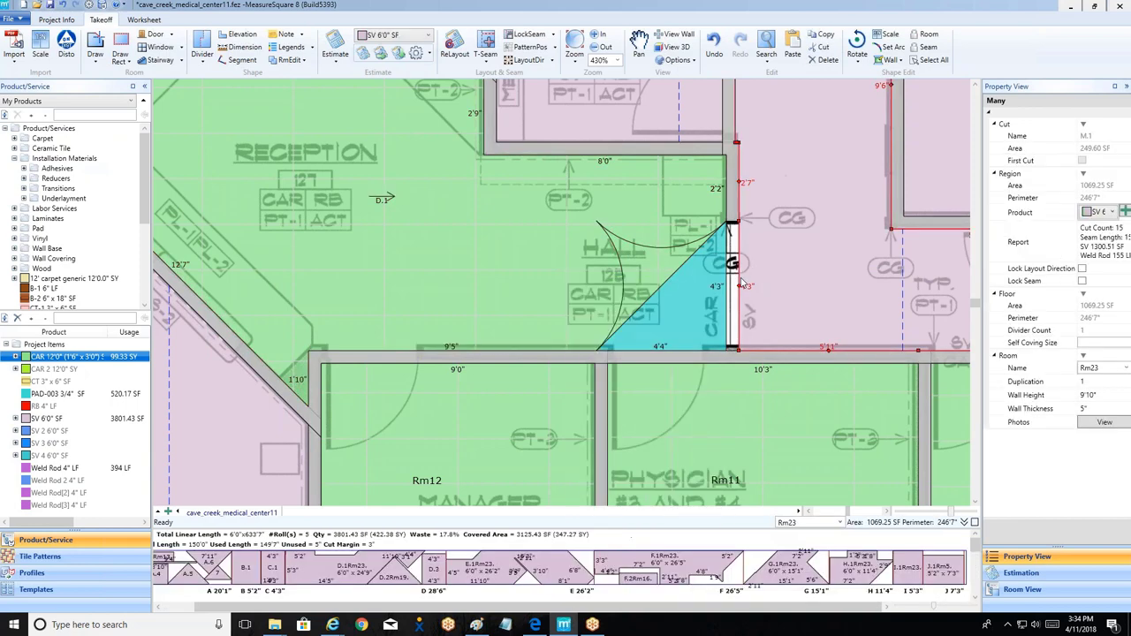
scroll(745, 288, up, 3)
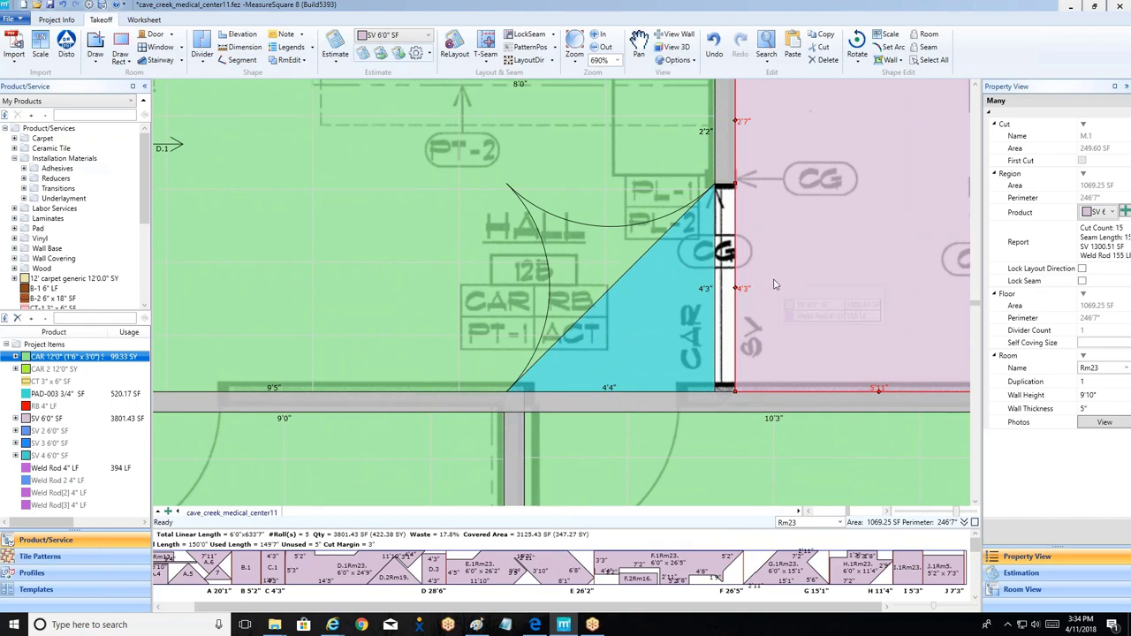
scroll(774, 284, down, 2)
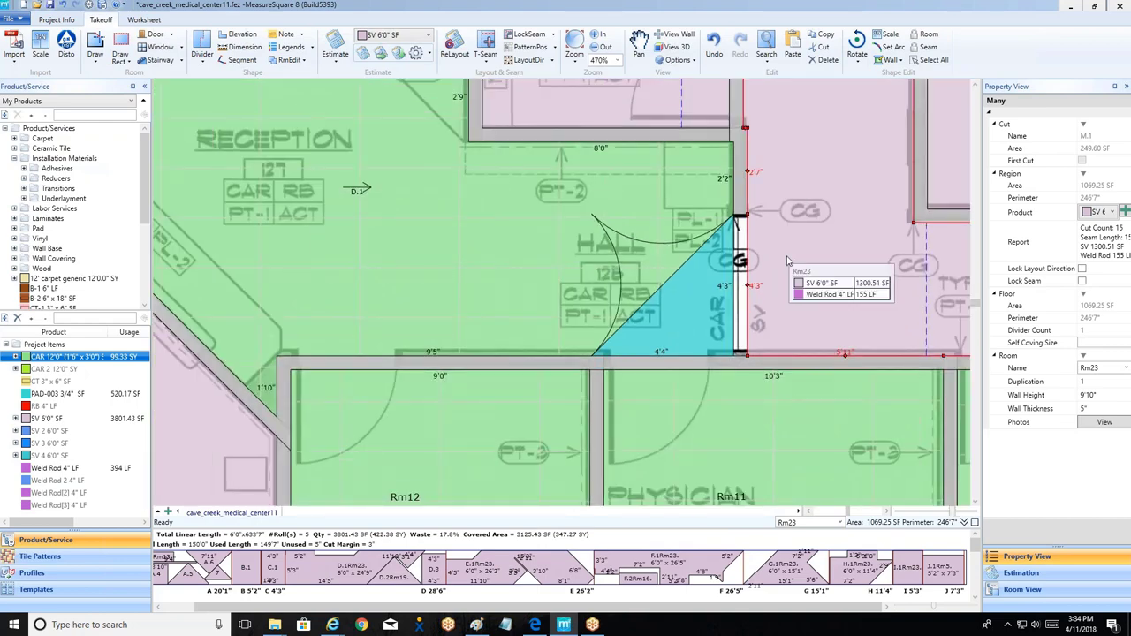
mouse_move(748, 286)
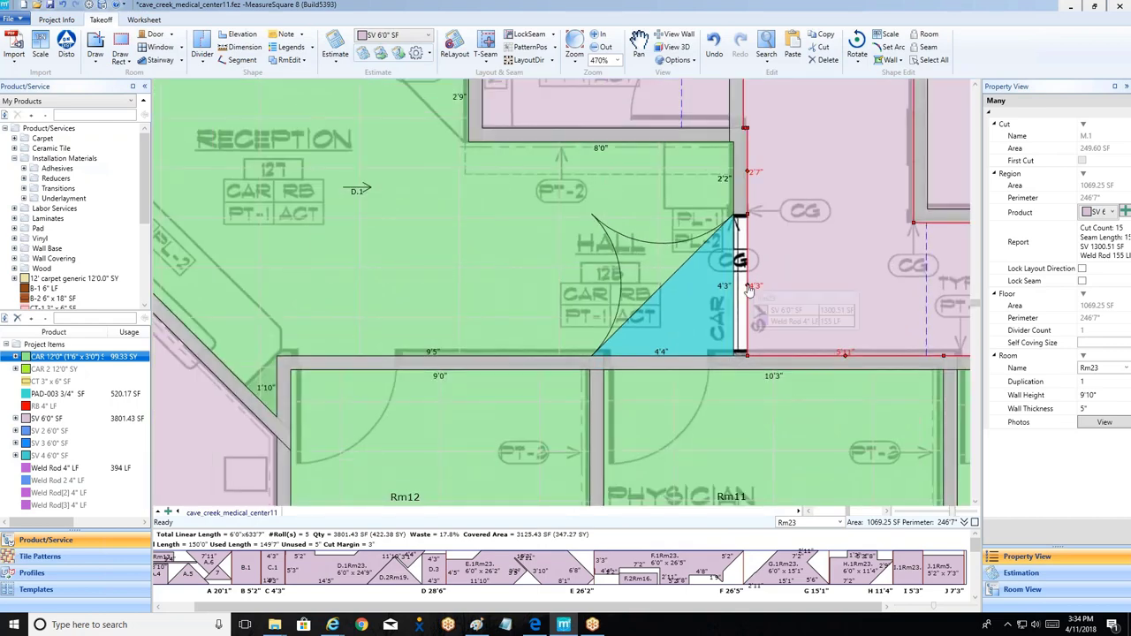
click(747, 286)
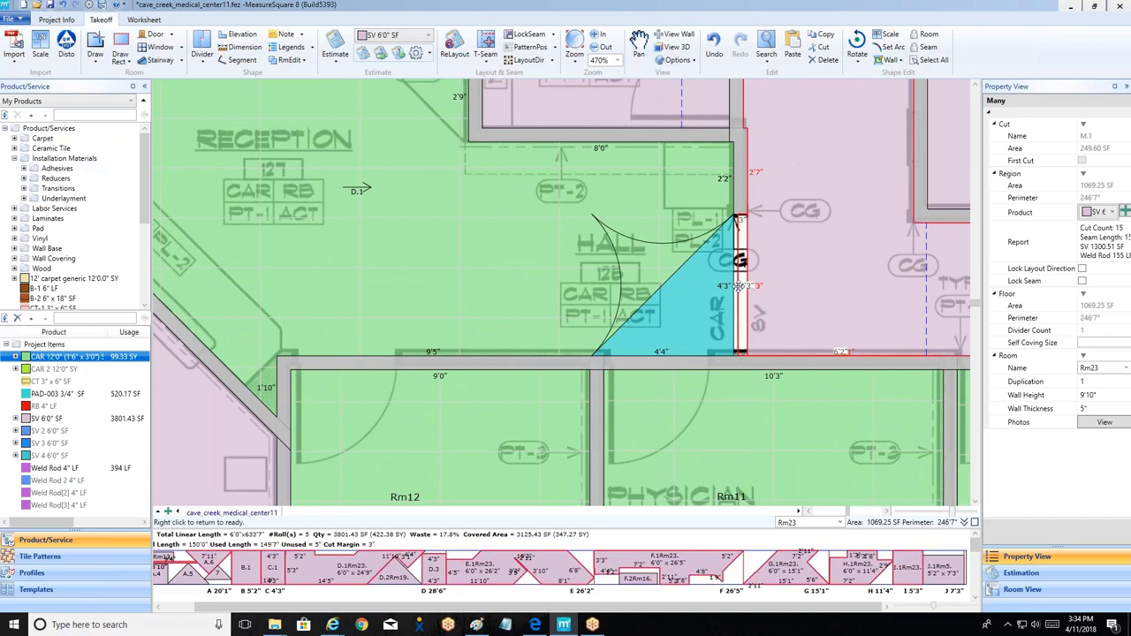
click(738, 286)
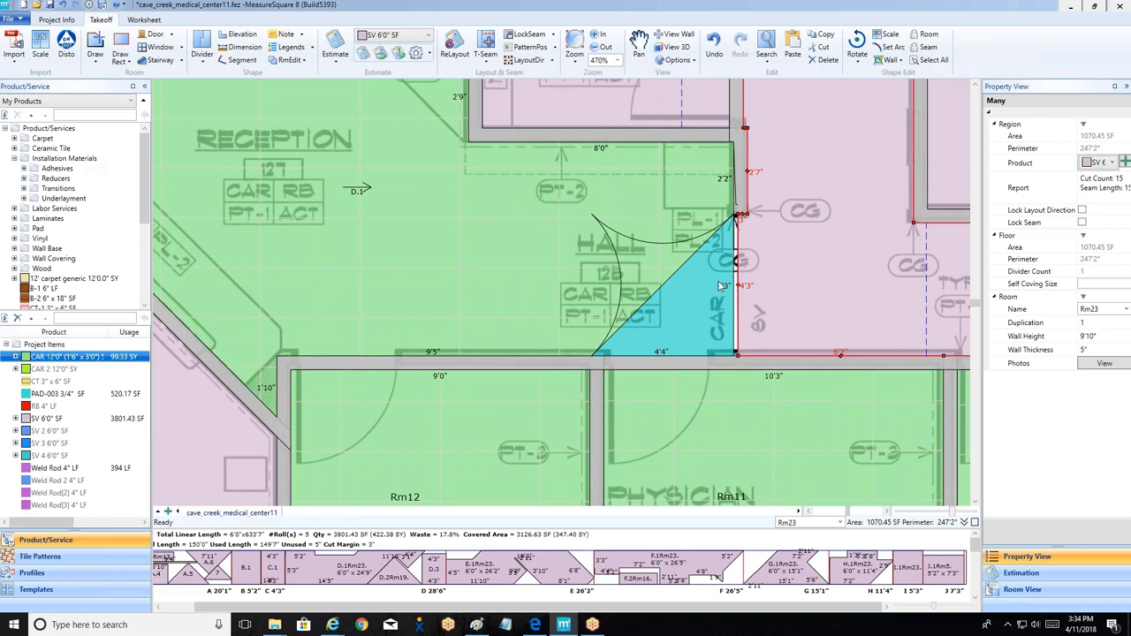
Step: Extend Rm22's 4'3" carpet edge into the opening to meet the vinyl edge, making the adjoining edge about 4'5"
click(720, 285)
click(736, 288)
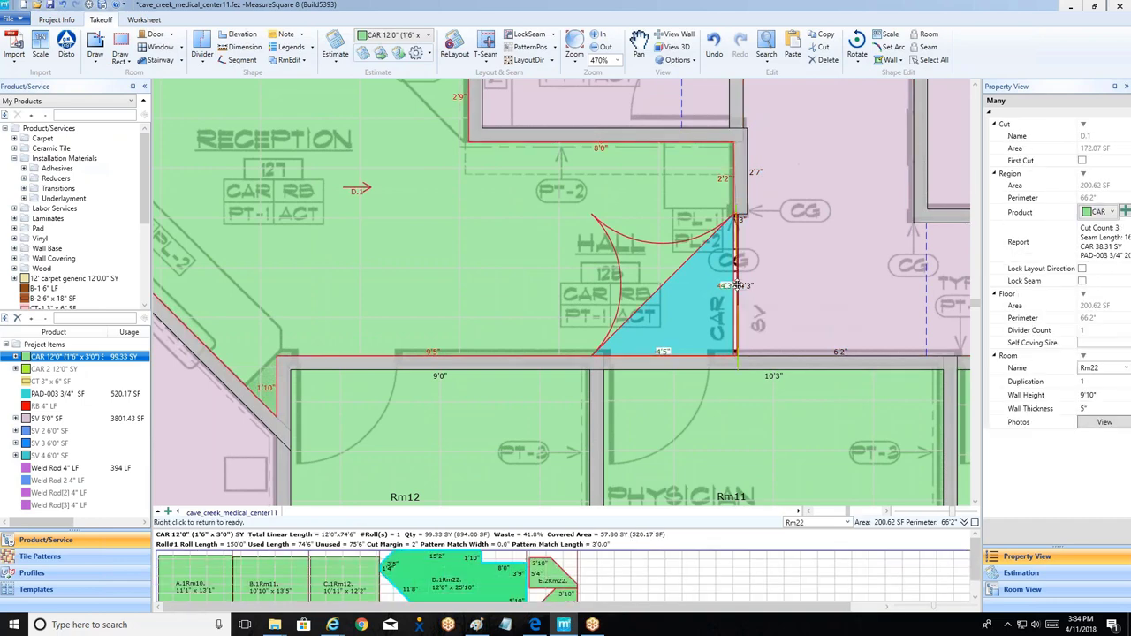
right_click(736, 292)
scroll(737, 291, down, 6)
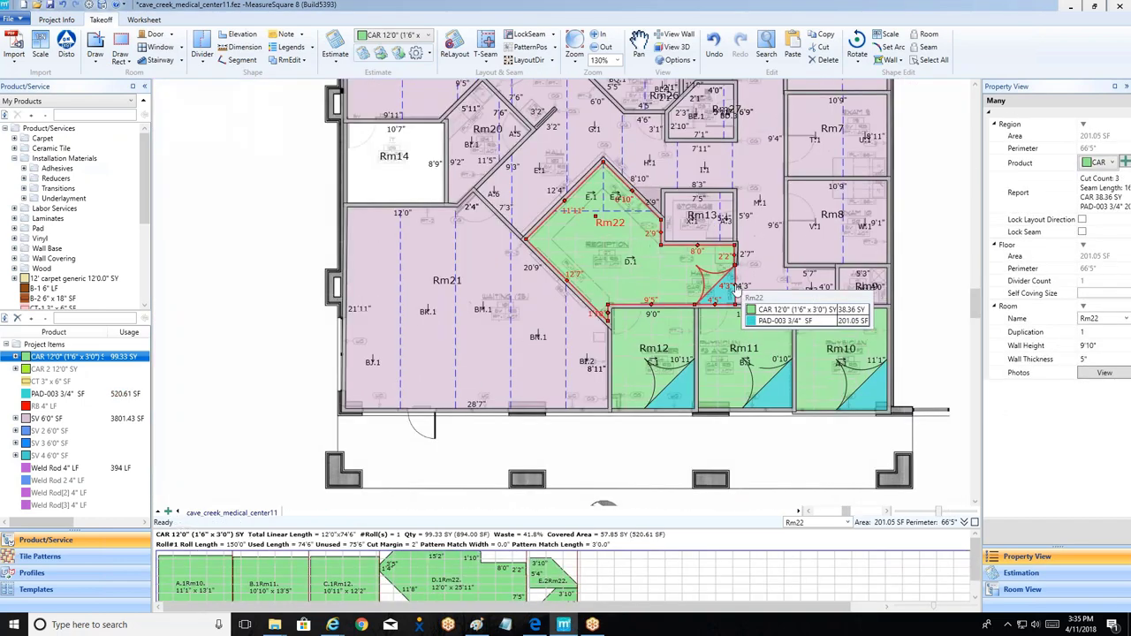
right_click(734, 280)
mouse_move(754, 275)
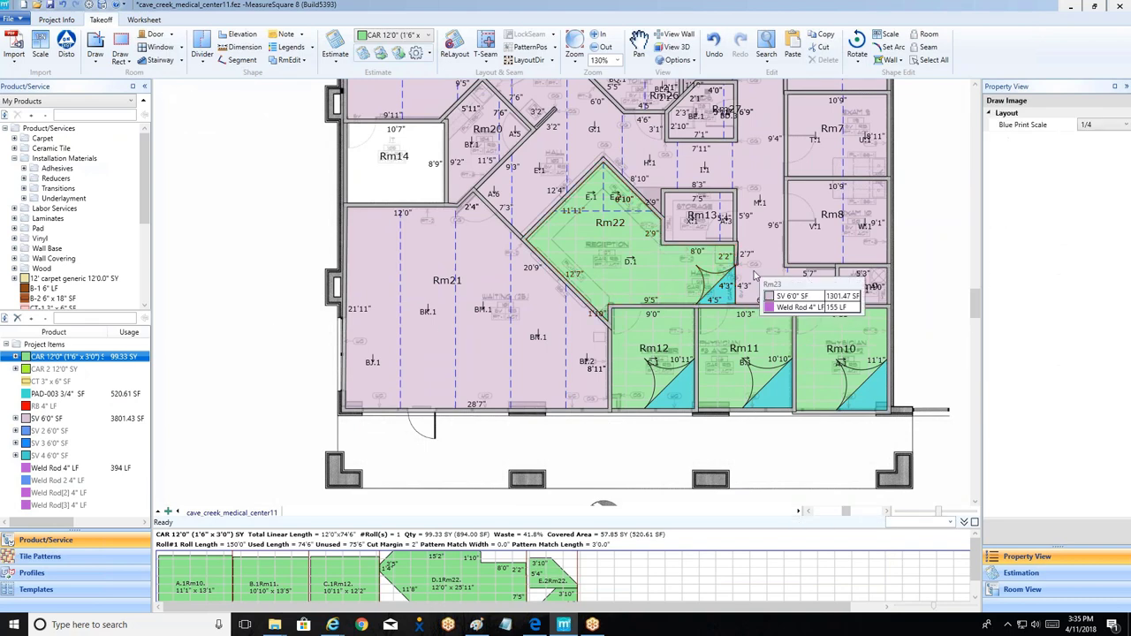
scroll(686, 197, down, 3)
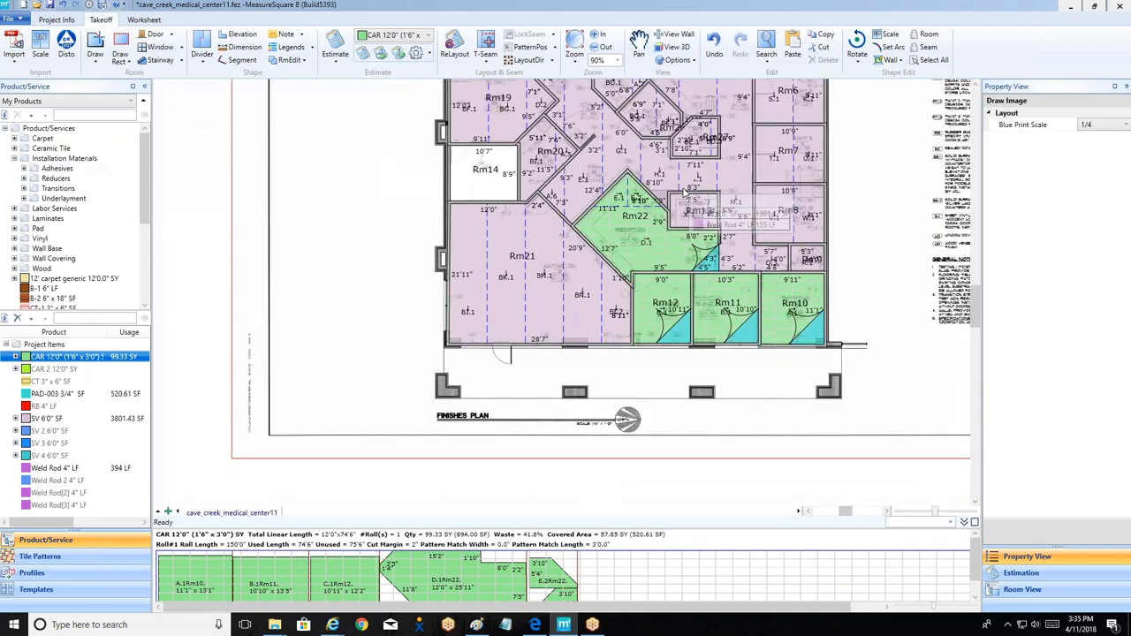
Step: Assign the RB 4" LF wall base to Rm21, Rm12, Rm11, Rm10, Rm9, Rm22, Rm23, Rm13 and Rm8
scroll(685, 191, down, 3)
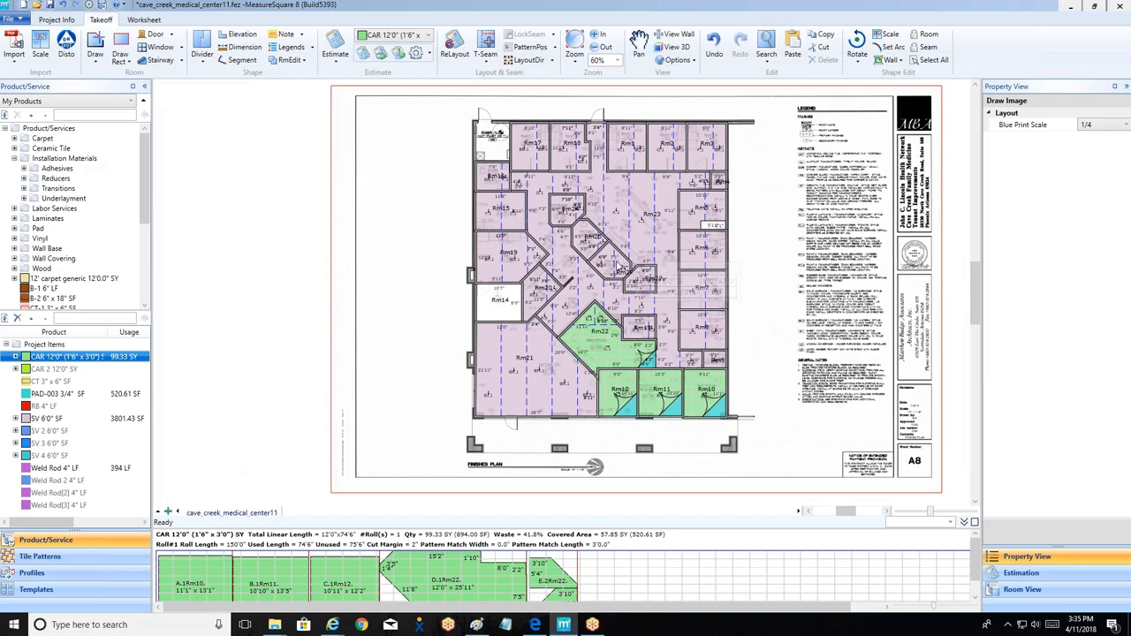
mouse_move(582, 363)
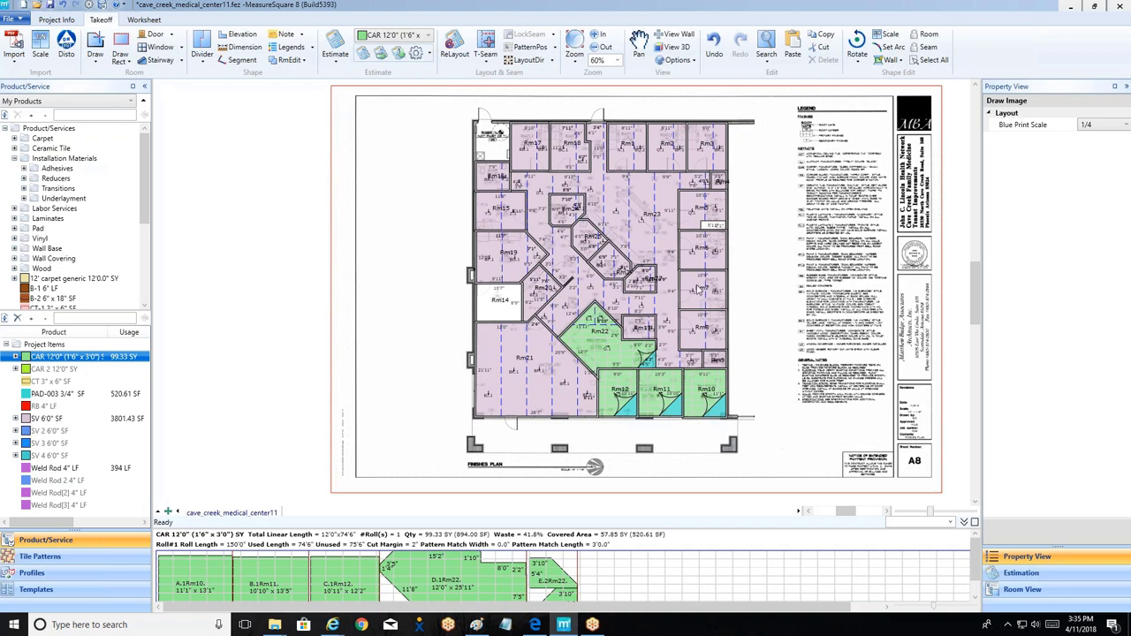
click(59, 409)
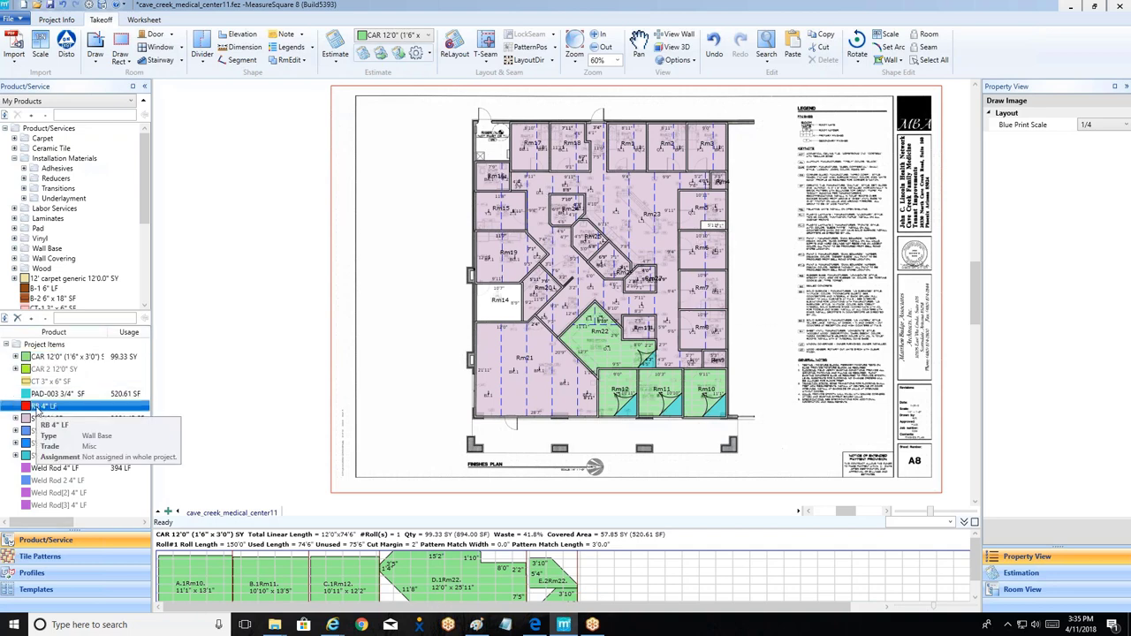
click(523, 391)
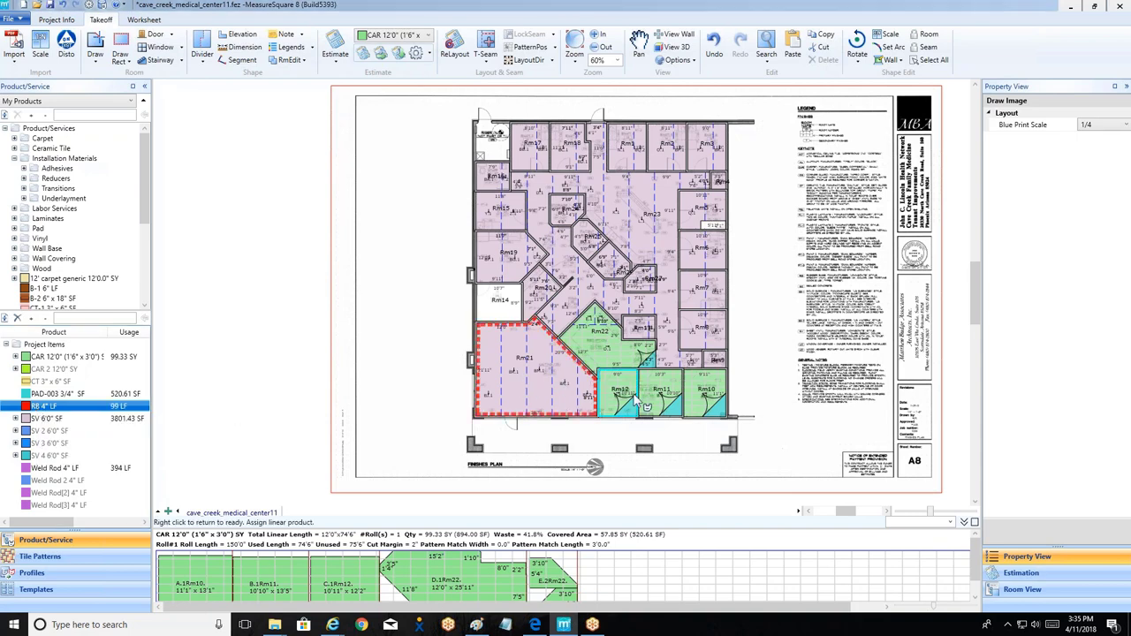
click(629, 404)
click(663, 398)
click(707, 397)
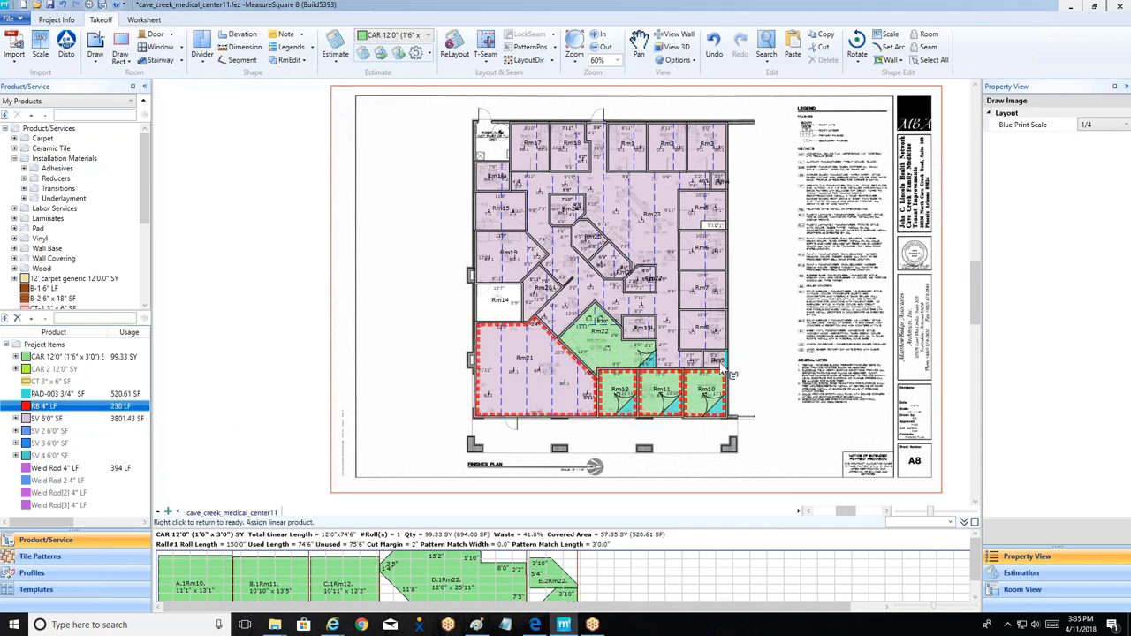
click(718, 361)
click(618, 349)
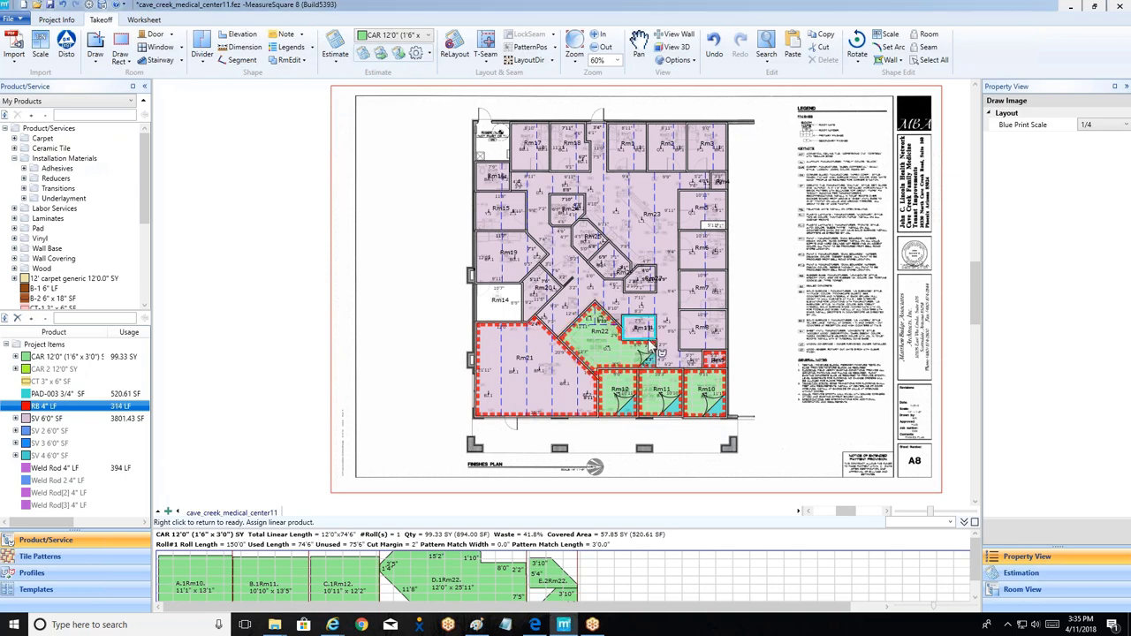
click(670, 358)
click(642, 331)
click(701, 336)
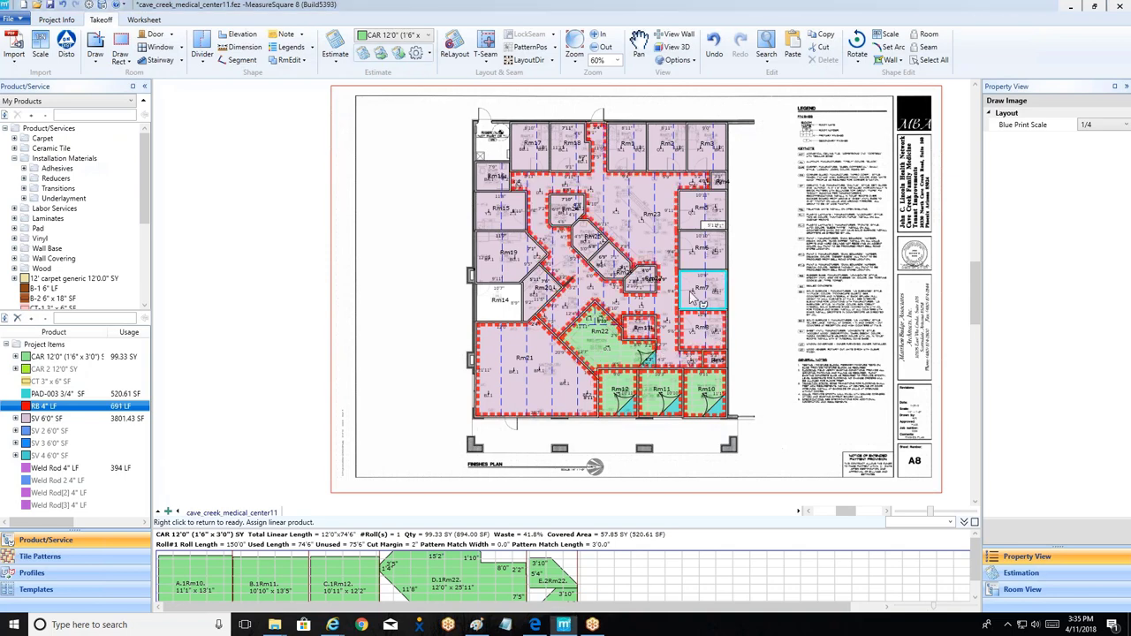
Step: Extend the RB 4" wall base up through Rm7, Rm6, Rm5 and Rm4, and across Rm3, Rm2, Rm1, Rm18 and Rm17
click(700, 291)
click(698, 234)
click(702, 205)
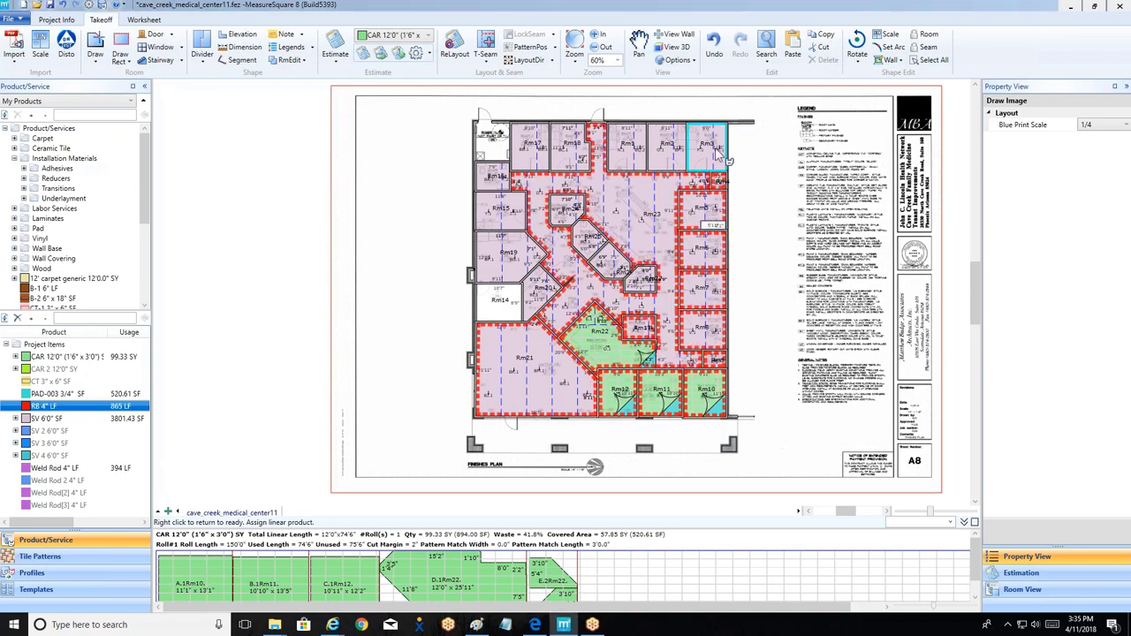
click(702, 157)
click(668, 152)
click(627, 152)
click(582, 155)
click(530, 152)
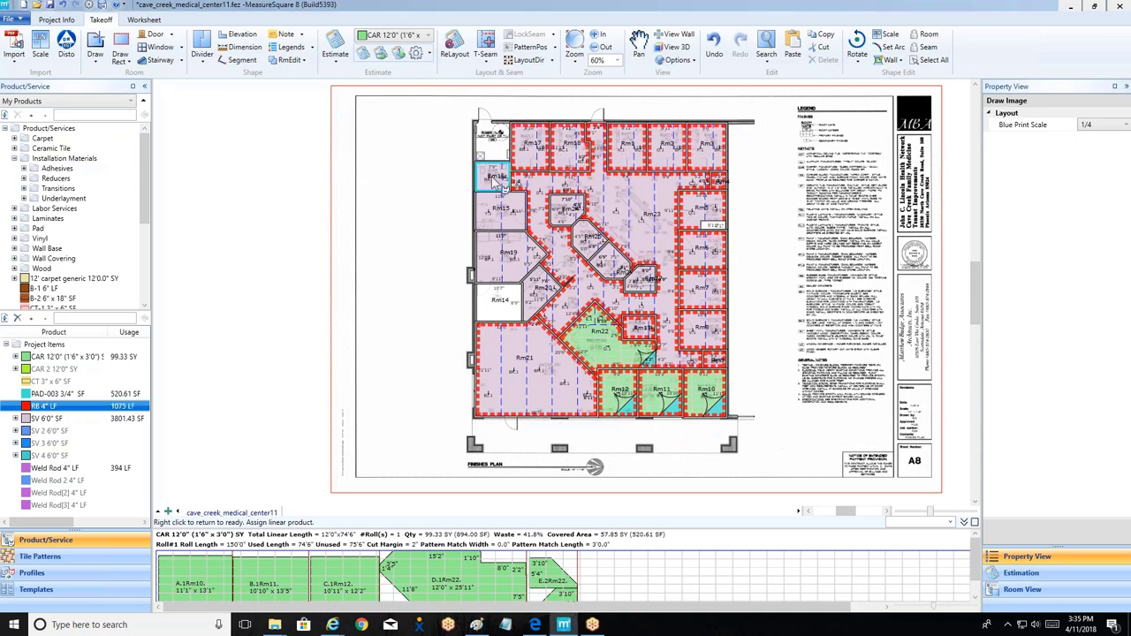
Step: Assign the RB 4" wall base to Rm15, Rm19, Rm14, Rm20, Rm24 and Rm27, then finish the assignment
scroll(496, 180, up, 3)
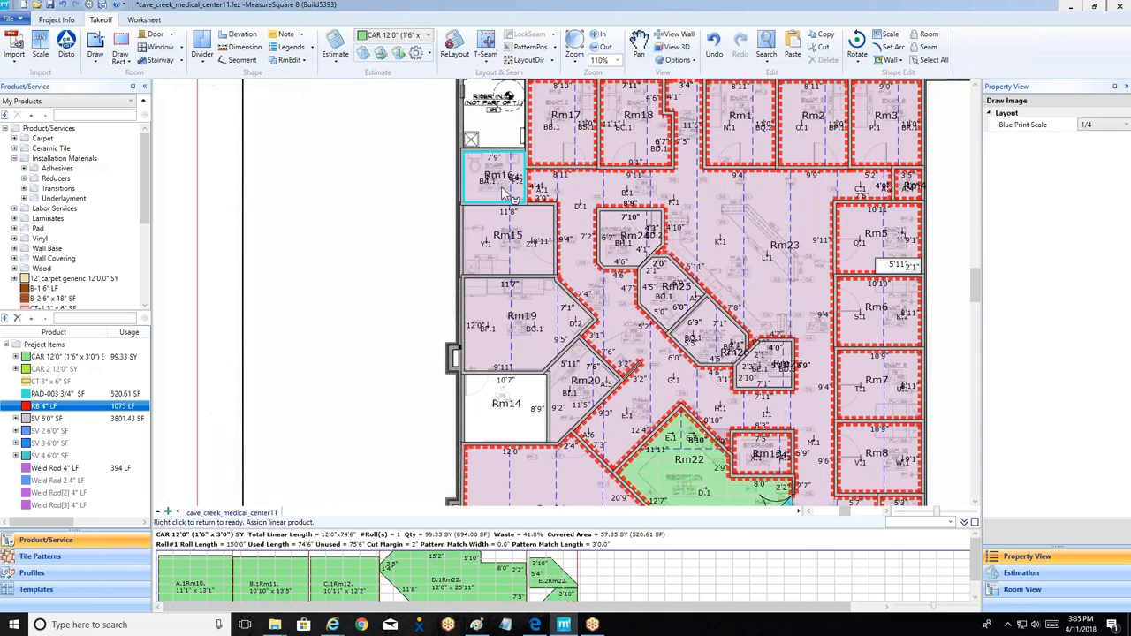
click(524, 256)
click(523, 322)
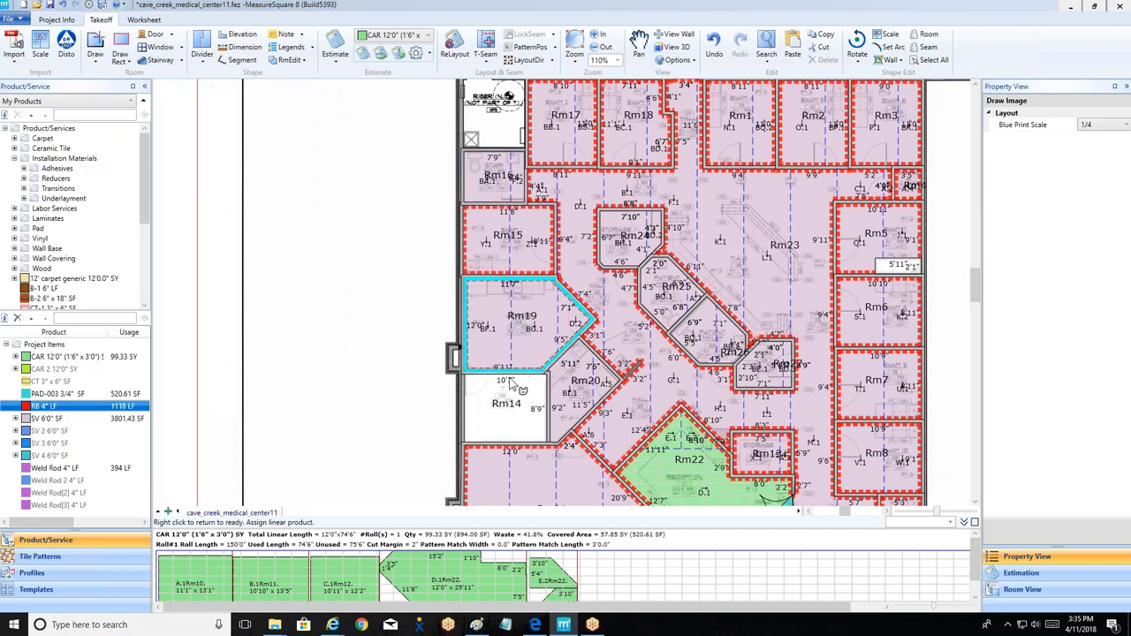
click(589, 402)
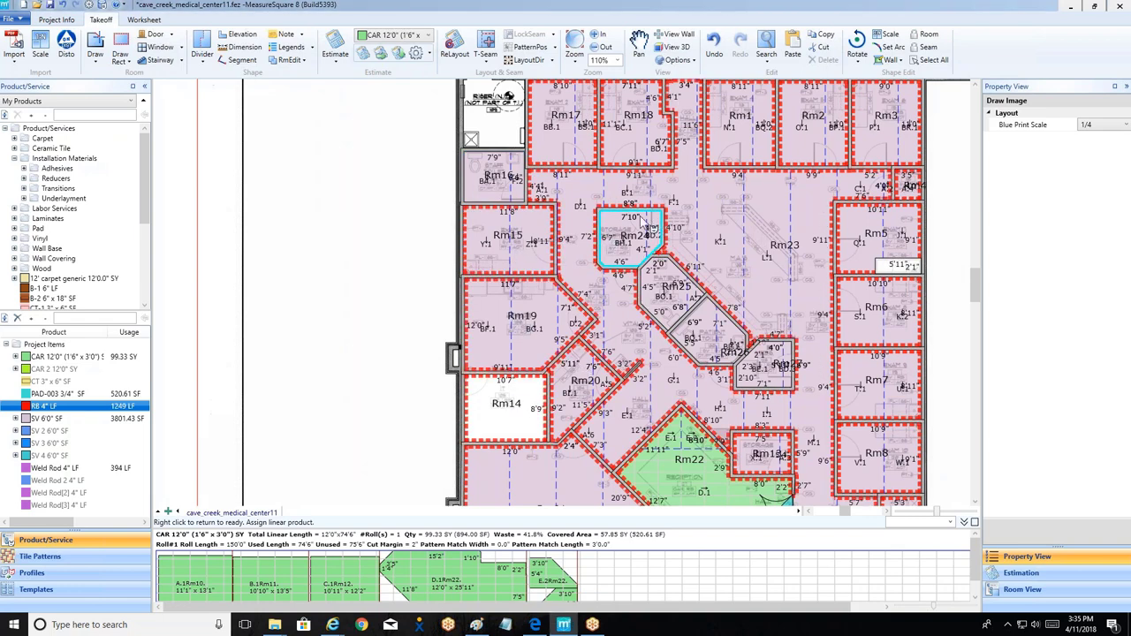
click(676, 292)
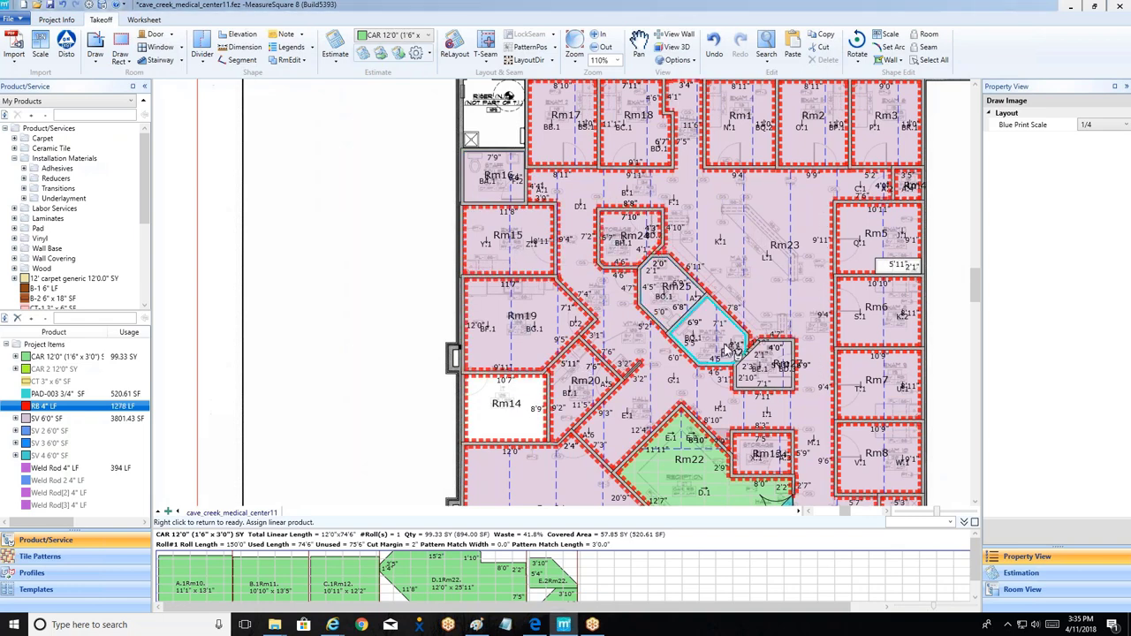
click(778, 372)
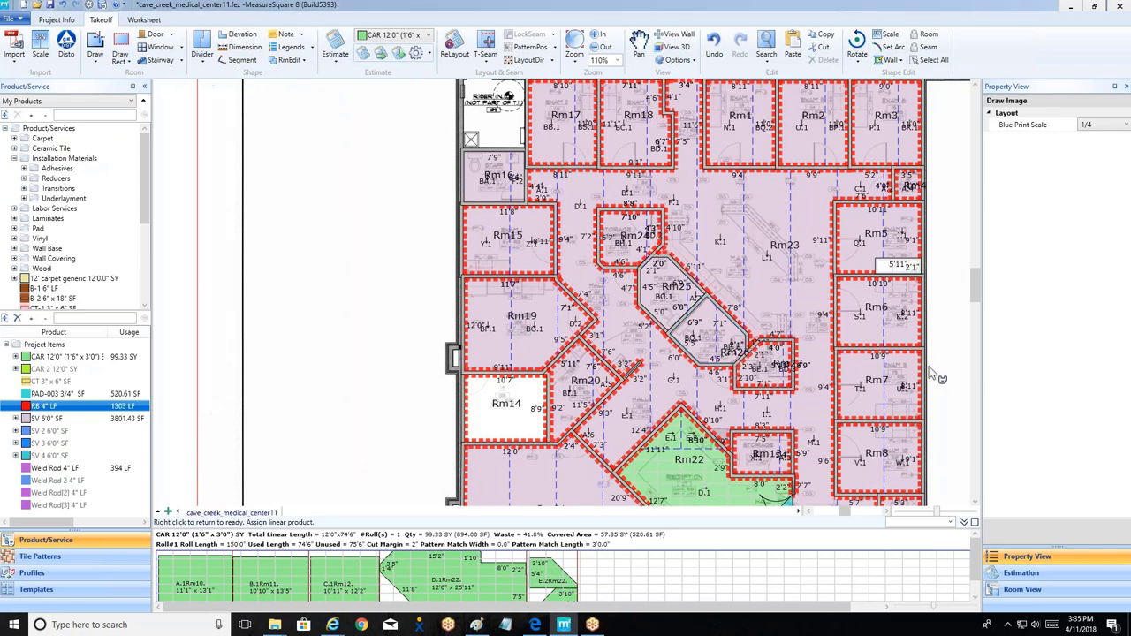
middle_drag(932, 376, 874, 308)
right_click(896, 296)
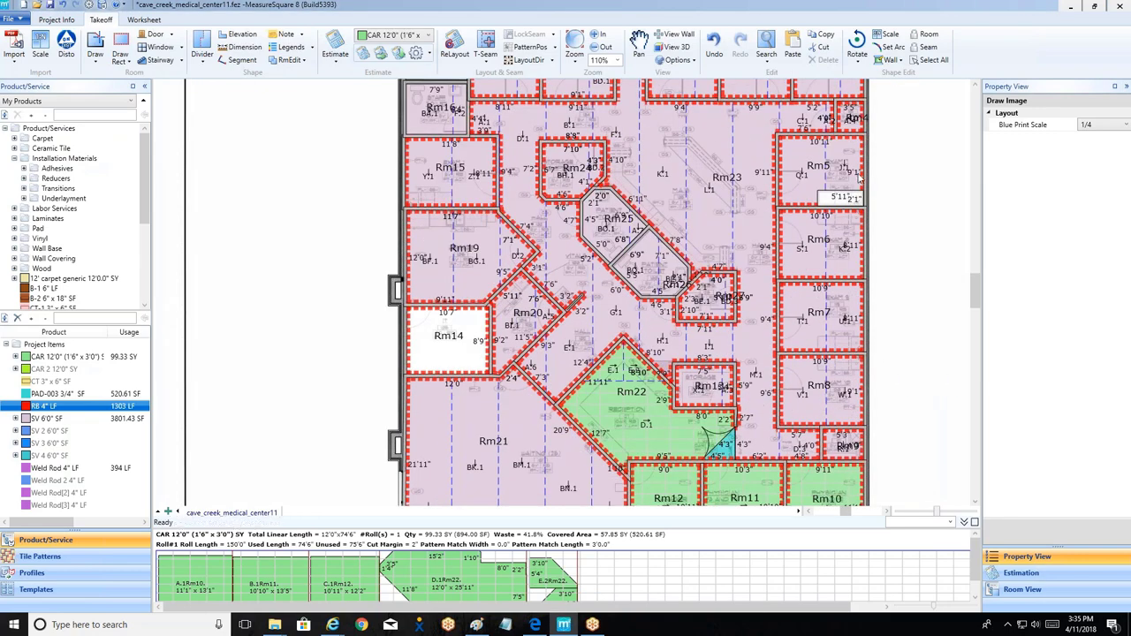
Step: Apply the TR-002 5.00" LF transition to the exposed edges of the cabinet cutout in Rm5
scroll(857, 180, up, 5)
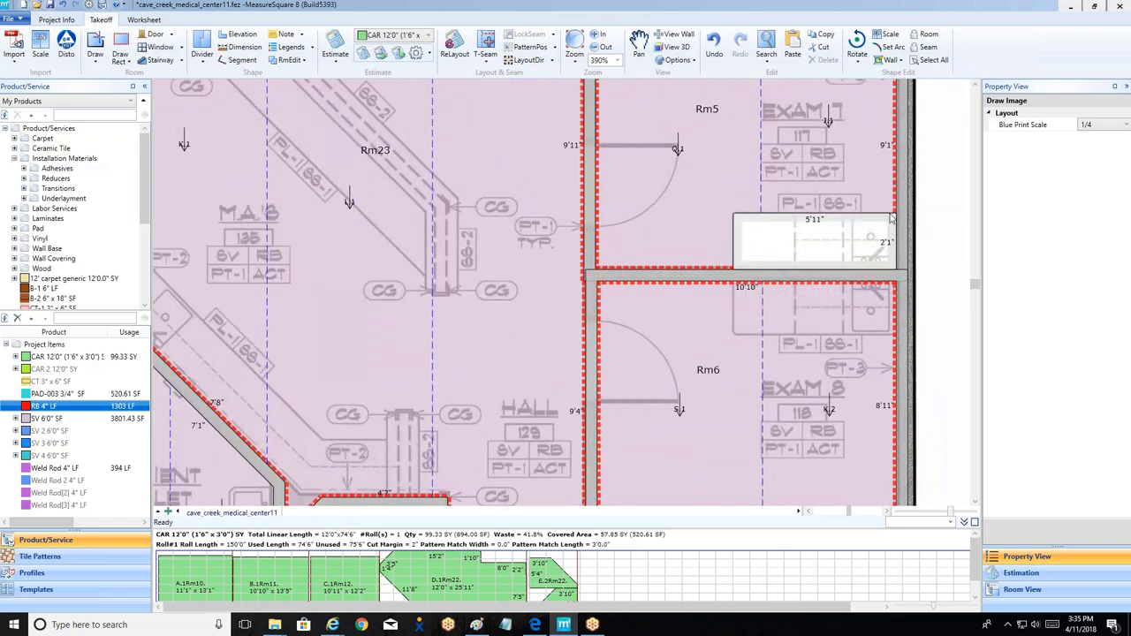
mouse_move(892, 218)
scroll(892, 218, down, 2)
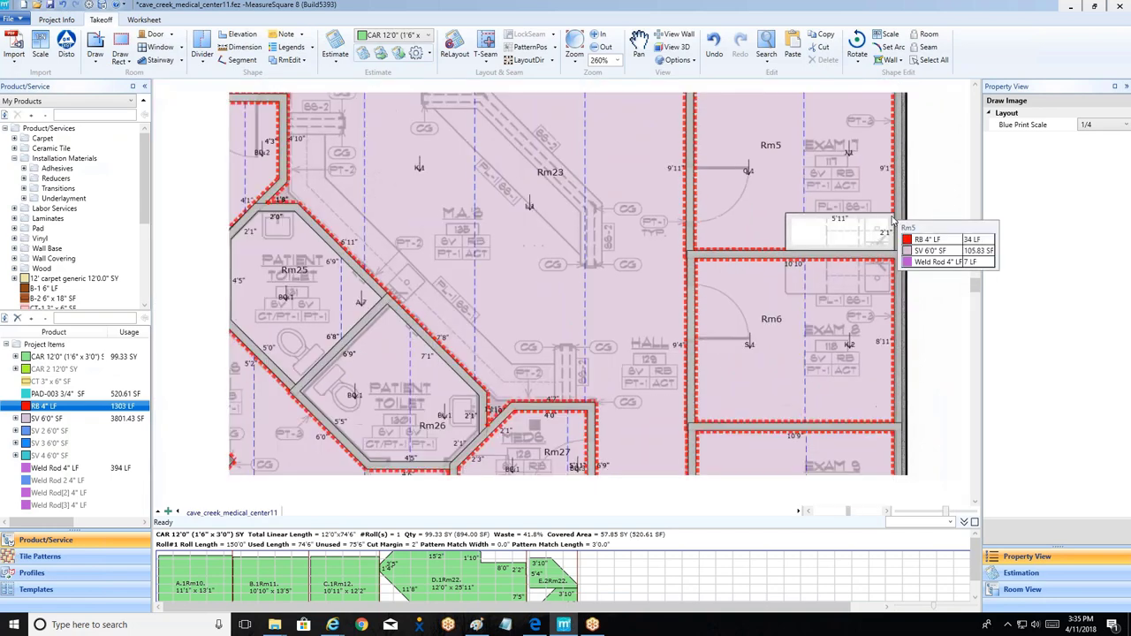
scroll(896, 220, down, 1)
middle_drag(815, 234, 744, 257)
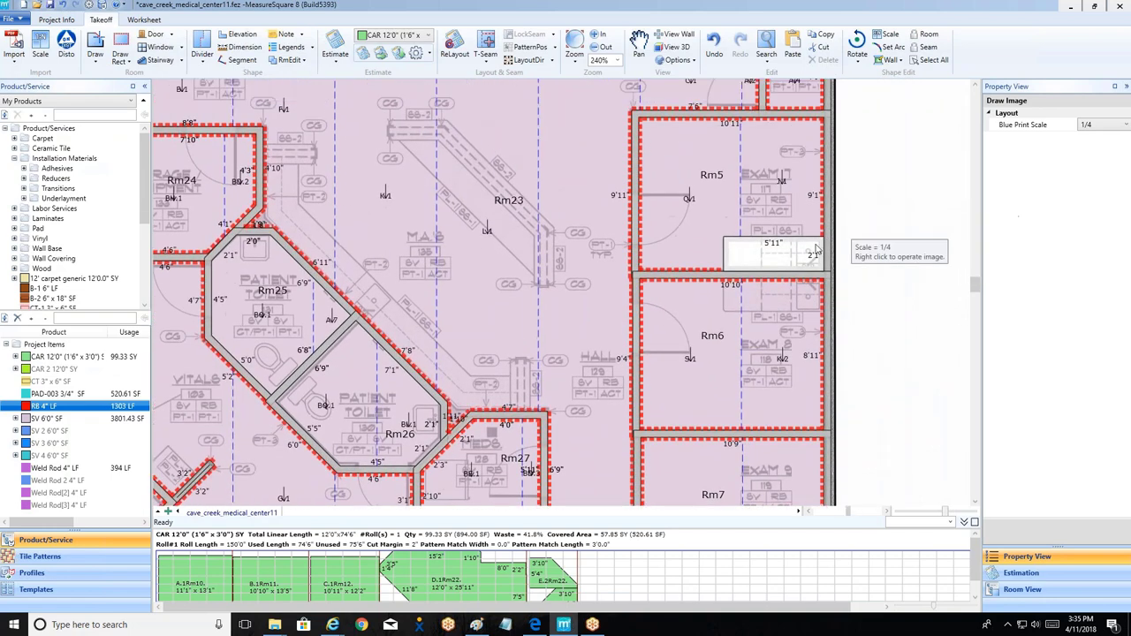
mouse_move(757, 259)
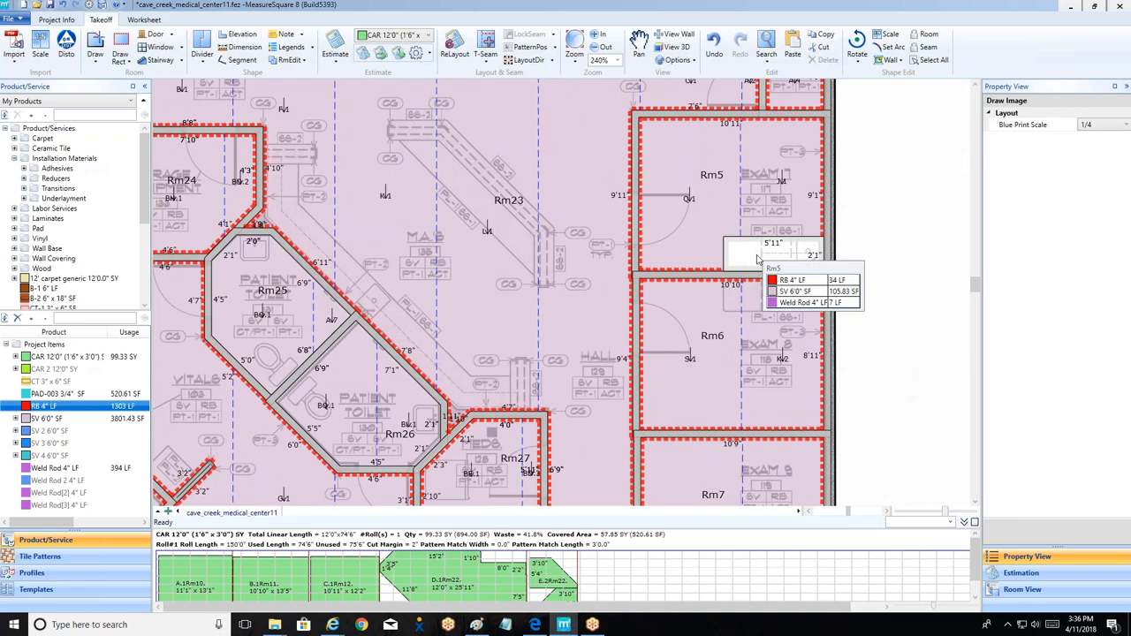
click(24, 188)
click(53, 207)
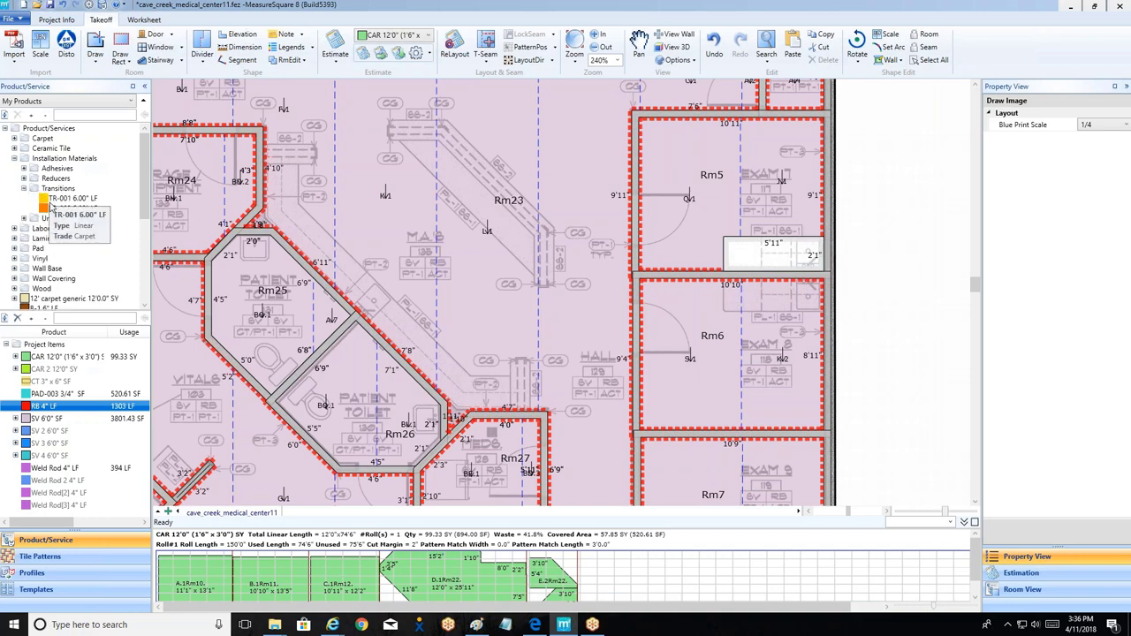
click(744, 257)
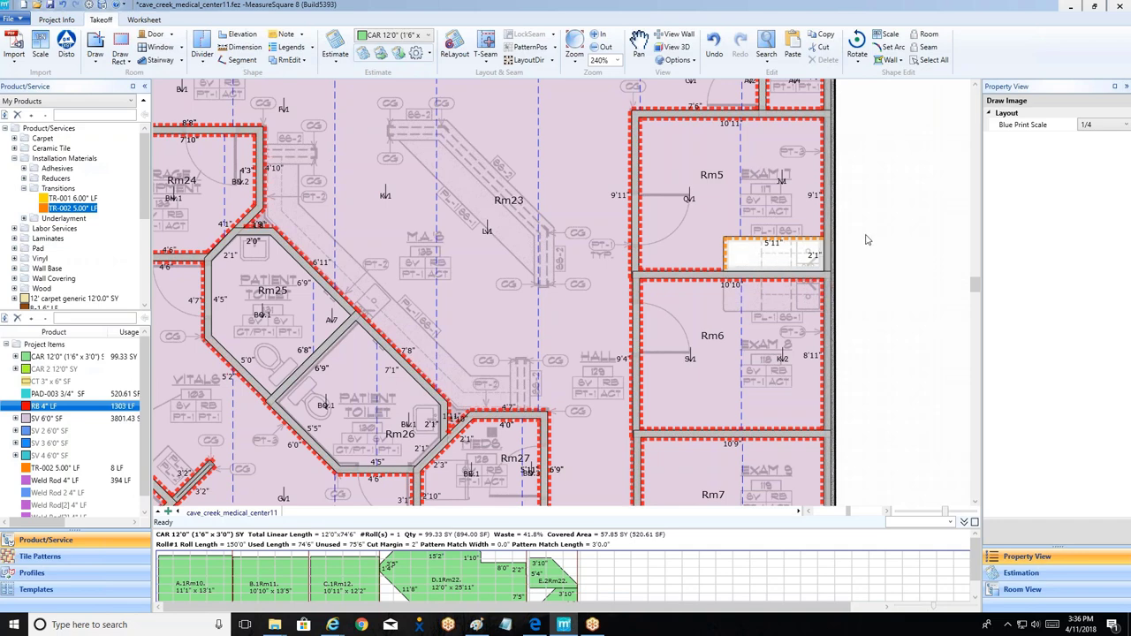
Step: Review the wall base across the floor plan and examine the angled freestanding partition in Rm23
scroll(866, 239, down, 3)
scroll(874, 290, down, 4)
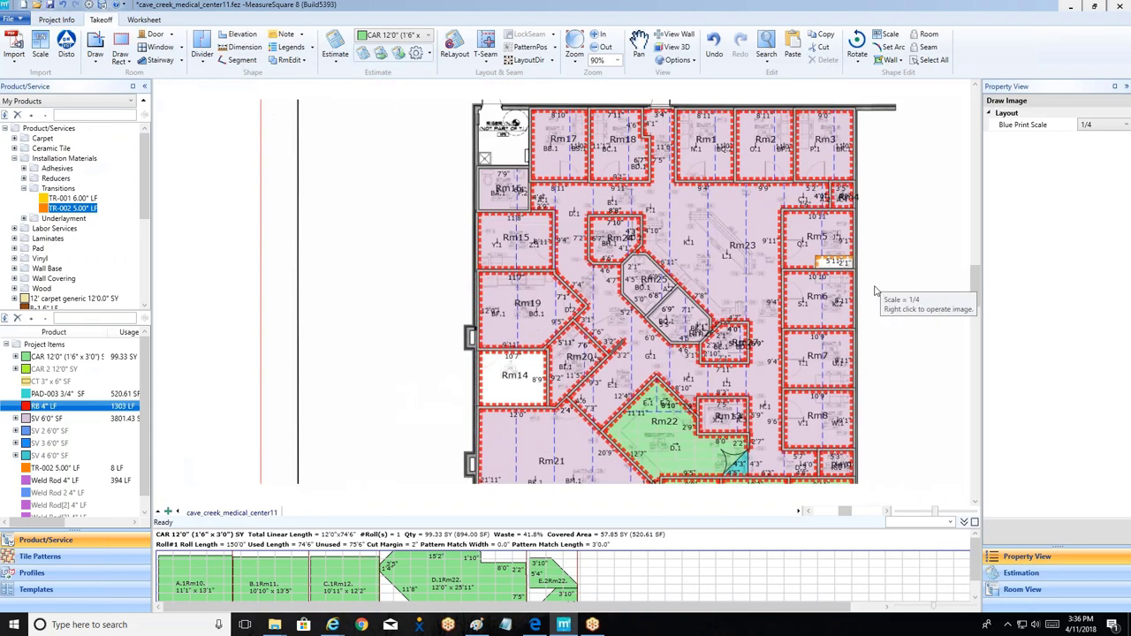
middle_drag(921, 295, 828, 239)
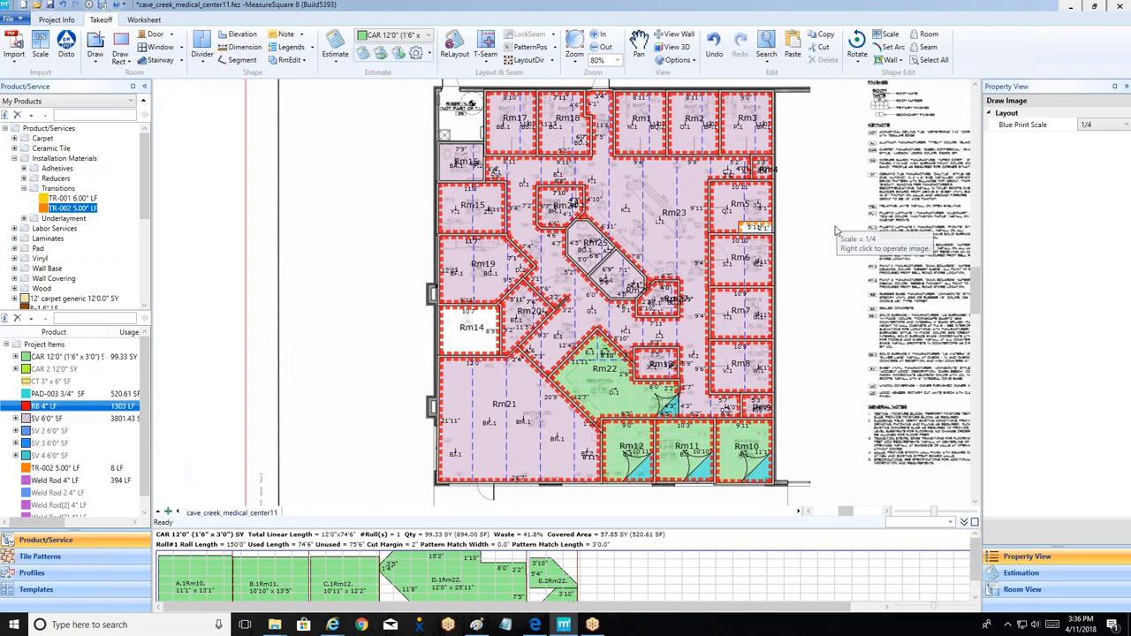
mouse_move(768, 248)
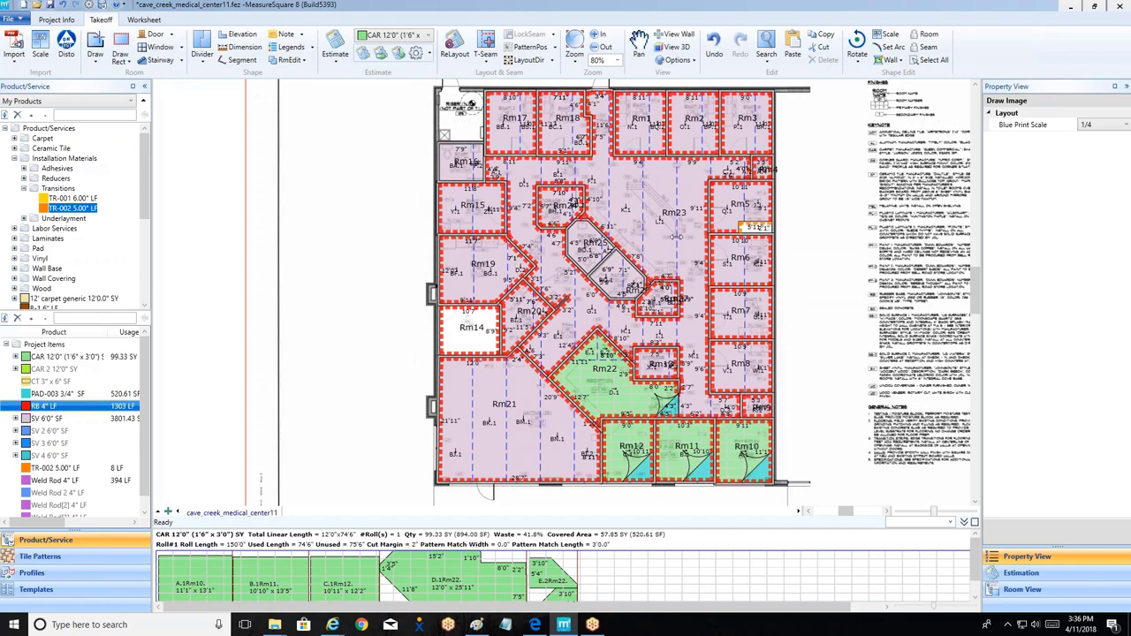
scroll(658, 228, up, 5)
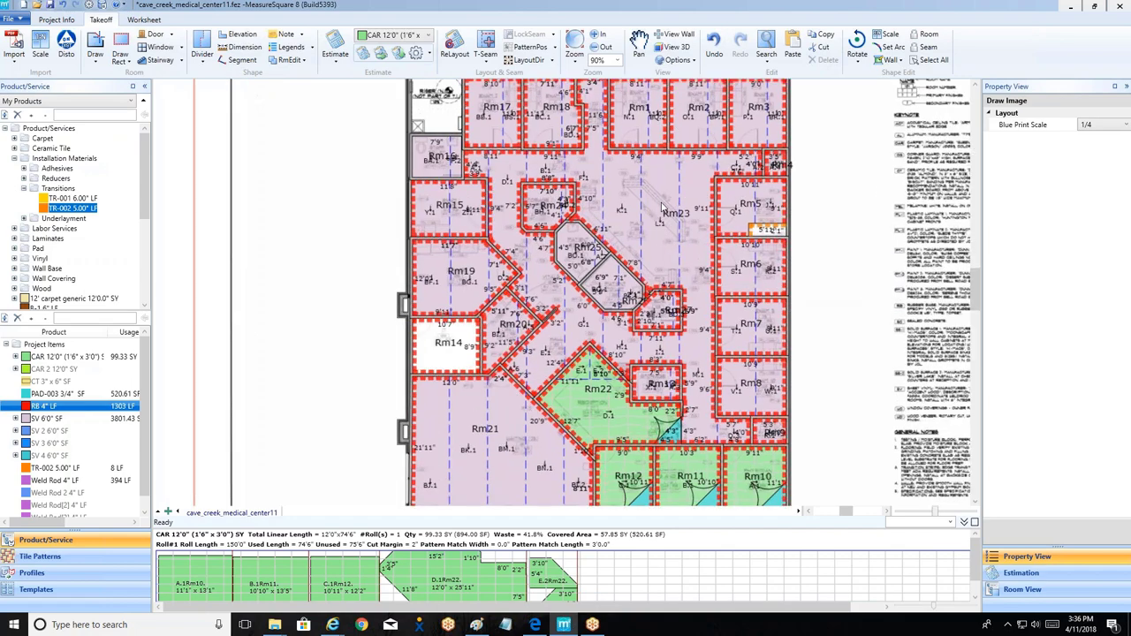
scroll(658, 188, up, 1)
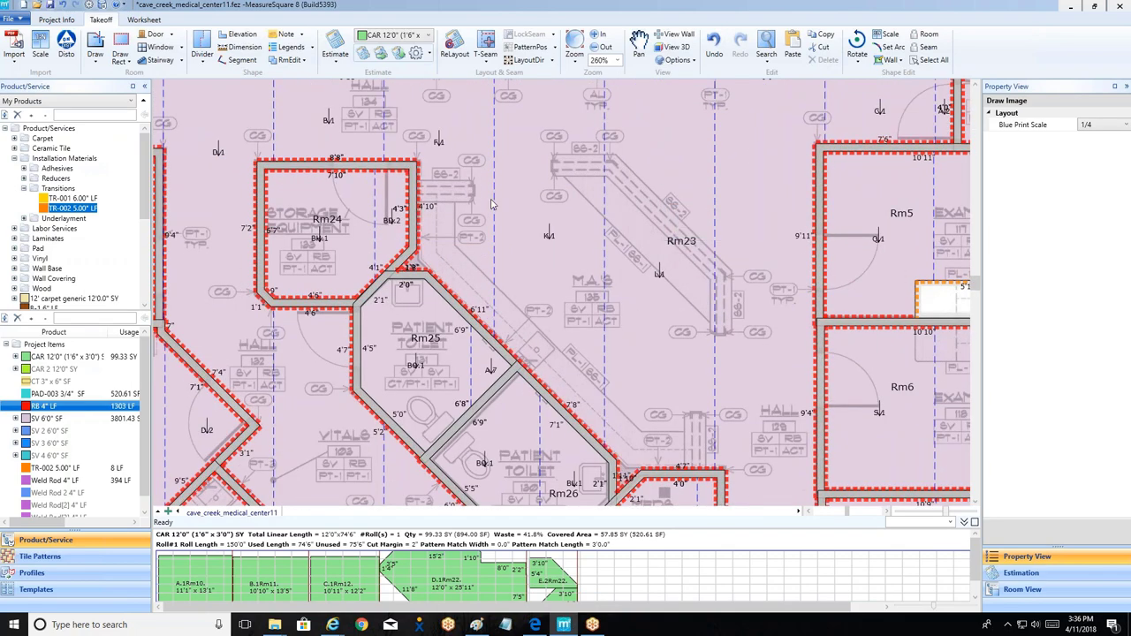
scroll(652, 190, up, 1)
scroll(473, 175, down, 2)
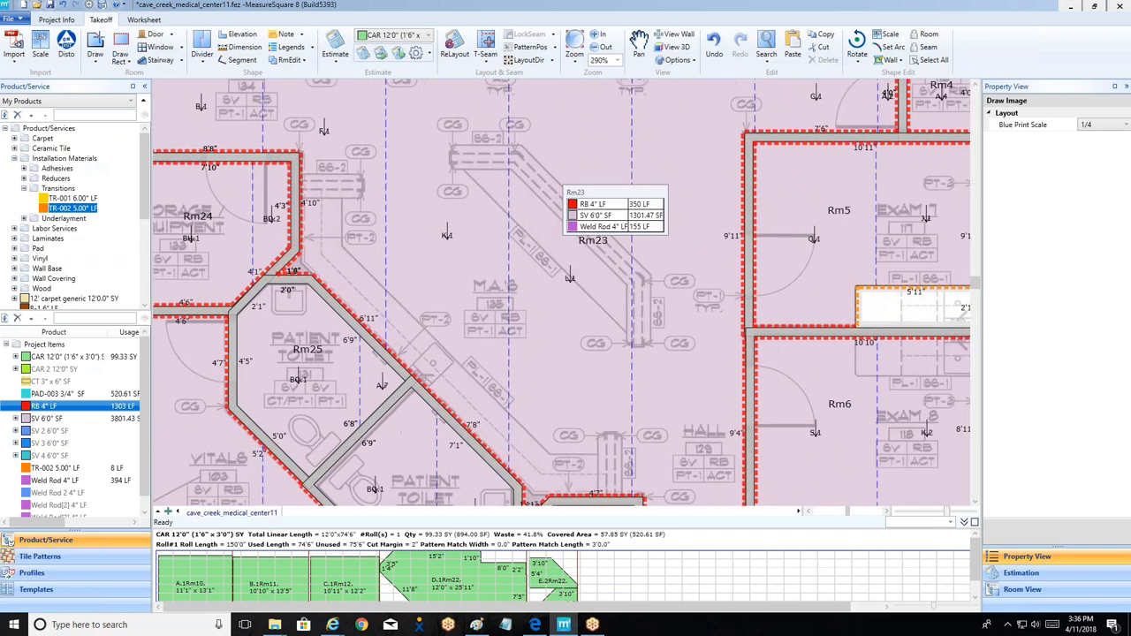
Step: Outline the angled freestanding partition in Rm23 with closed segments, outer sides about 3'4", 8'8" and 3'3", about 7" thick
click(469, 187)
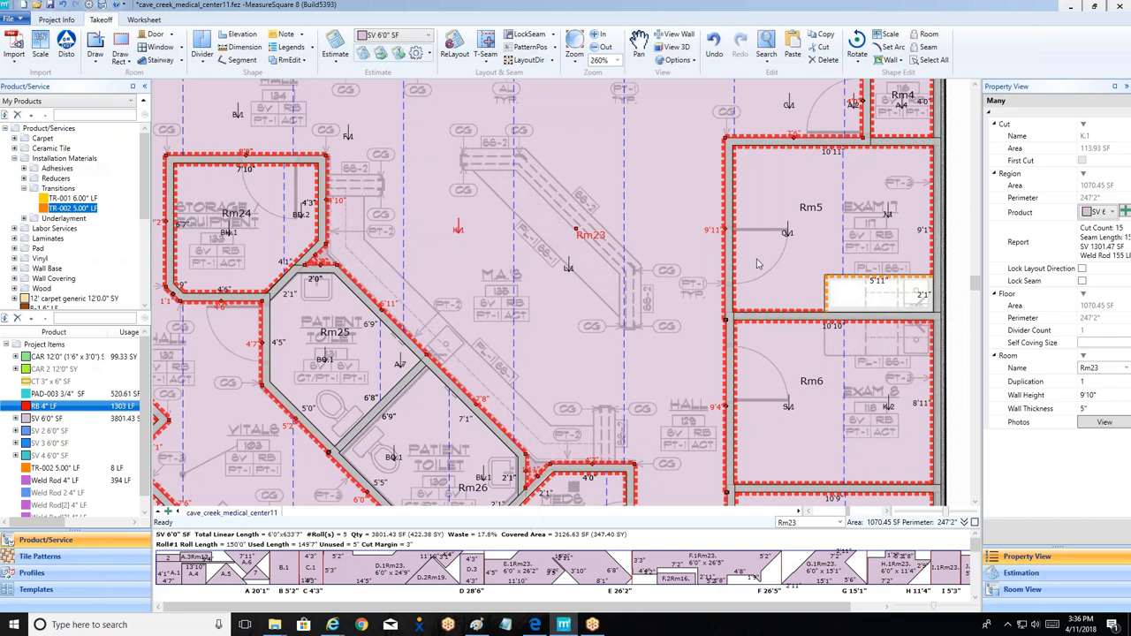
mouse_move(587, 296)
scroll(565, 237, down, 1)
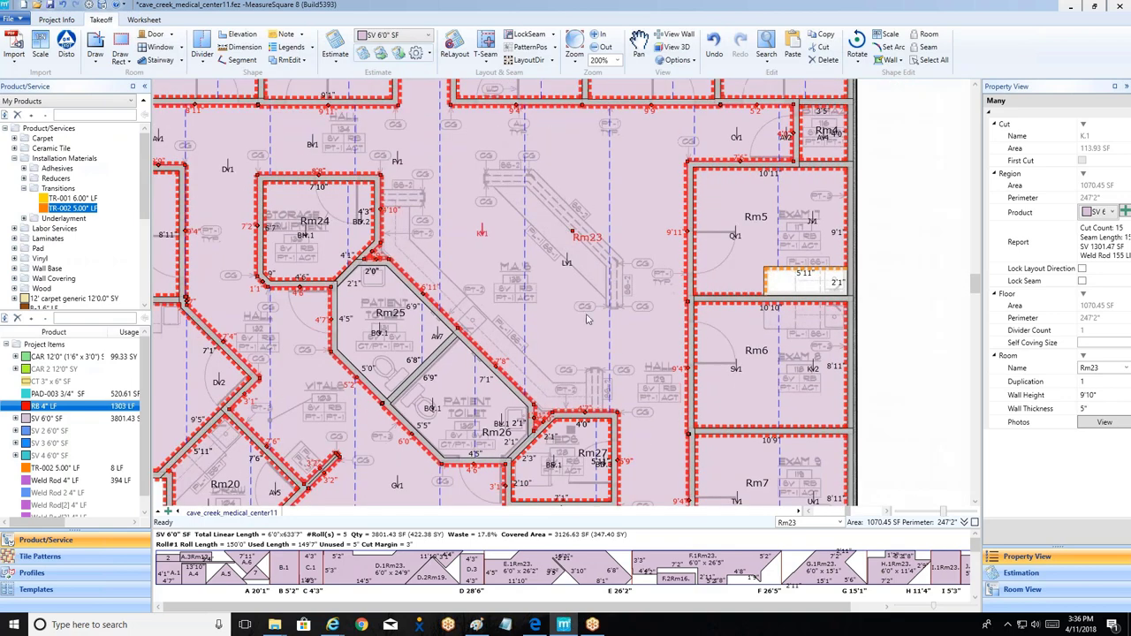
mouse_move(553, 213)
click(241, 60)
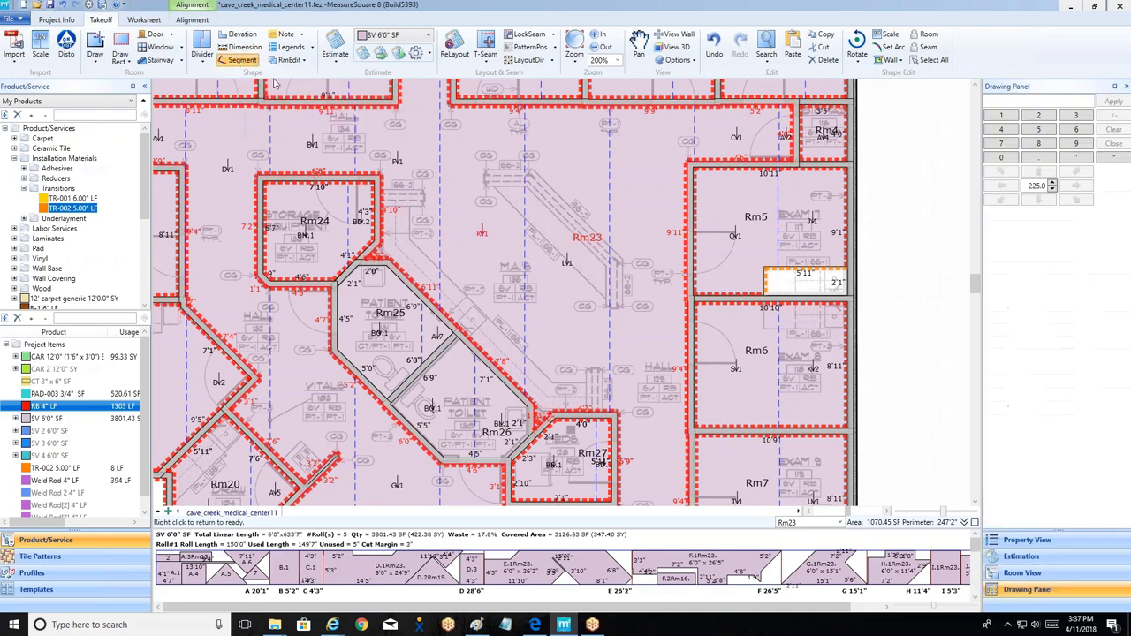
click(482, 181)
click(530, 177)
click(617, 262)
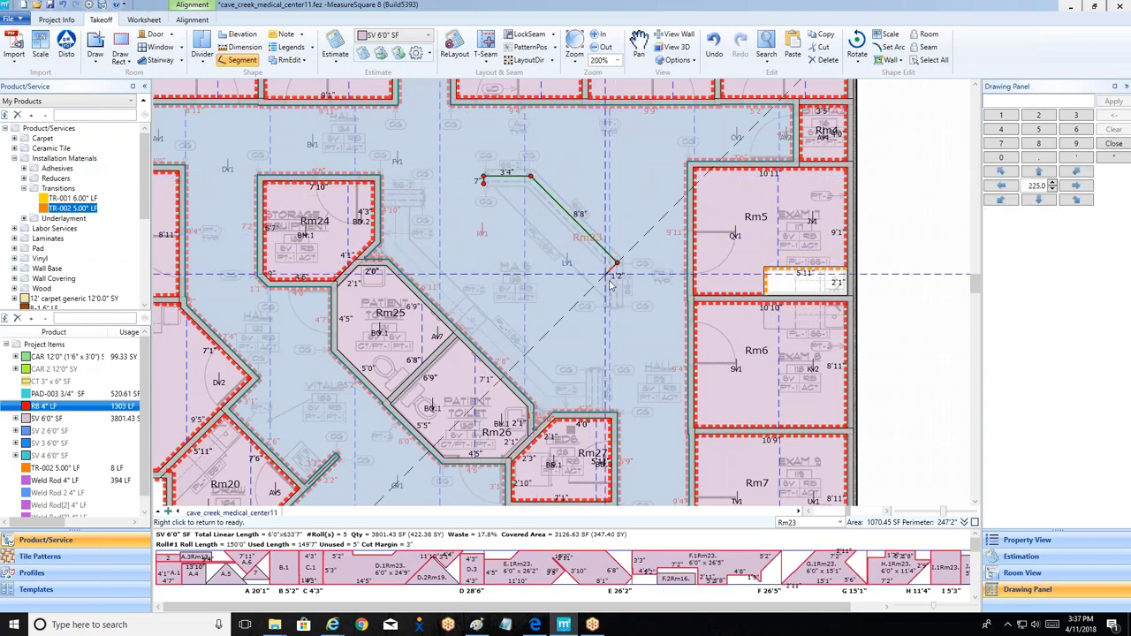
click(617, 309)
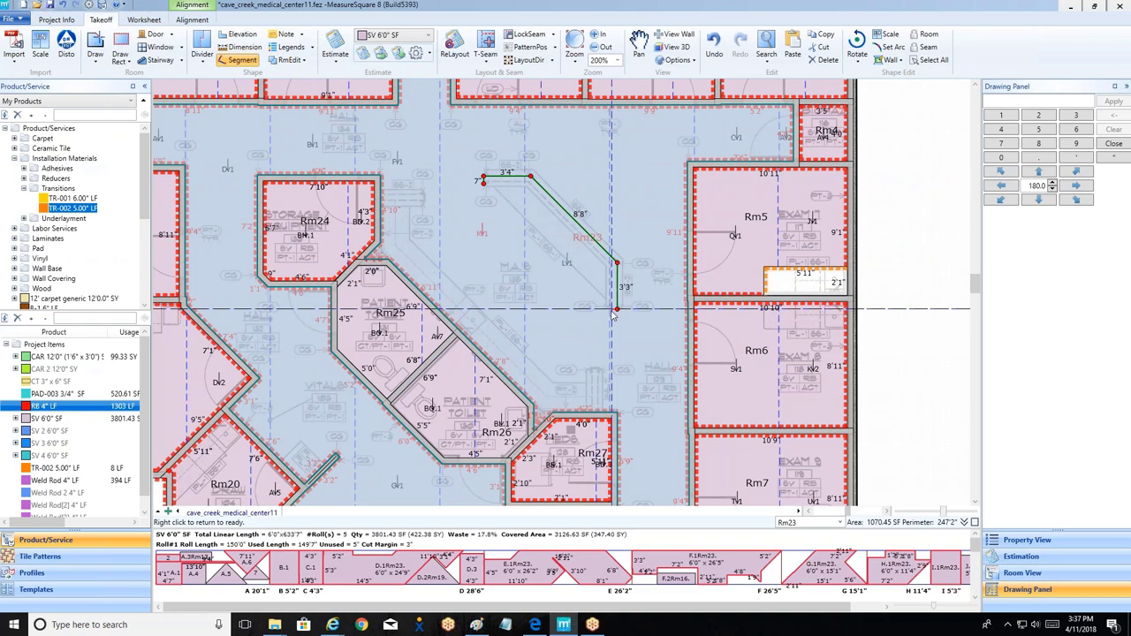
click(612, 265)
click(519, 196)
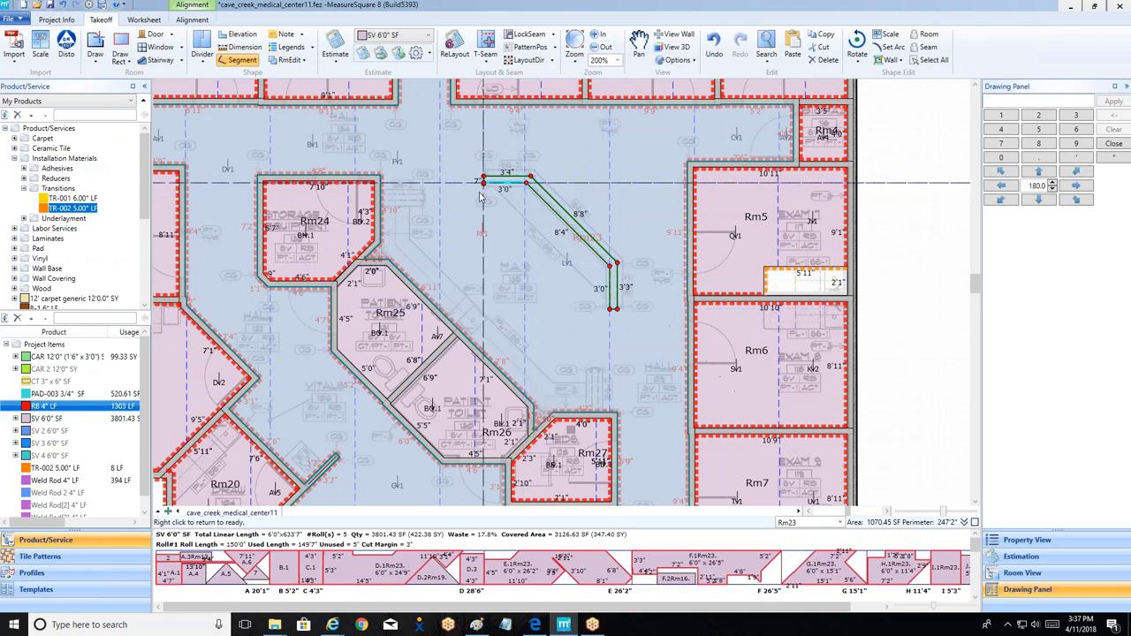
click(484, 184)
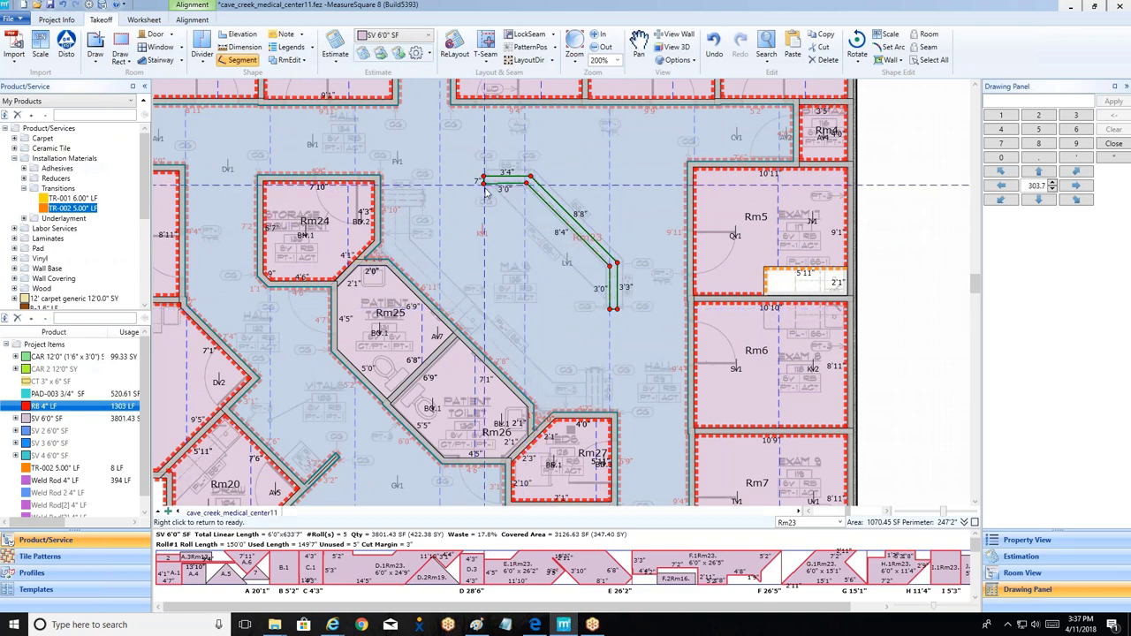
right_click(485, 192)
scroll(520, 227, down, 3)
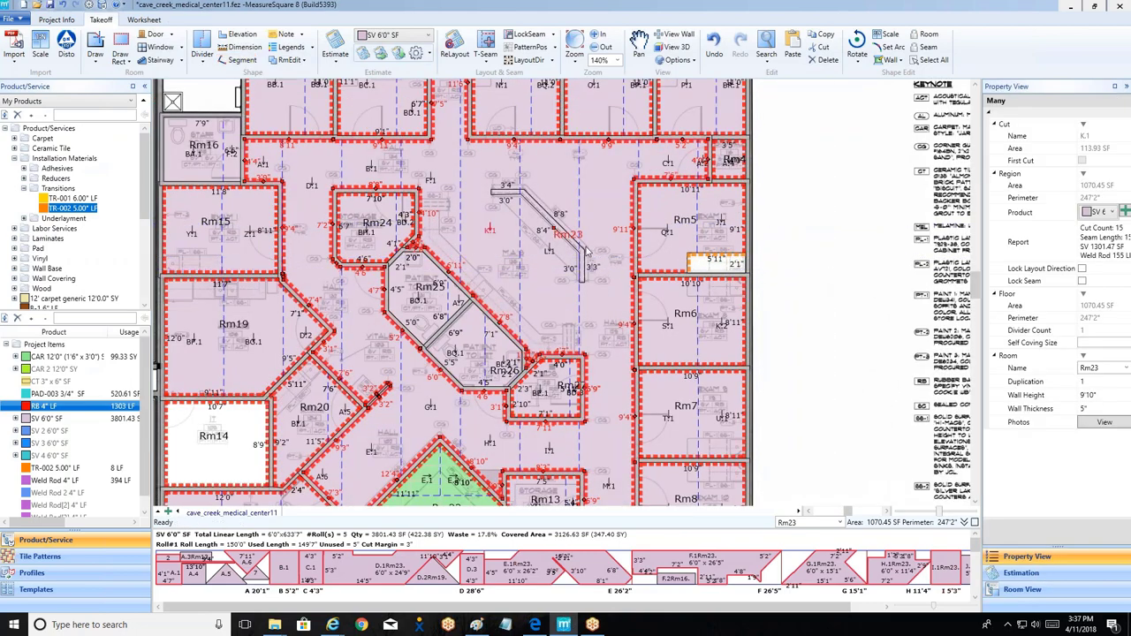
Step: Assign the RB 4" wall base to all sides of the freestanding partition in Rm23 and finish the assignment
click(69, 407)
click(569, 245)
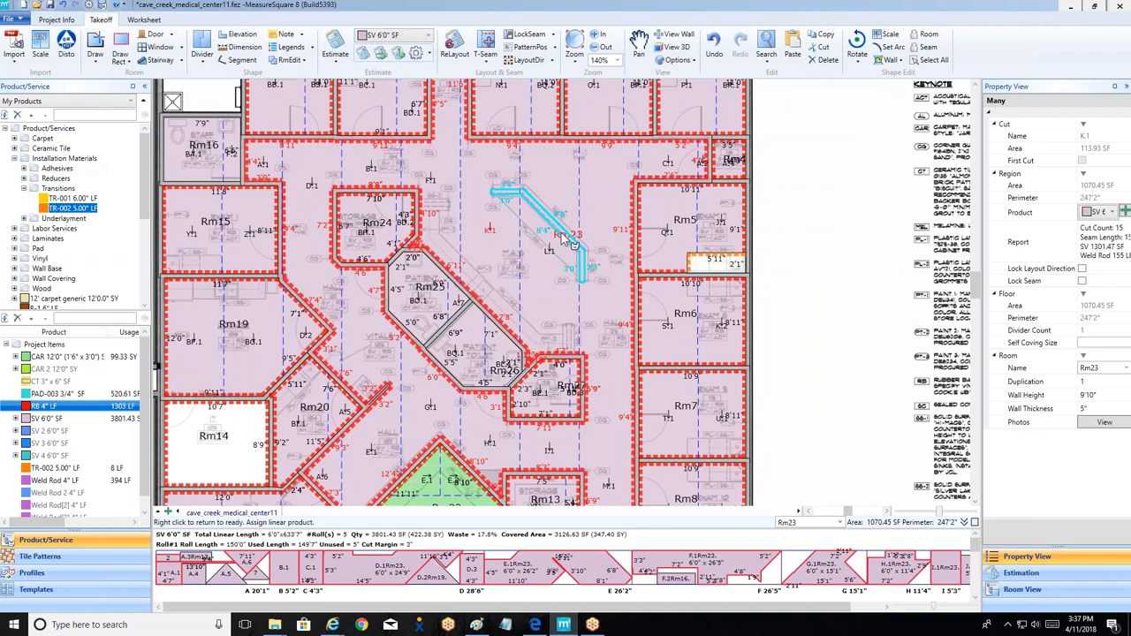
click(569, 245)
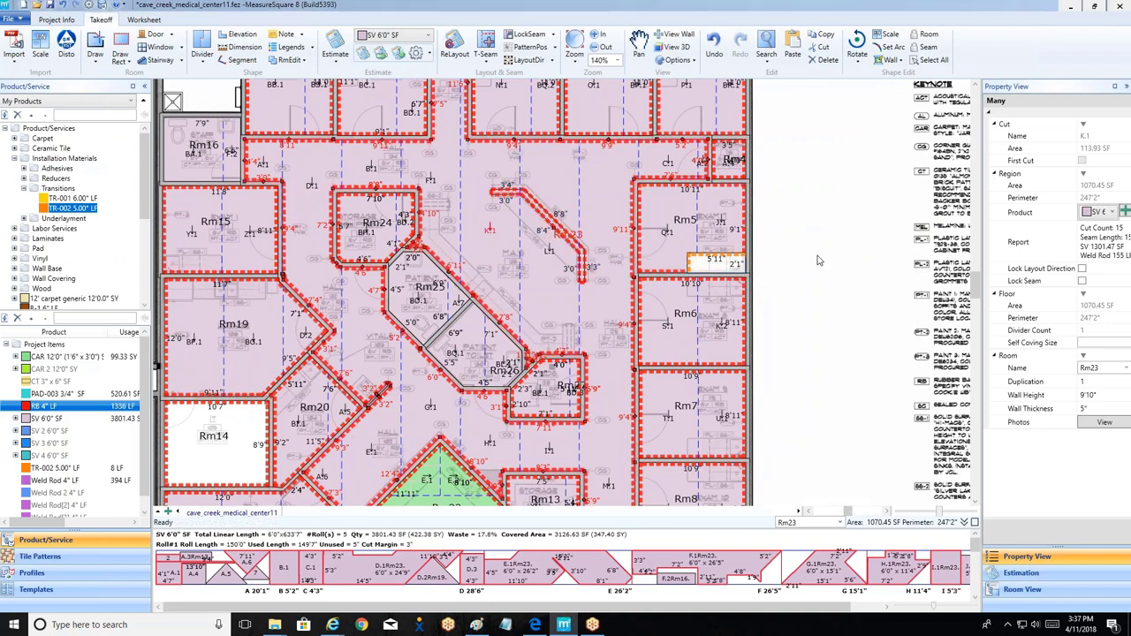
Step: Set the self coving size of Rm16 to 6"
scroll(817, 260, down, 2)
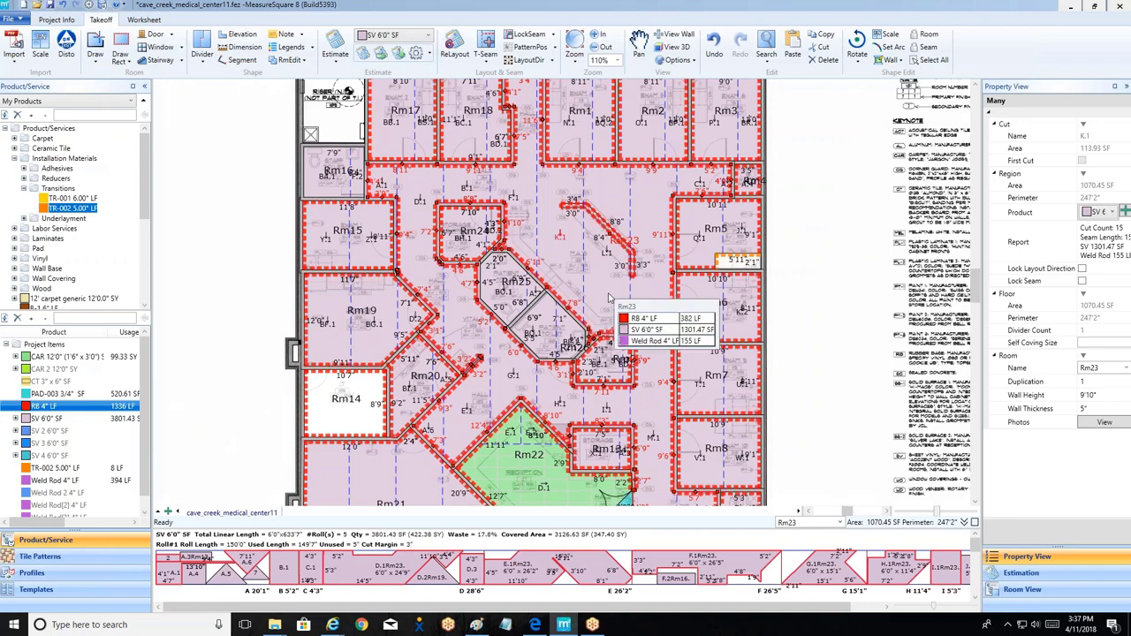
scroll(609, 298, down, 1)
middle_drag(610, 299, 594, 200)
scroll(592, 195, down, 1)
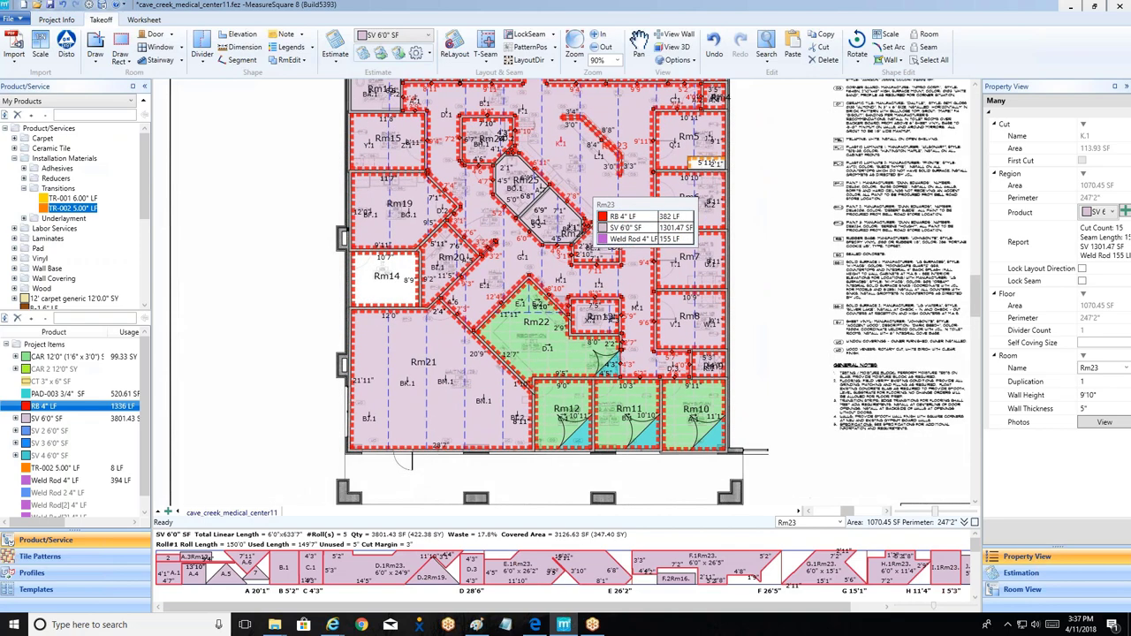
scroll(592, 196, down, 1)
middle_drag(253, 215, 285, 281)
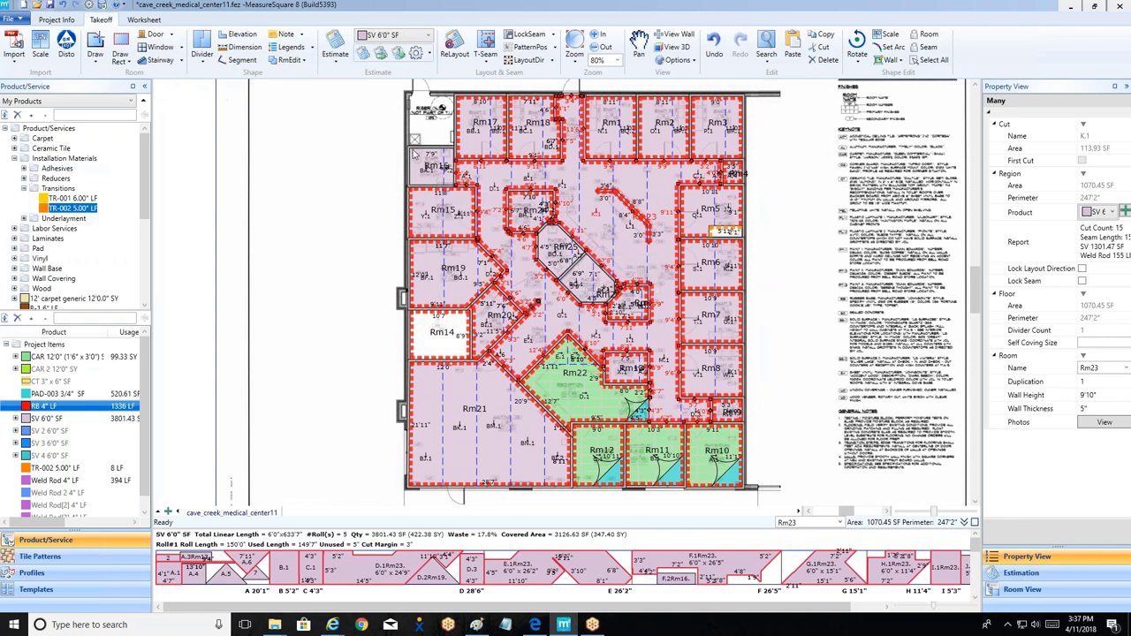
scroll(411, 152, up, 3)
click(343, 159)
scroll(439, 179, up, 2)
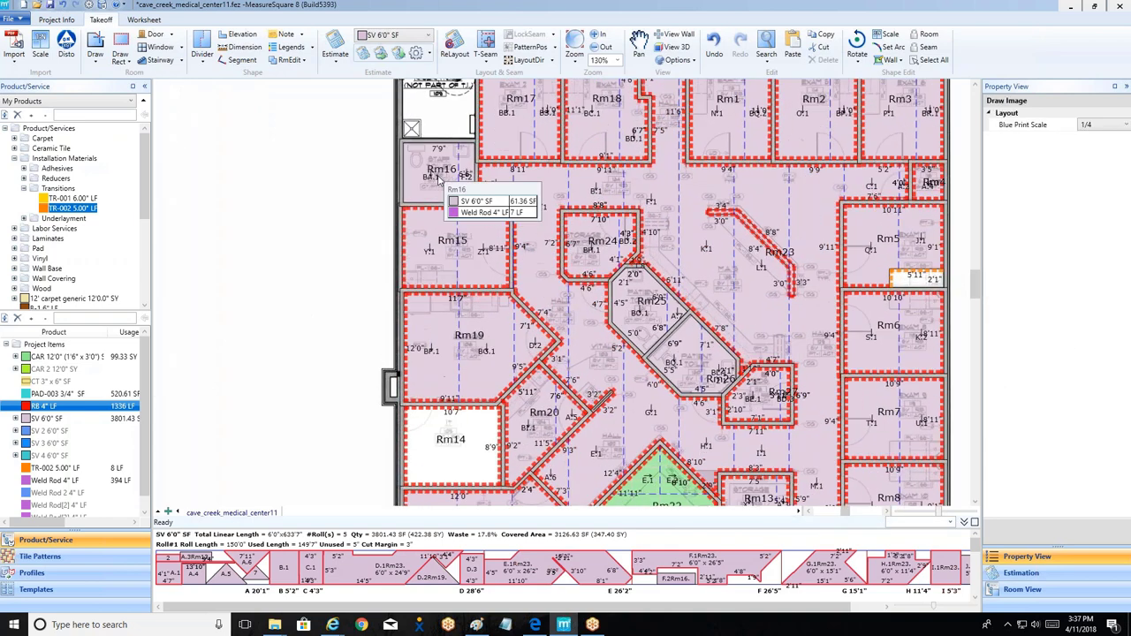
right_click(439, 179)
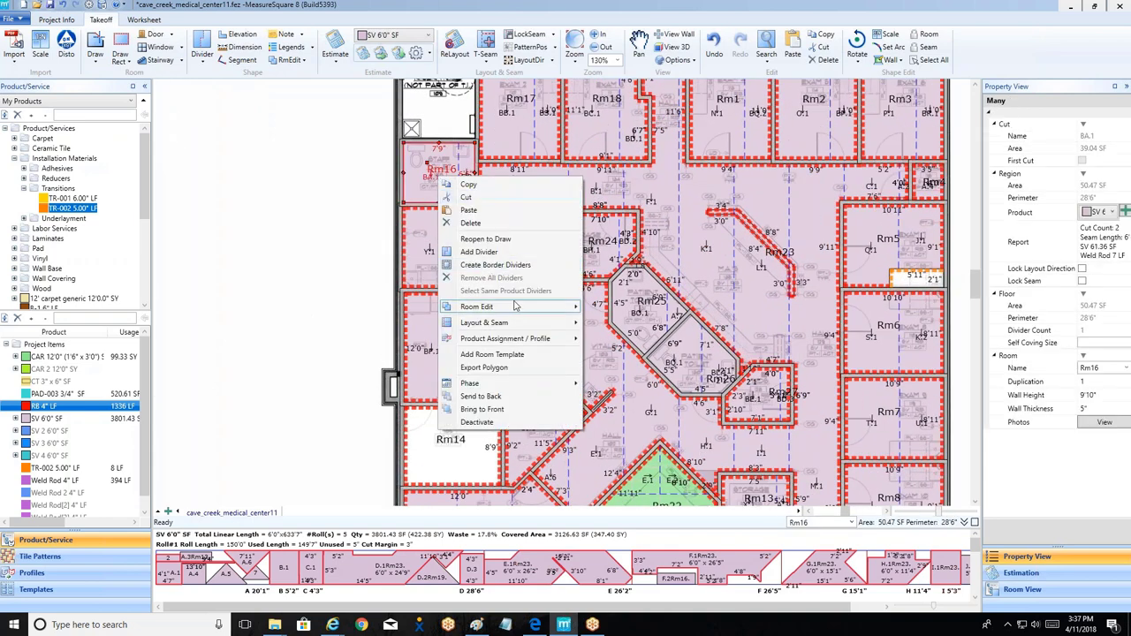
mouse_move(516, 307)
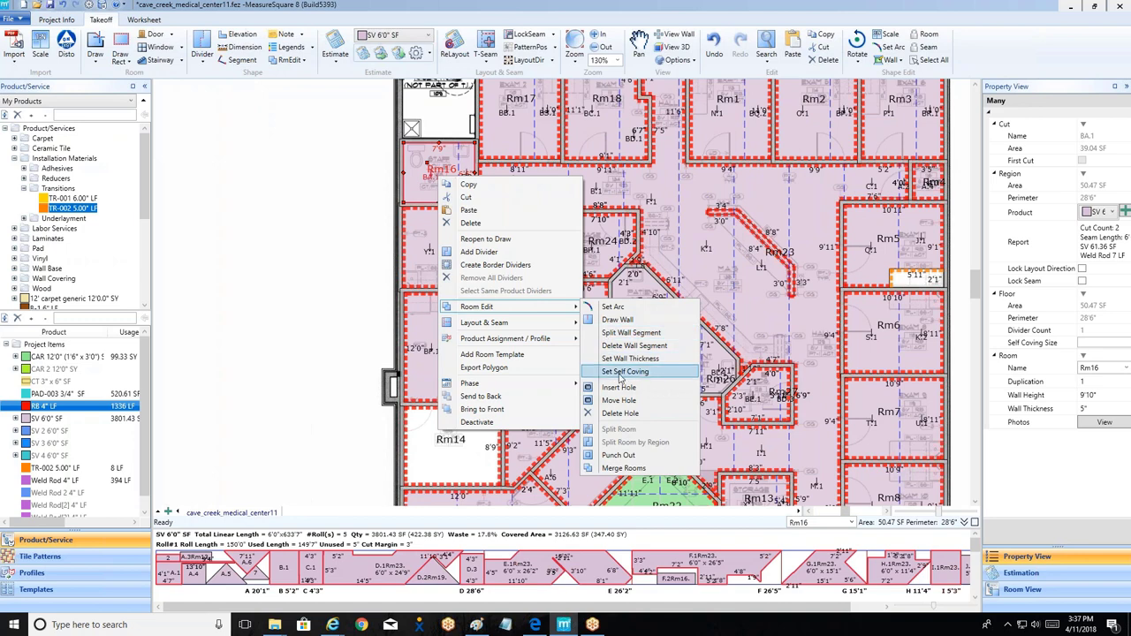
click(655, 375)
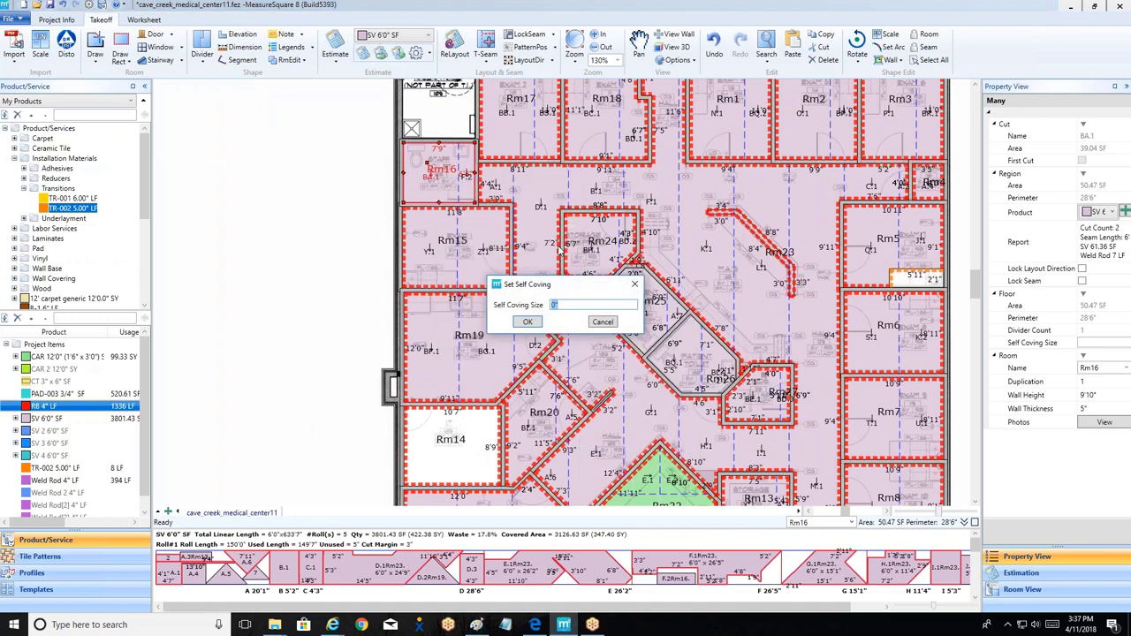
text(6")
click(526, 322)
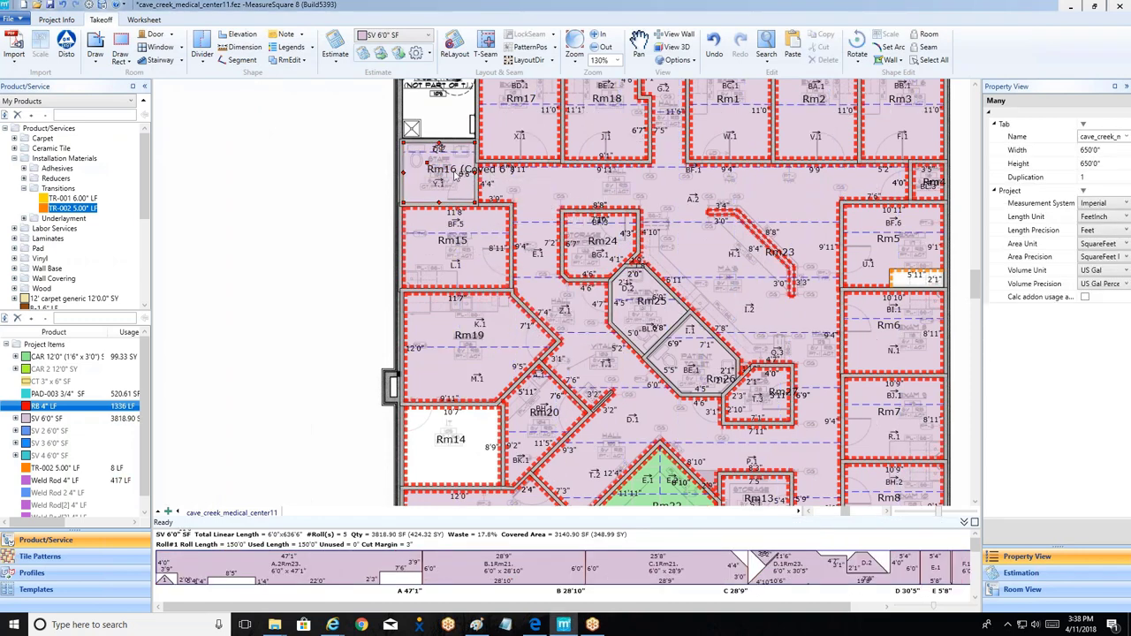
Step: Set the self coving size of Rm25 to 6"
click(651, 329)
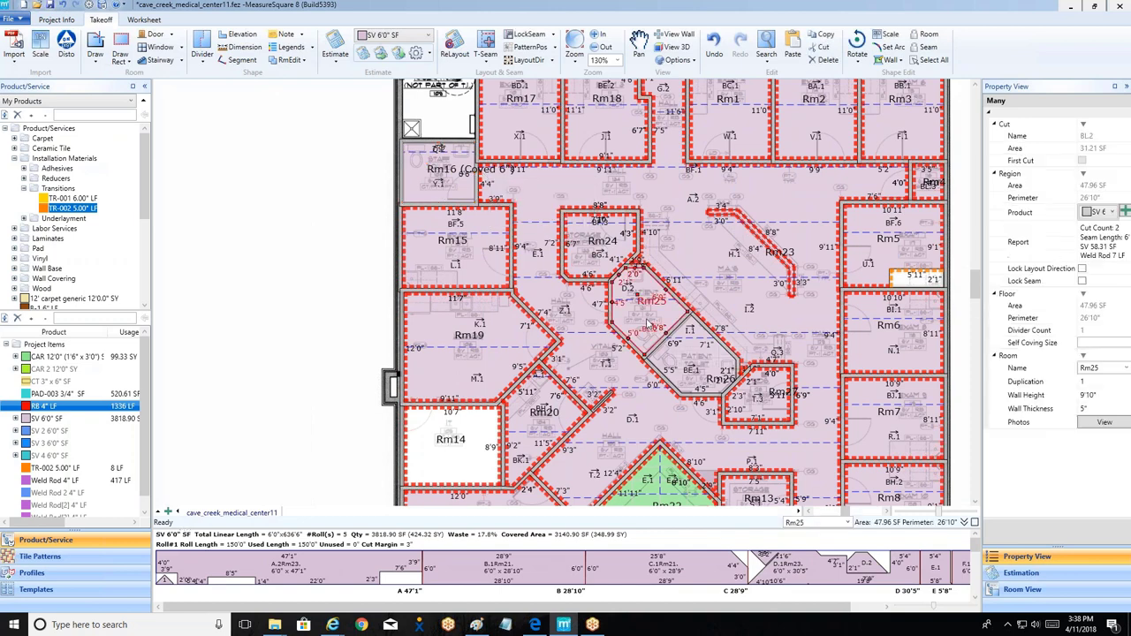
right_click(649, 324)
mouse_move(706, 453)
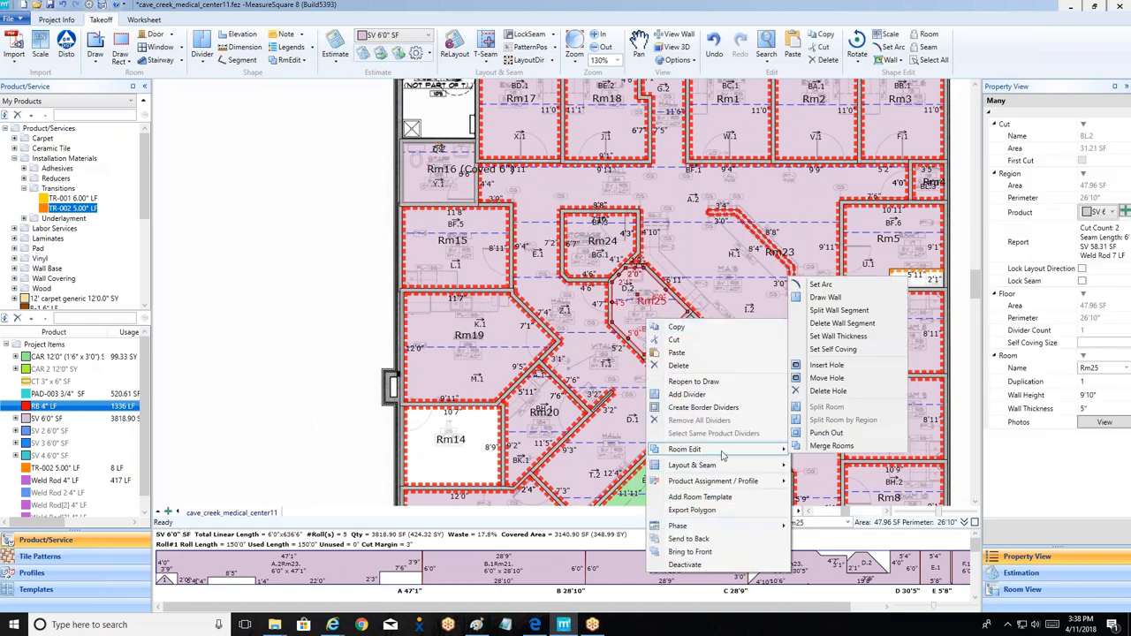
click(832, 349)
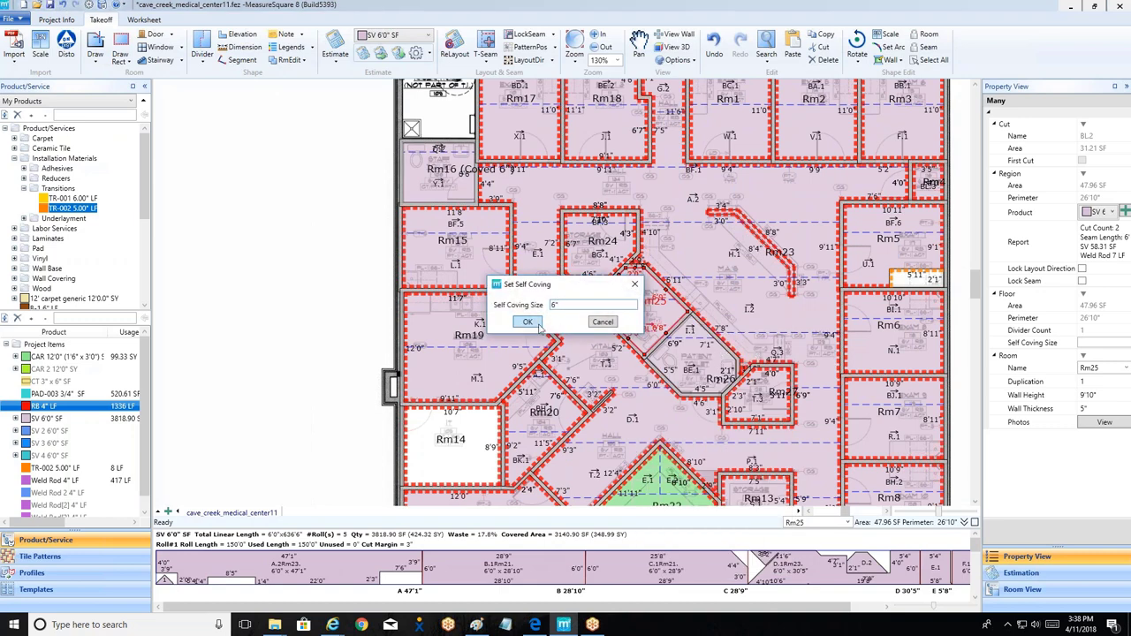
click(537, 324)
Step: Set the self coving size of Rm26 to 6"
right_click(678, 368)
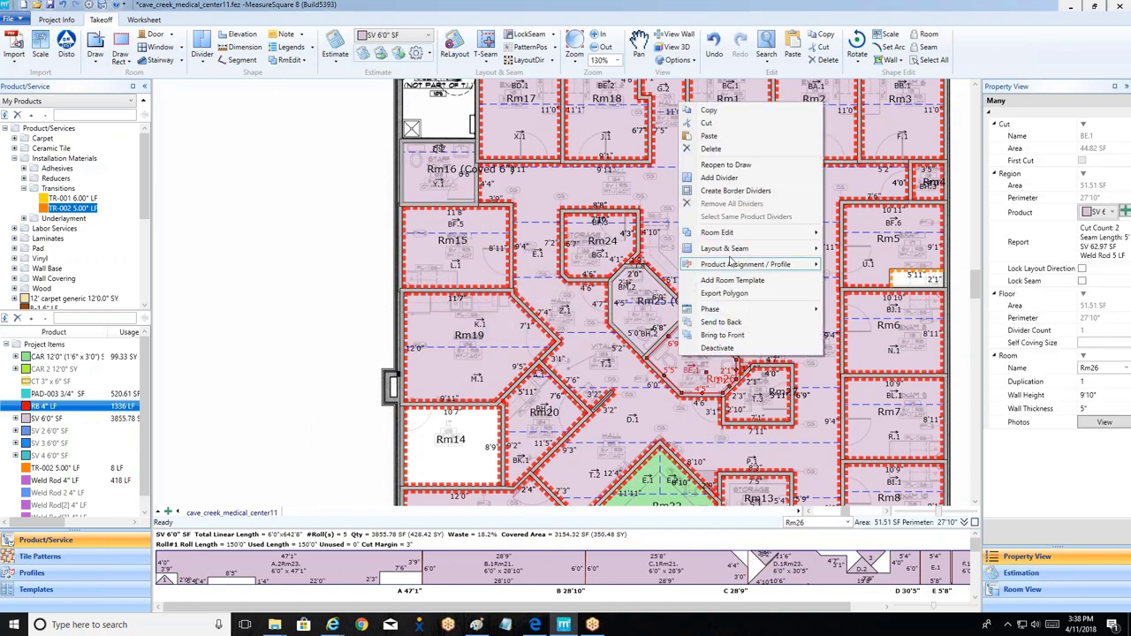
mouse_move(752, 239)
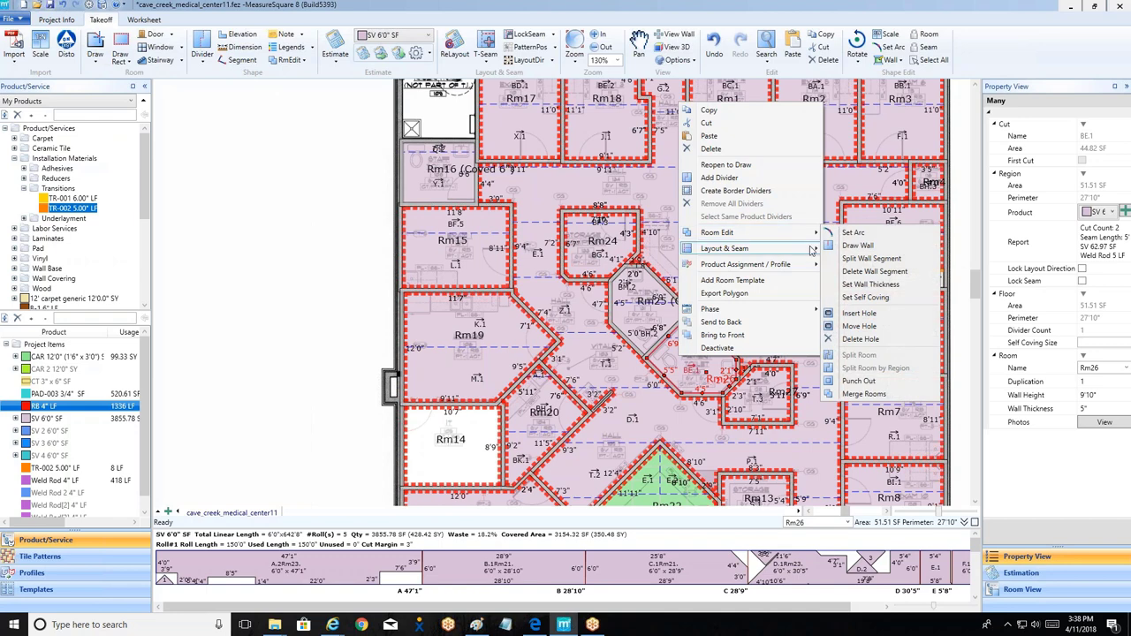
click(845, 299)
text(6")
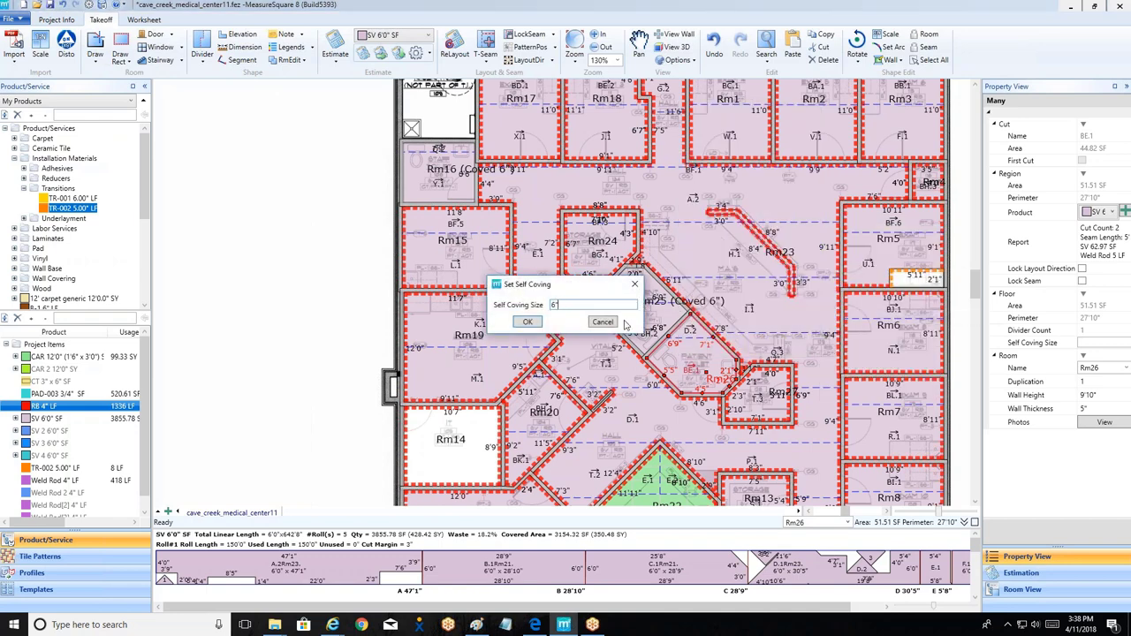
click(528, 323)
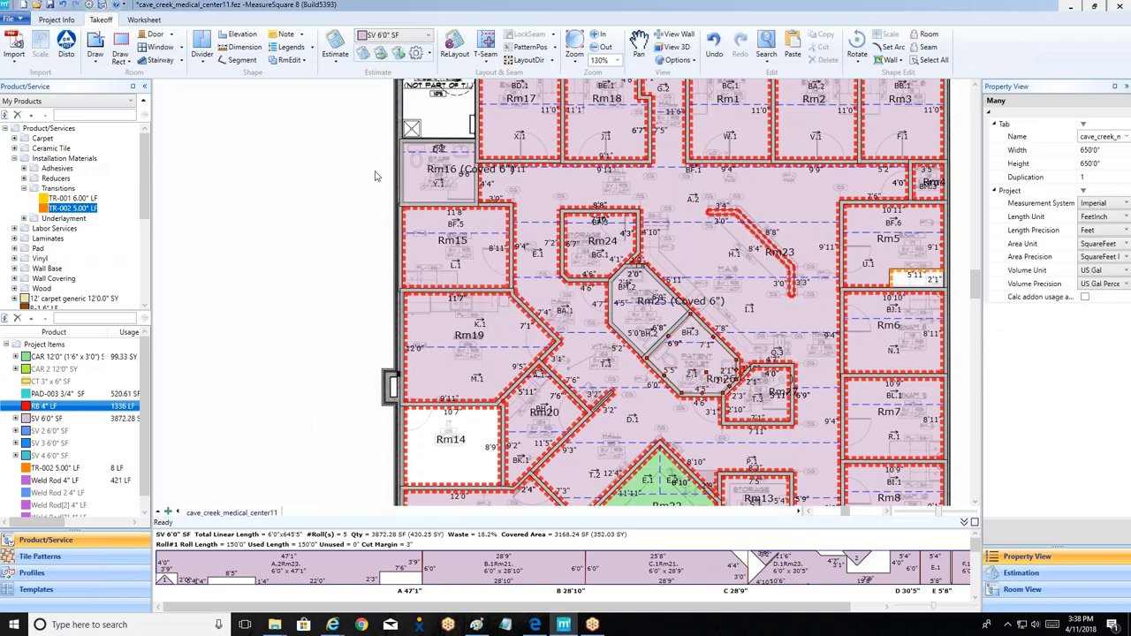
Step: Examine how the self coving extends the SV 6'0" flooring beyond the walls of Rm16, then clear the selection
scroll(374, 172, up, 3)
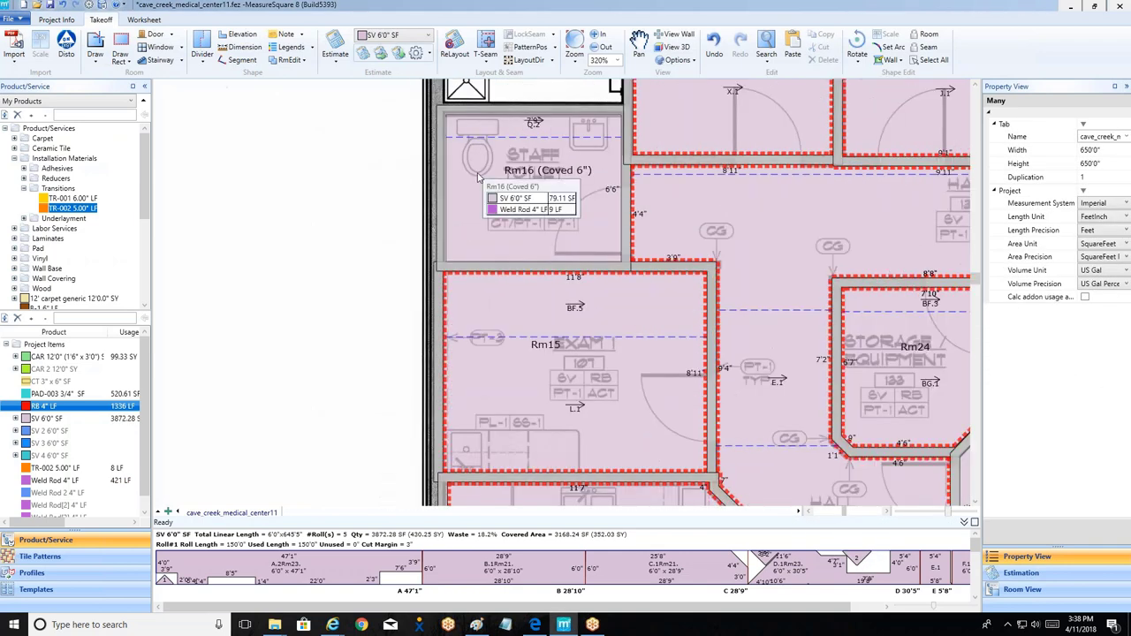
click(594, 141)
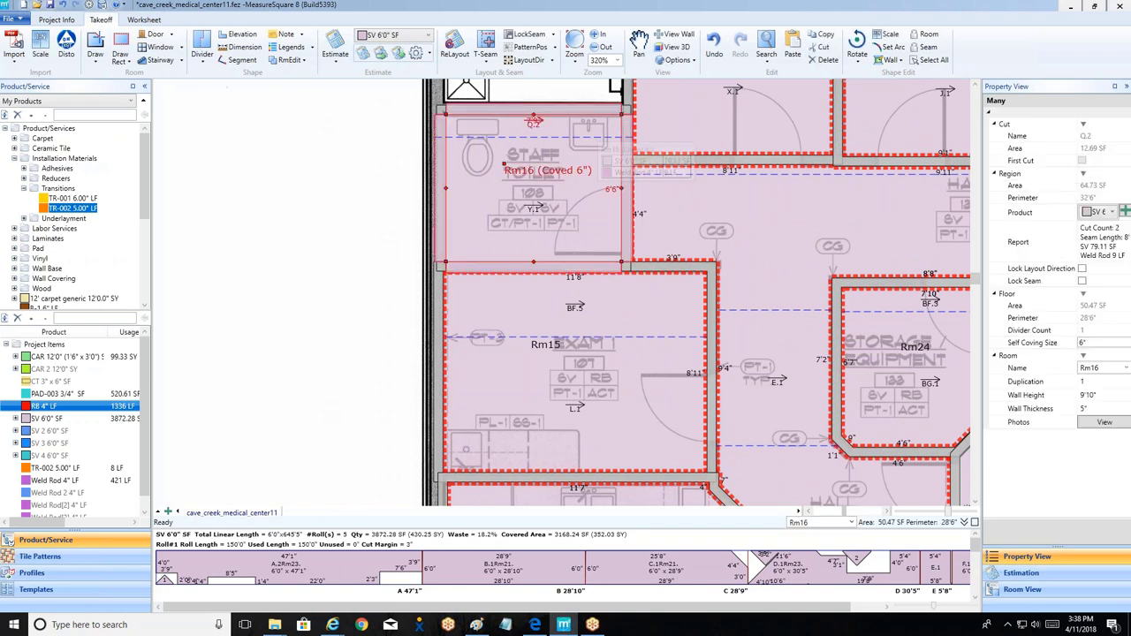
scroll(485, 194, up, 2)
scroll(470, 255, up, 1)
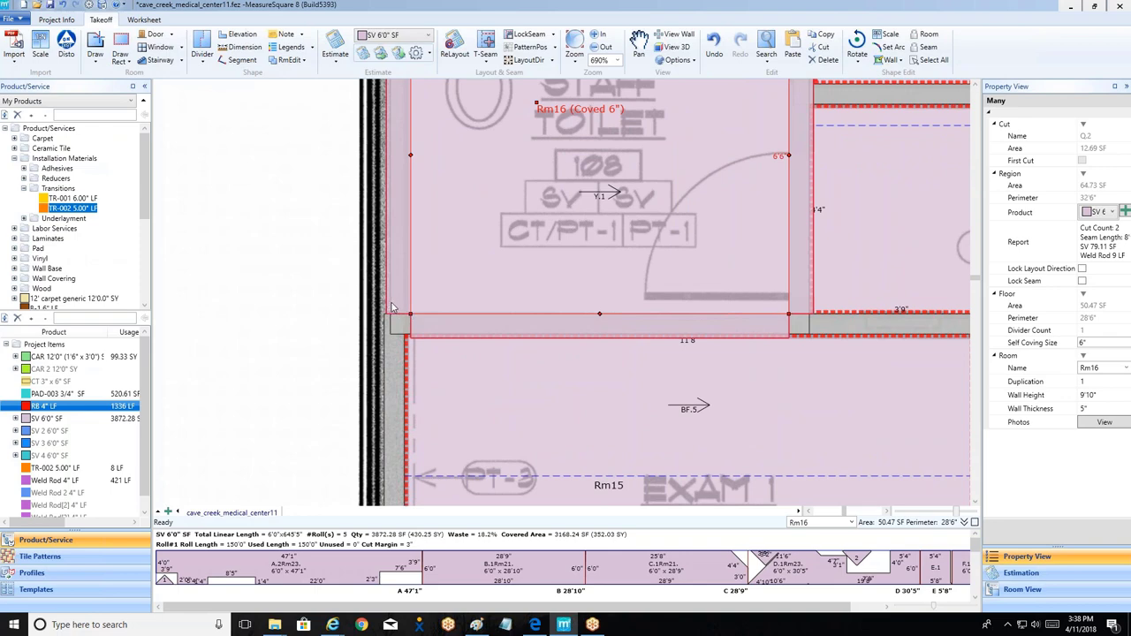
scroll(531, 235, down, 1)
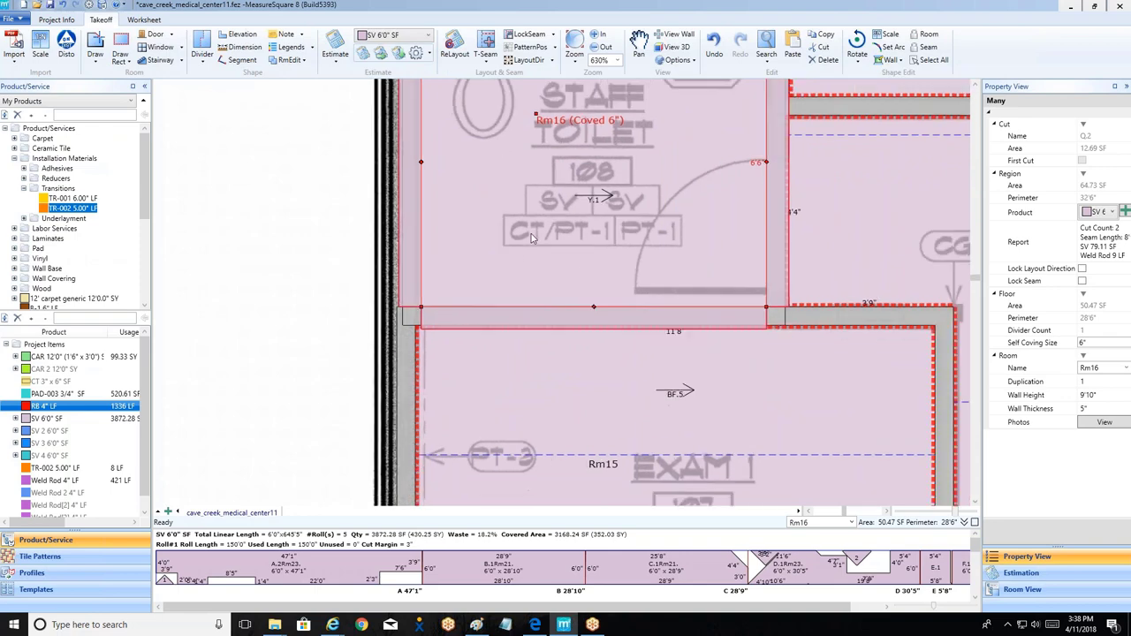
scroll(531, 235, down, 10)
click(342, 296)
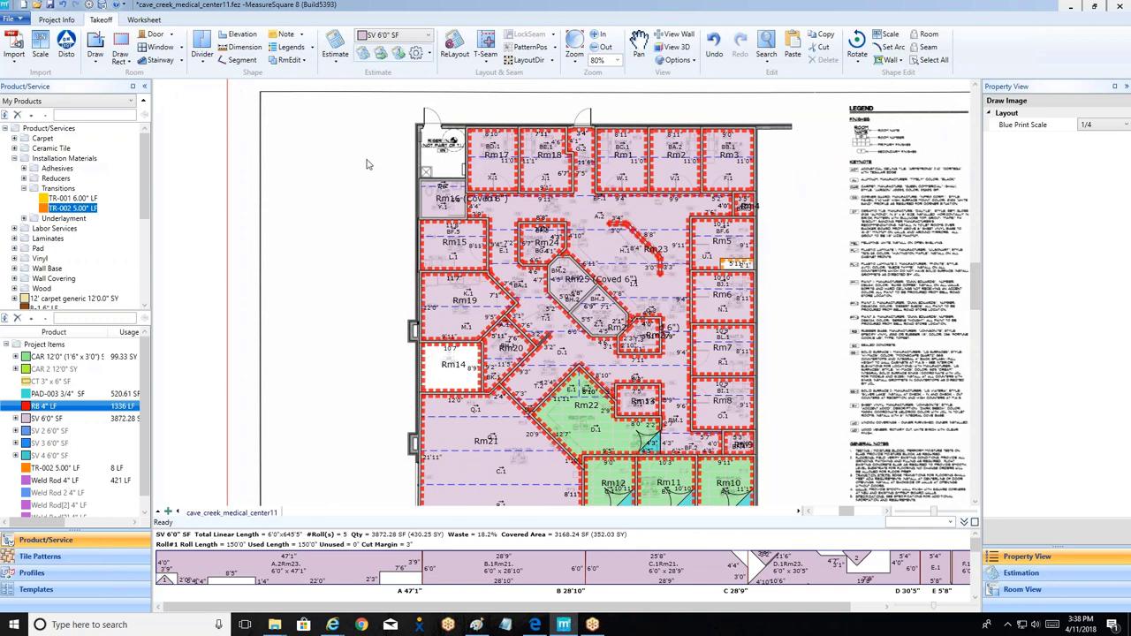
Step: Start adding 3'0" wide NoLeaf doors with Weld Rod 4" LF as their transition
click(153, 35)
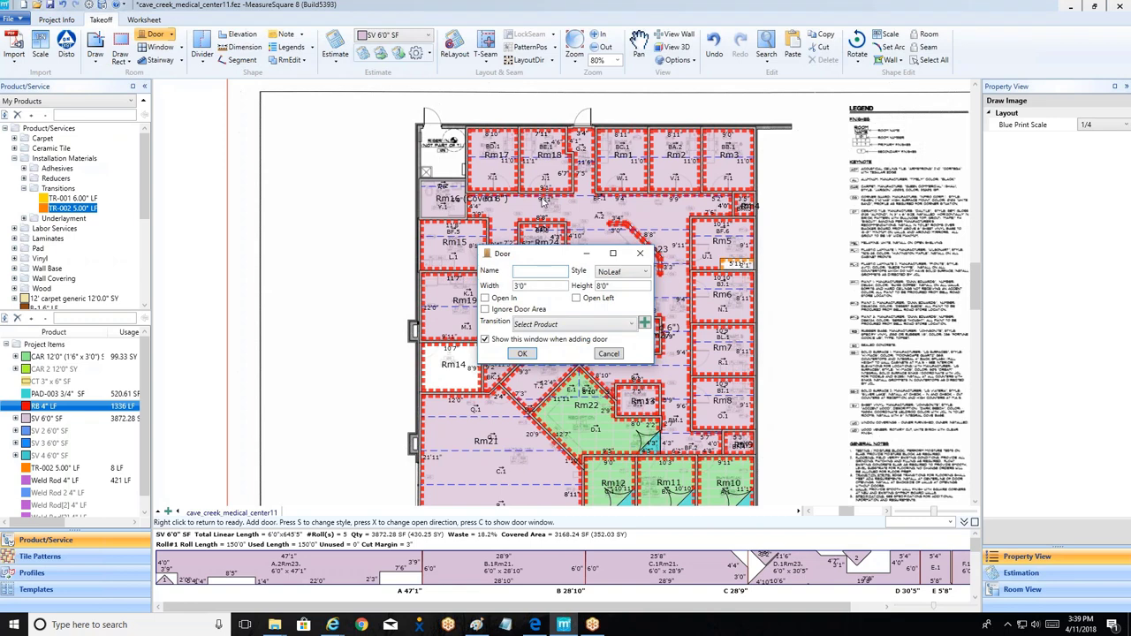
click(631, 325)
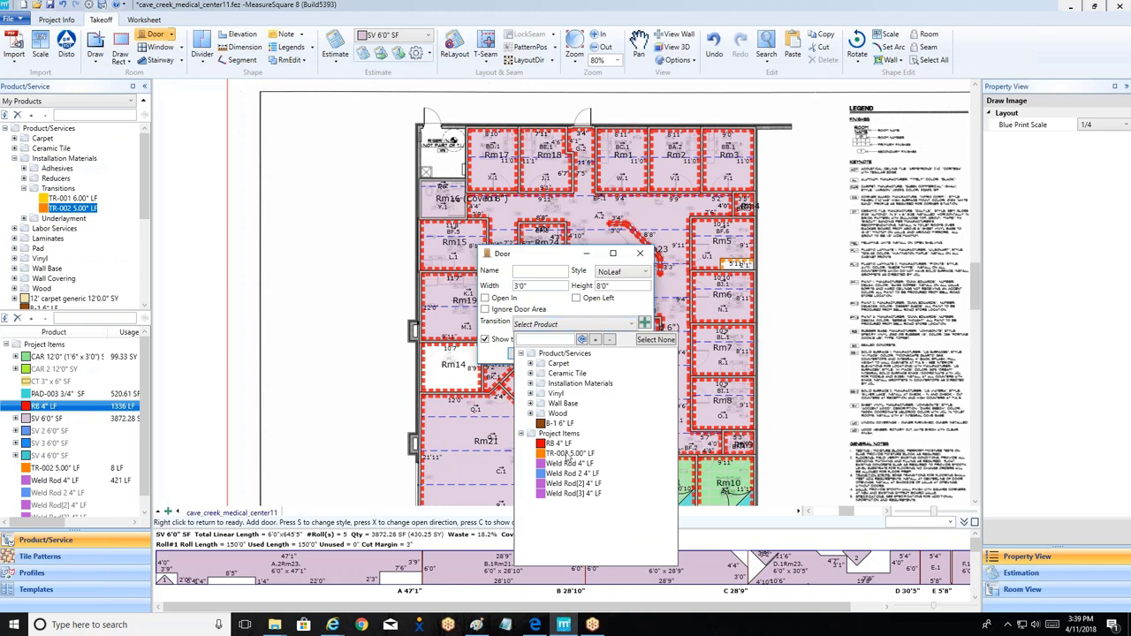
click(566, 464)
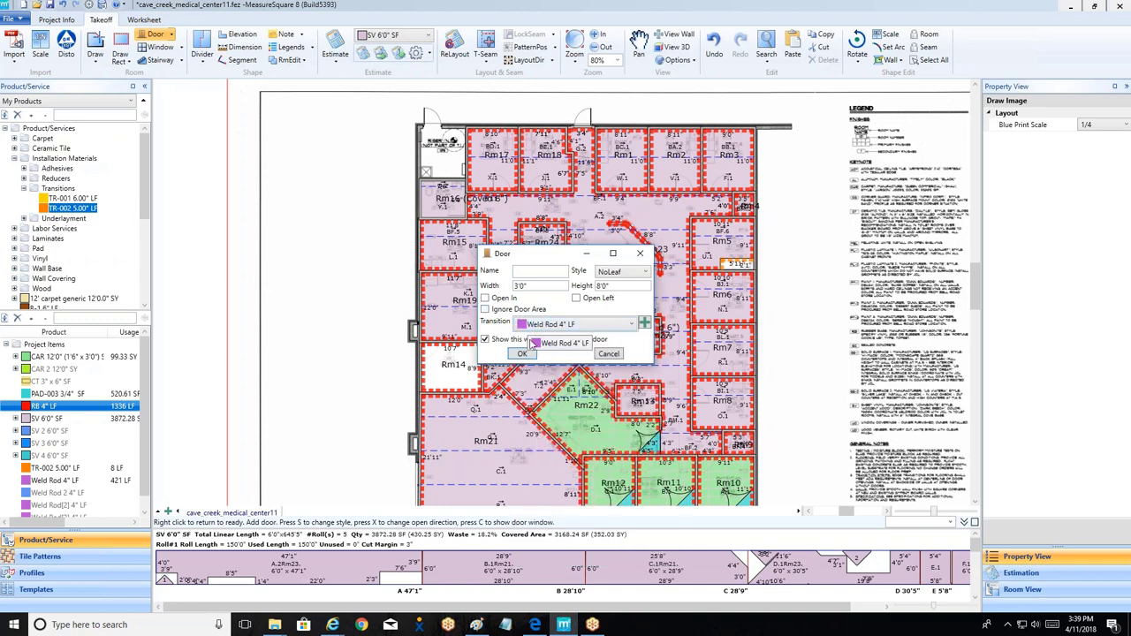
click(522, 355)
Step: Place doors at the Rm16 and Rm17 openings to the hall, aligned with the door swings on the plan
click(477, 233)
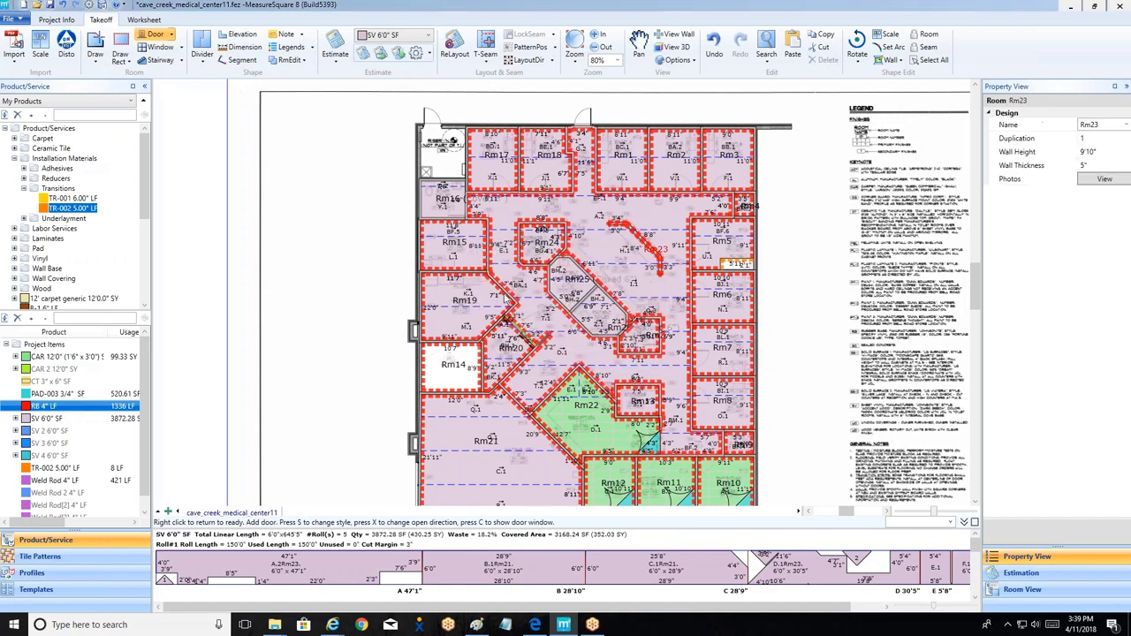
scroll(483, 227, up, 3)
scroll(482, 228, up, 10)
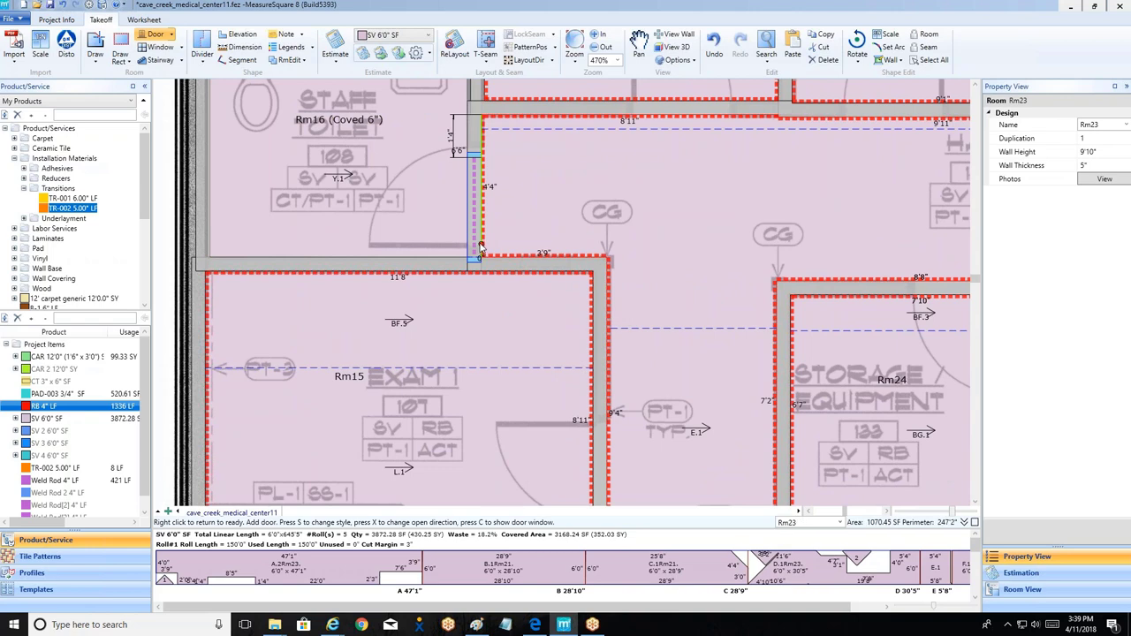
click(480, 152)
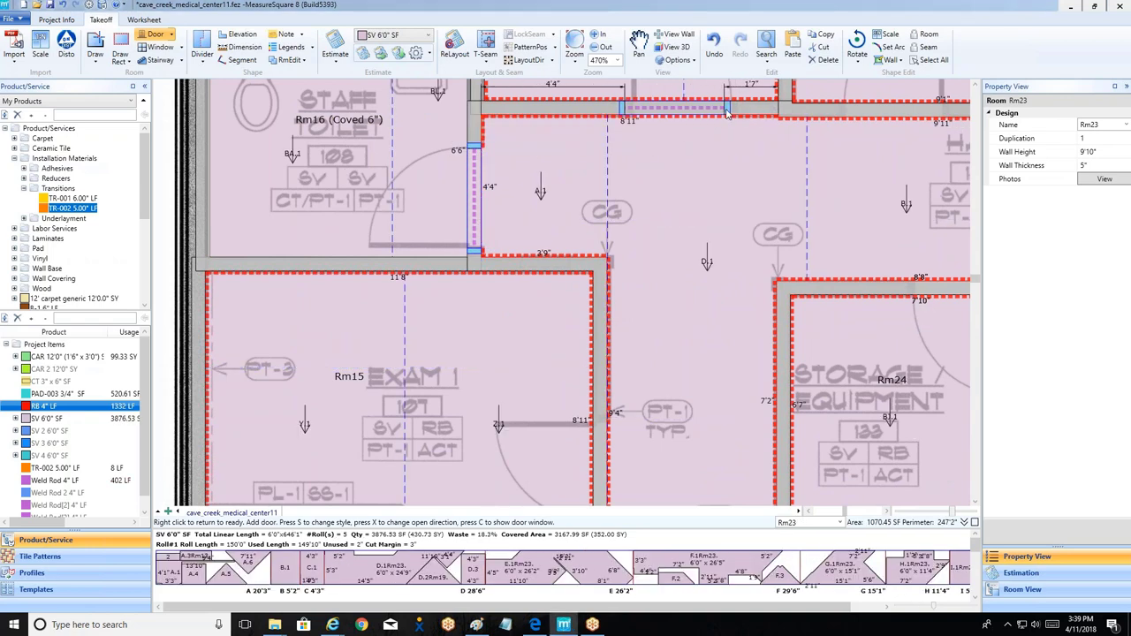
click(727, 113)
Step: Place doors at the Rm18, Rm24 and Rm15 openings to the hall, aligned with the plan's door swings
scroll(715, 165, down, 3)
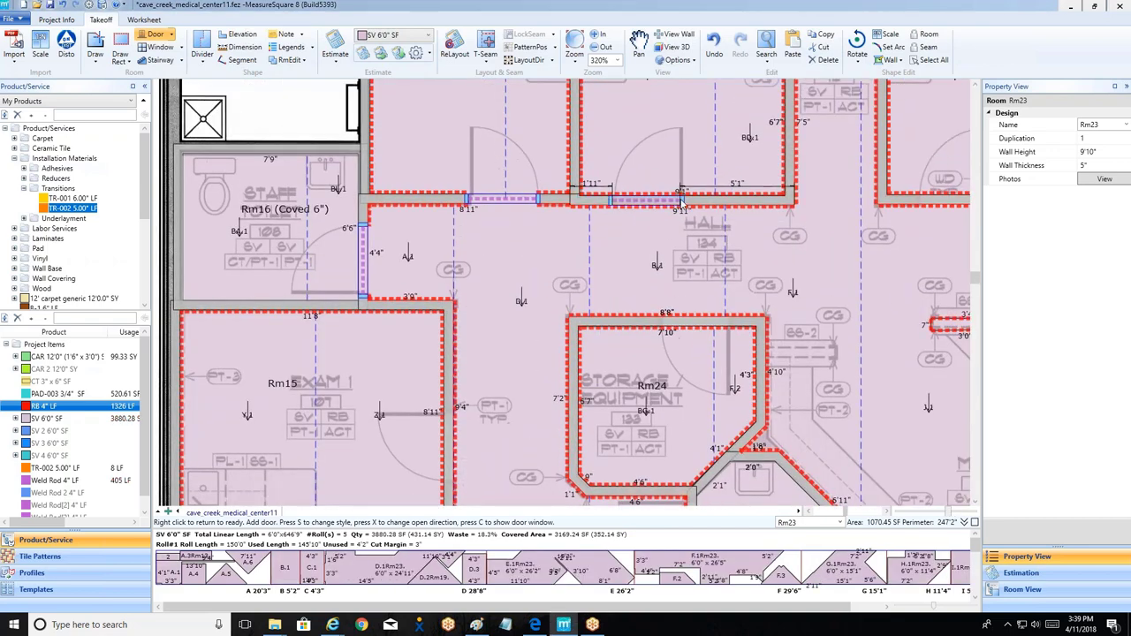
click(612, 205)
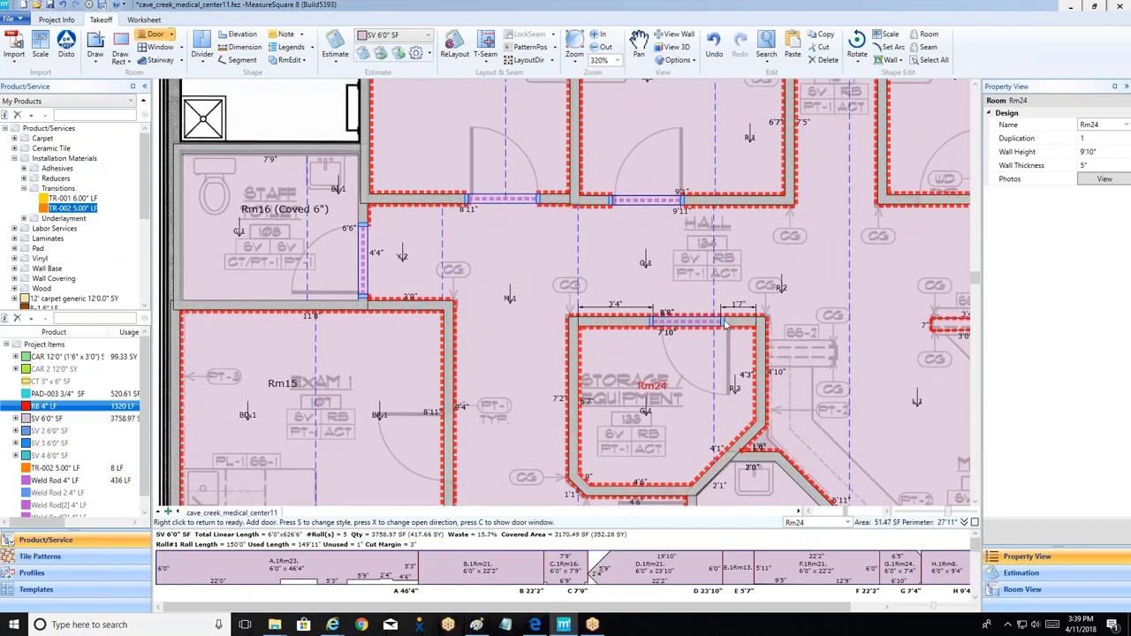
click(652, 322)
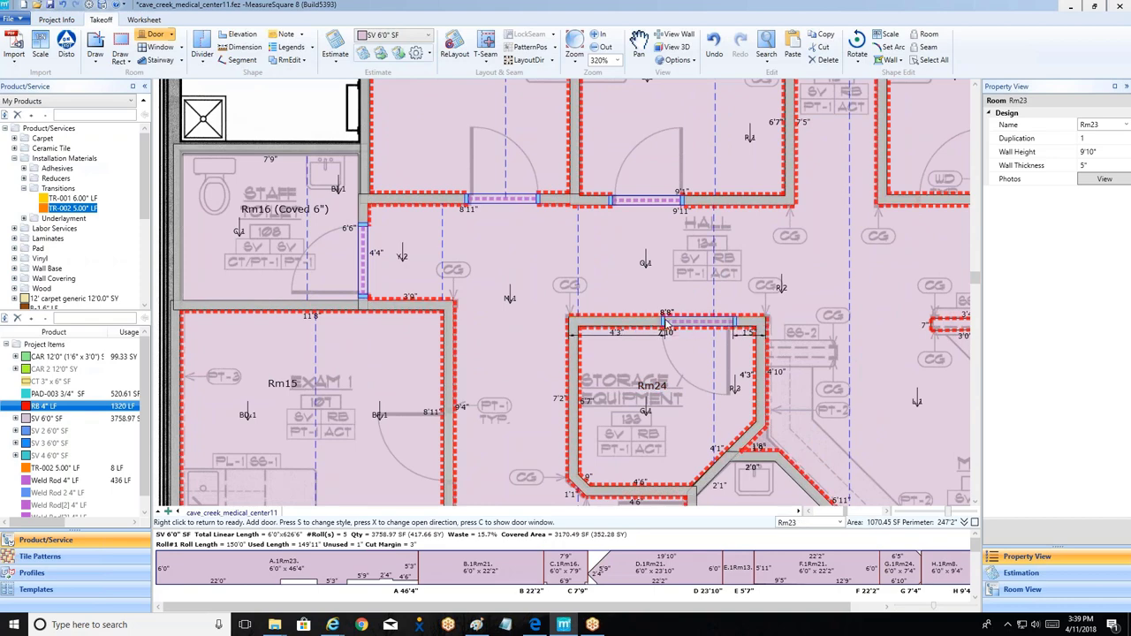
scroll(592, 358, down, 3)
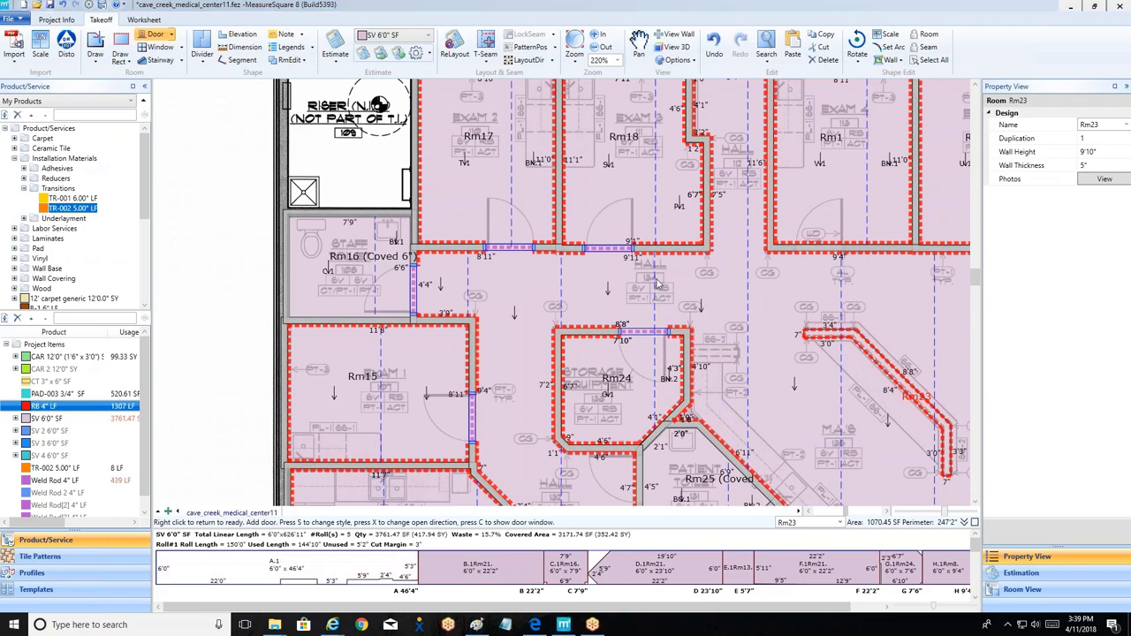
Step: Place doors at the hall's exterior entrance between Rm18 and Rm1 and at the Rm1 opening
scroll(595, 379, down, 2)
scroll(680, 252, up, 3)
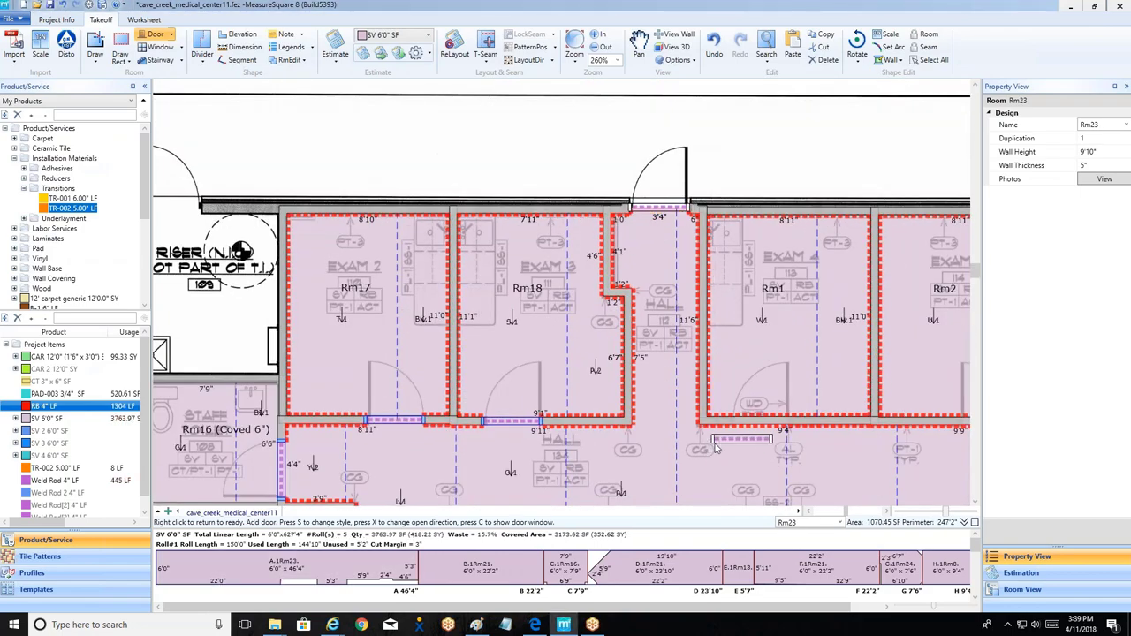
scroll(647, 225, down, 2)
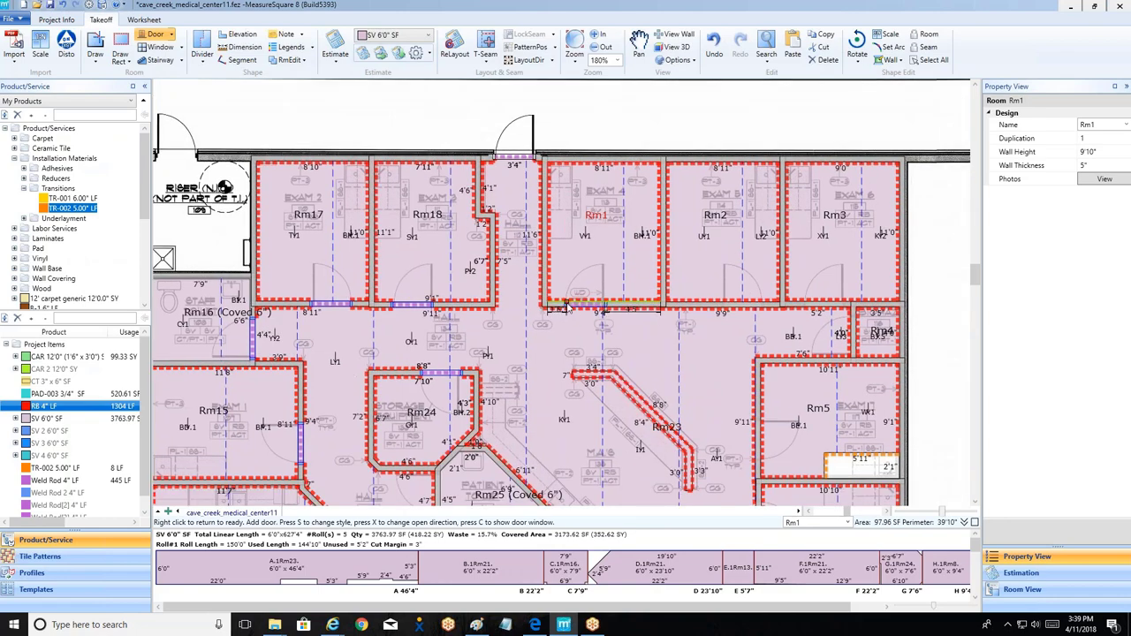
click(583, 308)
scroll(572, 353, down, 3)
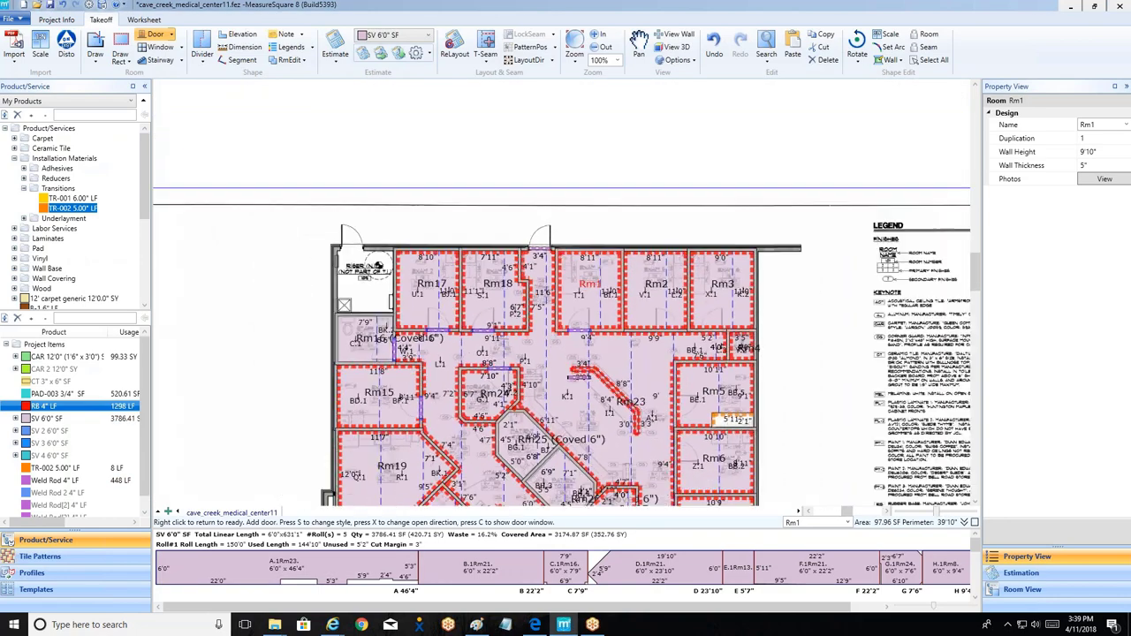
Step: Finish placing the weld rod doors and start adding 3'0" NoLeaf doors with TR-001 6.00" LF as their transition
click(567, 259)
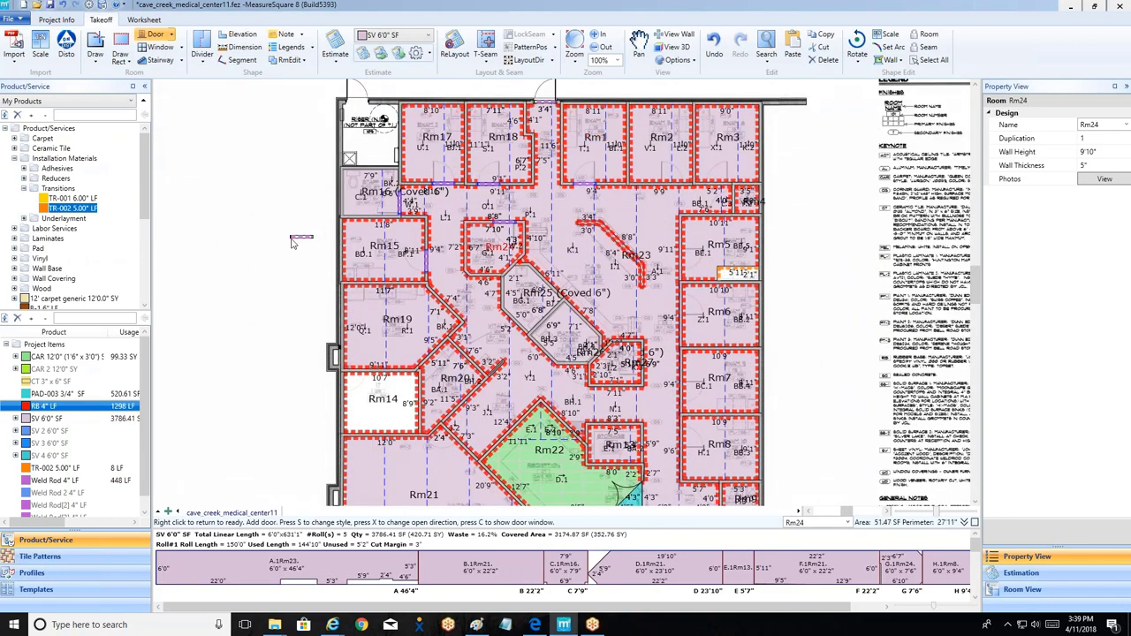
right_click(292, 244)
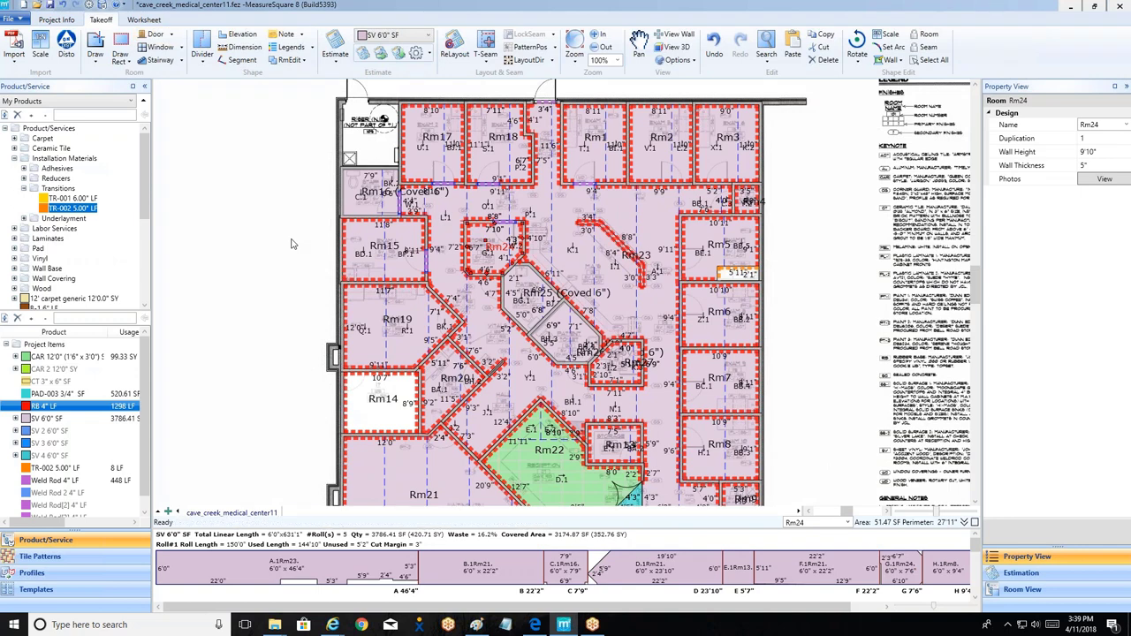
click(153, 36)
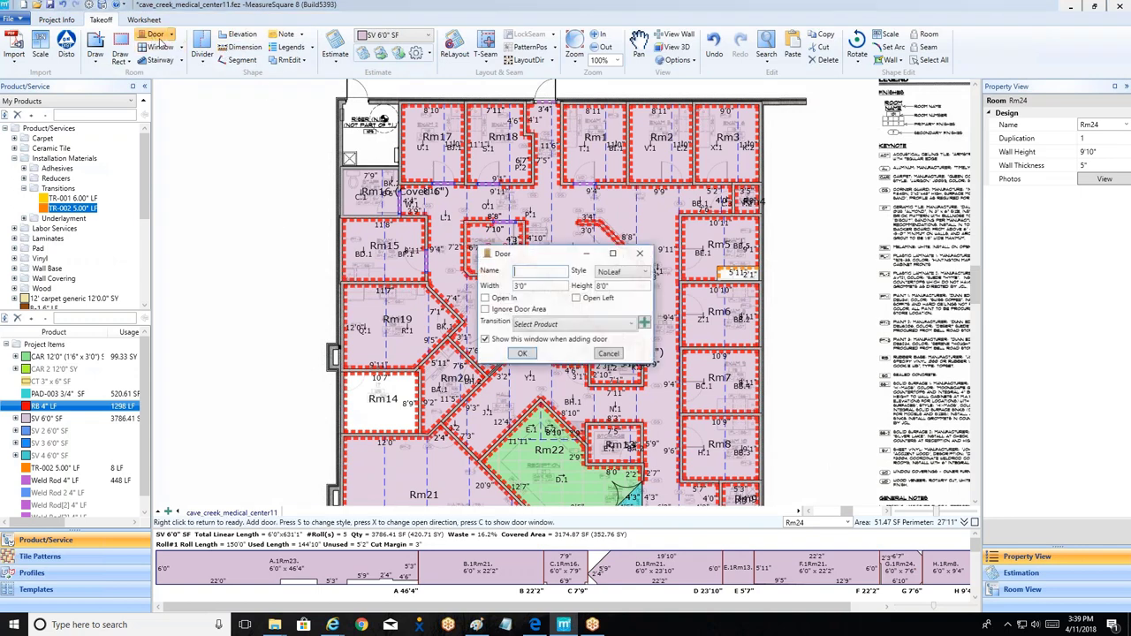
click(632, 325)
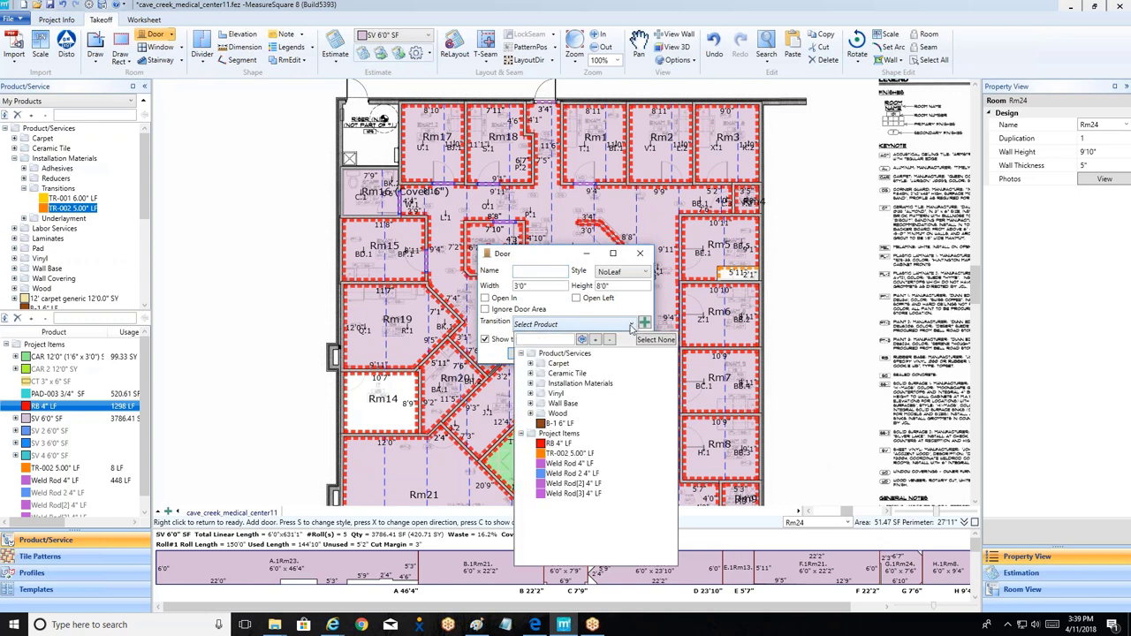
click(530, 385)
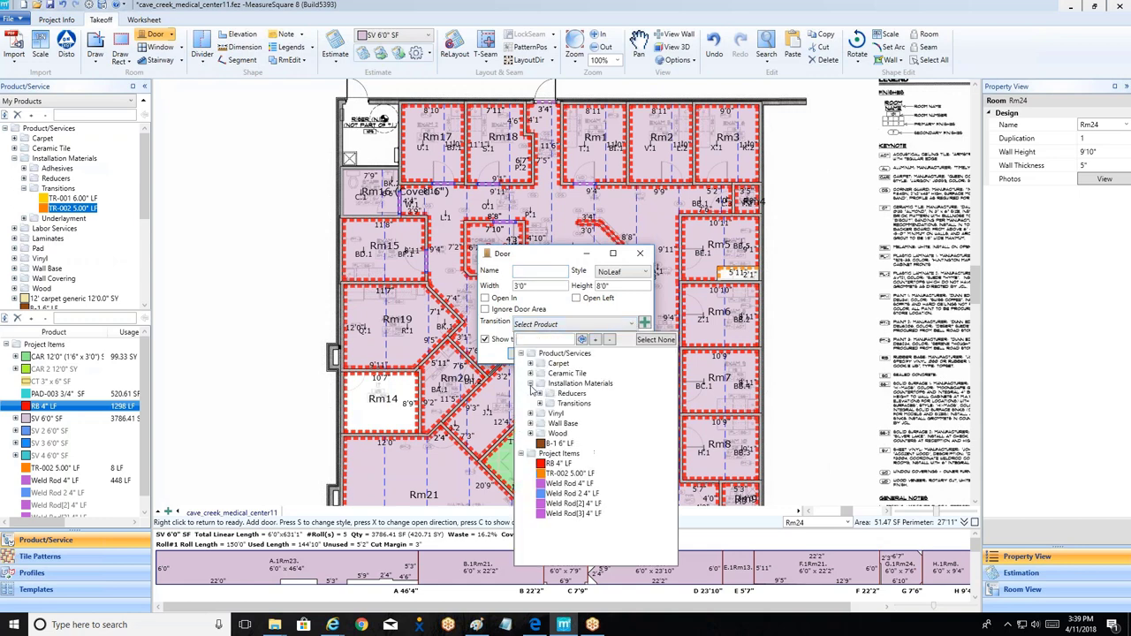
click(539, 403)
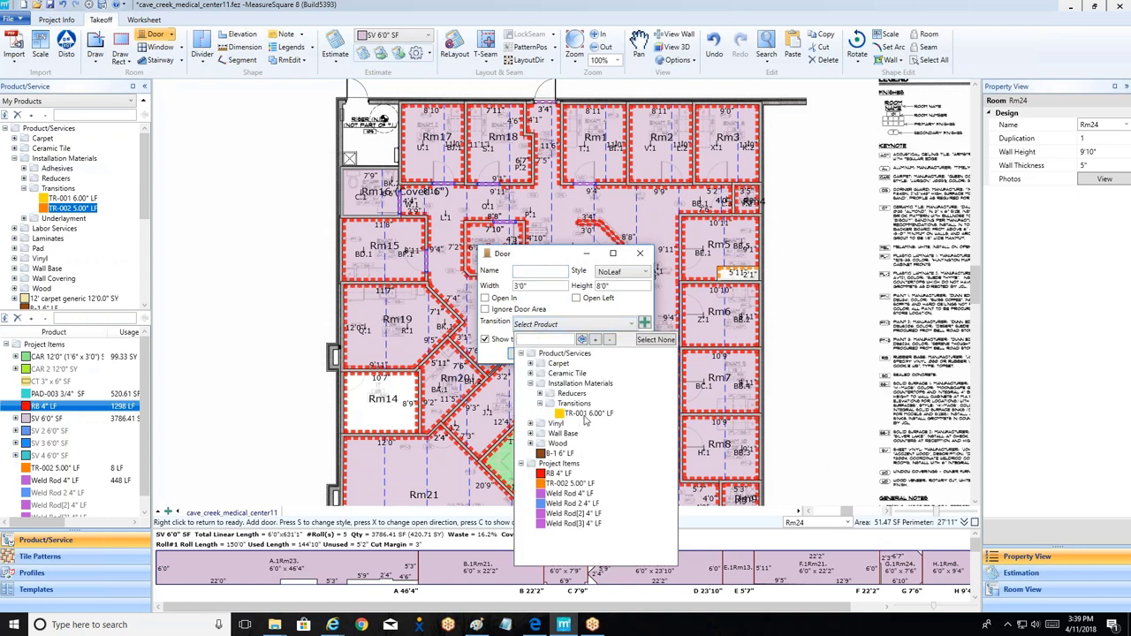
click(579, 416)
click(521, 354)
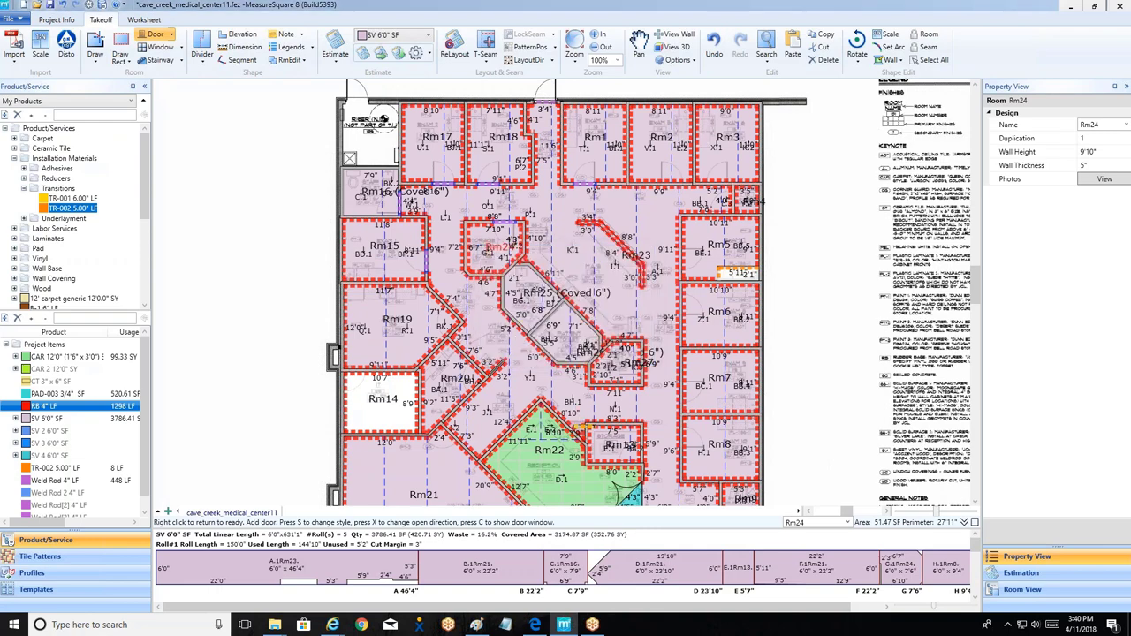
Step: Place doors at the Rm10, Rm11 and Rm12 openings along the hall, aligned with the door swings on the plan
scroll(650, 371, down, 5)
scroll(650, 371, up, 3)
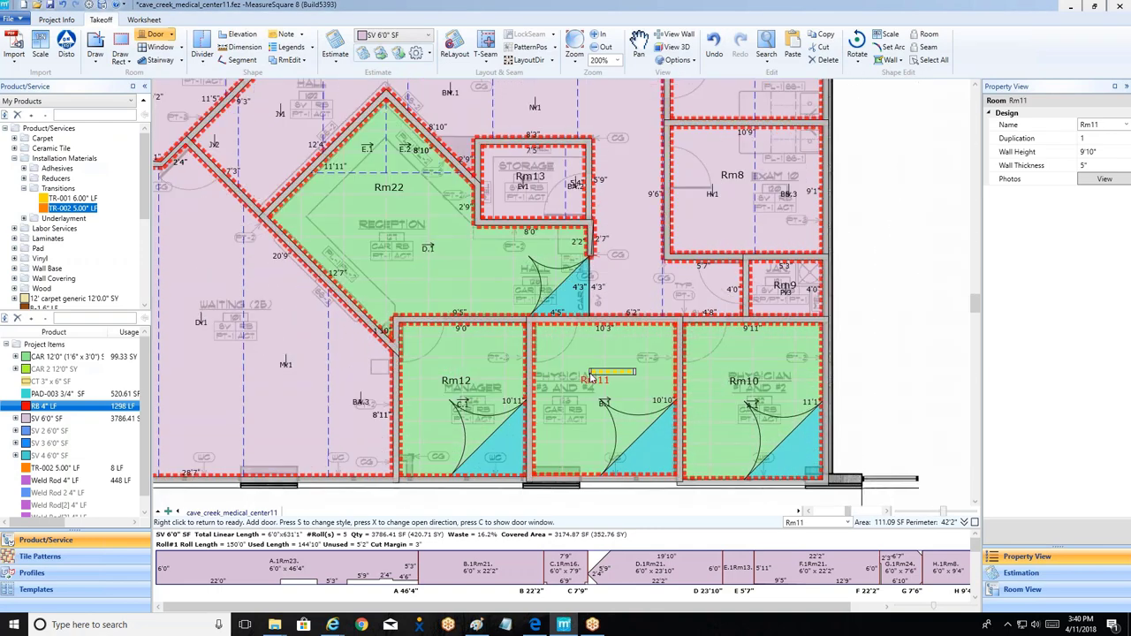
scroll(677, 337, up, 2)
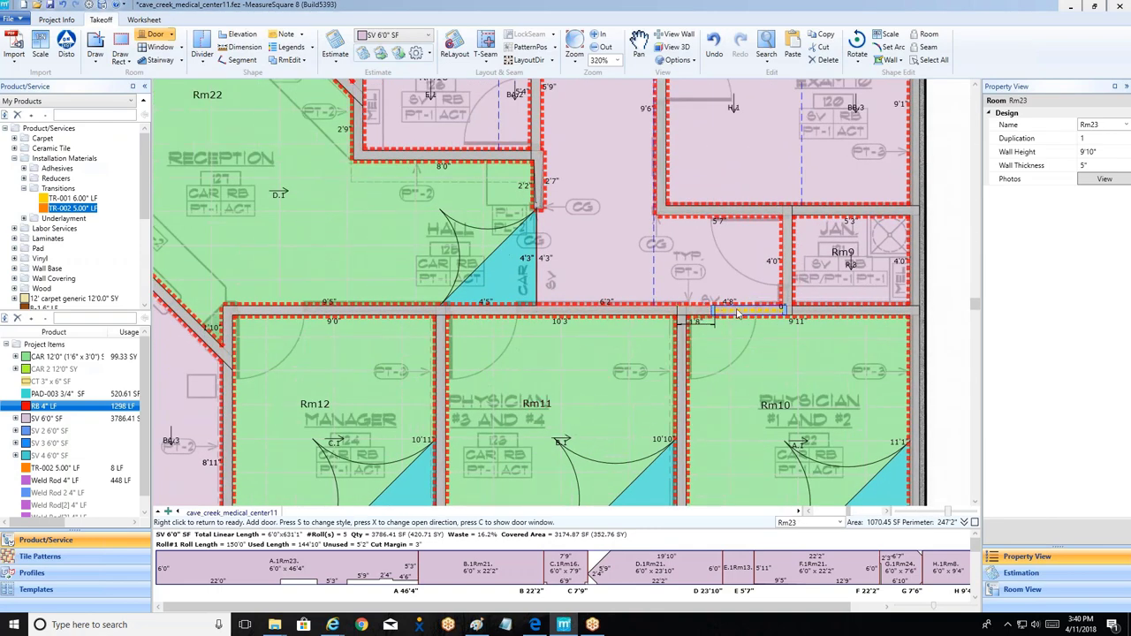
click(689, 315)
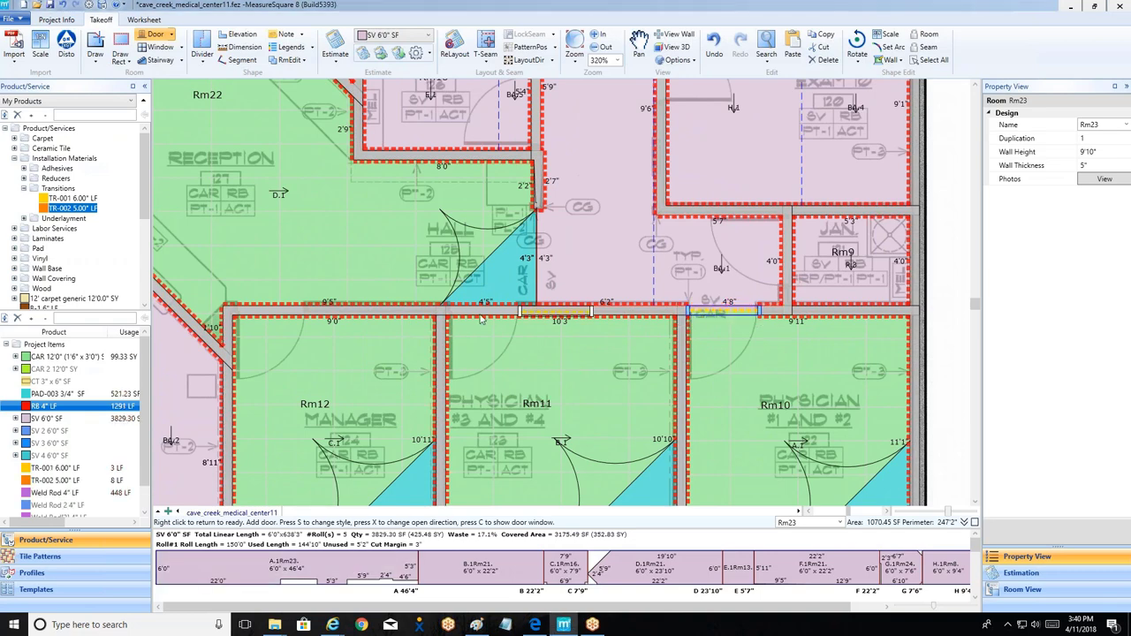
click(520, 315)
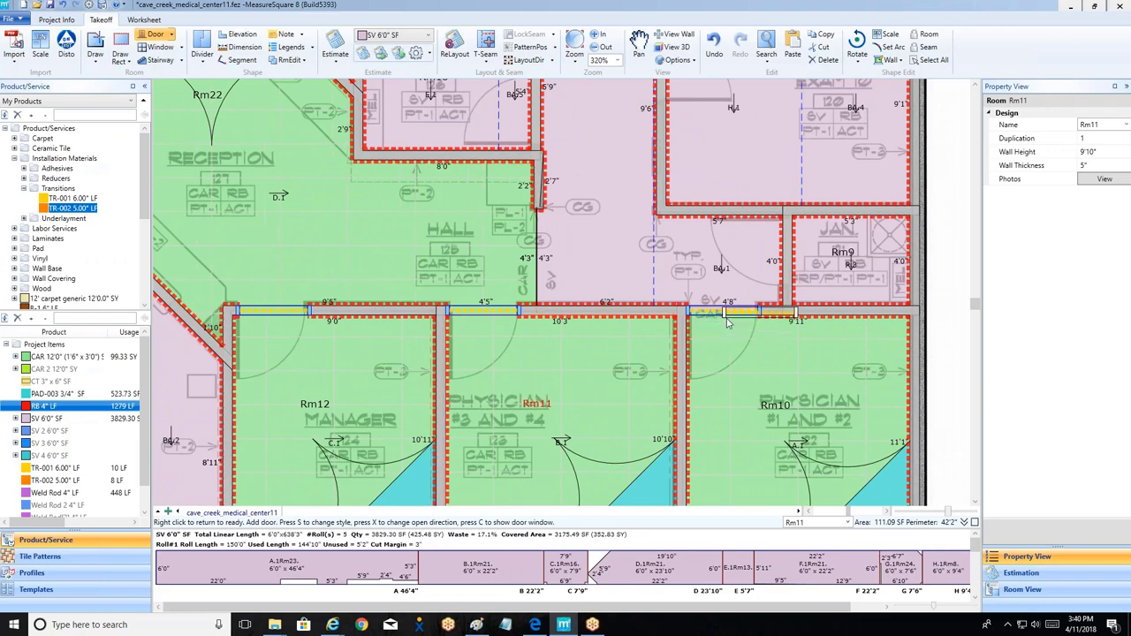
scroll(720, 329, up, 5)
scroll(720, 331, down, 8)
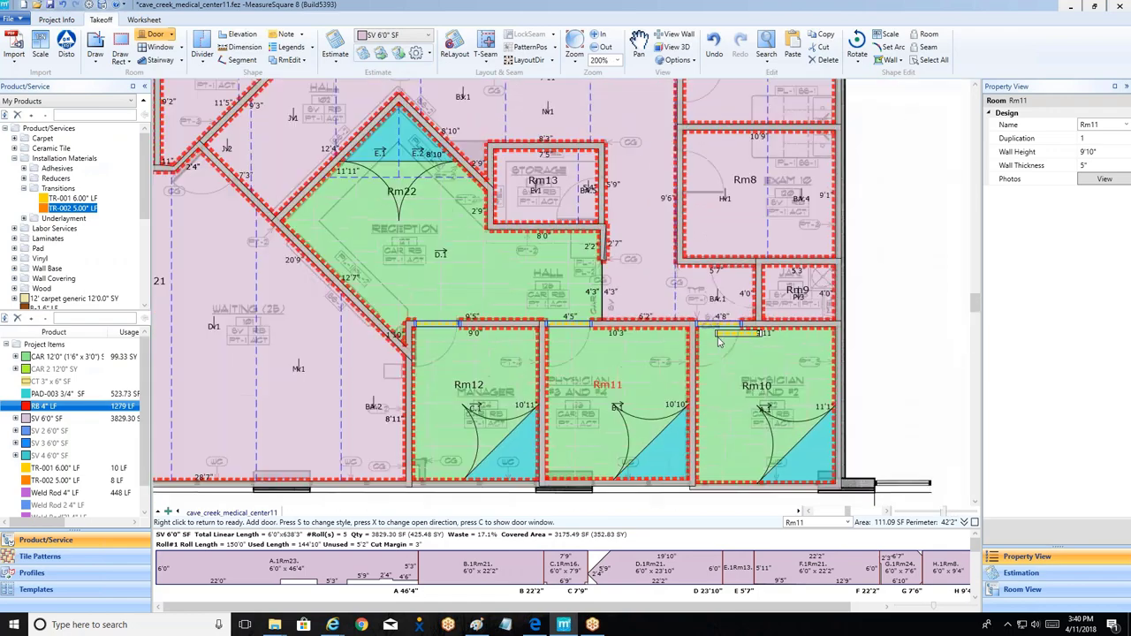
right_click(721, 343)
scroll(733, 353, down, 1)
click(765, 350)
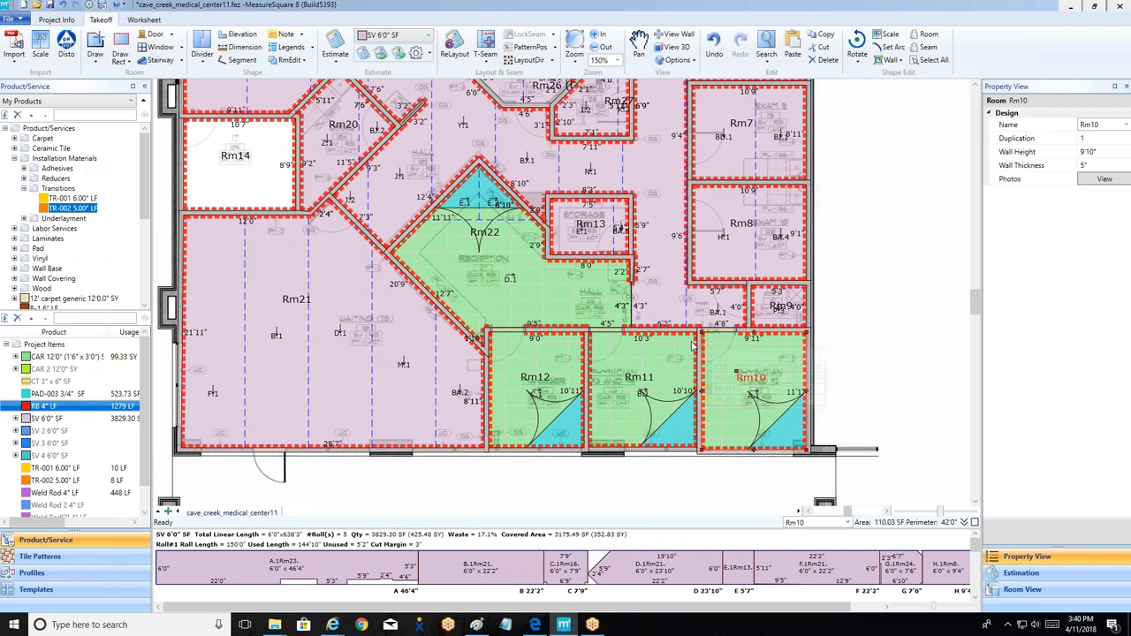
scroll(693, 346, down, 1)
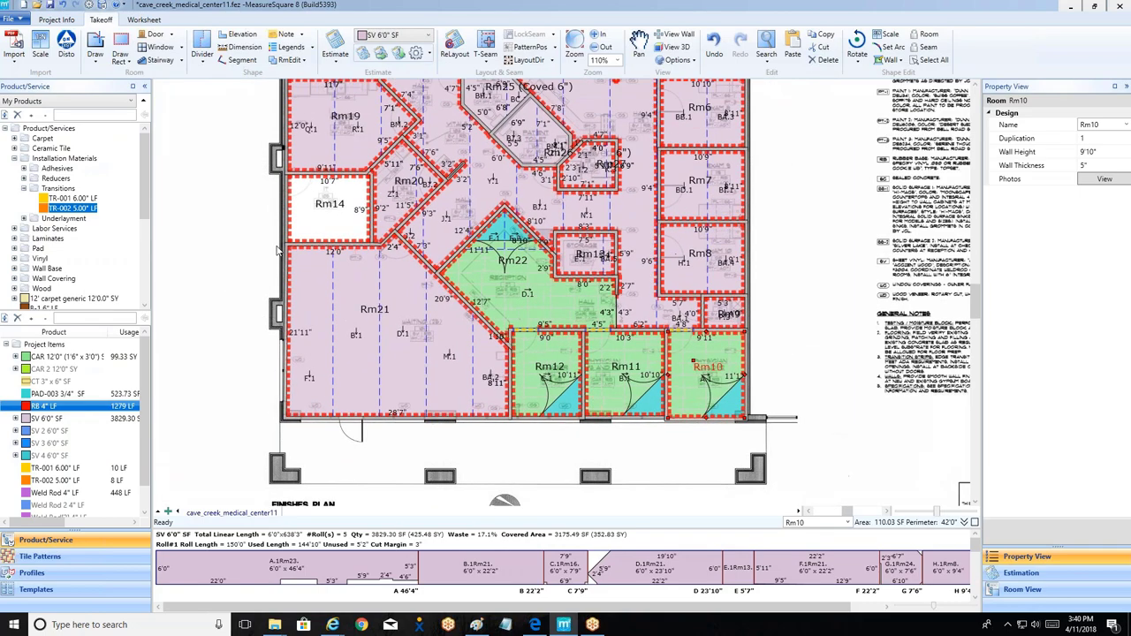
scroll(300, 266, down, 1)
scroll(318, 336, down, 1)
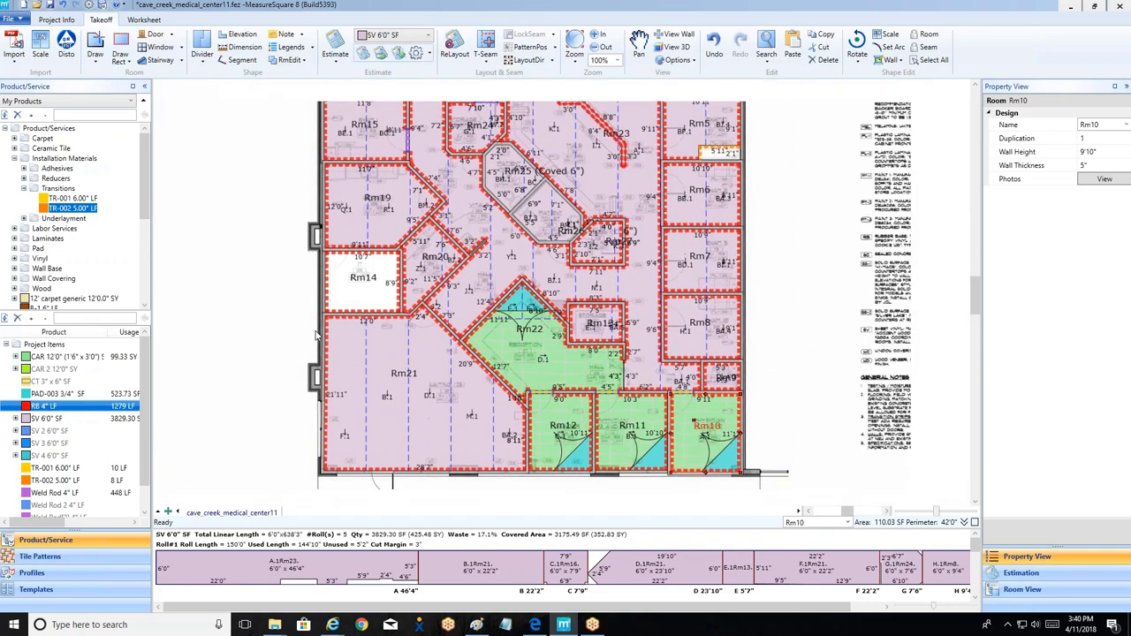
scroll(279, 324, down, 1)
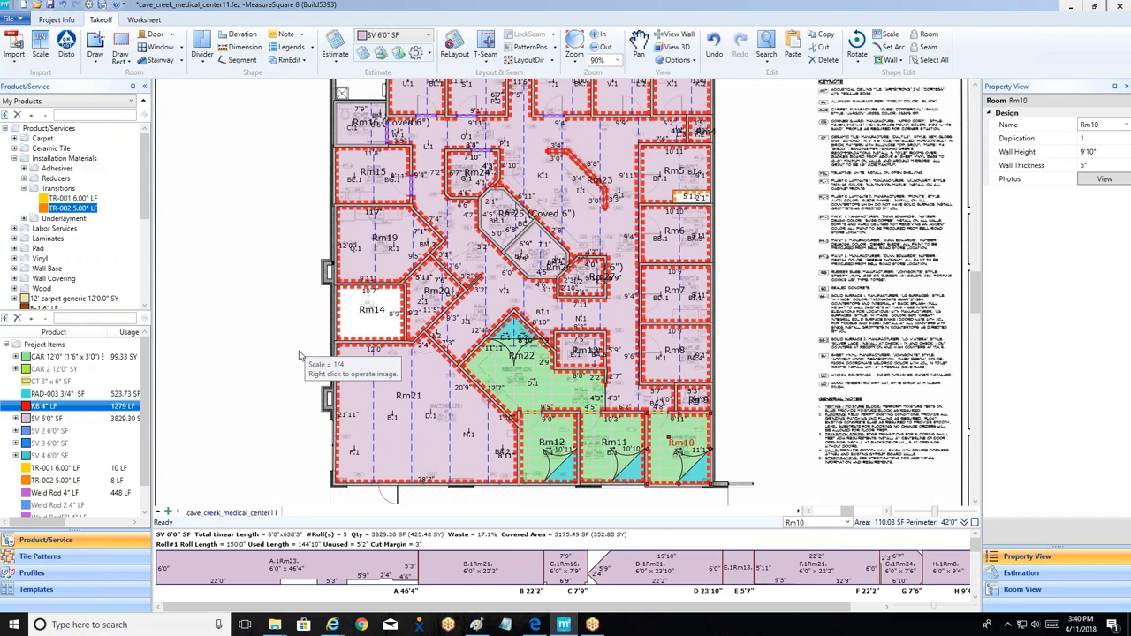
scroll(274, 287, up, 1)
scroll(274, 287, down, 2)
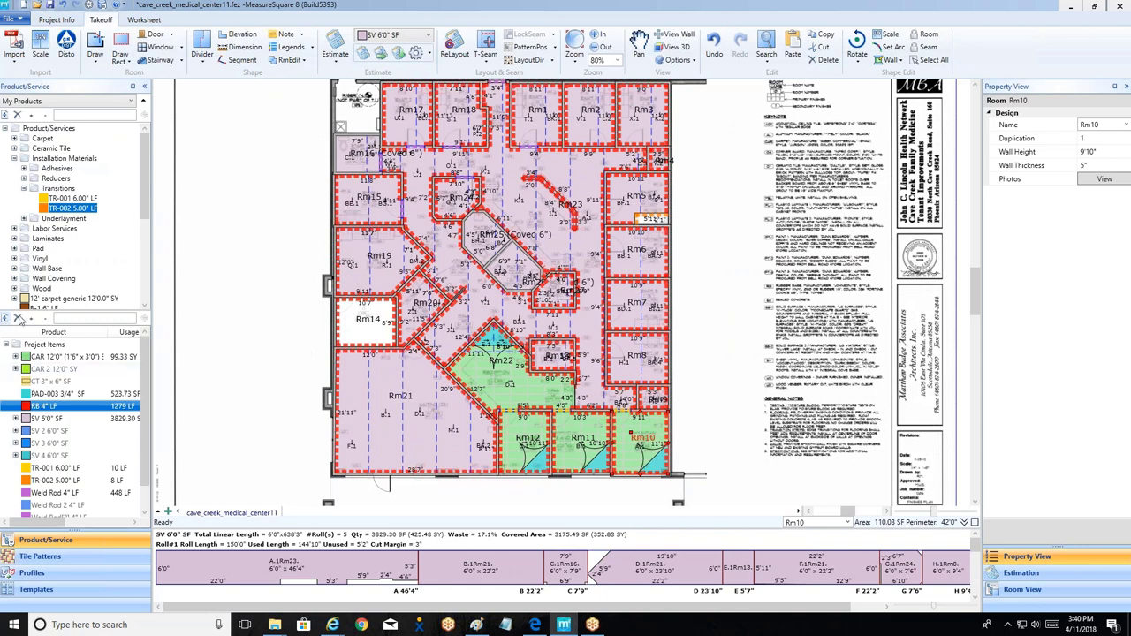
Step: Create a new project item named Self Cove Labor with the product type Linear
click(19, 320)
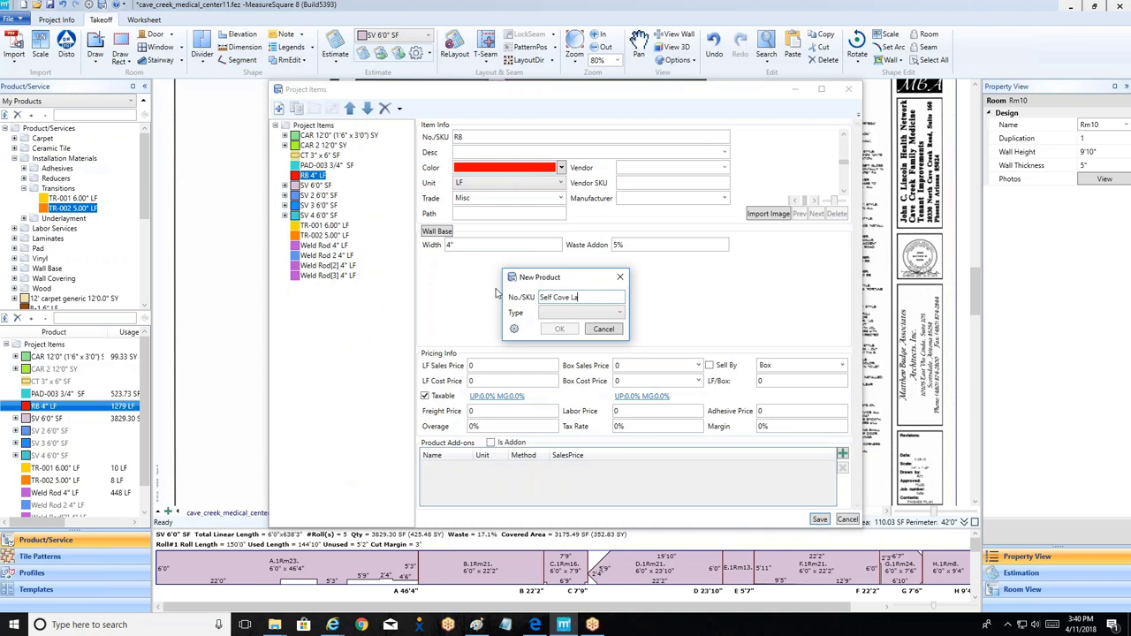
click(574, 314)
scroll(566, 397, down, 3)
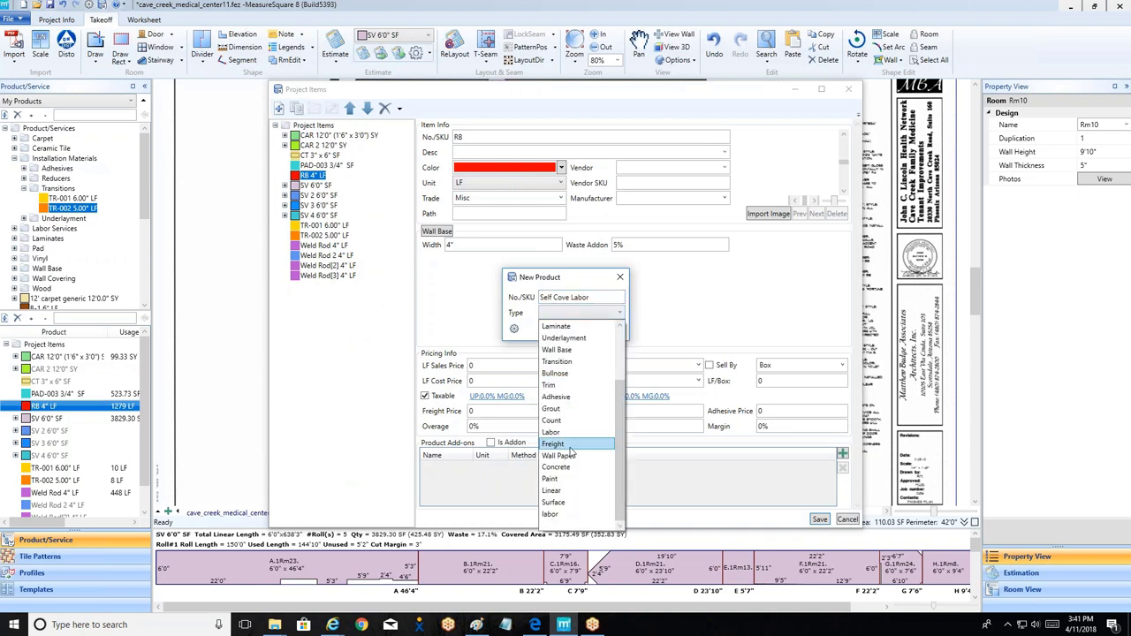
click(557, 491)
click(555, 329)
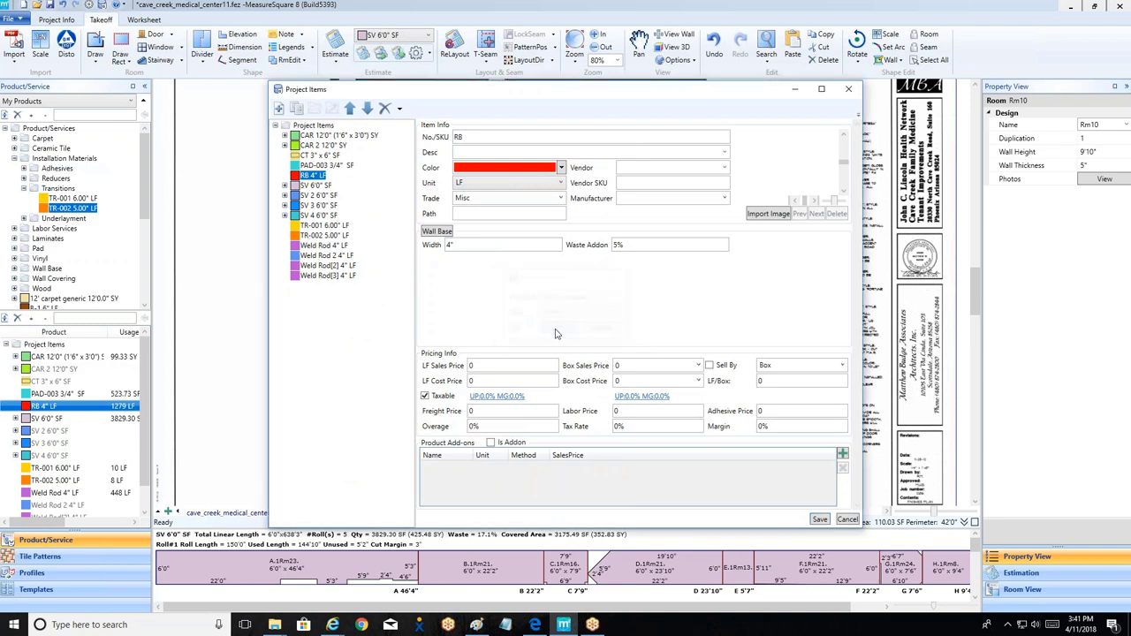
Step: Give the Self Cove Labor item a blue color and a 6" width, and save it
click(560, 168)
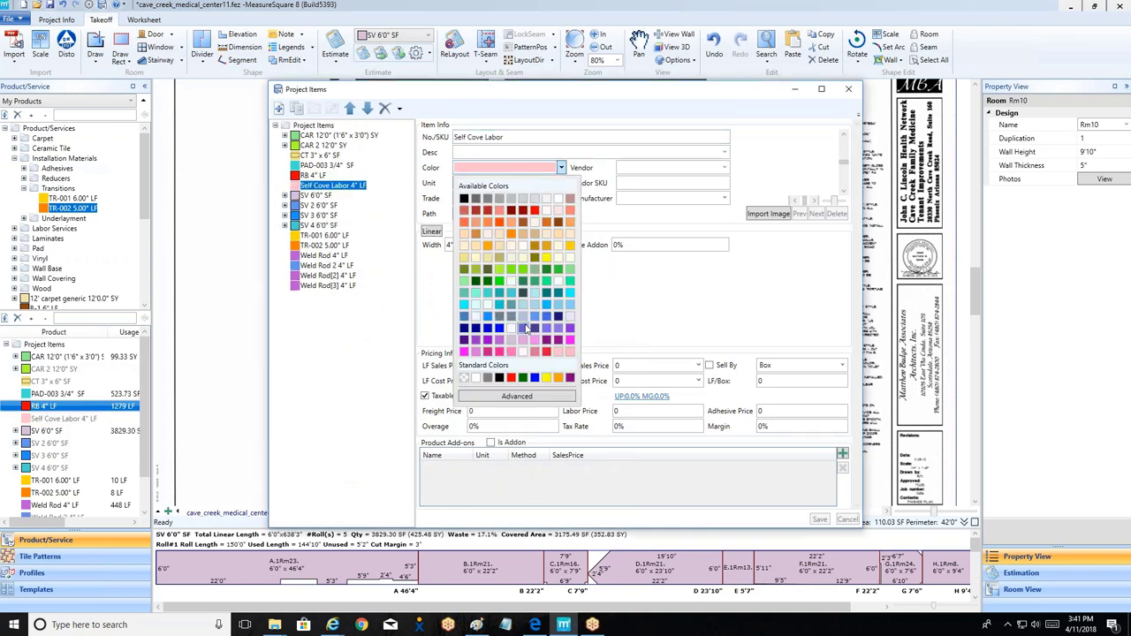
click(499, 328)
click(472, 243)
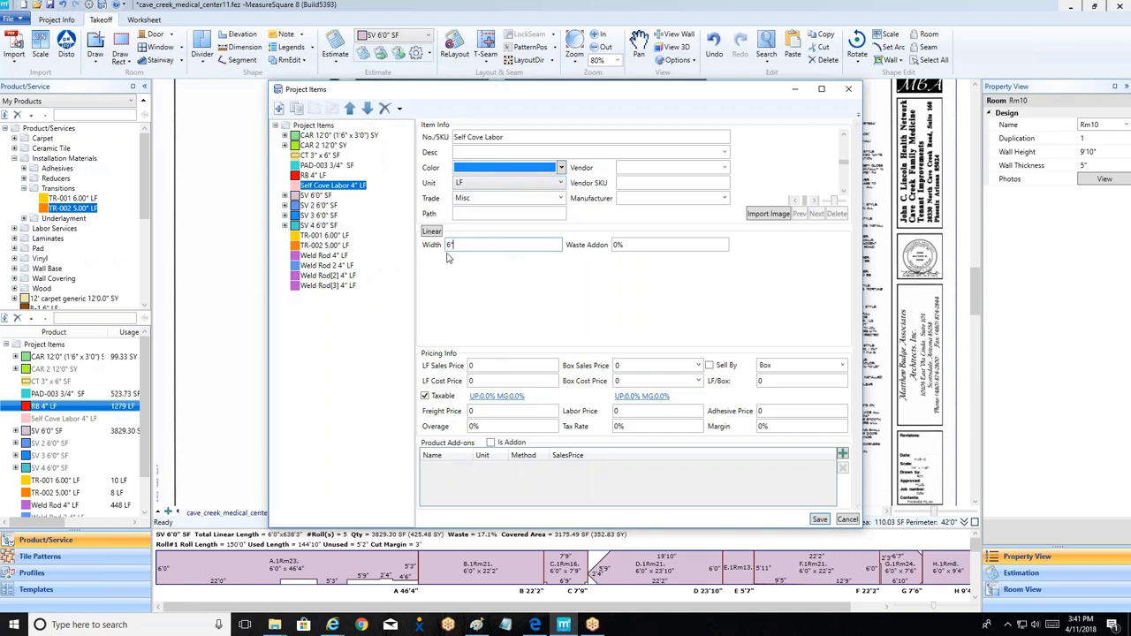
click(819, 519)
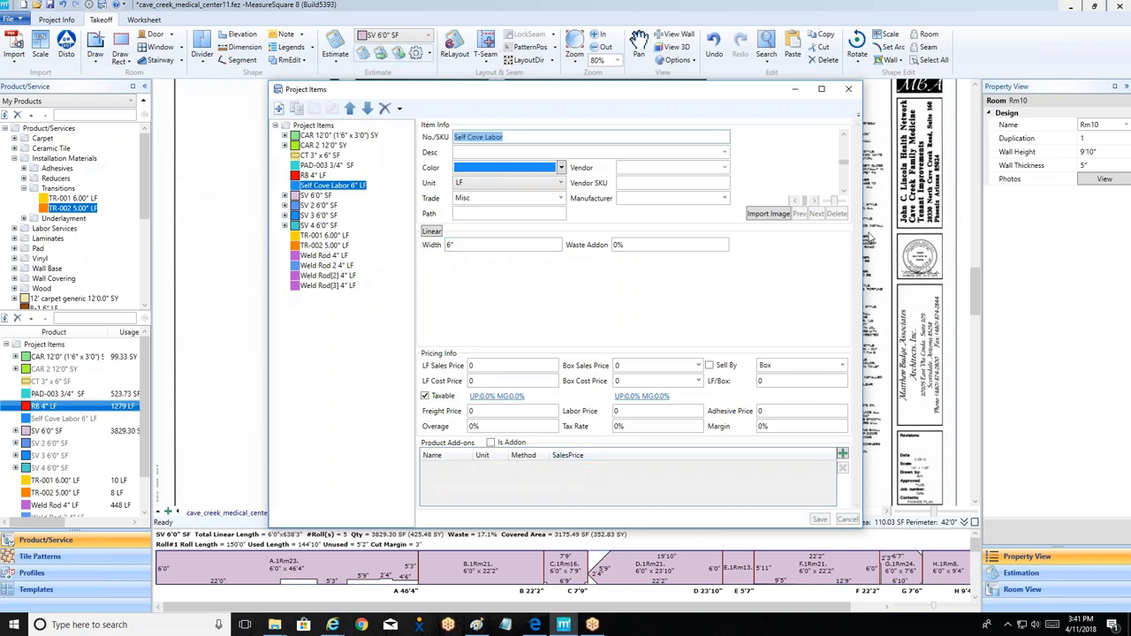
click(848, 89)
Step: Assign Self Cove Labor 6" LF to the perimeters of the coved toilet rooms Rm26, Rm25 and Rm16
click(64, 416)
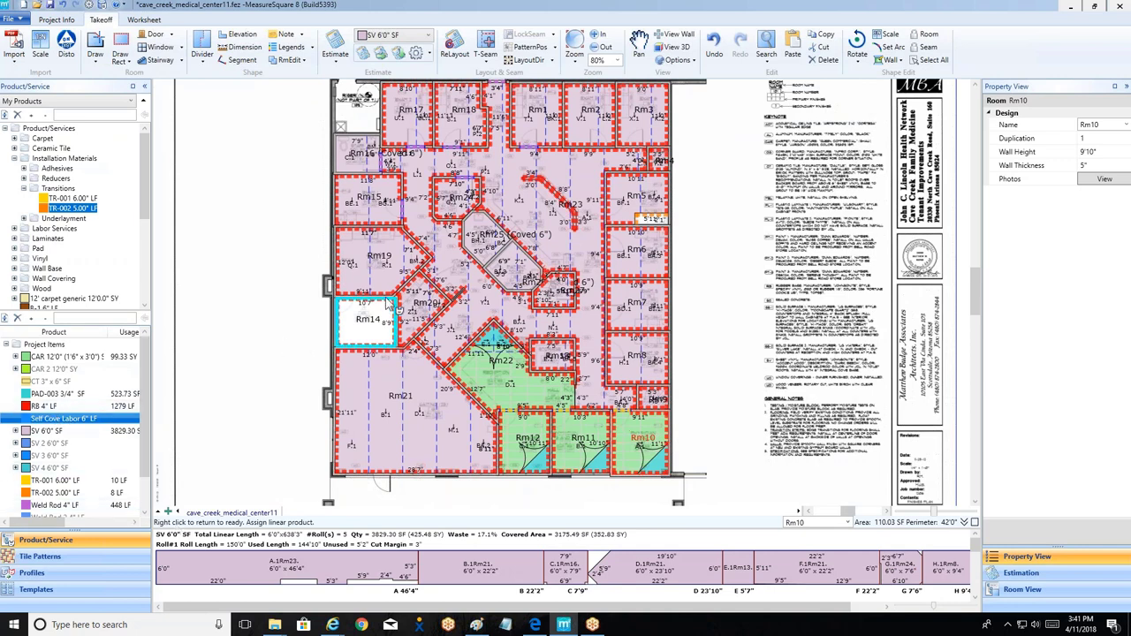
click(517, 265)
click(494, 237)
click(356, 157)
right_click(251, 248)
Step: Turn on the wall view and display the wall elevations of the staff toilet, Rm16
scroll(340, 305, down, 2)
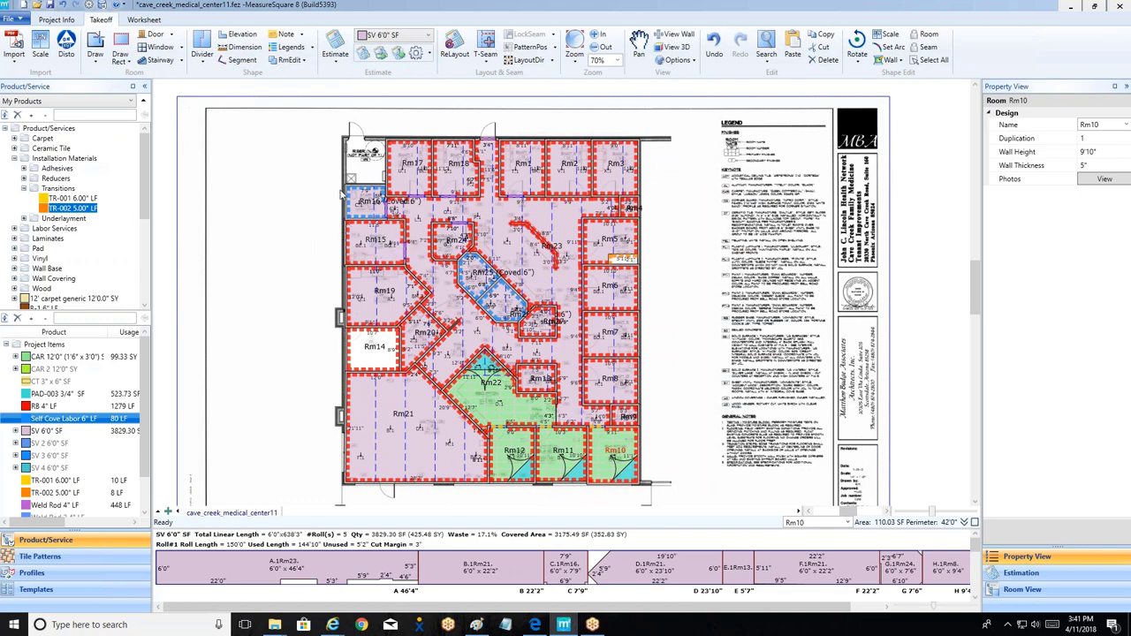
scroll(344, 201, up, 2)
scroll(344, 202, up, 1)
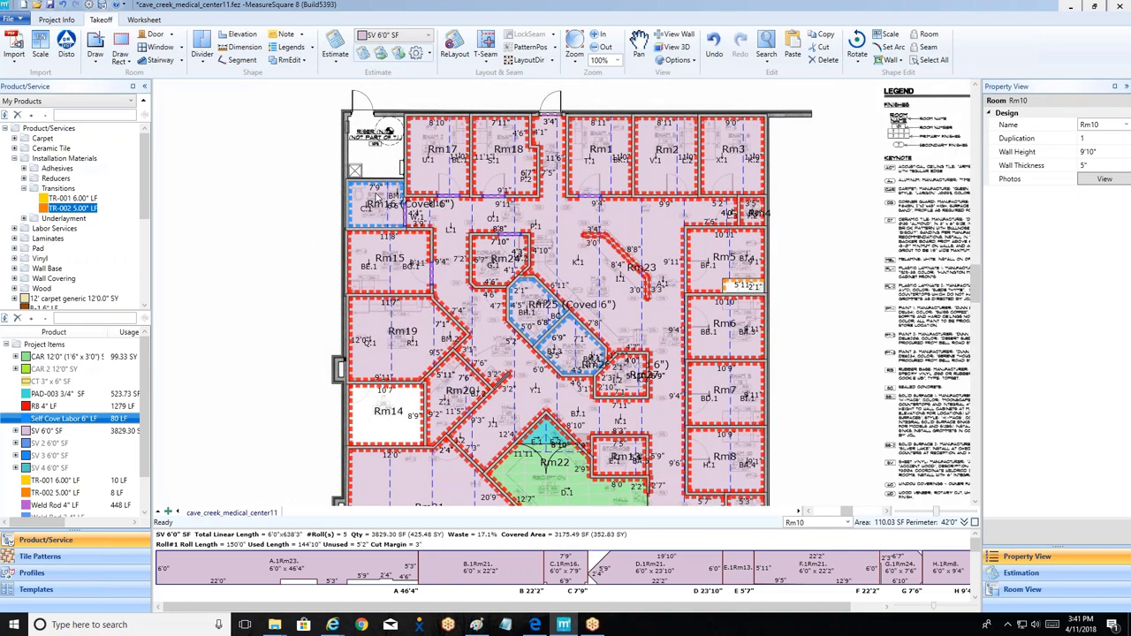
click(679, 36)
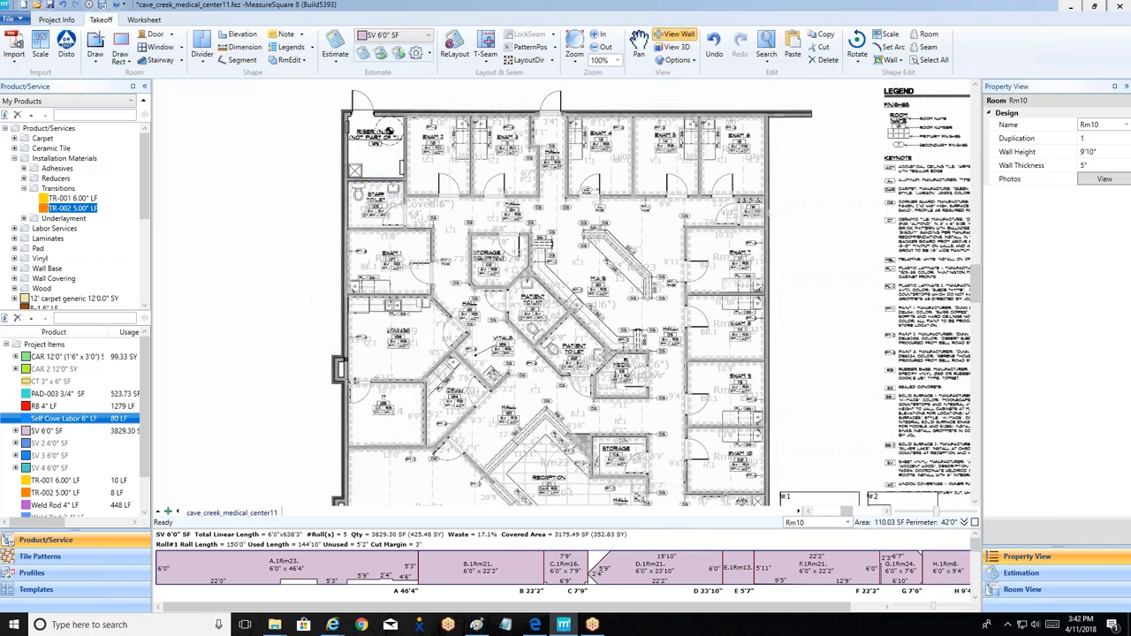
click(380, 201)
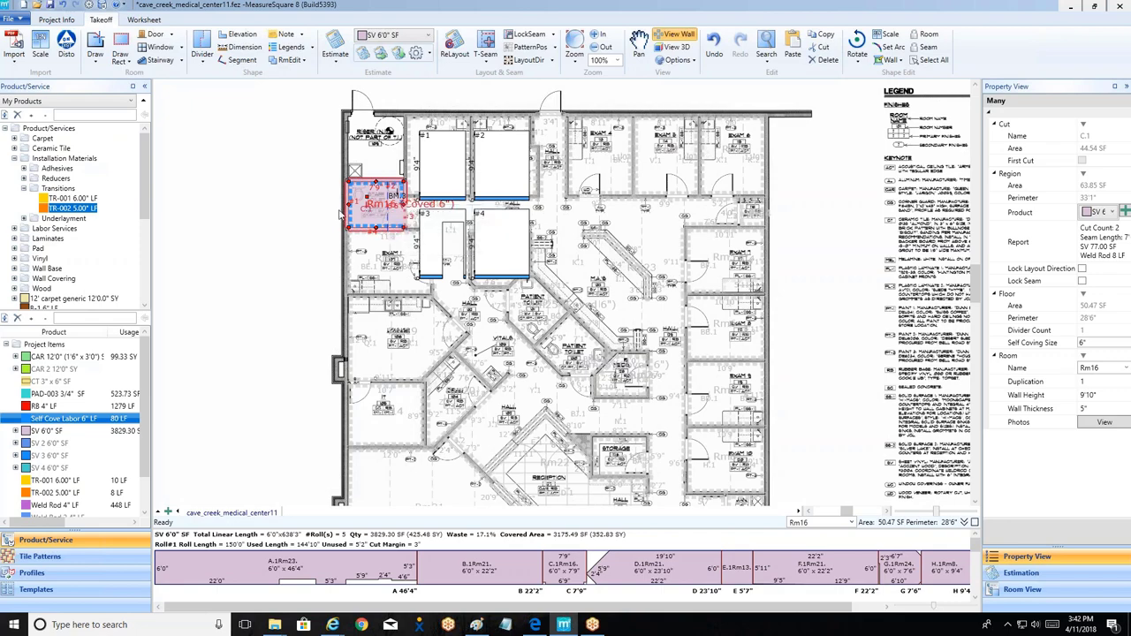
scroll(433, 181, up, 2)
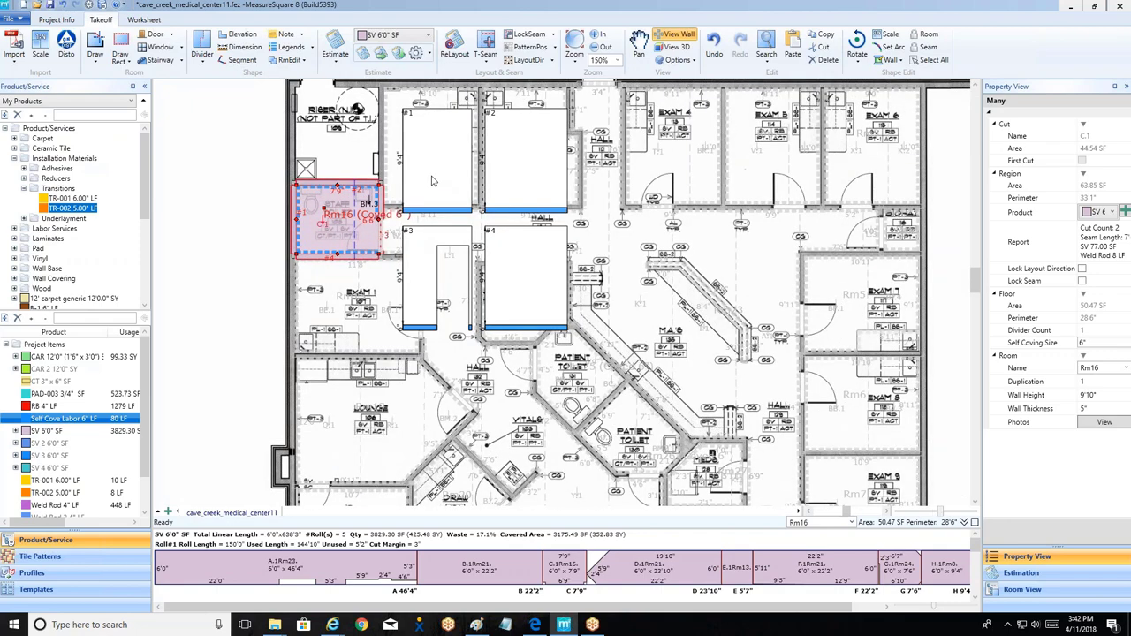
scroll(434, 180, up, 2)
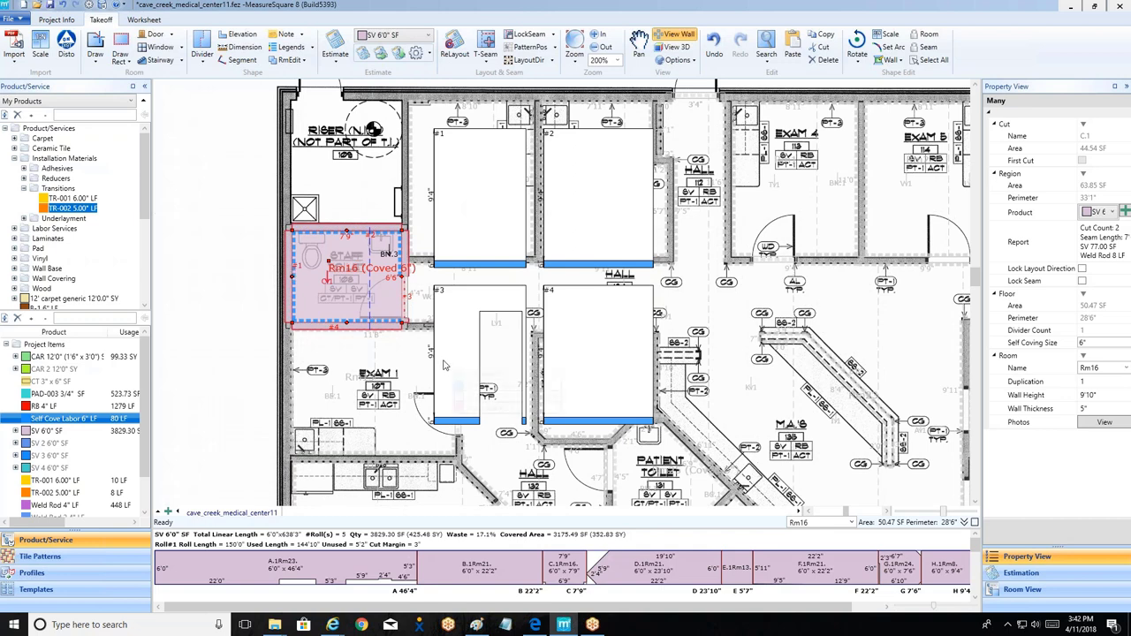
mouse_move(445, 365)
mouse_move(348, 254)
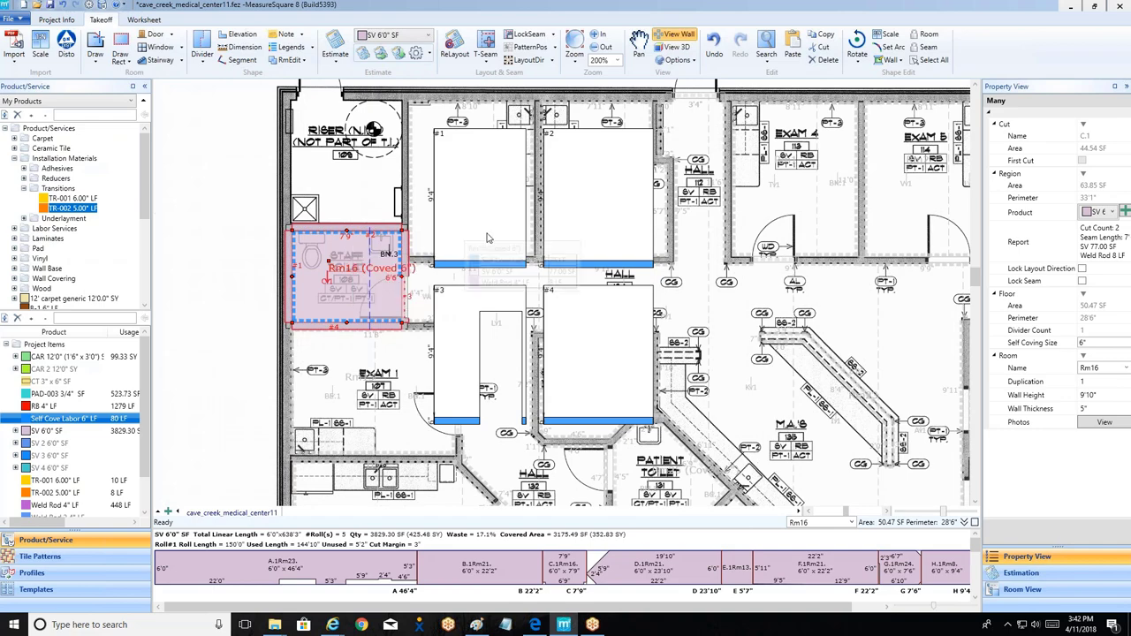
Step: Read the CT ceramic tile keynote in the legend for the toilet-room wall requirements, and return to Rm16's wall elevations
scroll(633, 237, down, 3)
scroll(734, 281, up, 2)
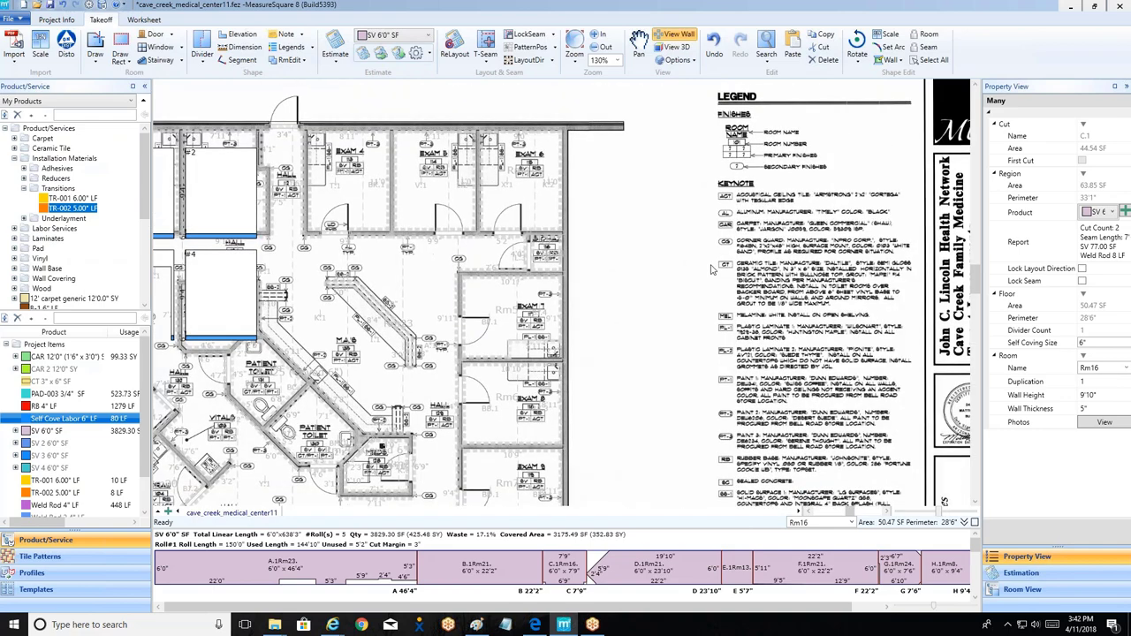
scroll(848, 287, up, 4)
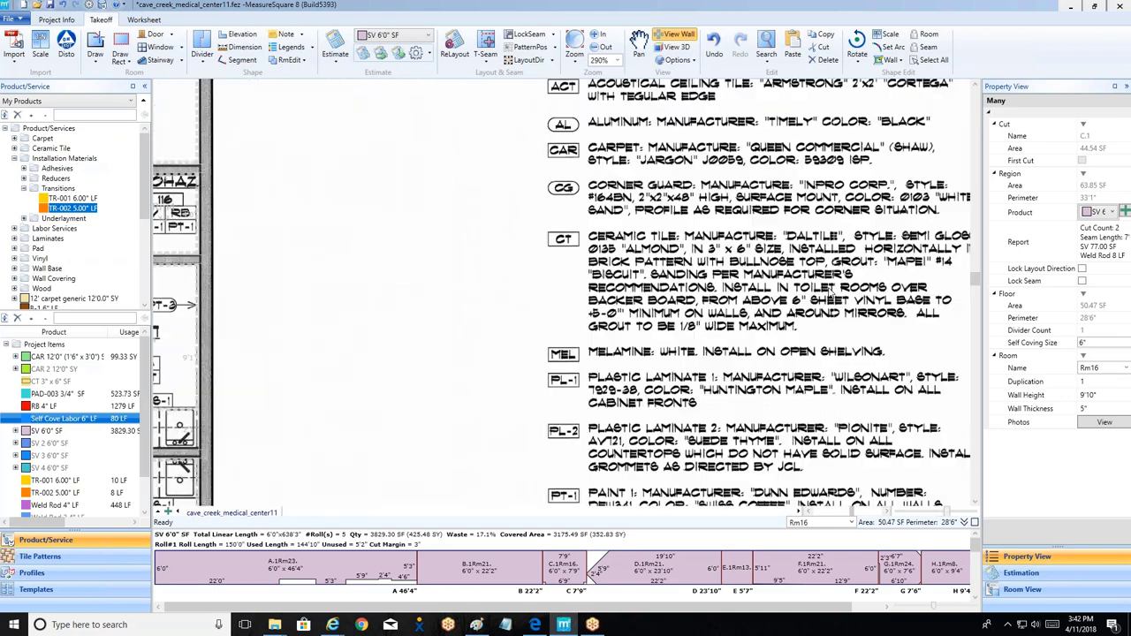
scroll(530, 234, up, 1)
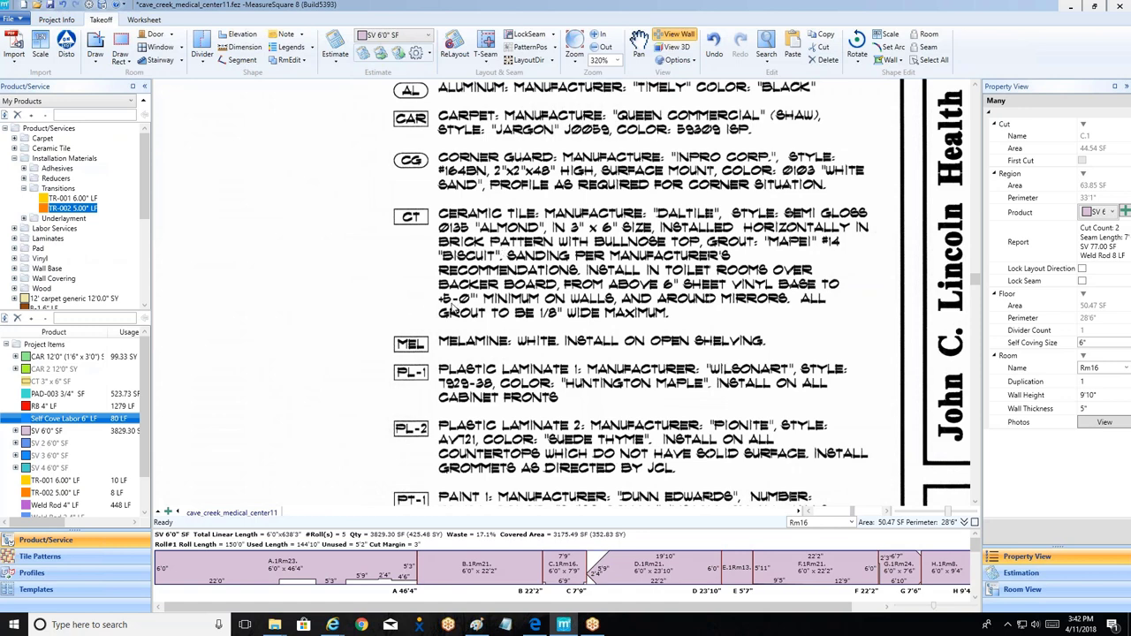
scroll(452, 310, down, 5)
middle_drag(265, 309, 733, 292)
scroll(429, 288, down, 1)
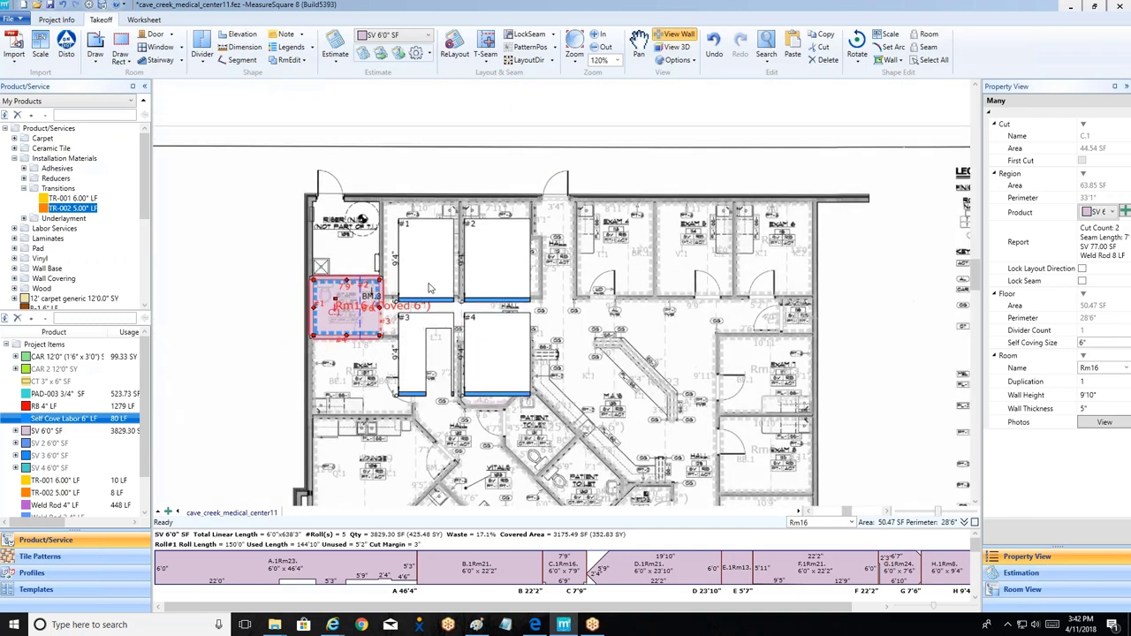
Step: Add a horizontal wall stack to Rm16's wall #1, dividing it into a 4'6" lower section and a 4'10" upper section
scroll(429, 288, up, 4)
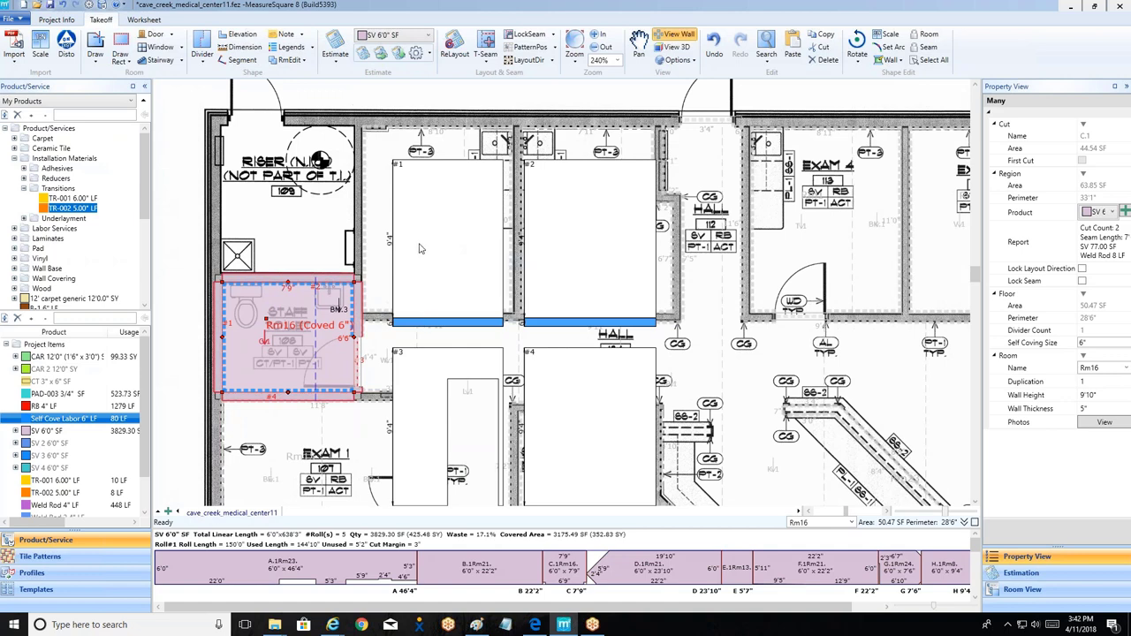
mouse_move(474, 241)
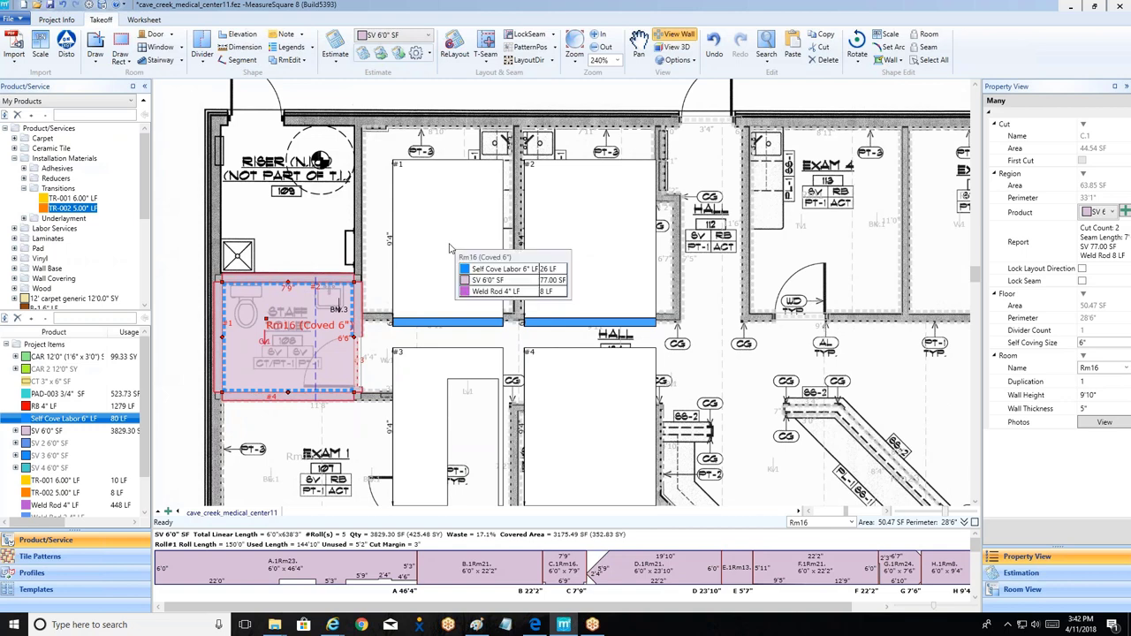
right_click(450, 249)
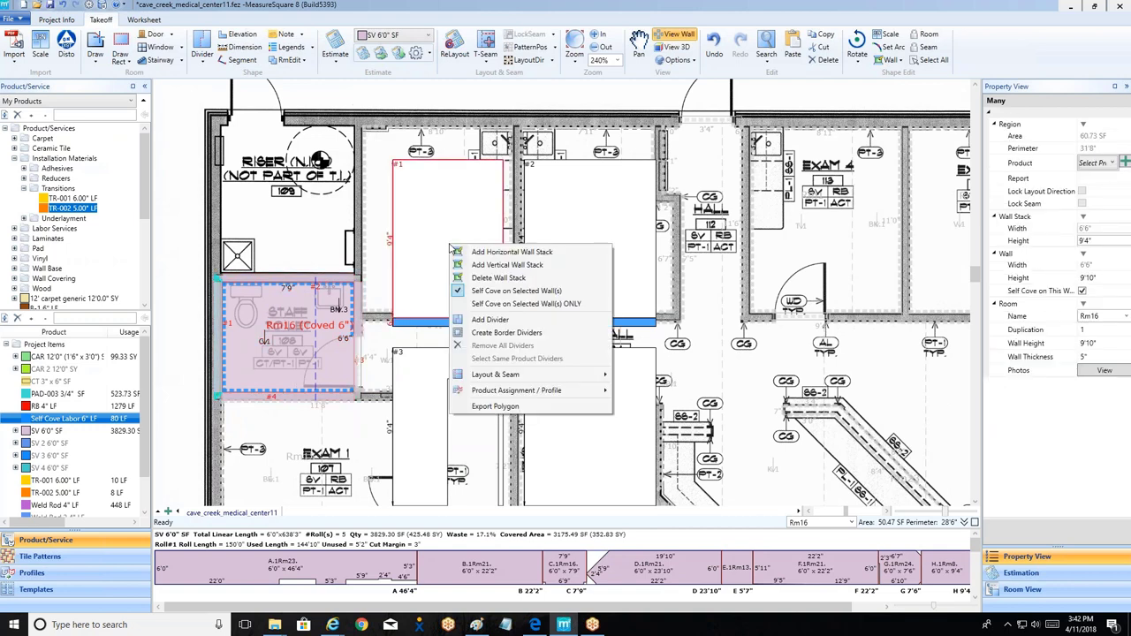
click(494, 254)
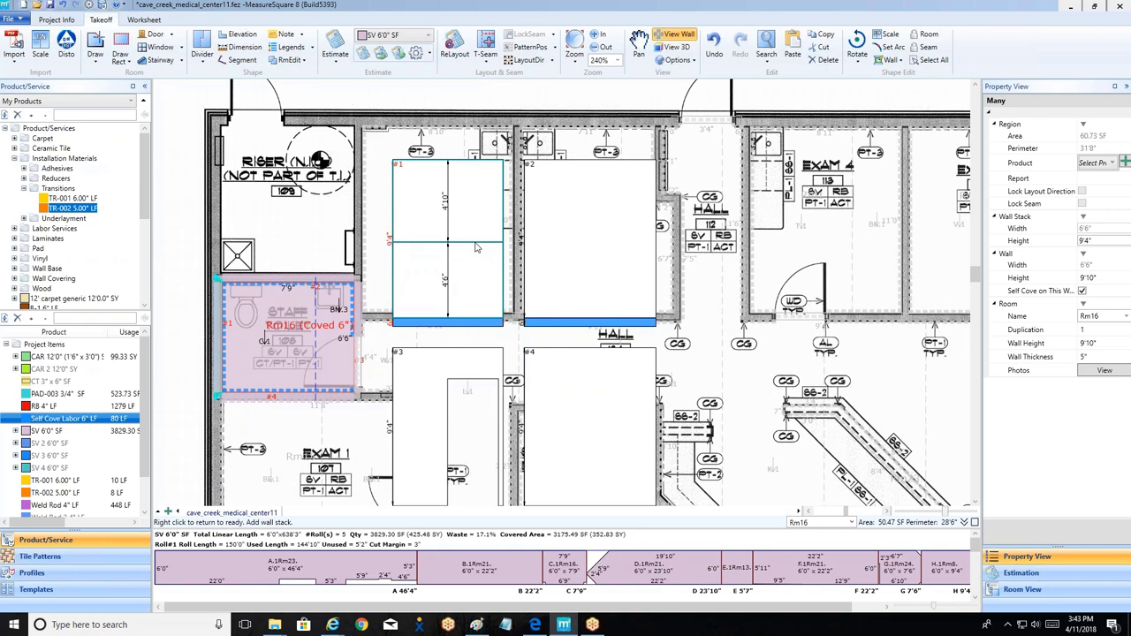
click(476, 248)
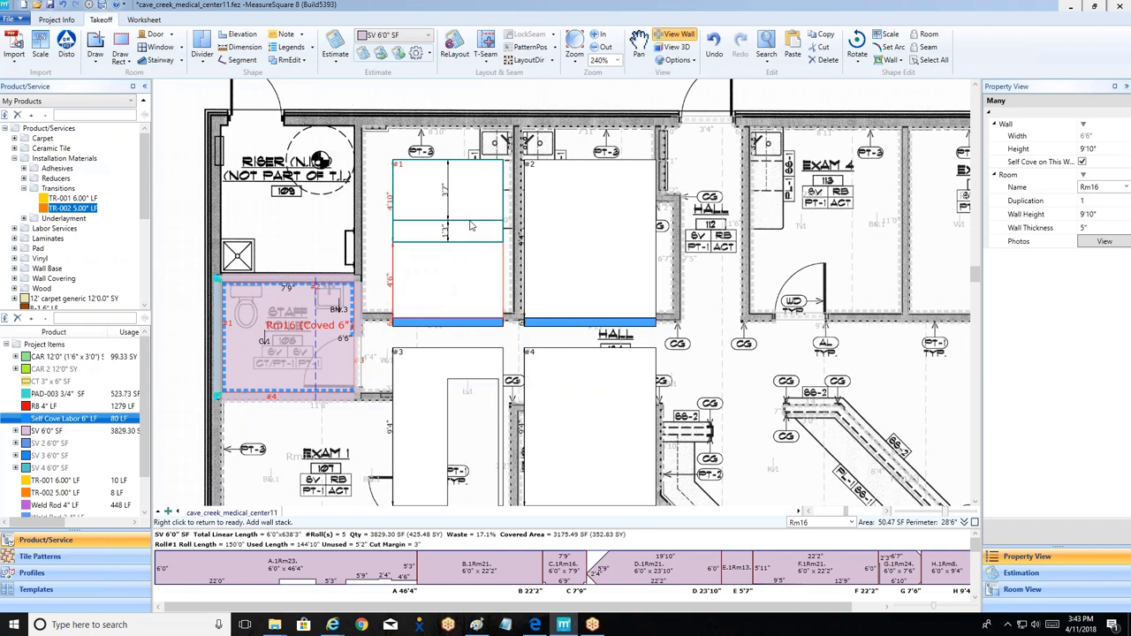
right_click(470, 226)
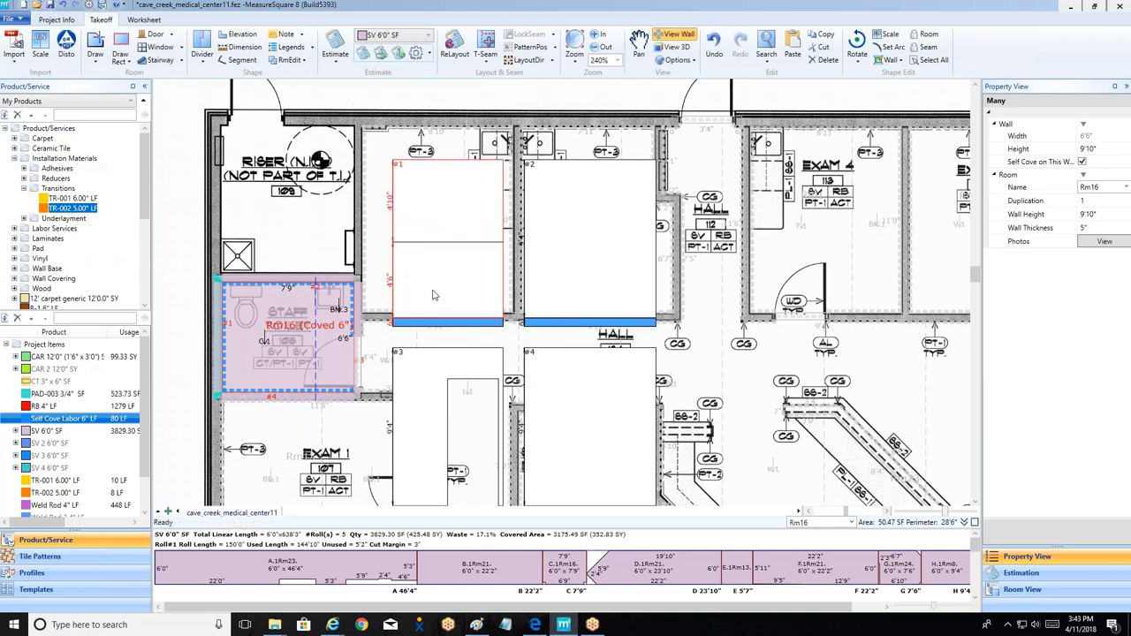
Step: Open the Brick22 tile pattern for assignment and enlarge its preview
mouse_move(433, 295)
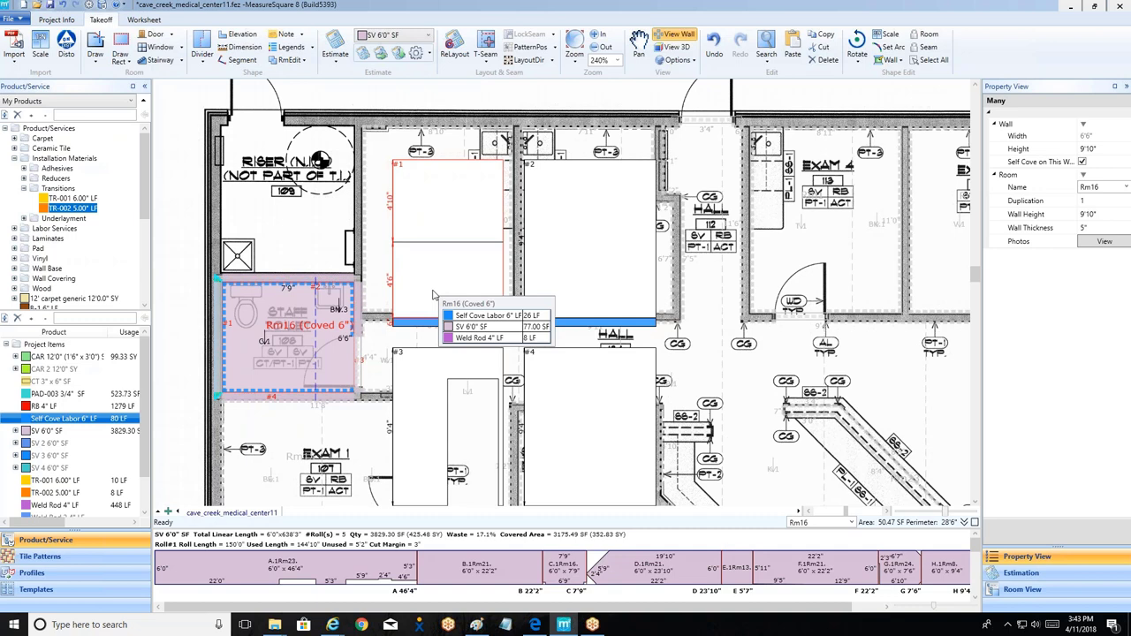
scroll(434, 295, down, 2)
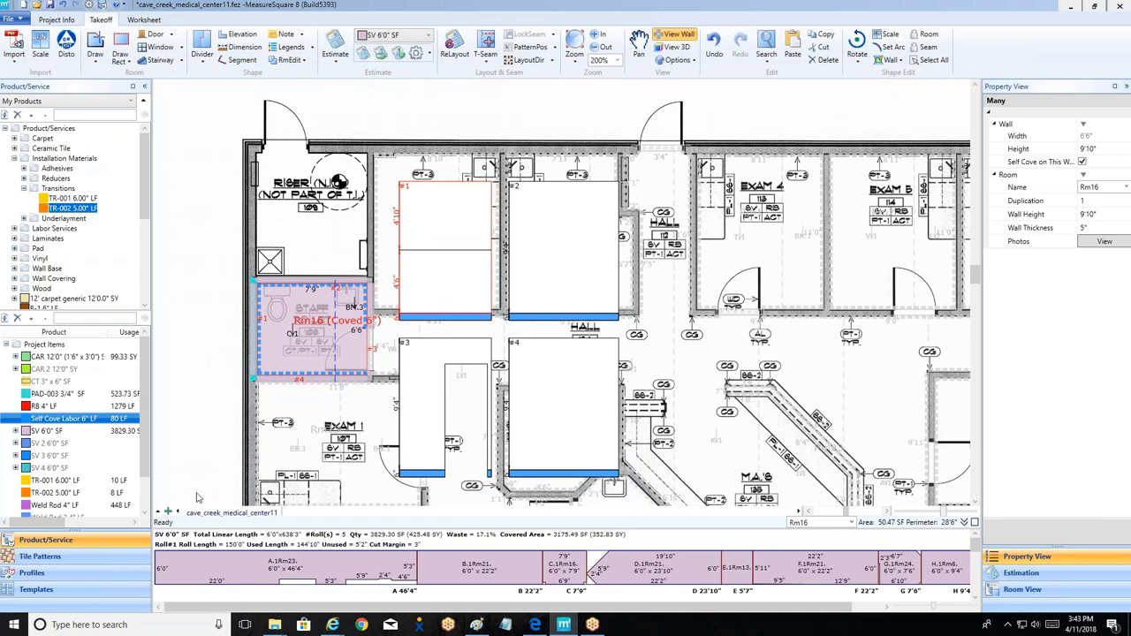
click(40, 558)
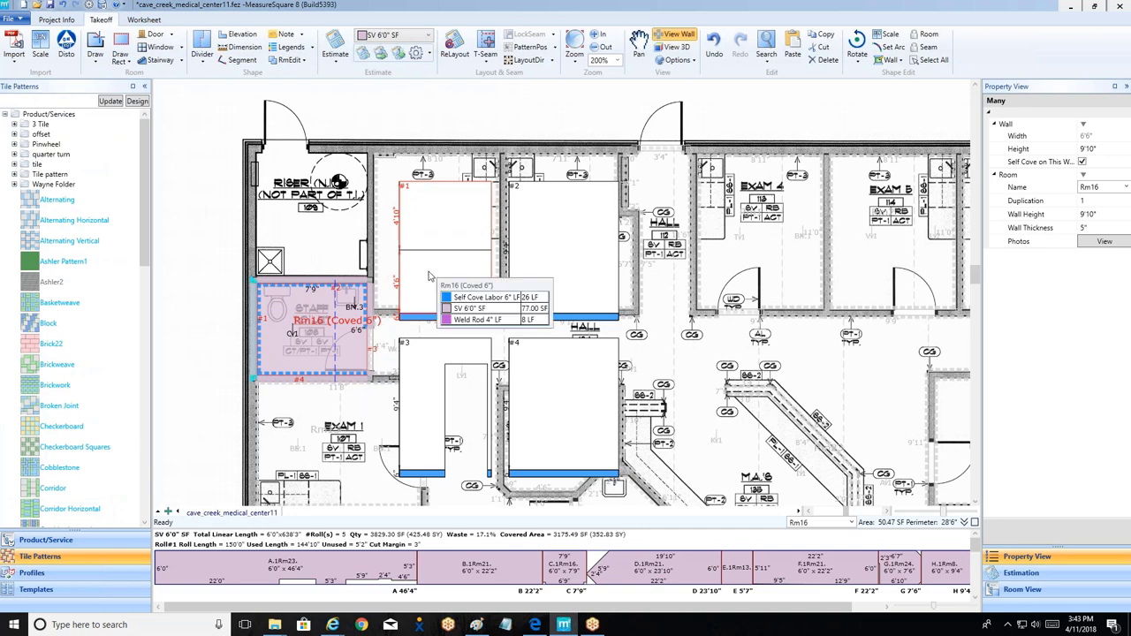
click(14, 134)
click(14, 134)
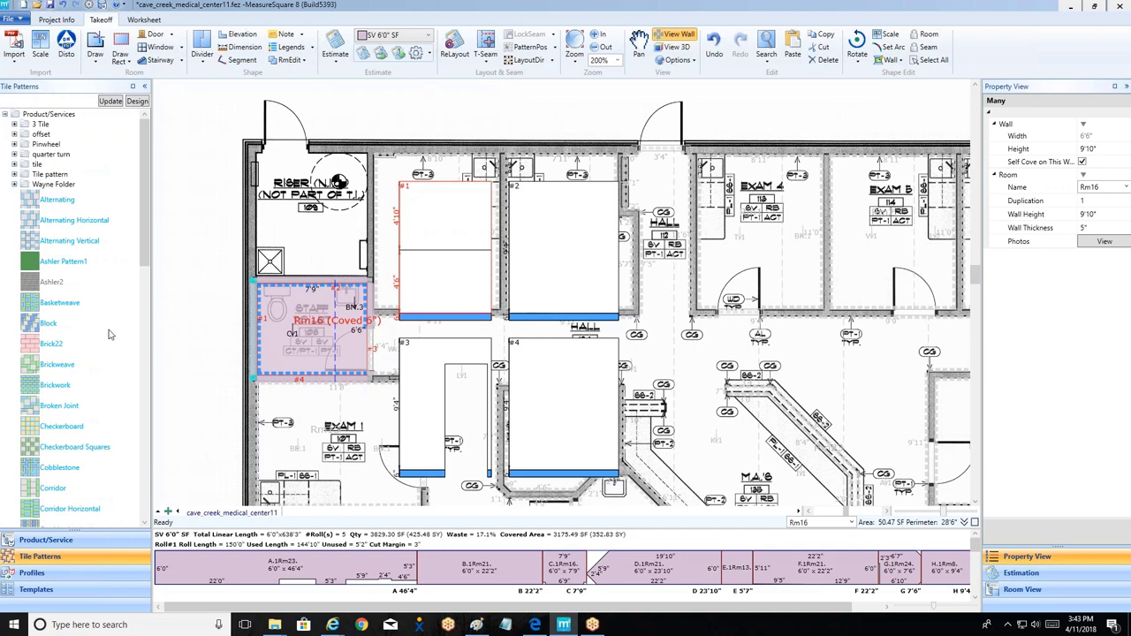
click(35, 350)
double_click(37, 351)
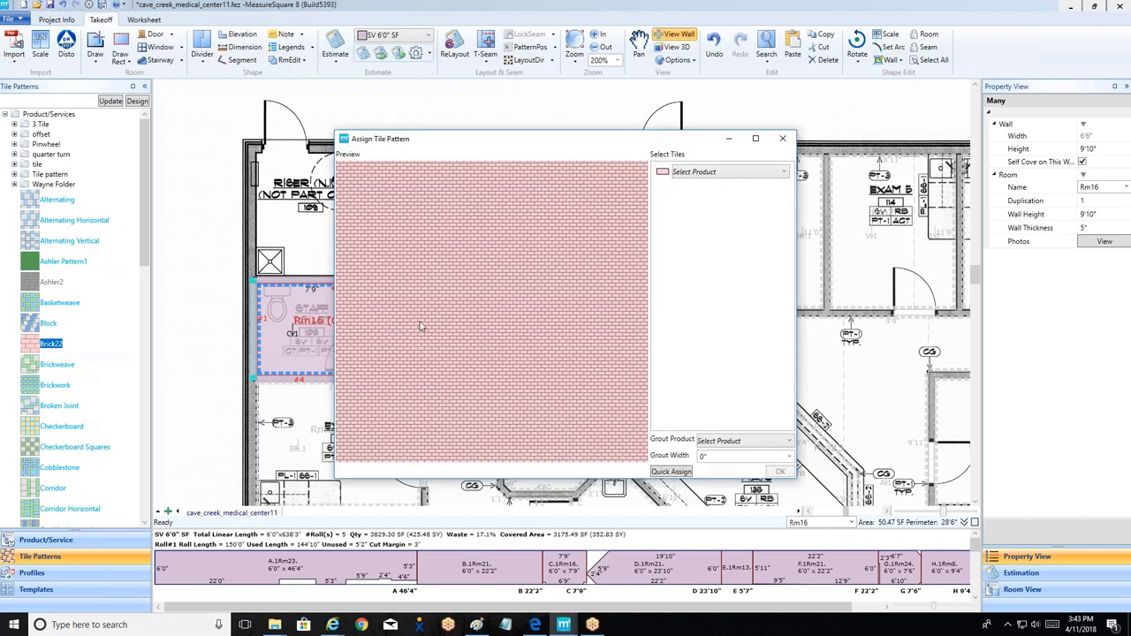
scroll(555, 328, up, 2)
scroll(535, 320, up, 4)
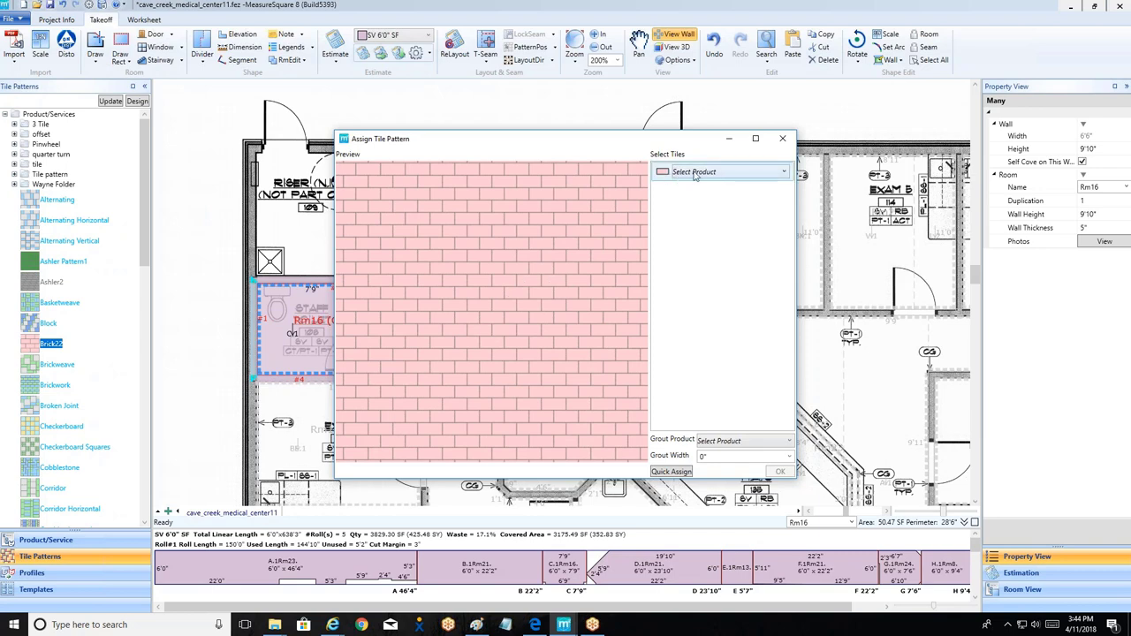
Step: Use the CT 3" x 6" SF project tile in the Brick22 pattern and apply it to the lower section of wall #1
click(783, 174)
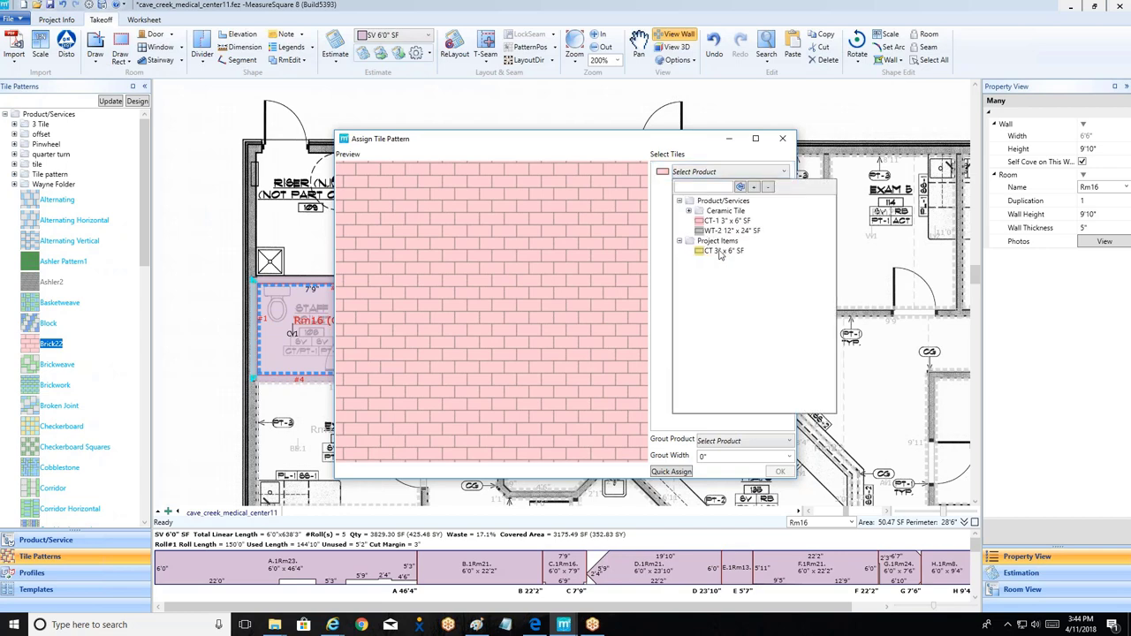
click(720, 252)
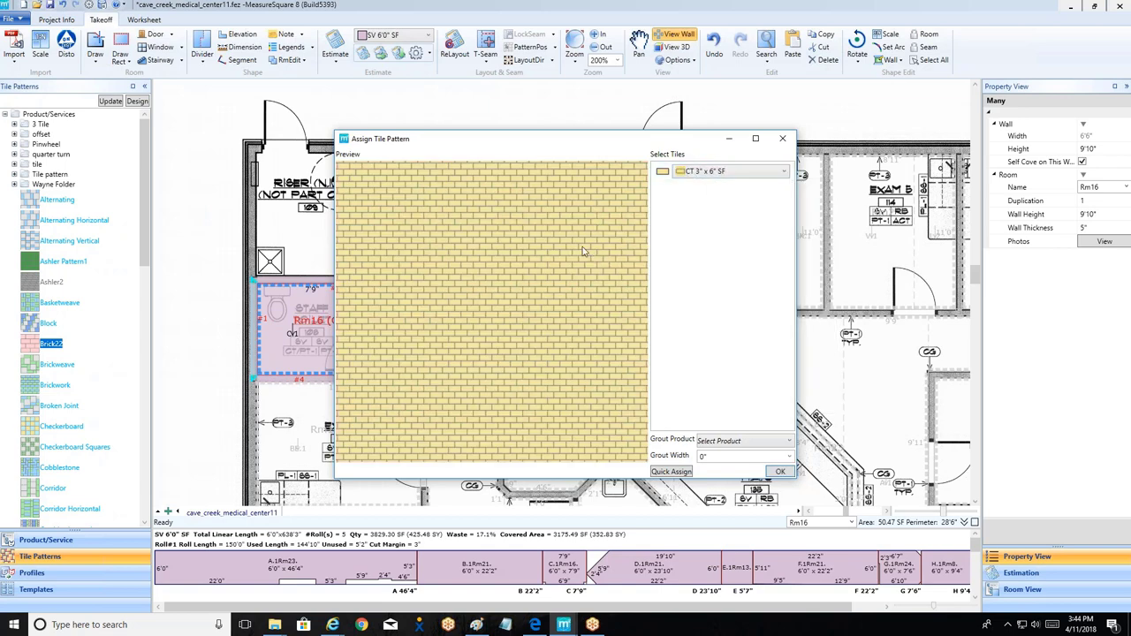
click(781, 473)
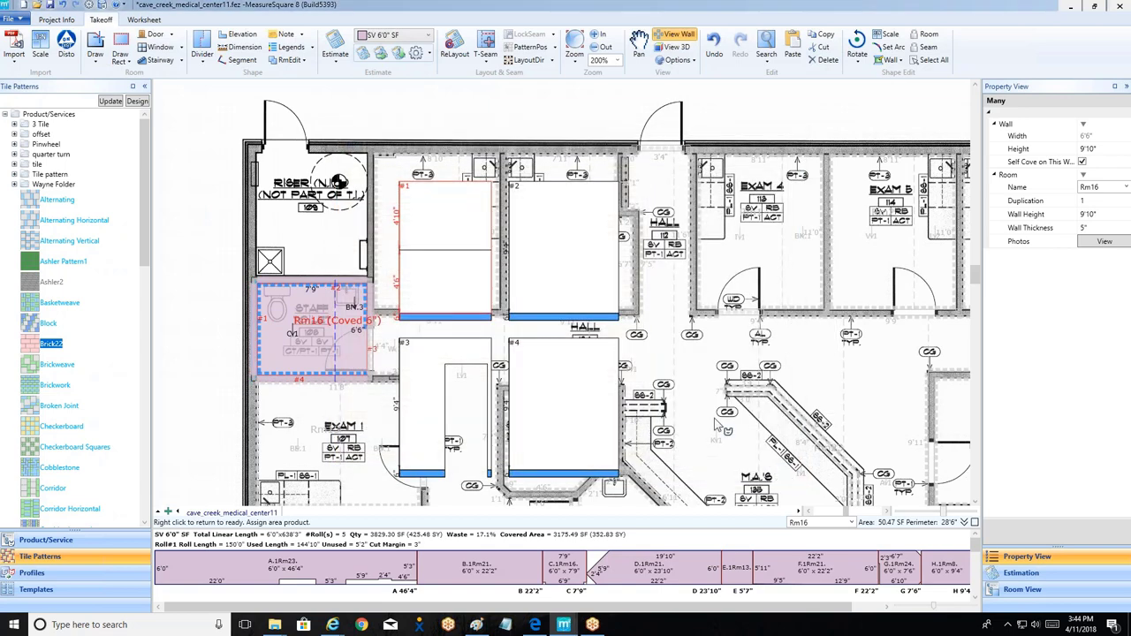
click(458, 288)
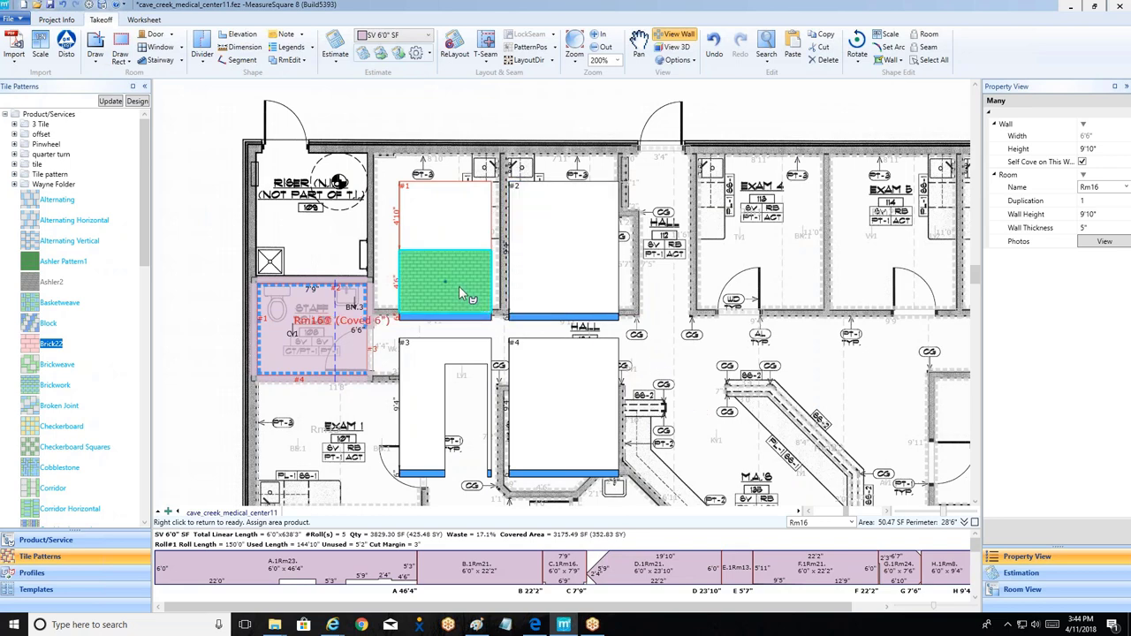
right_click(197, 278)
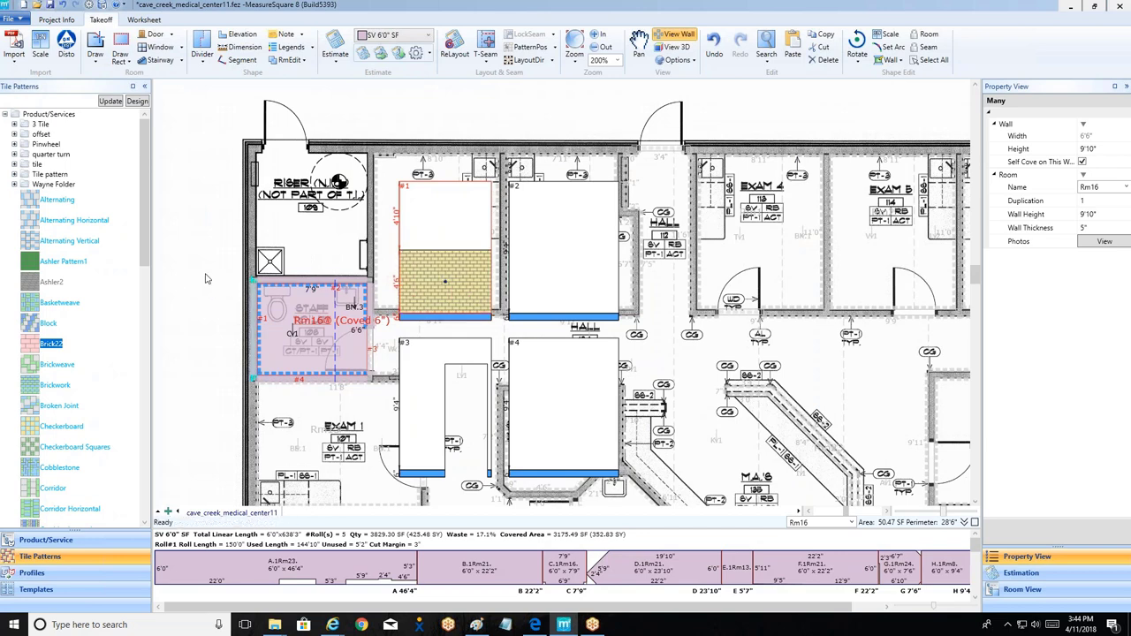
Step: Create a new project item named Bullnose with the Bullnose product type
click(62, 540)
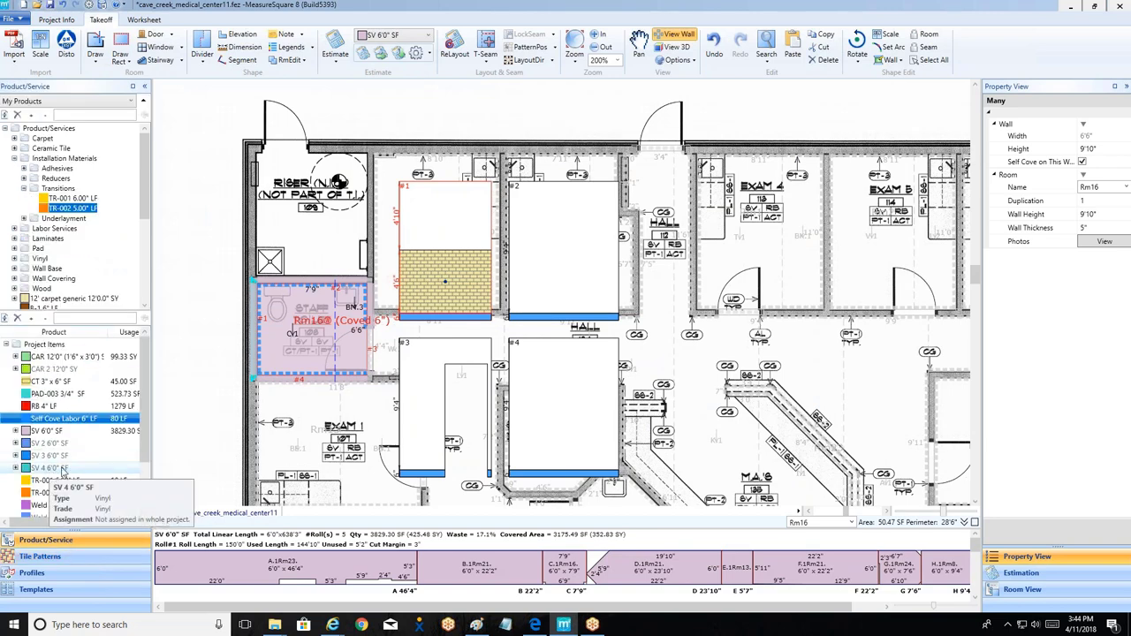
scroll(451, 272, up, 4)
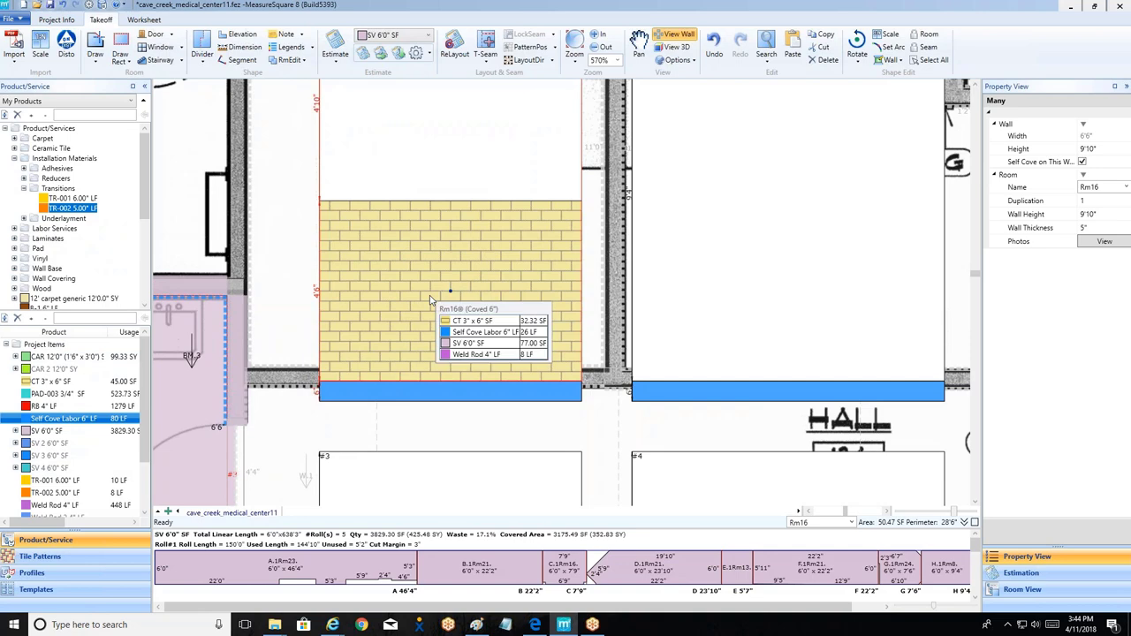
scroll(431, 300, down, 1)
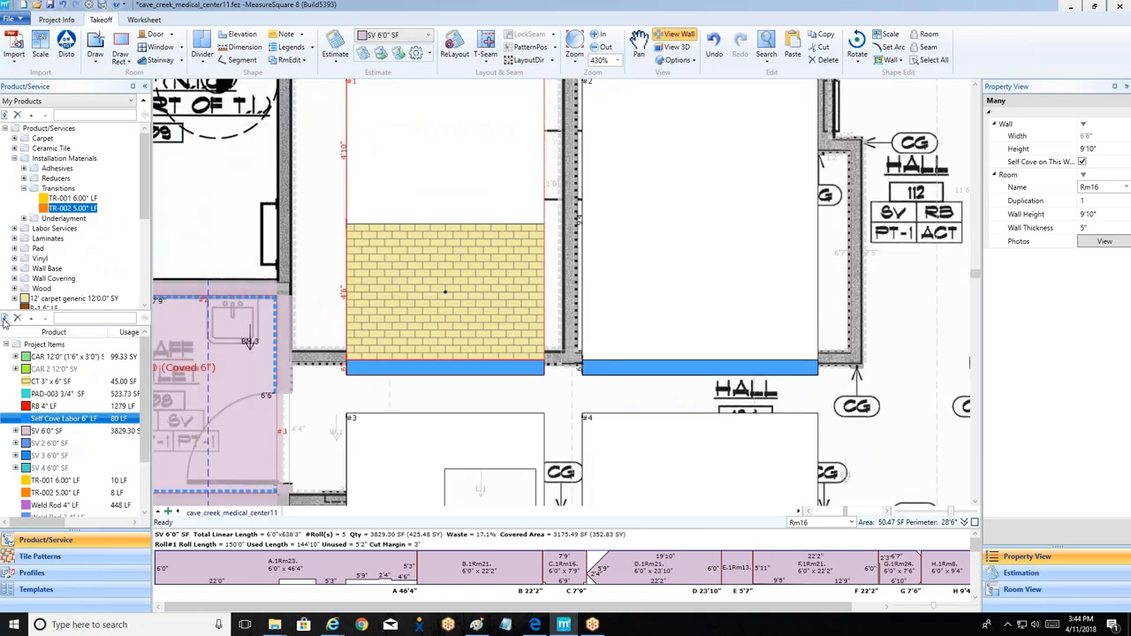
click(5, 318)
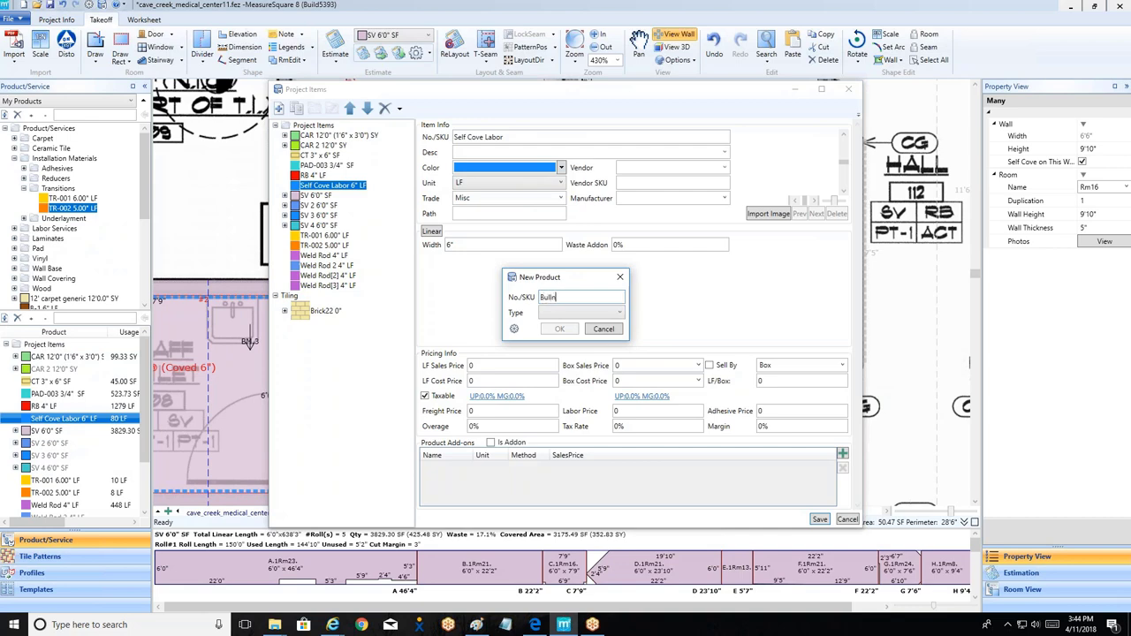
click(545, 314)
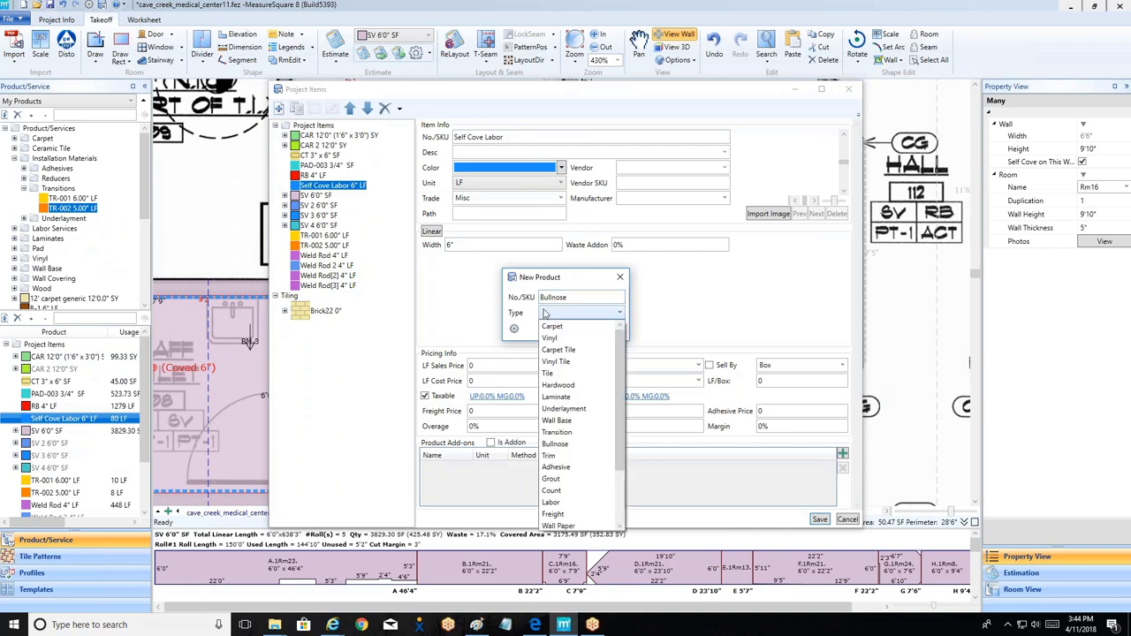
click(574, 444)
key(Return)
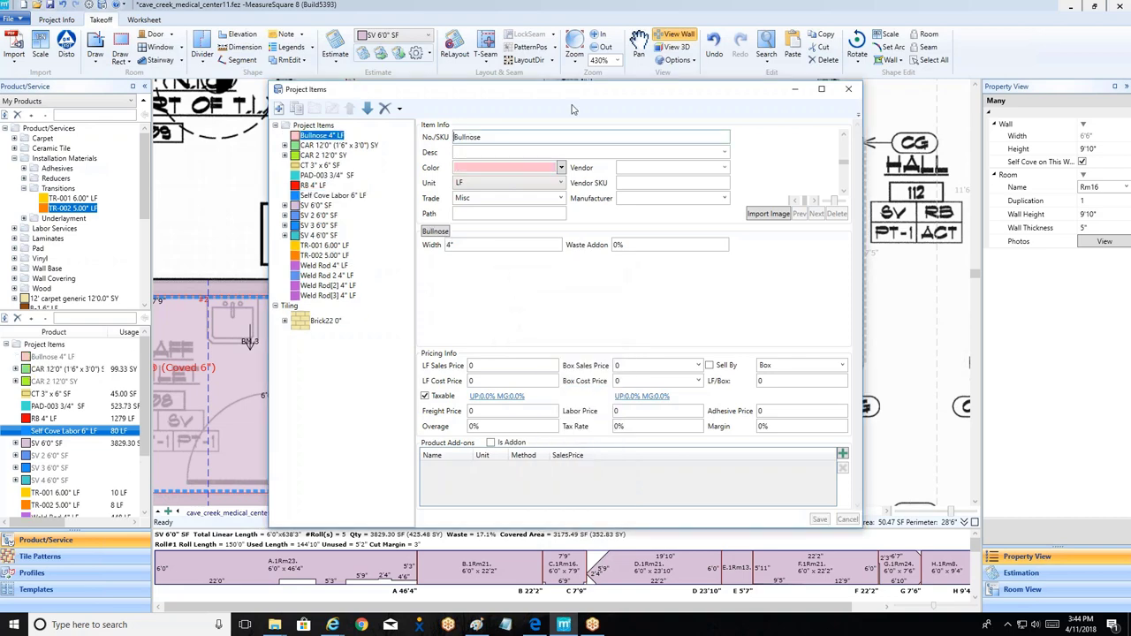
Step: Give the Bullnose item an orange color and a 3" width, and save it
click(561, 167)
click(488, 251)
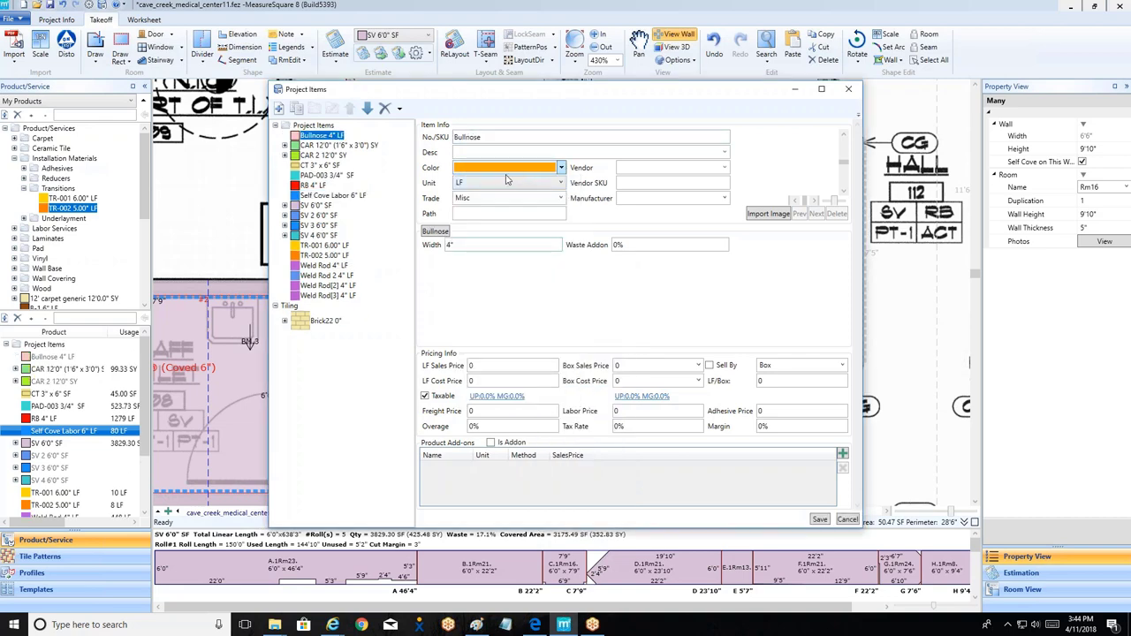
click(466, 244)
text(3)
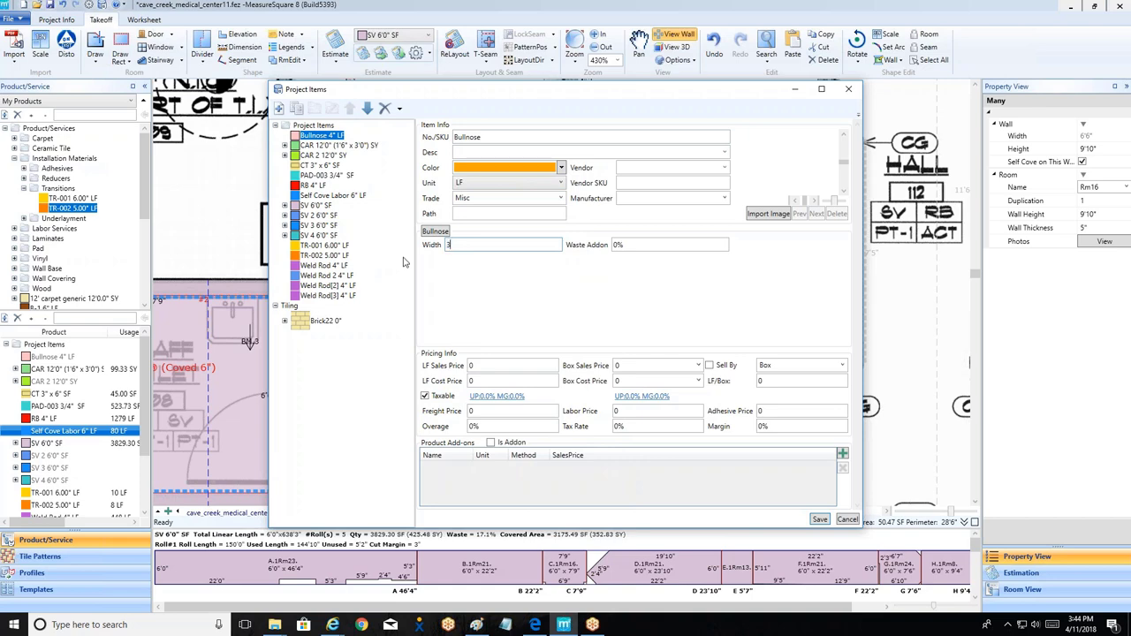
text(')
click(820, 519)
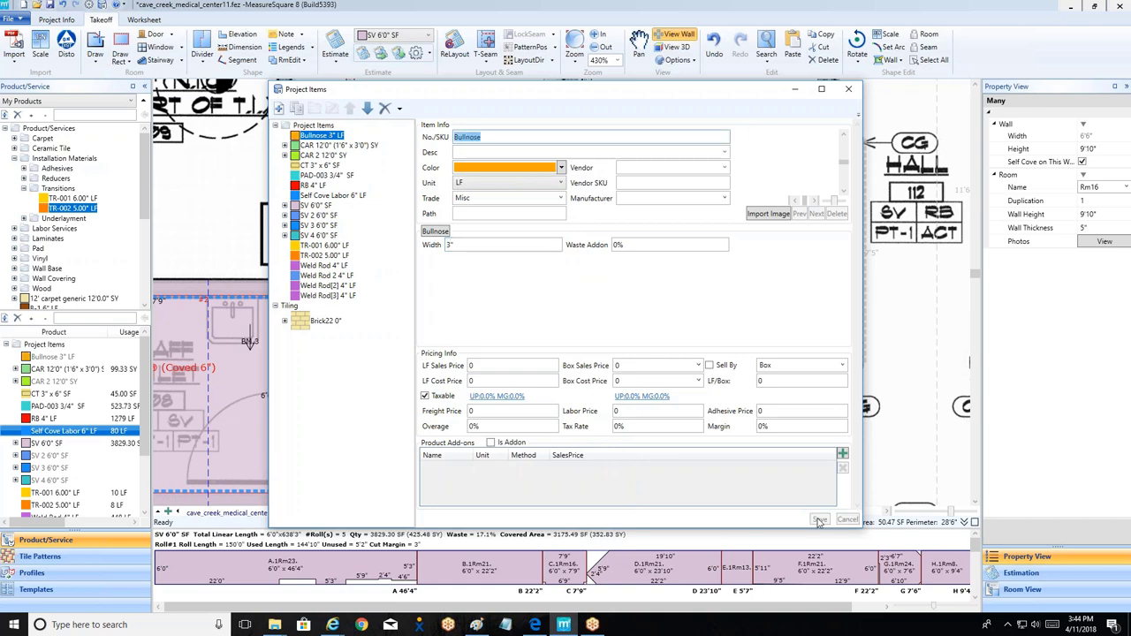
click(846, 89)
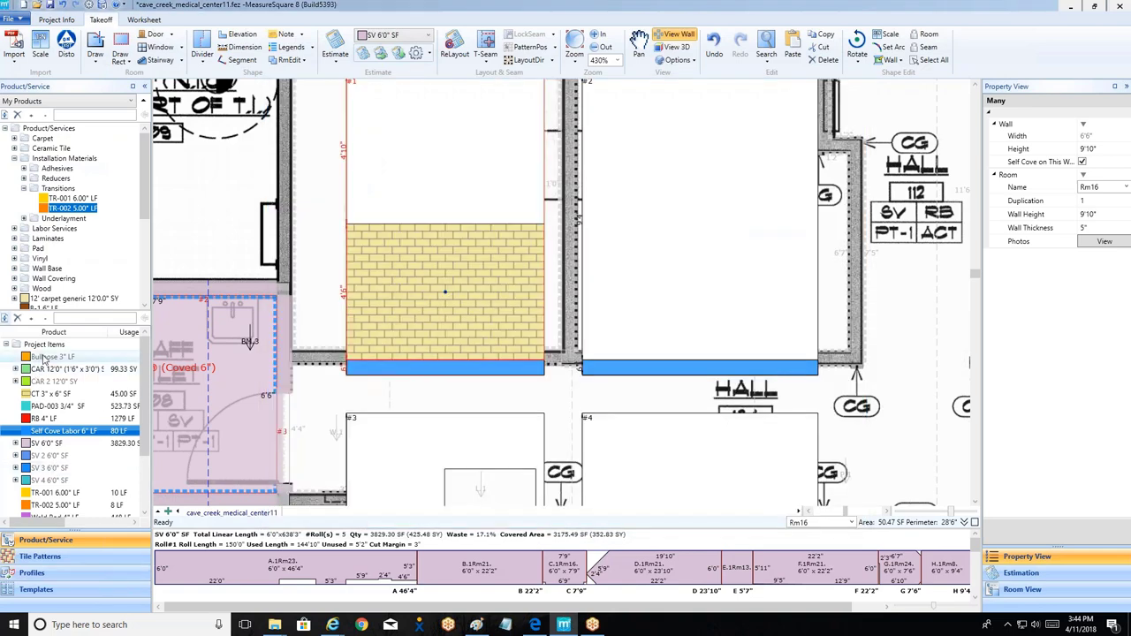
Step: Assign Bullnose 3" LF along the upper edge of the tiled section on Rm16's wall #1
click(45, 357)
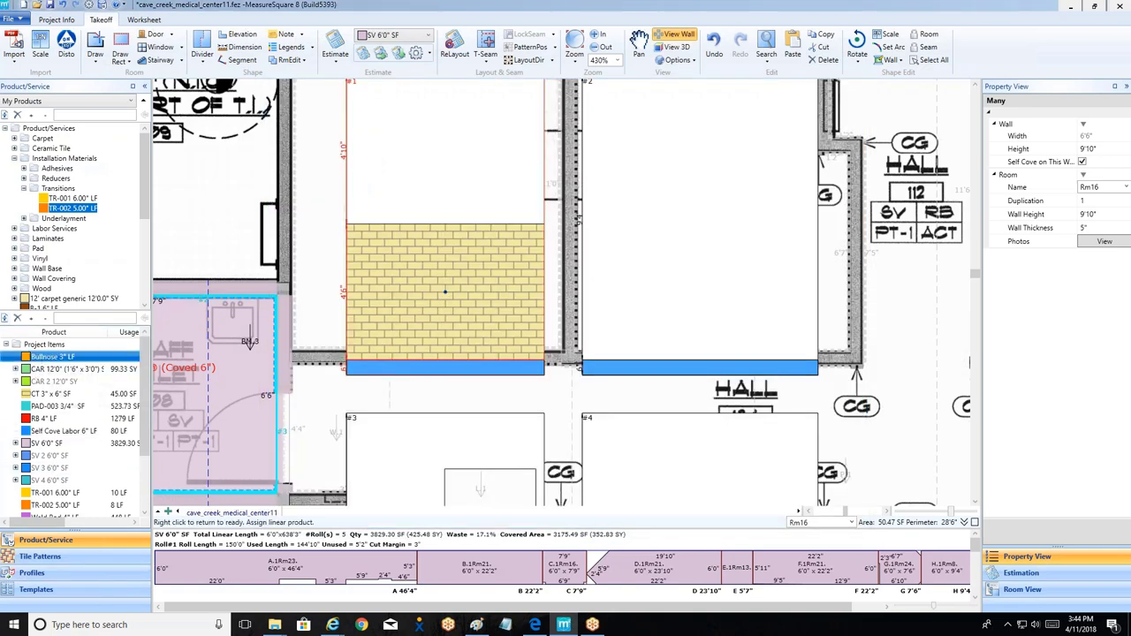
click(439, 225)
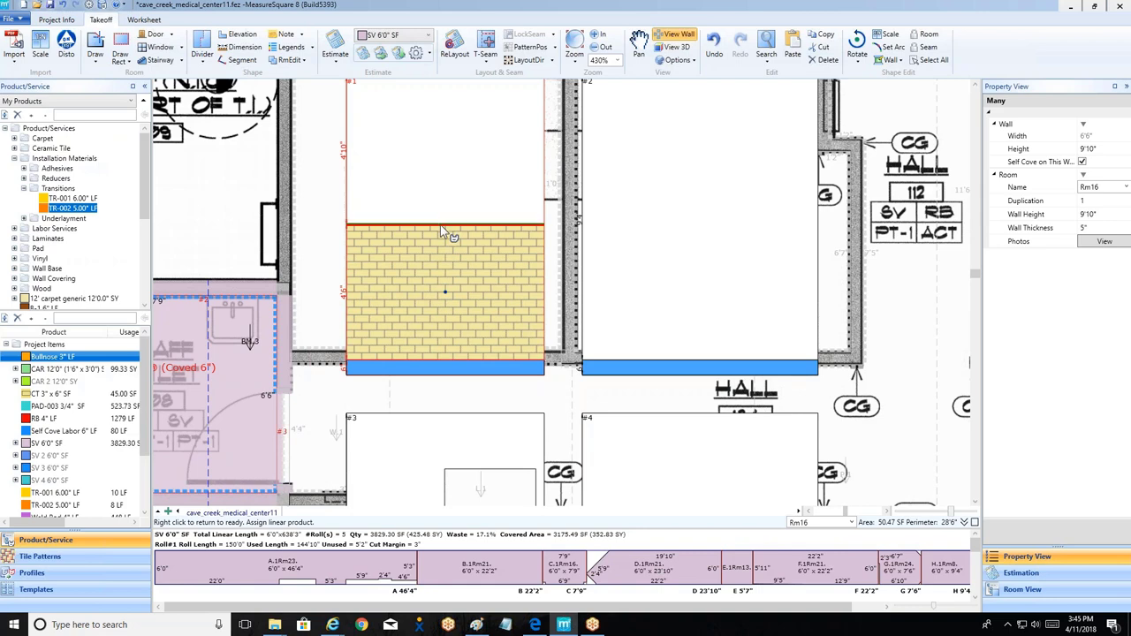
click(440, 226)
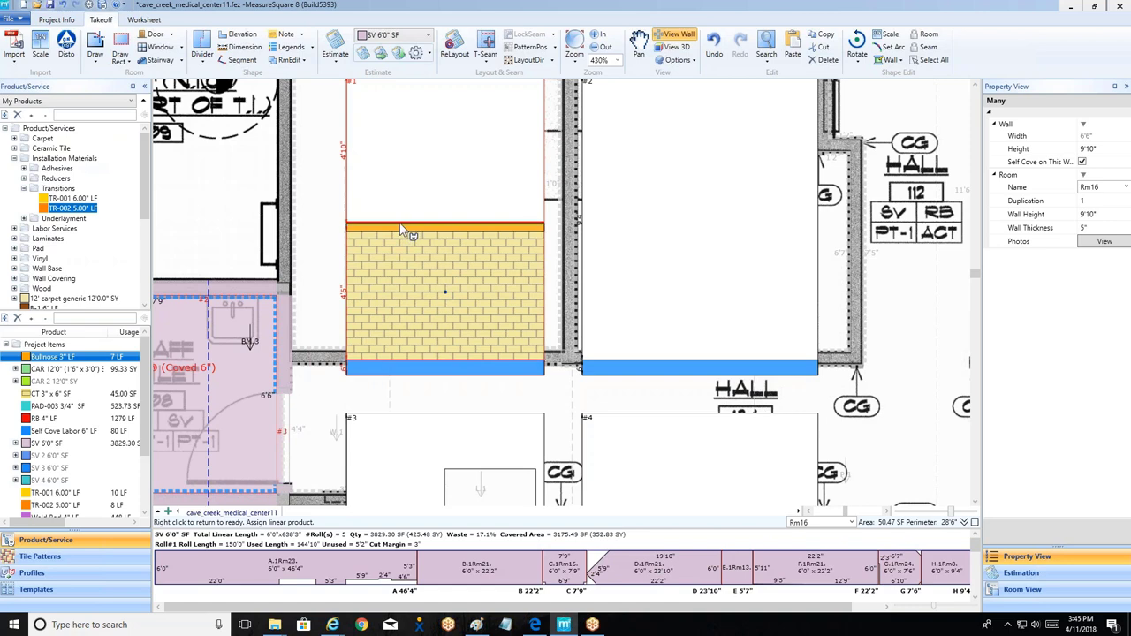
right_click(325, 226)
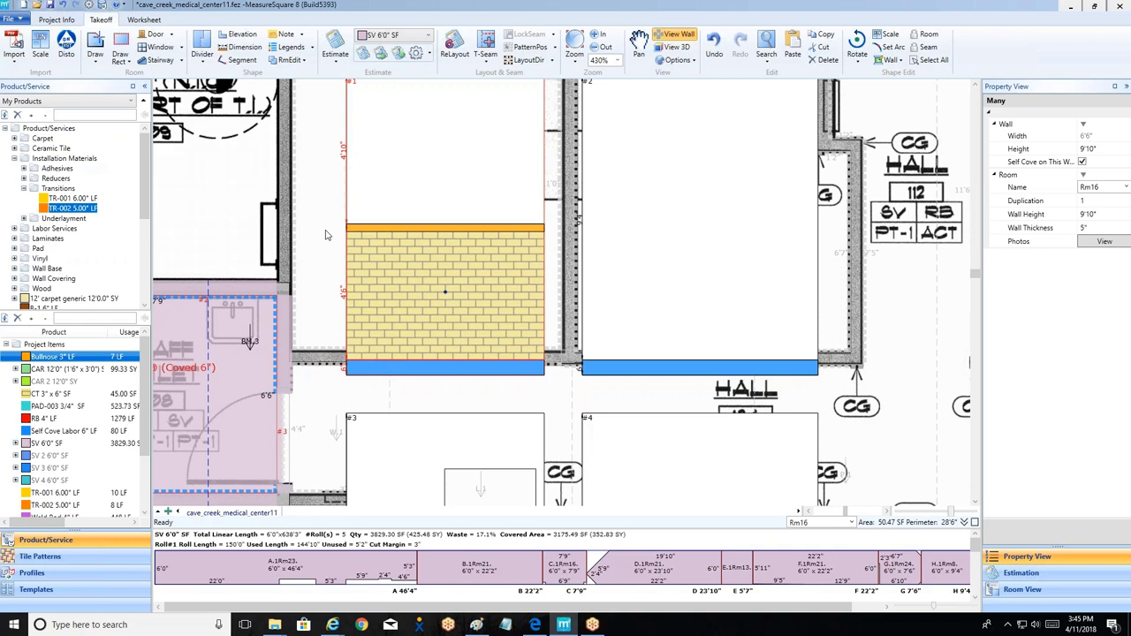
scroll(412, 237, down, 2)
mouse_move(411, 239)
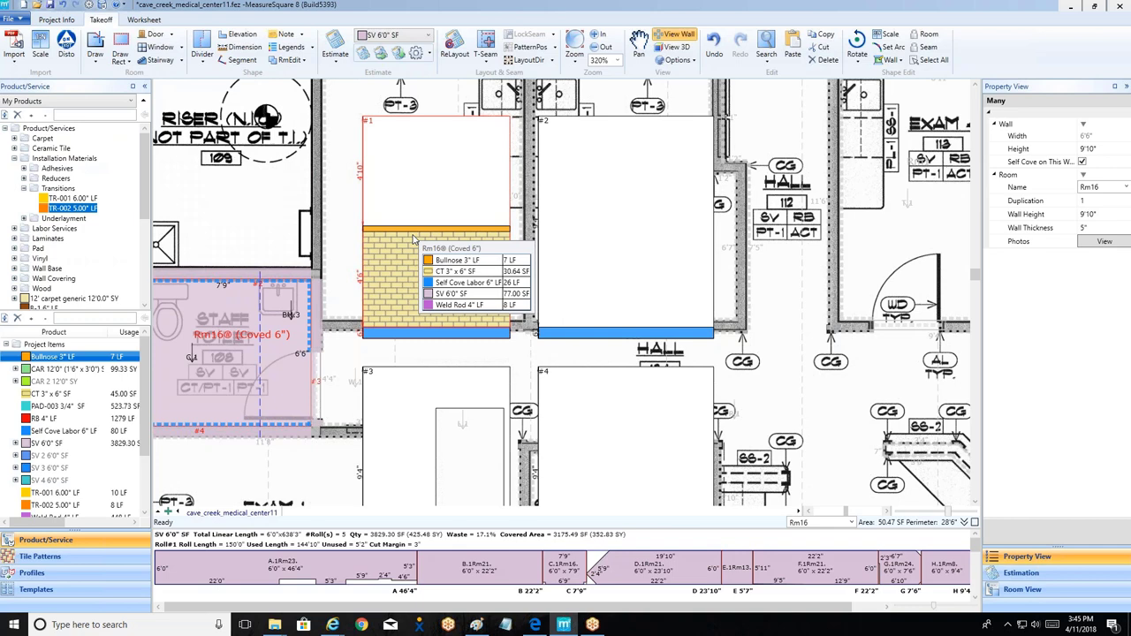
right_click(451, 189)
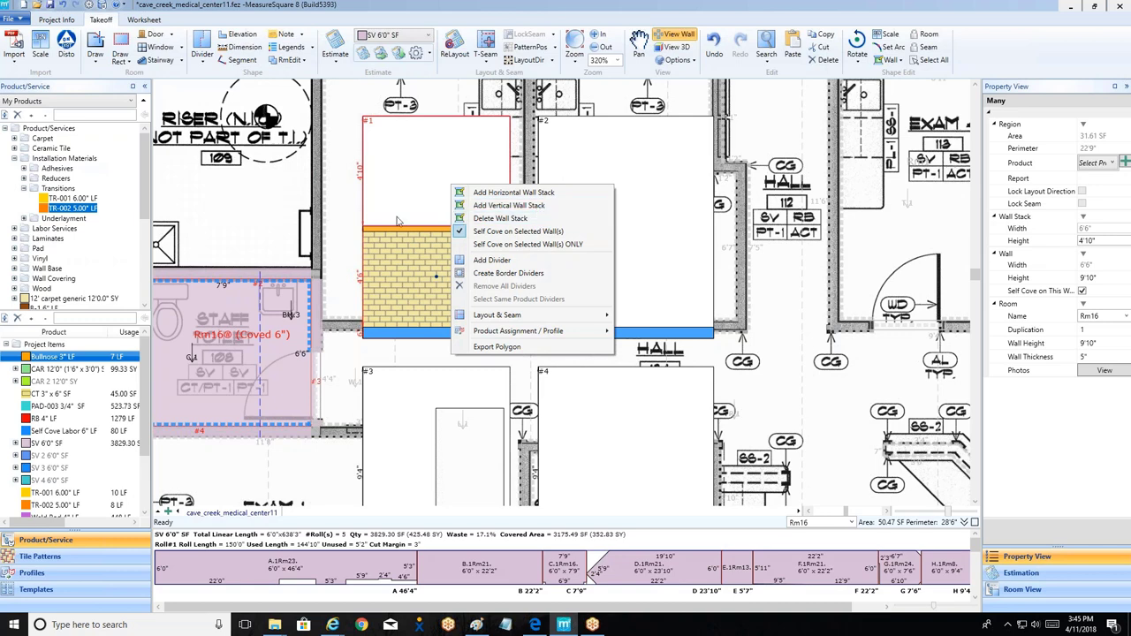
click(346, 227)
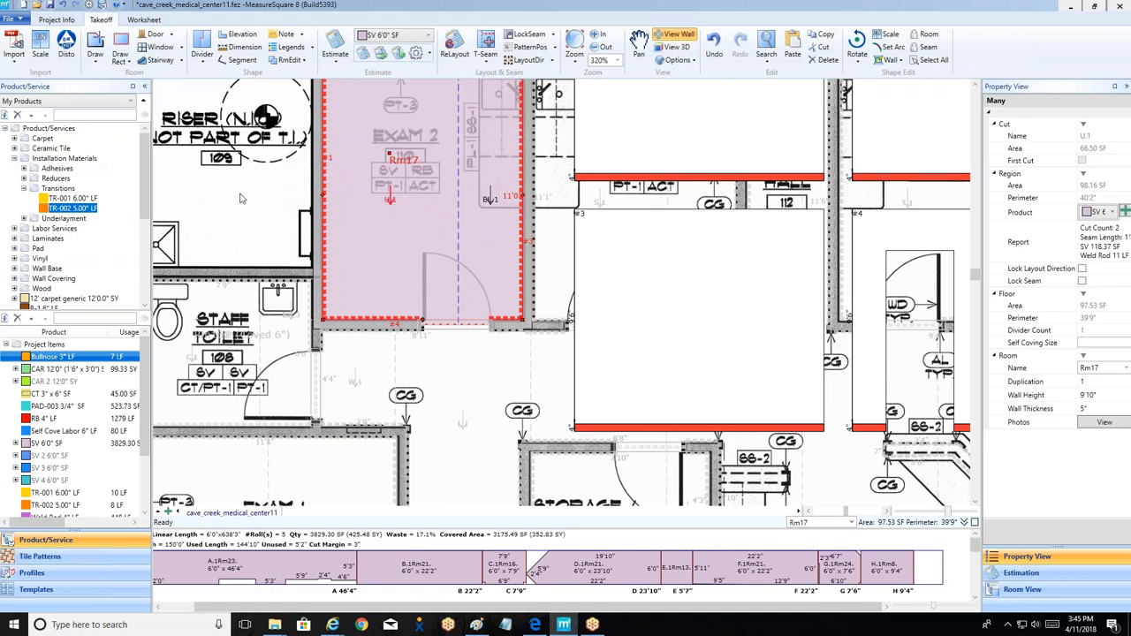
click(248, 327)
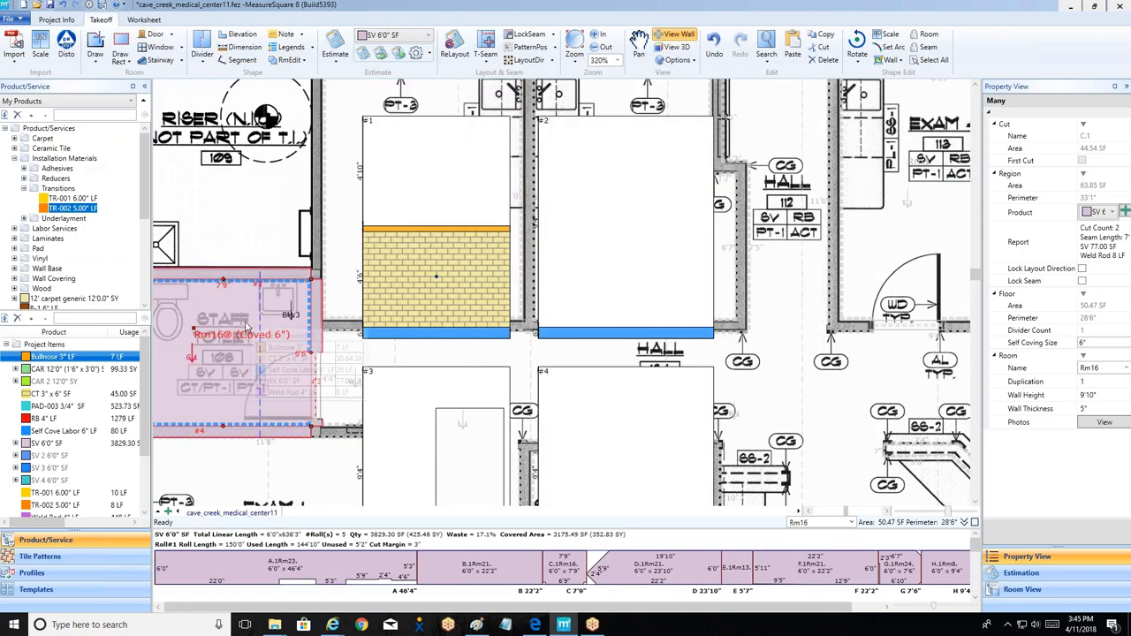
Step: Look at the tile pattern designer and the pattern commands available for the CT 3" x 6" SF project tile
click(87, 558)
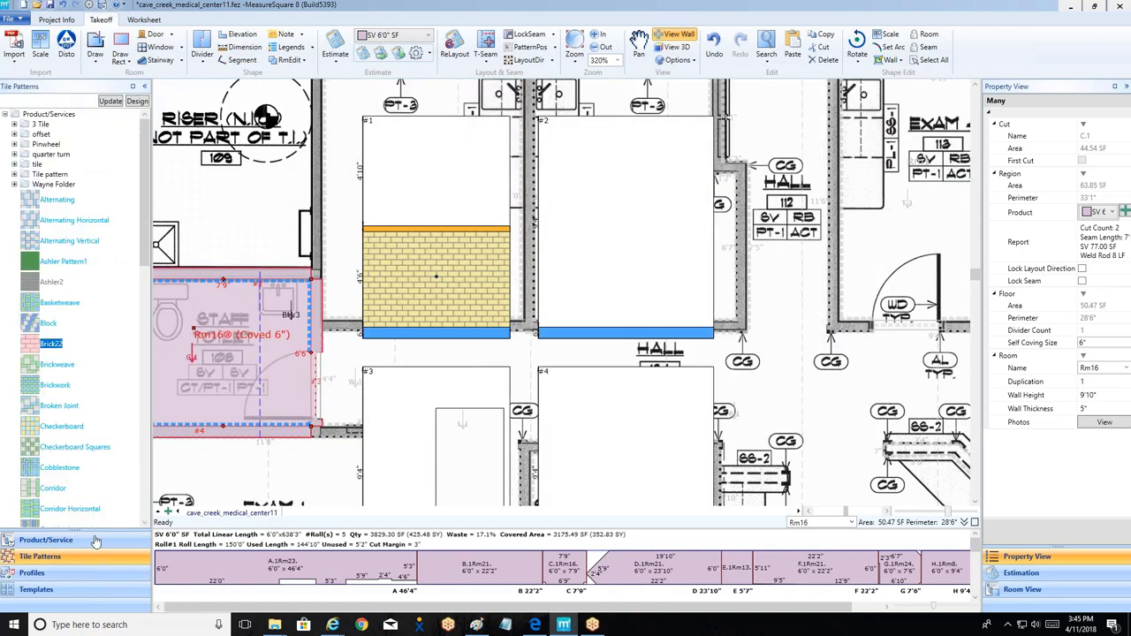
click(137, 103)
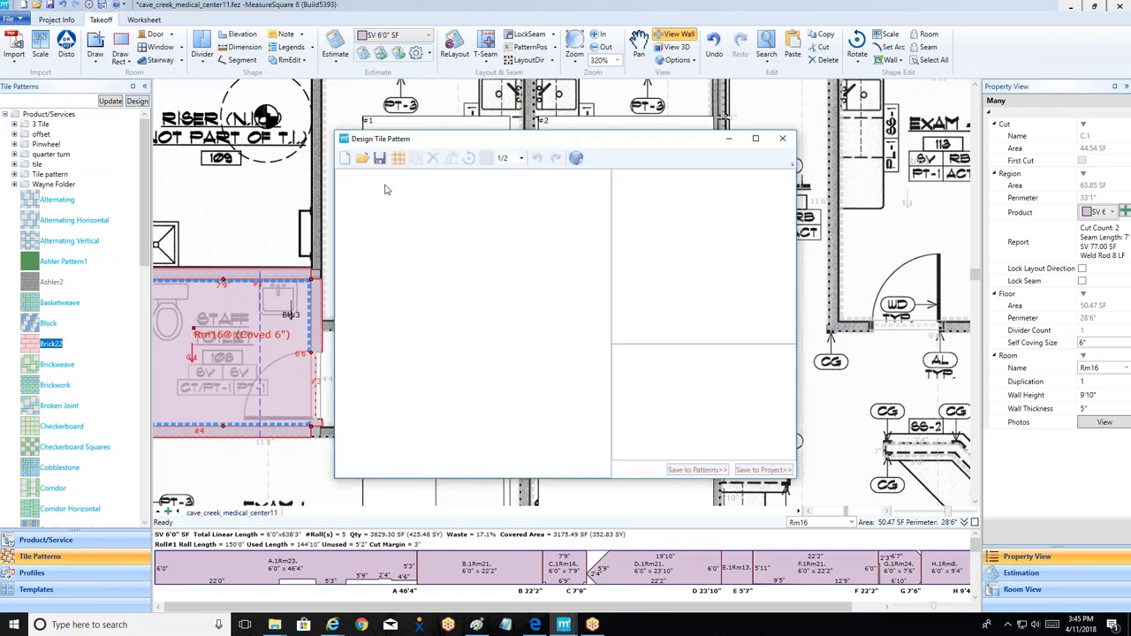
click(782, 137)
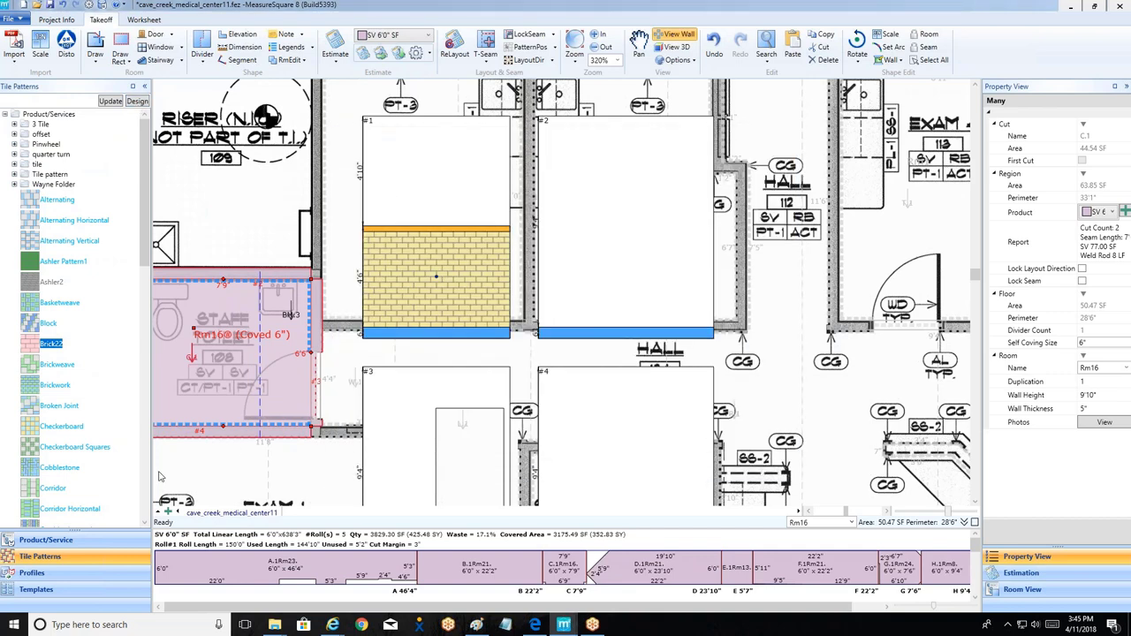
click(46, 540)
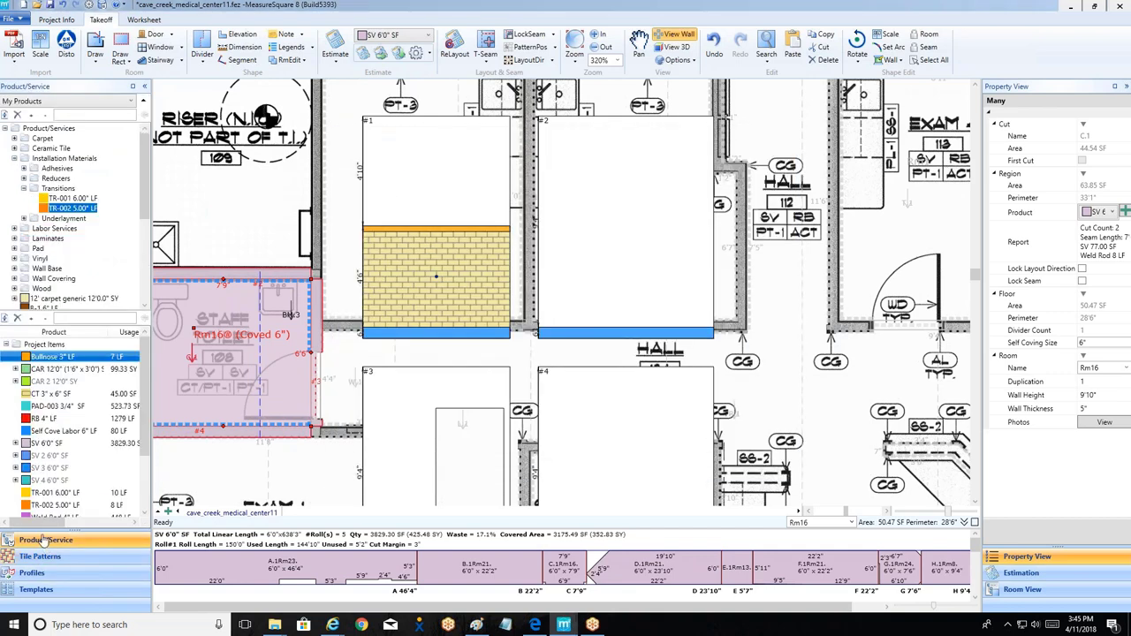
right_click(53, 394)
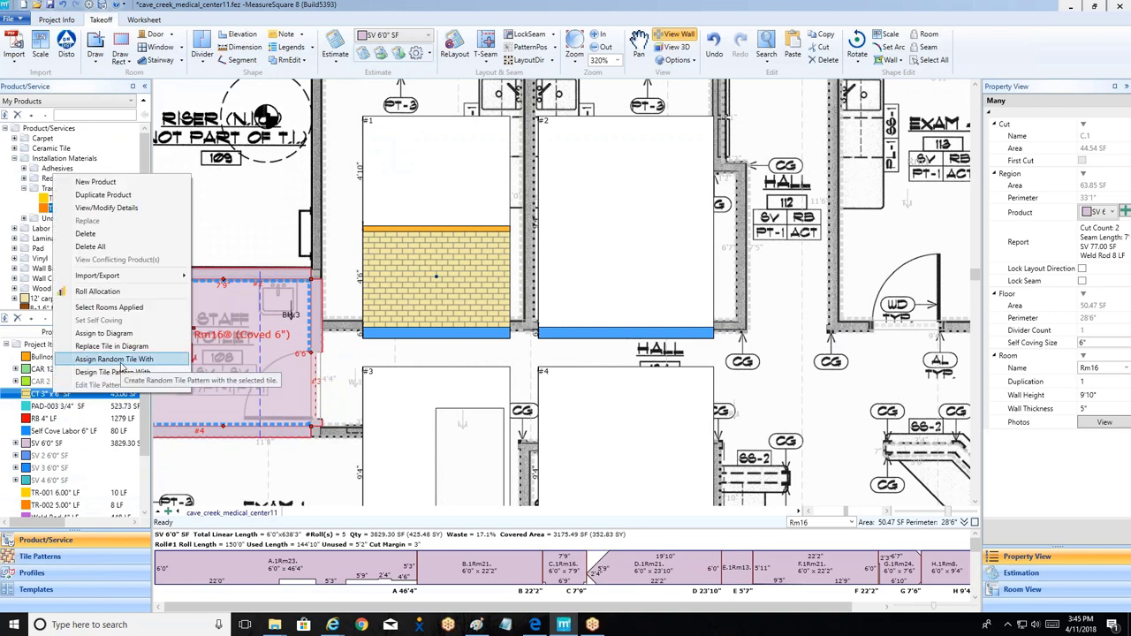
click(290, 219)
click(231, 339)
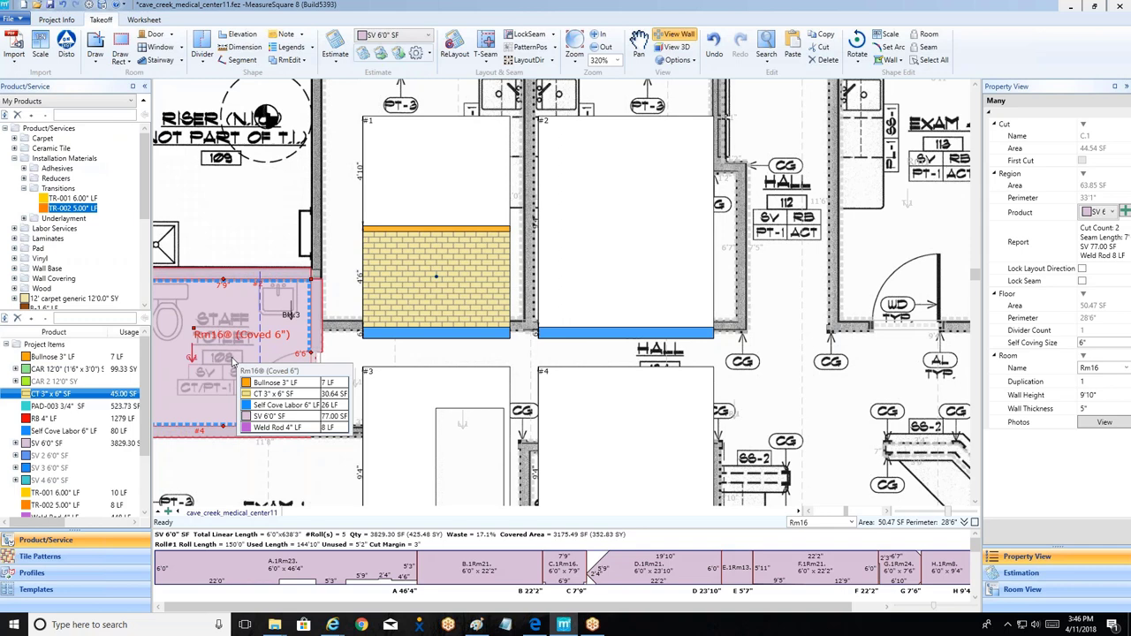
Step: Copy the wall profile from Rm16's tiled wall #1 and paste it to all walls of the room
scroll(429, 228, down, 1)
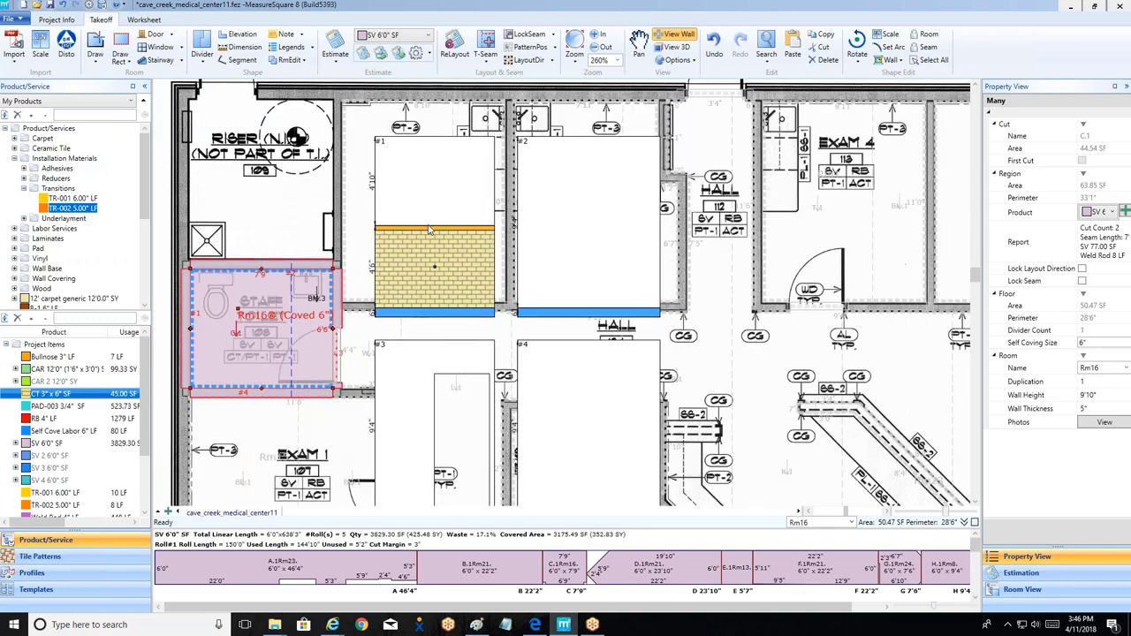
scroll(440, 228, down, 1)
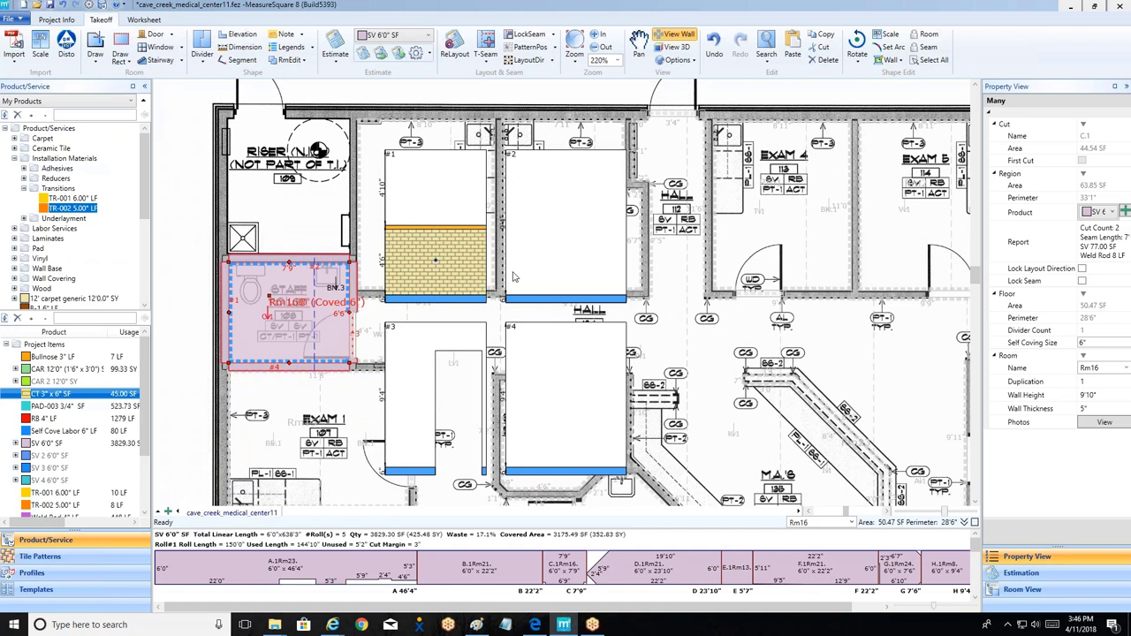
mouse_move(548, 383)
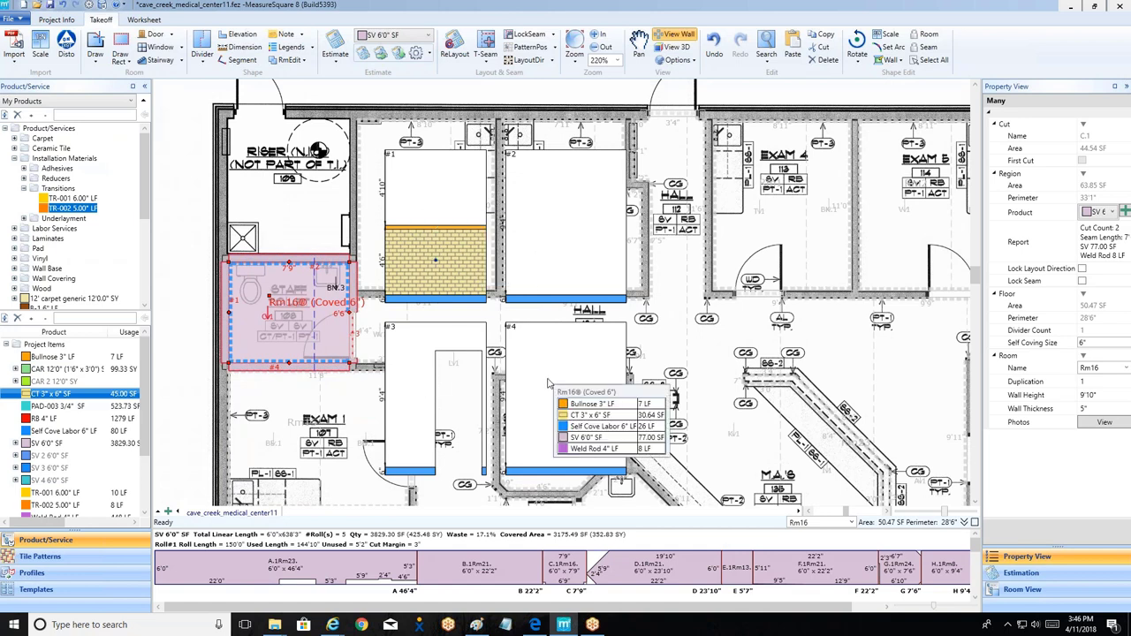
right_click(443, 261)
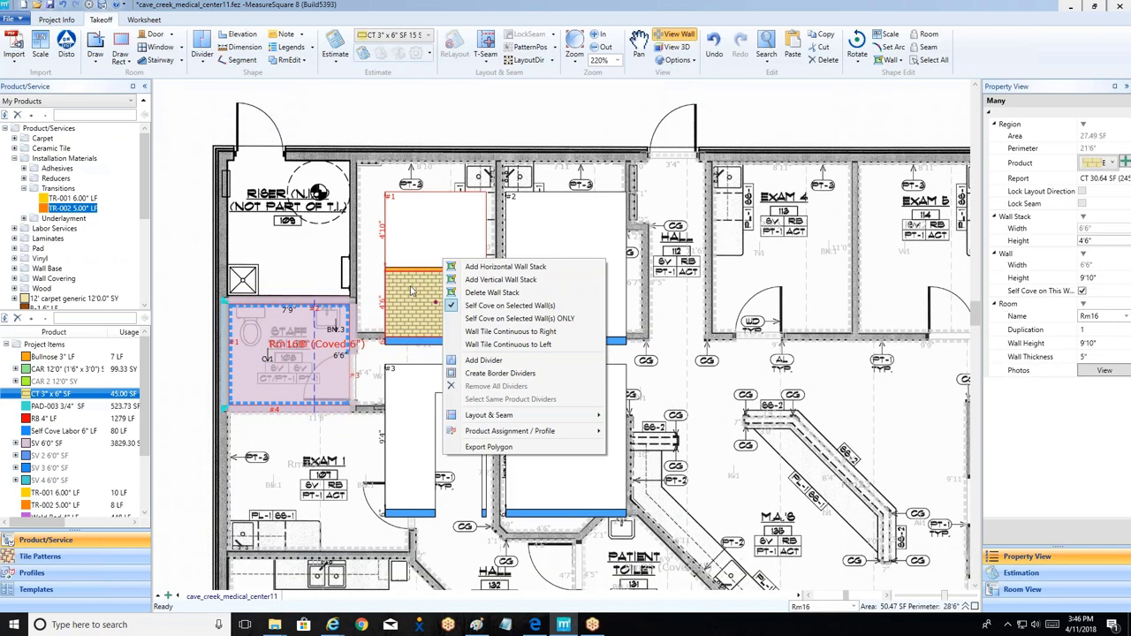
mouse_move(516, 433)
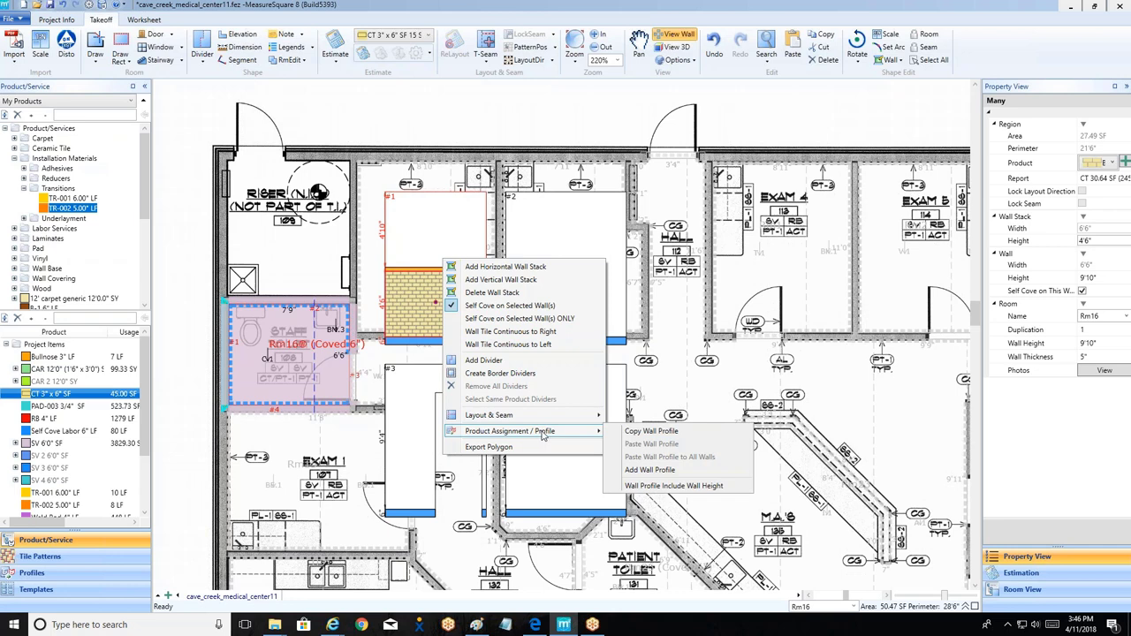
click(669, 433)
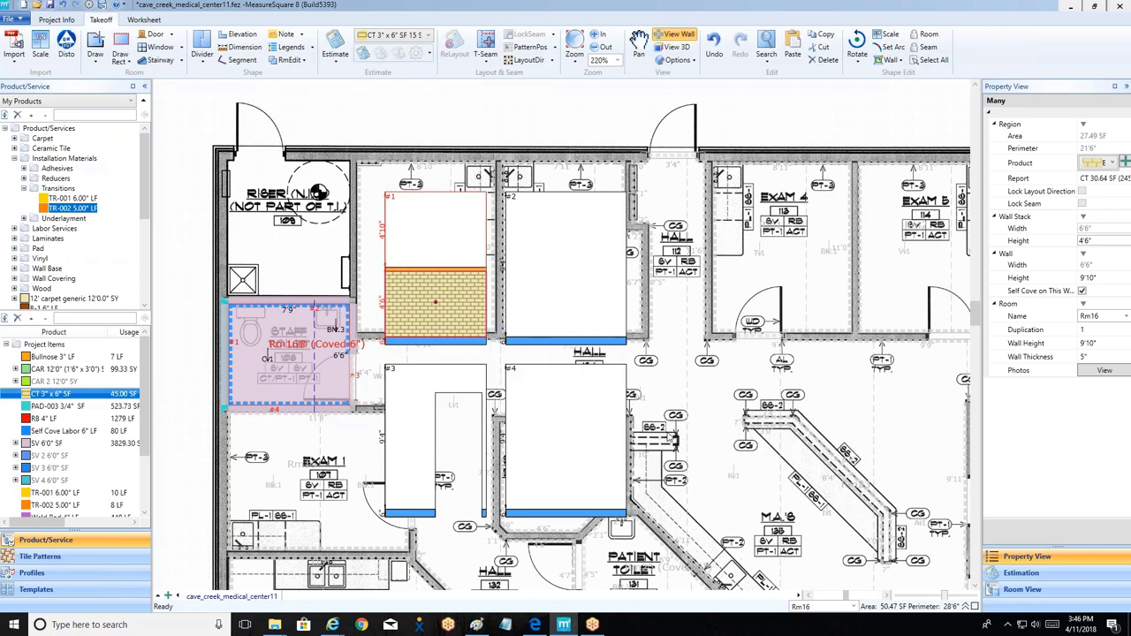
right_click(575, 310)
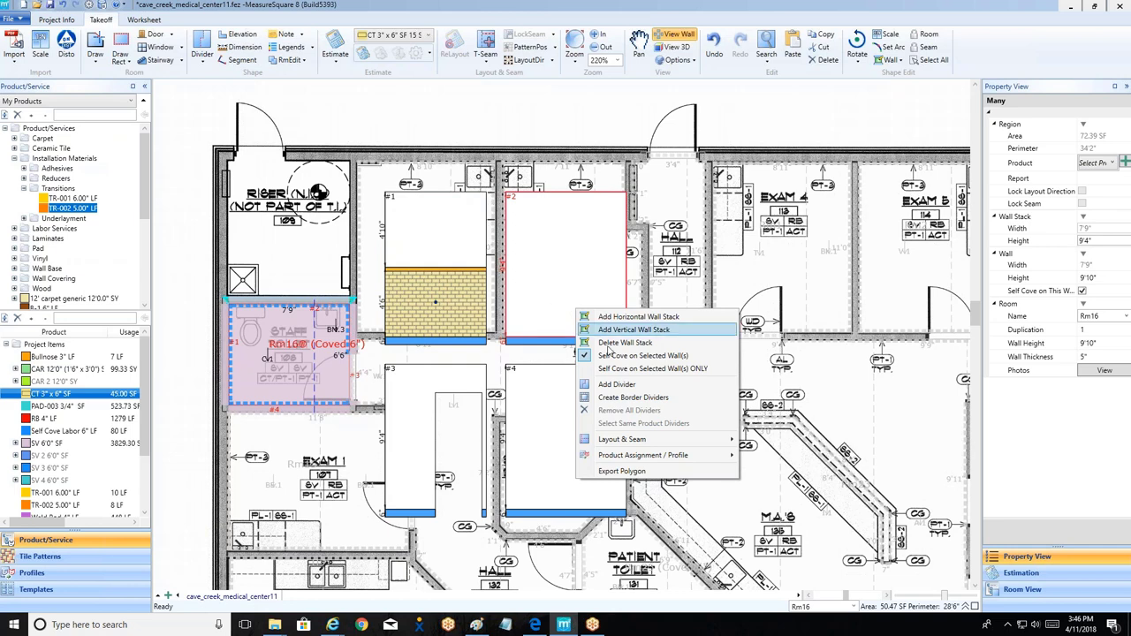
mouse_move(667, 460)
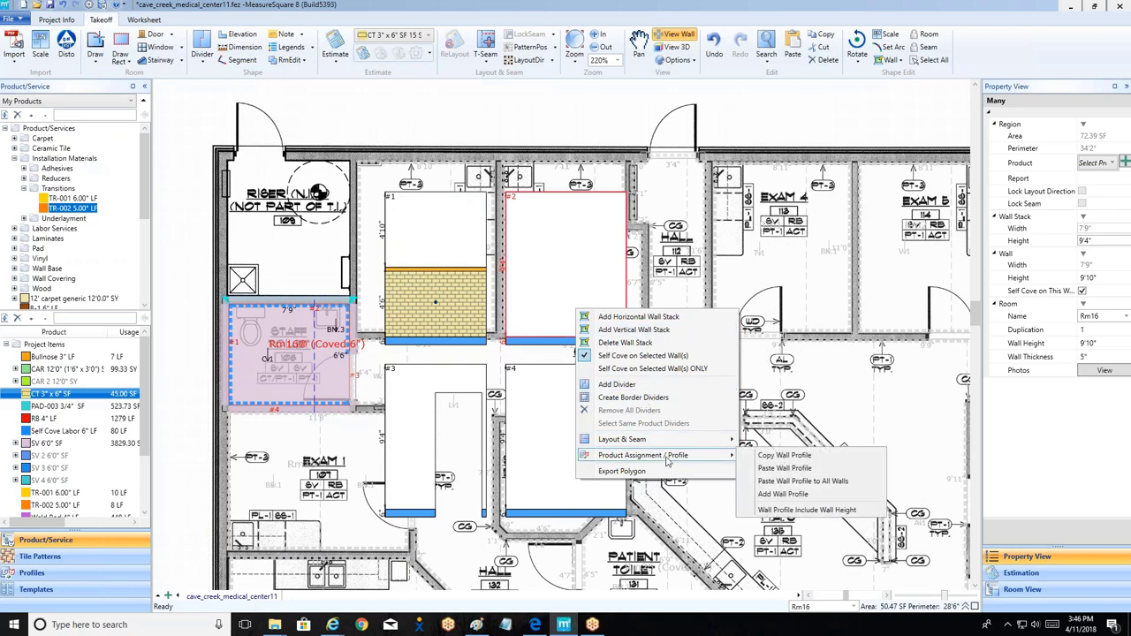
click(810, 481)
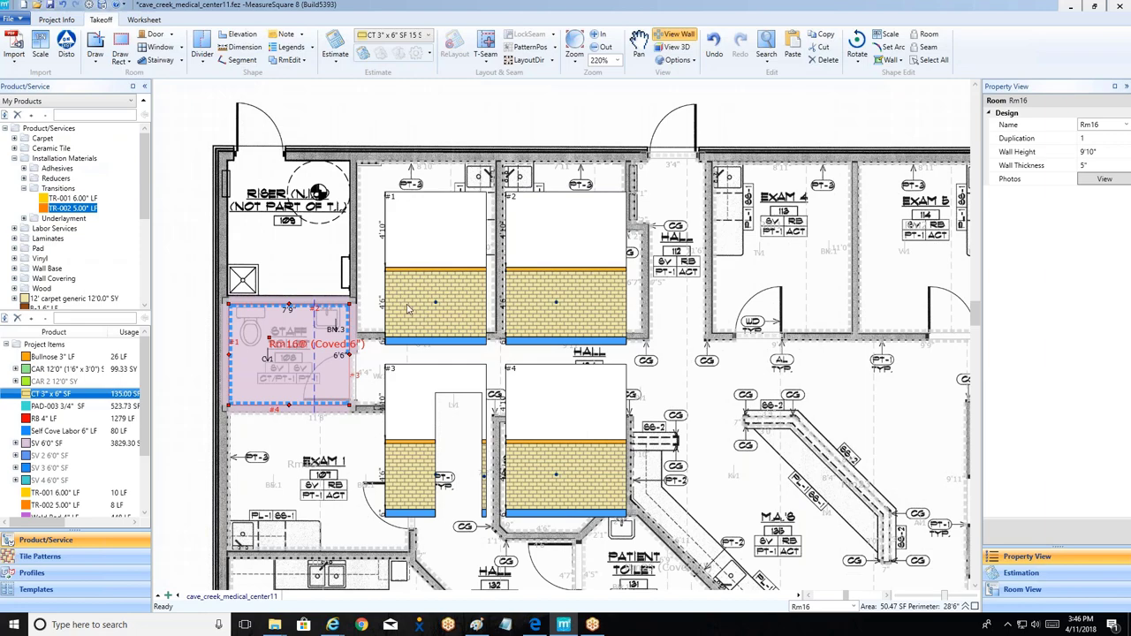
Step: Paste the copied wall profile to all walls of patient toilet Rm25
scroll(349, 330, down, 3)
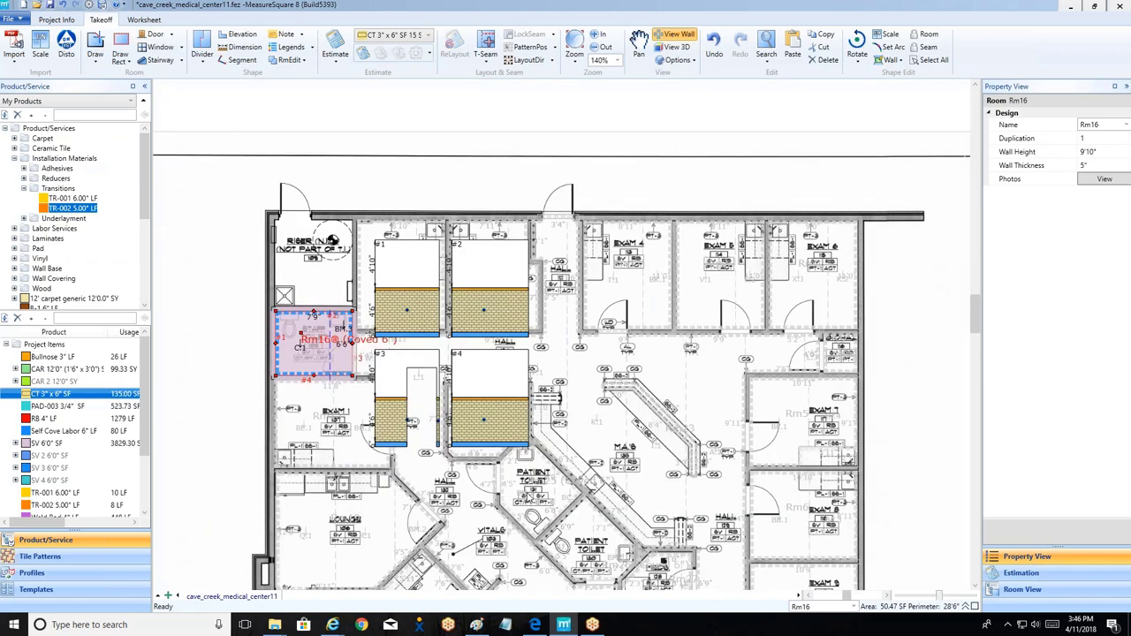
click(541, 486)
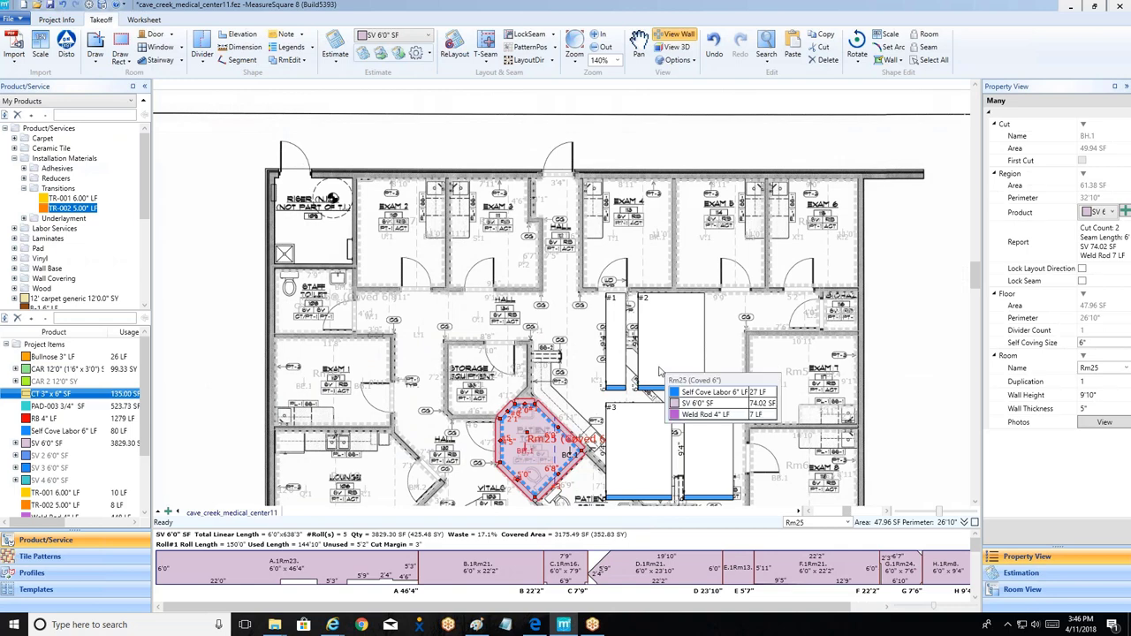
right_click(659, 371)
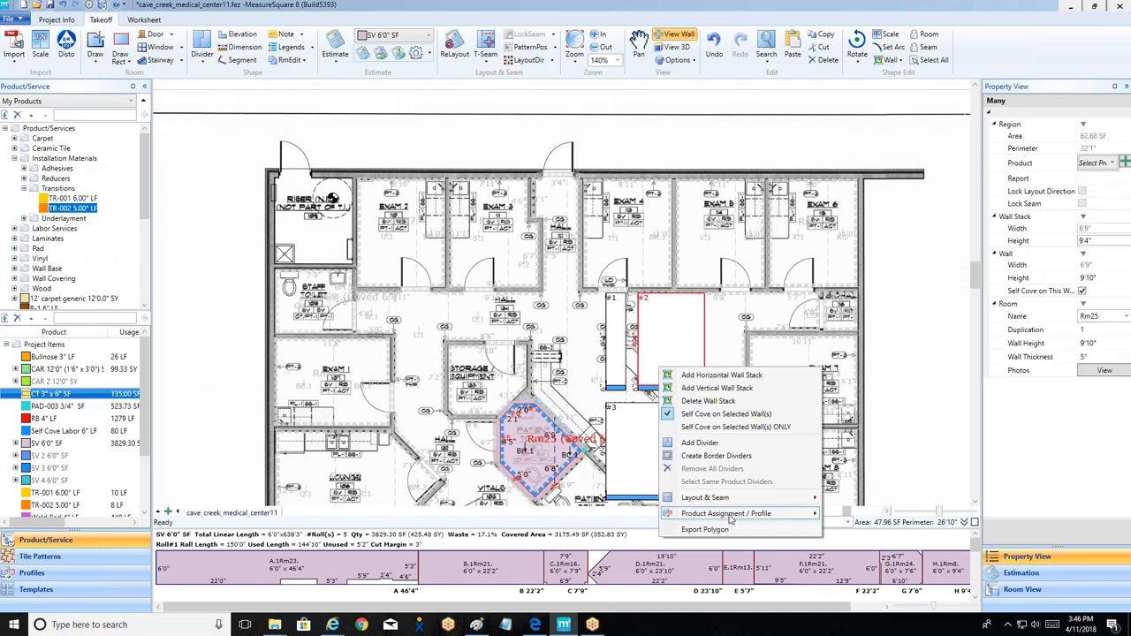
mouse_move(731, 517)
click(883, 539)
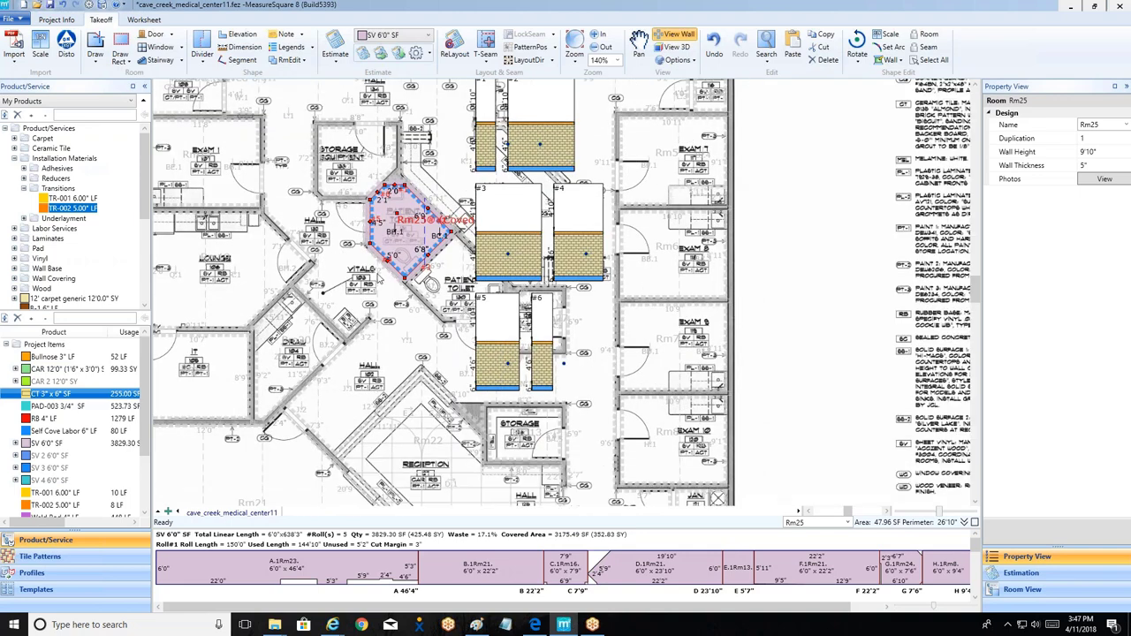
Step: Apply the same copied wall profile to every wall of patient toilet Rm26
click(455, 281)
right_click(557, 188)
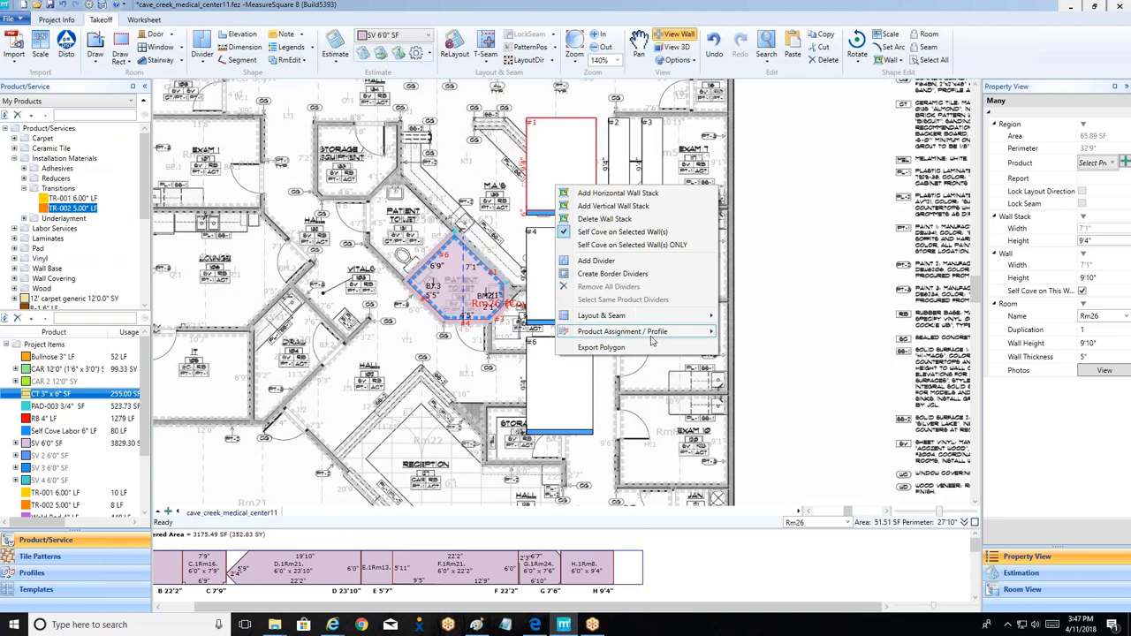
mouse_move(654, 332)
click(794, 359)
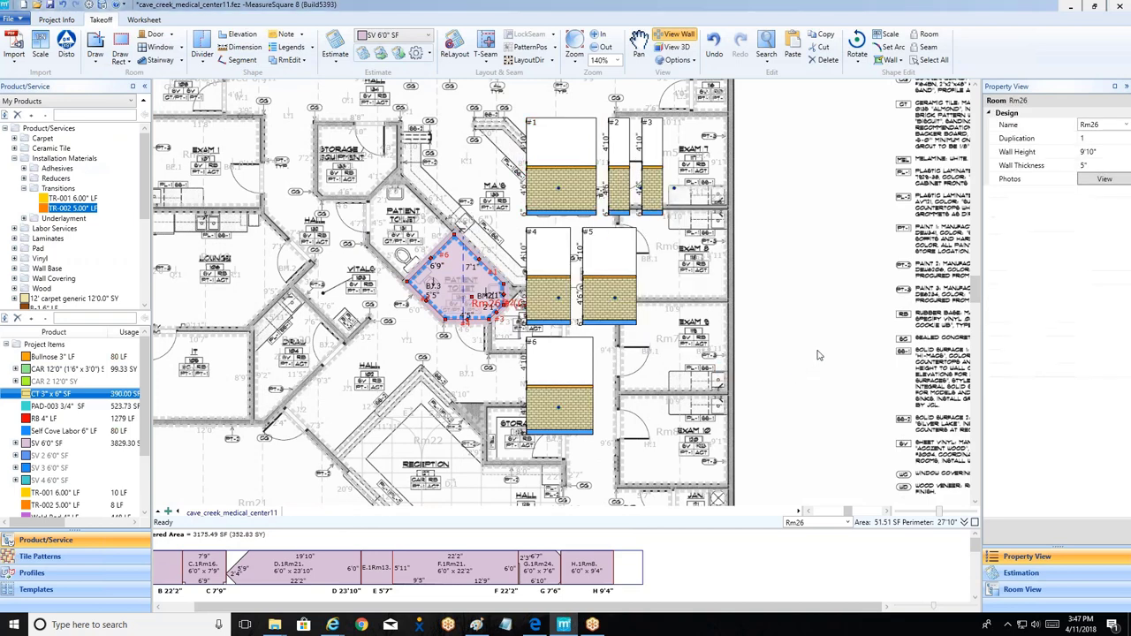
Step: Hide the wall elevations and place a 3'0" x 8'0" NoLeaf door without a transition at Rm26's door opening
right_click(816, 351)
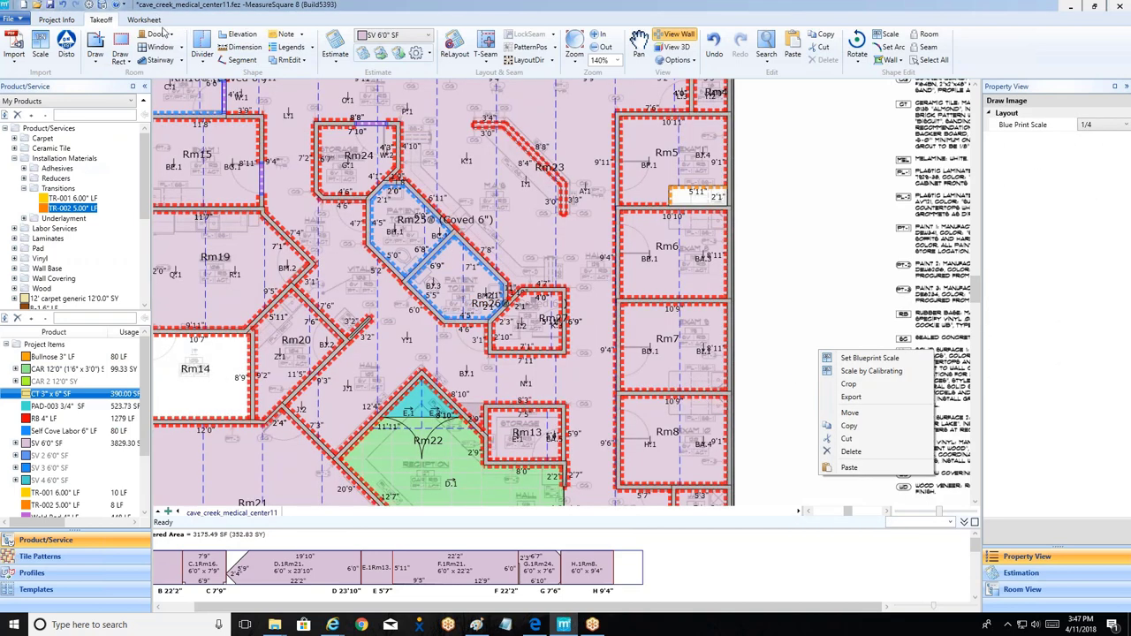
click(156, 35)
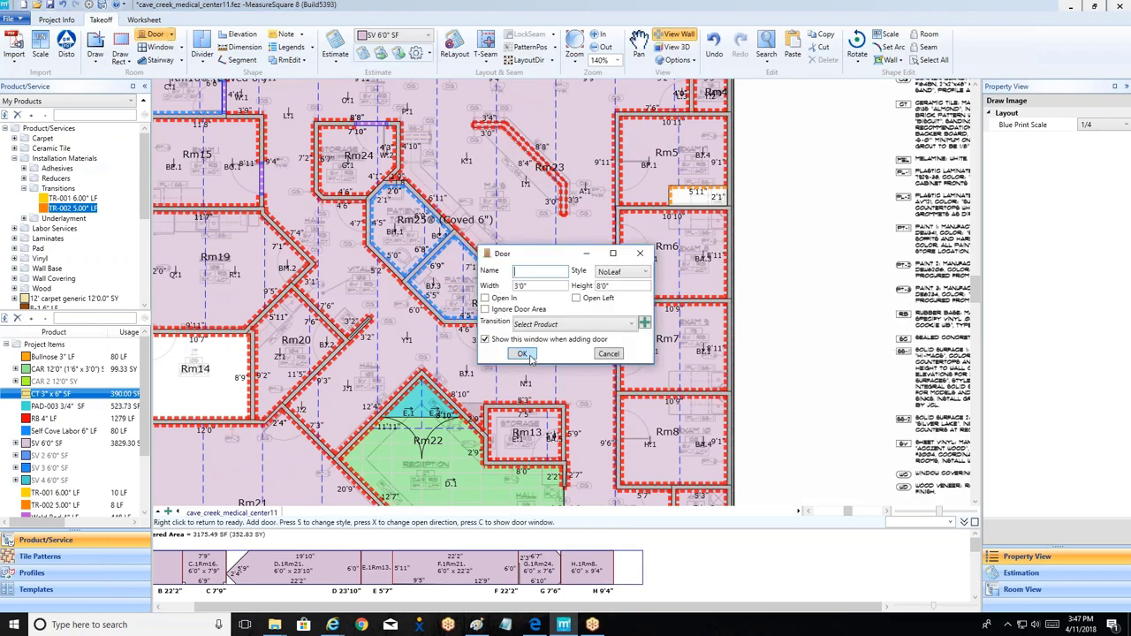
click(530, 353)
scroll(469, 324, up, 1)
scroll(469, 324, up, 5)
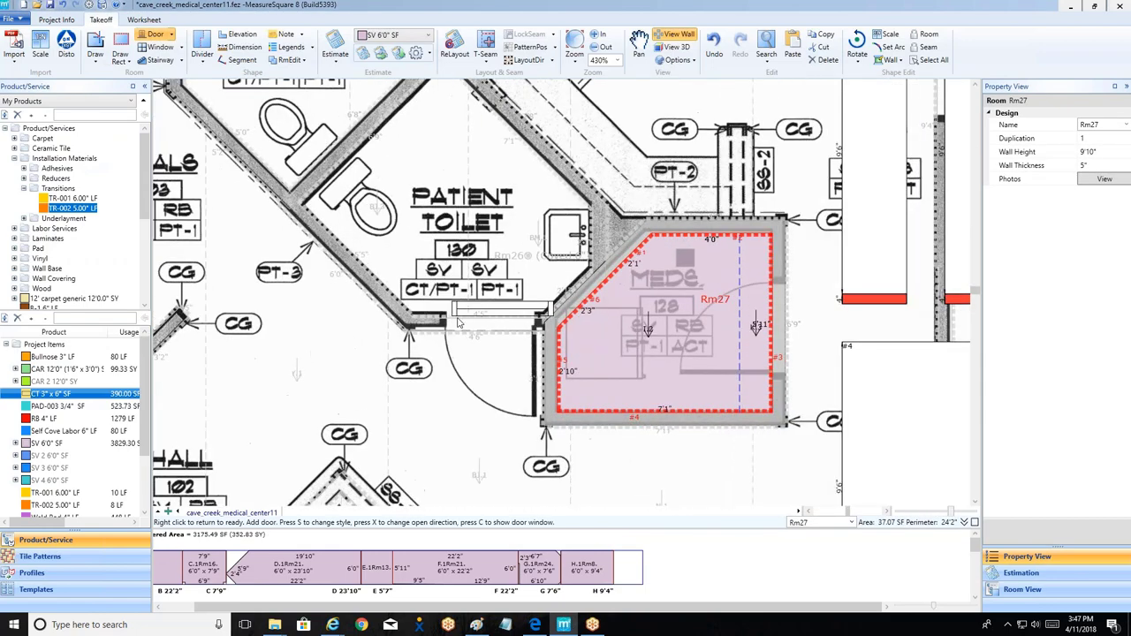
click(676, 34)
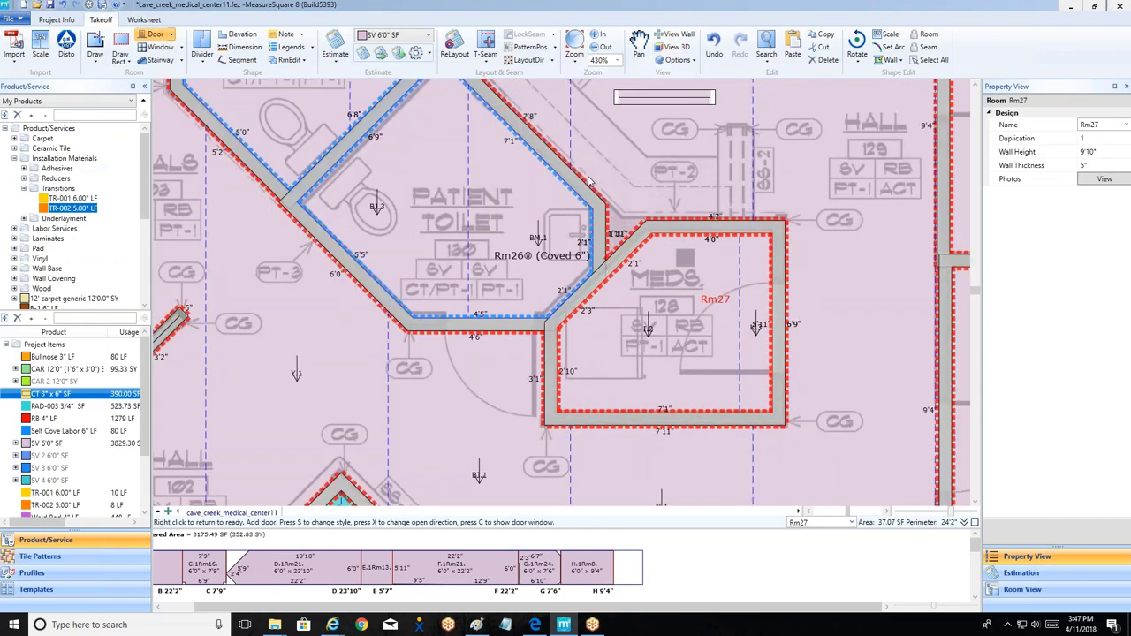
click(446, 326)
Step: Add the same NoLeaf door at Rm25's door opening and finish placing doors
middle_drag(418, 263, 518, 459)
click(275, 253)
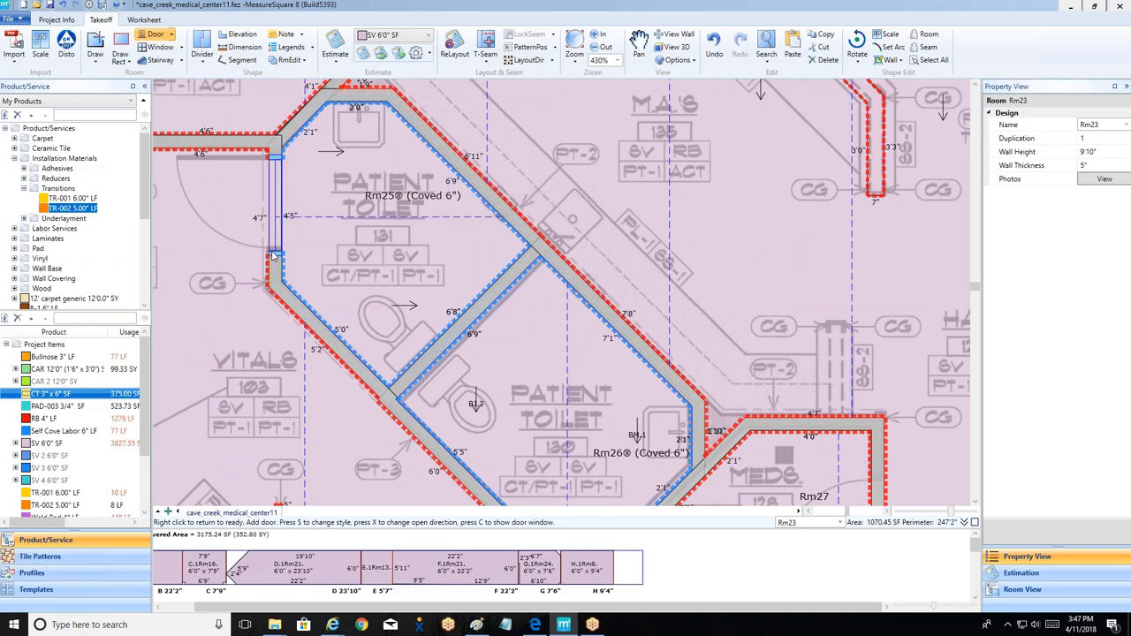
scroll(293, 254, down, 5)
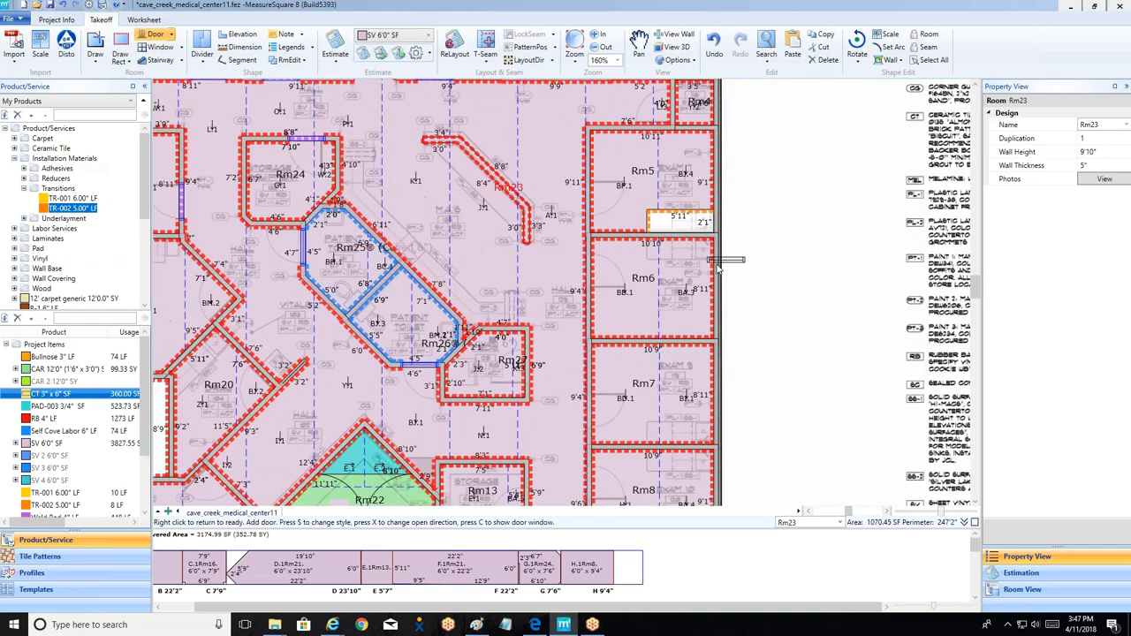
right_click(793, 280)
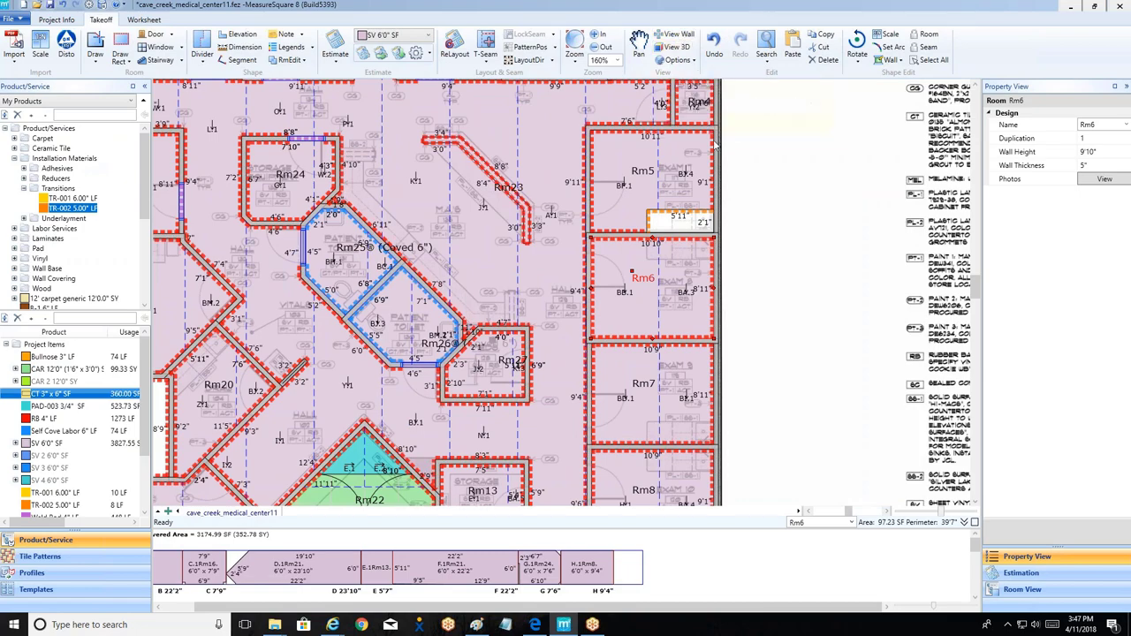
Step: Inspect staff toilet Rm16 in 3D, tilting it to see the wall tile, bullnose and coved floor, and return to the takeoff plan
scroll(777, 210, down, 1)
scroll(738, 348, down, 3)
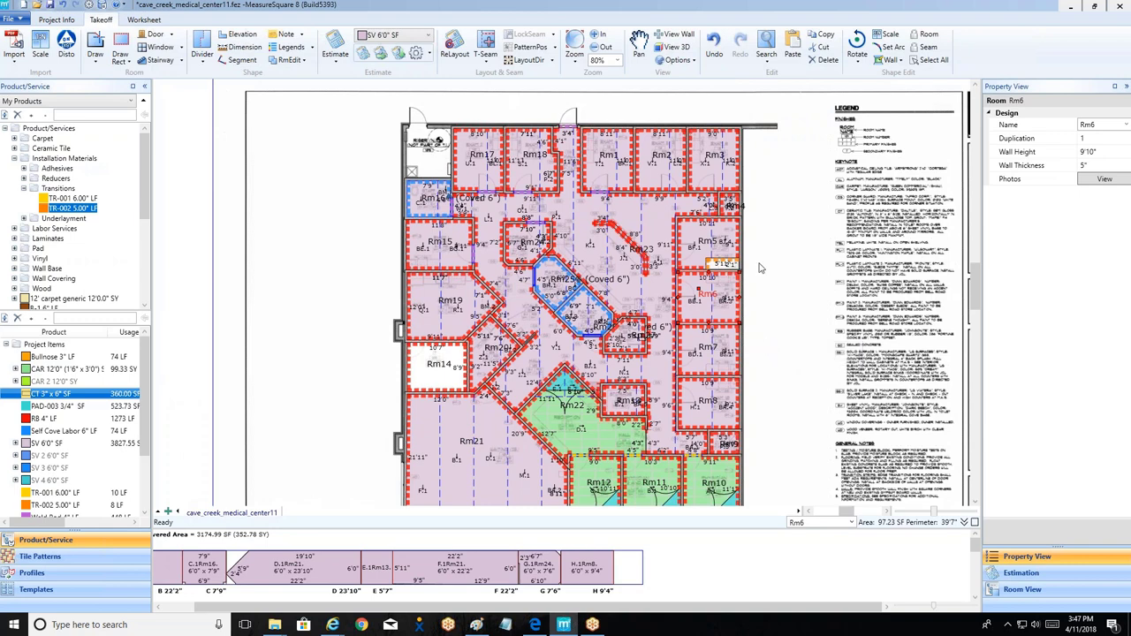
scroll(760, 267, down, 1)
middle_drag(698, 265, 656, 270)
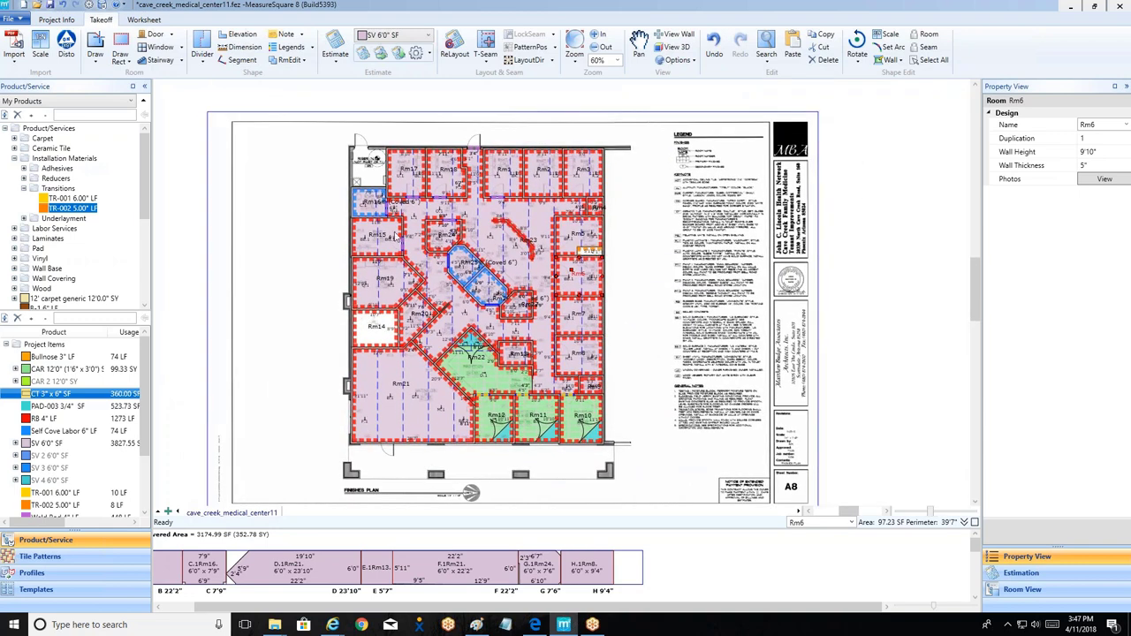
click(370, 207)
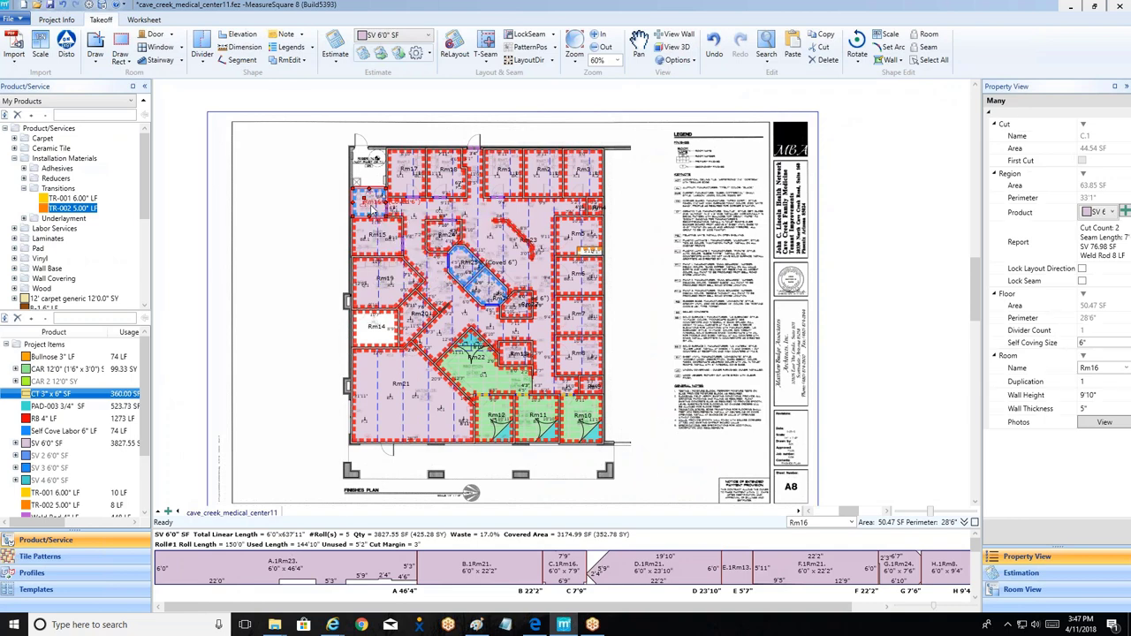
scroll(369, 206, up, 1)
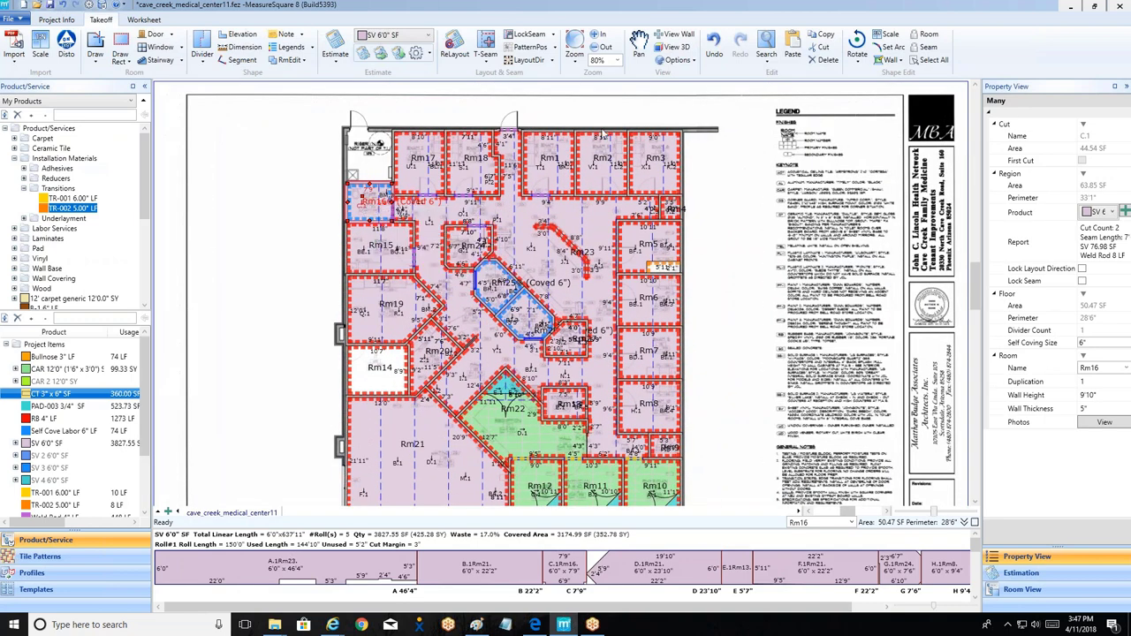
click(678, 46)
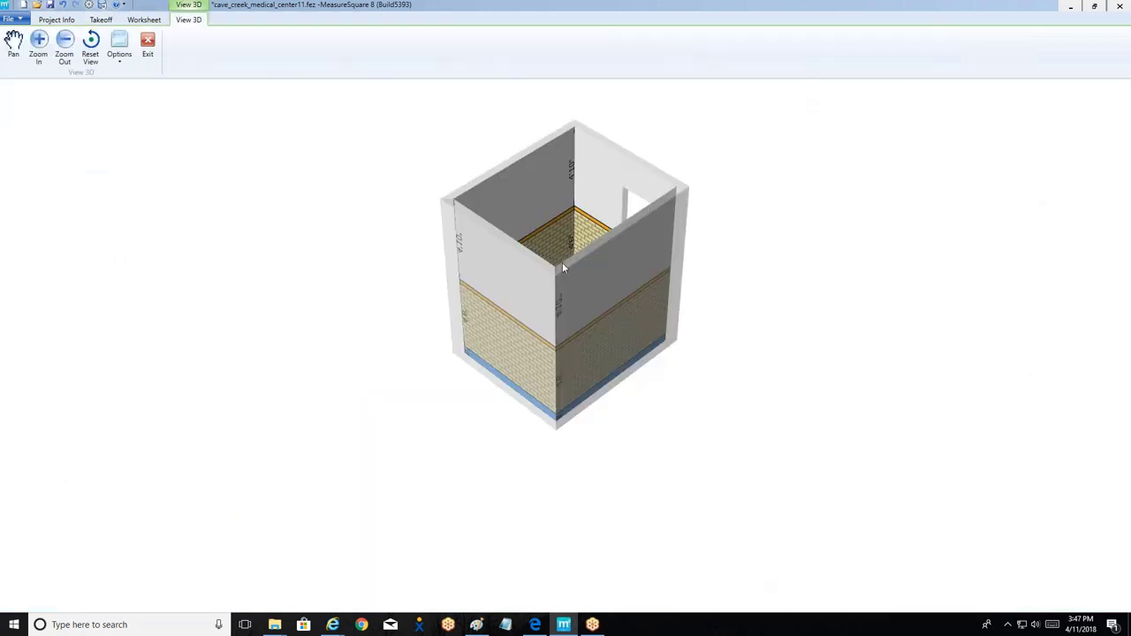
drag(557, 266, 555, 343)
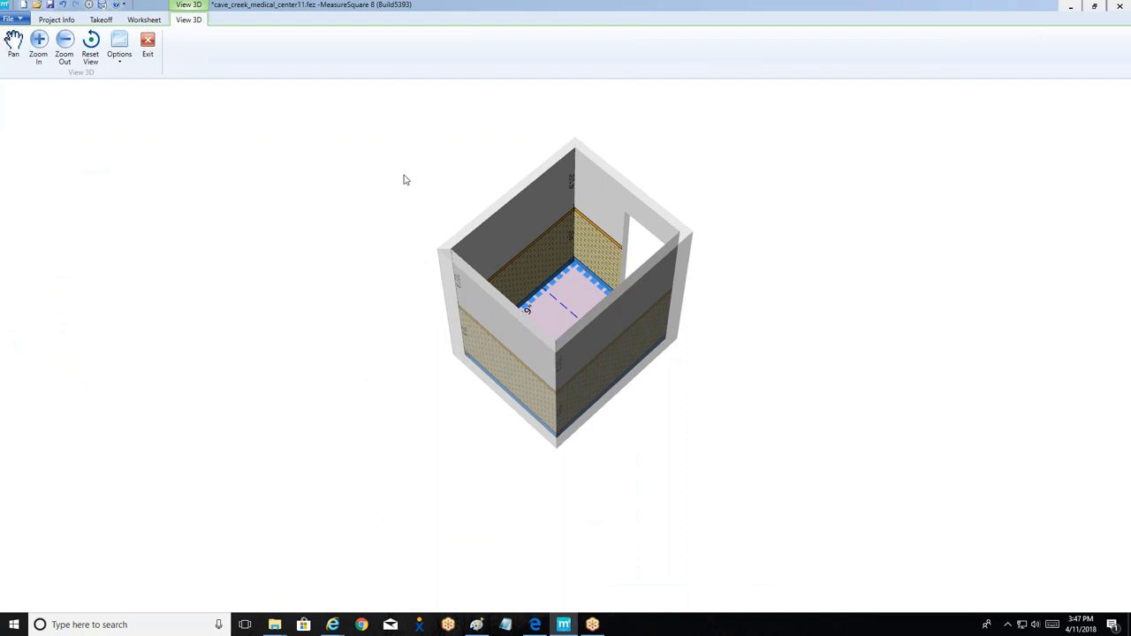
click(103, 22)
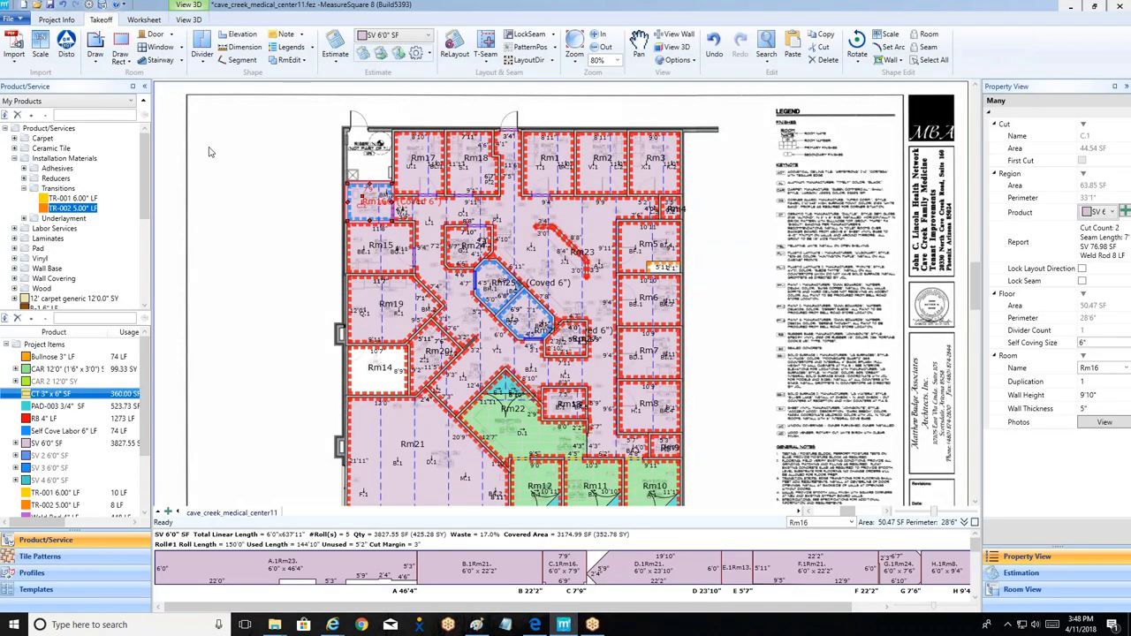
Step: Enlarge the roll cut diagram area beneath the plan and examine the SV 6'0" cuts on the first rolls
click(248, 180)
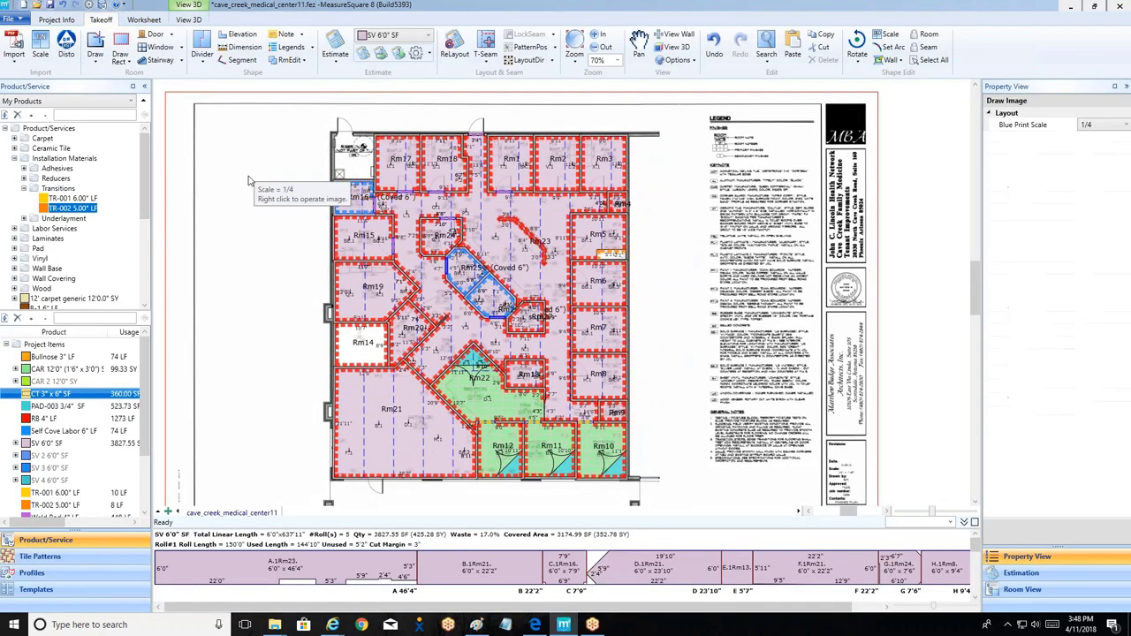
drag(248, 180, 268, 166)
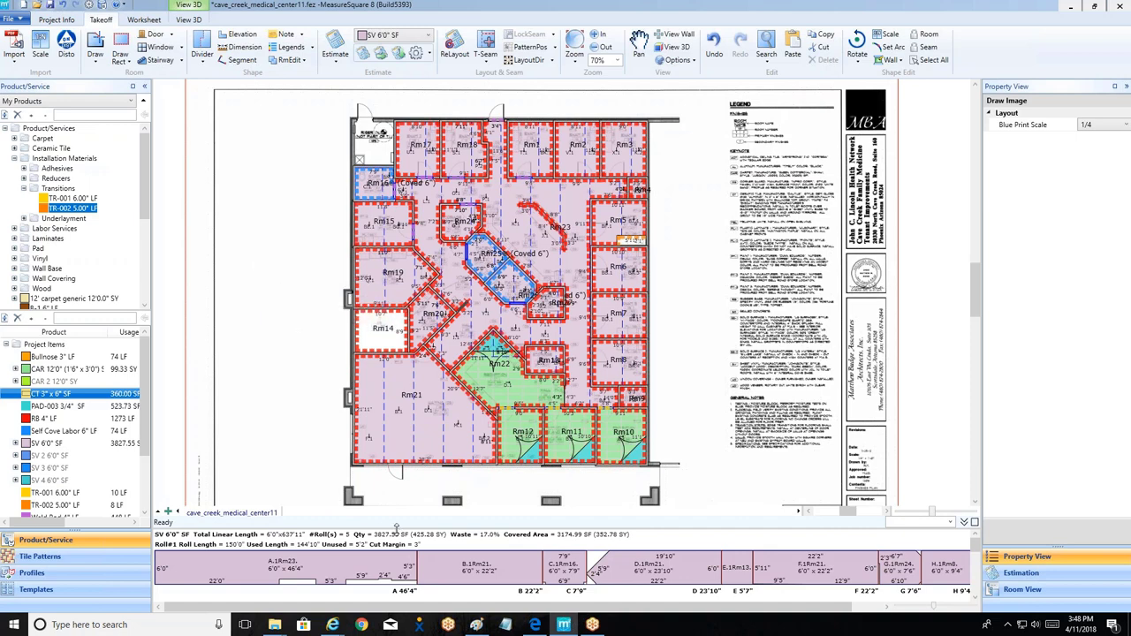
drag(397, 524, 387, 463)
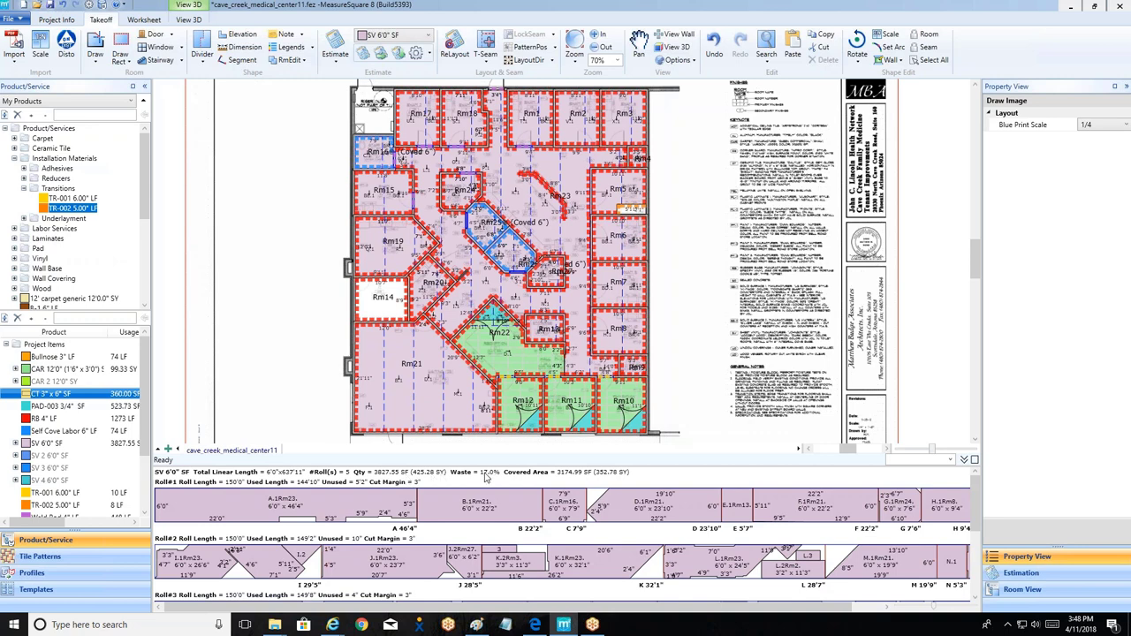
scroll(502, 497, up, 2)
scroll(976, 515, up, 1)
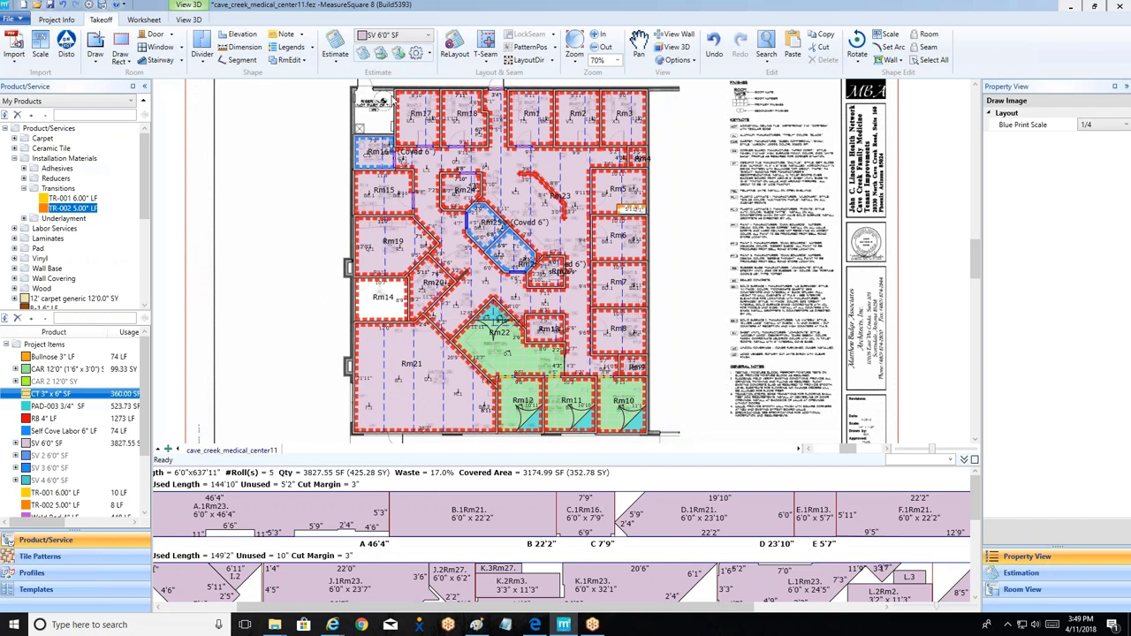
Step: Re-estimate the SV 6'0" sheet vinyl with its seams running horizontally across the plan, and check the list of project items
click(380, 55)
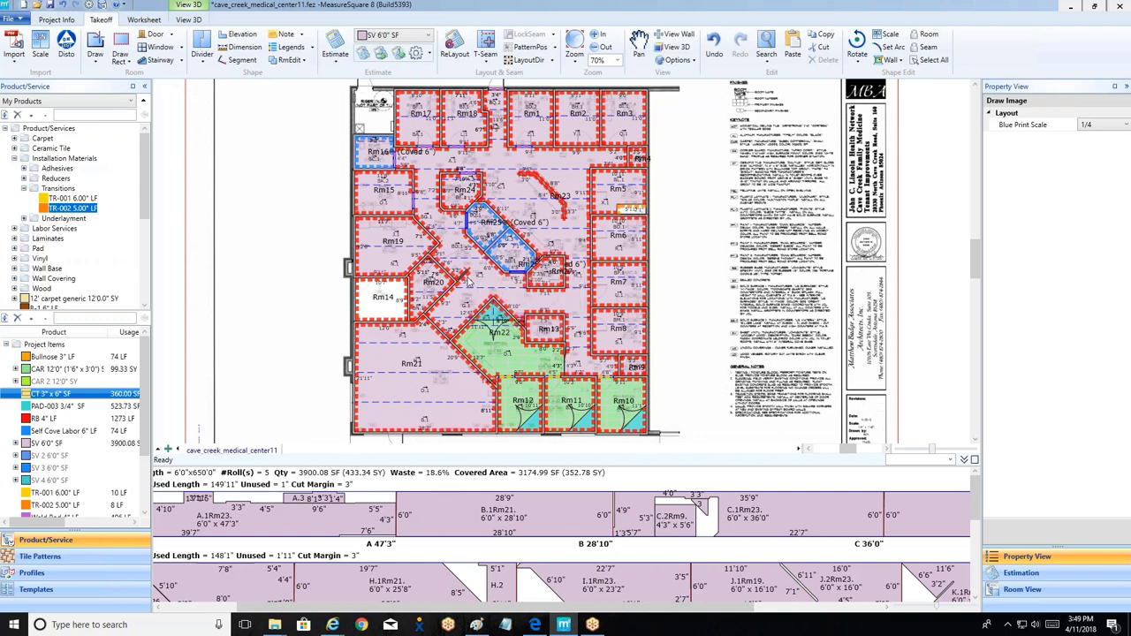
click(400, 37)
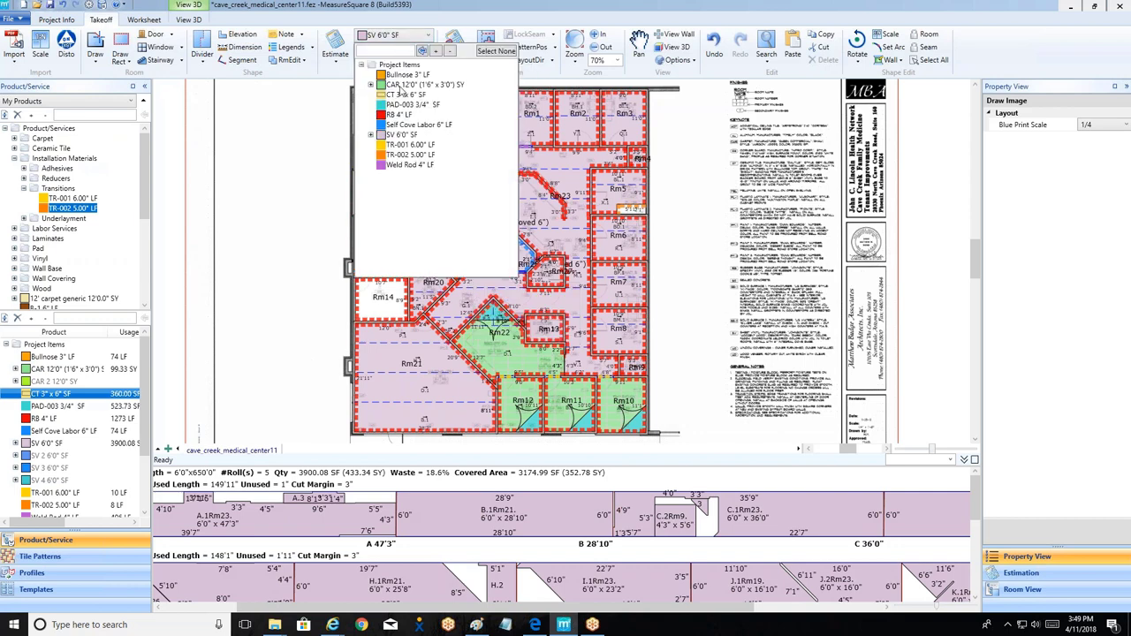
click(309, 146)
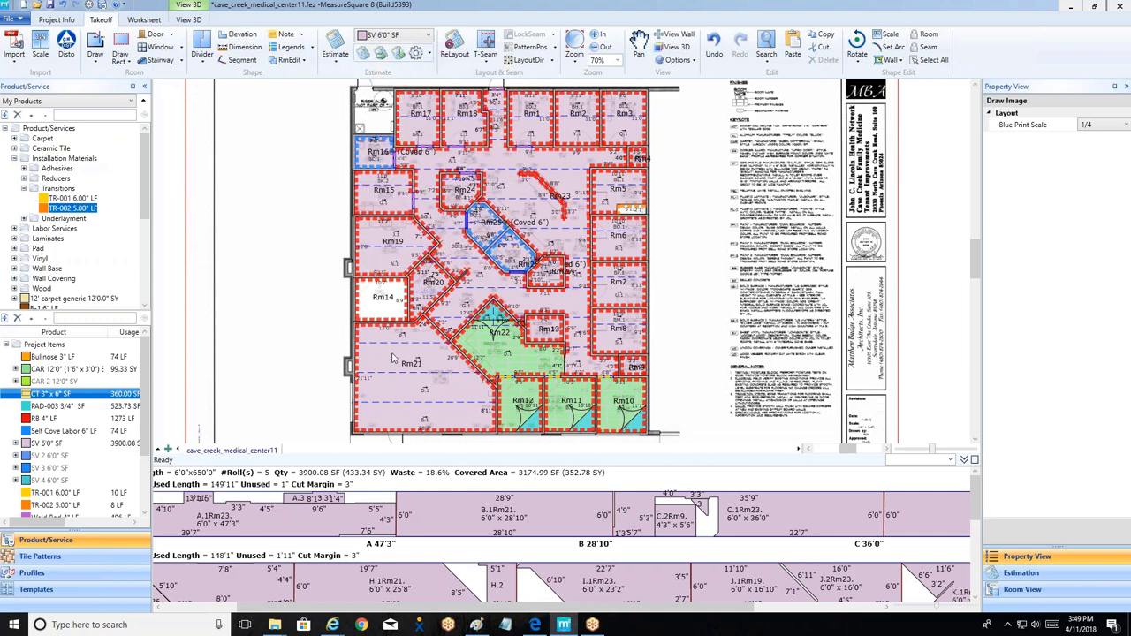
Step: Set the layout direction of waiting room Rm21 parallel to its left wall so its seams run vertically
scroll(397, 406, up, 3)
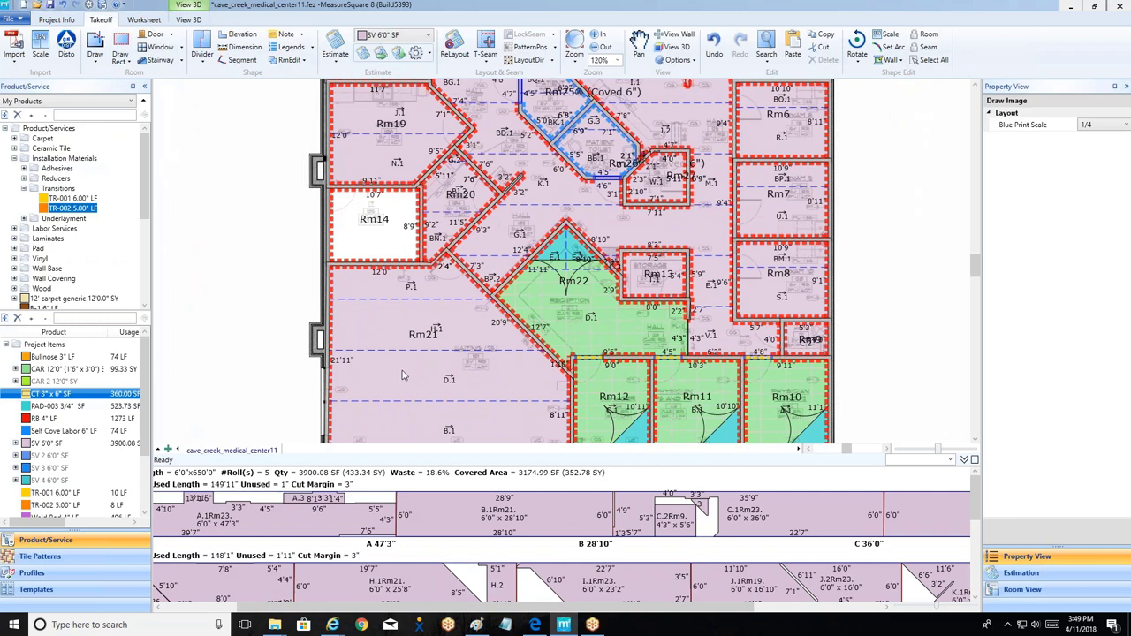
click(527, 60)
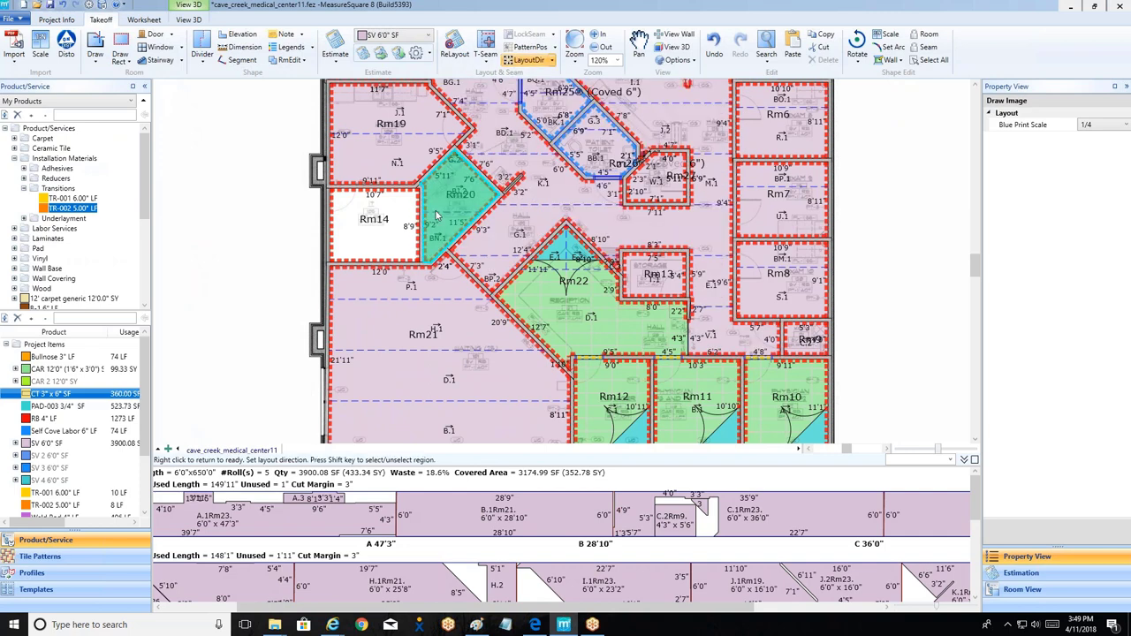
click(330, 336)
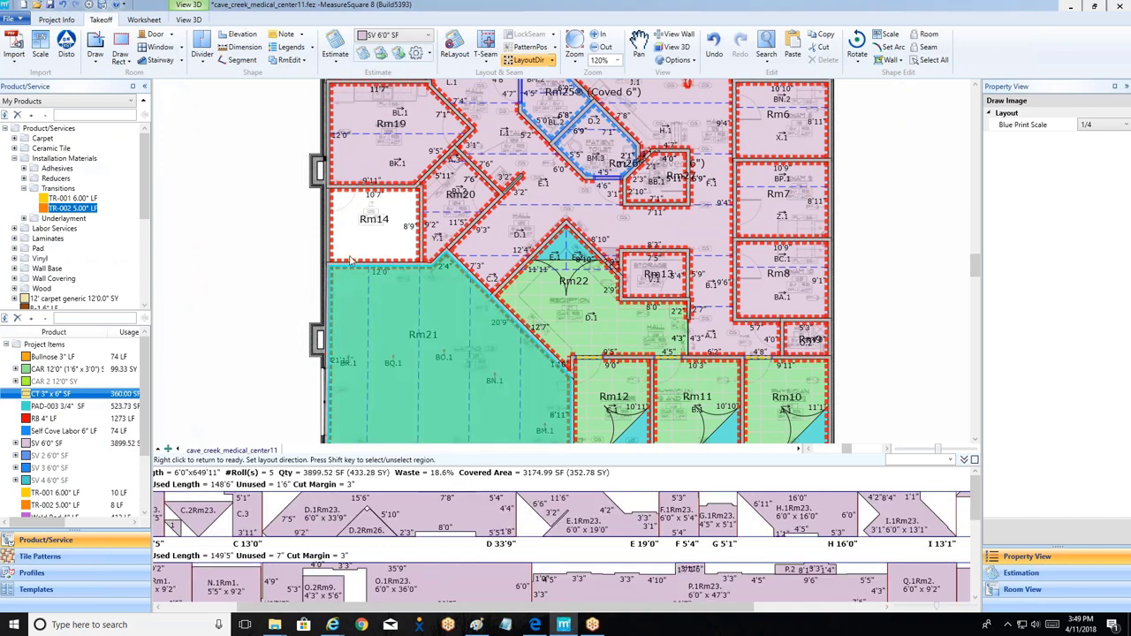
right_click(237, 235)
Step: Move Rm21's lengthwise seams toward its left wall, leaving a narrow strip along that wall
scroll(236, 235, down, 3)
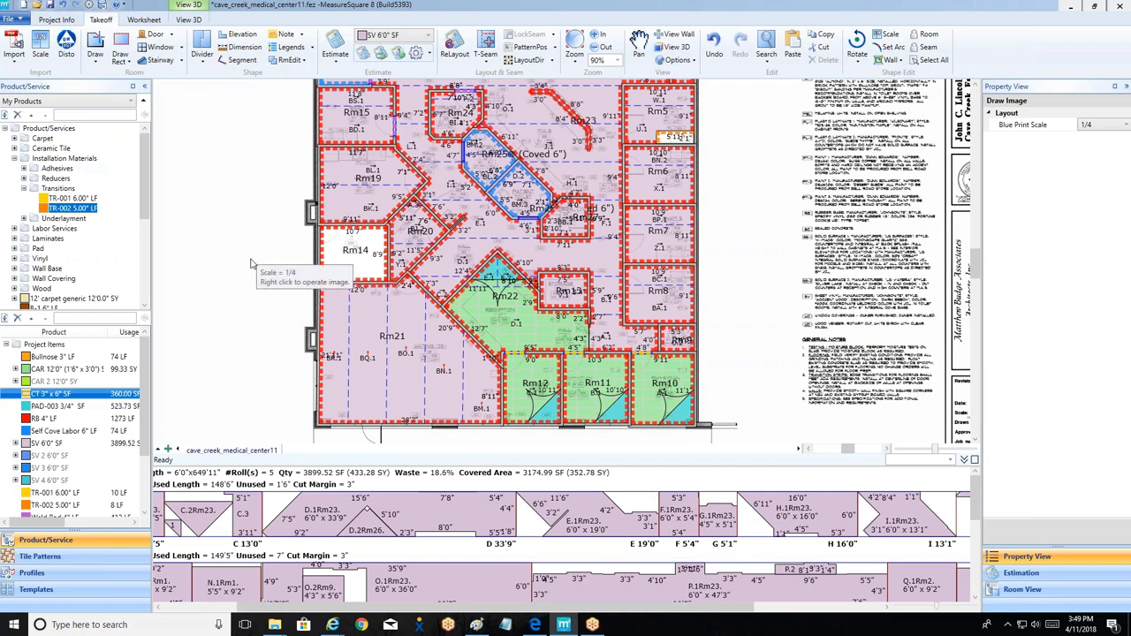
middle_drag(213, 191, 221, 205)
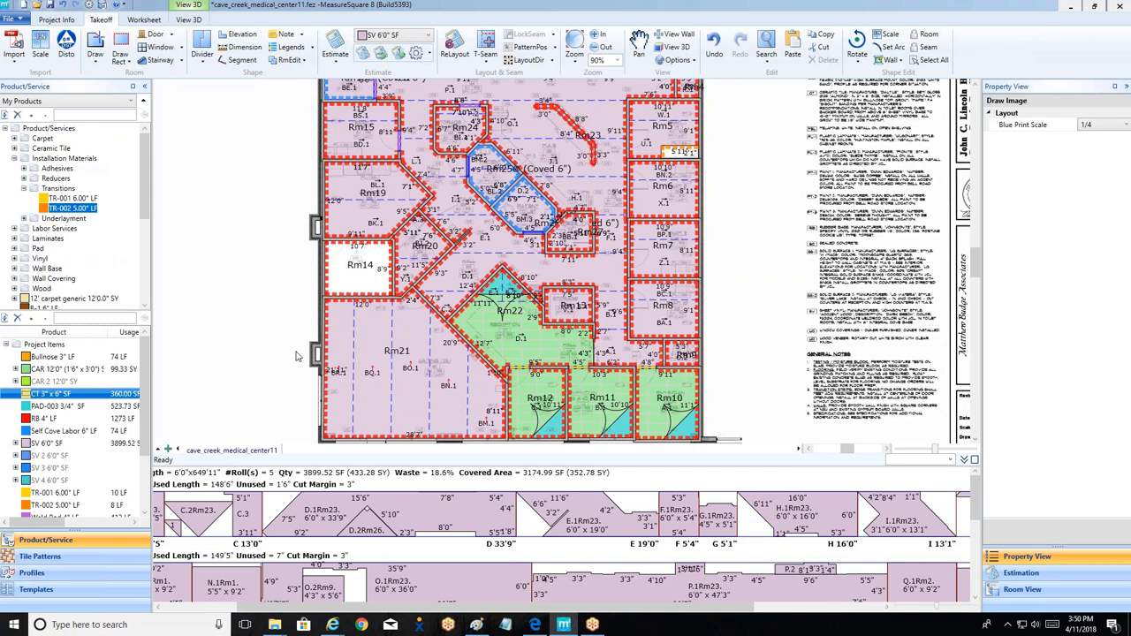
click(353, 347)
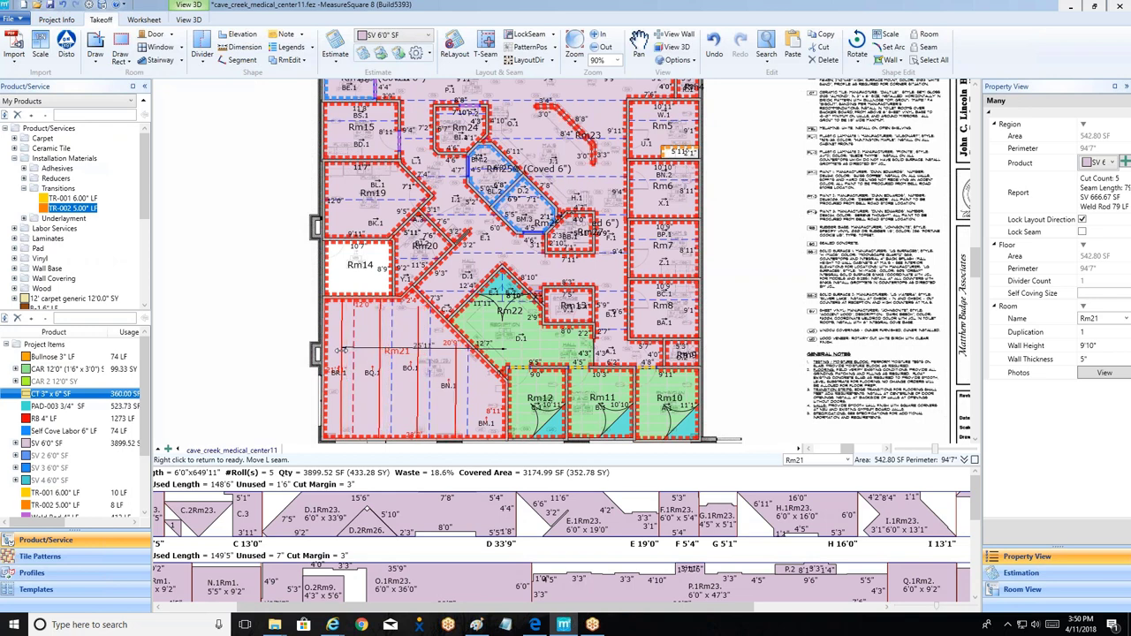
click(339, 351)
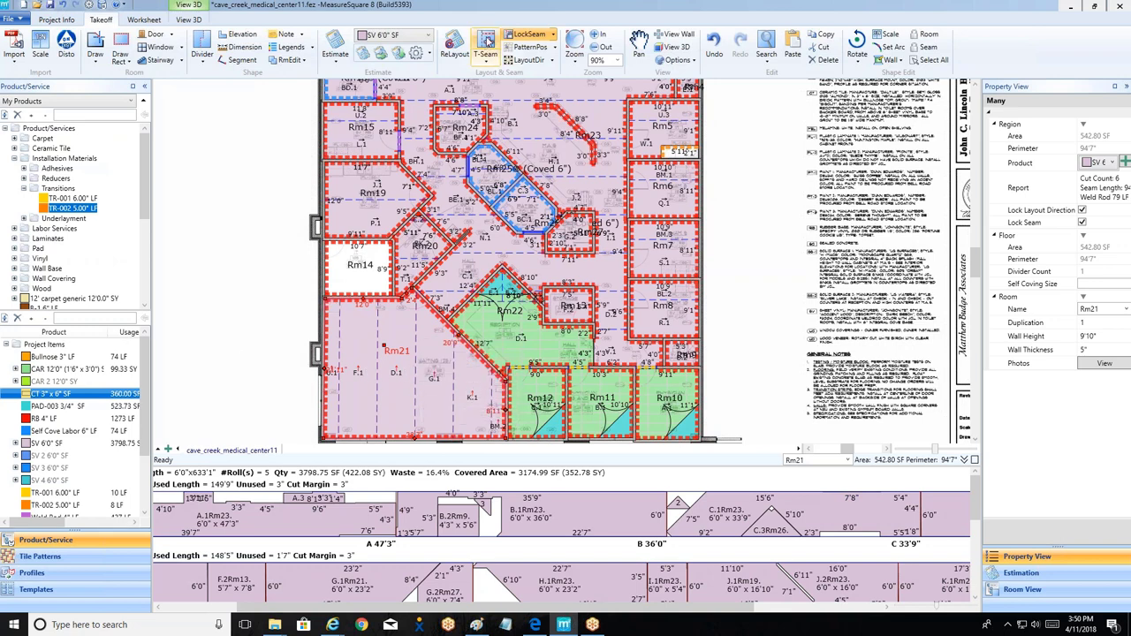
Step: Add a T-seam across the narrow vinyl strip along Rm21's right wall beside Rm12
click(487, 40)
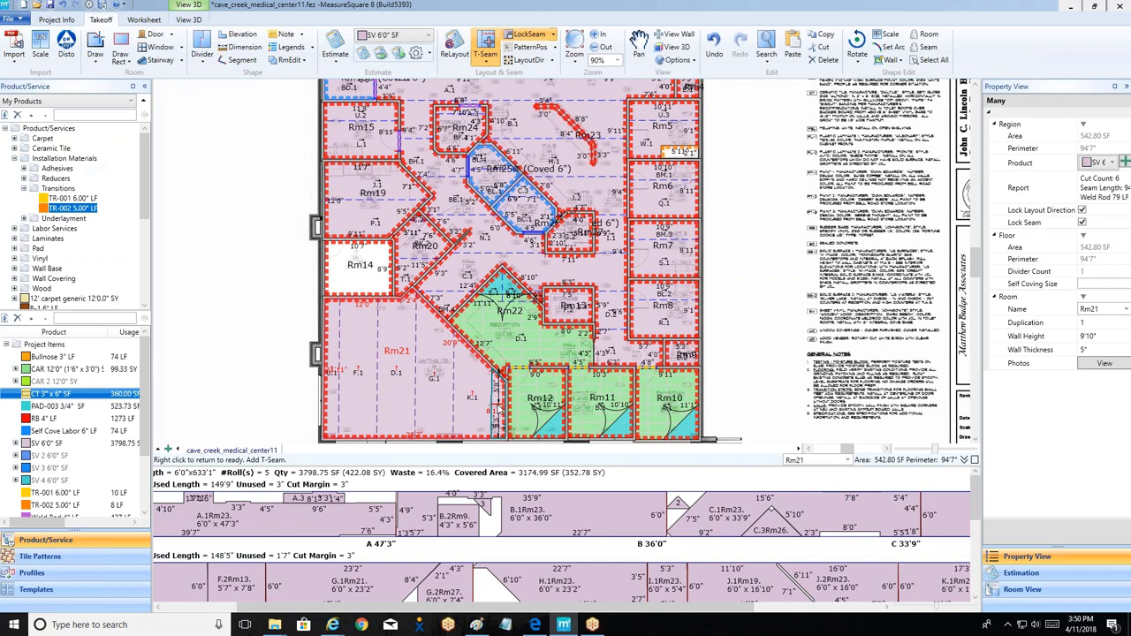
scroll(497, 410, up, 4)
scroll(497, 410, up, 1)
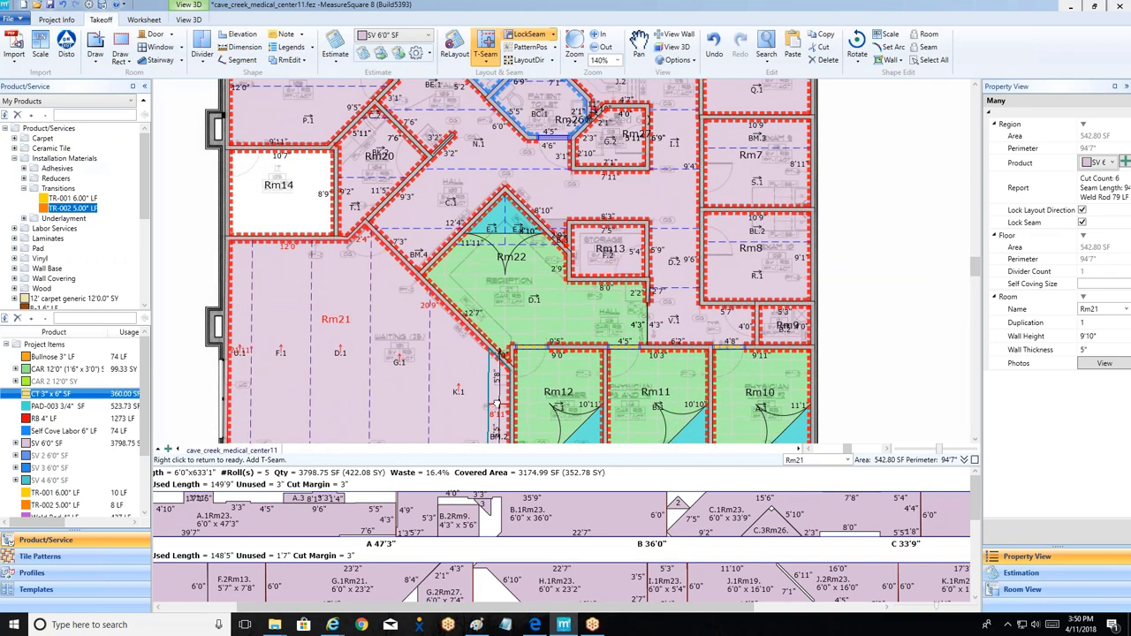
middle_drag(497, 410, 482, 305)
click(481, 304)
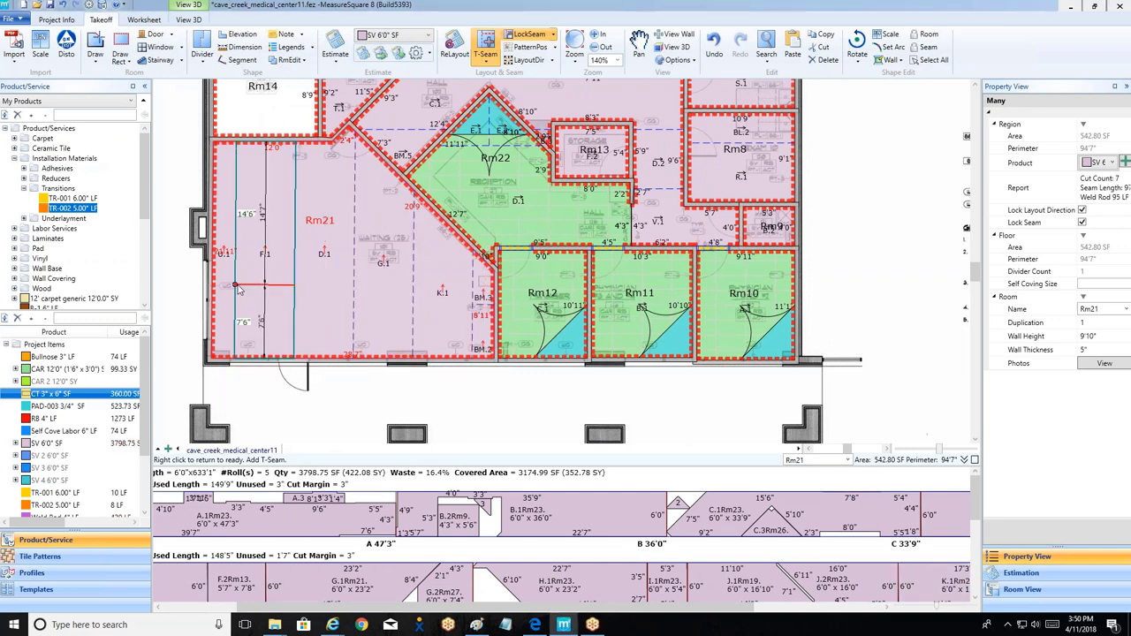
right_click(447, 391)
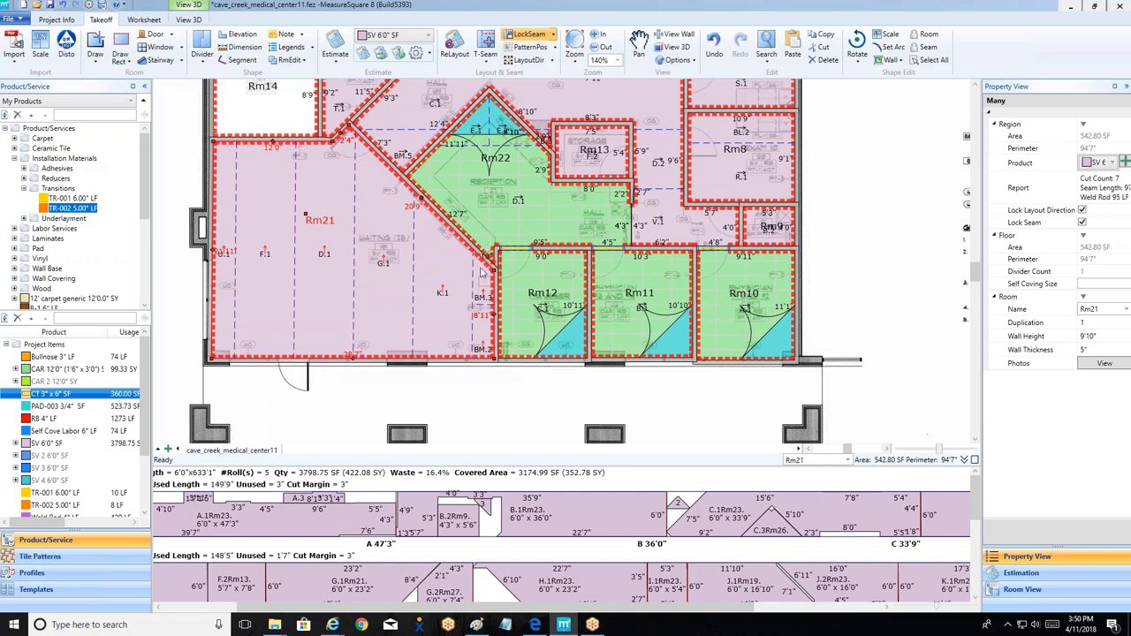
Step: Delete the T-seam from the narrow strip along Rm21's right wall
click(484, 307)
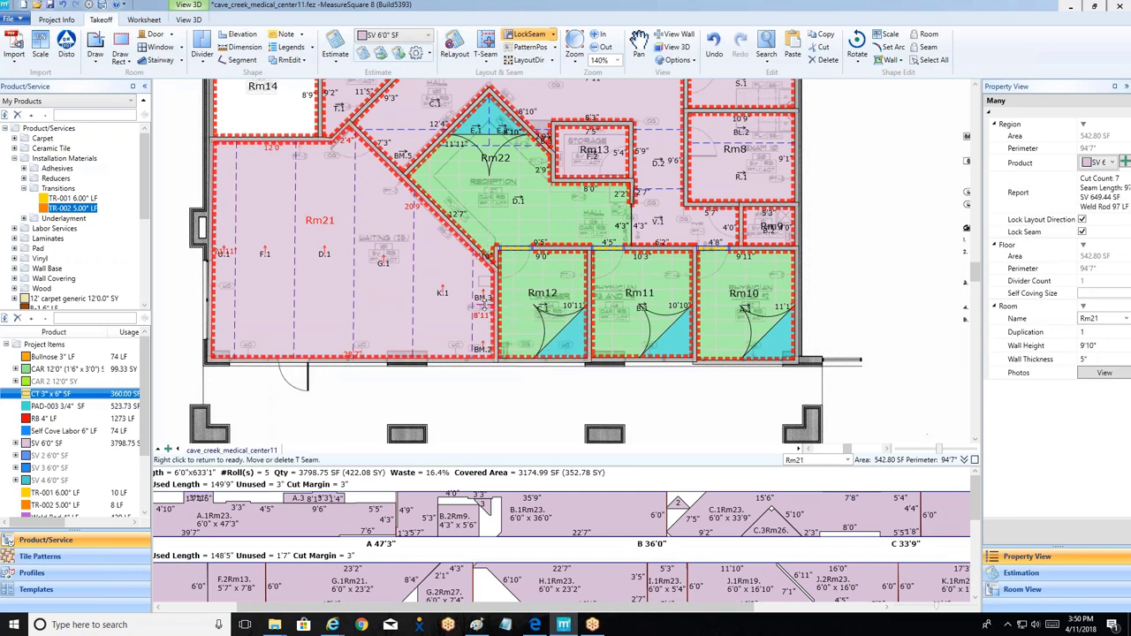
right_click(484, 391)
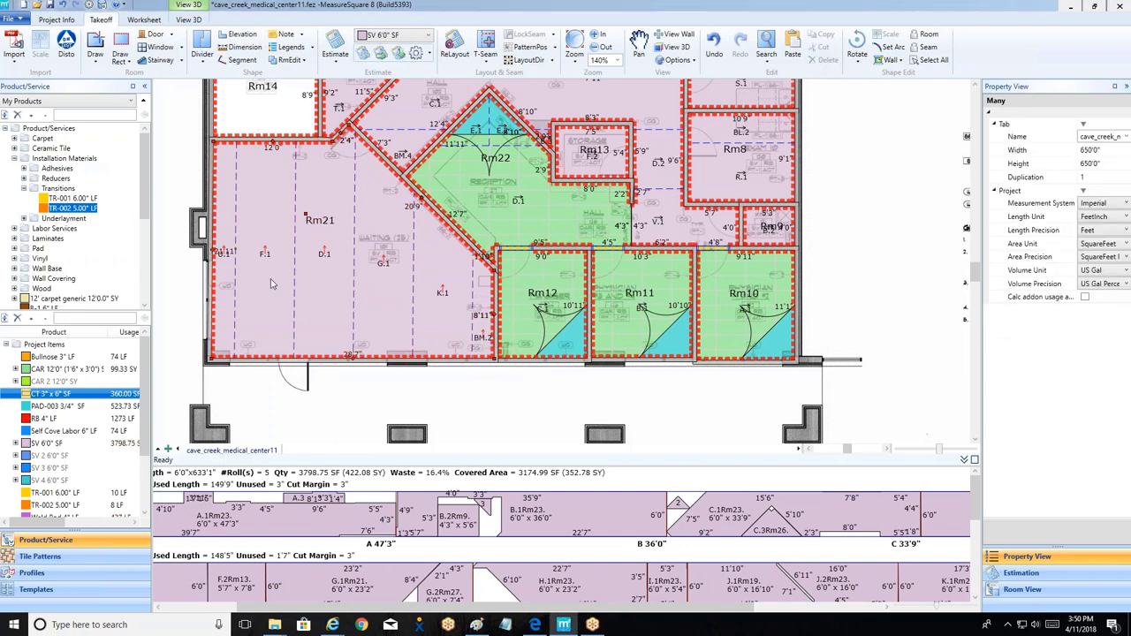
mouse_move(289, 262)
Step: Review the SV 6'0" estimate settings and select Length & Width as the margin type
scroll(290, 262, down, 1)
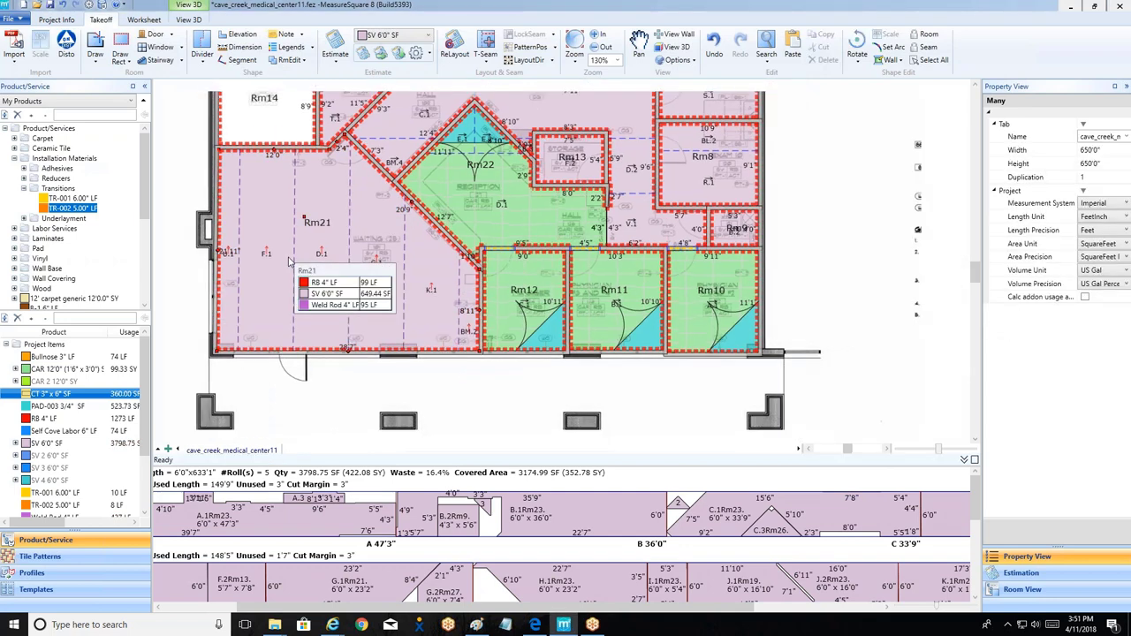
scroll(290, 262, down, 3)
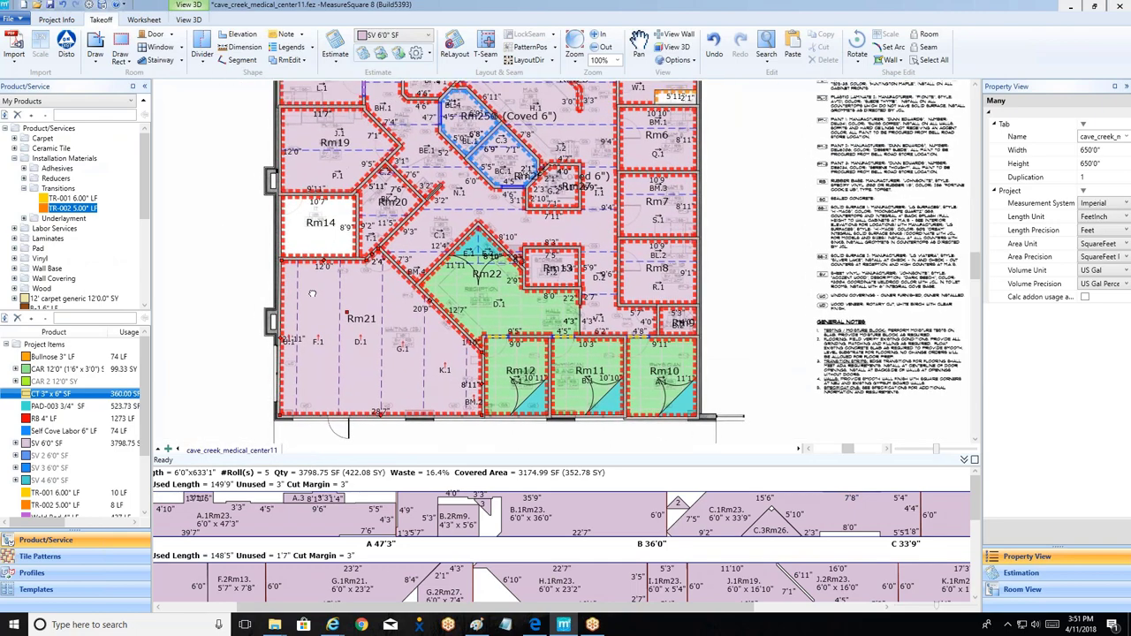
mouse_move(314, 297)
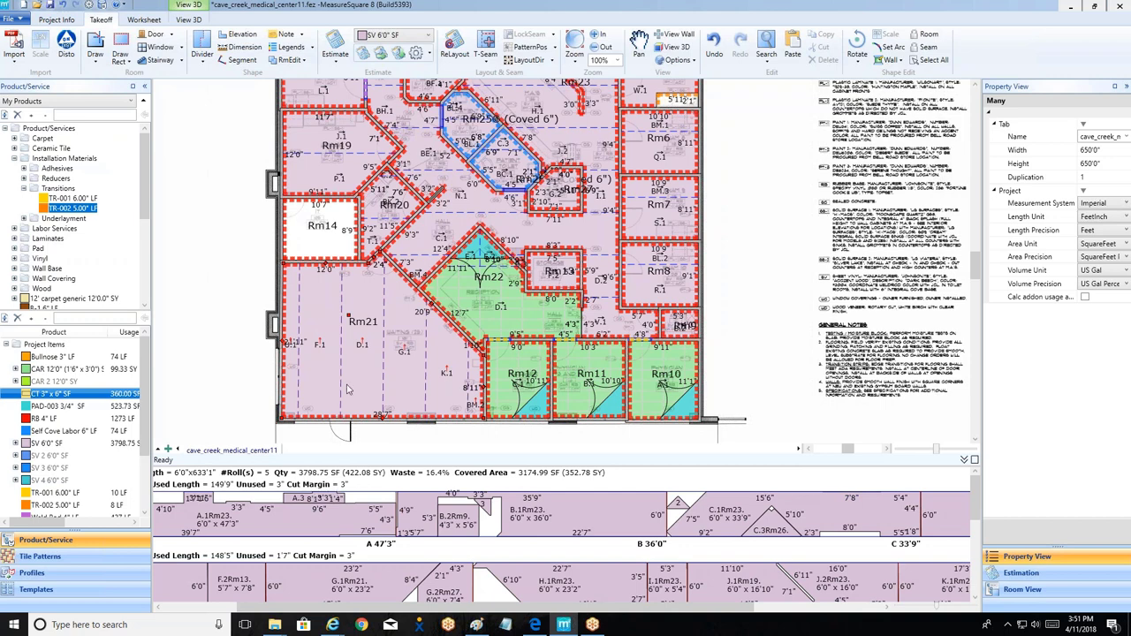
click(415, 54)
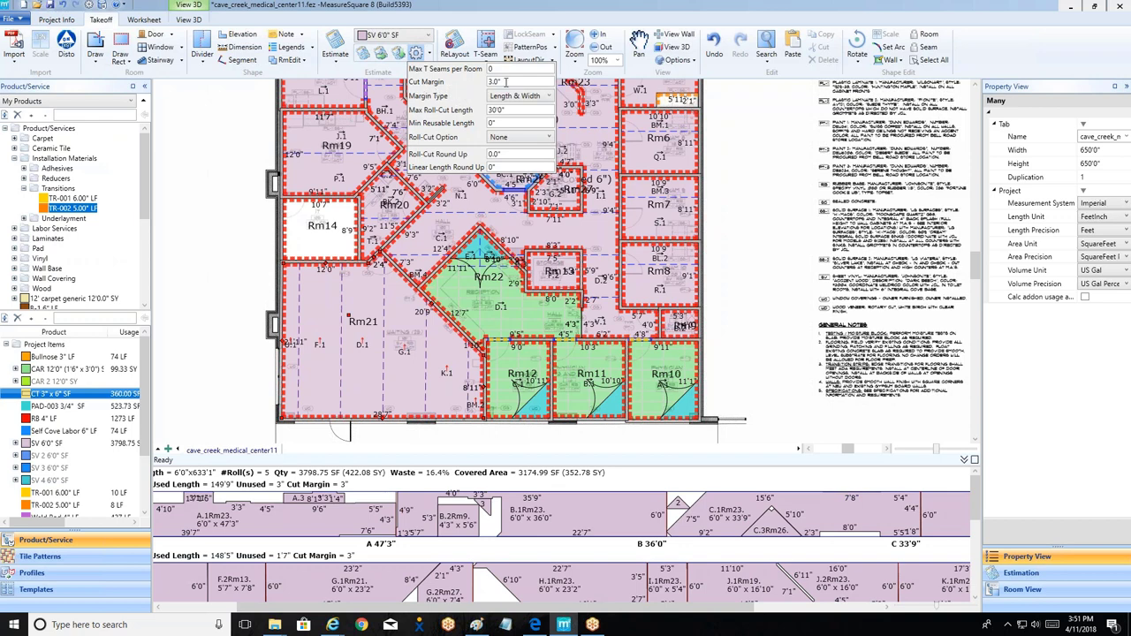
click(515, 95)
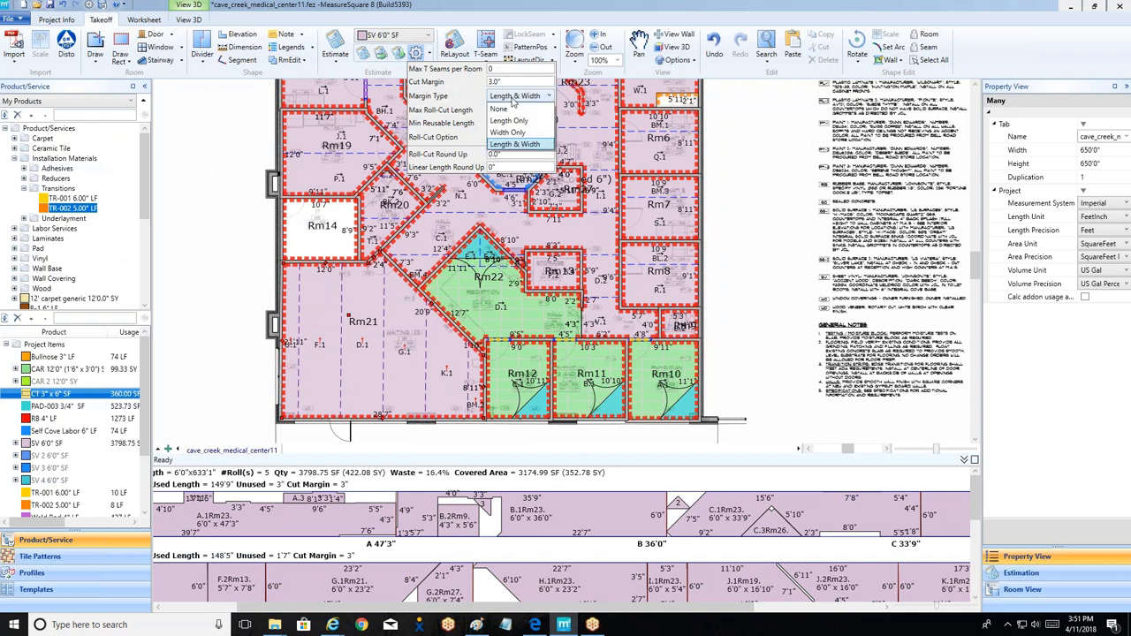
click(501, 145)
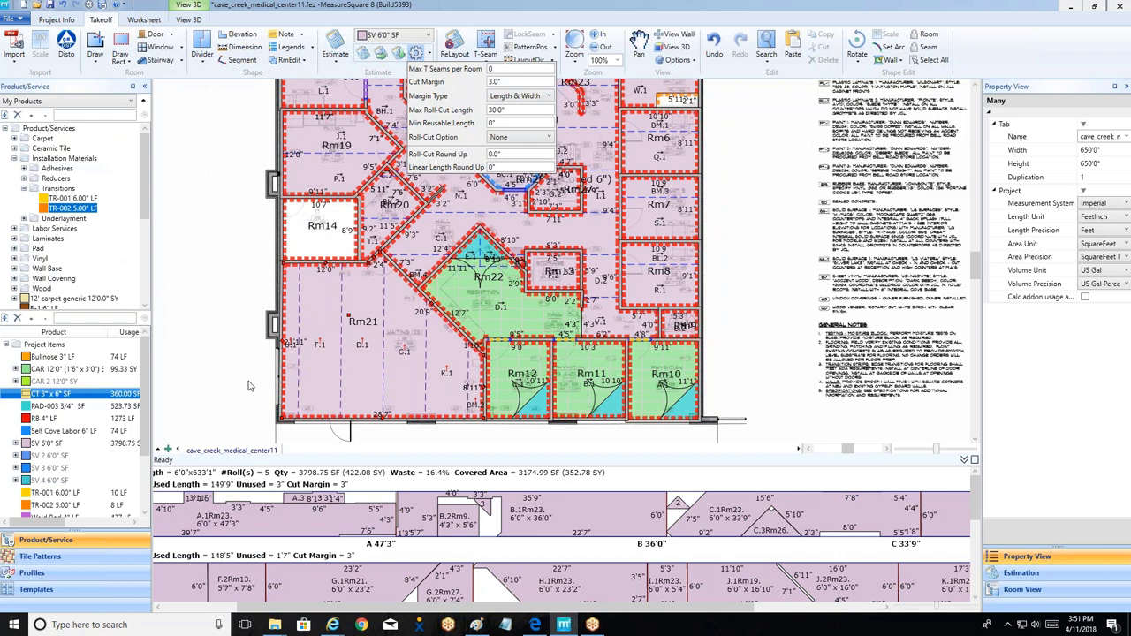
click(214, 237)
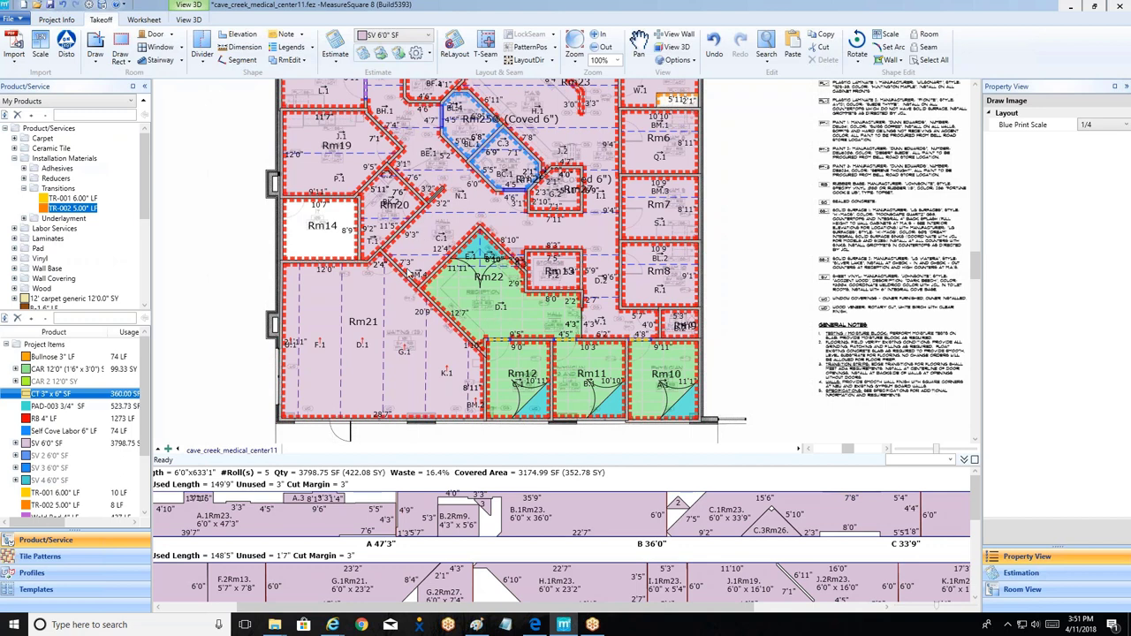
Step: Examine the doorway transitions between the Rm22 hall and rooms Rm12 and Rm11 up close
mouse_move(414, 274)
scroll(513, 409, up, 7)
mouse_move(431, 353)
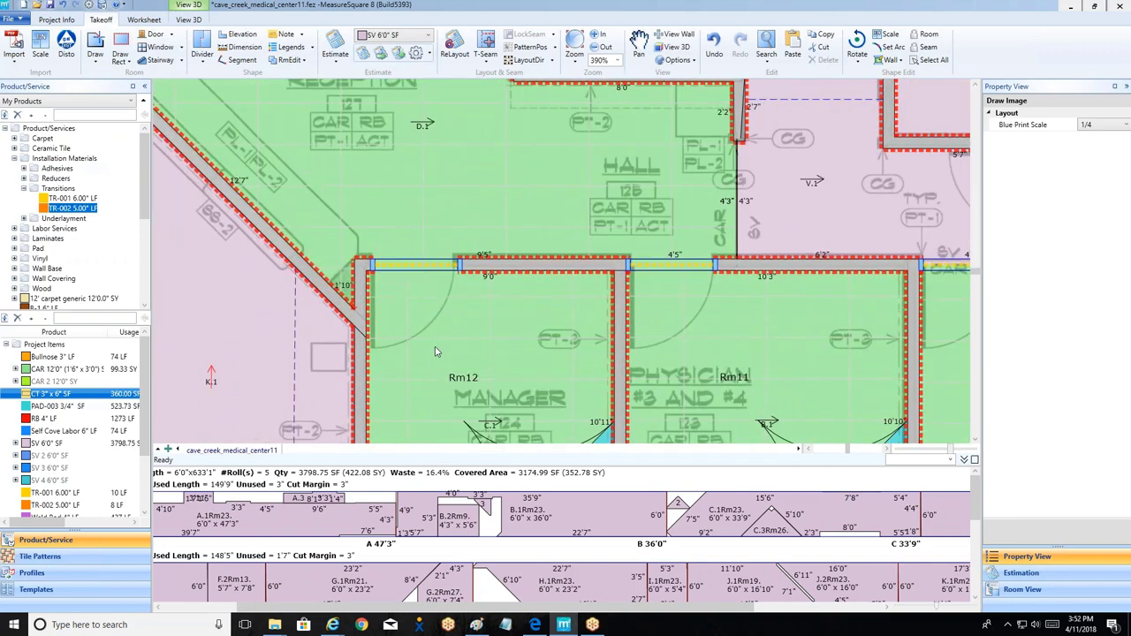
scroll(492, 318, down, 3)
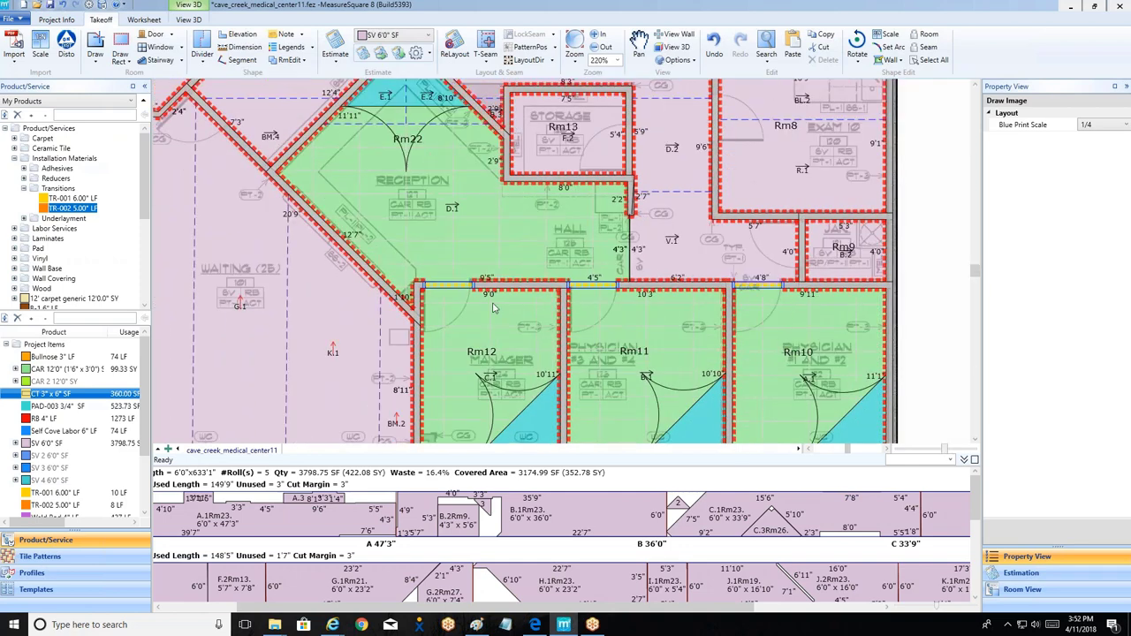
scroll(446, 299, up, 2)
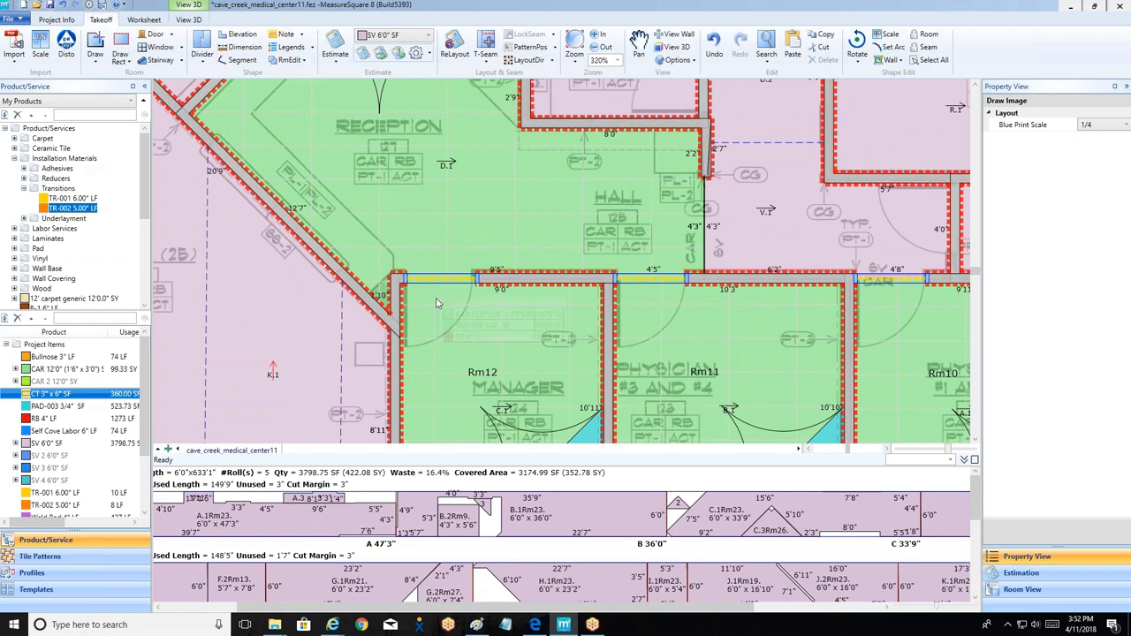
scroll(444, 292, up, 2)
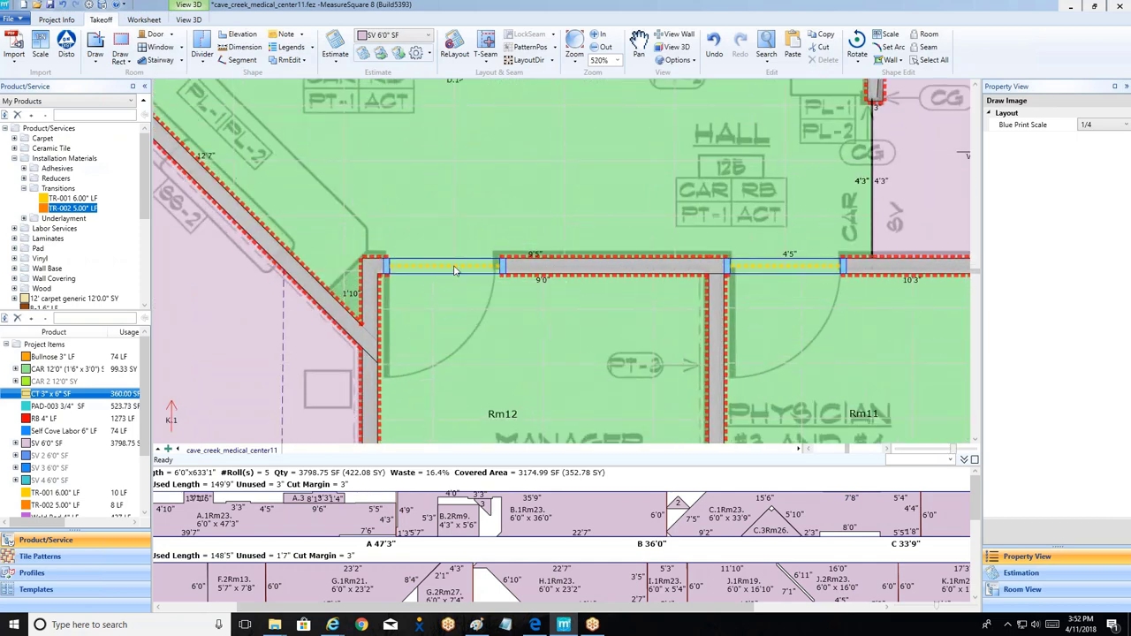
scroll(800, 285, down, 6)
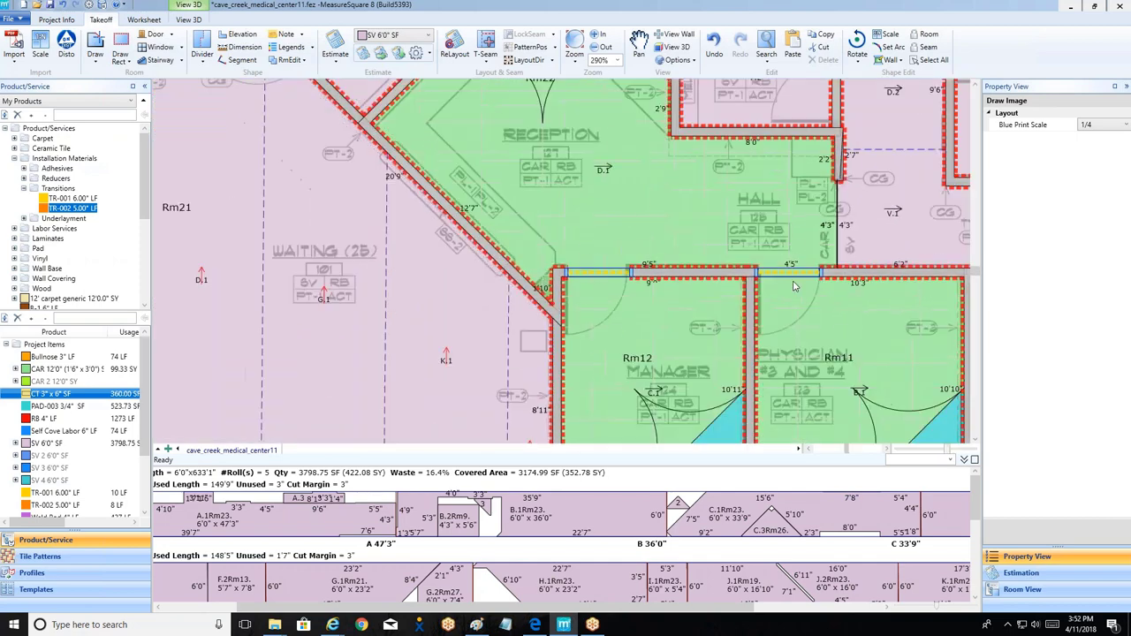
Step: Set the carpet pattern position for Rm10, Rm11, Rm12 and Rm22 on the carpet-to-vinyl transition line at the end of the Rm22 hall
middle_drag(800, 285, 555, 281)
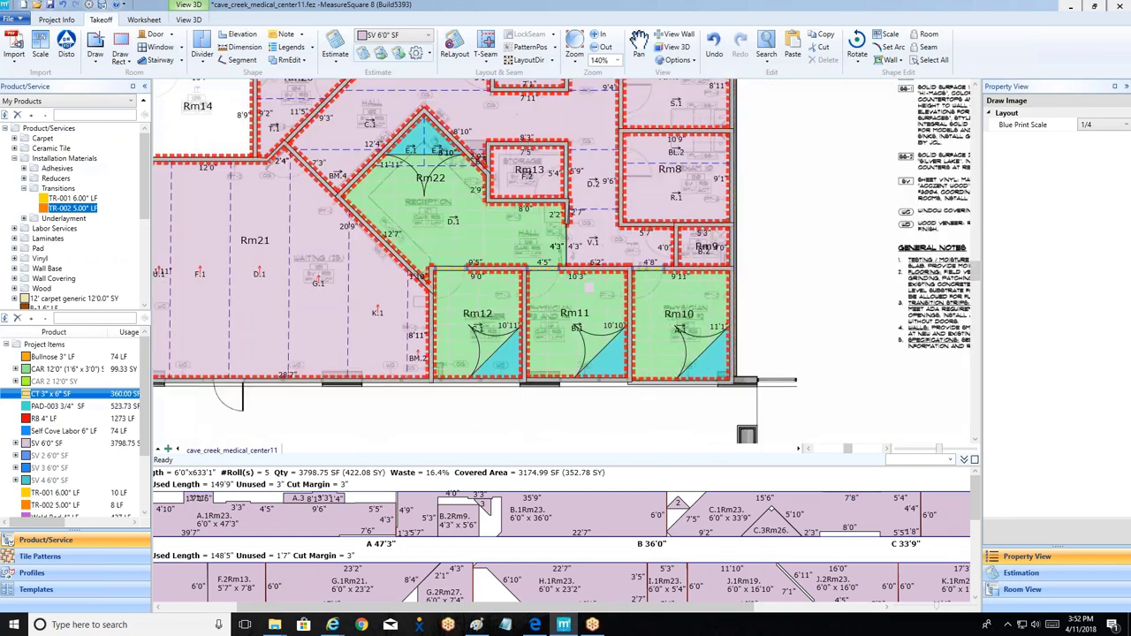
click(655, 305)
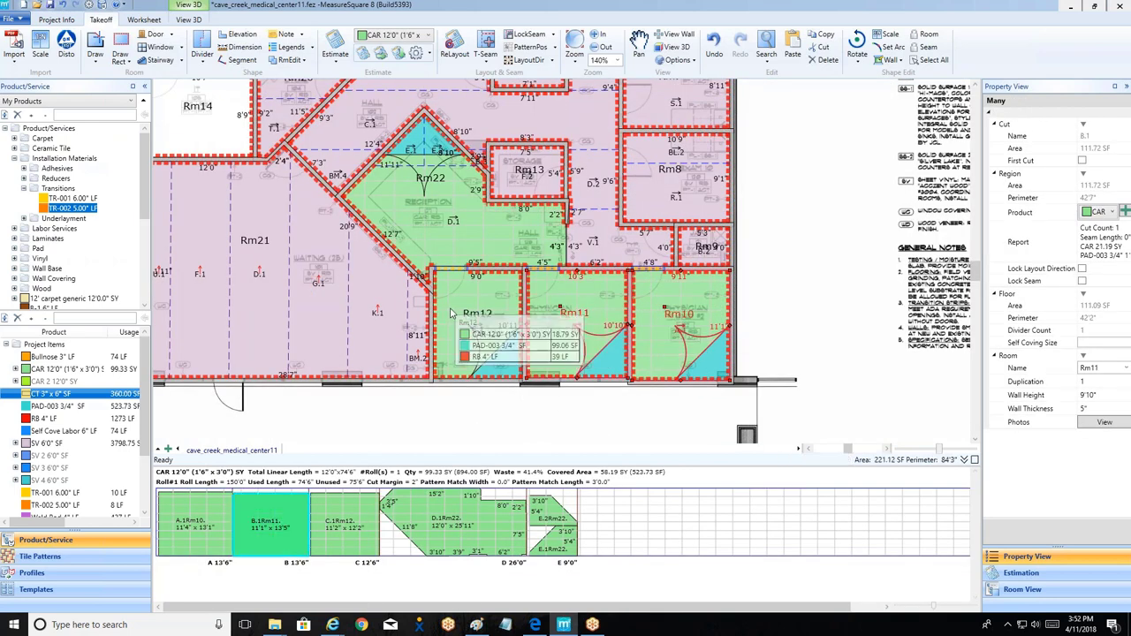
click(427, 238)
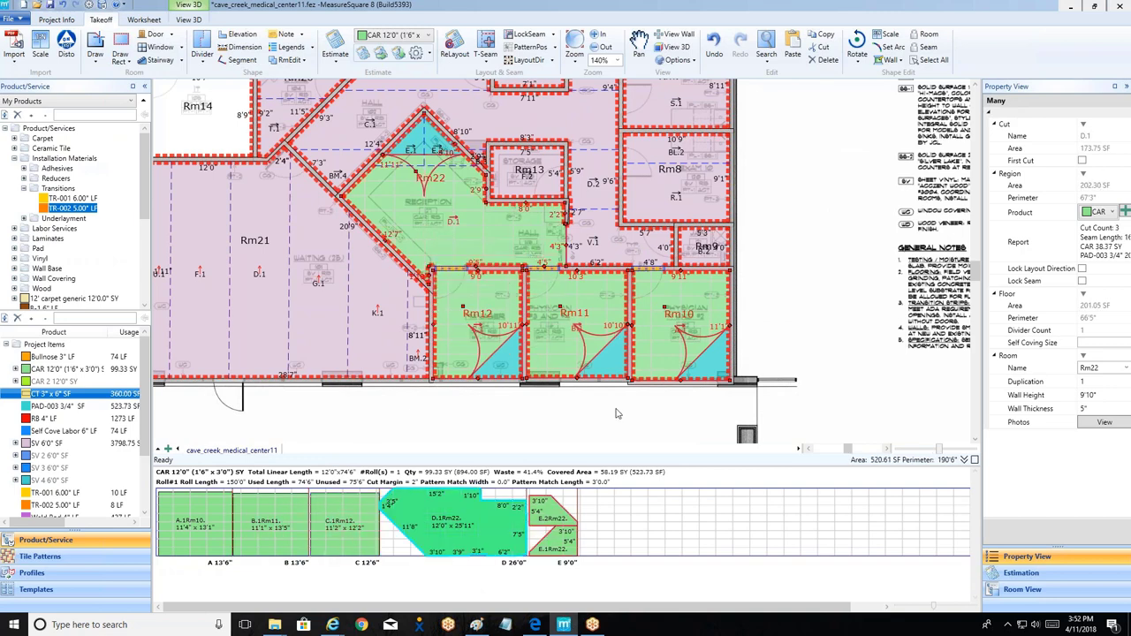
click(523, 53)
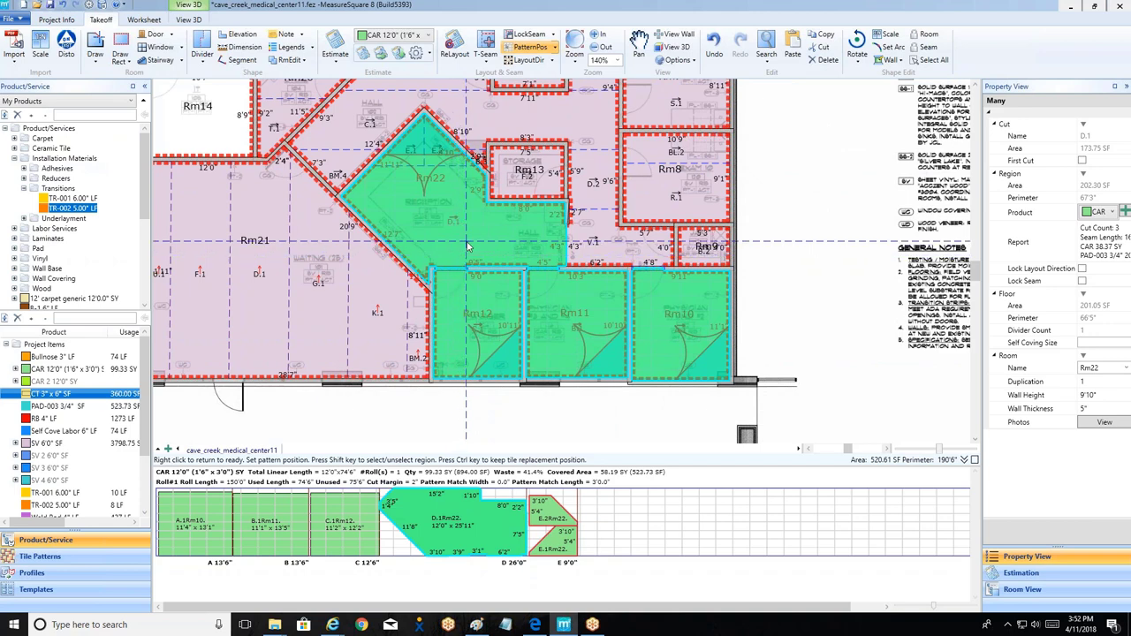
scroll(546, 252, up, 2)
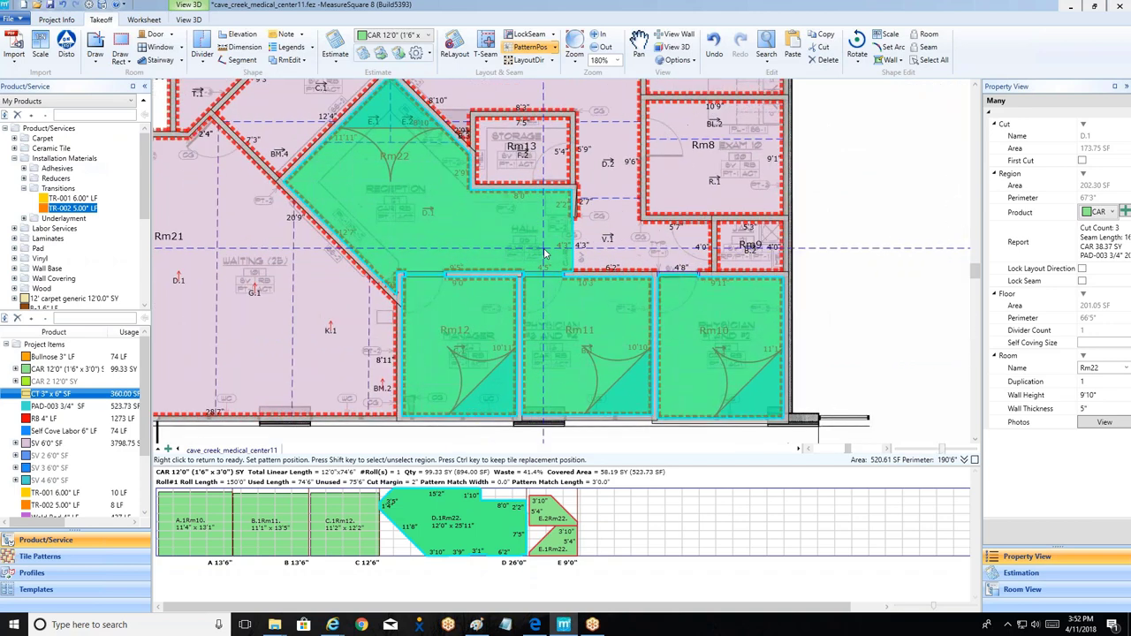
scroll(559, 250, up, 1)
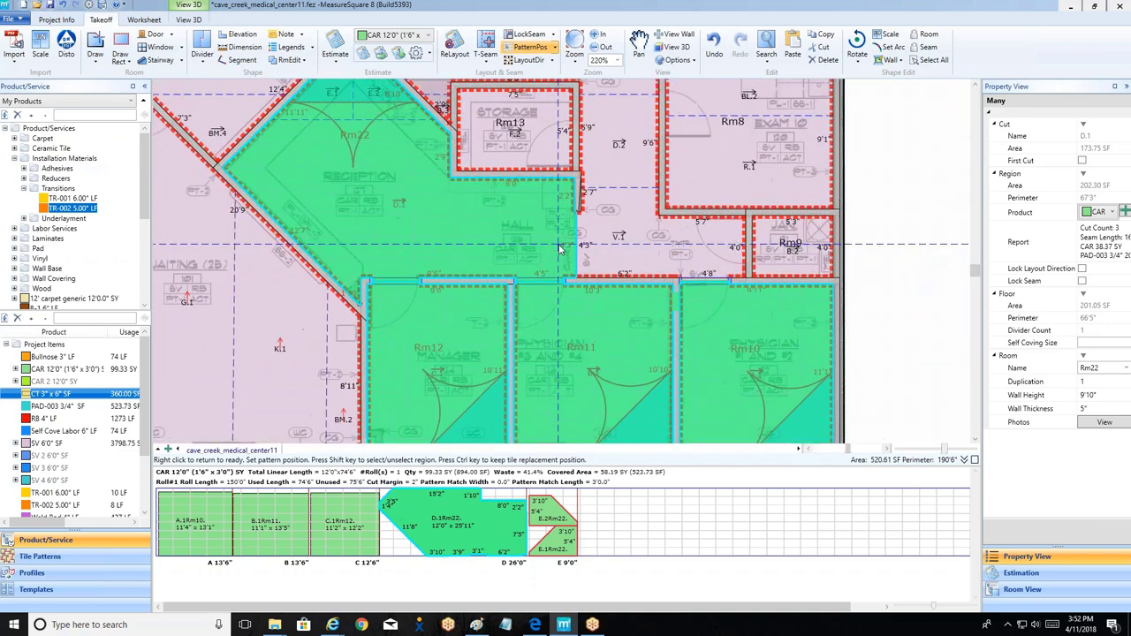
scroll(559, 250, up, 2)
scroll(590, 245, up, 2)
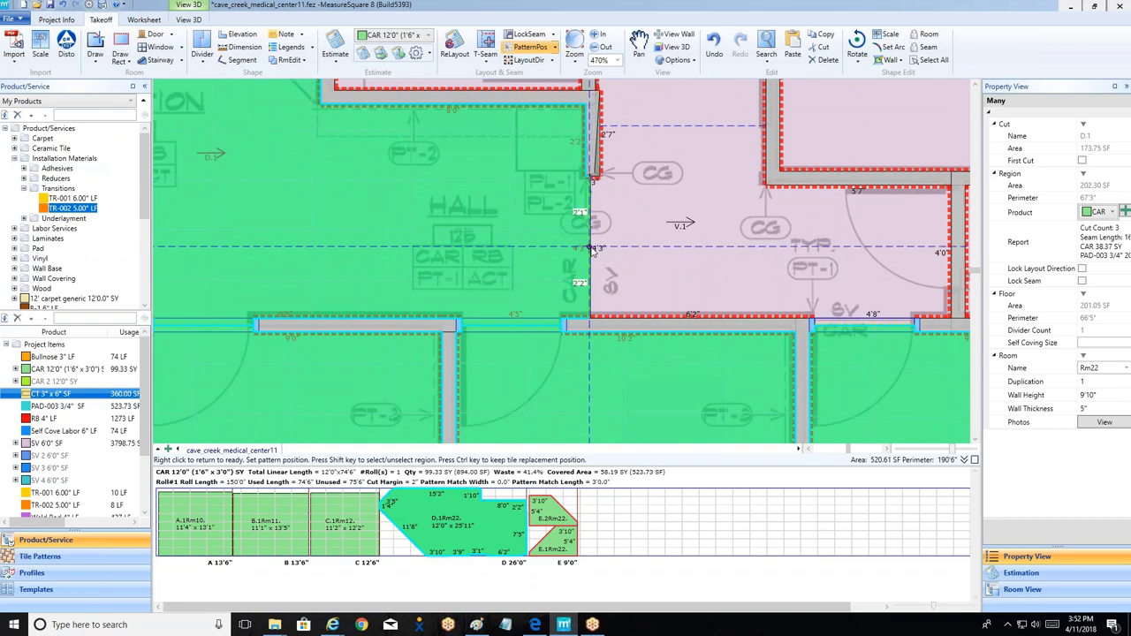
click(592, 249)
right_click(482, 240)
scroll(482, 239, down, 2)
scroll(299, 342, up, 4)
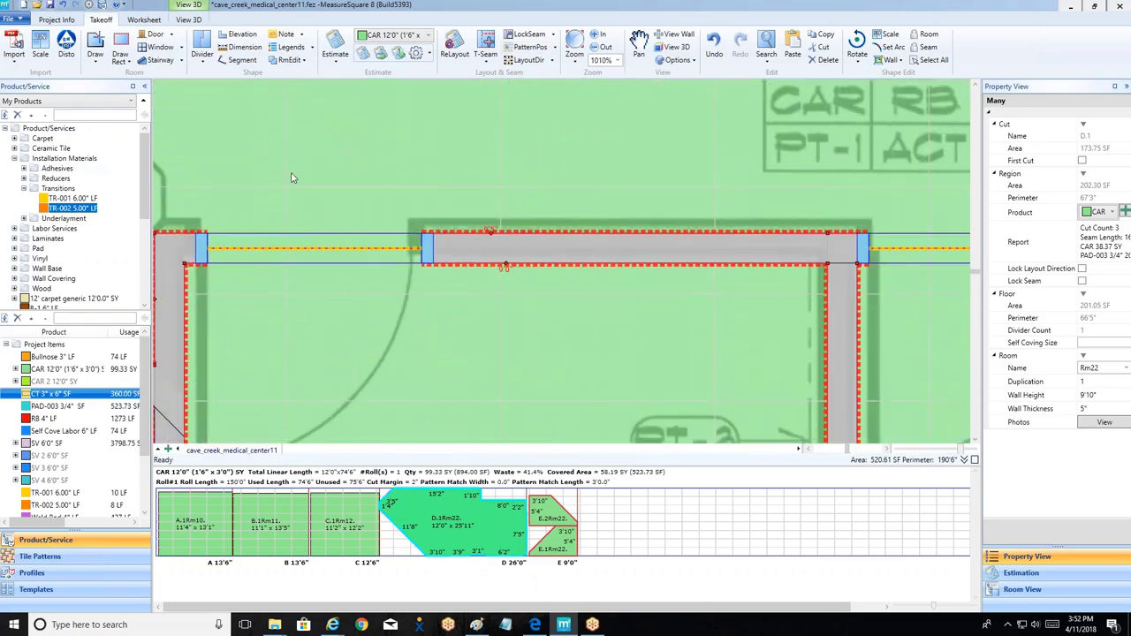
scroll(279, 273, down, 7)
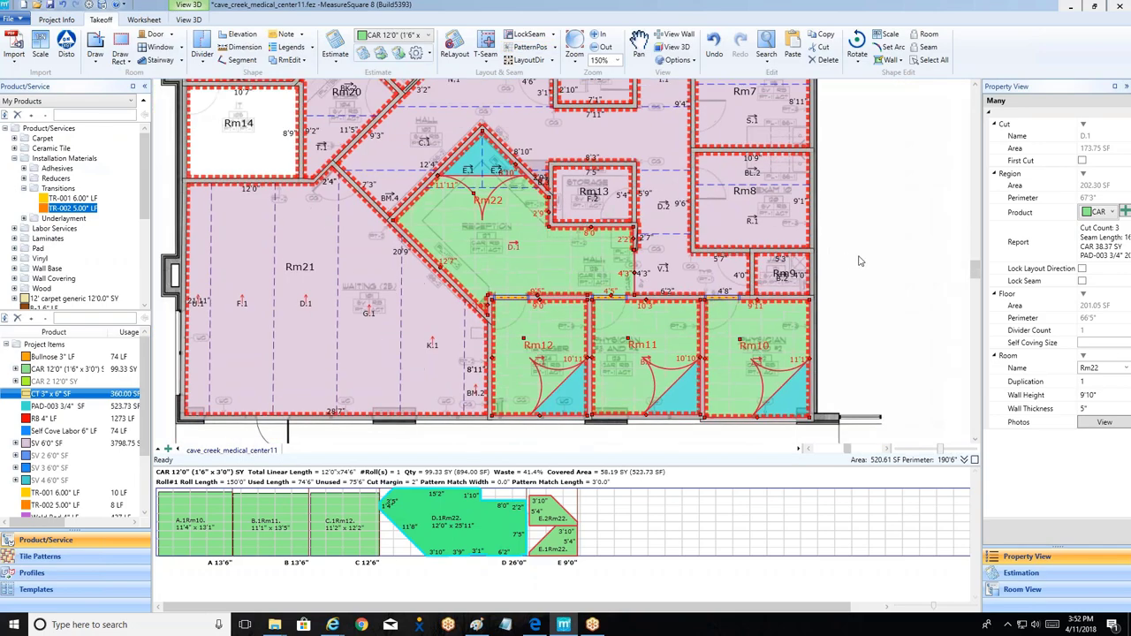
click(866, 264)
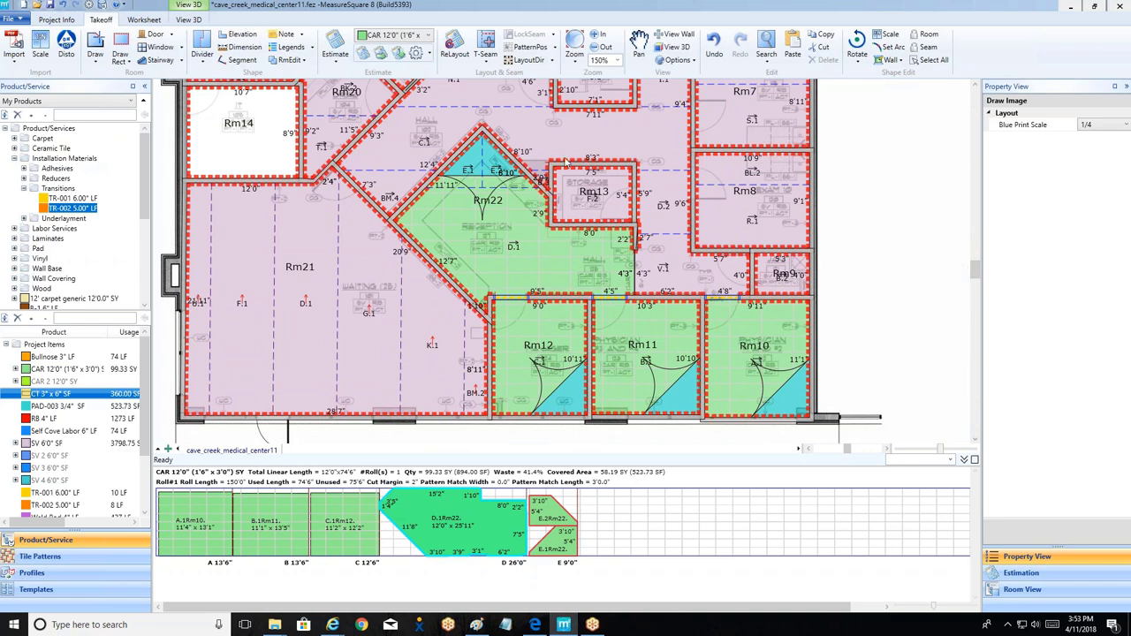
Step: Enable Round up to Pattern Size in the CAR 12'0" estimate settings and check the resulting carpet cuts
click(416, 53)
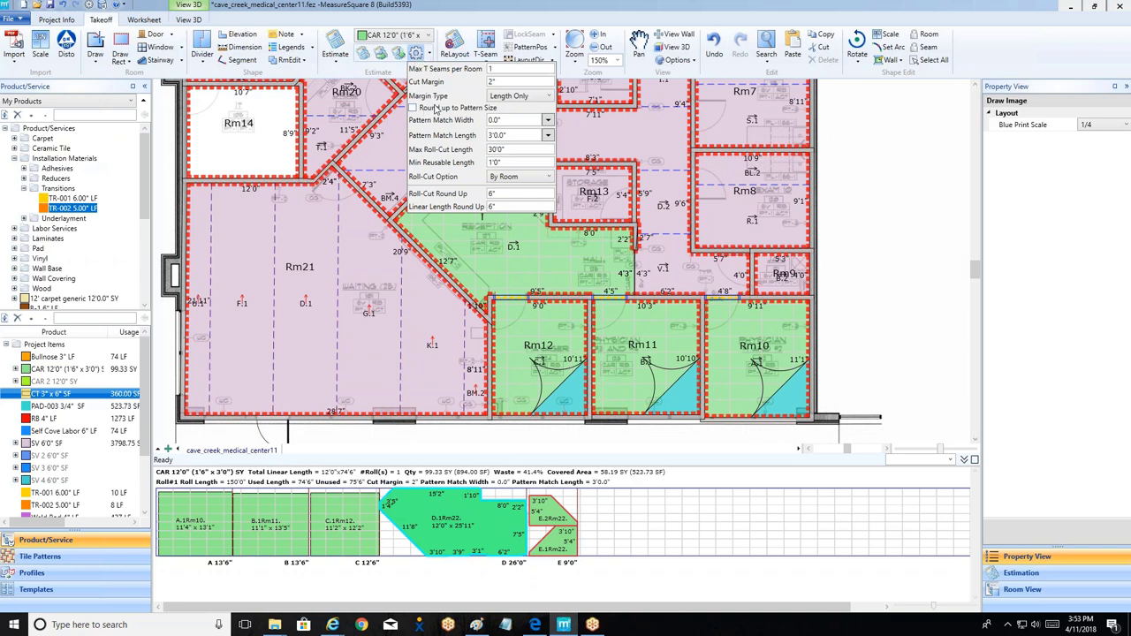
click(412, 107)
click(897, 247)
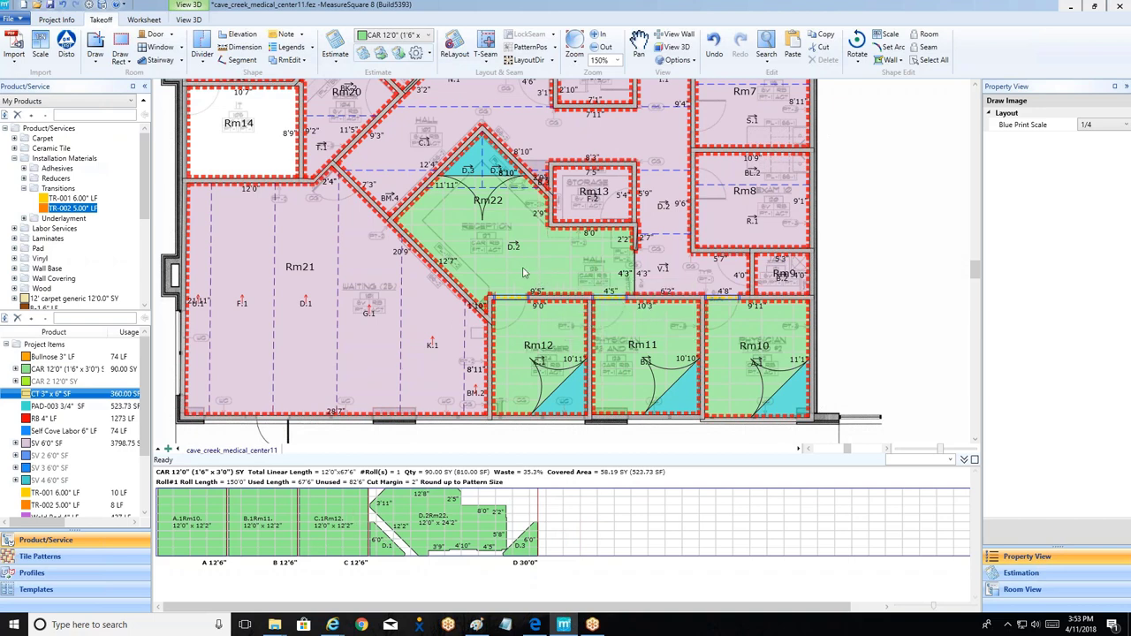
mouse_move(525, 279)
Step: Turn off Round up to Pattern Size for CAR 12'0" and select 3'0.0" (3'0" x 1.0) as the pattern match length
click(416, 55)
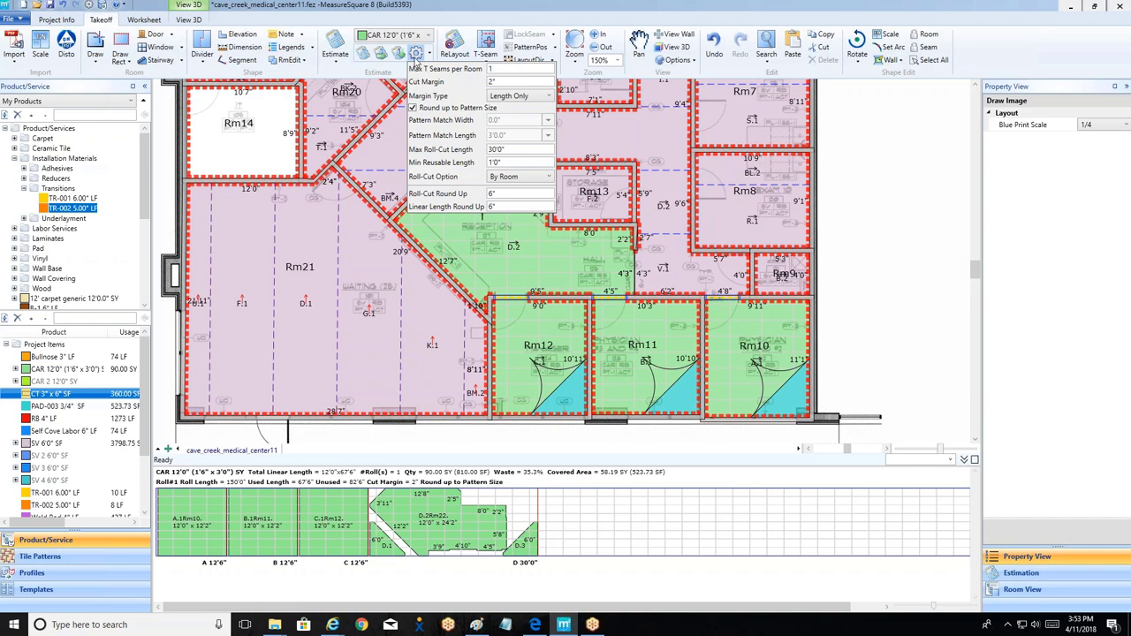
click(412, 107)
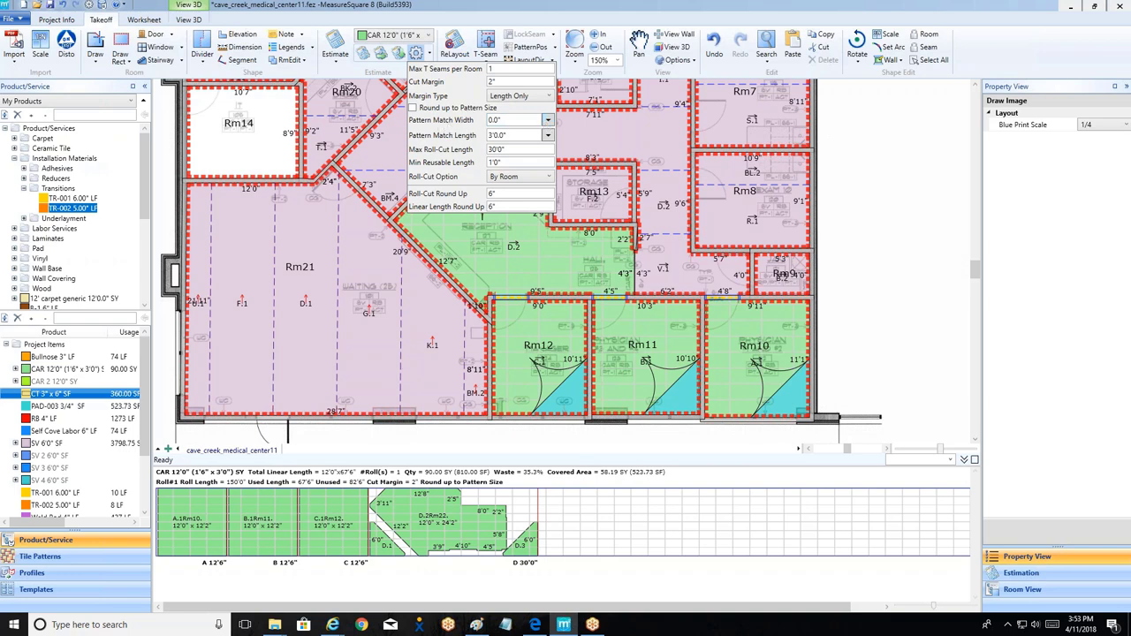
click(547, 137)
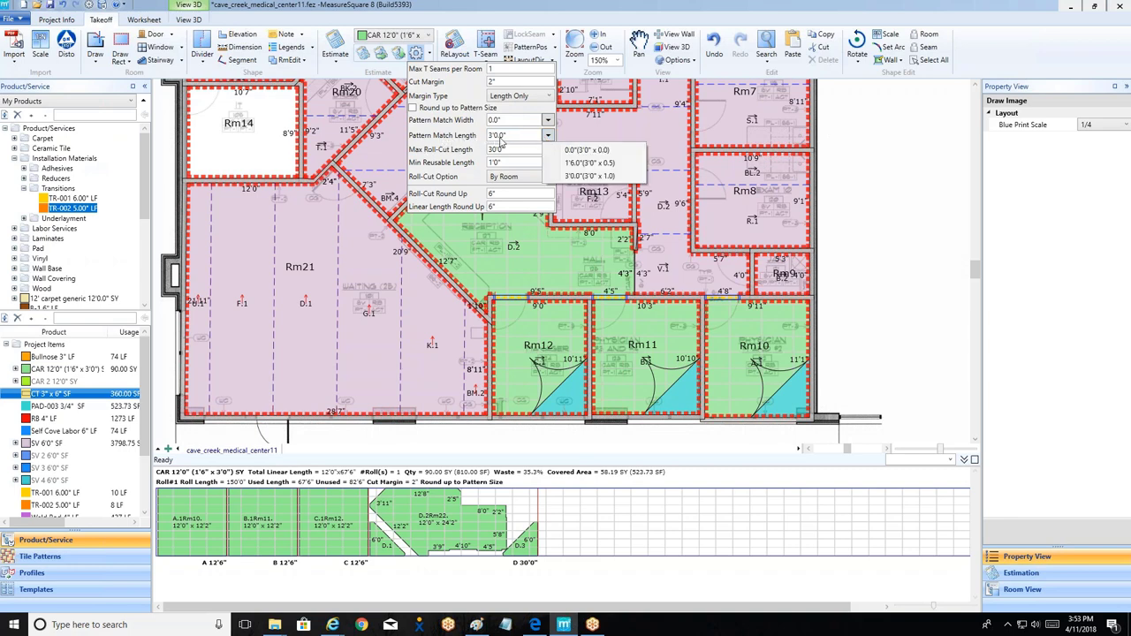
click(576, 178)
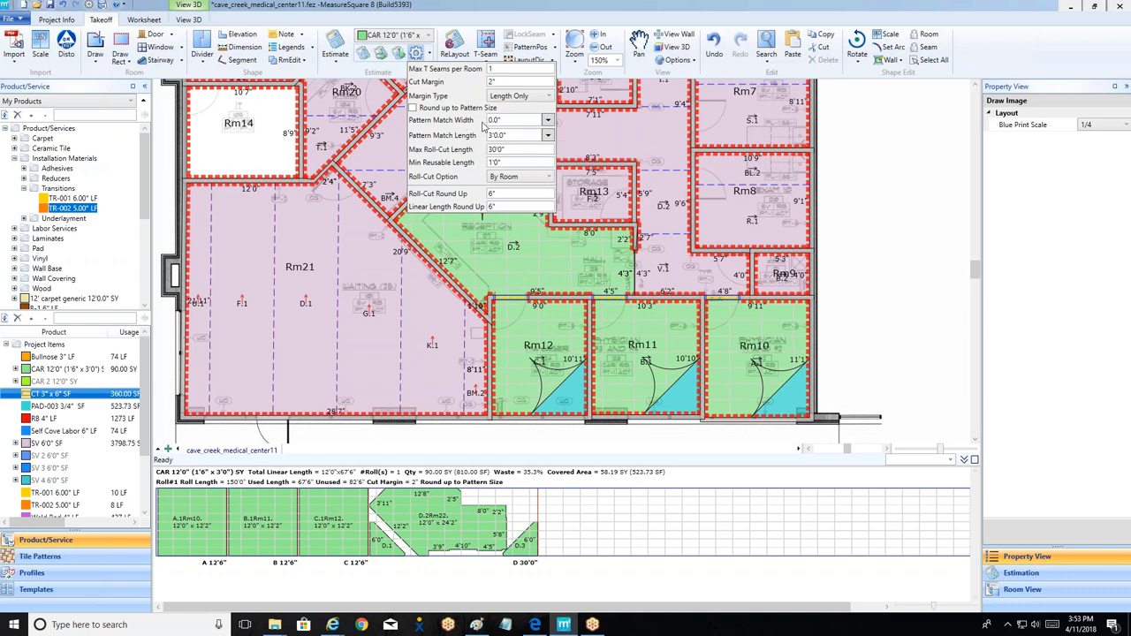
click(853, 218)
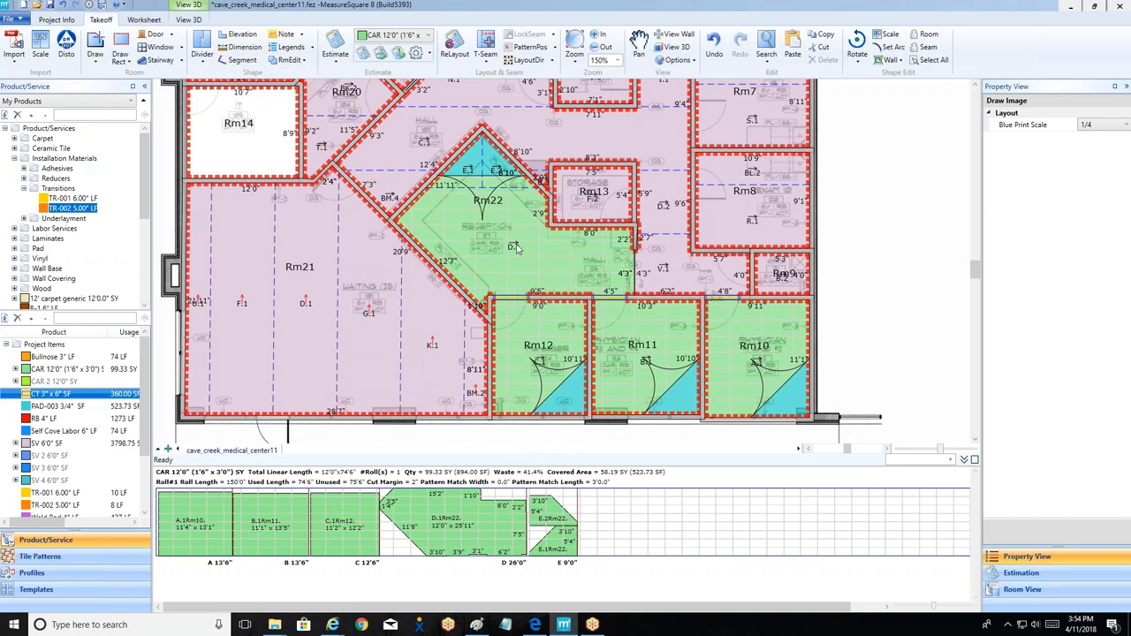
Step: Mark the Rm22 carpet cut D.1 as the first cut
mouse_move(518, 247)
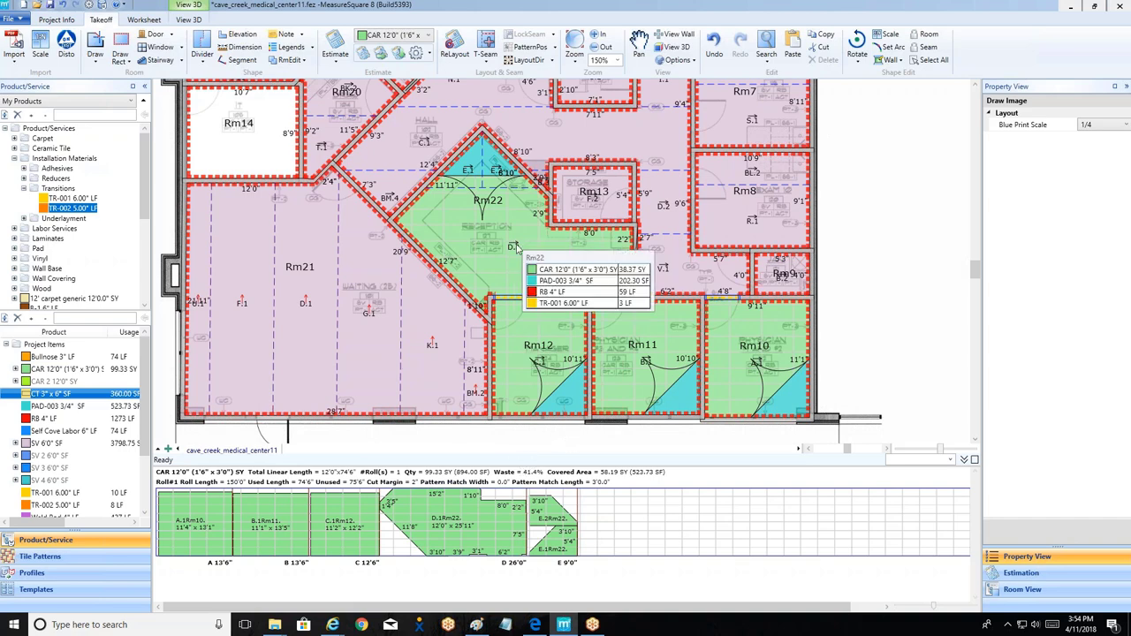
click(518, 247)
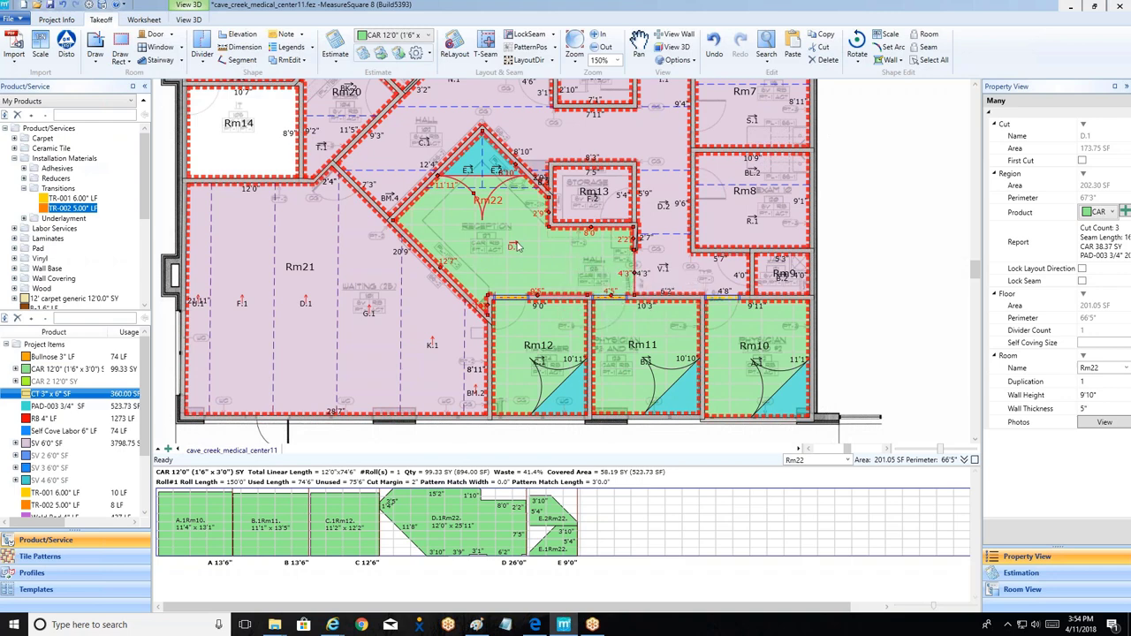
mouse_move(513, 253)
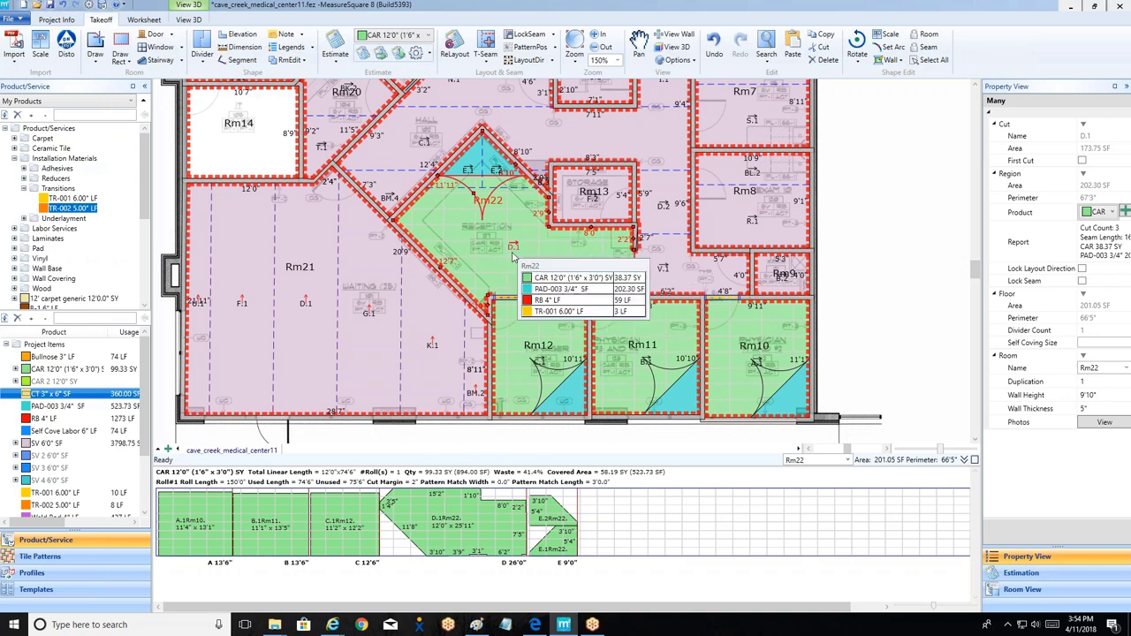
click(1082, 162)
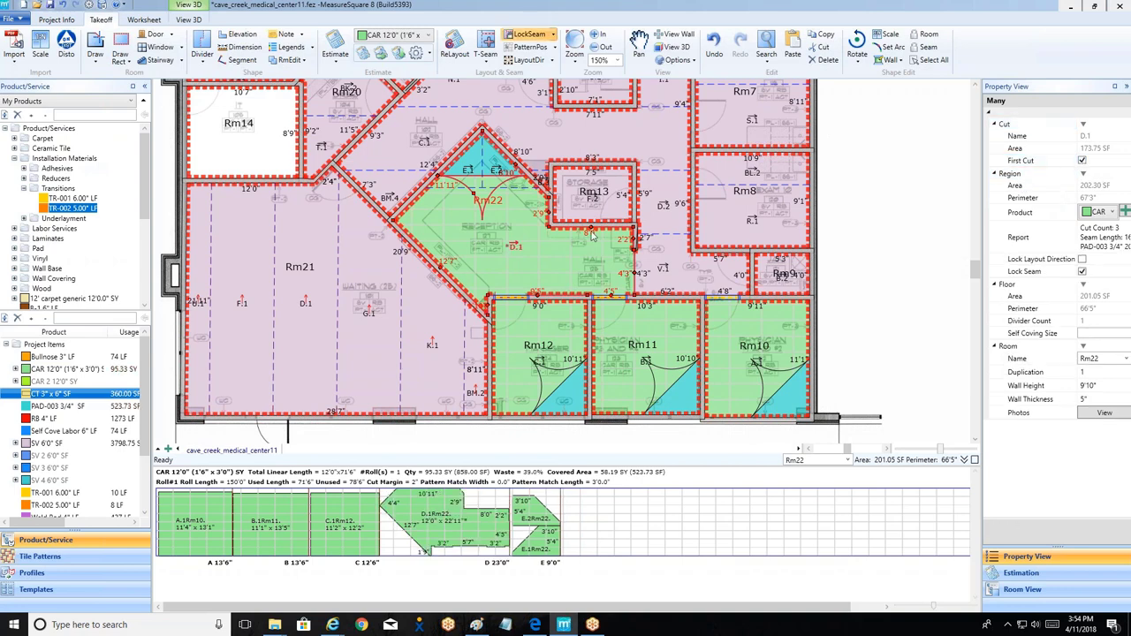
mouse_move(565, 260)
click(895, 272)
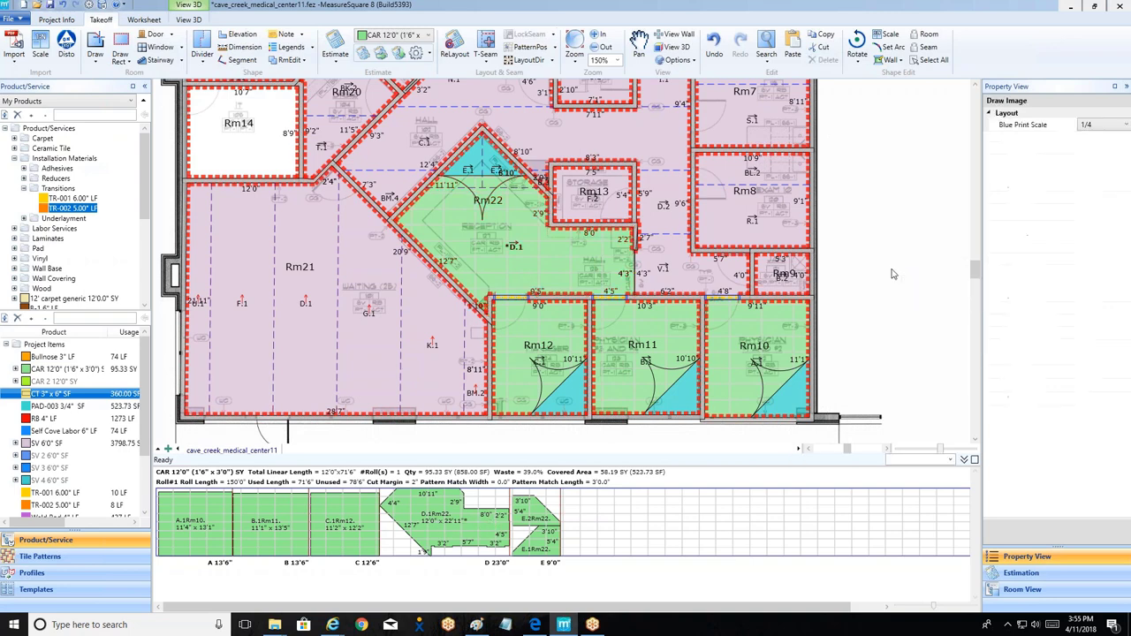
Step: Create a product usages legend that excludes Bullnose 3", Weld Rod 4", TR-002 5.00" and TR-001 6.00"
scroll(643, 256, down, 4)
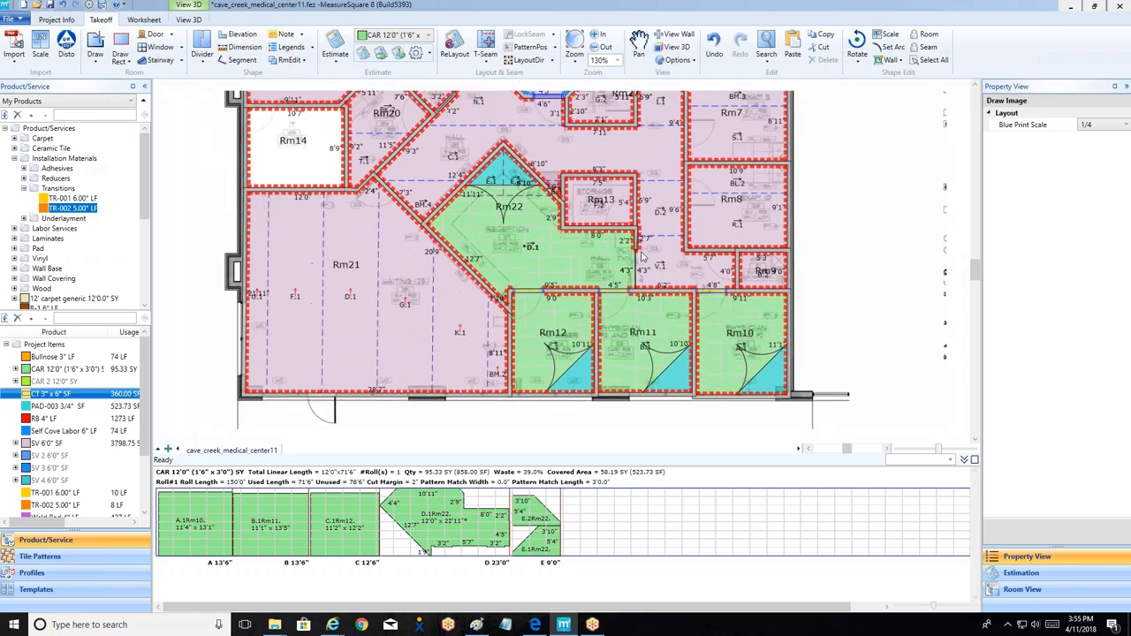
middle_drag(491, 156, 463, 217)
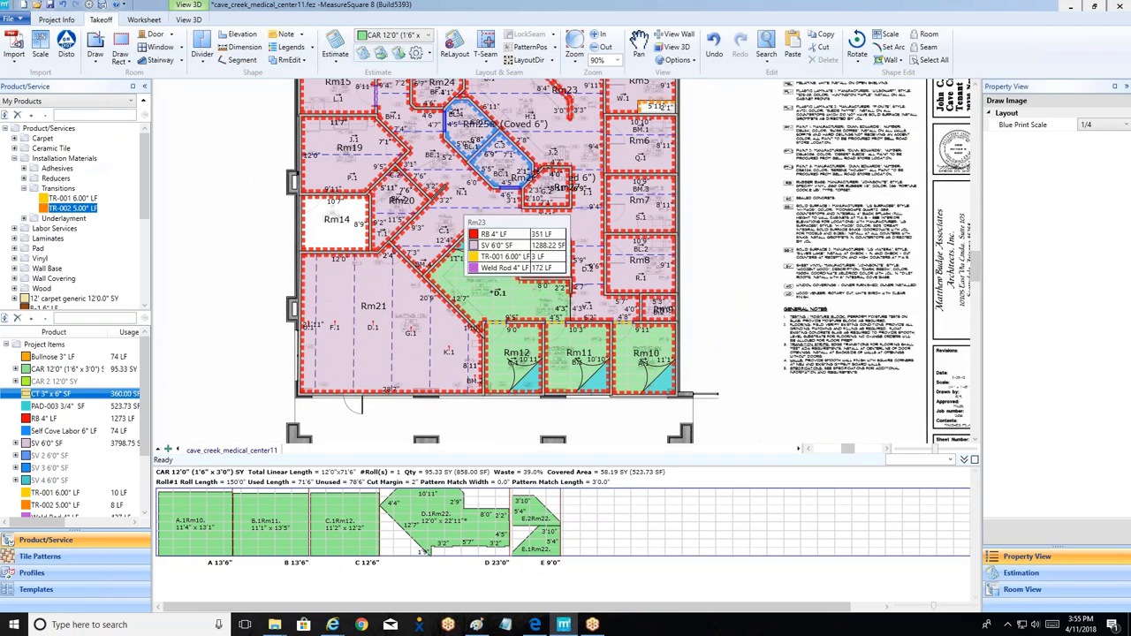
scroll(433, 424, down, 1)
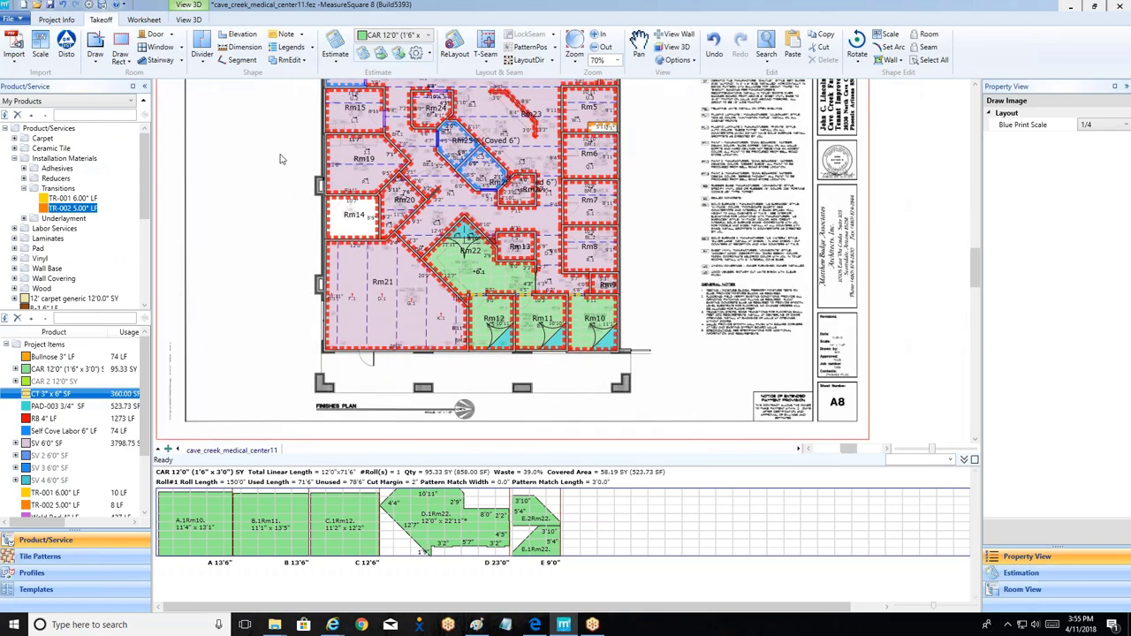
scroll(432, 424, down, 1)
scroll(297, 144, down, 1)
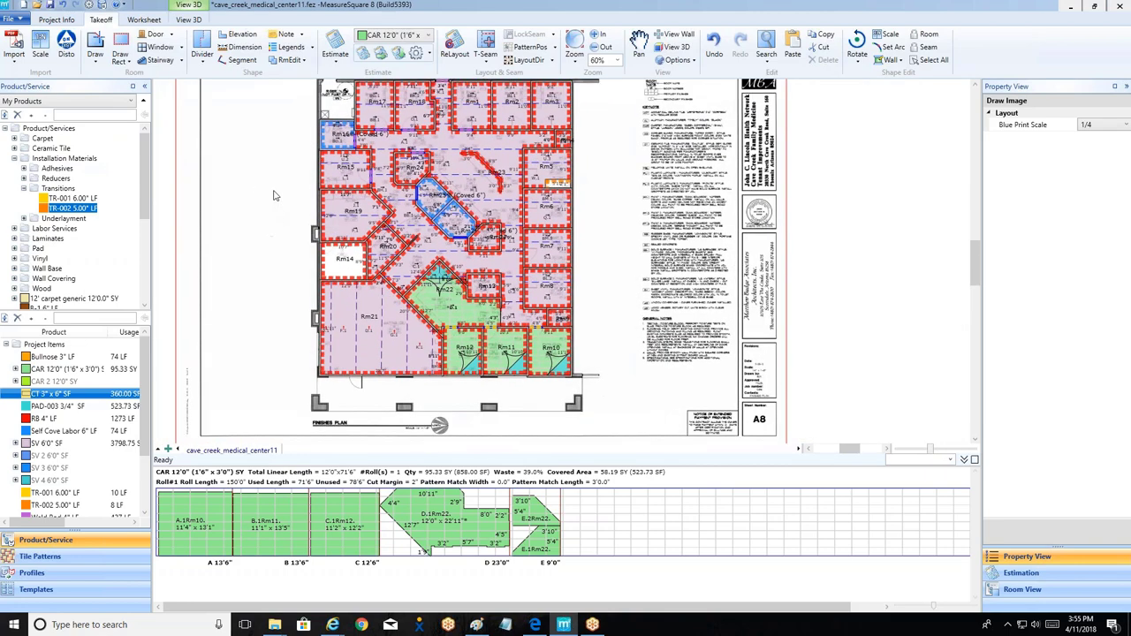
middle_drag(261, 123, 296, 144)
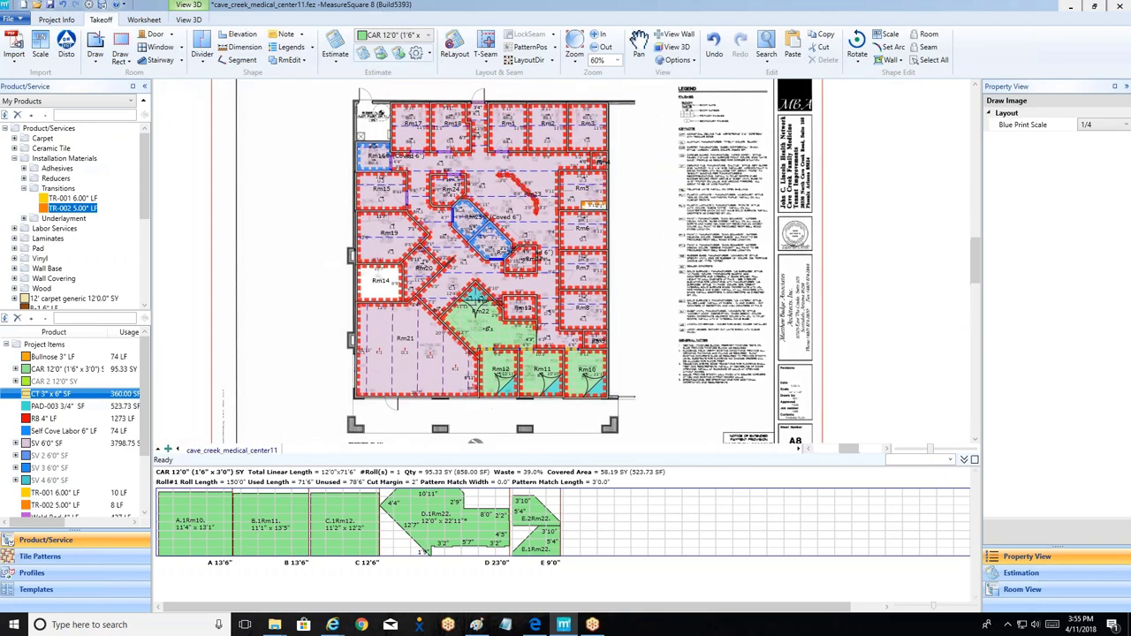
click(312, 51)
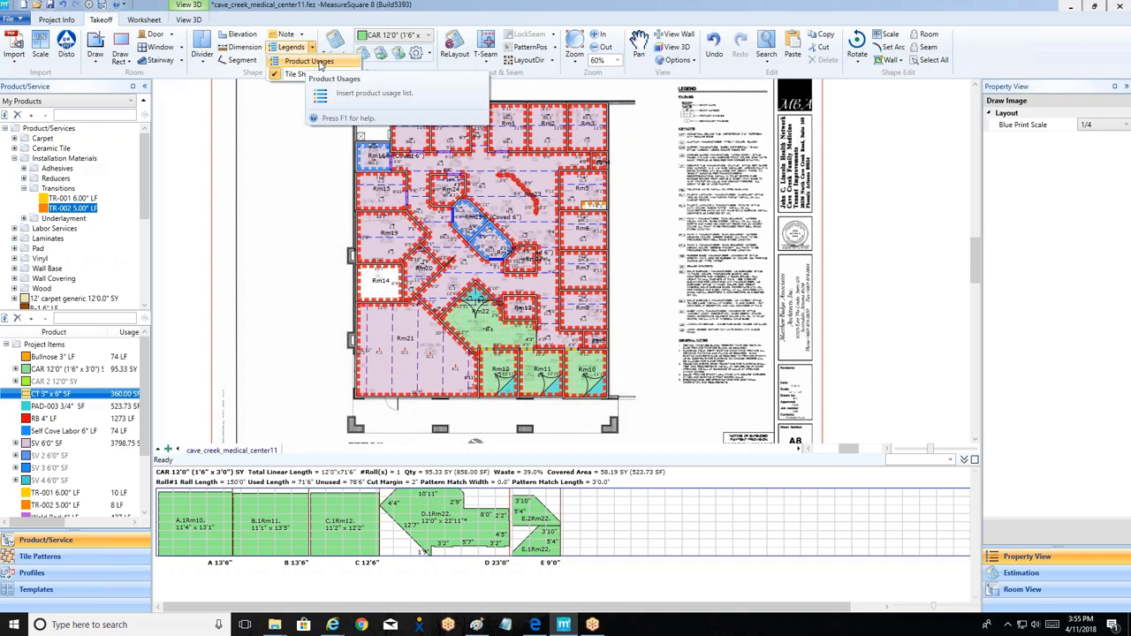
click(320, 62)
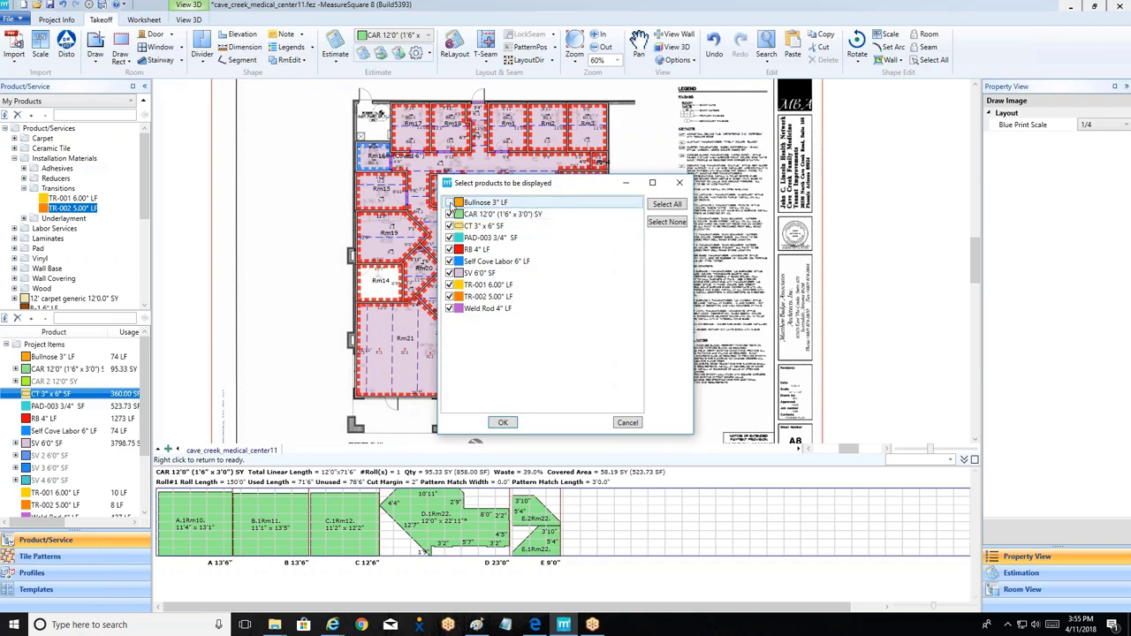
click(450, 203)
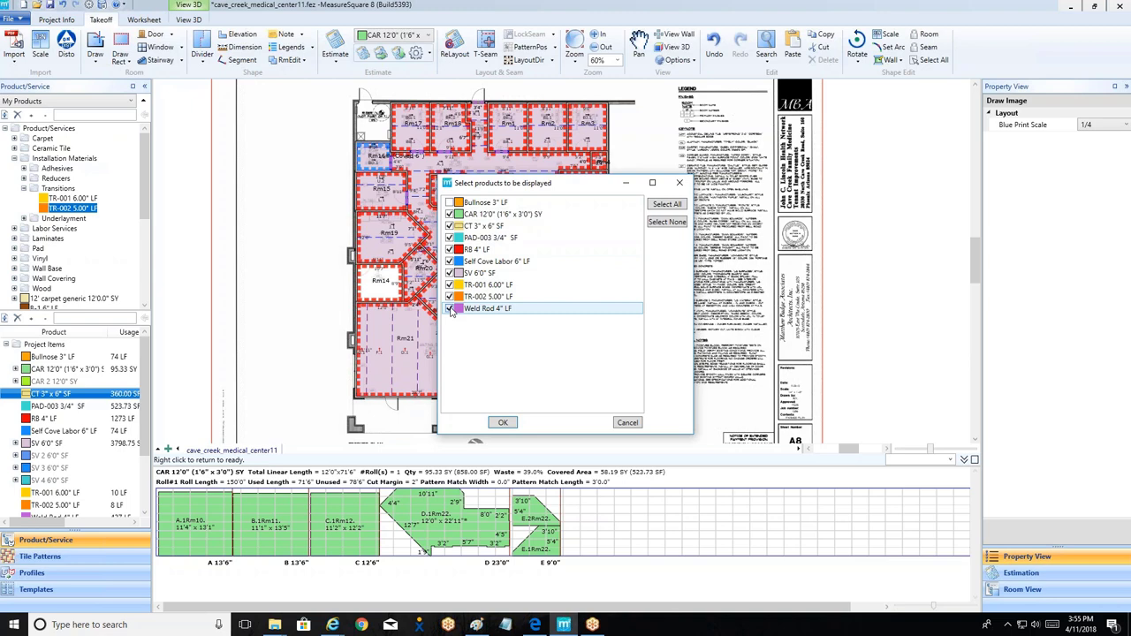
click(450, 309)
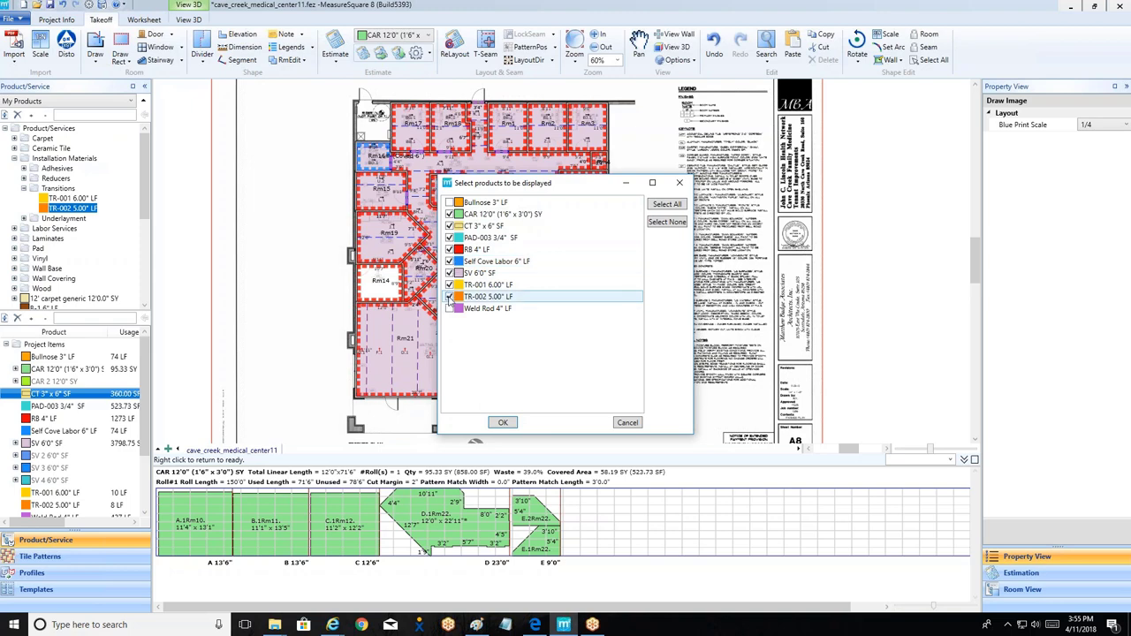
click(451, 297)
click(450, 285)
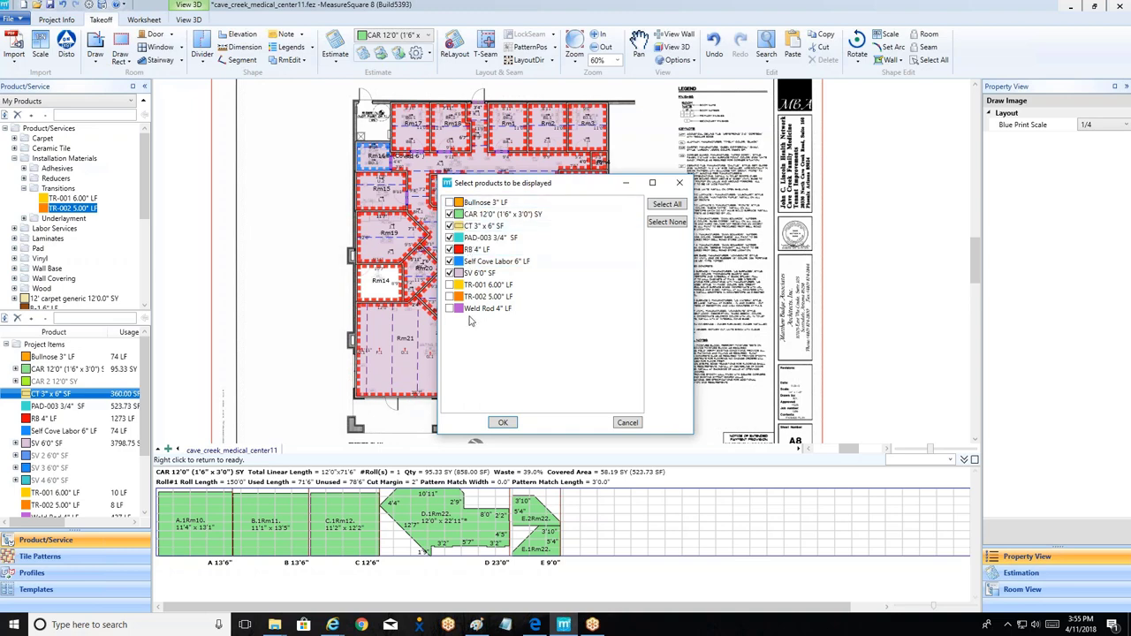
click(502, 423)
Step: Place the product usages legend in the upper-left corner of the plan sheet, beside the floor plan, and finish the insertion
drag(320, 267, 310, 229)
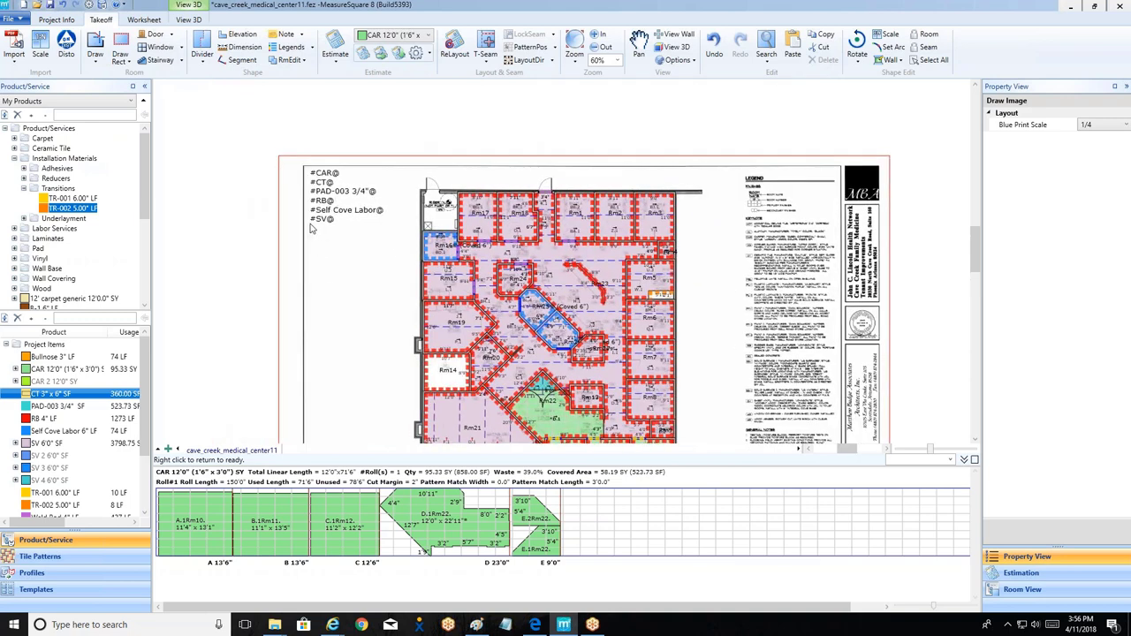
scroll(310, 228, up, 2)
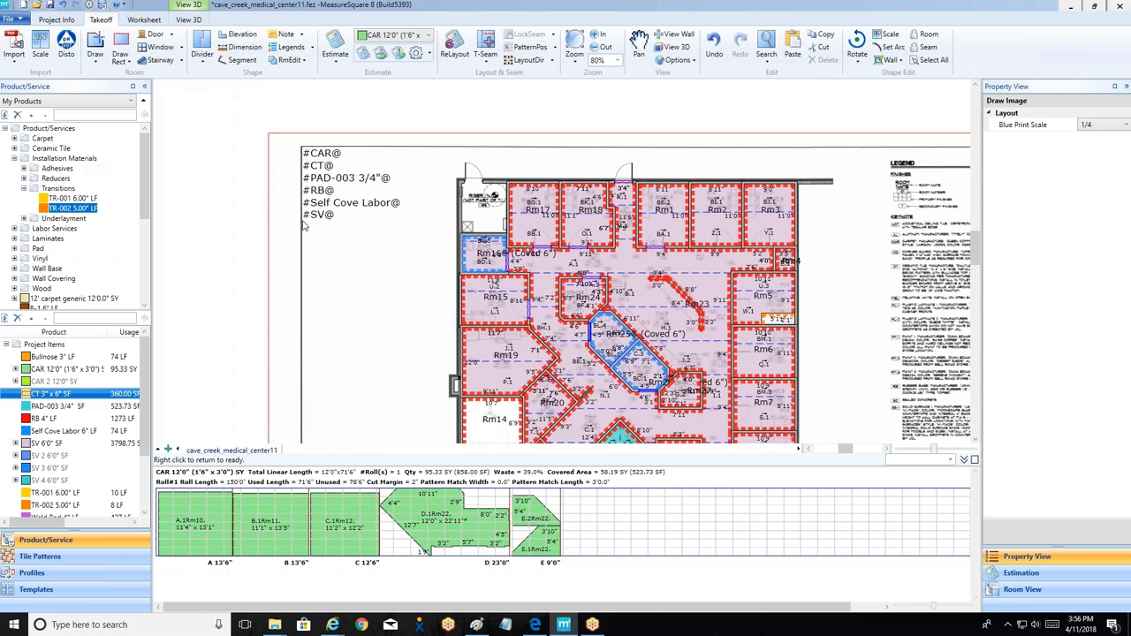
right_click(304, 226)
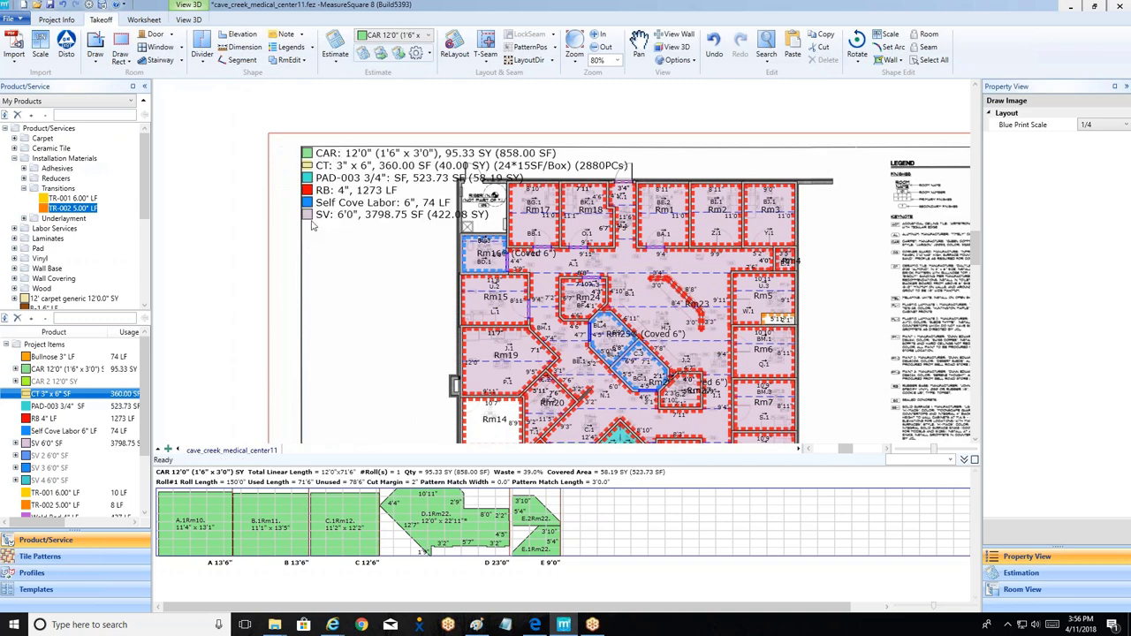
Step: Move the product usages legend away from the floor plan so it extends past the outer edge of the sheet
scroll(372, 228, down, 3)
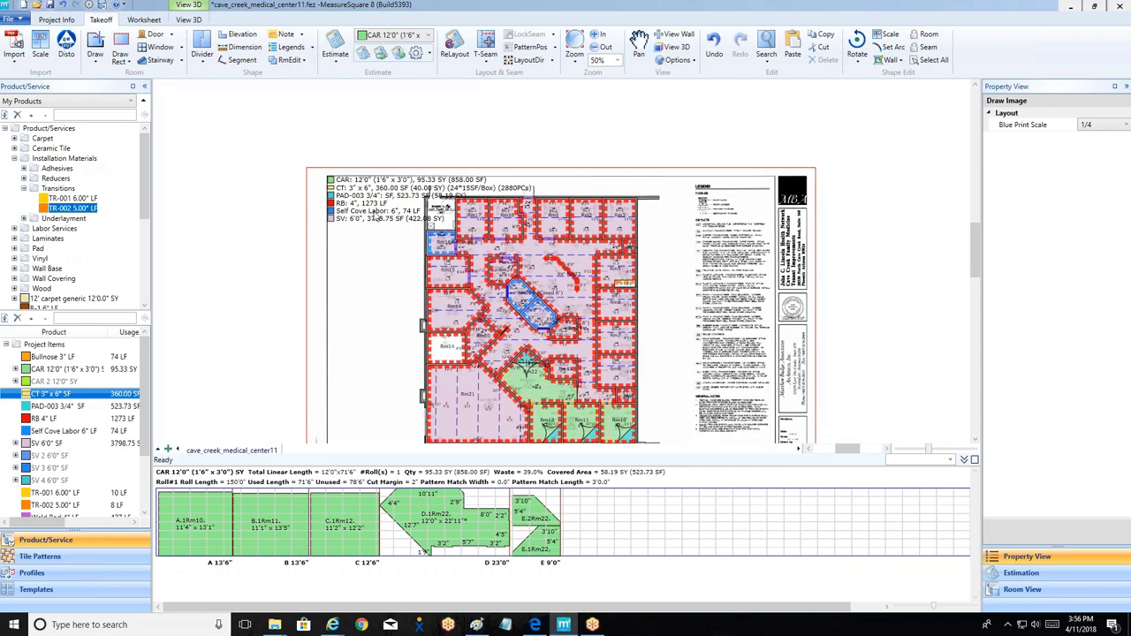
drag(371, 214, 341, 212)
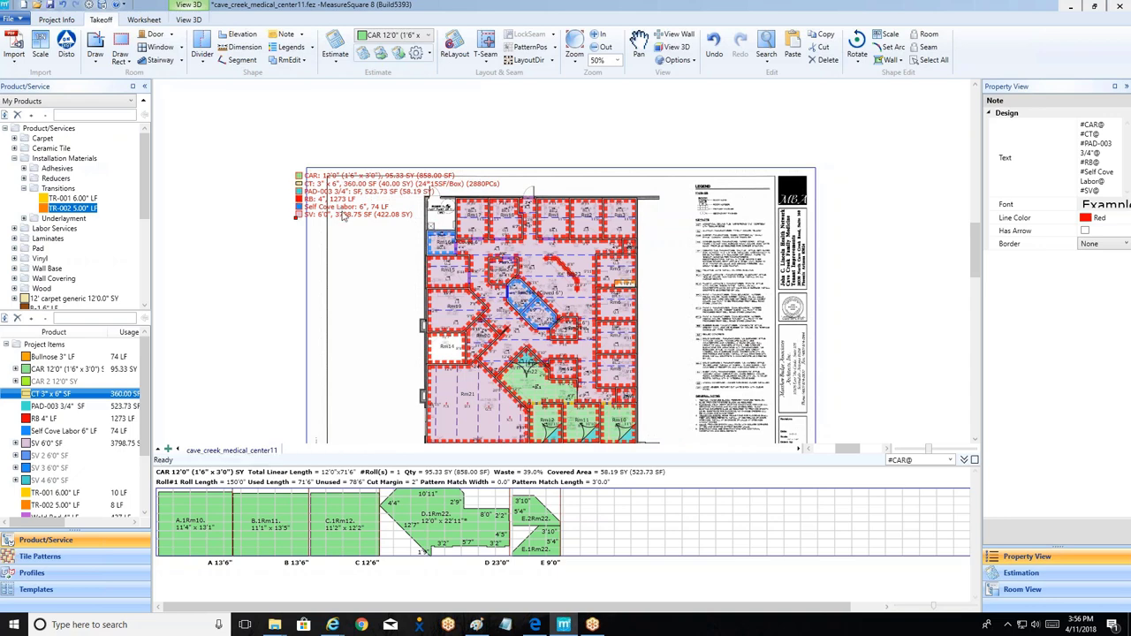
click(272, 285)
scroll(275, 283, down, 2)
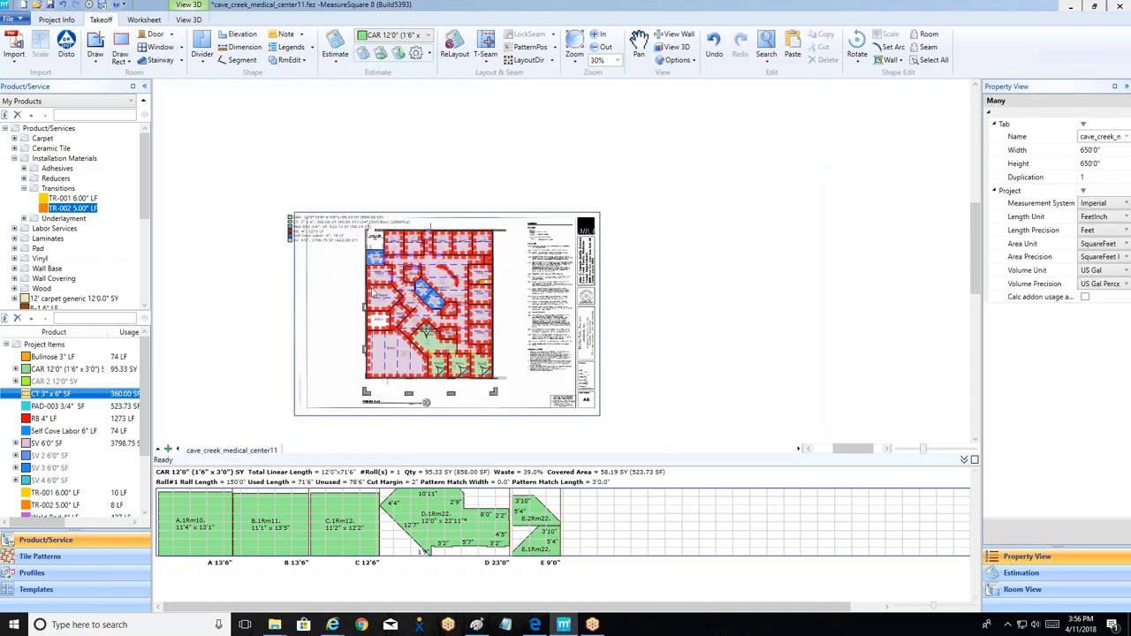
scroll(338, 280, up, 2)
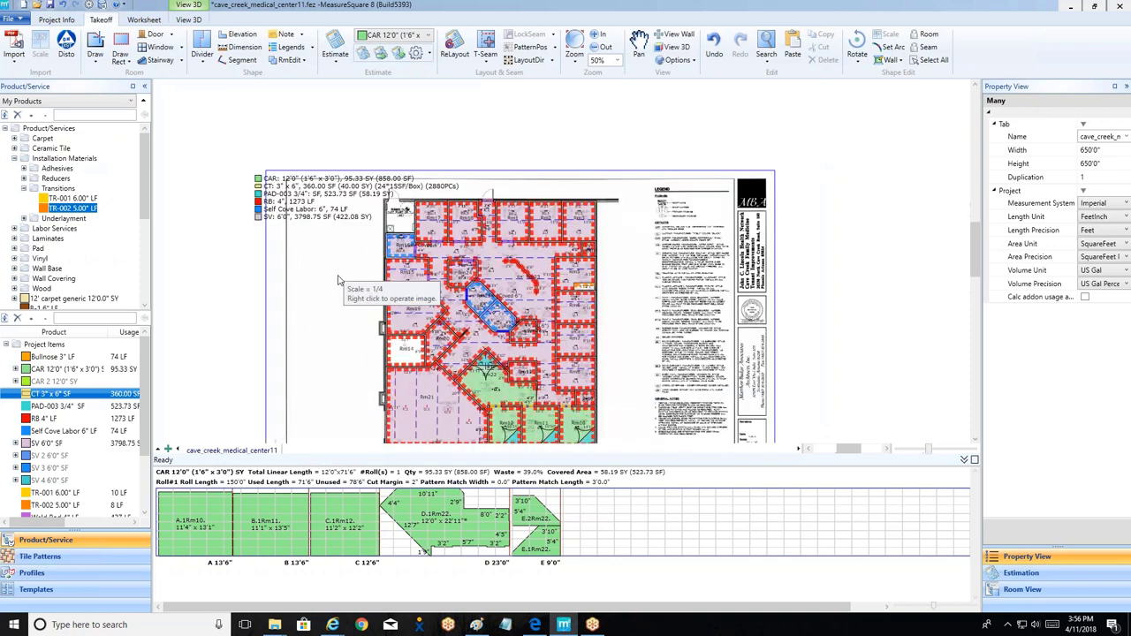
scroll(409, 241, down, 1)
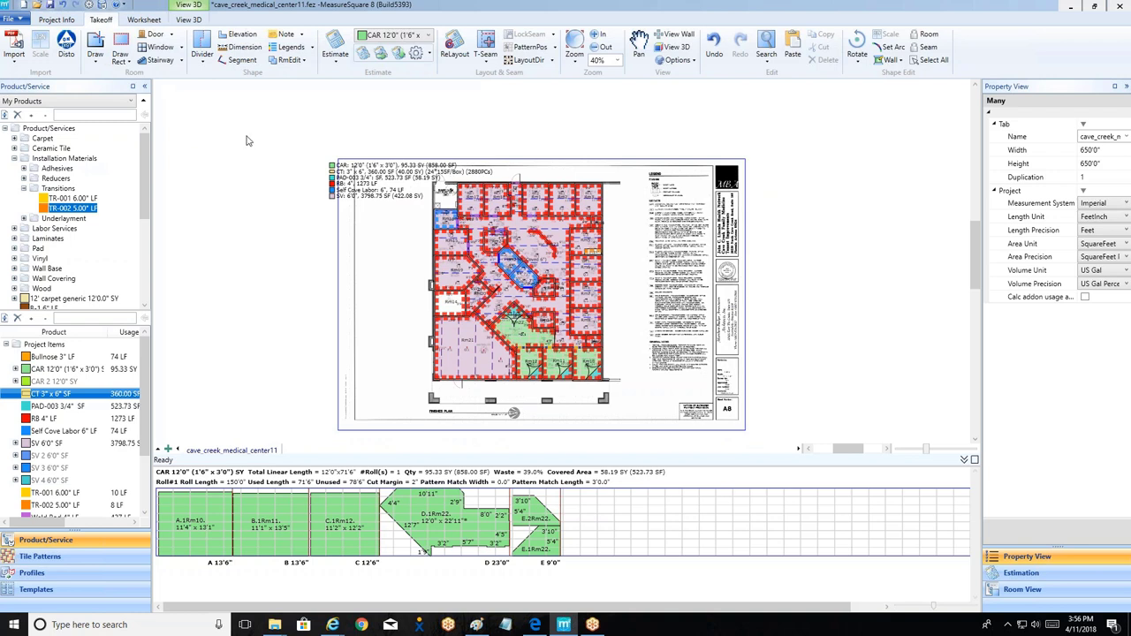
Step: Create a named Proposal worksheet in the By product style with the project estimation imported
click(149, 20)
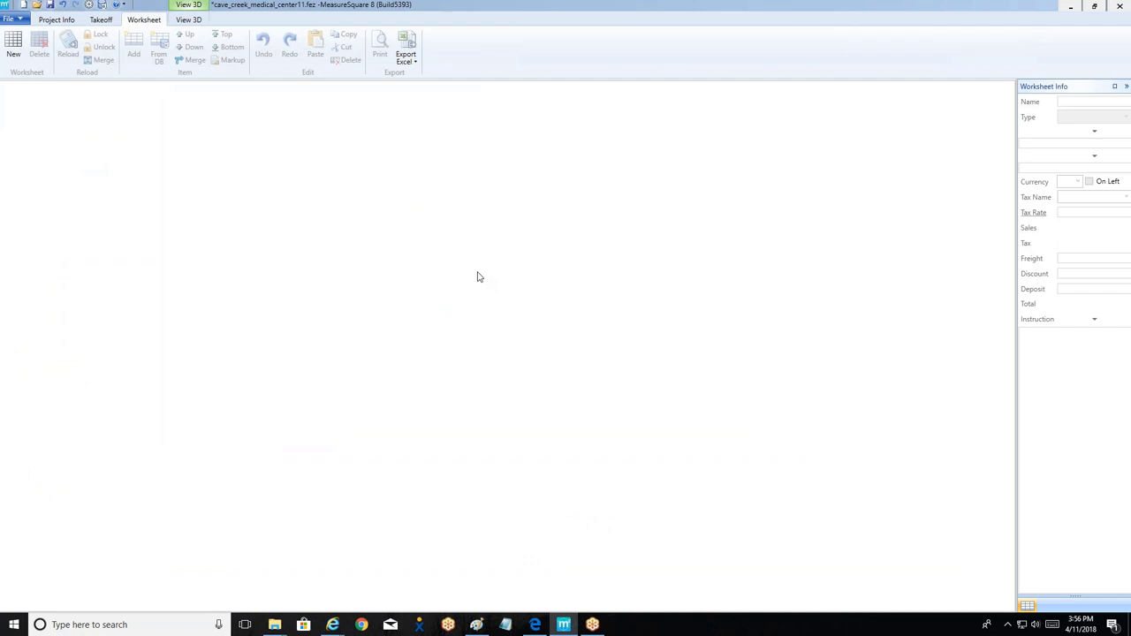
click(12, 49)
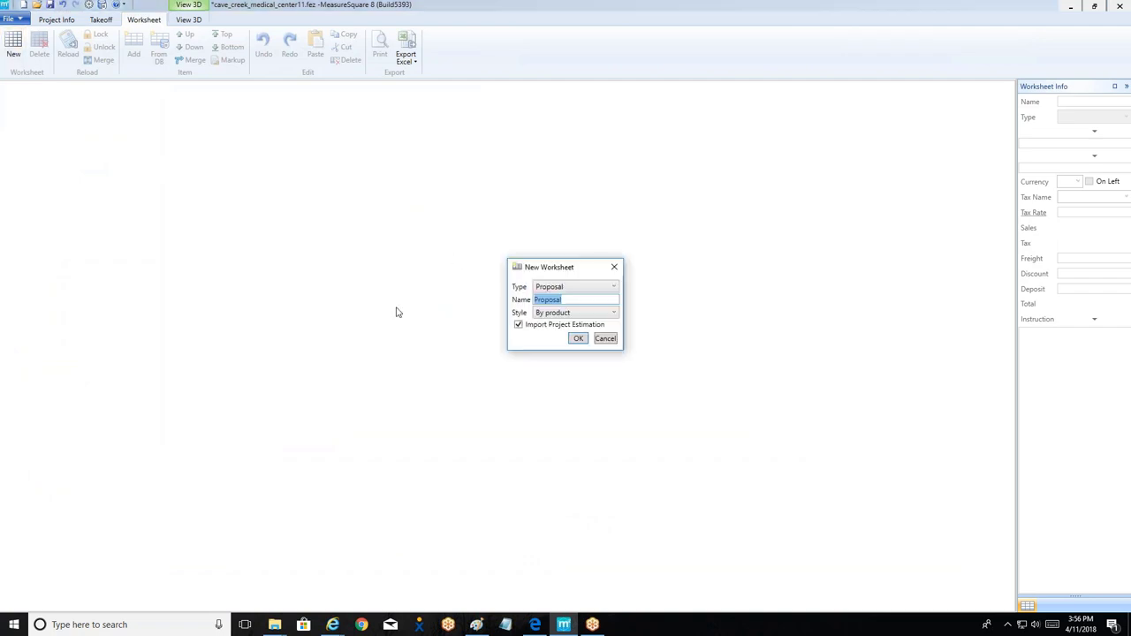
key(BackSpace)
text(Jim Demo)
click(613, 288)
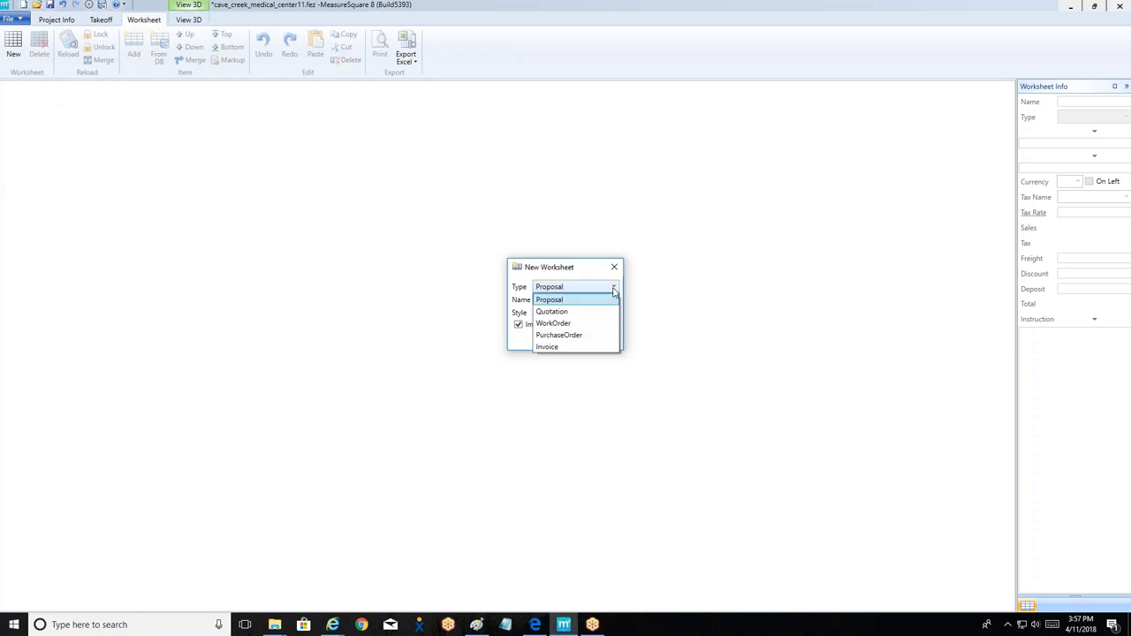
click(574, 299)
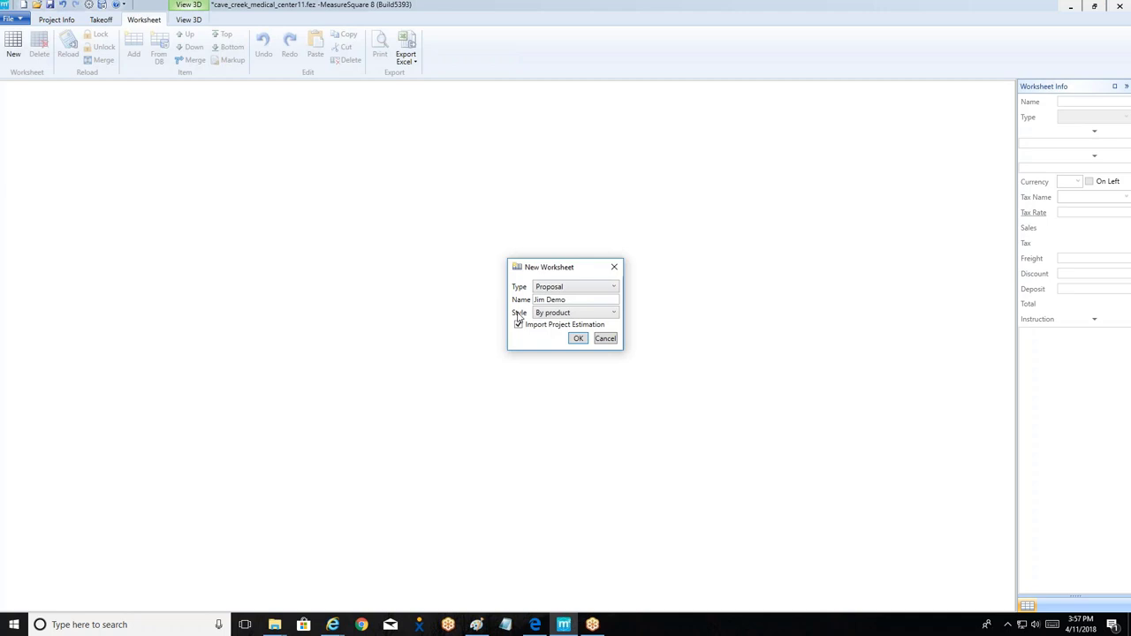
click(614, 313)
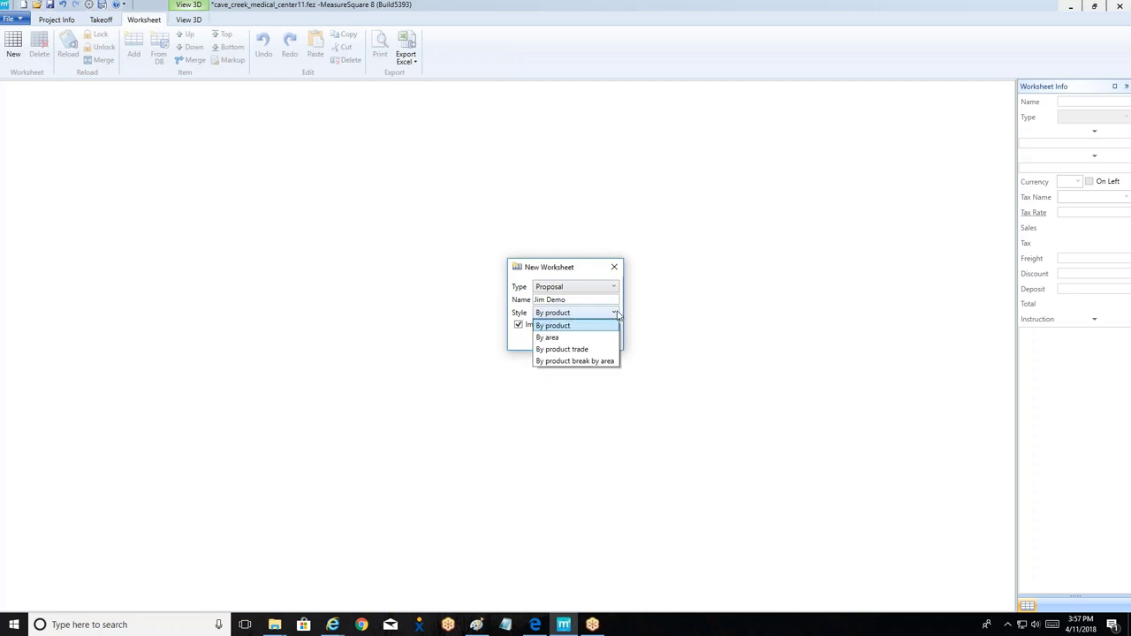
click(573, 332)
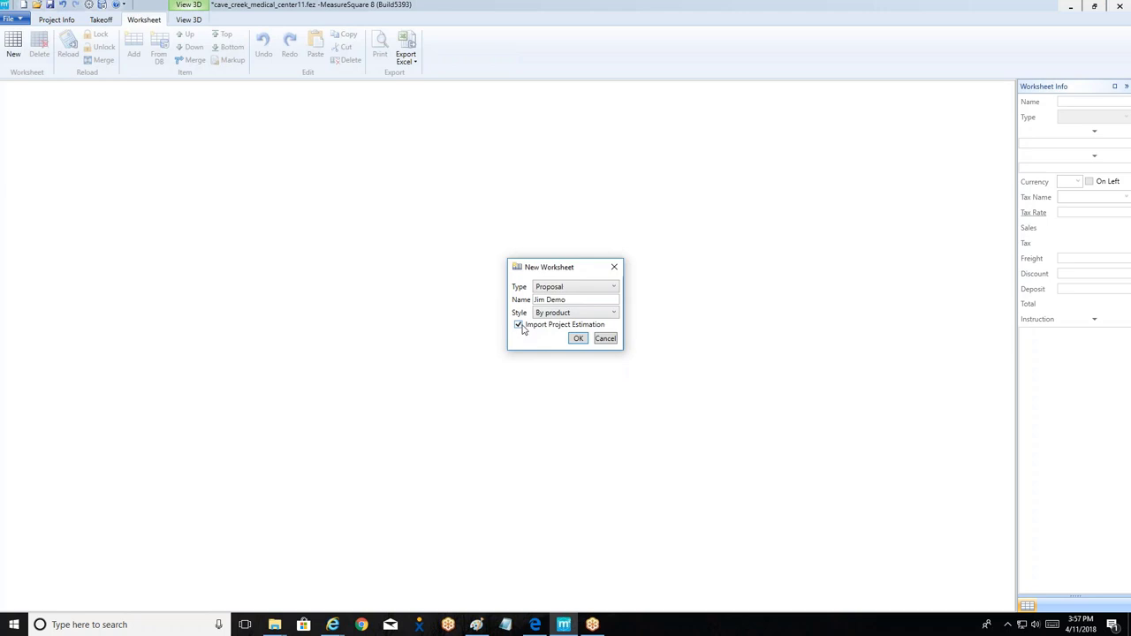
click(578, 340)
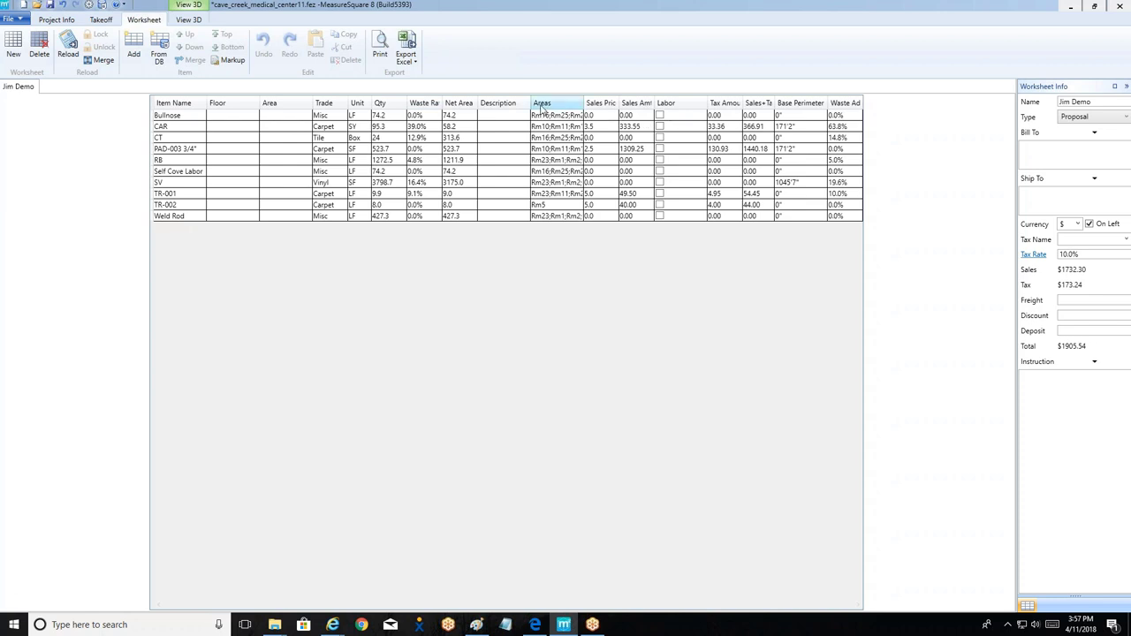
Step: Move the Net Area column to the end of the worksheet after Waste Addon and hide the Area column
drag(460, 106, 844, 106)
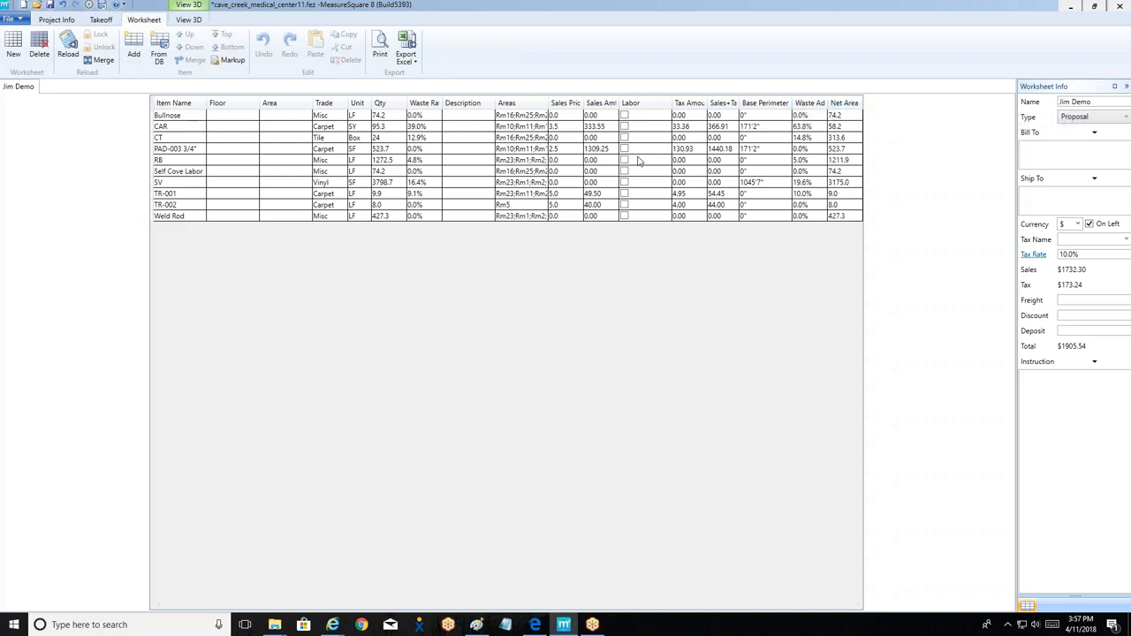
right_click(278, 106)
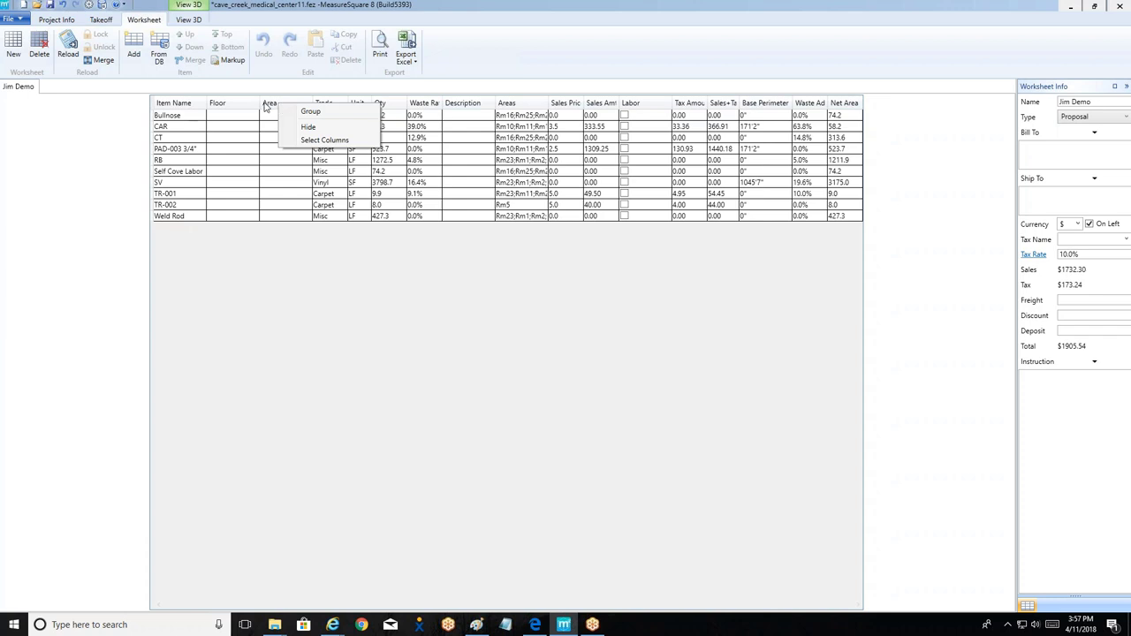
click(311, 129)
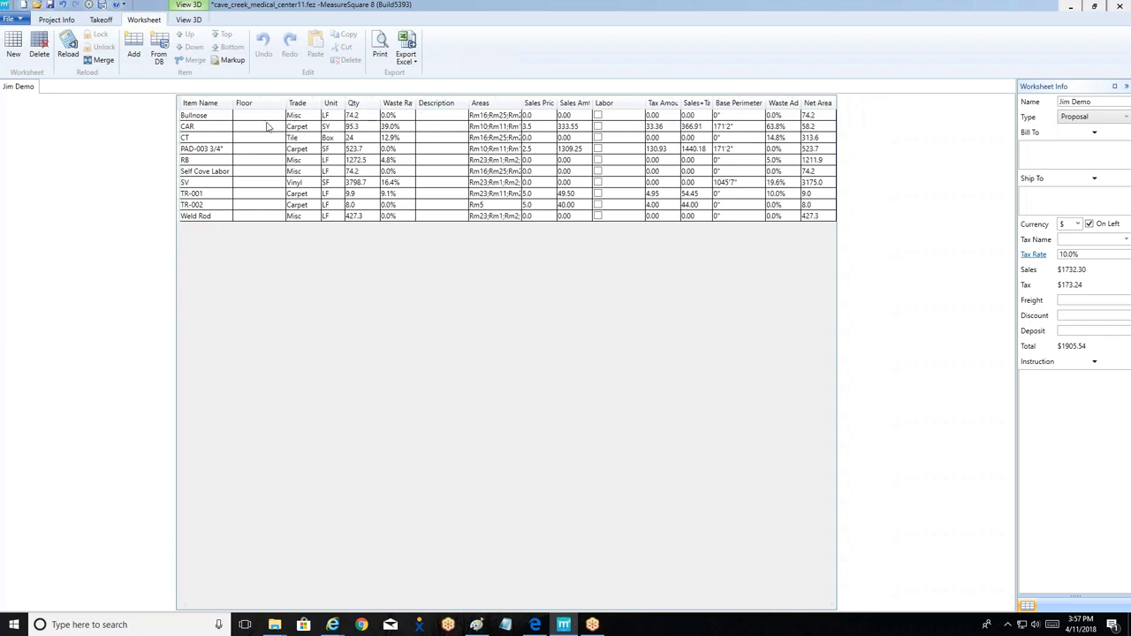
Step: Show all available columns in the worksheet and save the column selection for future proposals
right_click(260, 110)
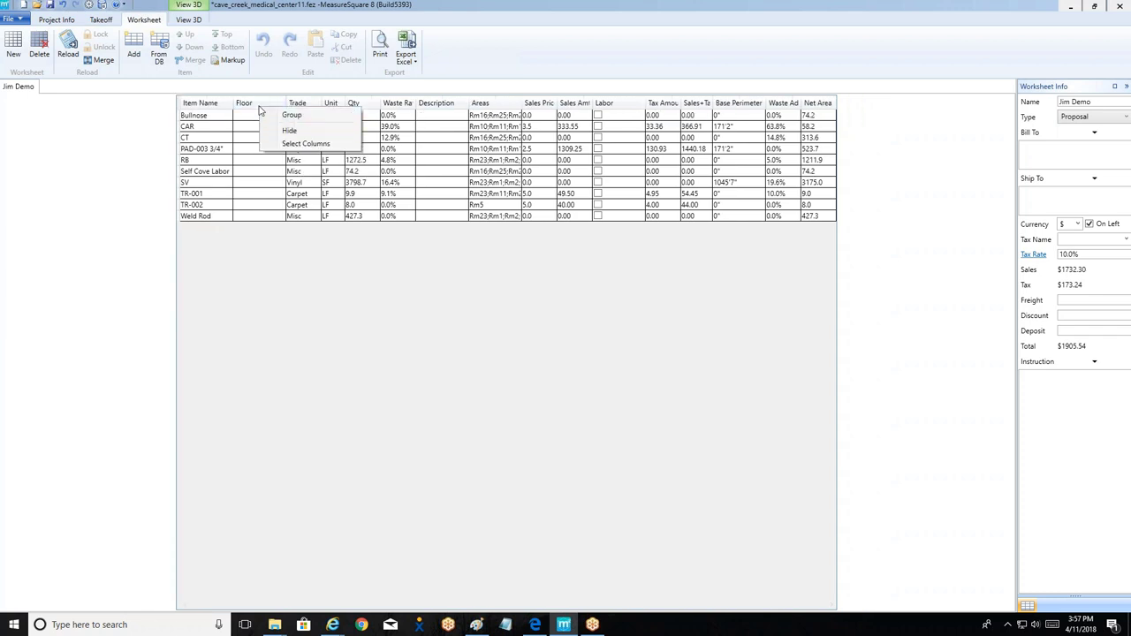
click(305, 143)
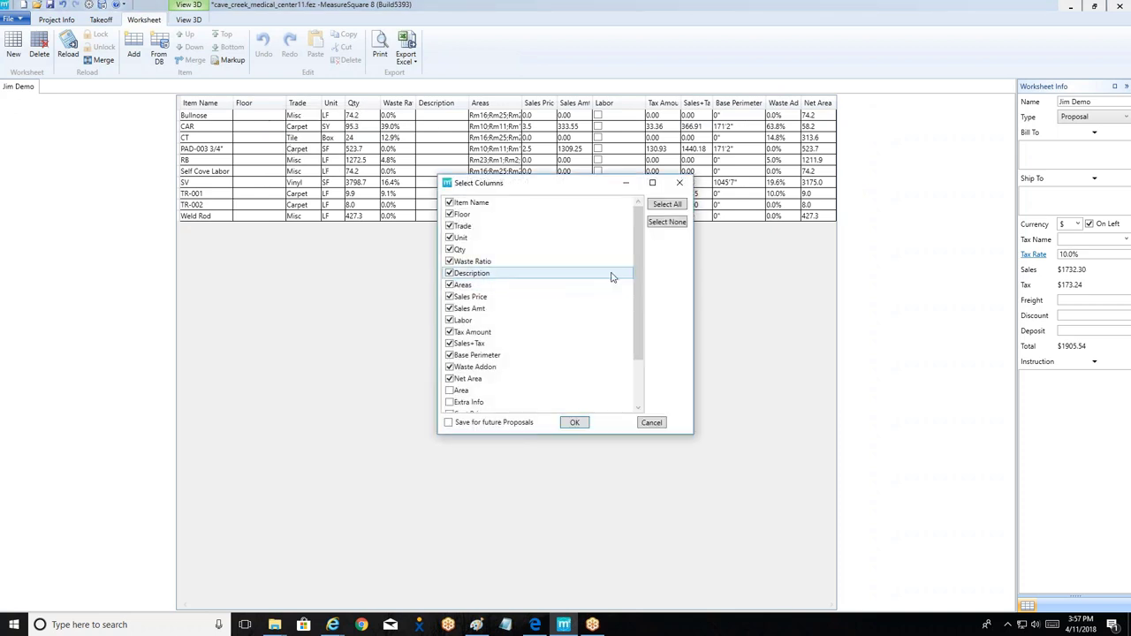
scroll(611, 265, down, 2)
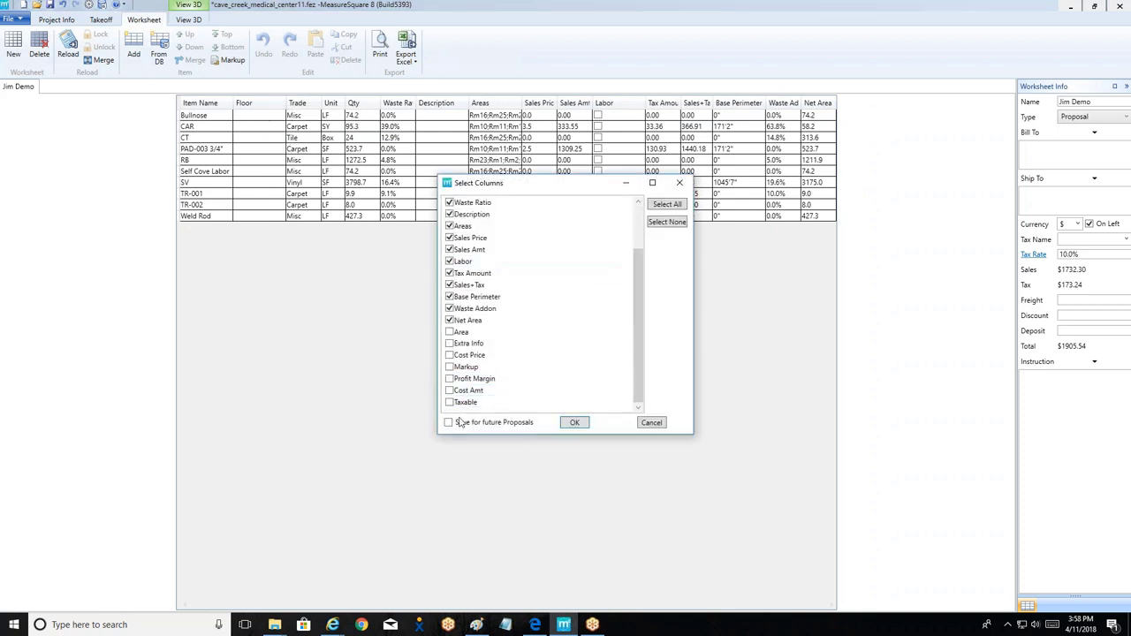
click(667, 205)
click(449, 423)
scroll(468, 389, up, 2)
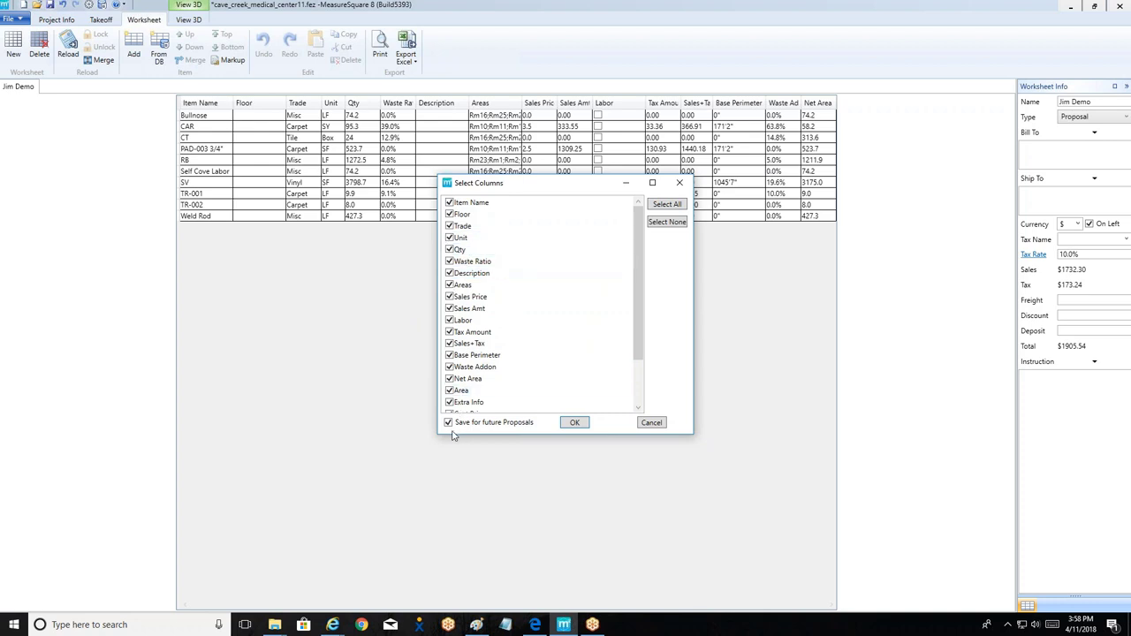
click(574, 422)
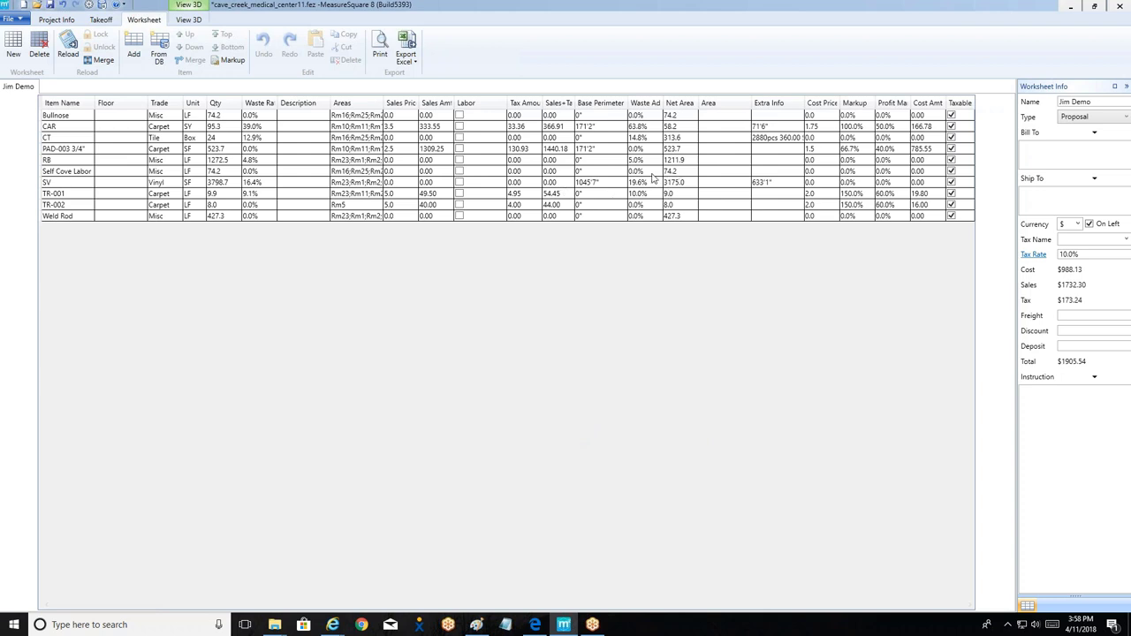
Step: Move the SV item to the top of the worksheet and export the worksheet as an Excel file to the Desktop
click(62, 183)
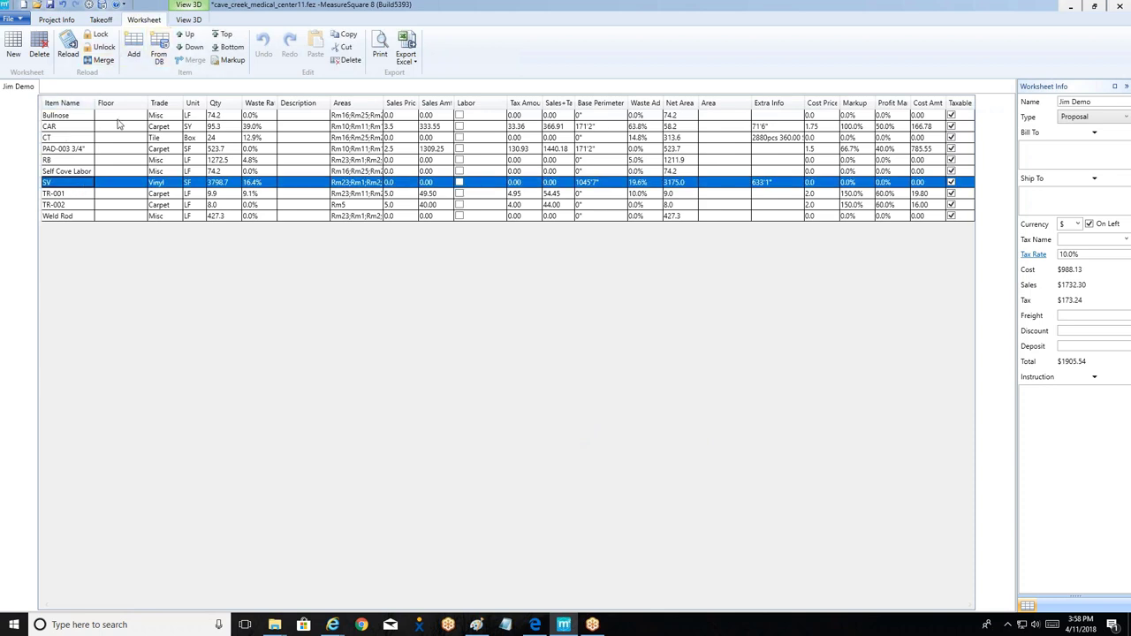
click(222, 35)
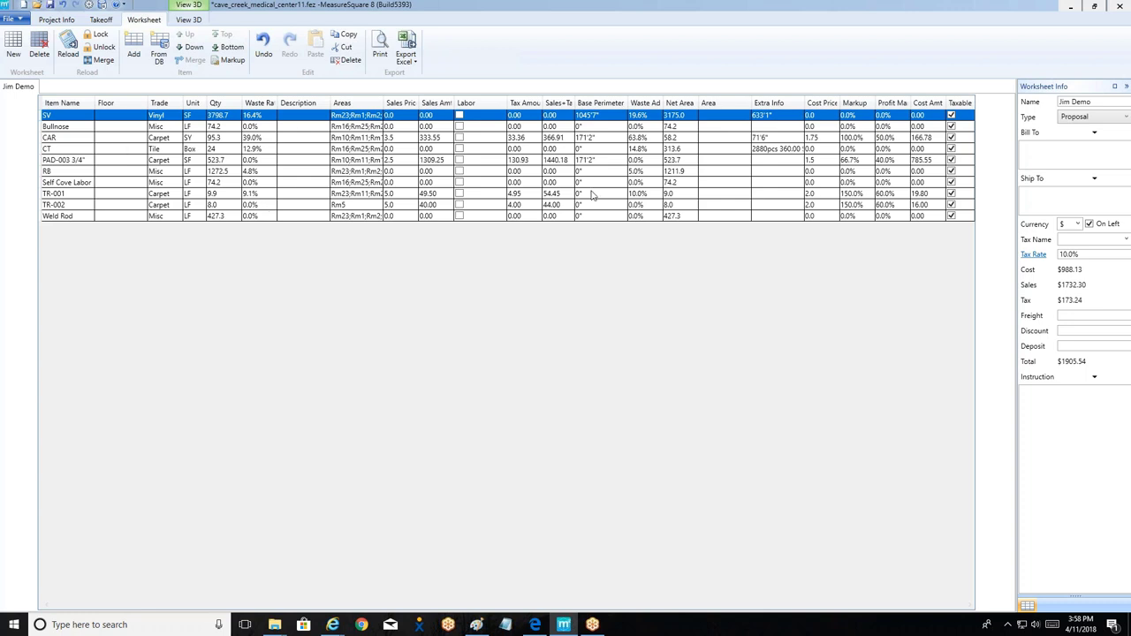
click(408, 44)
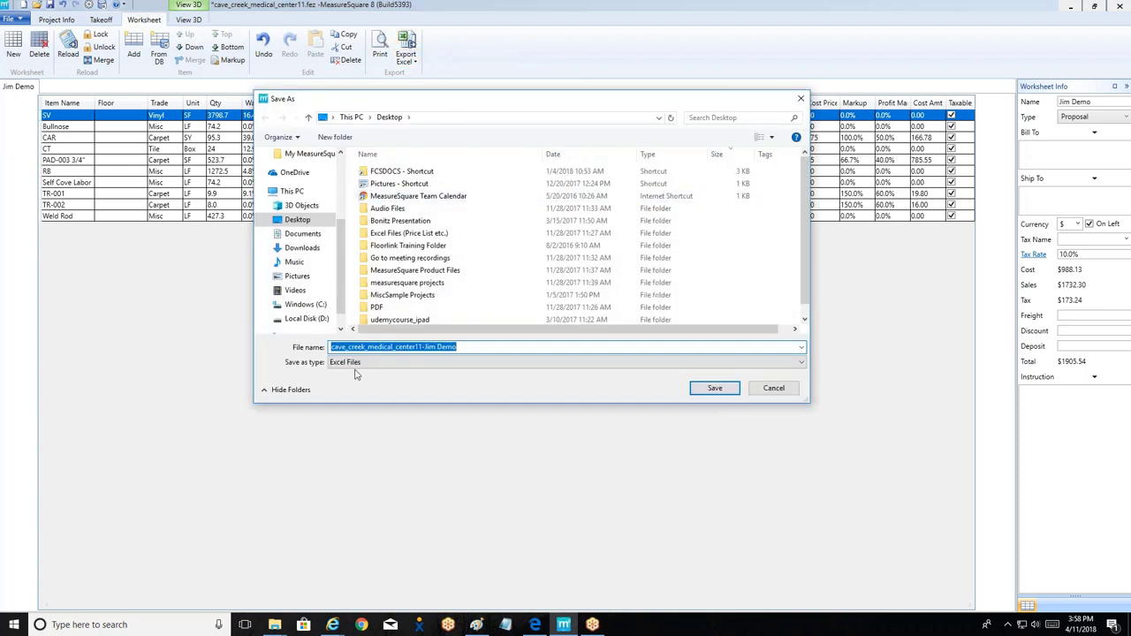
click(716, 390)
click(801, 98)
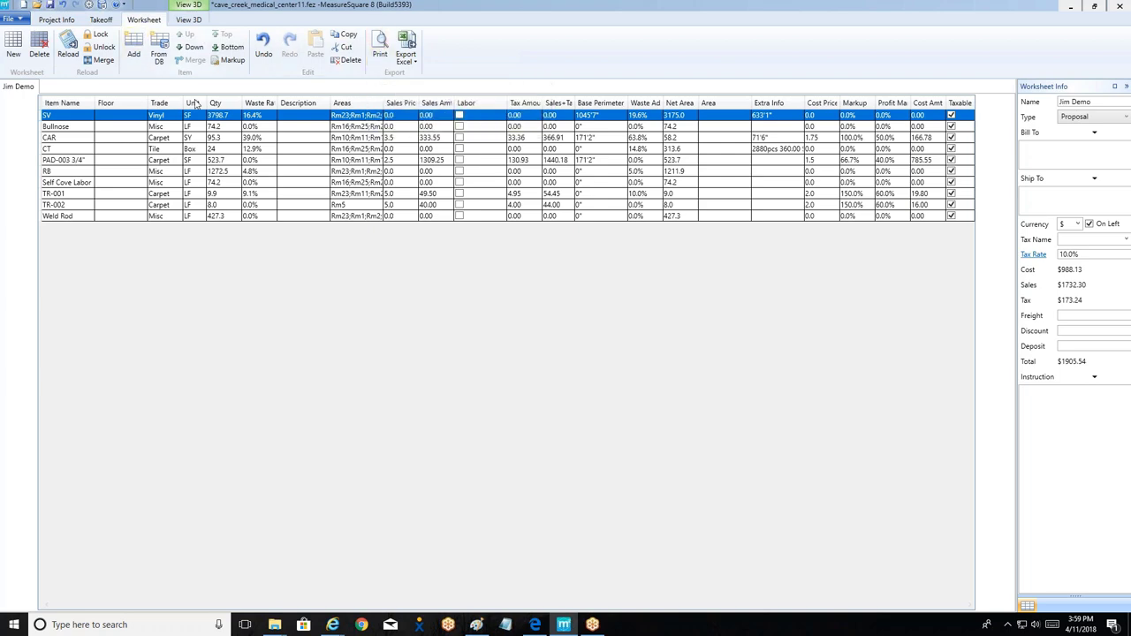
Step: Set up printing of the takeoff project with the MeasureSquare Pdf Printer on Arch D 24" x 36" paper
click(101, 20)
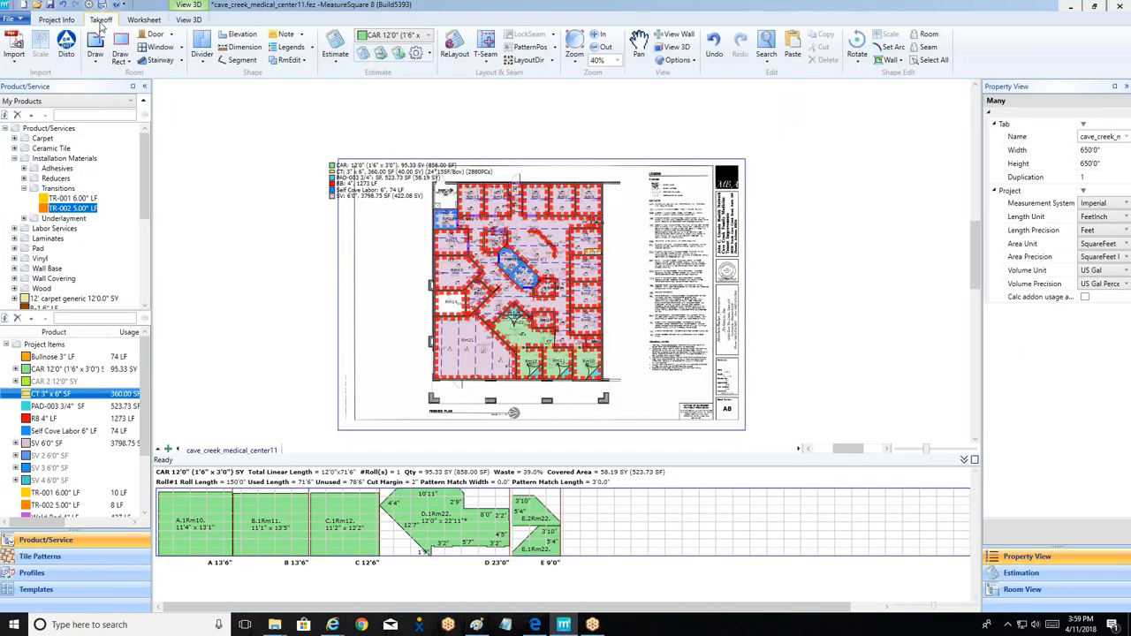
scroll(480, 314, up, 2)
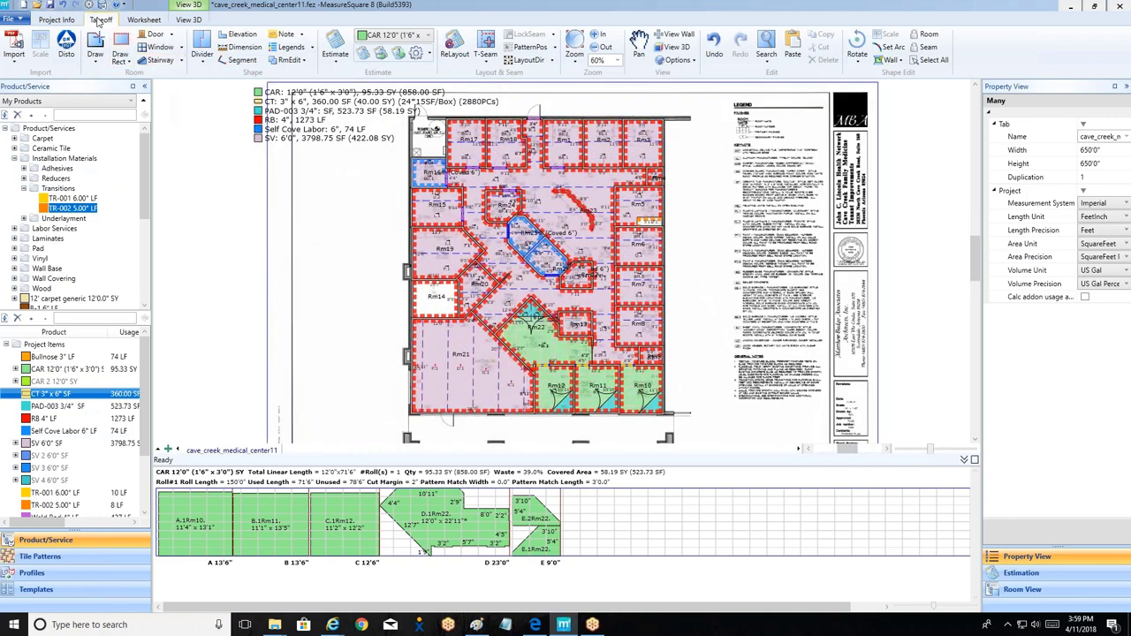
click(7, 19)
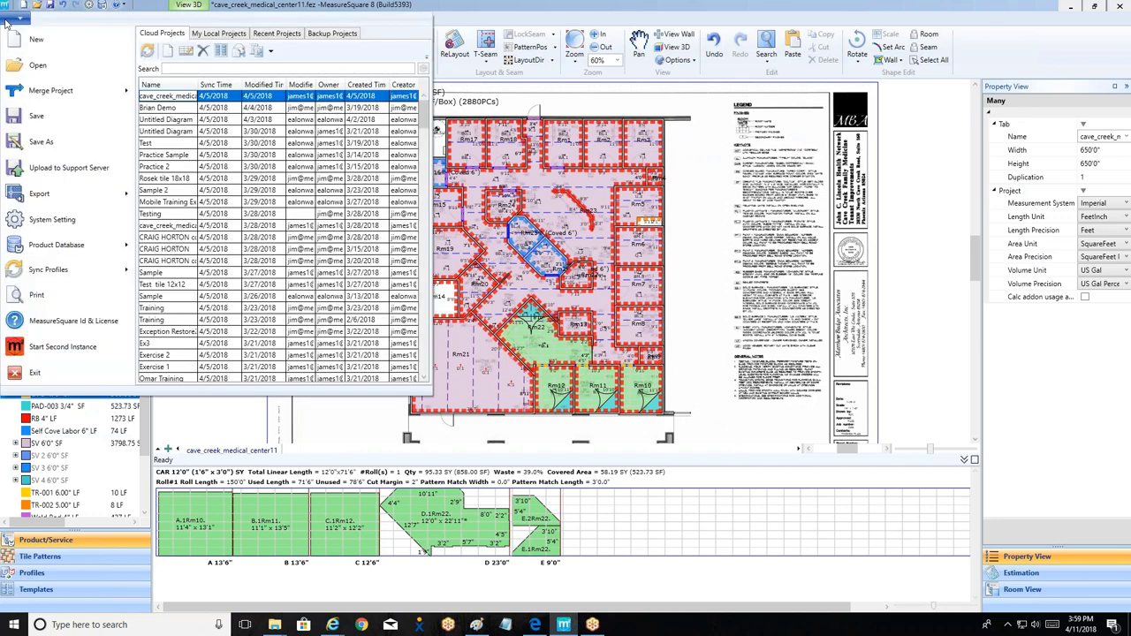
click(35, 296)
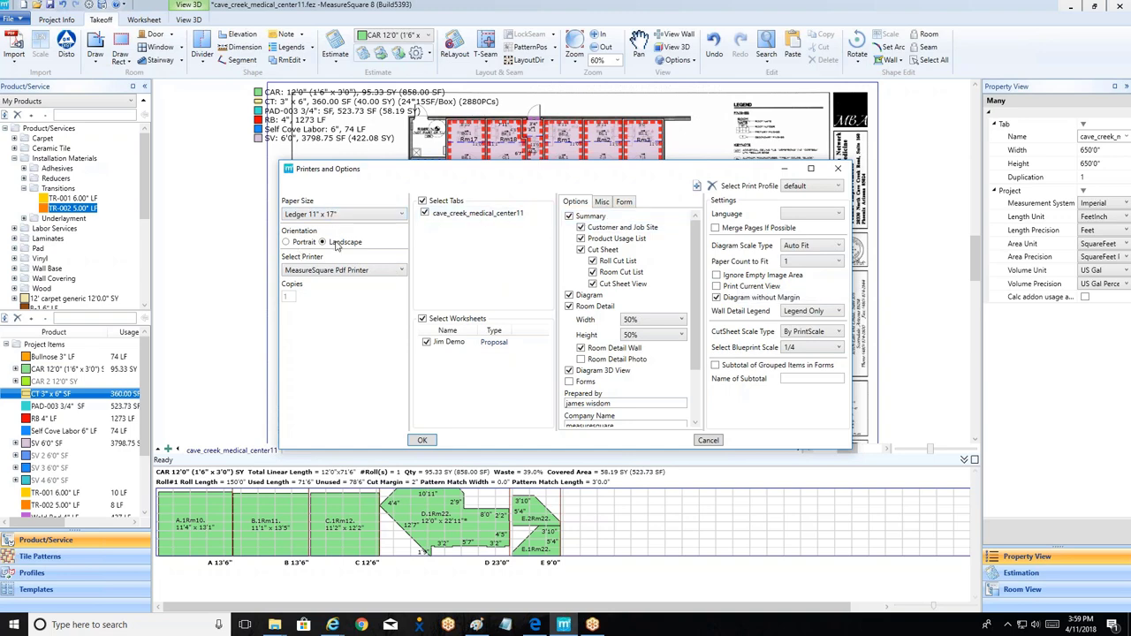
click(399, 272)
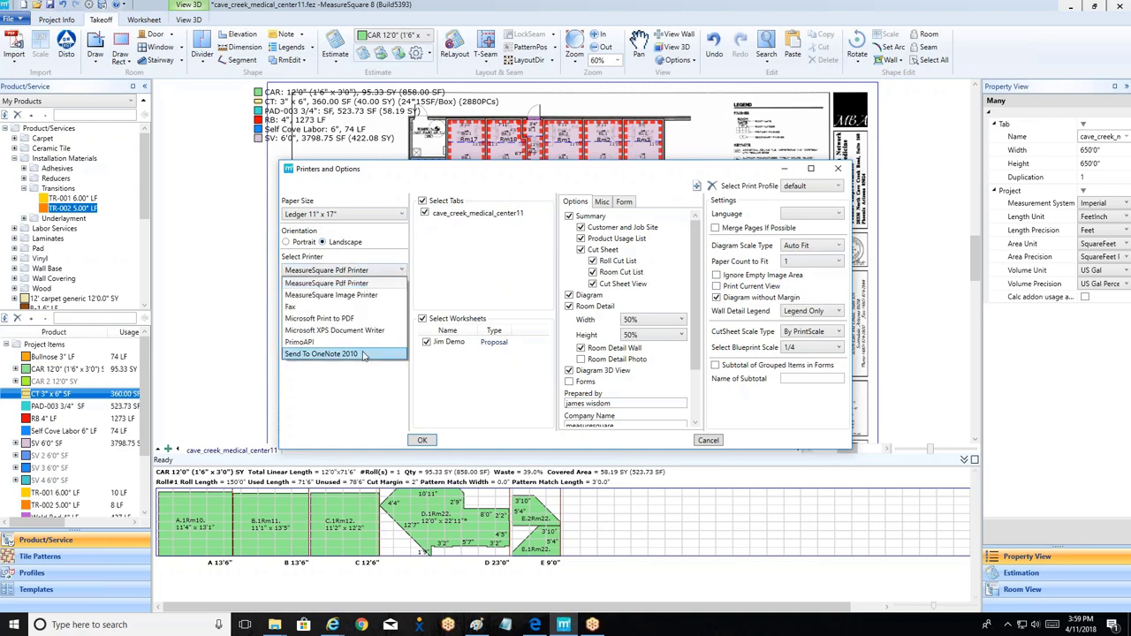
click(365, 283)
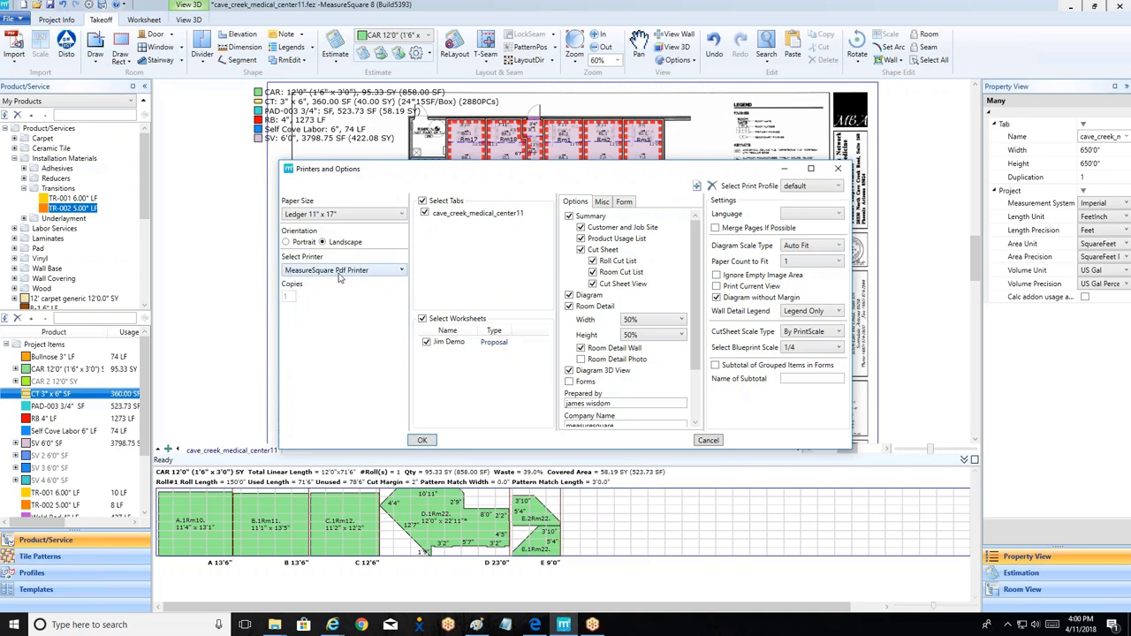
click(403, 214)
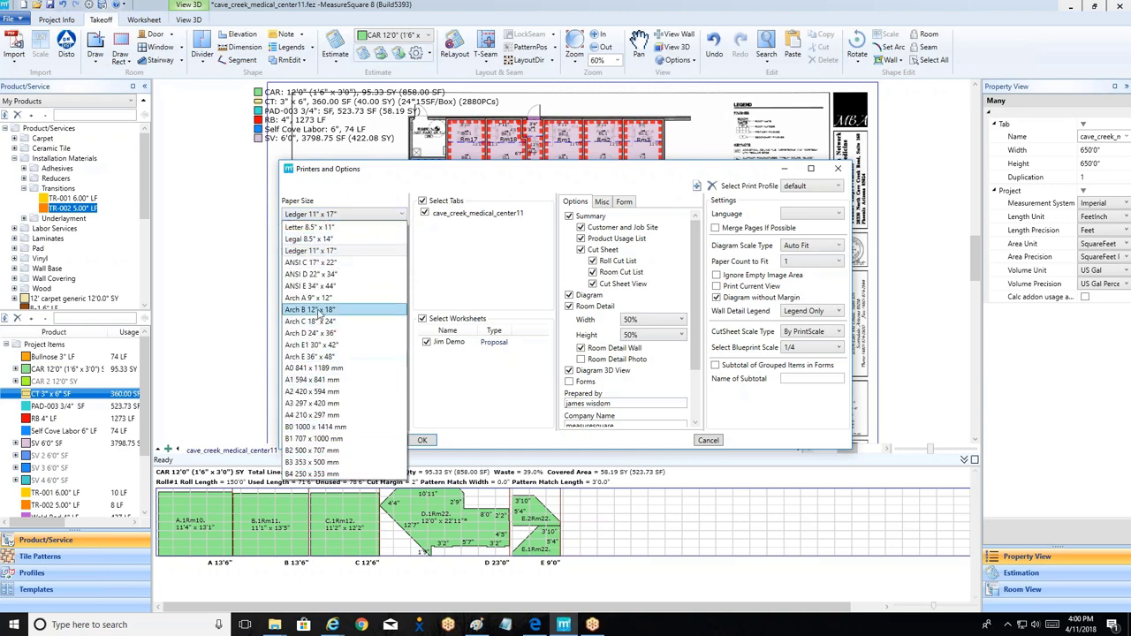
click(318, 333)
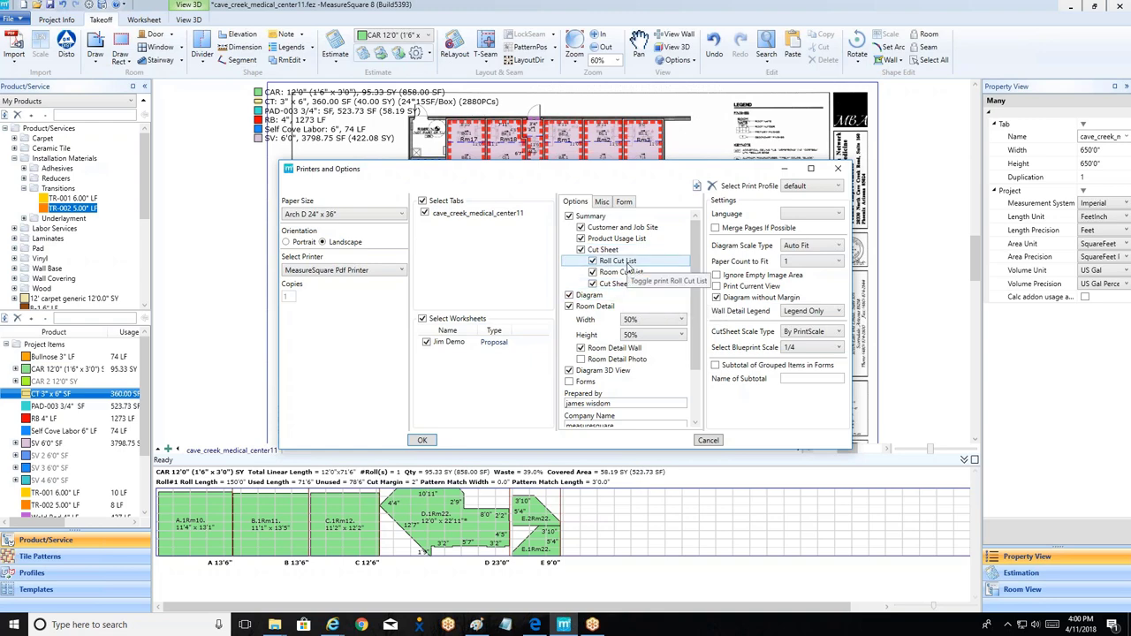
Step: Exclude the Roll Cut List and Room Cut List from the printout and include Forms
click(593, 262)
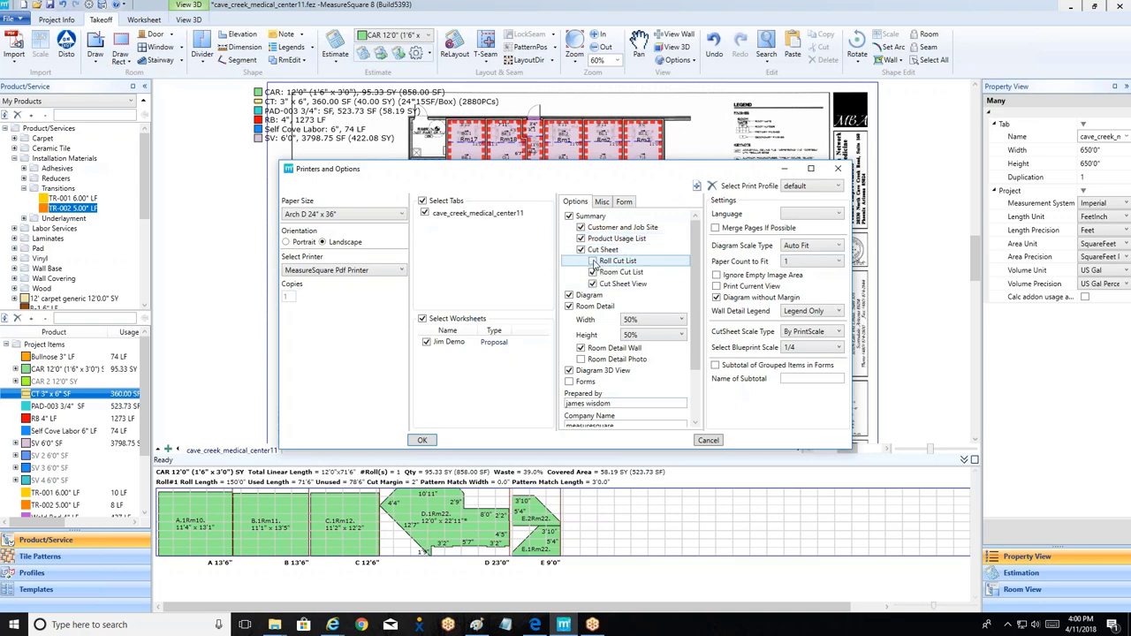
click(592, 272)
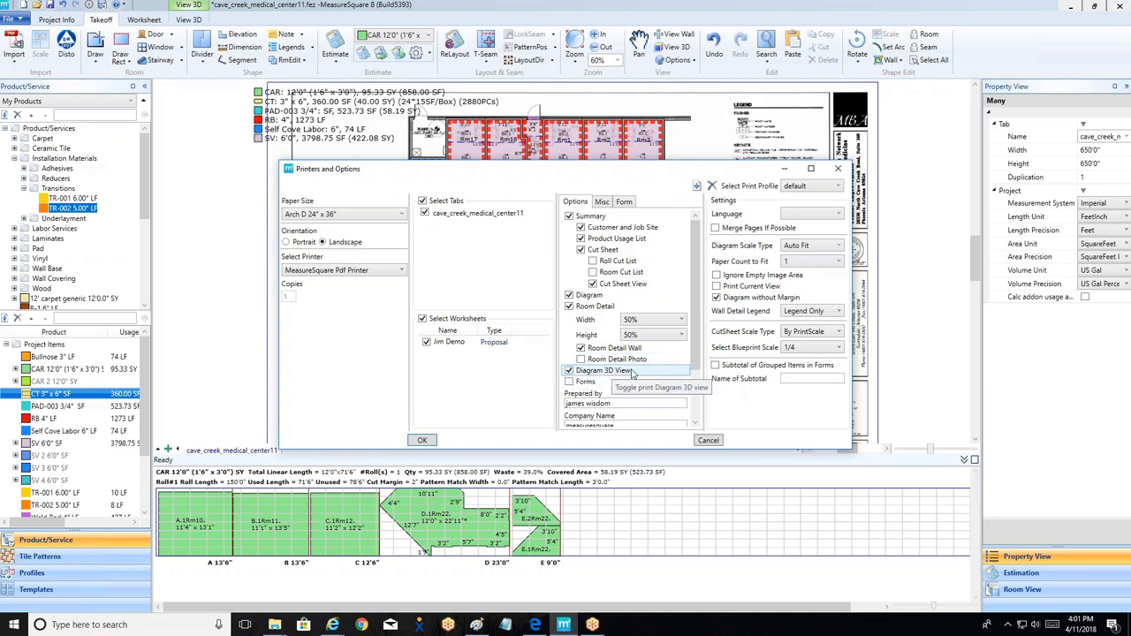
click(569, 382)
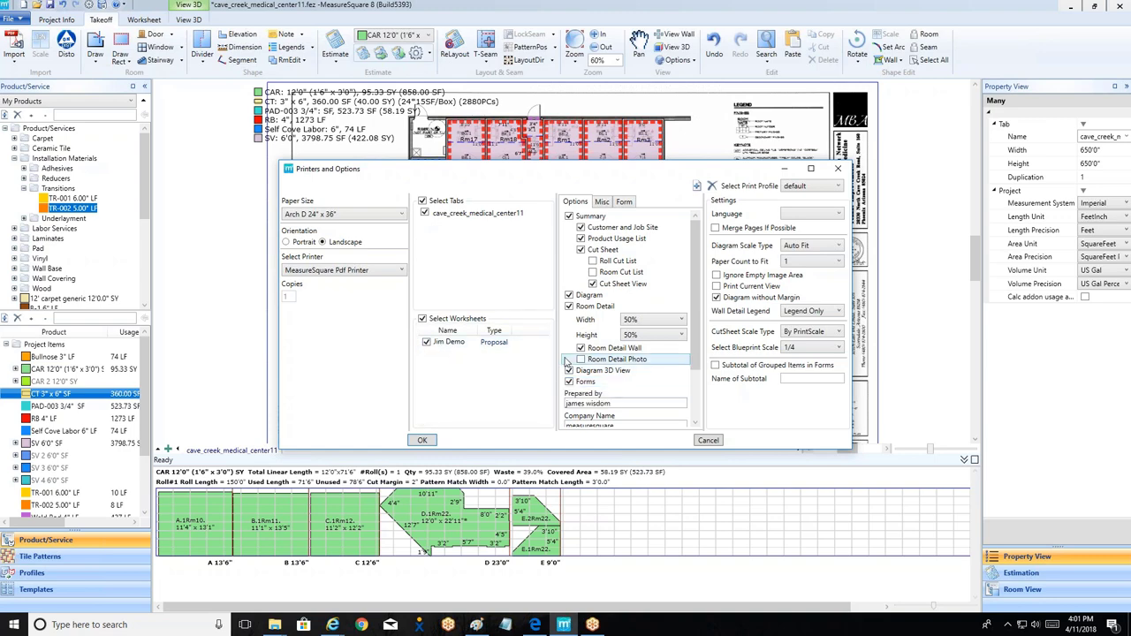
Step: Set the printout's diagram scale type to By PrintScale with a blueprint scale of 1/4
scroll(570, 362, down, 3)
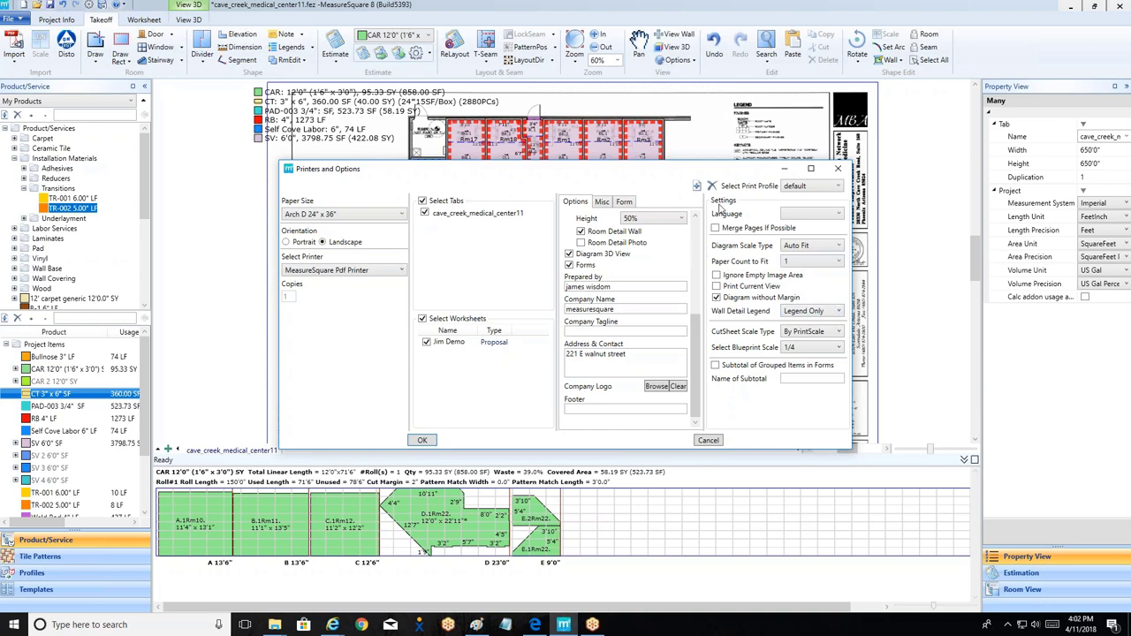
click(838, 246)
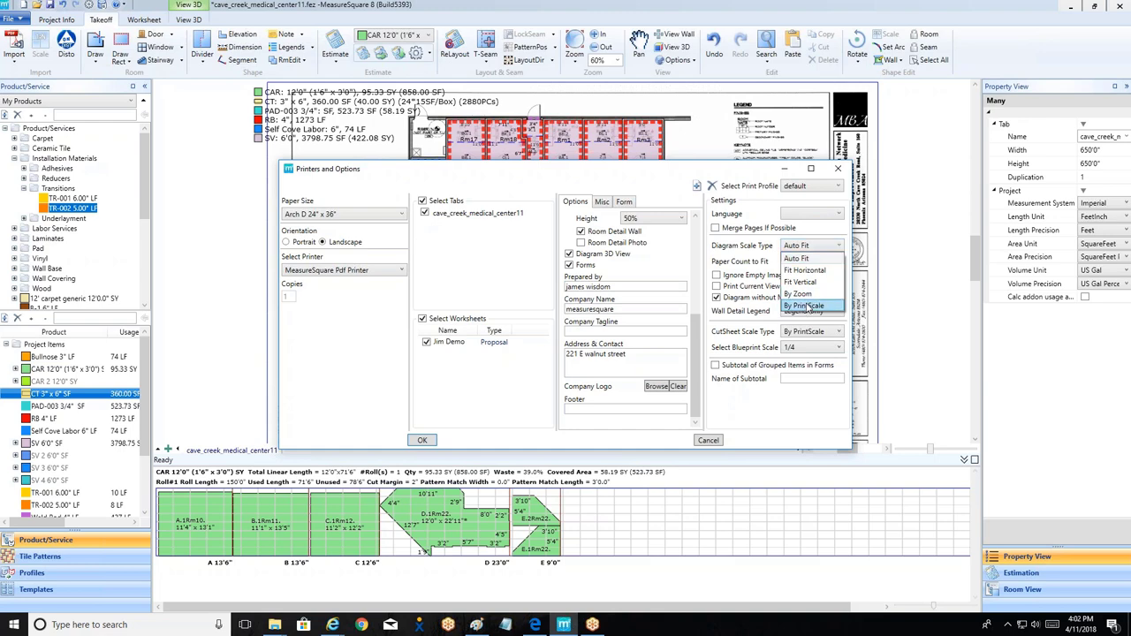
click(806, 306)
click(839, 263)
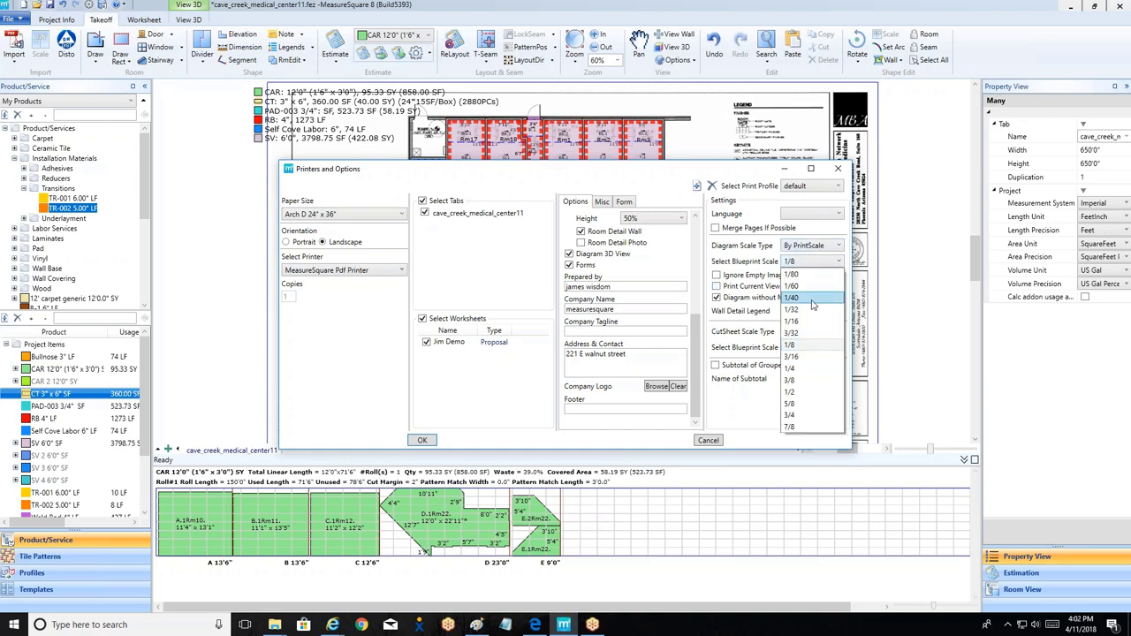
click(789, 369)
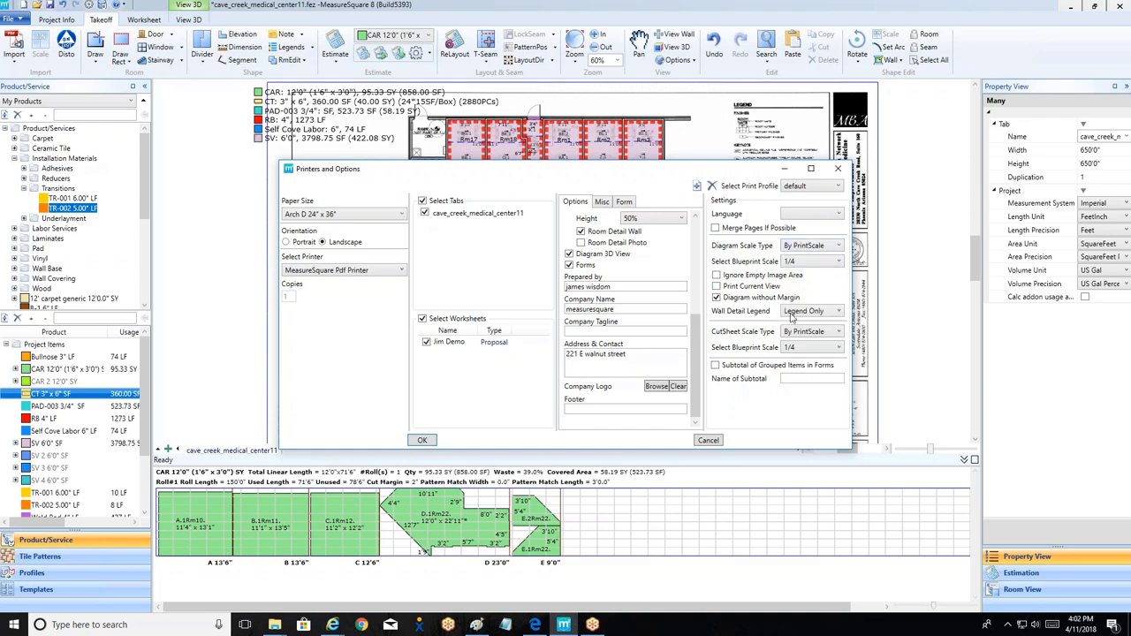
Step: Set the diagram scale type to Auto Fit and generate the print preview, fitted to the page width
click(838, 246)
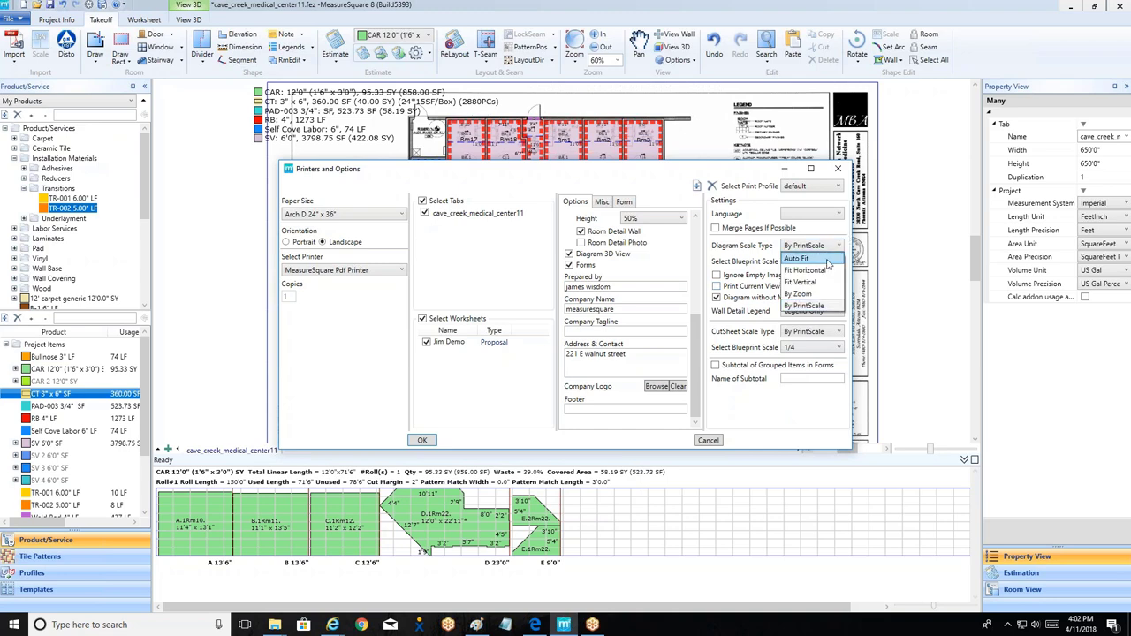
click(827, 265)
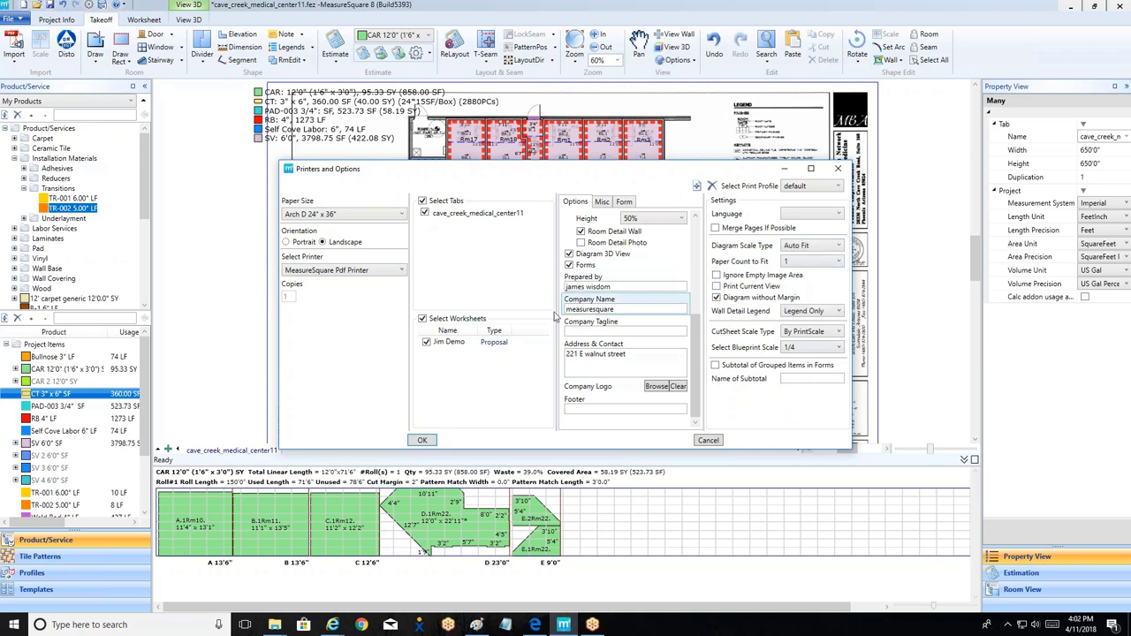
click(421, 441)
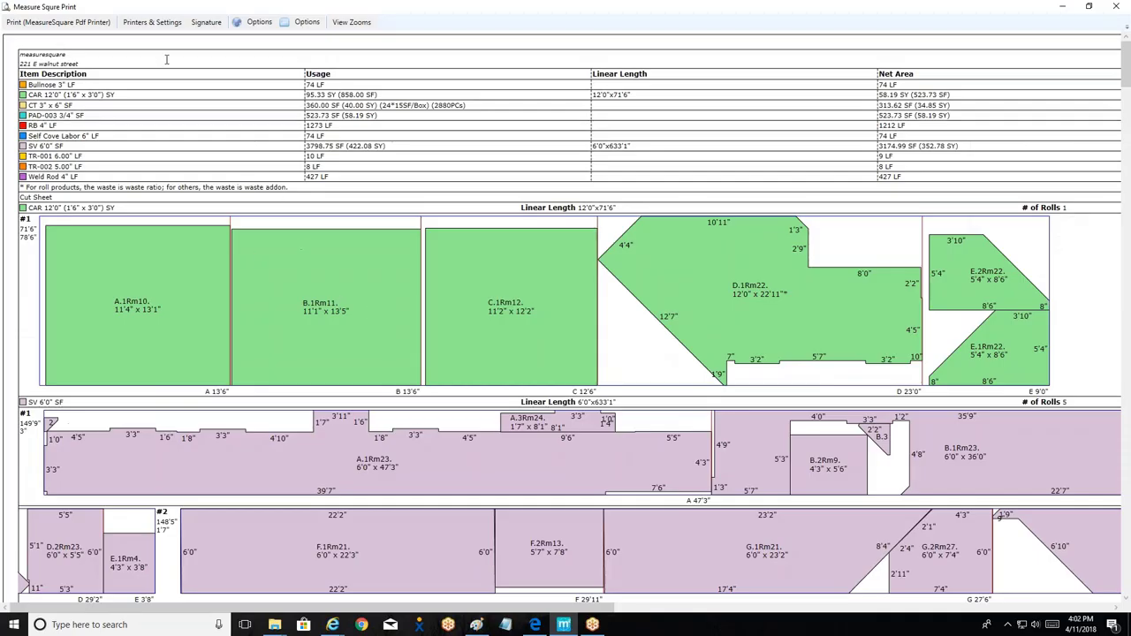
click(350, 22)
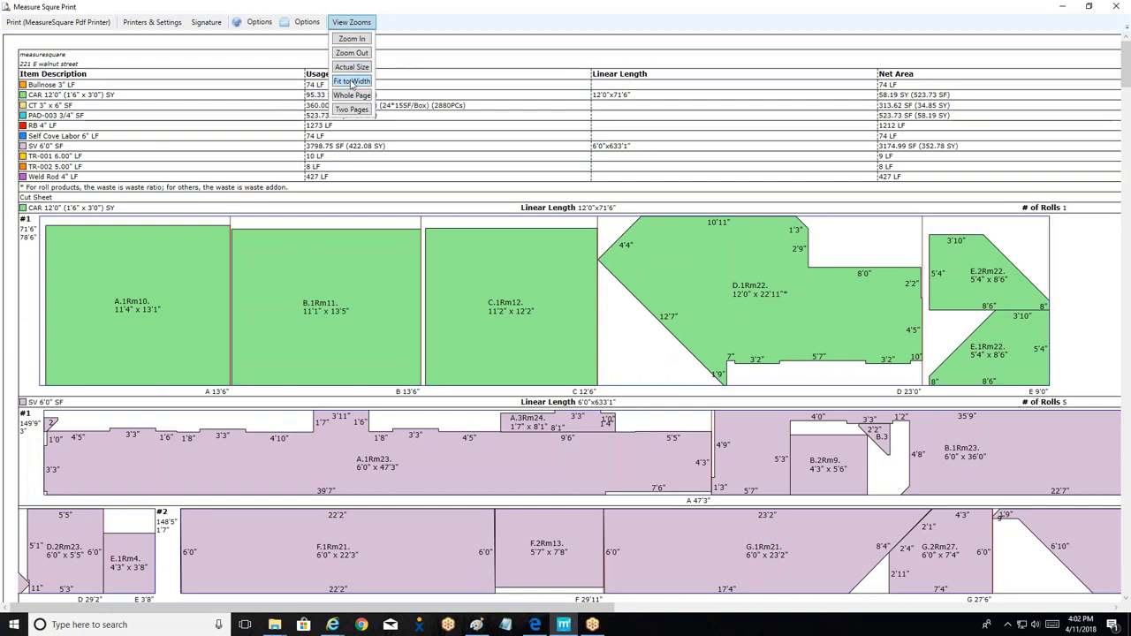
click(351, 81)
click(403, 40)
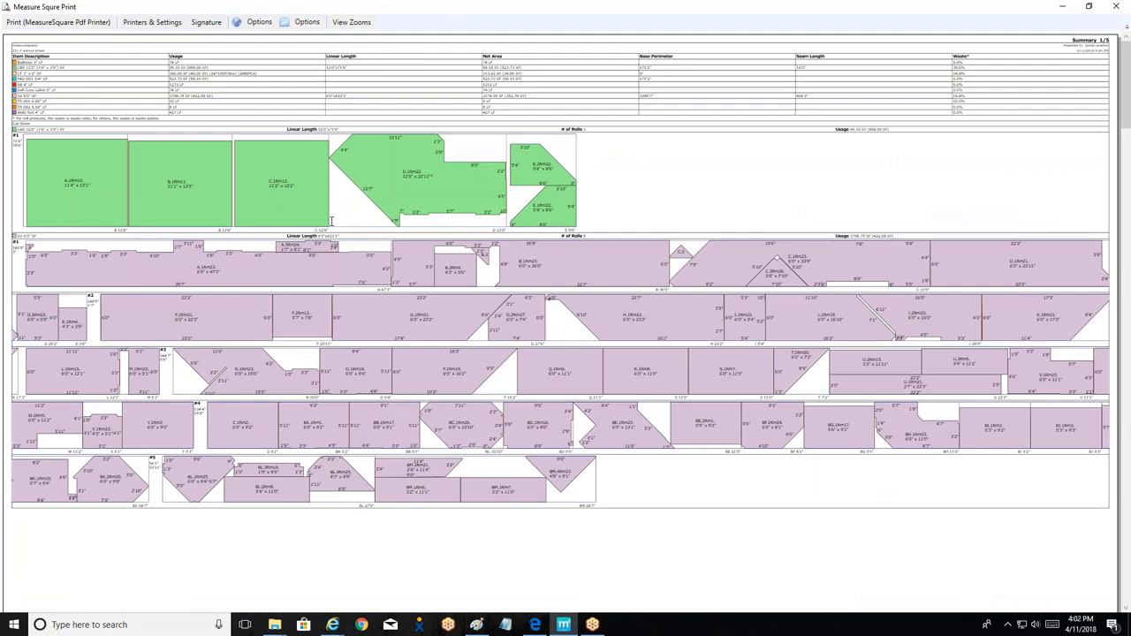
Step: Examine the preview pages, covering the summary and cut sheets, finishes plan, room wall details, 3D view and proposal
scroll(331, 220, down, 10)
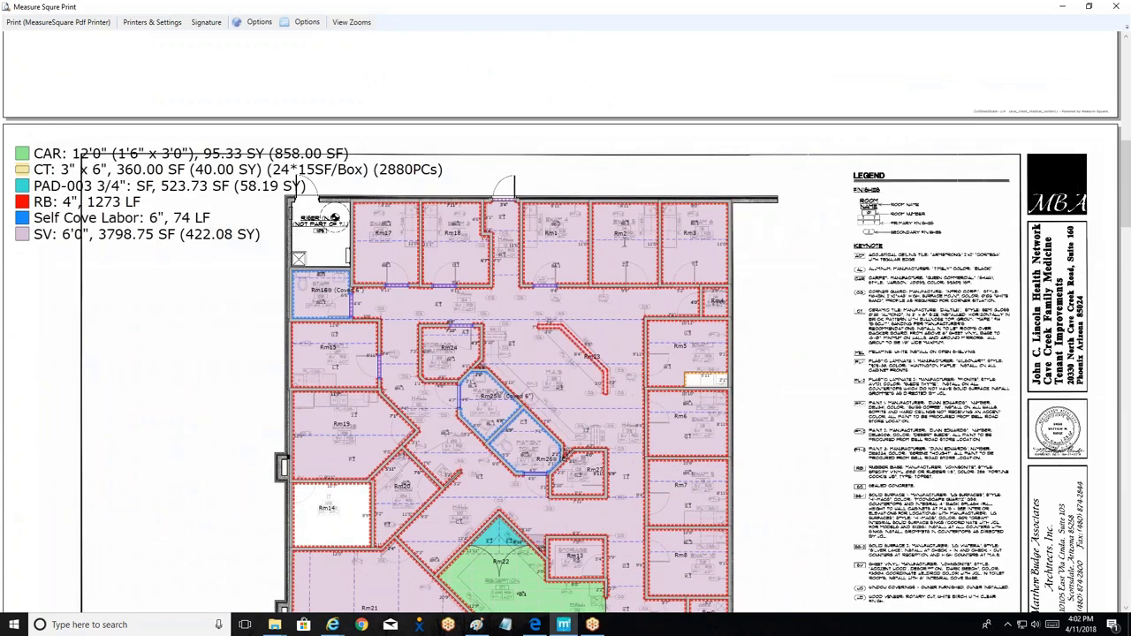
scroll(334, 218, down, 3)
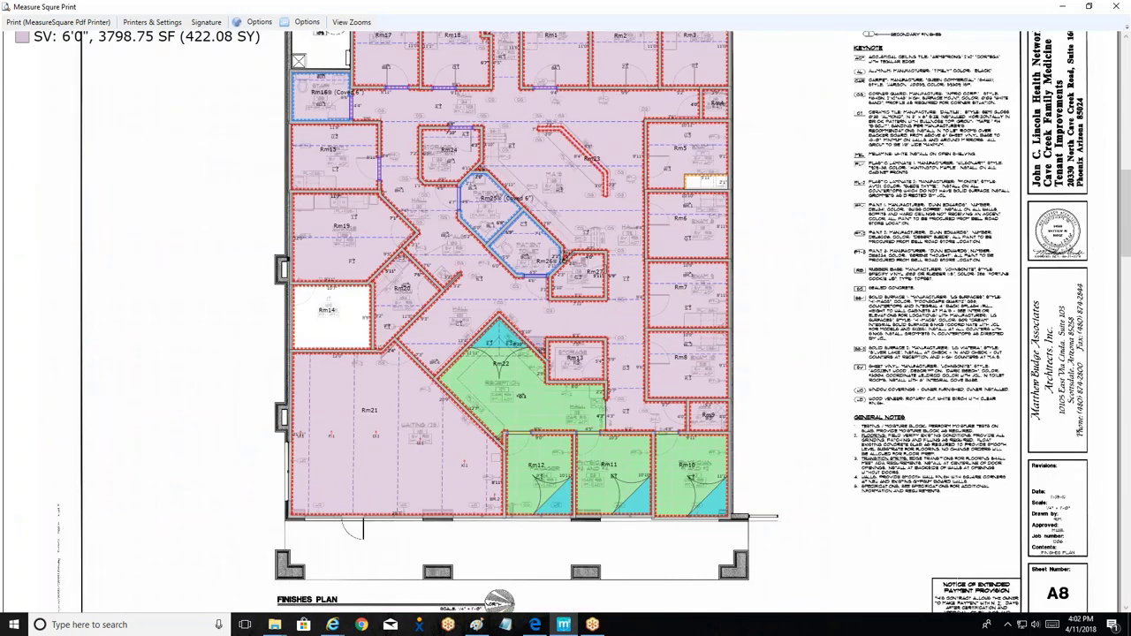
scroll(550, 268, down, 3)
scroll(550, 267, down, 4)
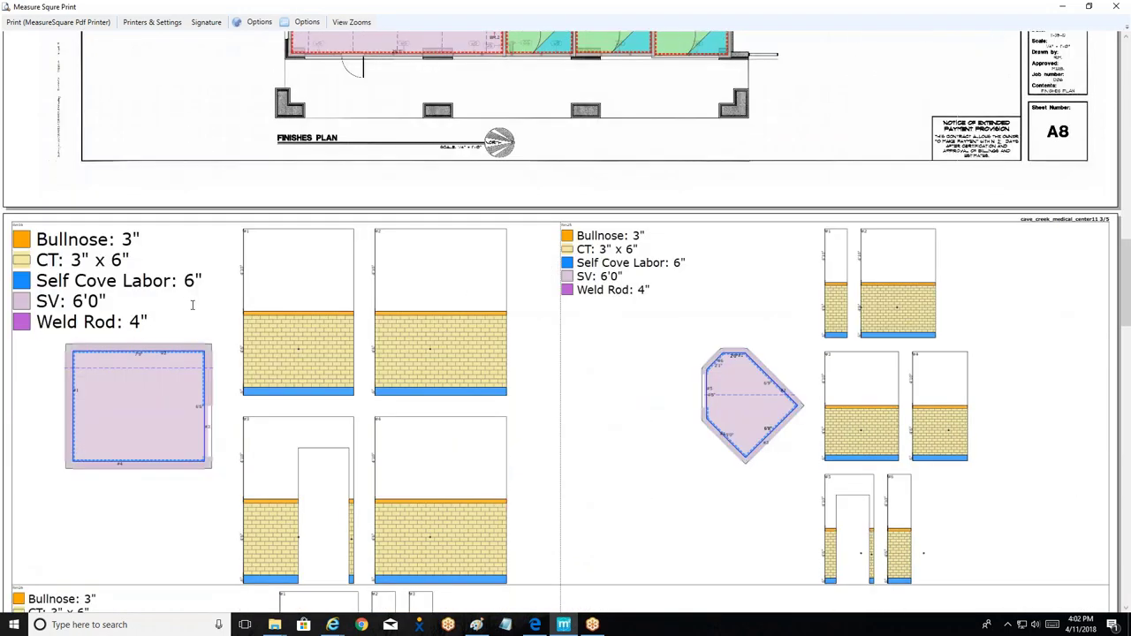
scroll(206, 301, down, 2)
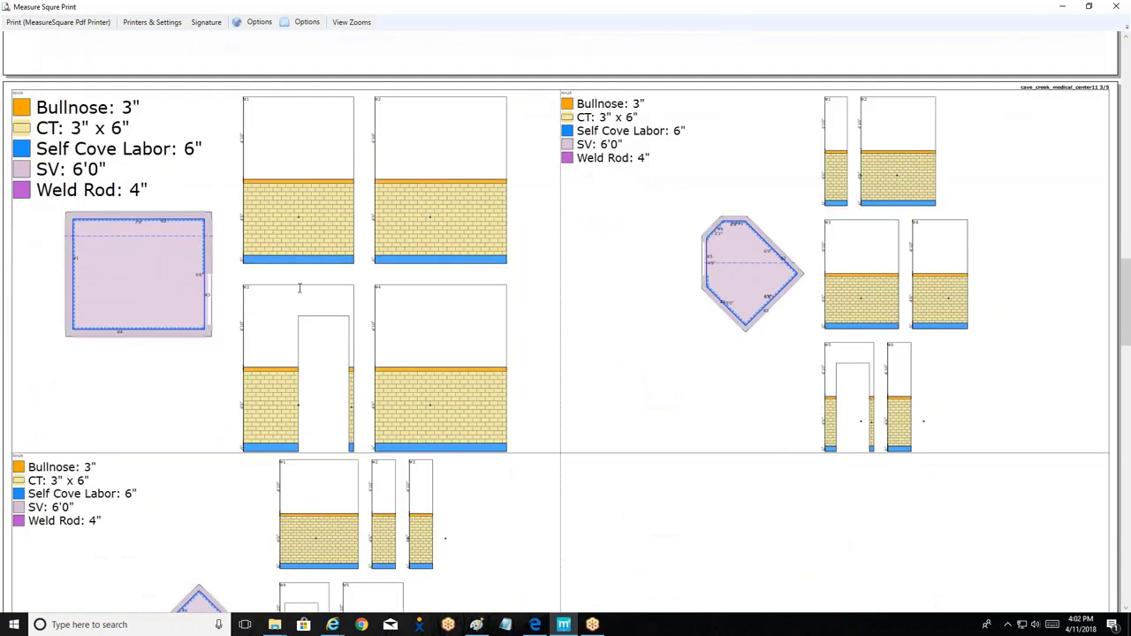
scroll(300, 288, down, 12)
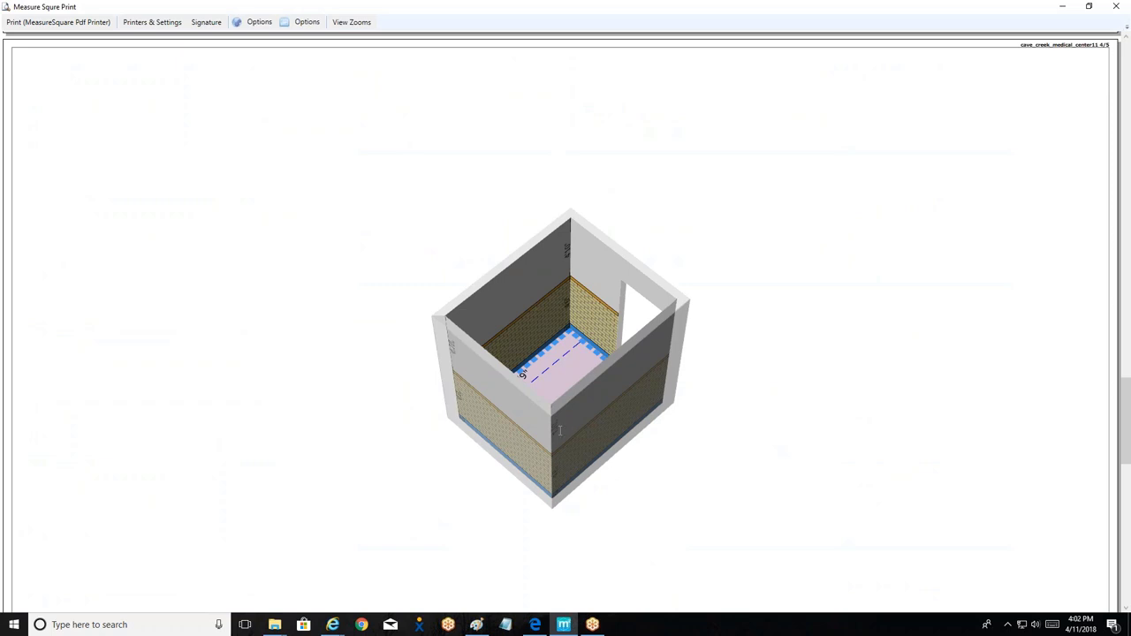
scroll(548, 302, down, 4)
scroll(540, 295, down, 2)
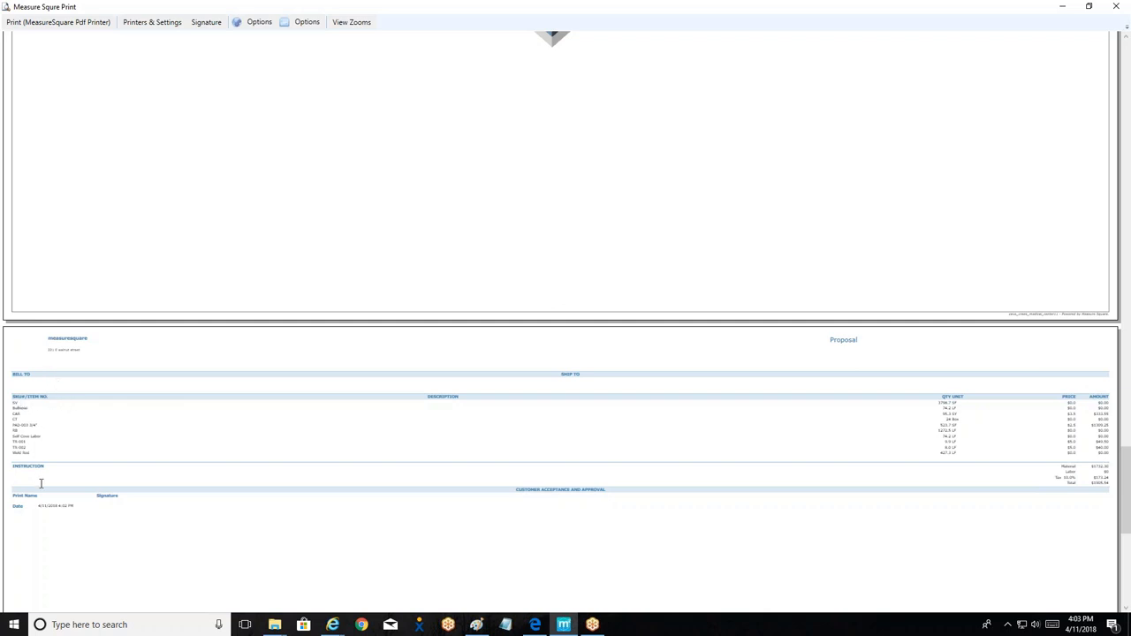
scroll(157, 469, up, 15)
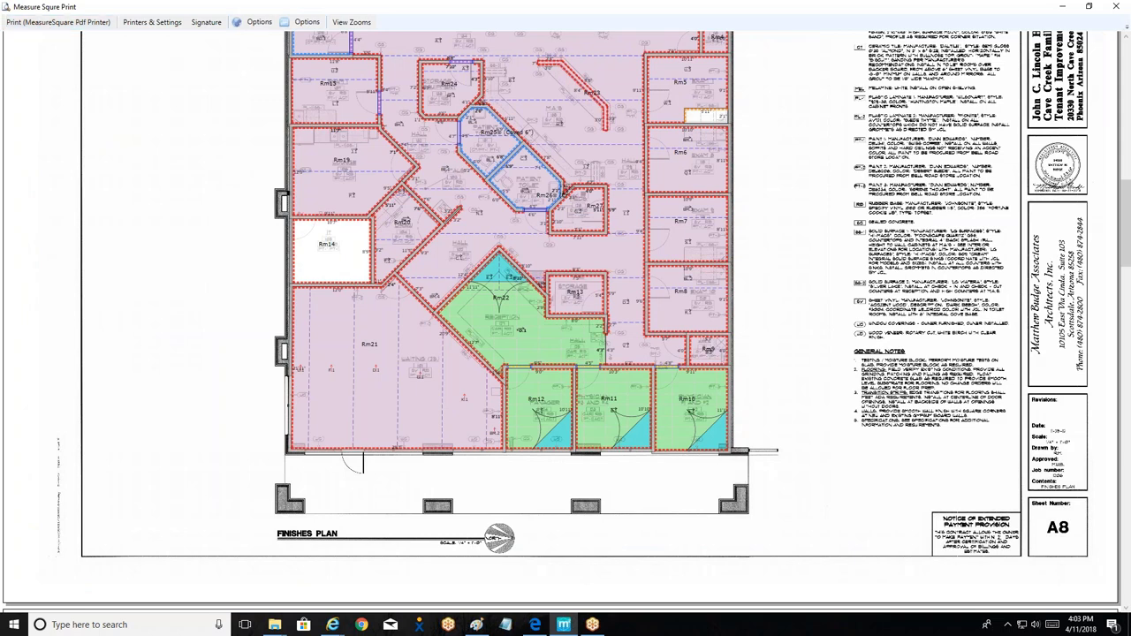
scroll(232, 291, down, 10)
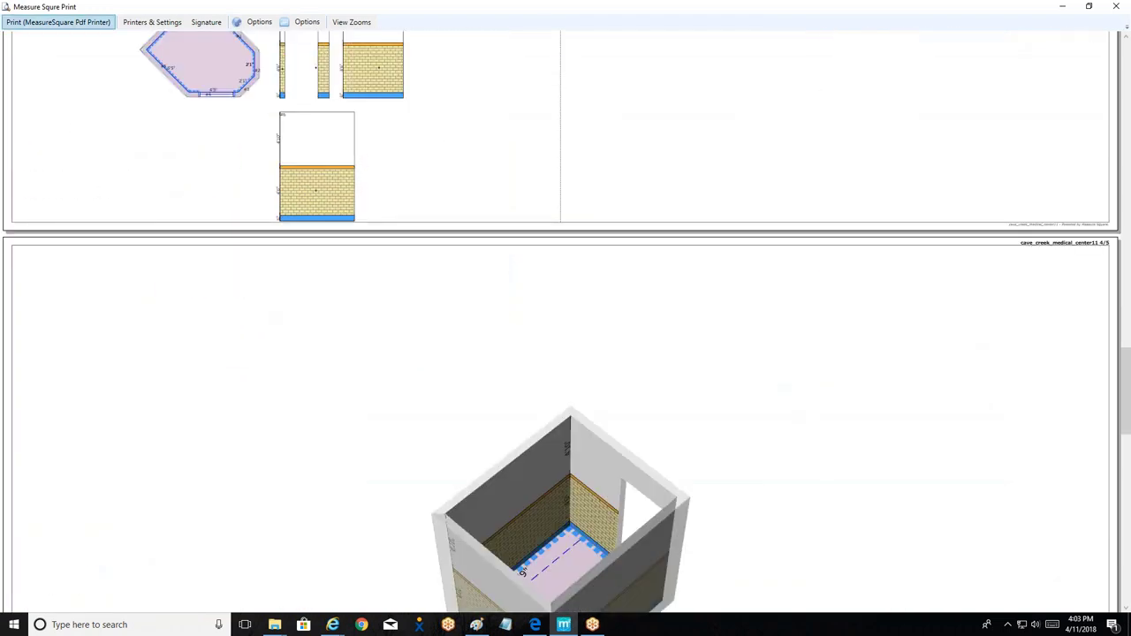
Step: Print the project to a PDF on the Desktop, using the proposal worksheet's name as the file name
click(58, 23)
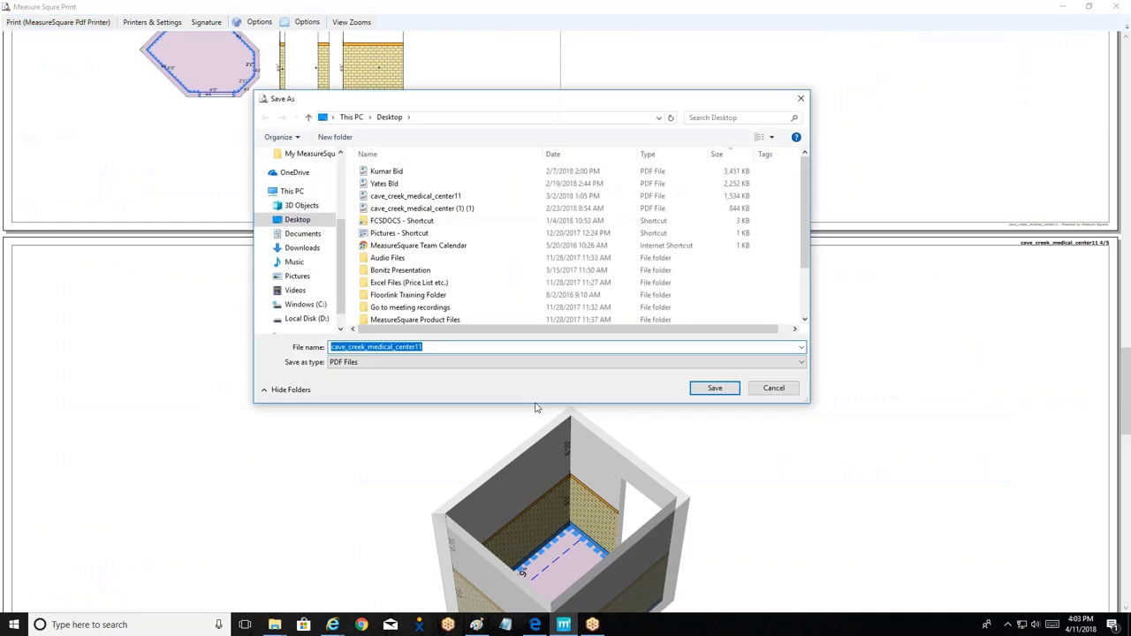
text(Jim)
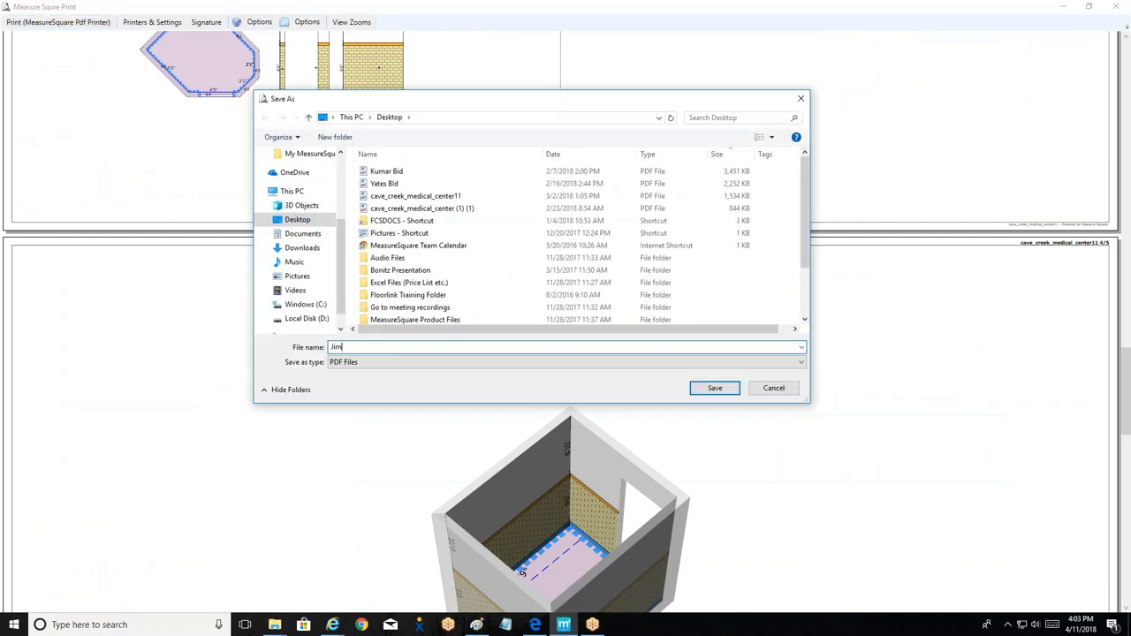
text( DEm)
click(714, 388)
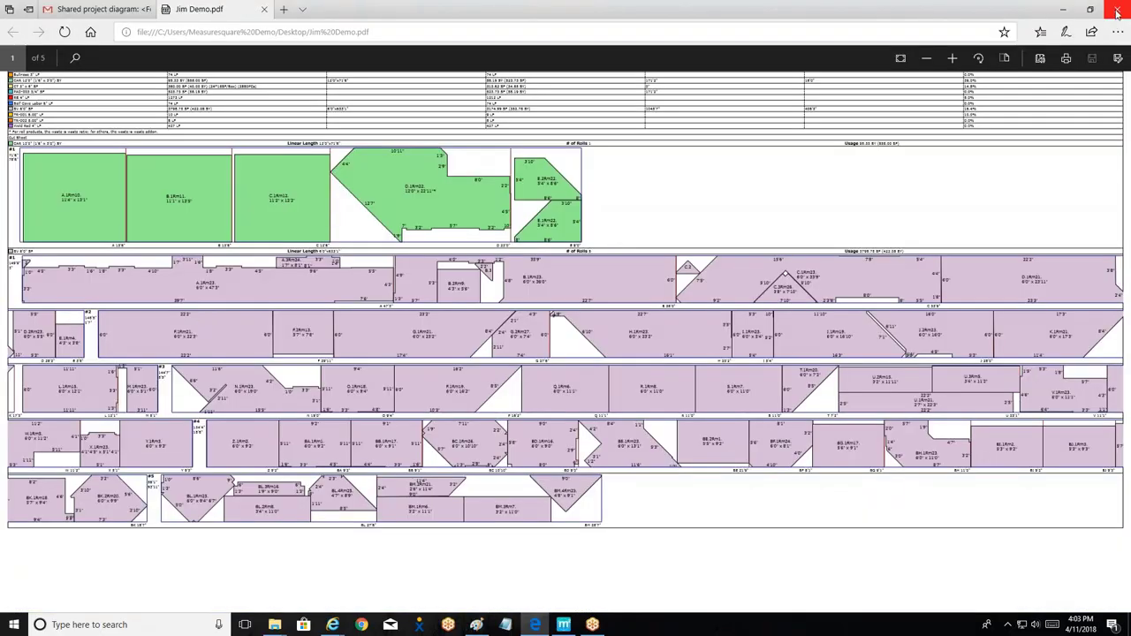
Step: Close the browser showing the exported PDF despite its pending downloads, and close the print preview
click(1117, 10)
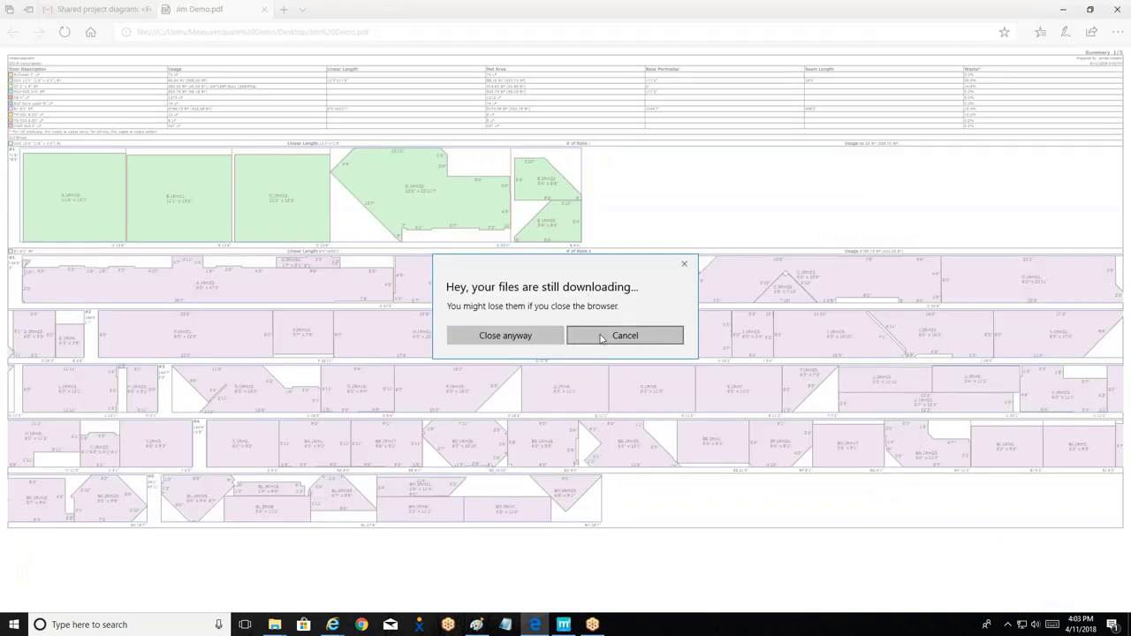
click(531, 343)
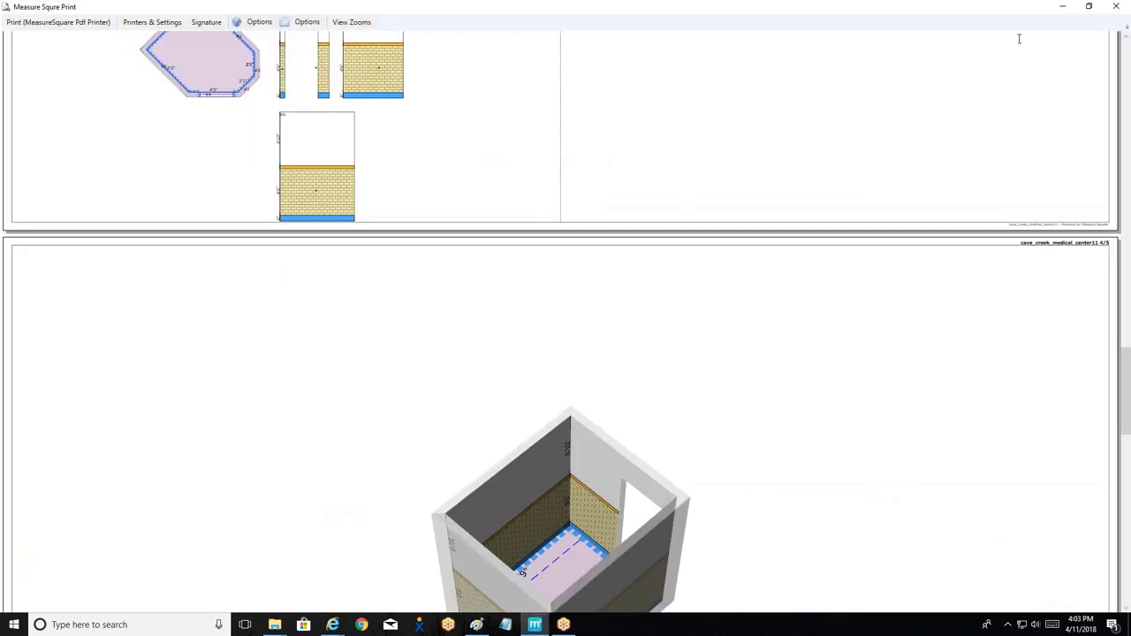
click(1115, 8)
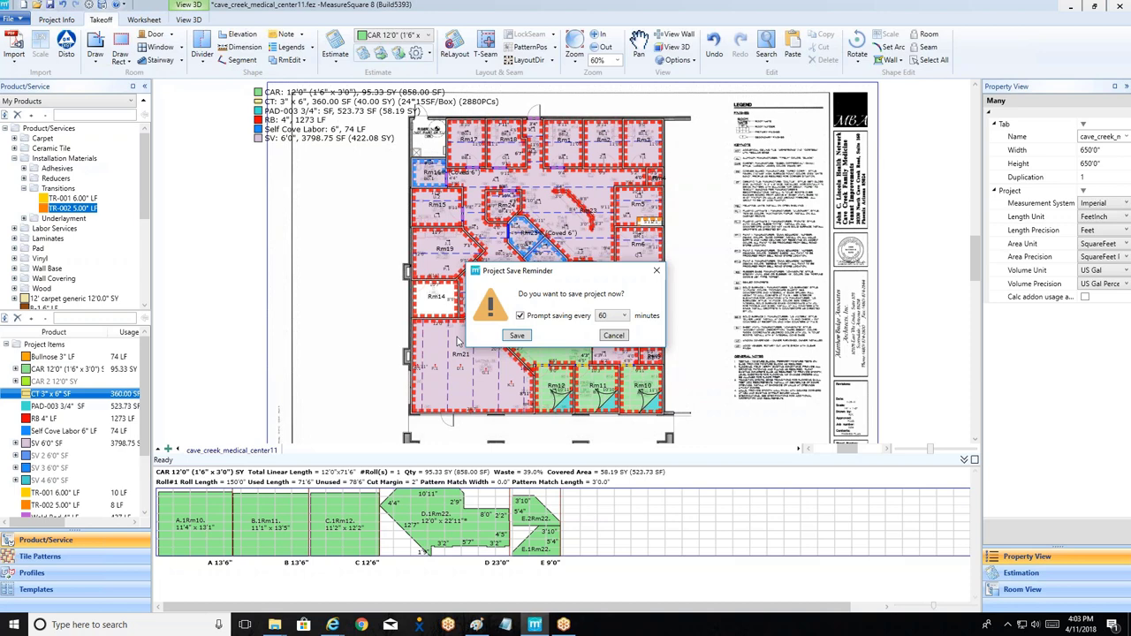
Step: Save the project in My MeasureSquare Projects under the same name as the proposal worksheet
click(517, 337)
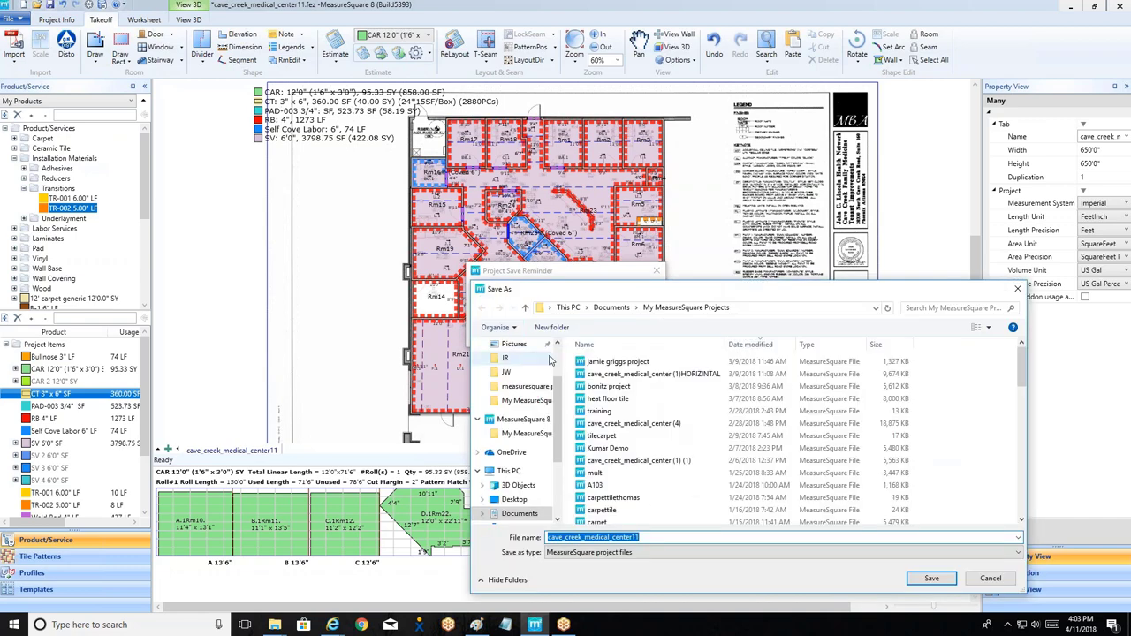
key(BackSpace)
text(Jim Dem)
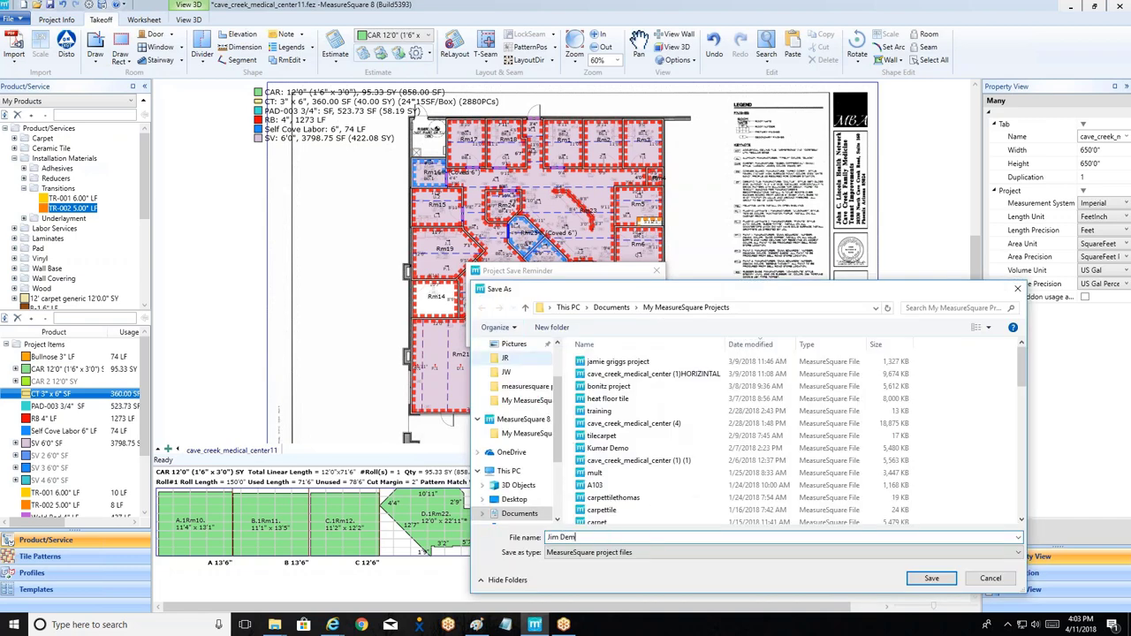
text(o)
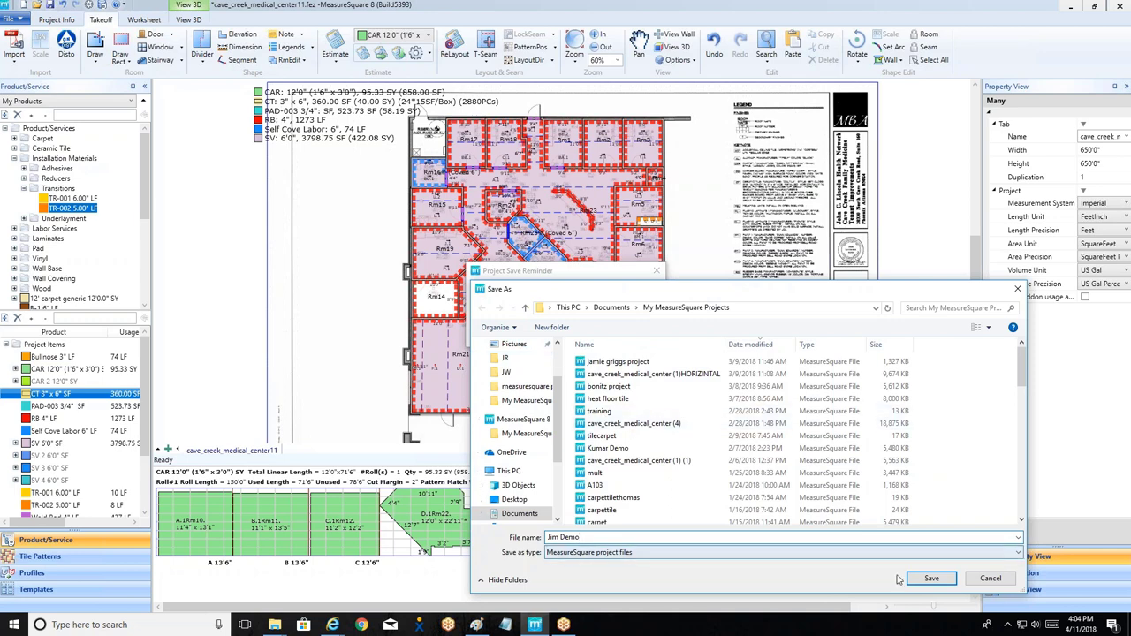
click(931, 578)
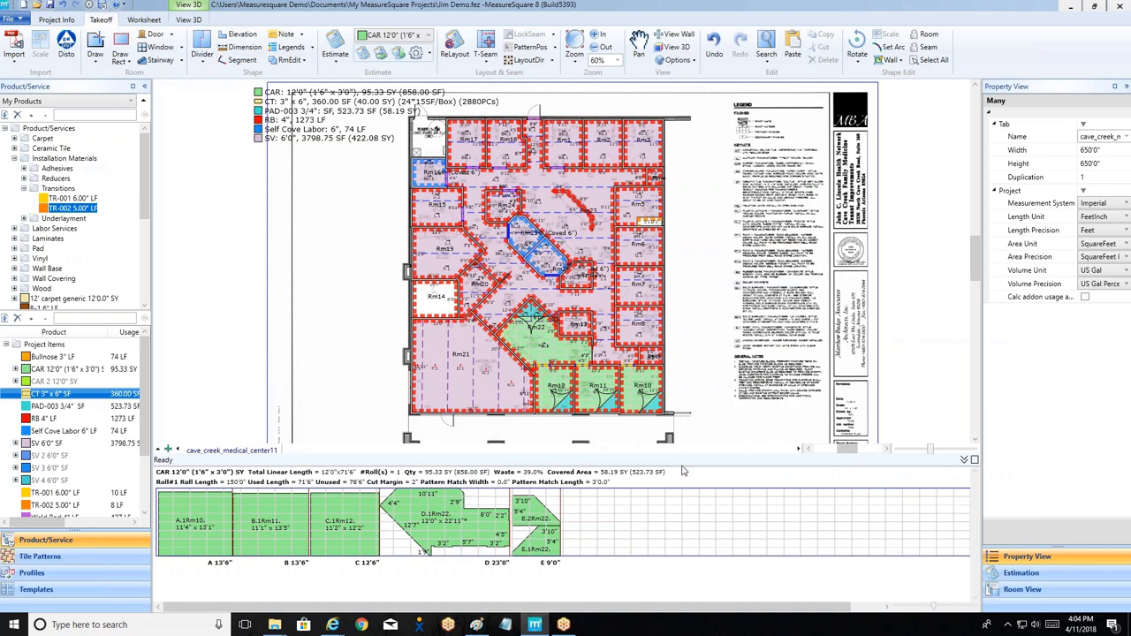
Step: Divide Rm21 with an S-shaped curved divider from its left wall to the diagonal wall, making the first arc about 14'6" long
drag(683, 463, 683, 520)
mouse_move(536, 374)
middle_down()
mouse_move(512, 389)
mouse_move(485, 378)
middle_up()
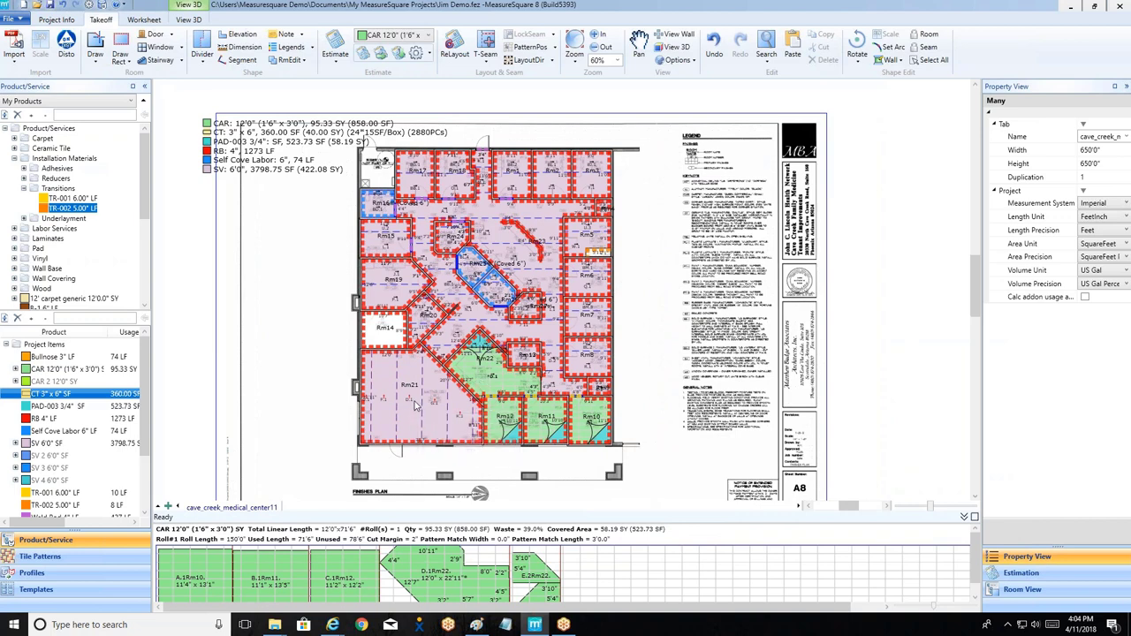
scroll(416, 405, up, 3)
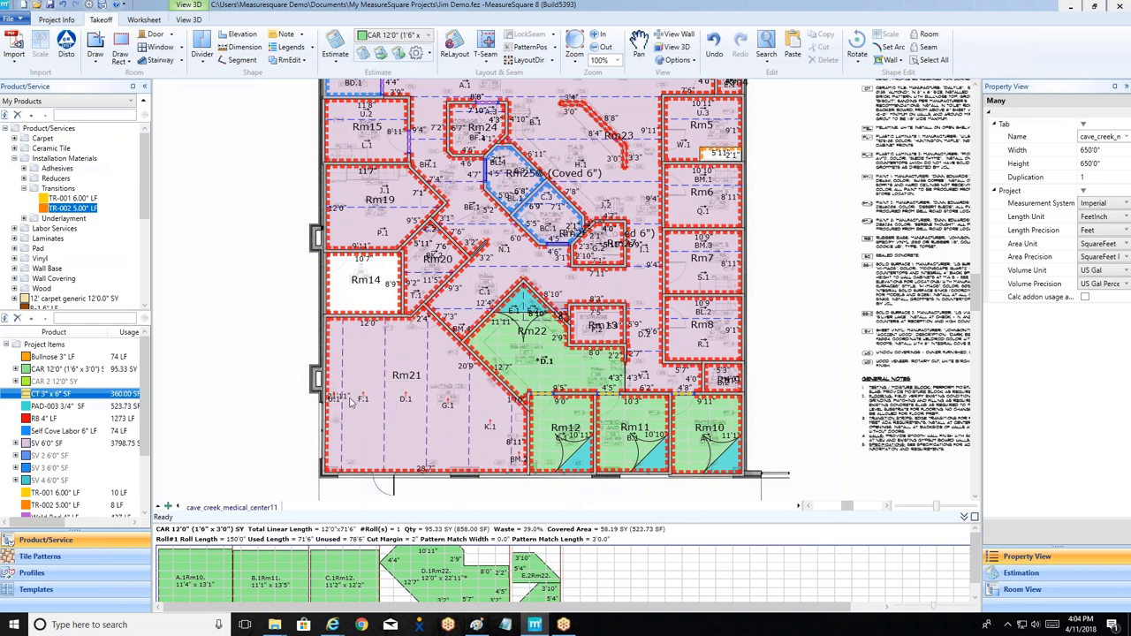
click(203, 49)
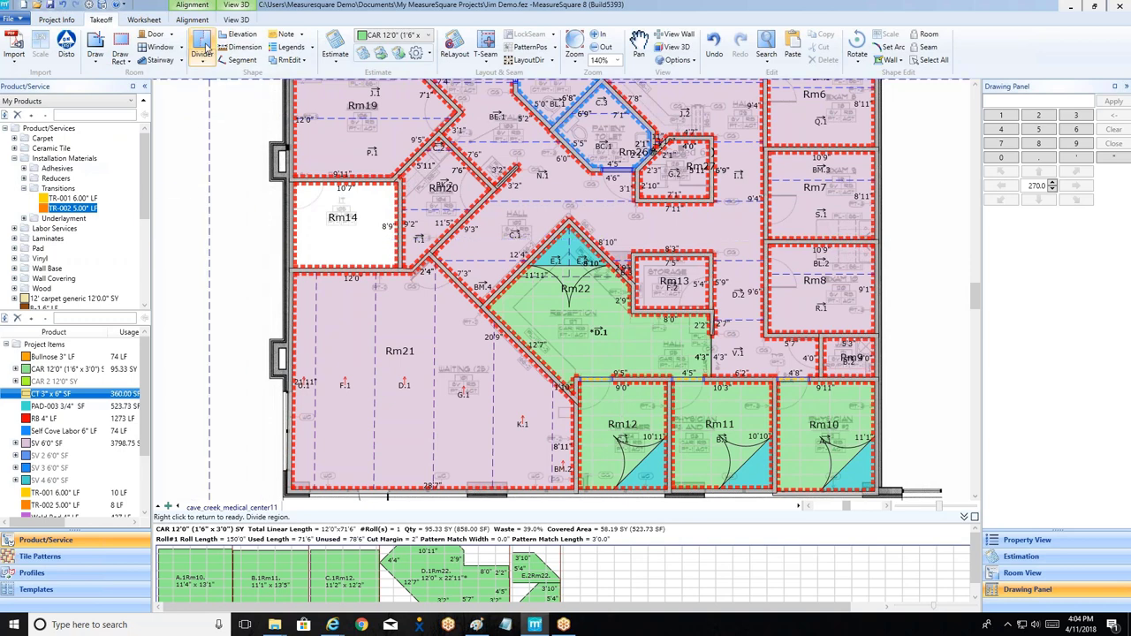
click(294, 360)
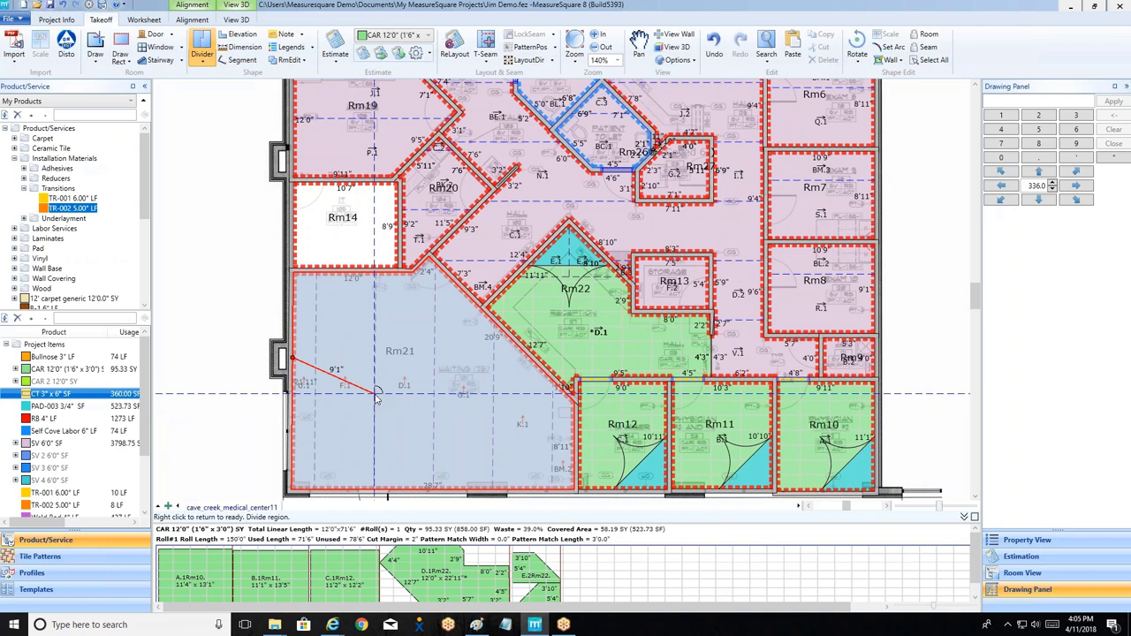
click(375, 398)
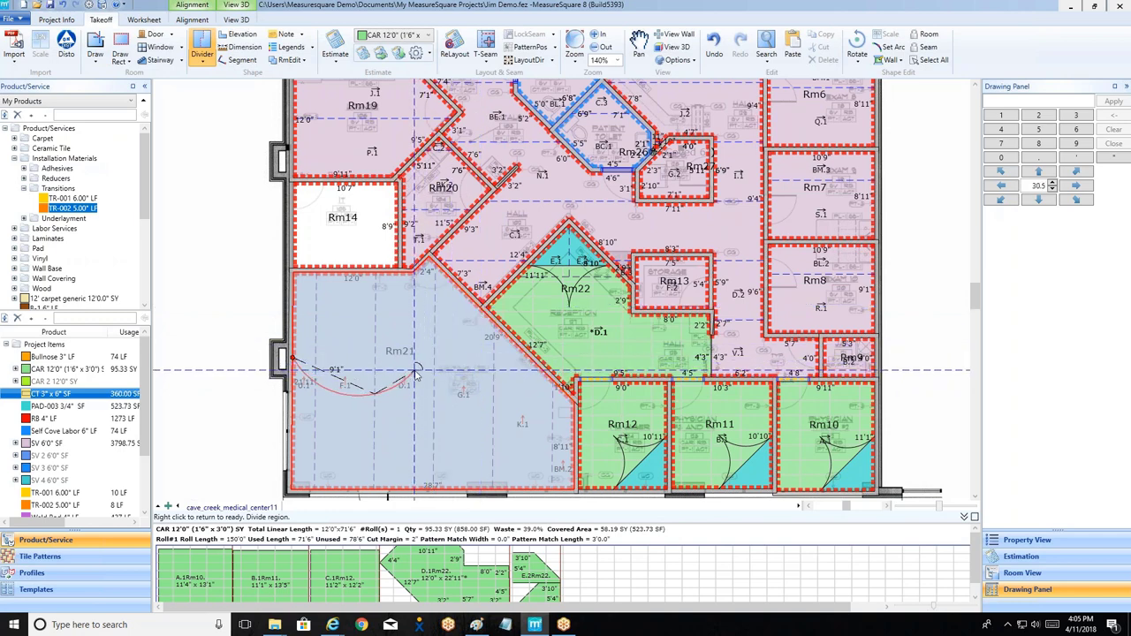
click(414, 372)
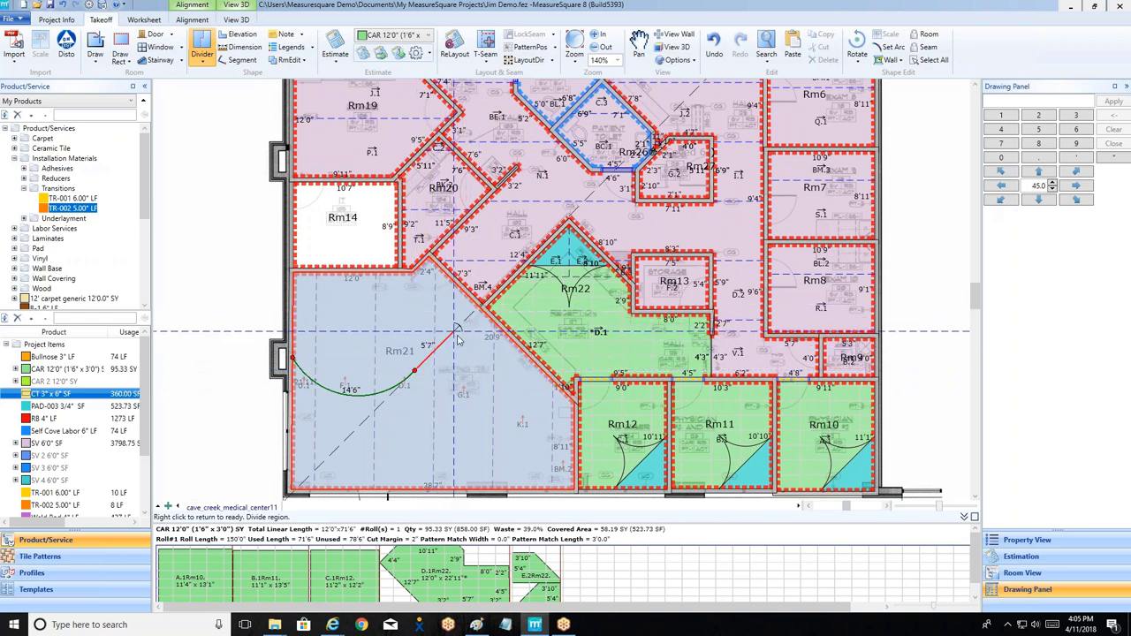
click(528, 354)
right_click(303, 394)
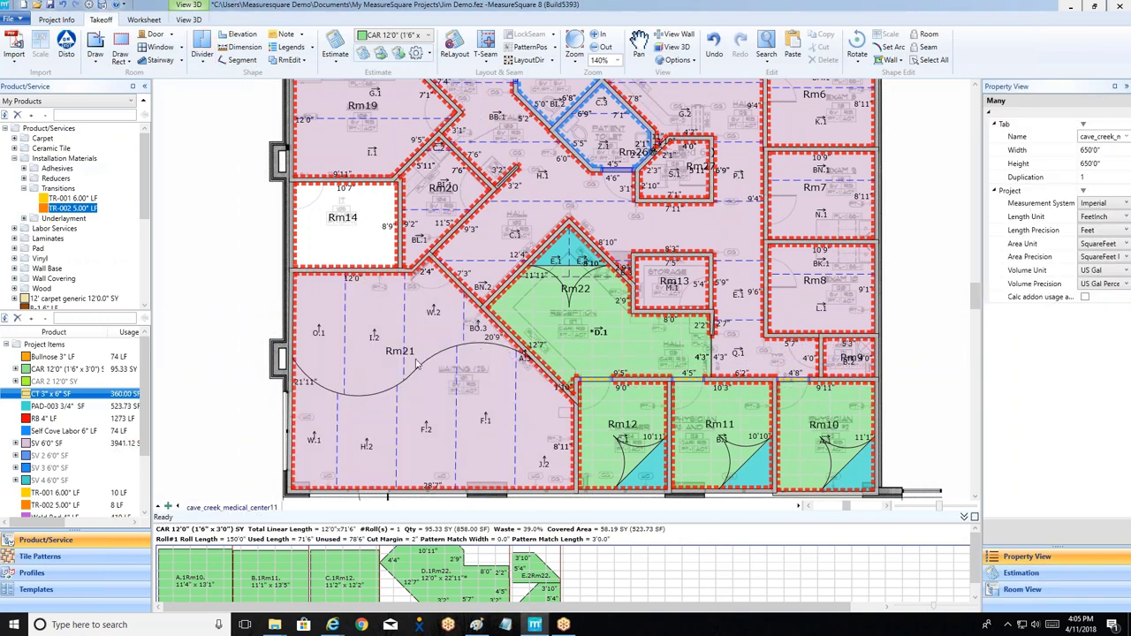
Step: Assign the SV 2 6'0" sheet vinyl to the part of Rm21 below the curved divider
click(39, 456)
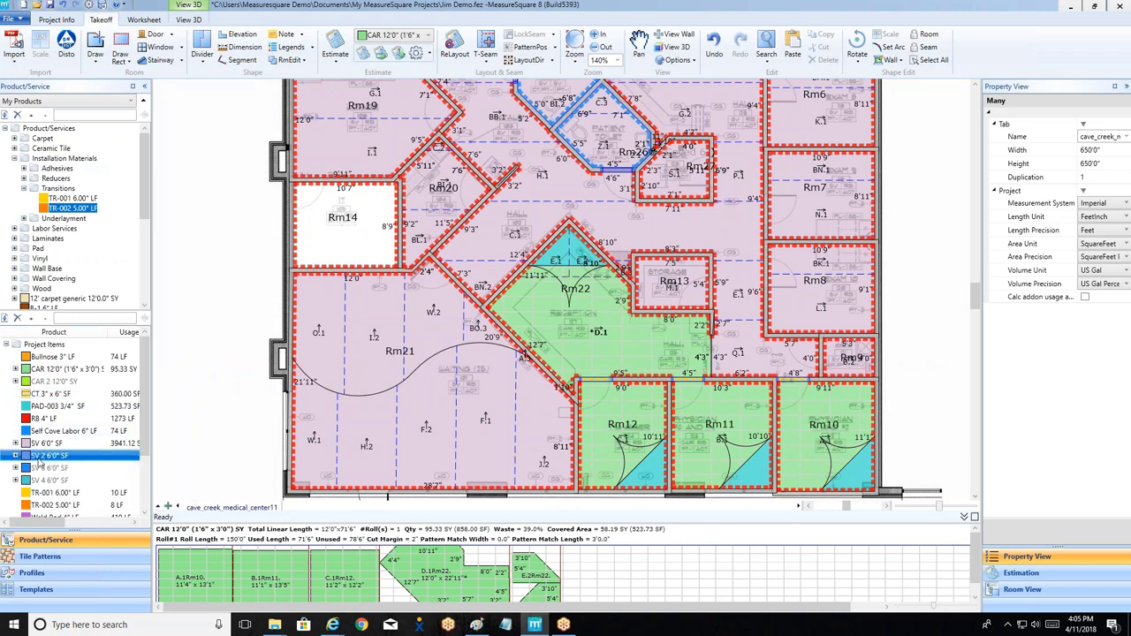
click(466, 450)
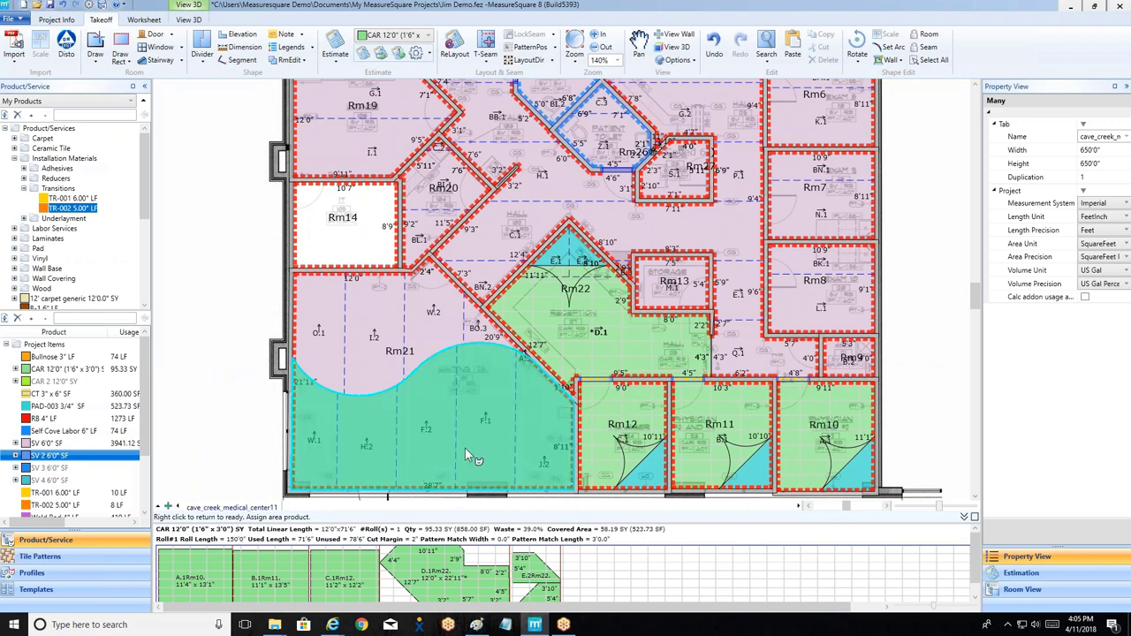
click(467, 444)
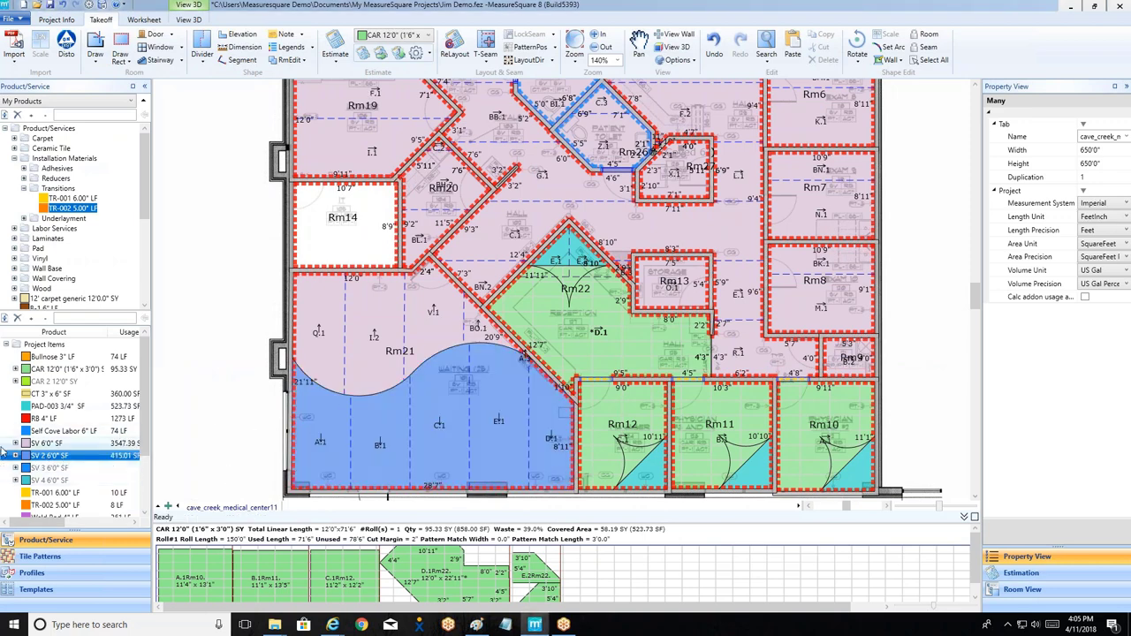
Step: Review the SV 2 6'0" add-on and the Weld Rod 2 item details in the project items, closing them without changes
click(15, 455)
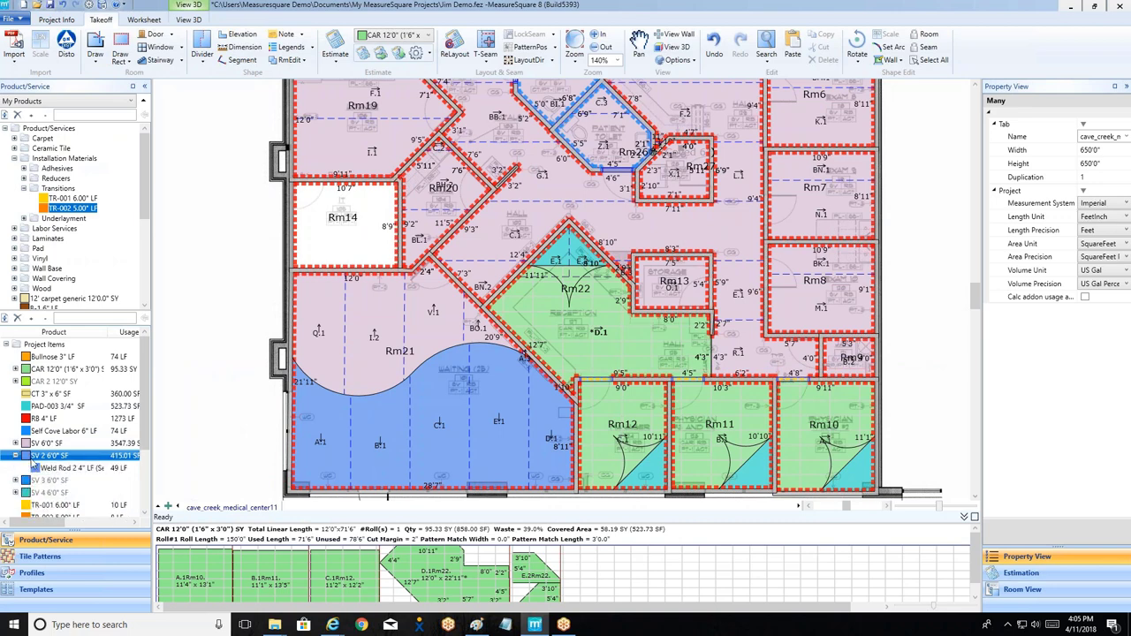
scroll(53, 441, down, 3)
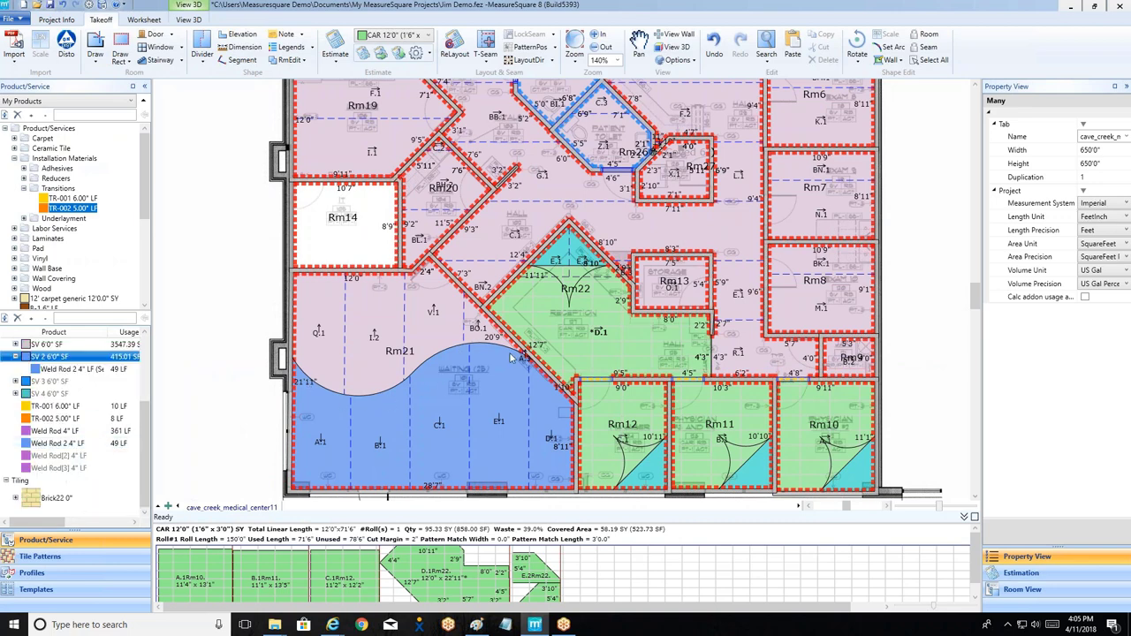
click(60, 371)
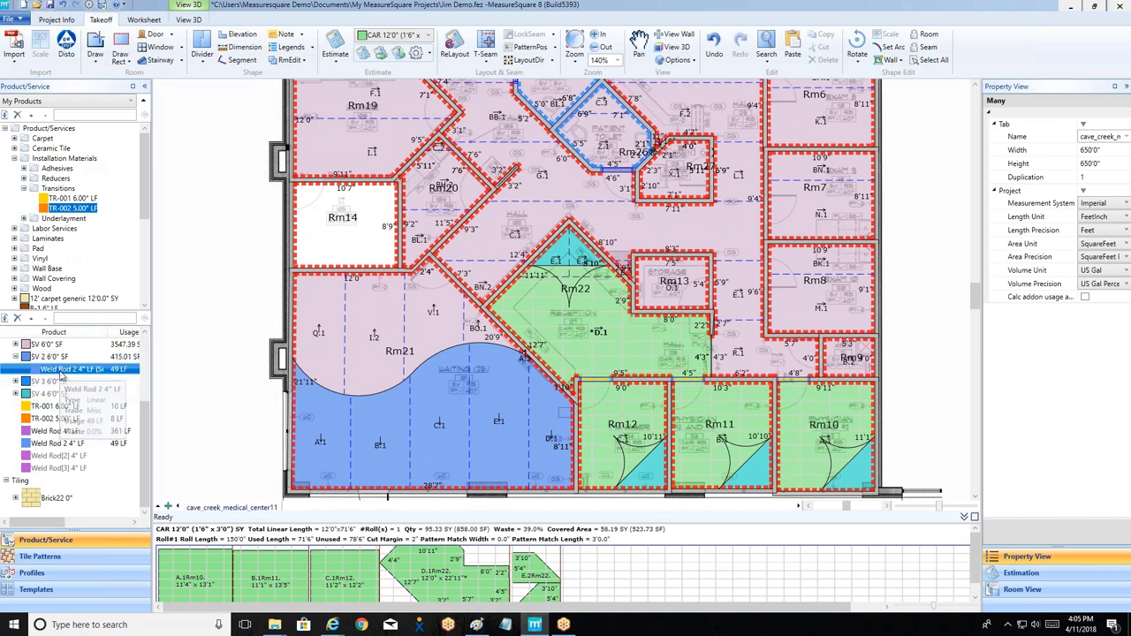
click(67, 445)
double_click(66, 444)
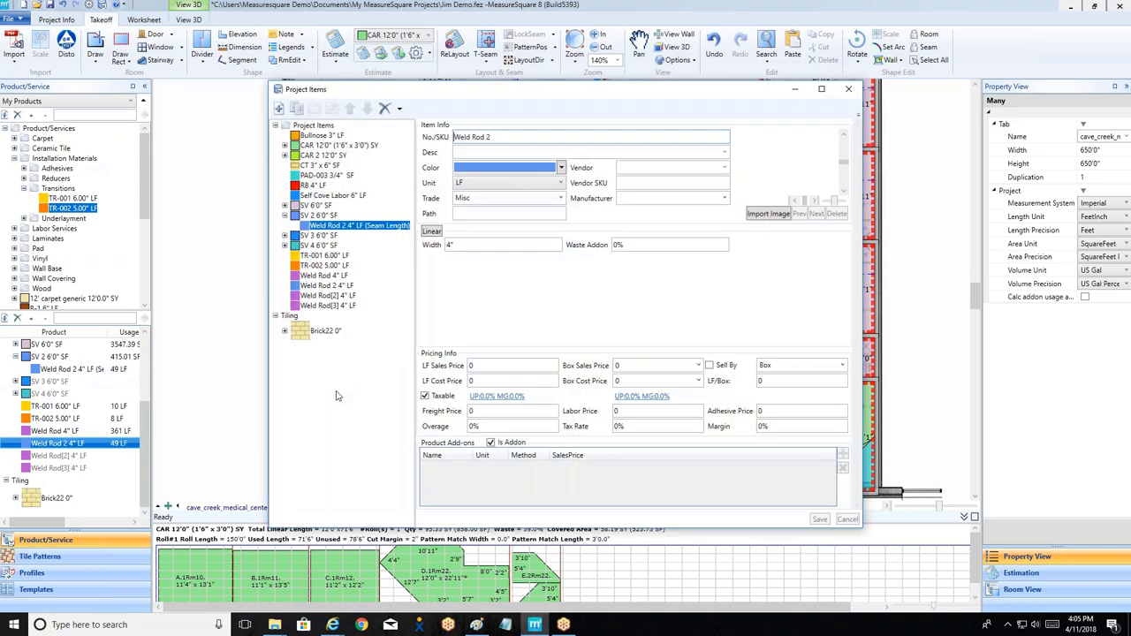
click(847, 90)
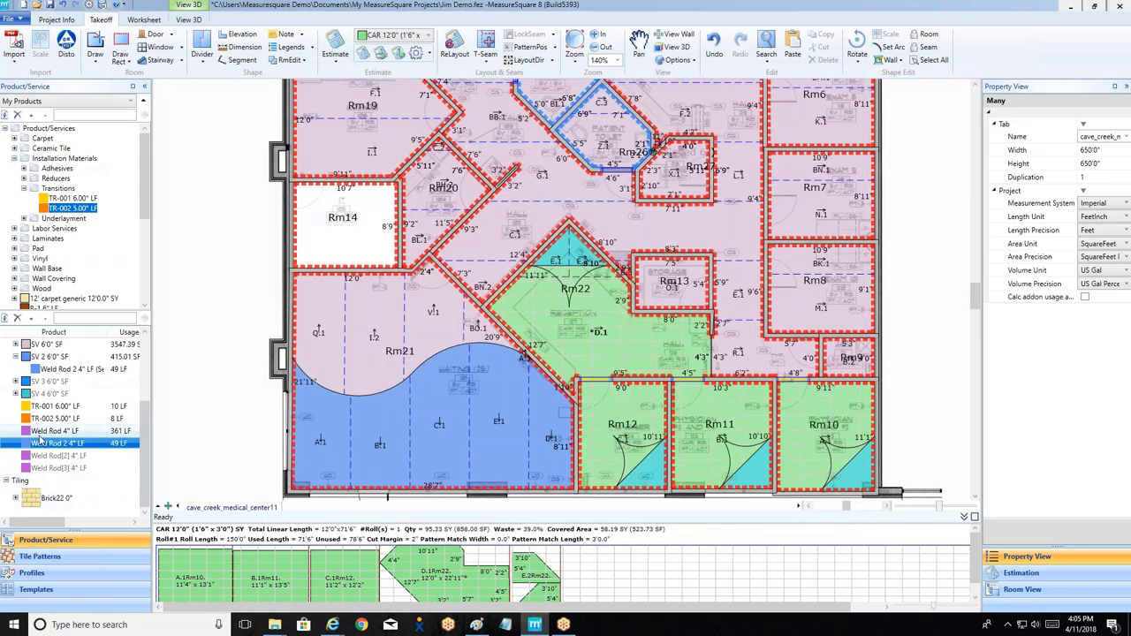
Step: Assign Weld Rod 2 4" to both arcs of Rm21's curved divider and check the room's product usage
click(45, 444)
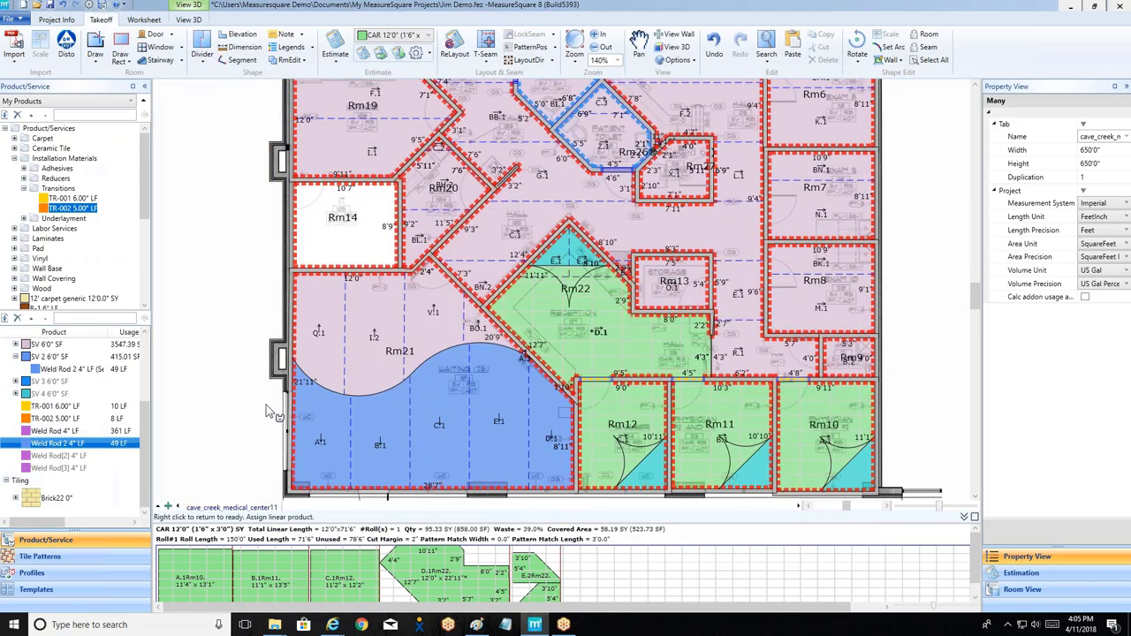
click(320, 387)
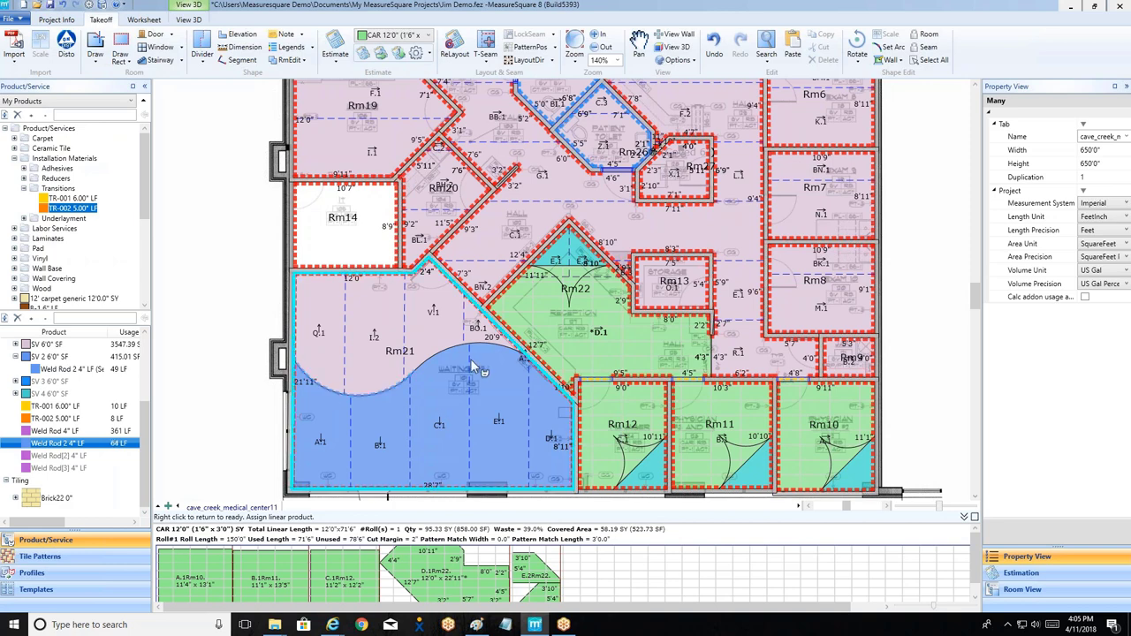
click(456, 348)
right_click(246, 389)
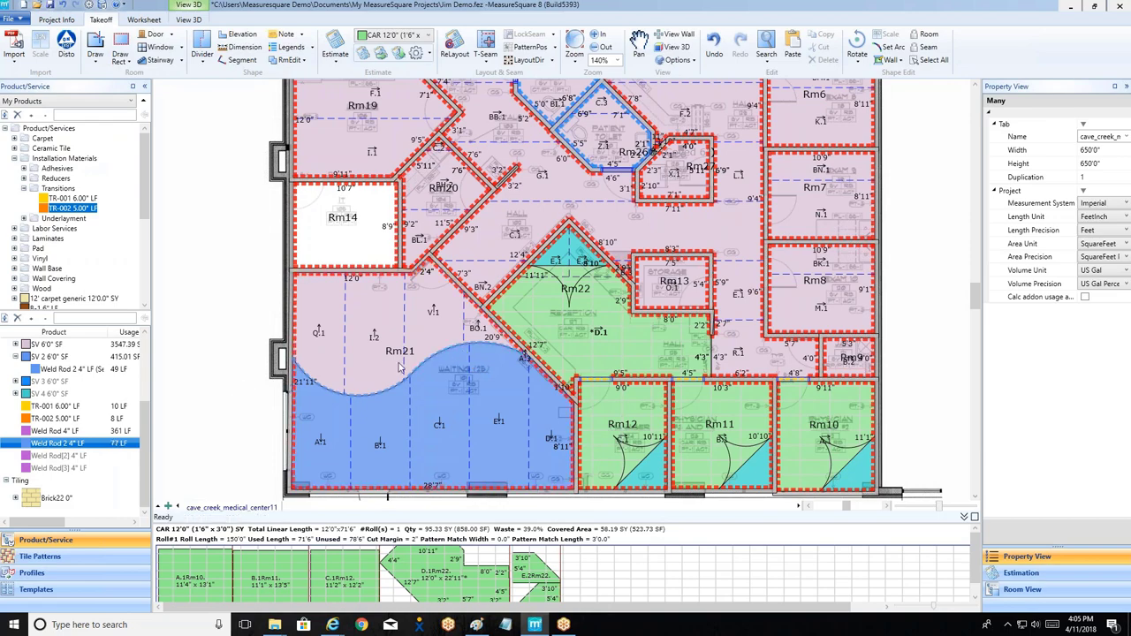
scroll(402, 380, up, 2)
mouse_move(402, 380)
scroll(402, 380, down, 2)
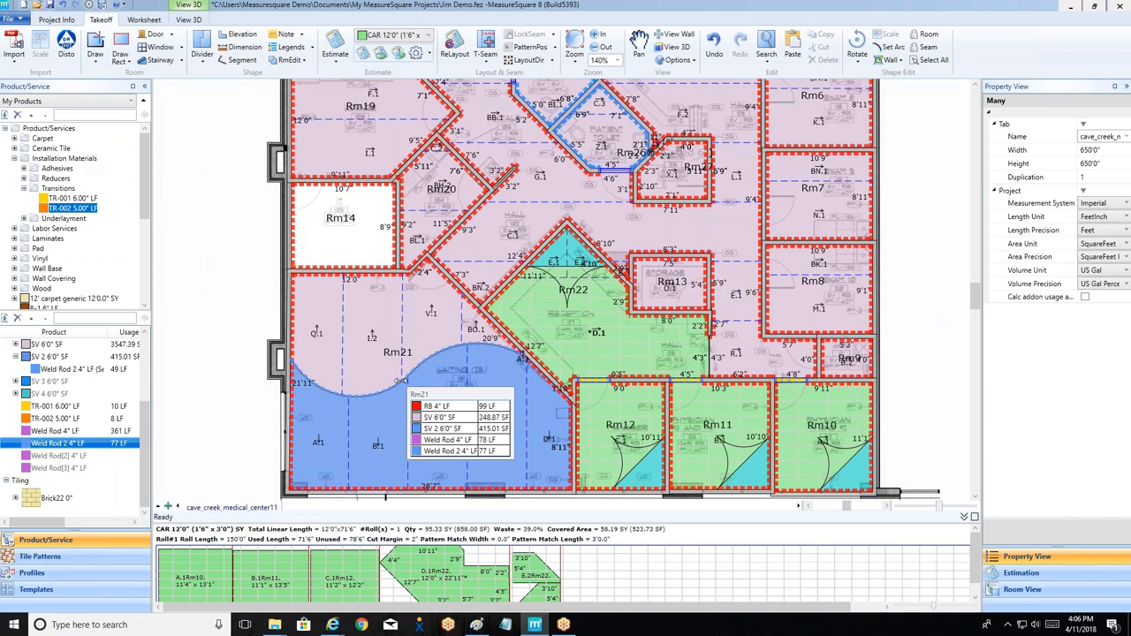
Step: Reload the proposal worksheet to include the products of the divided Rm21
scroll(318, 325, down, 2)
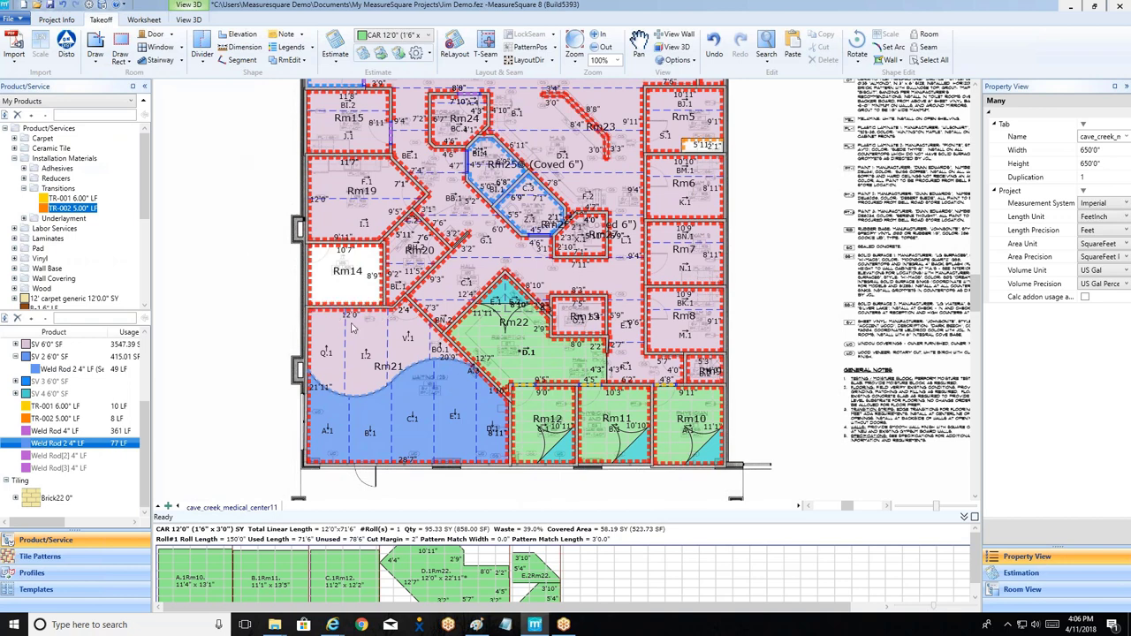
click(138, 23)
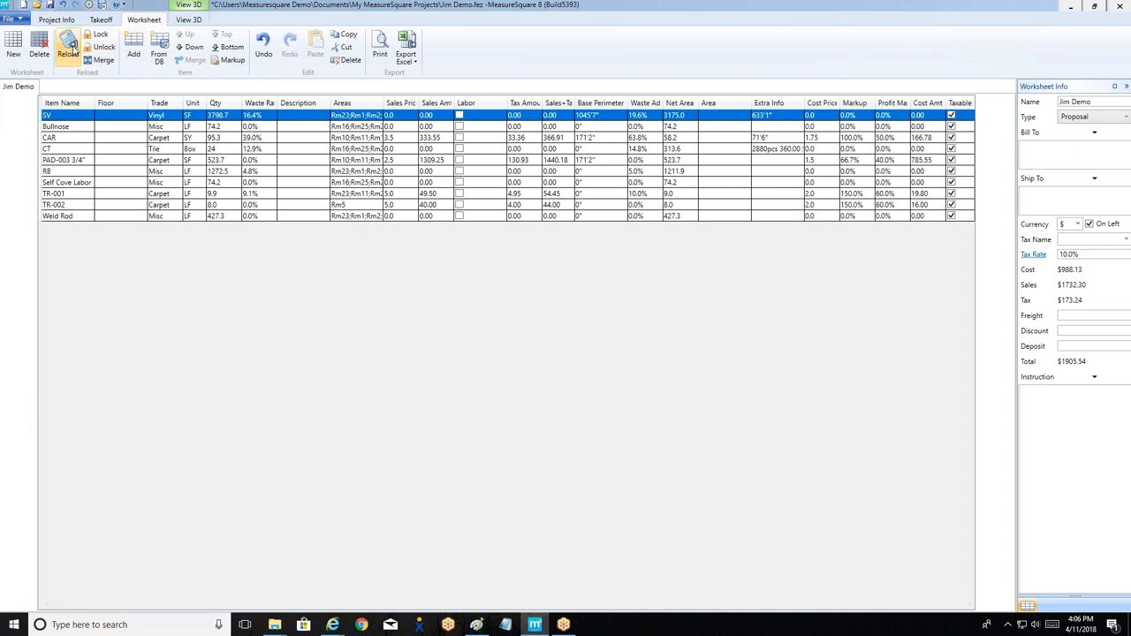
click(69, 50)
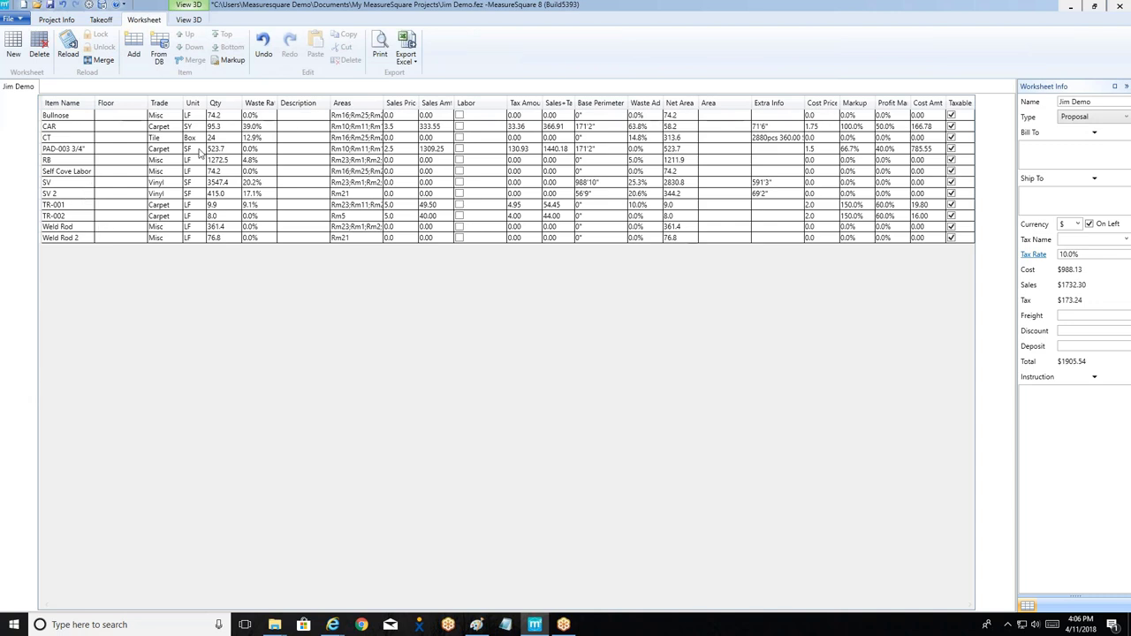
Step: Preview the project printout with the existing print options, examine the roll cut sheets and Rm21 on the diagram, and close the preview
click(11, 18)
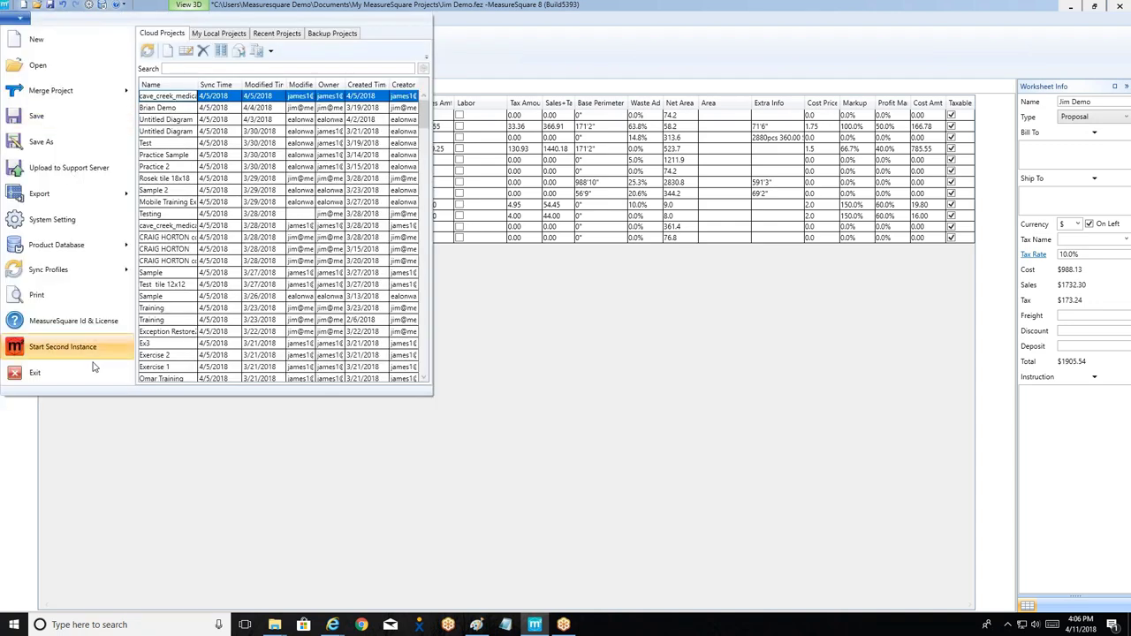
click(50, 296)
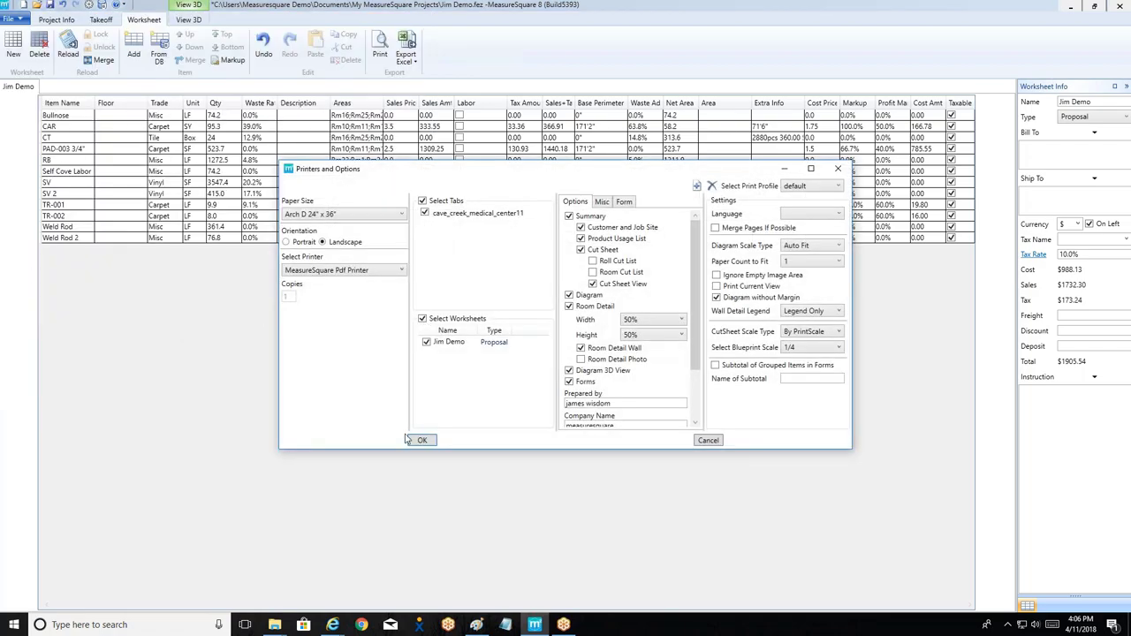
click(422, 441)
scroll(355, 371, down, 10)
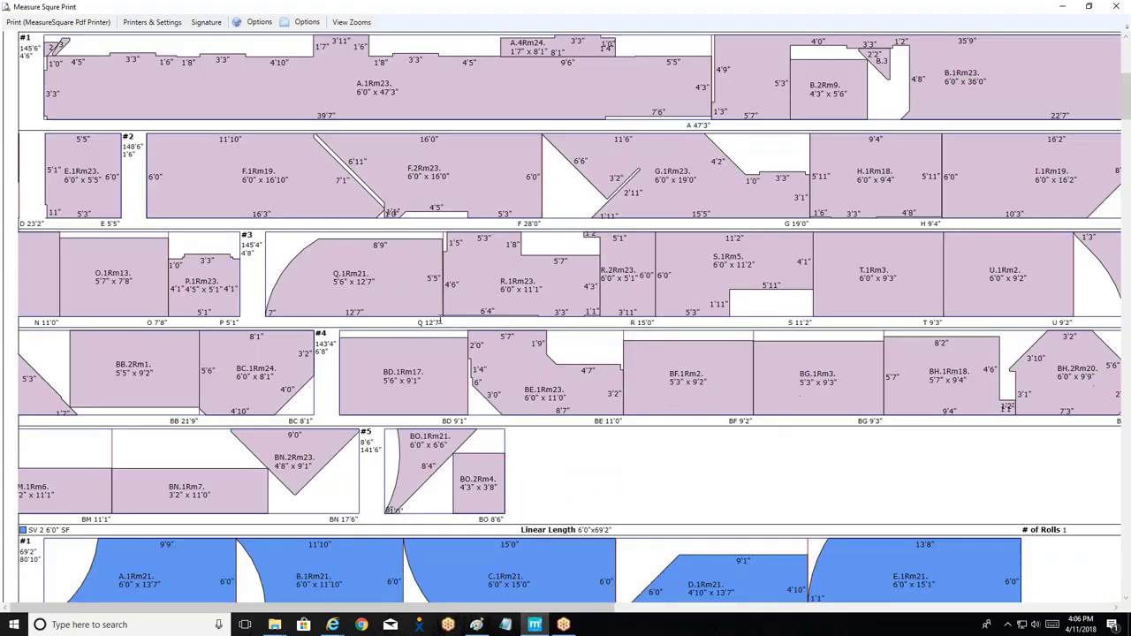
scroll(353, 300, down, 15)
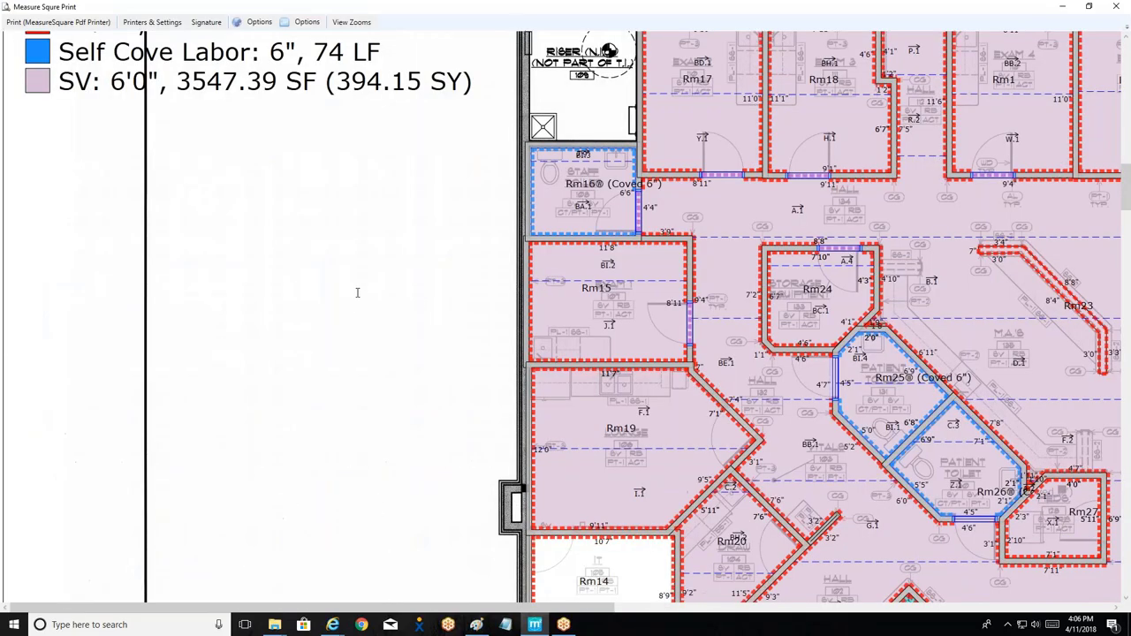
scroll(469, 322, down, 2)
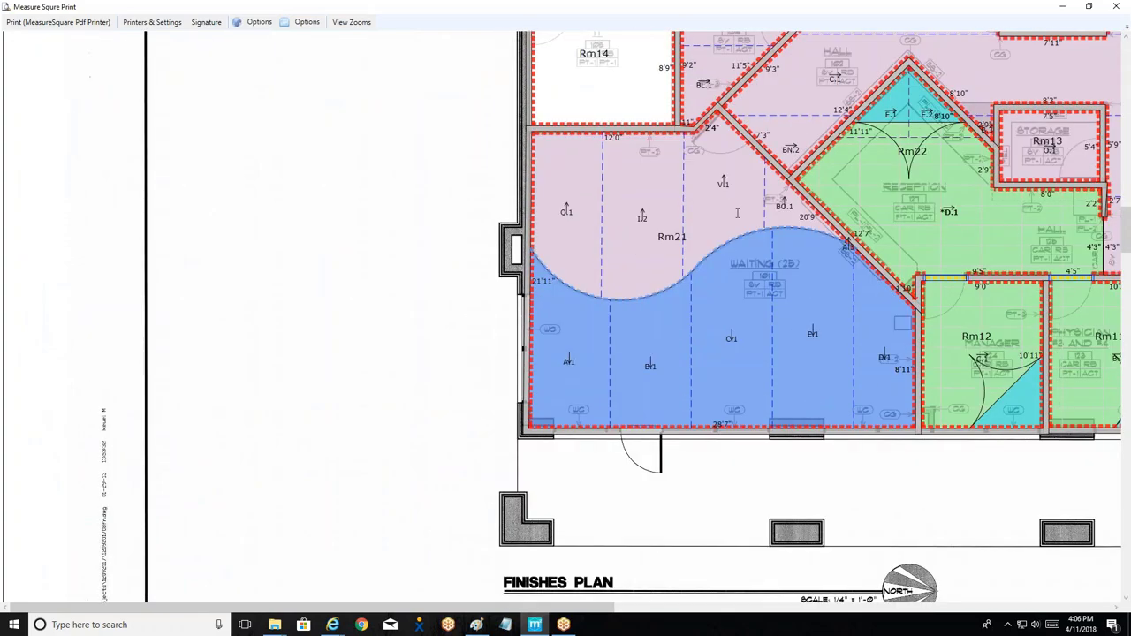
click(1114, 7)
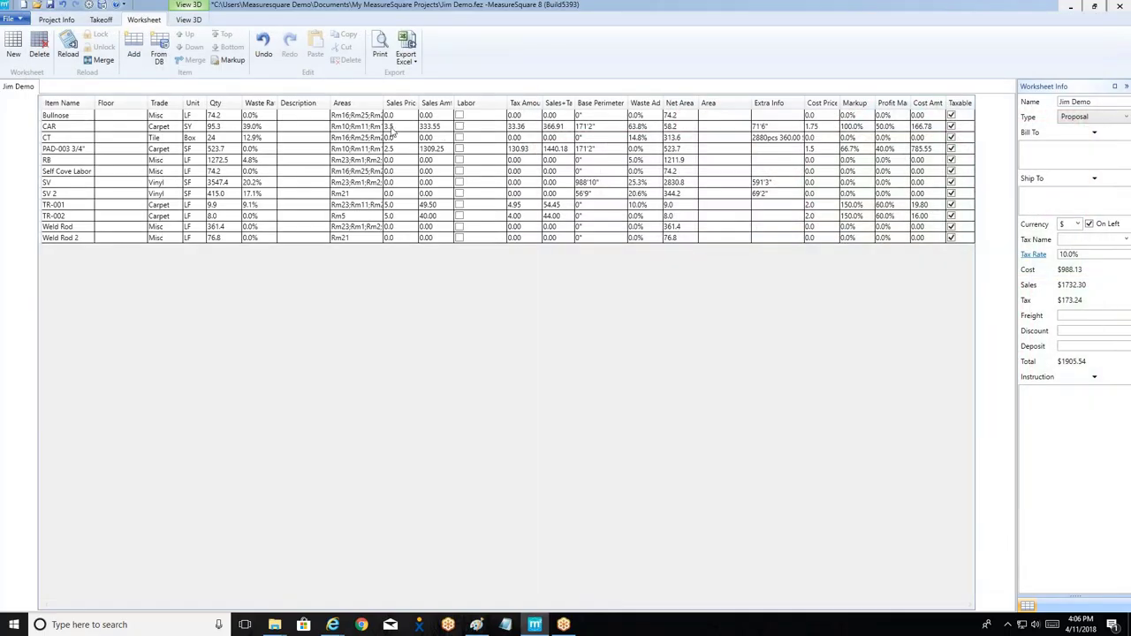
Step: Return to the takeoff drawing and view the entire finishes plan with its product legend
click(94, 19)
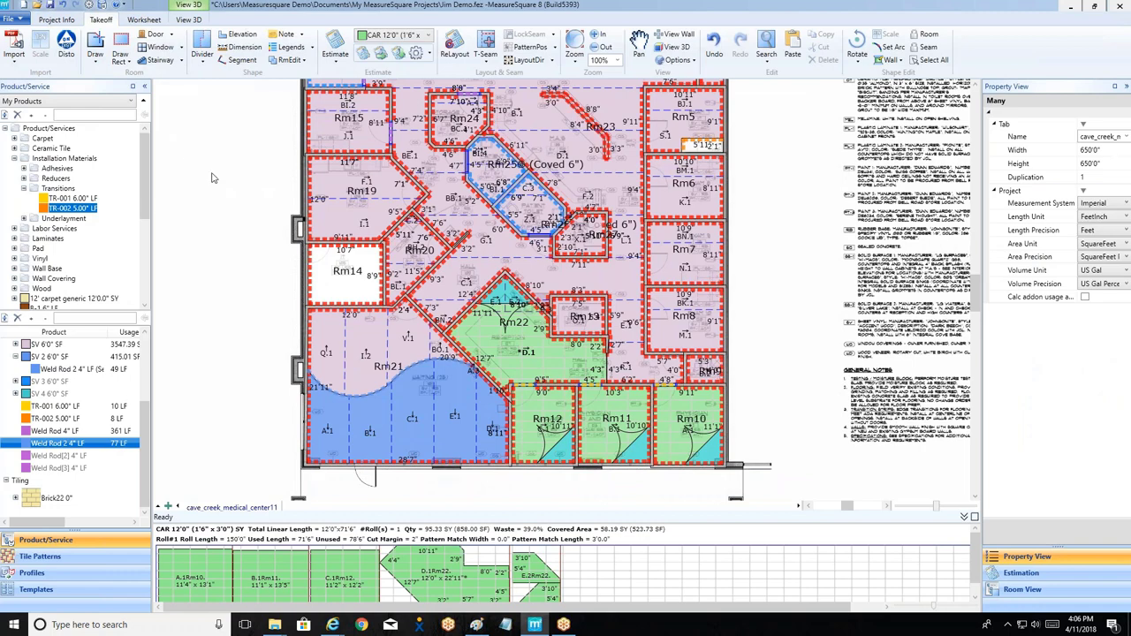
scroll(221, 198, down, 2)
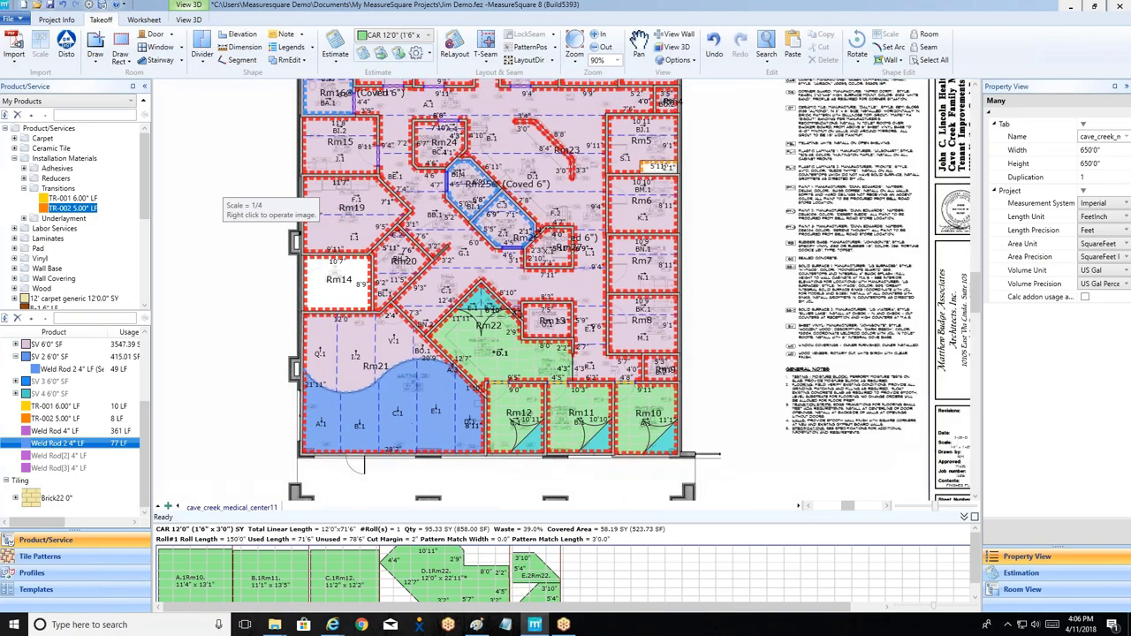
middle_drag(221, 196, 268, 256)
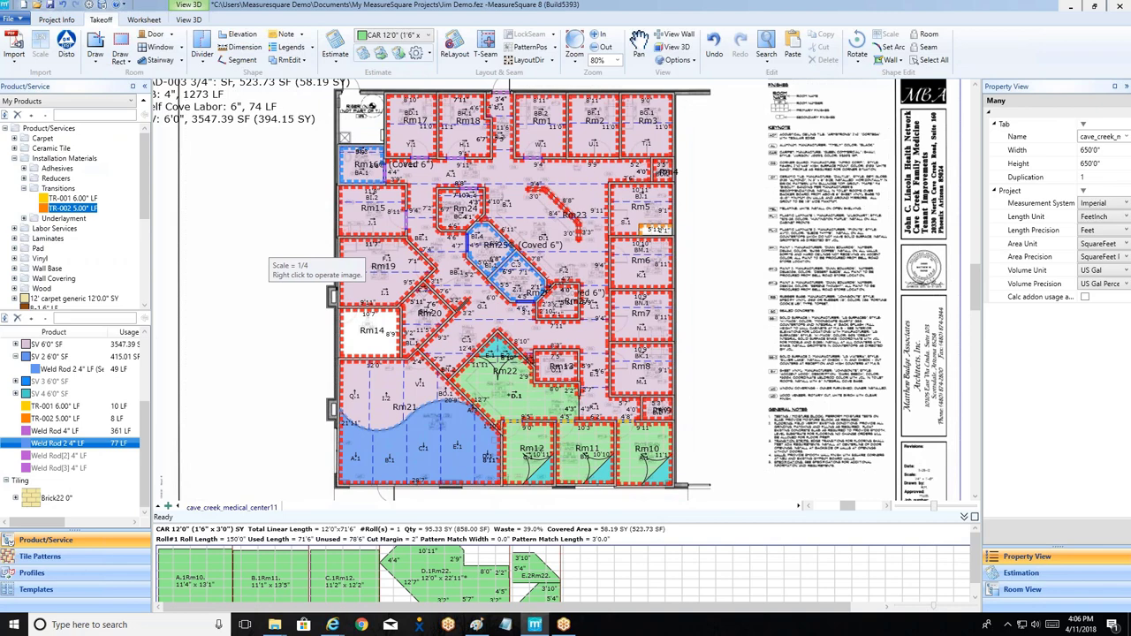
scroll(267, 258, down, 2)
middle_drag(268, 258, 301, 263)
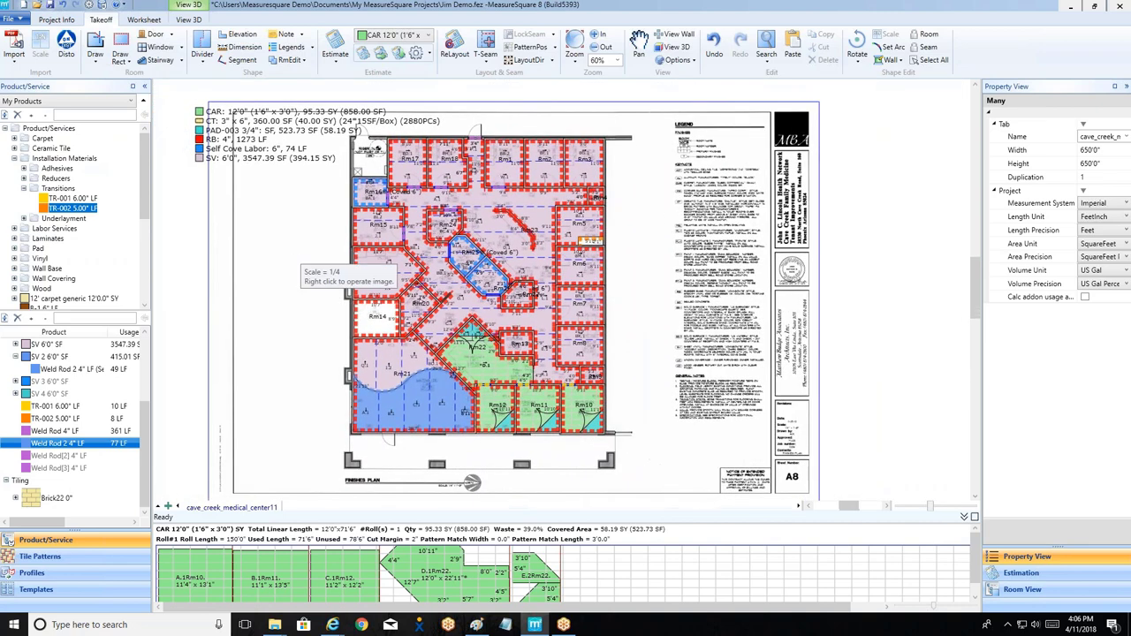